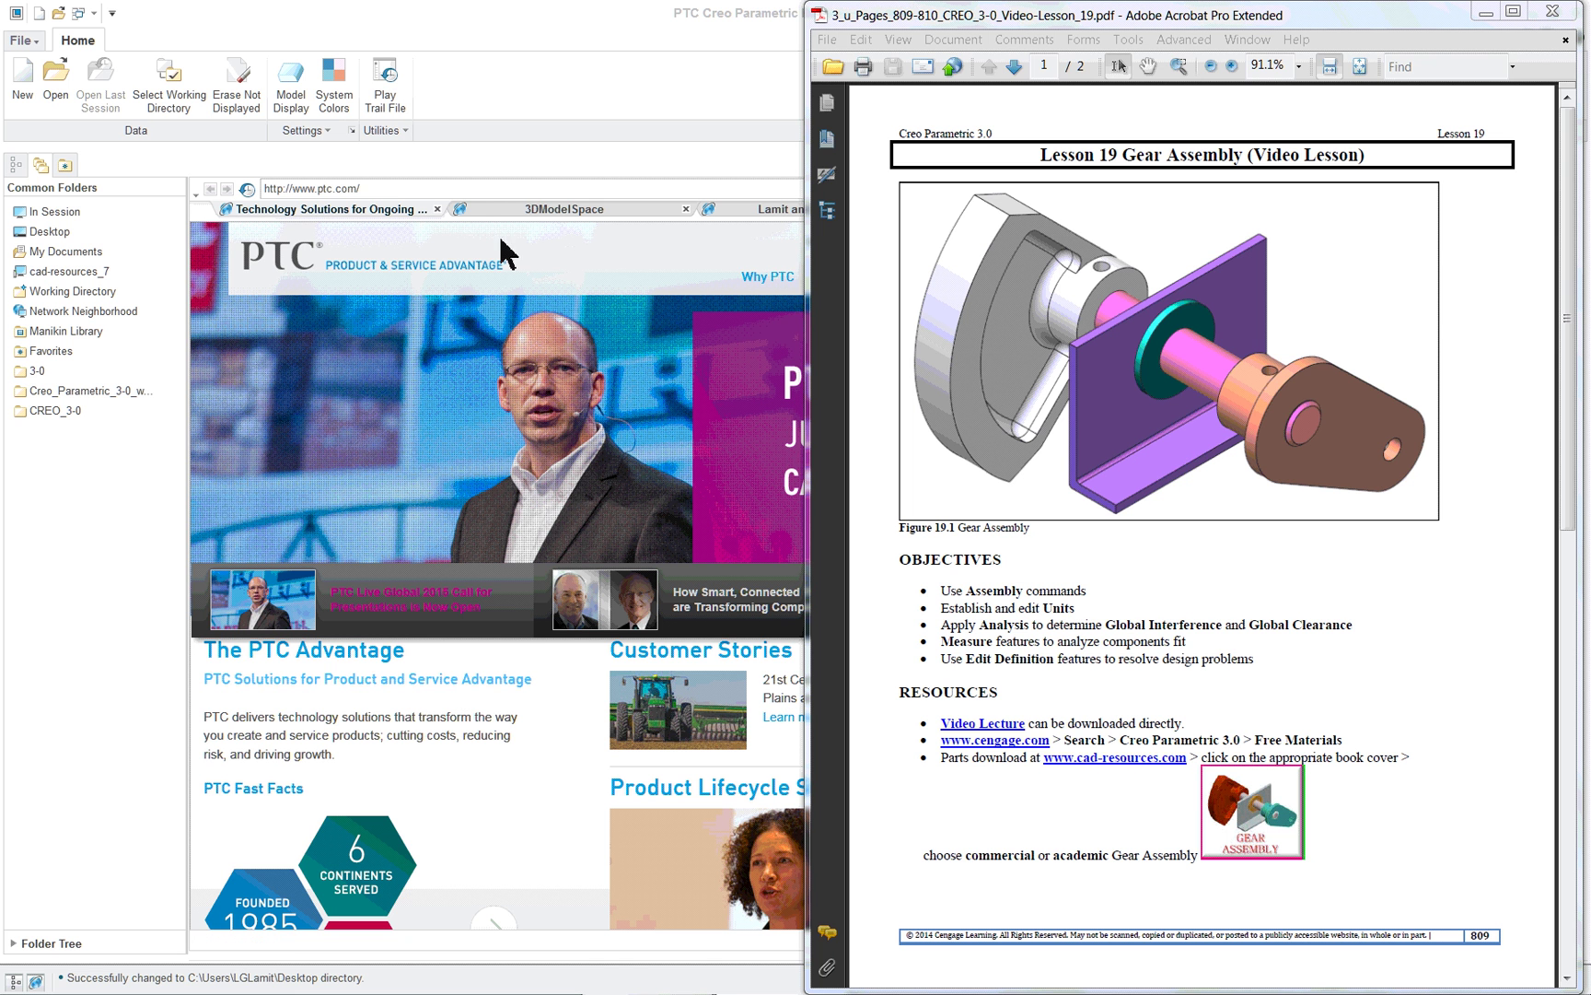
Open the PTC Creo Parametric 3.0 book page on cad-resources.com and bring its project resources into view.
left_click(543, 164)
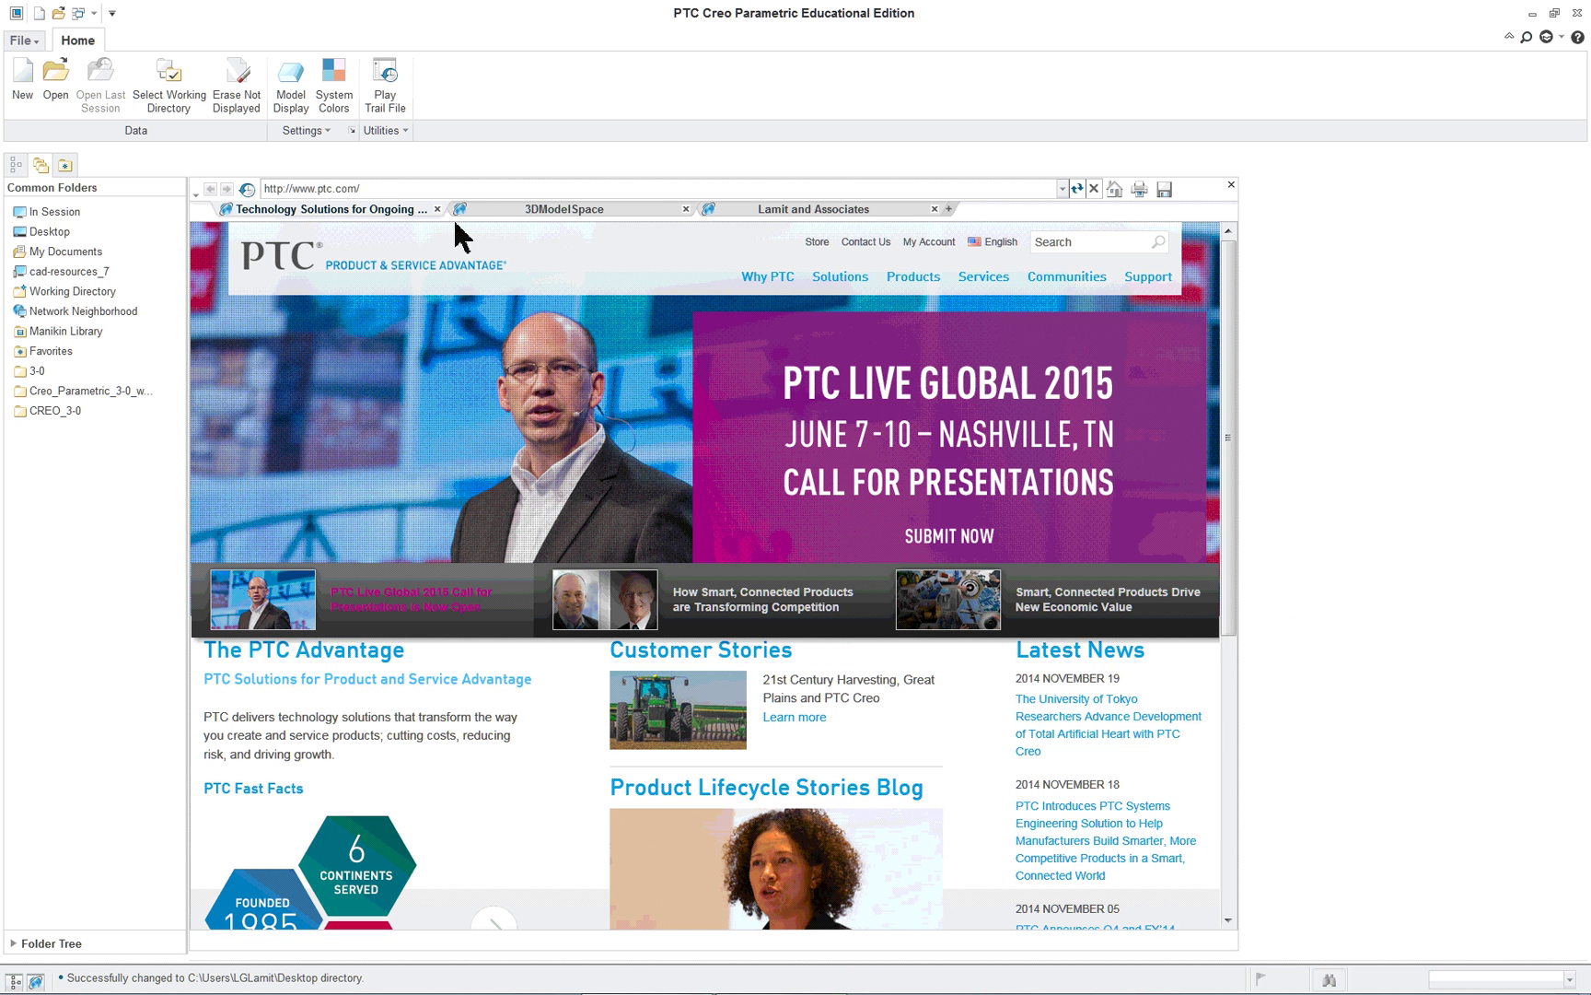
left_click(948, 209)
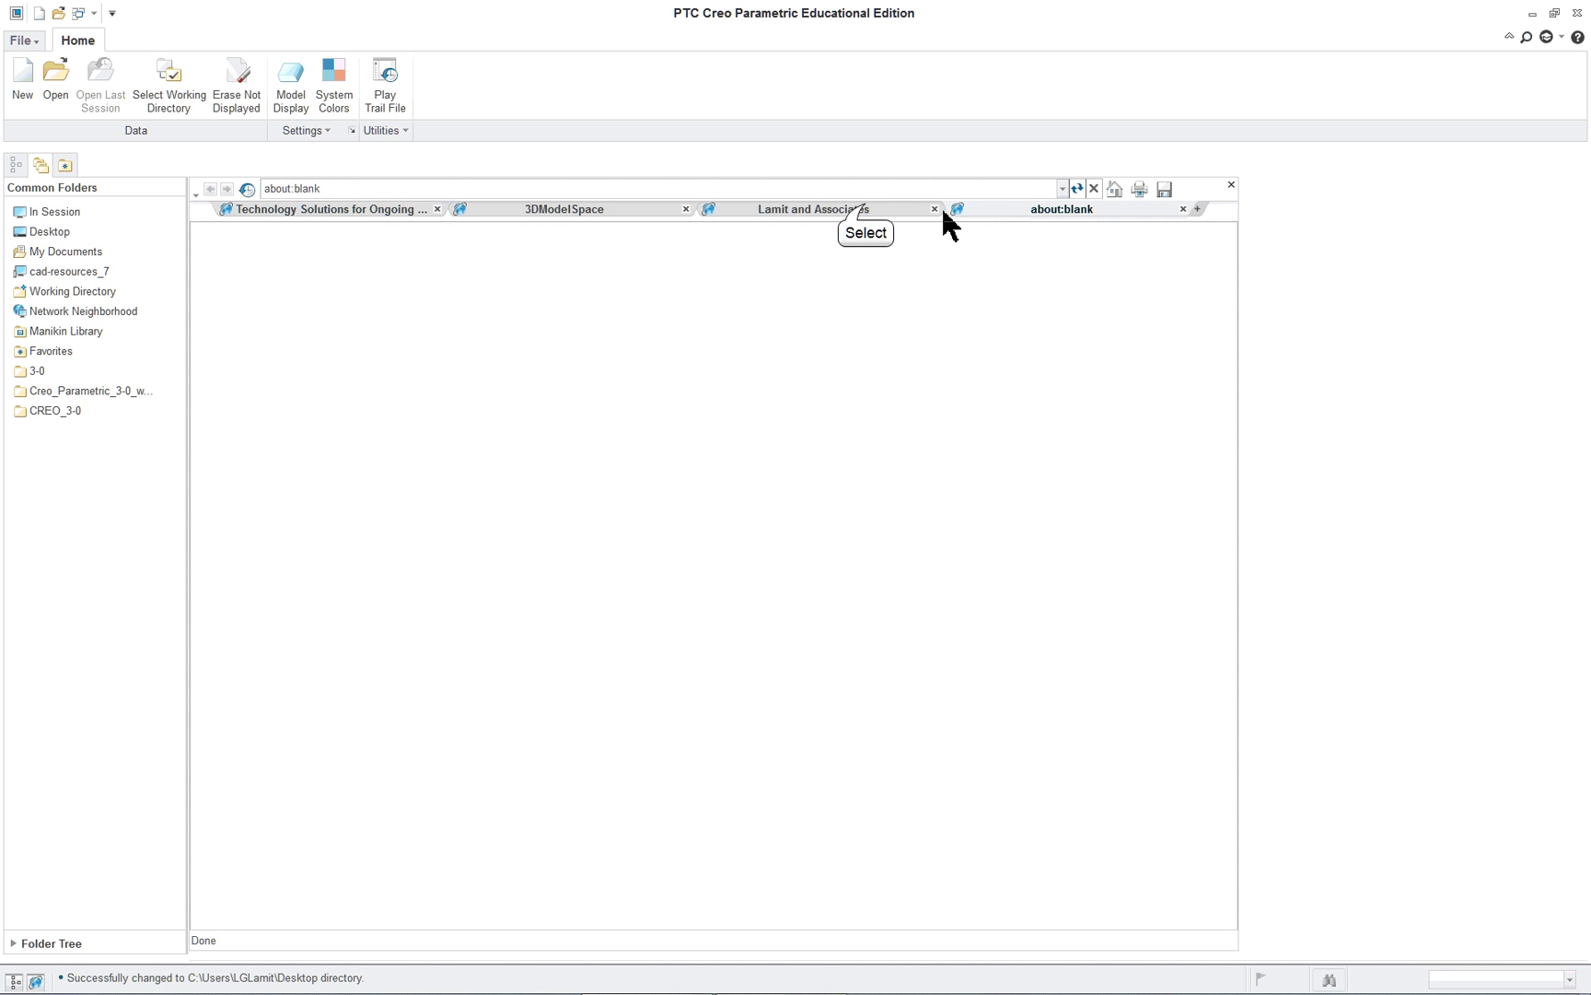
left_click(887, 211)
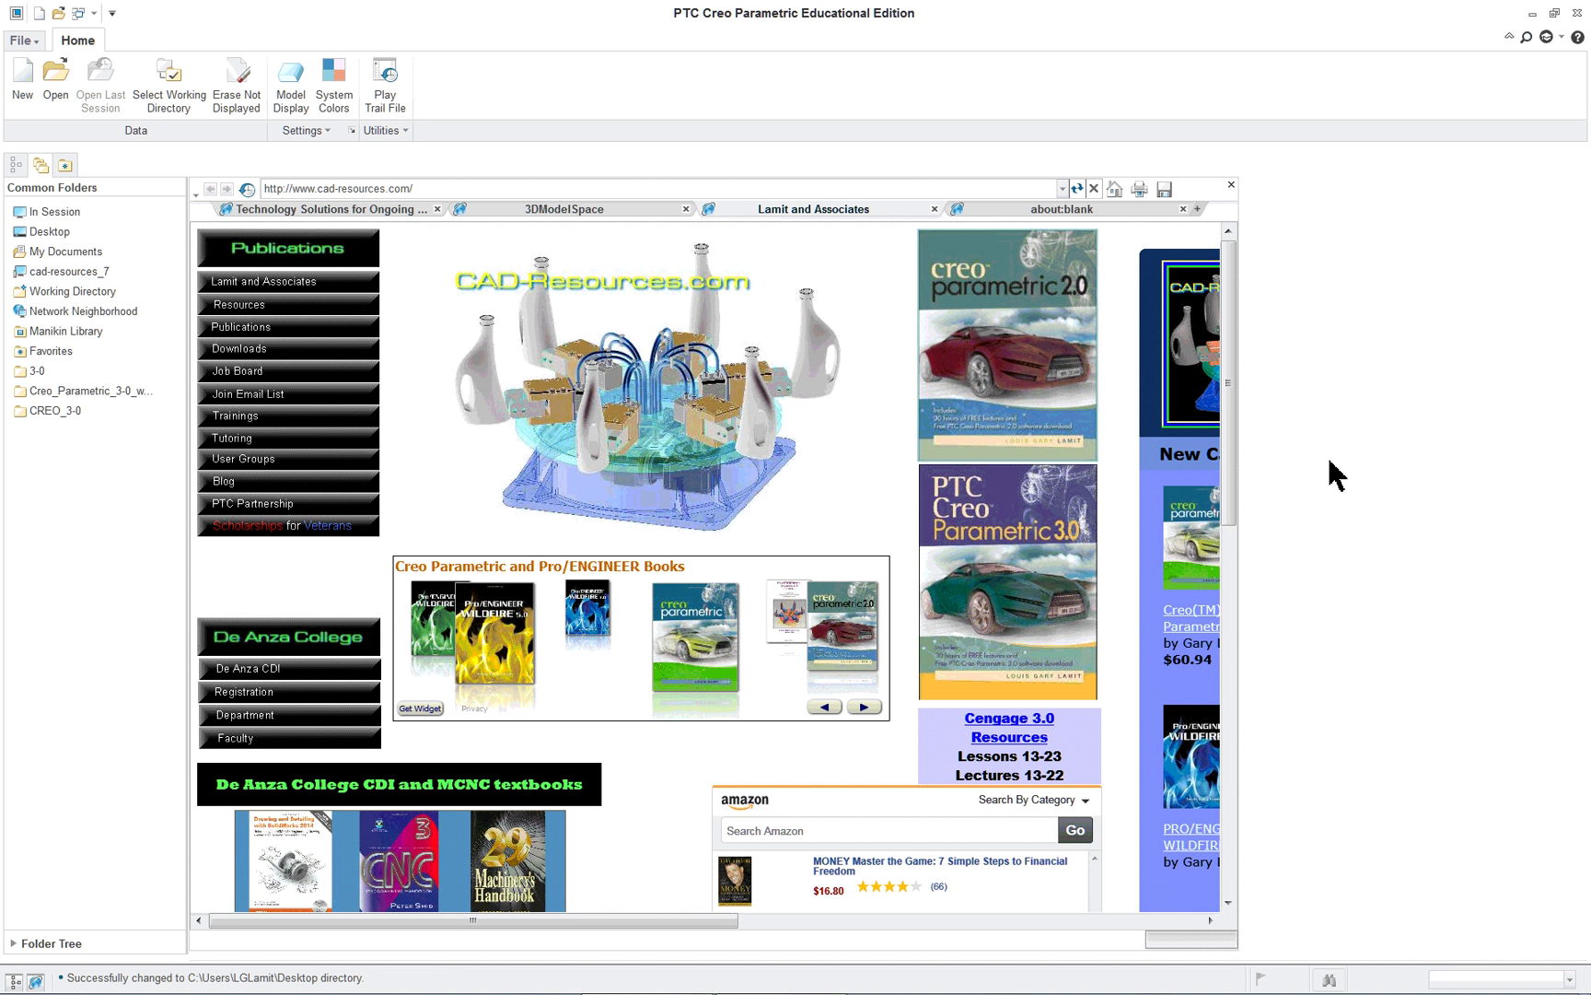
left_click(1025, 527)
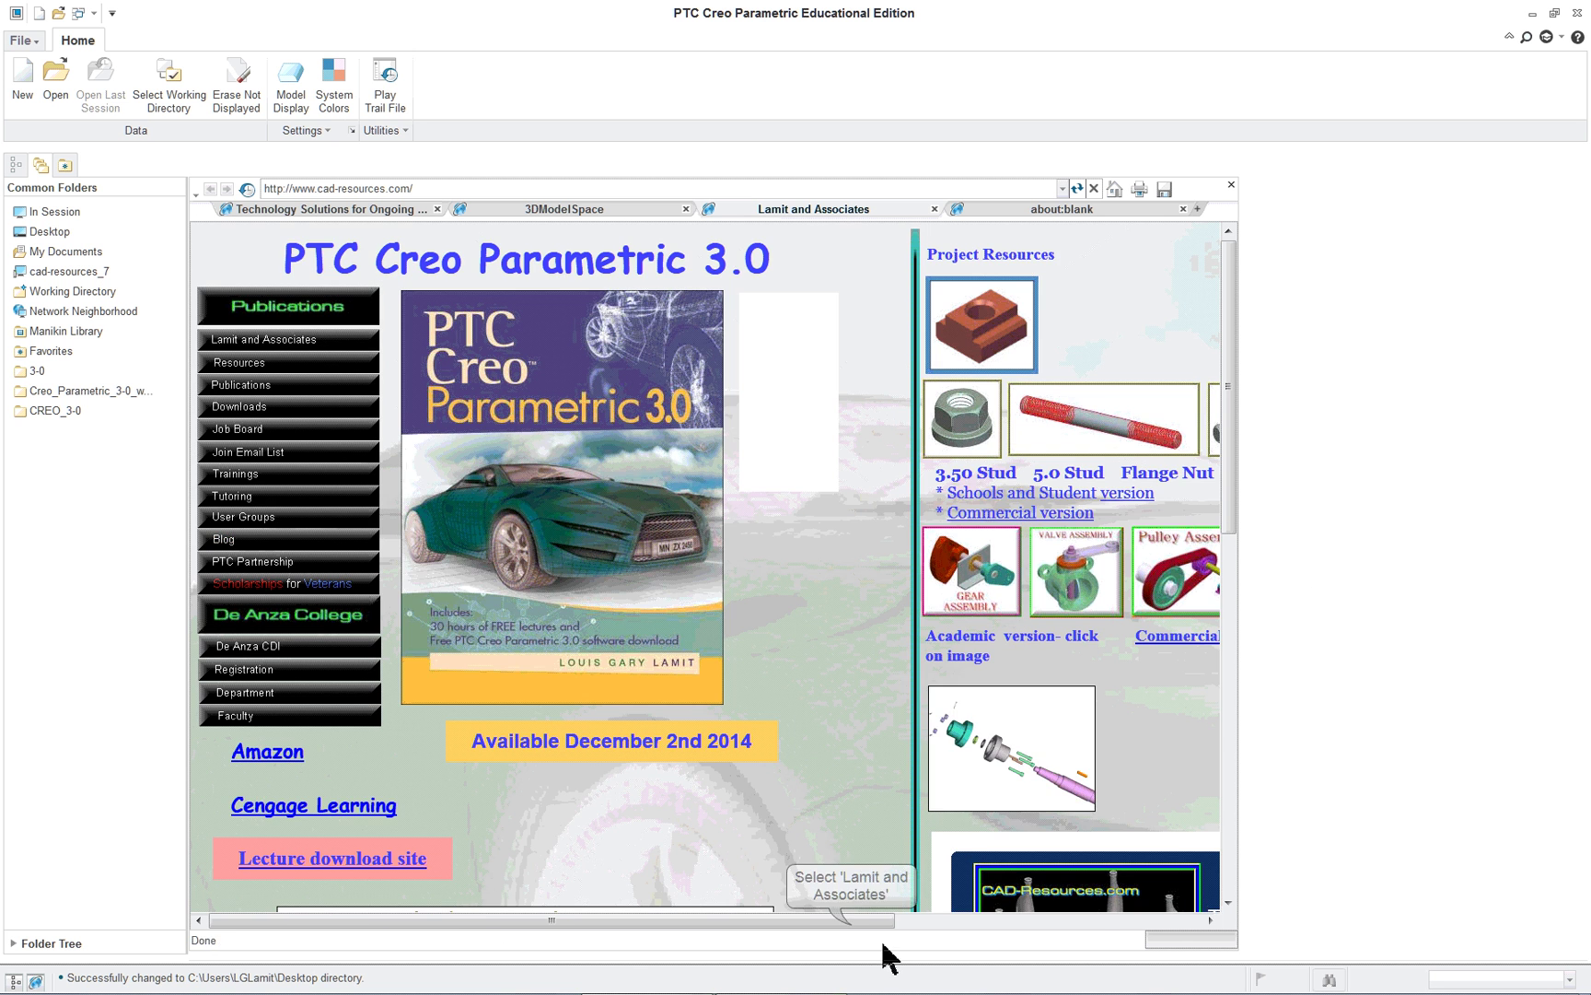
left_click_drag(851, 921, 1119, 938)
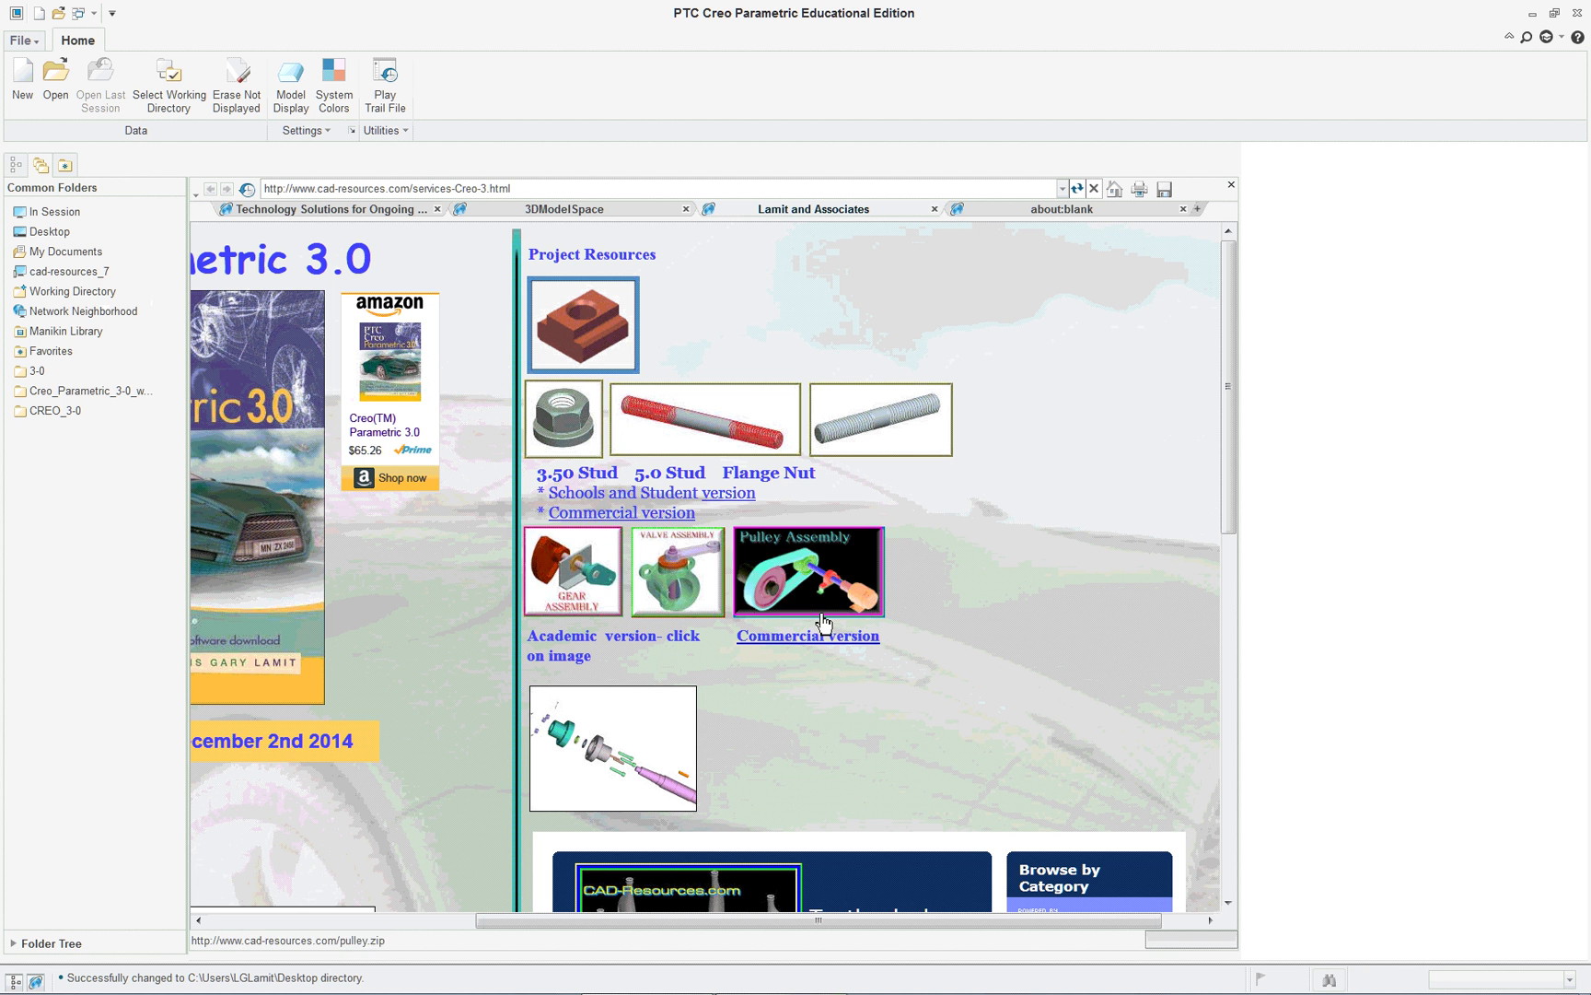
Download the academic version of the Gear Assembly parts, open the archive and dismiss the WinZip upgrade notice.
left_click(563, 574)
left_click(761, 527)
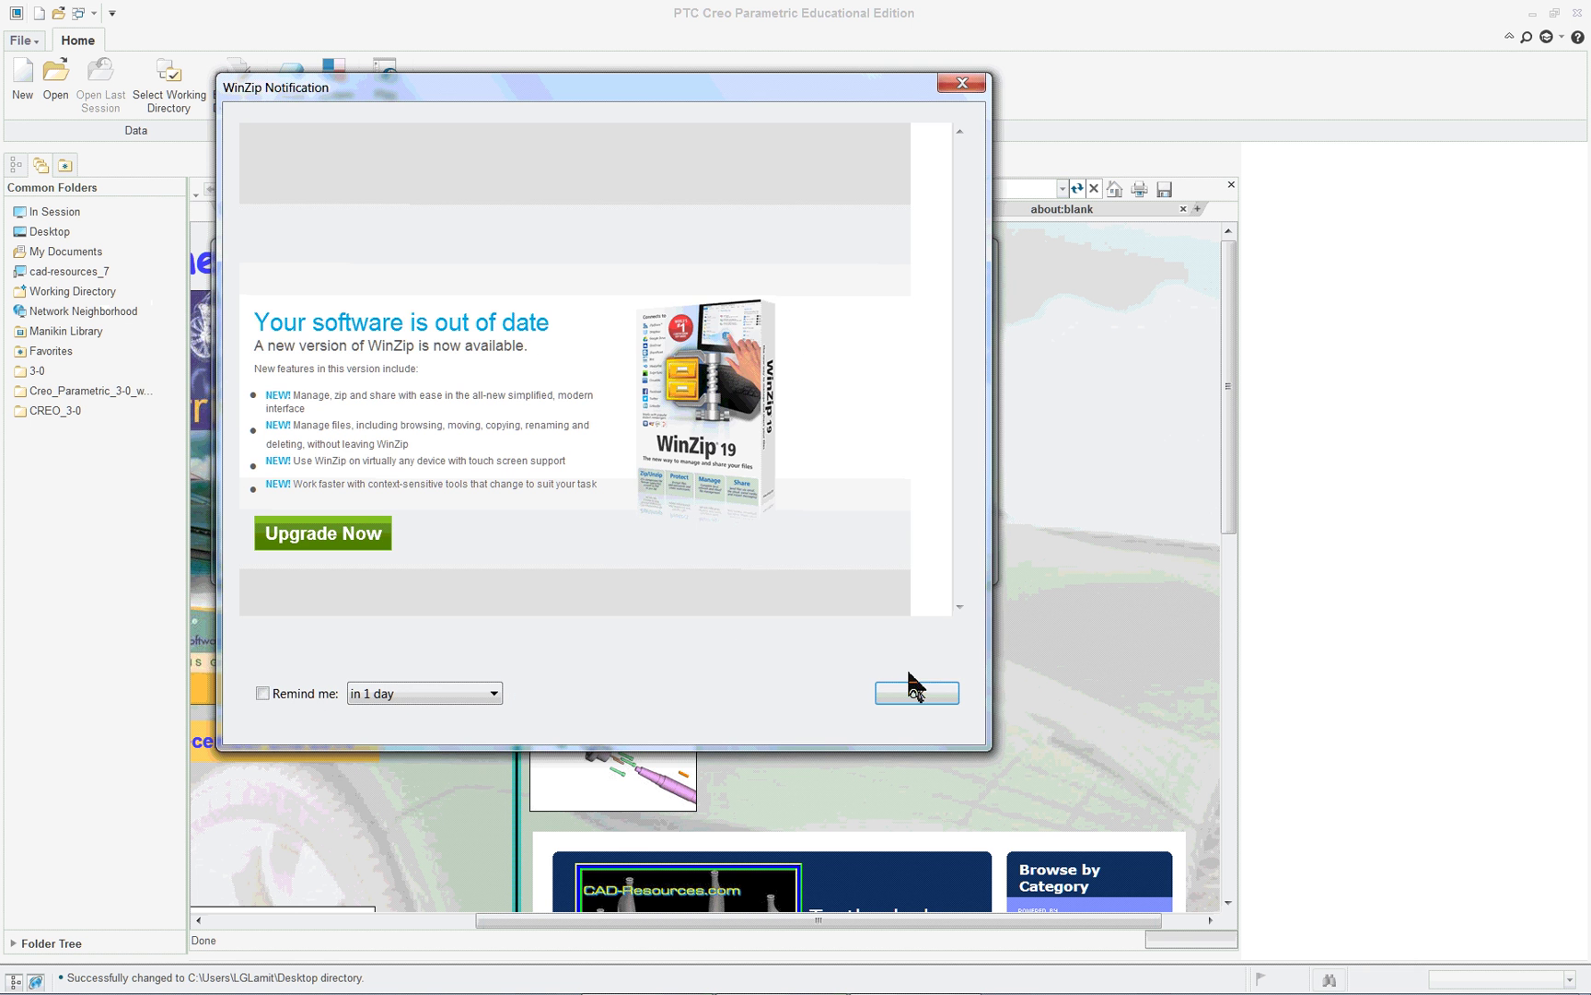
left_click(961, 83)
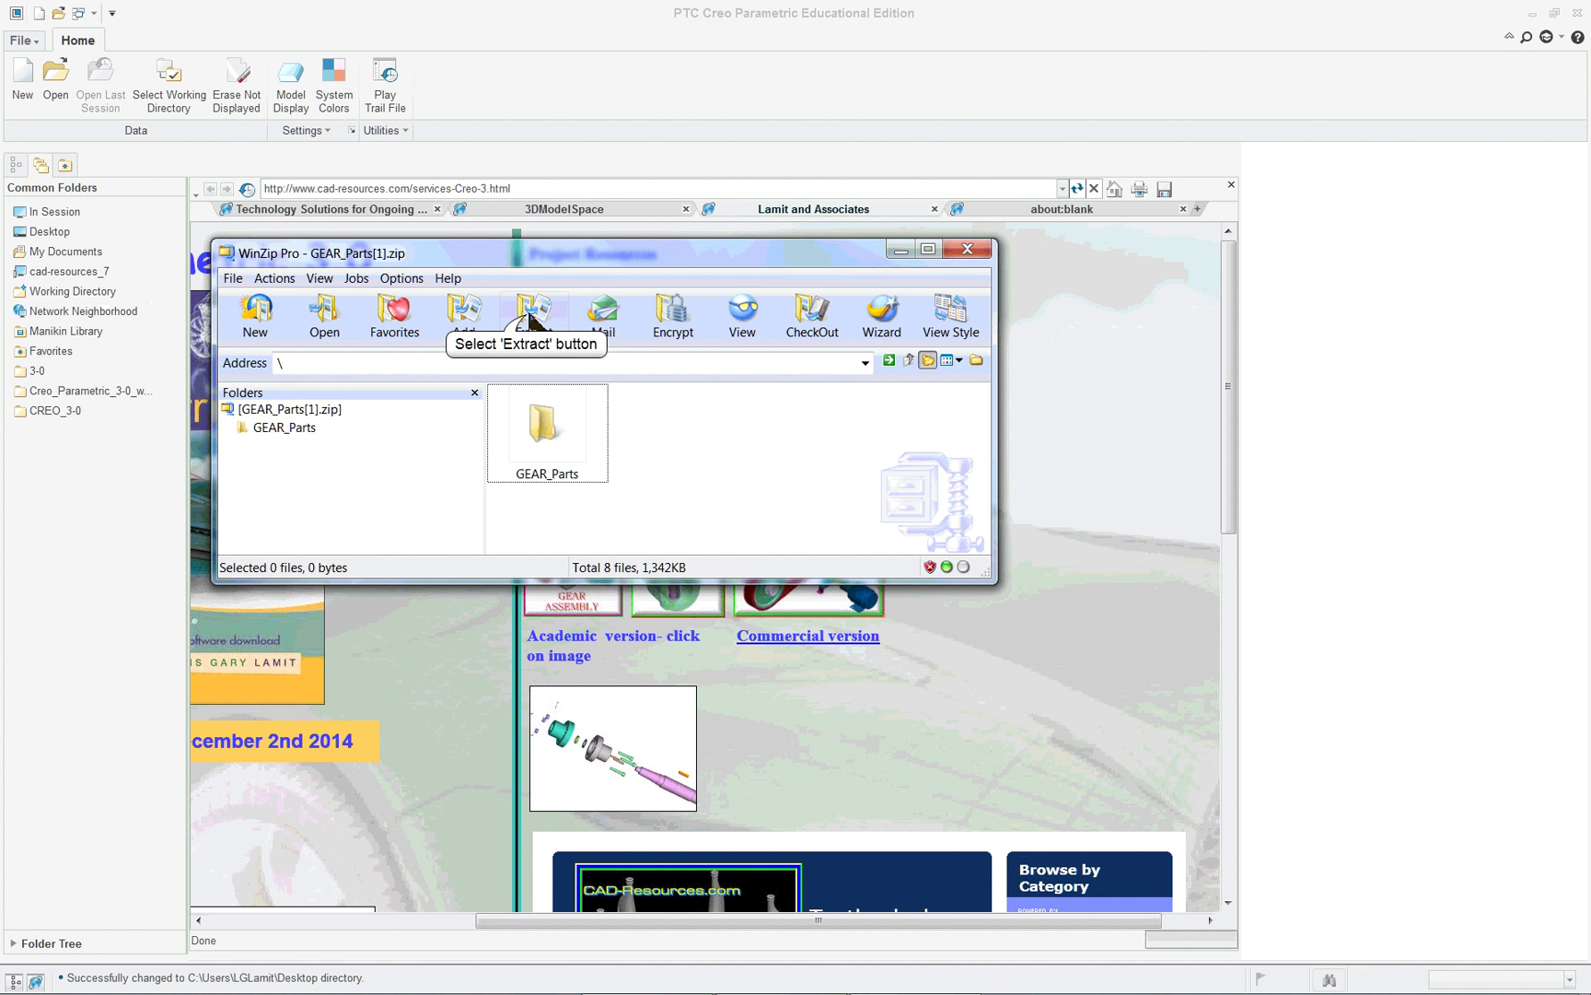
Extract the GEAR_Parts folder from the archive to the Desktop, and close the folder and archive windows.
left_click(533, 313)
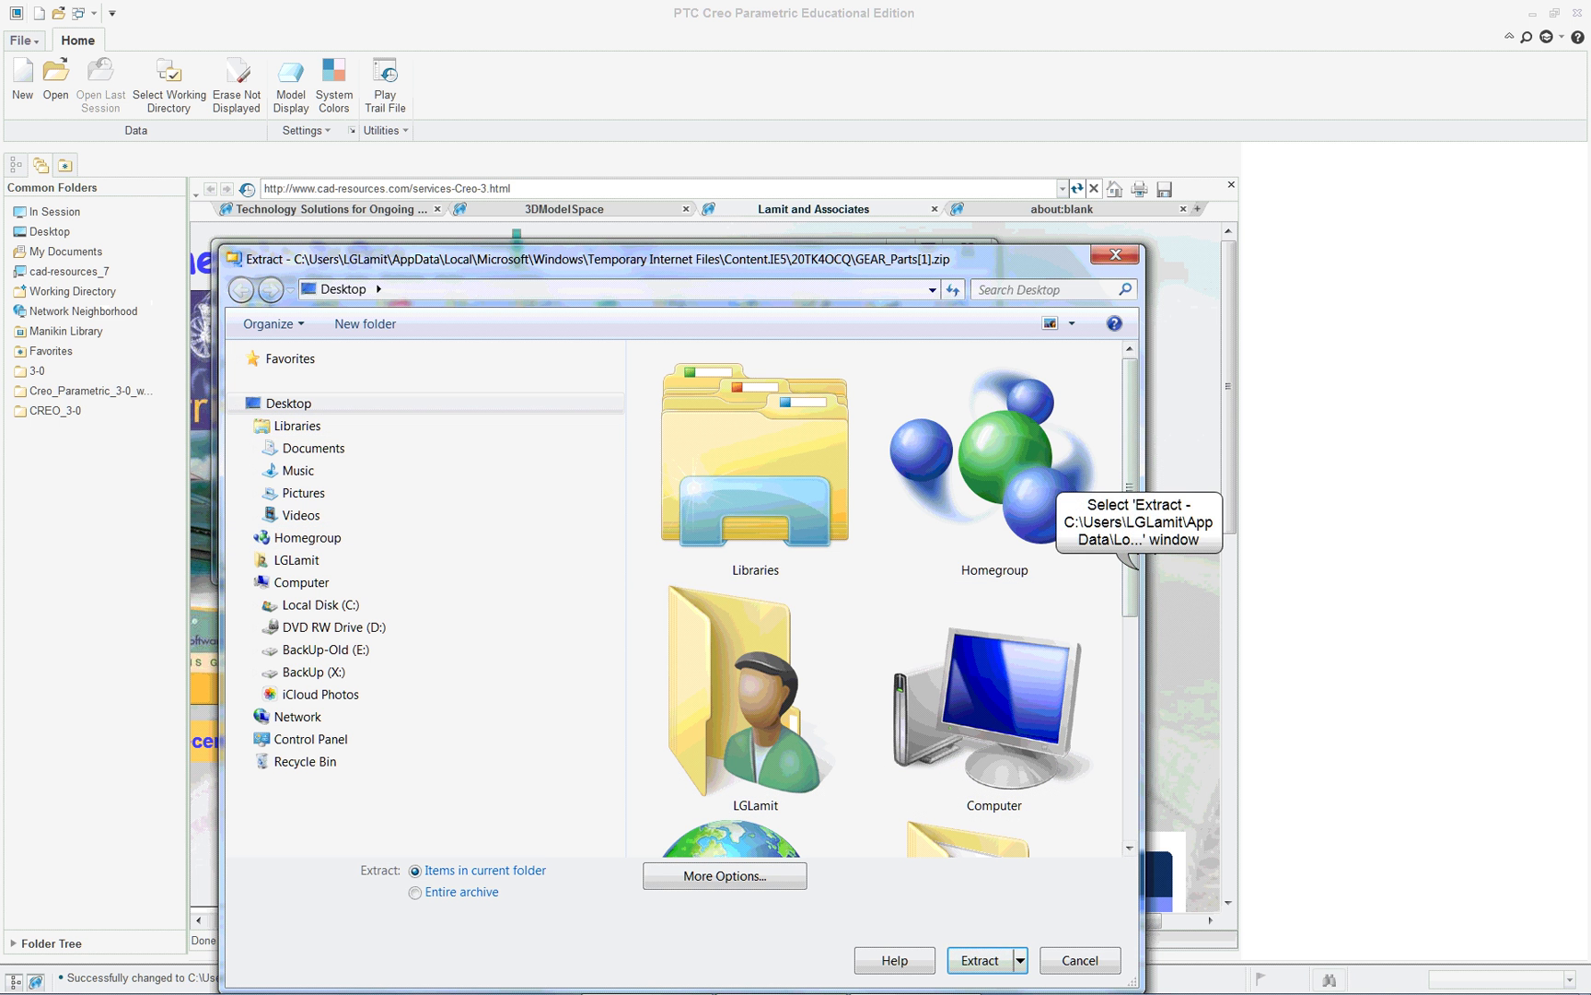
left_click(997, 964)
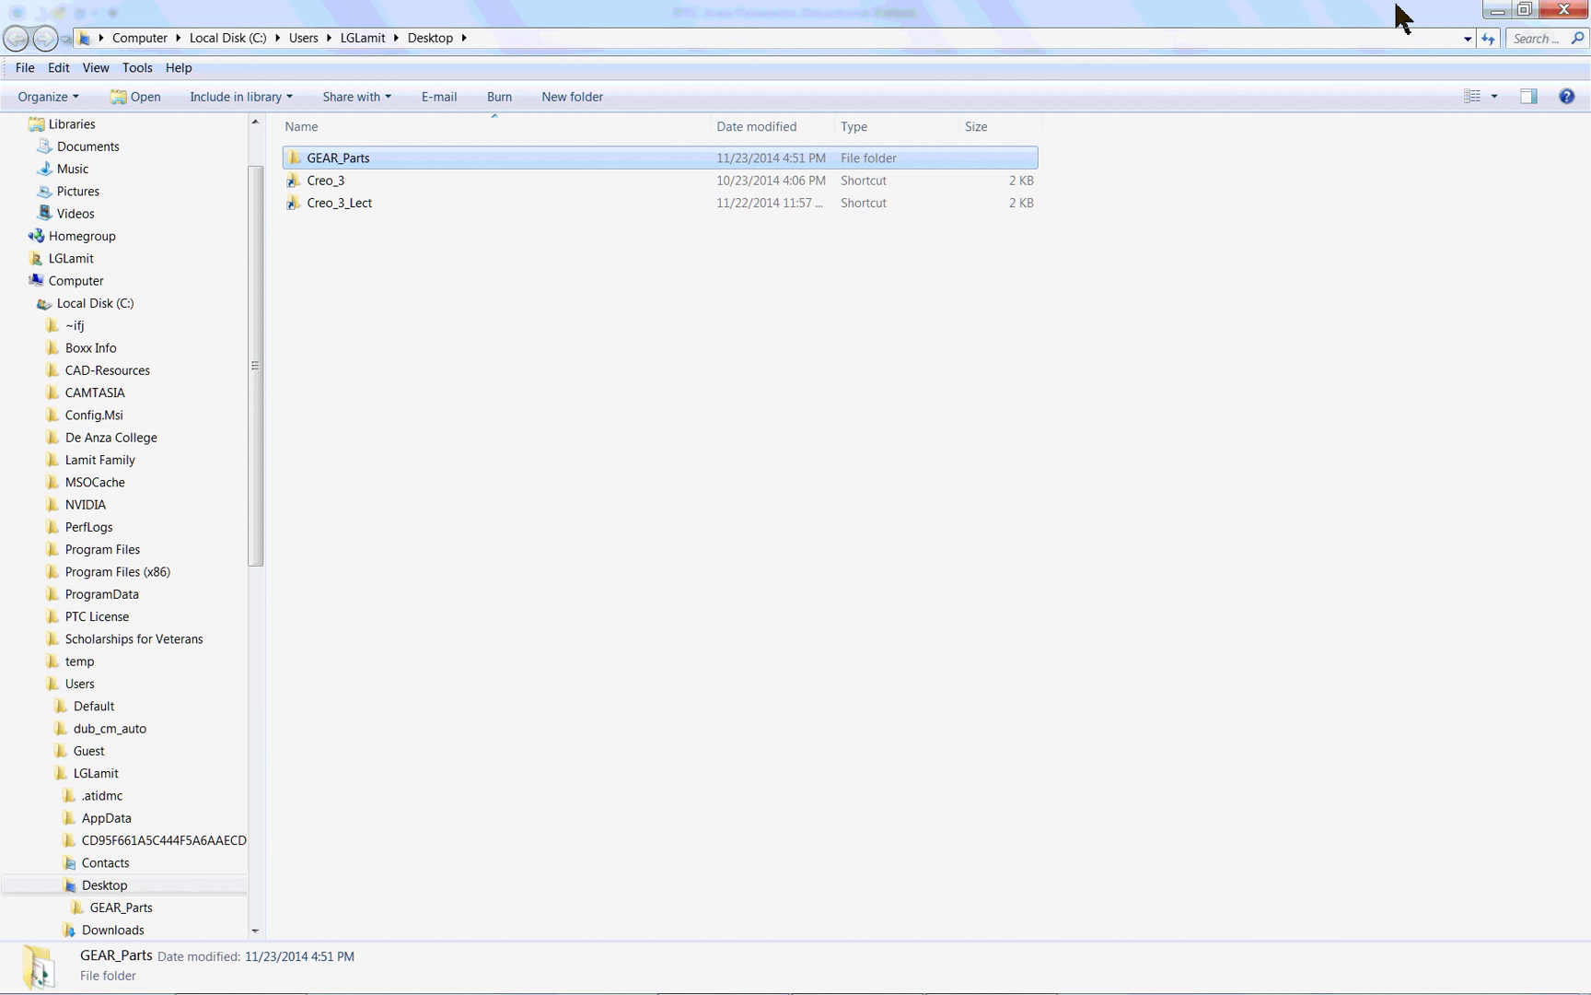
left_click(1565, 13)
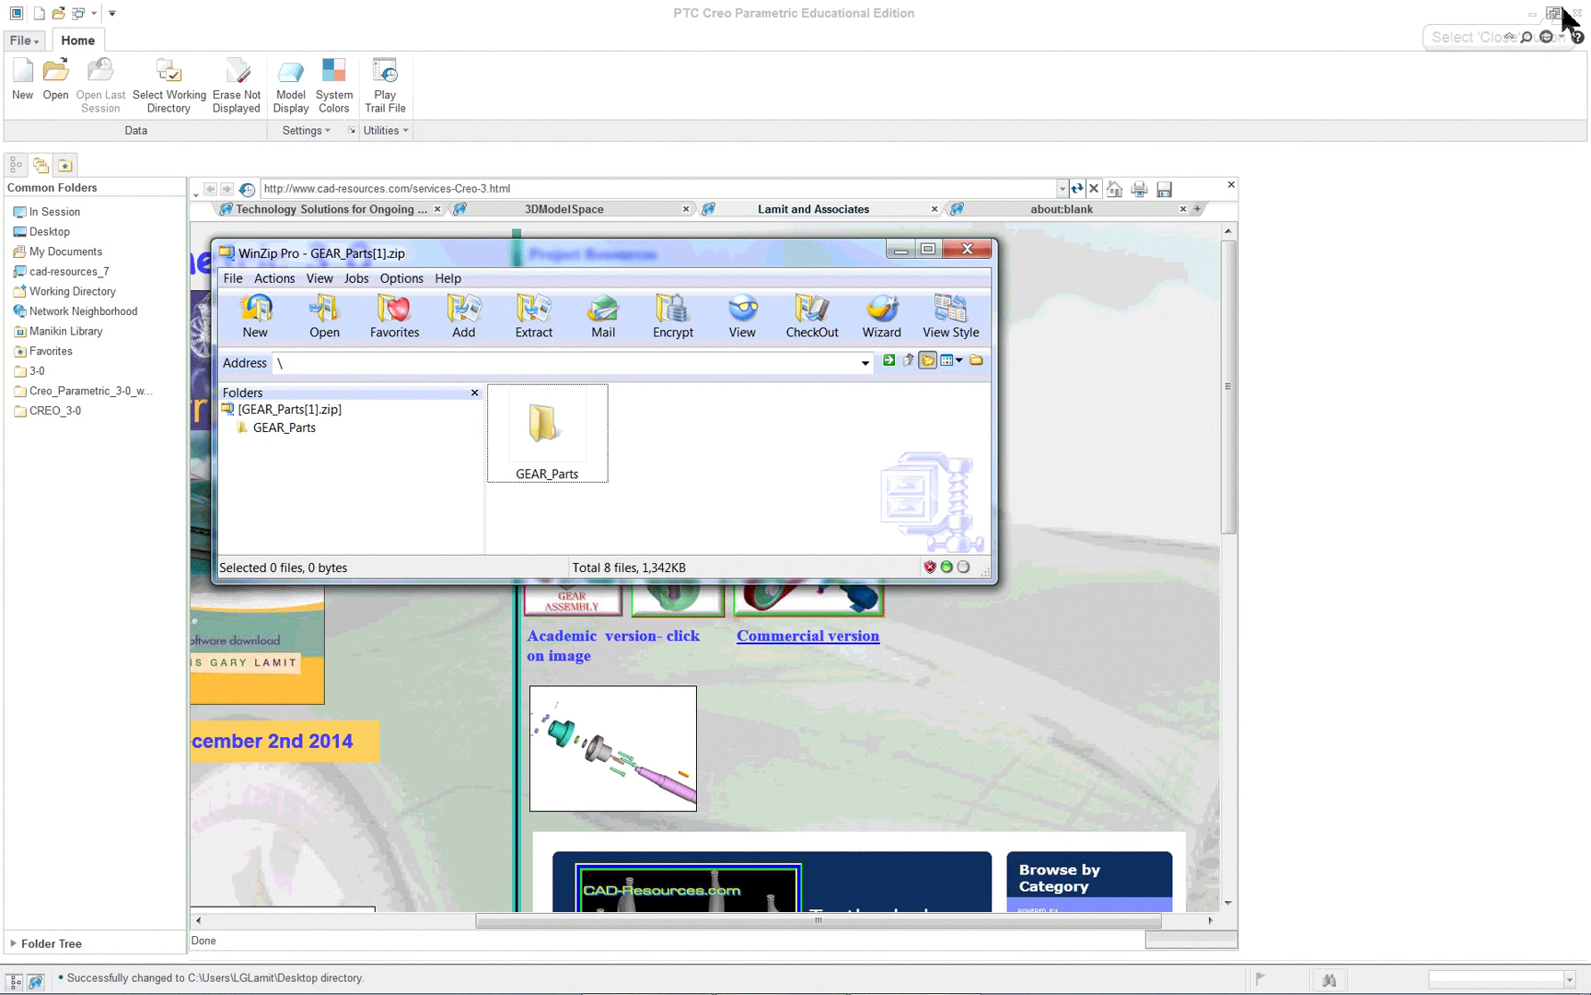
left_click(967, 250)
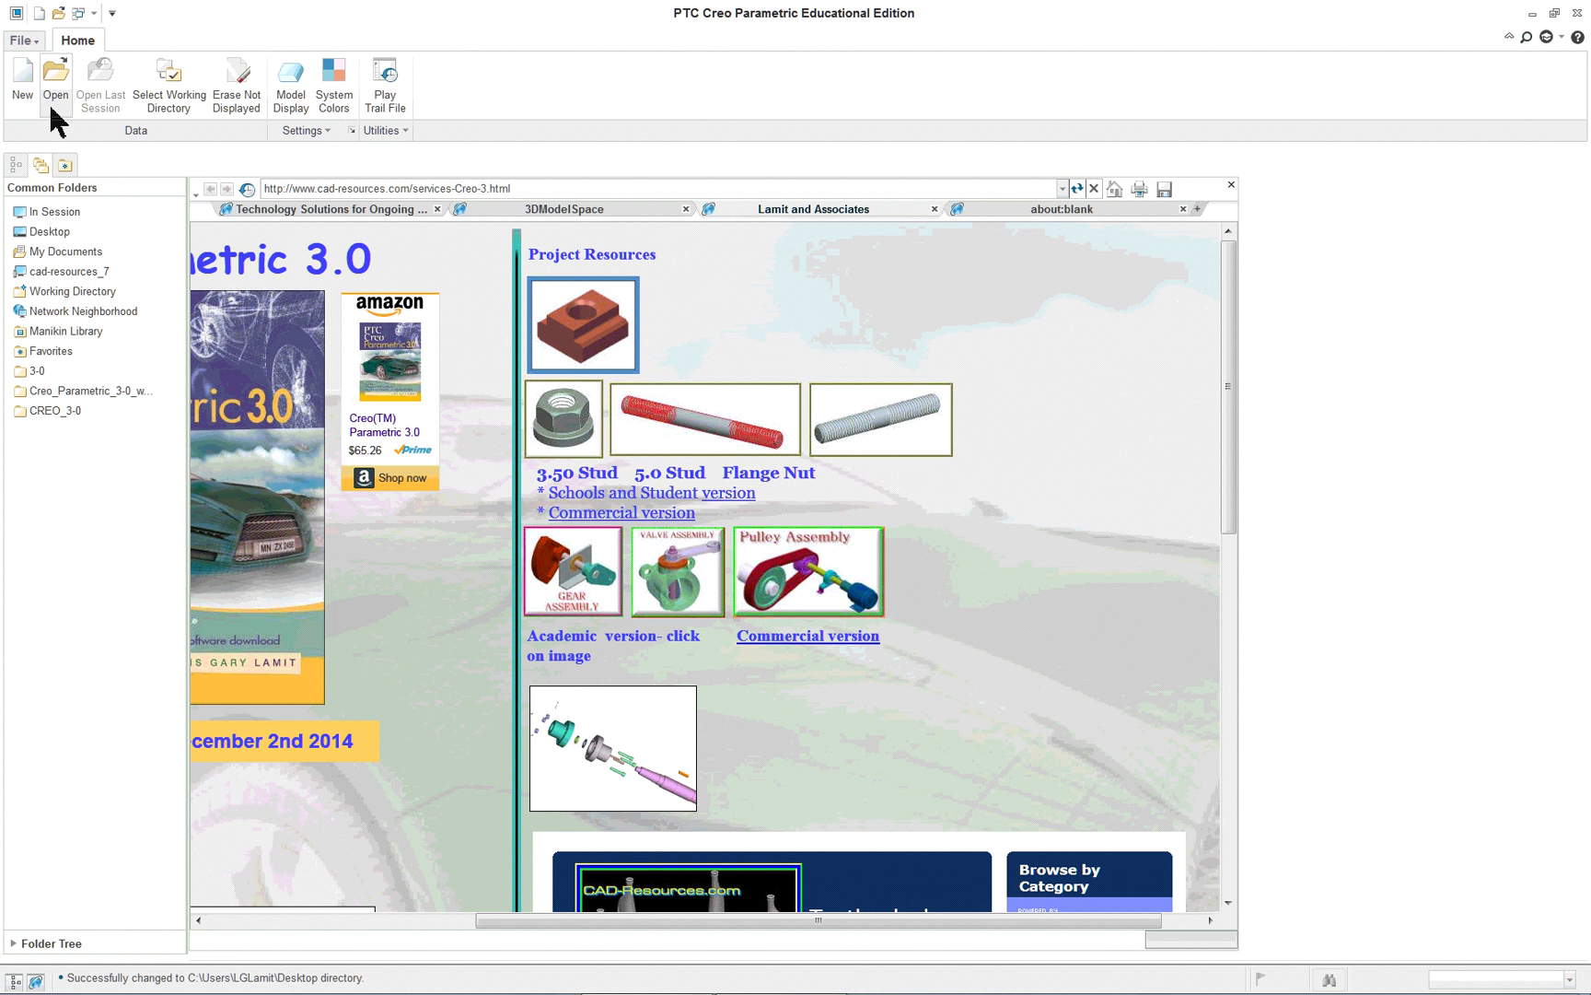
Set the working directory to the GEAR_Parts folder on the Desktop and close the embedded web browser.
left_click(159, 82)
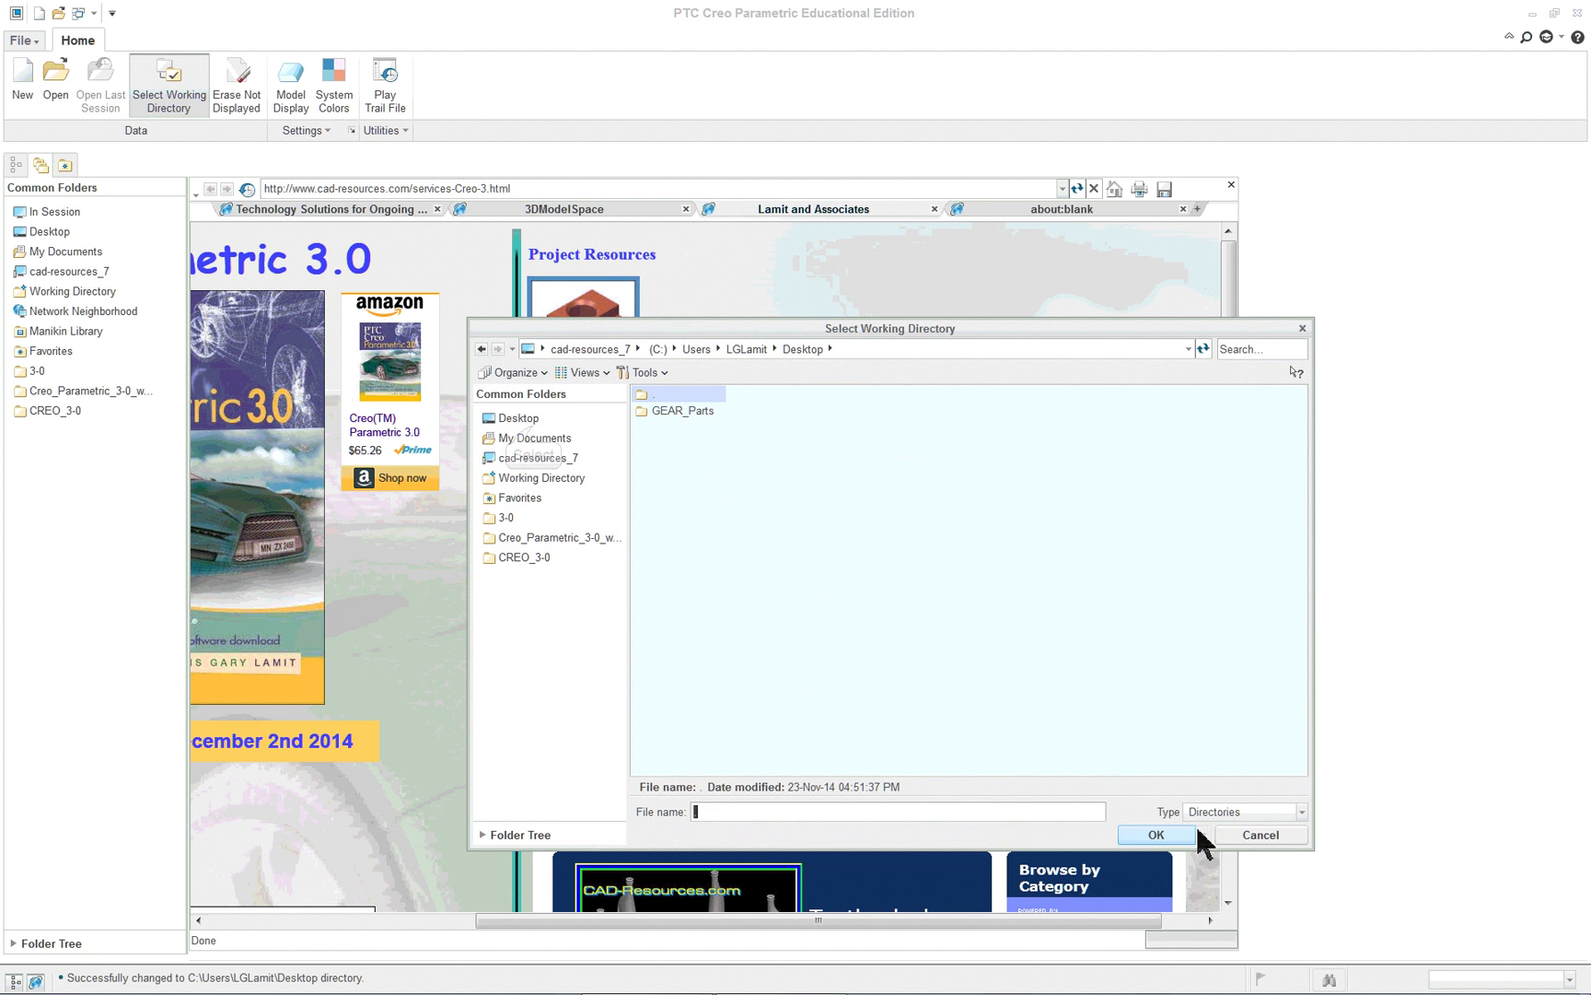
double_click(680, 410)
left_click(1162, 834)
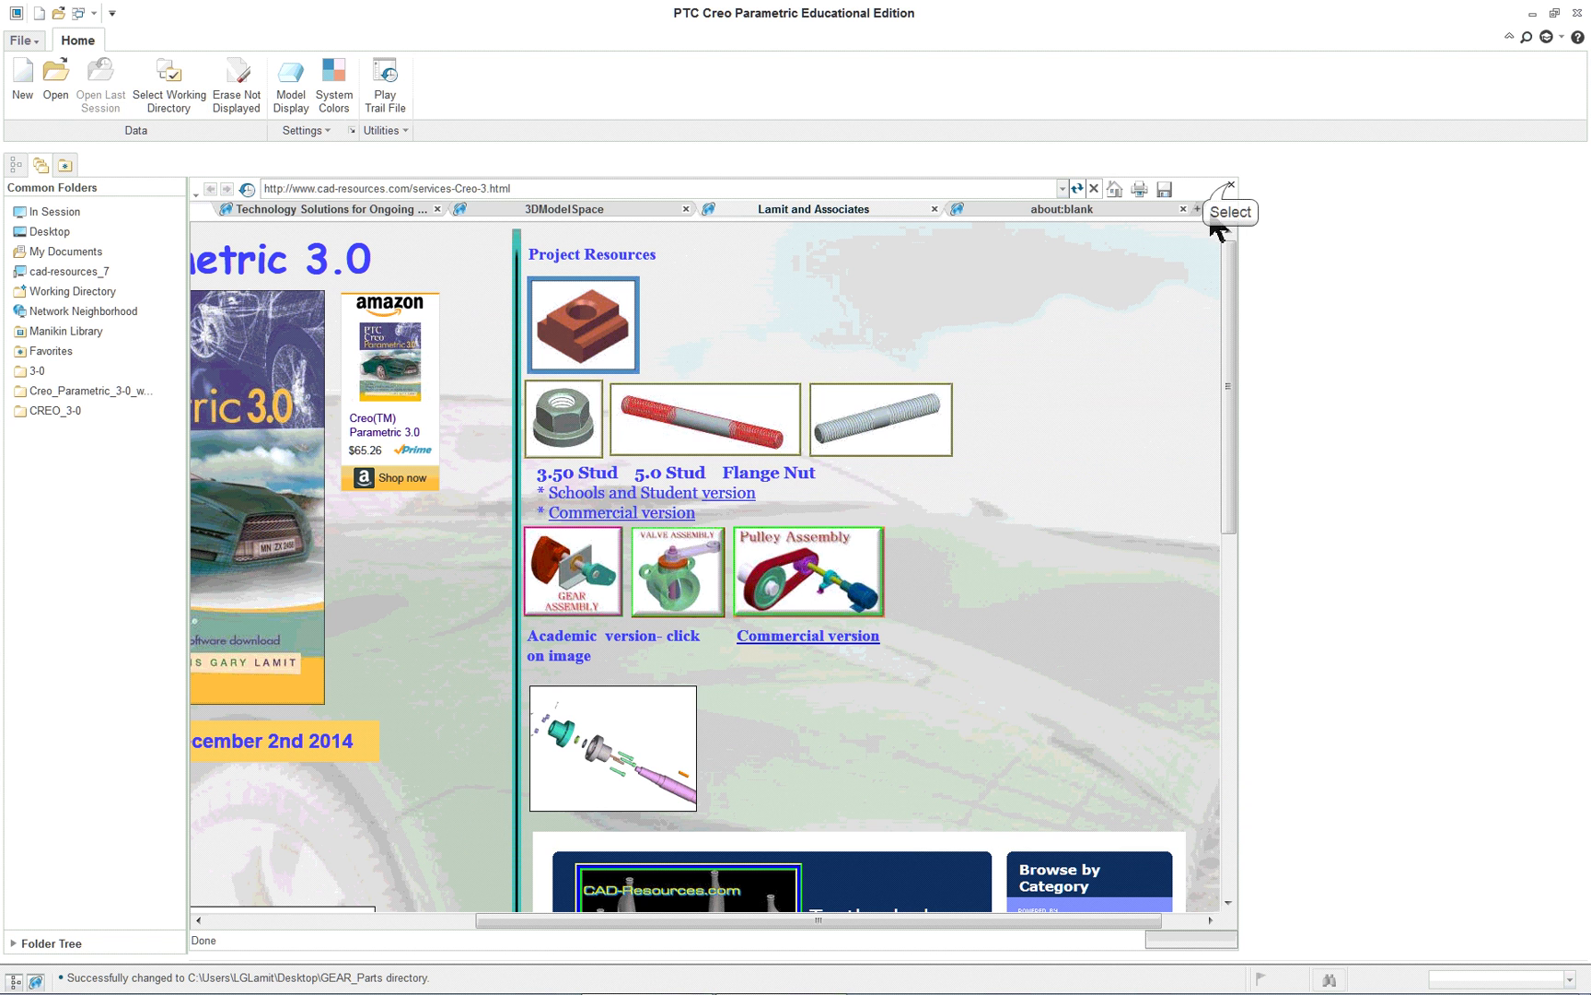
left_click(1230, 188)
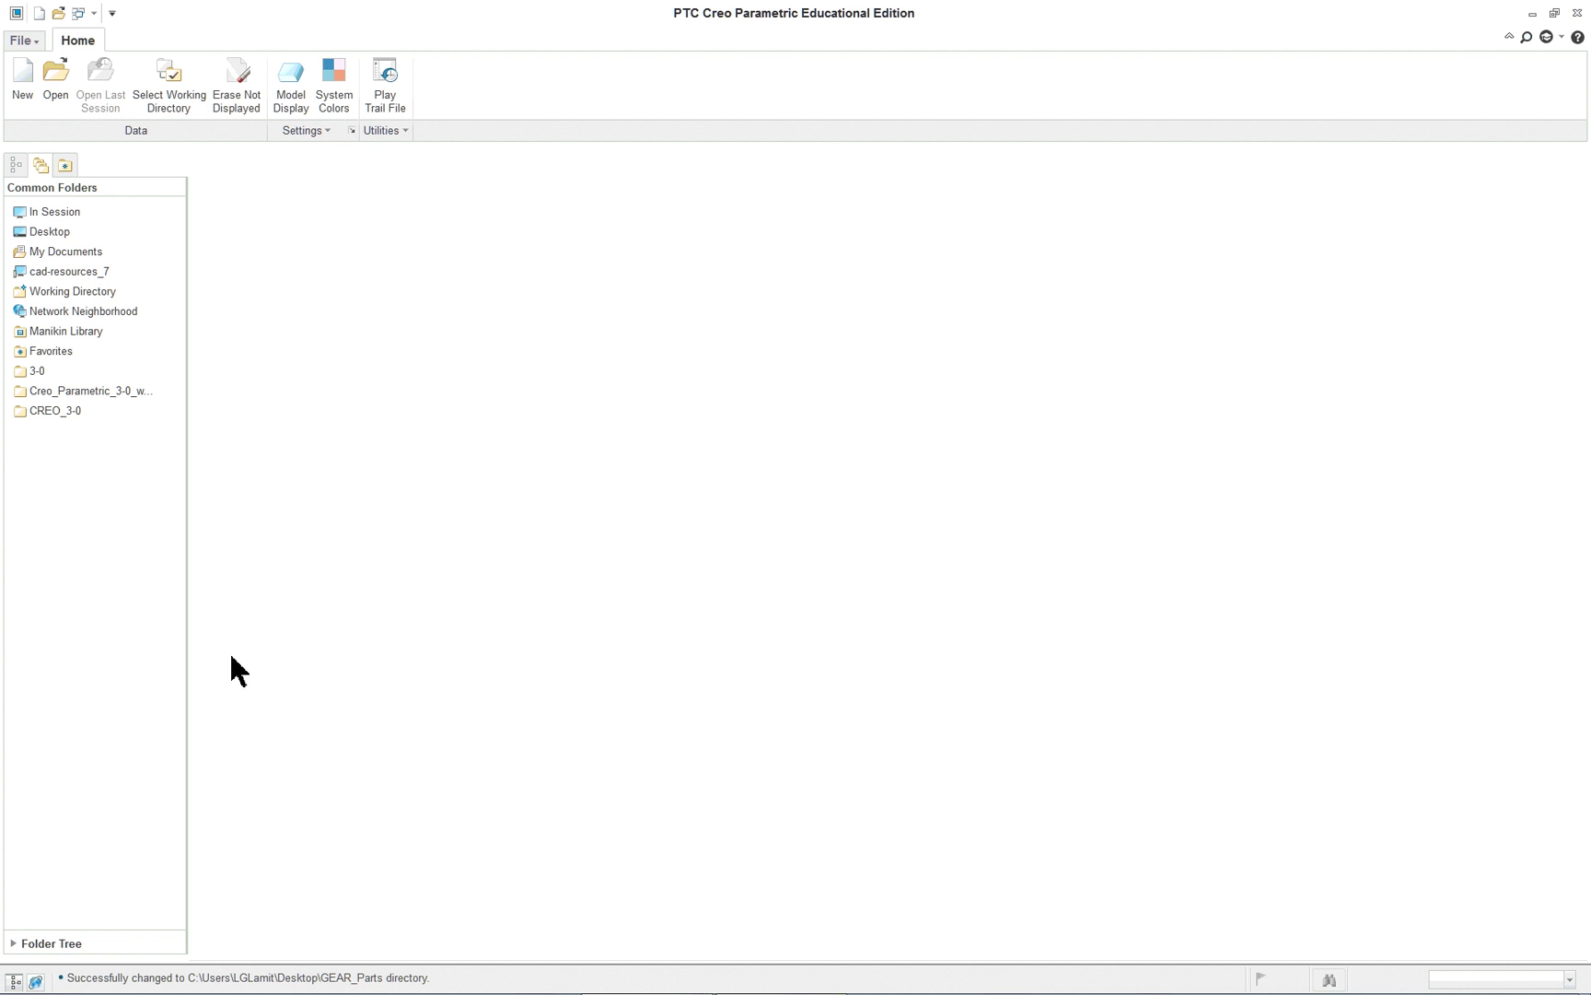
Create a new design assembly named gear using the default template.
left_click(23, 74)
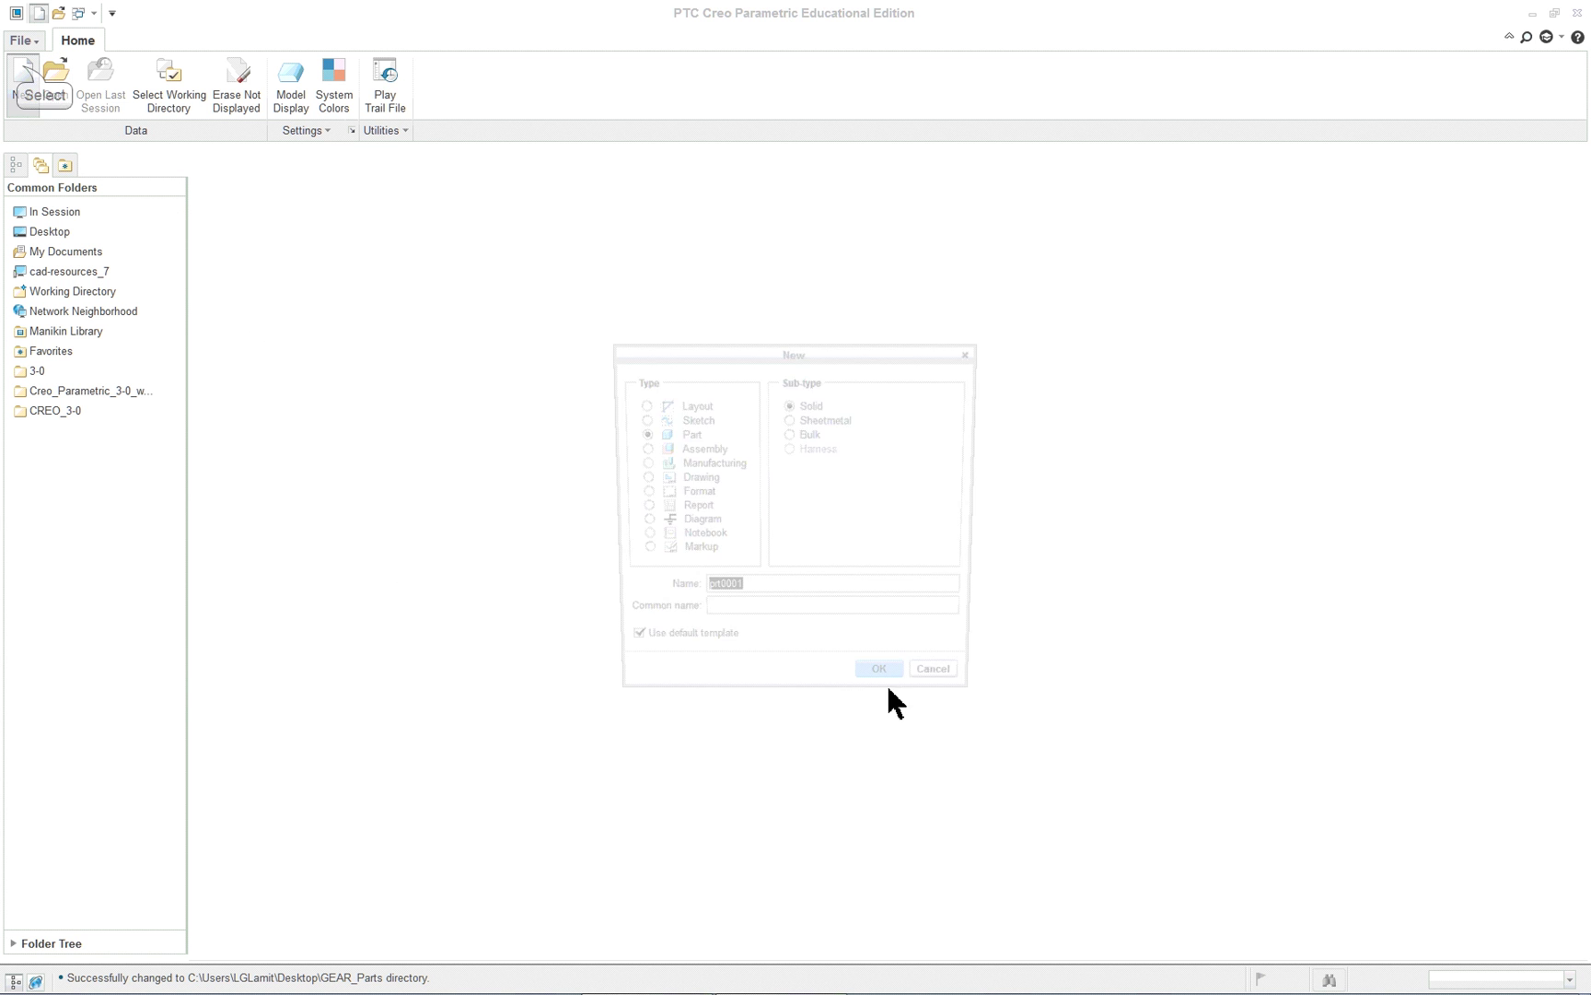
left_click(678, 450)
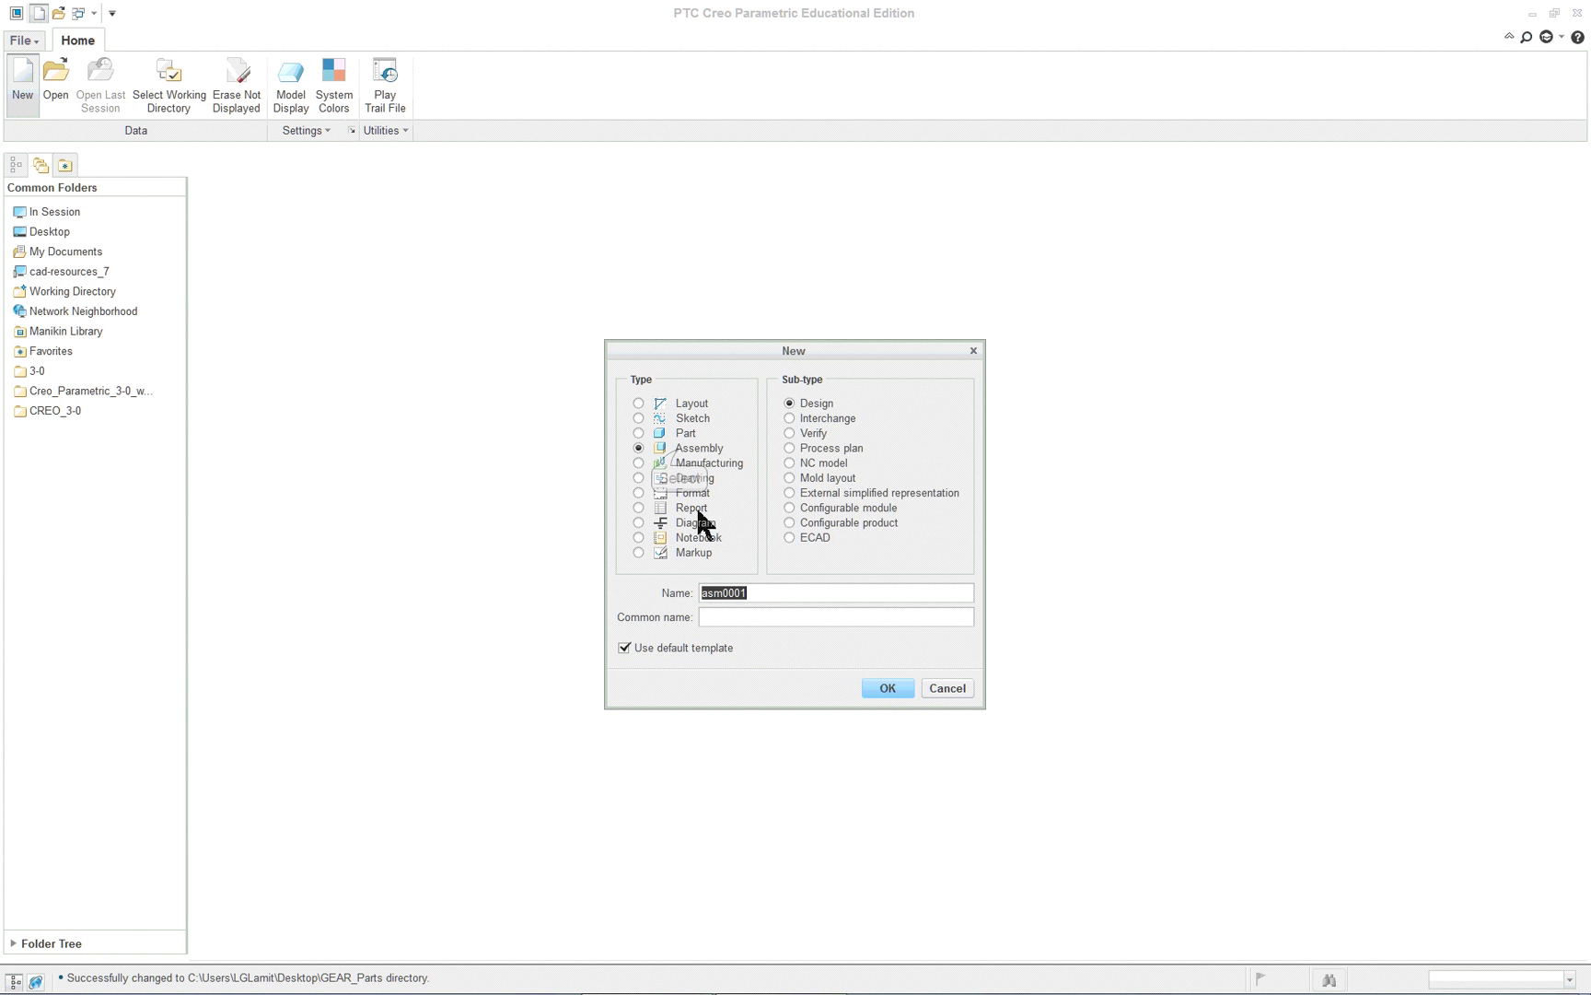
type("gear")
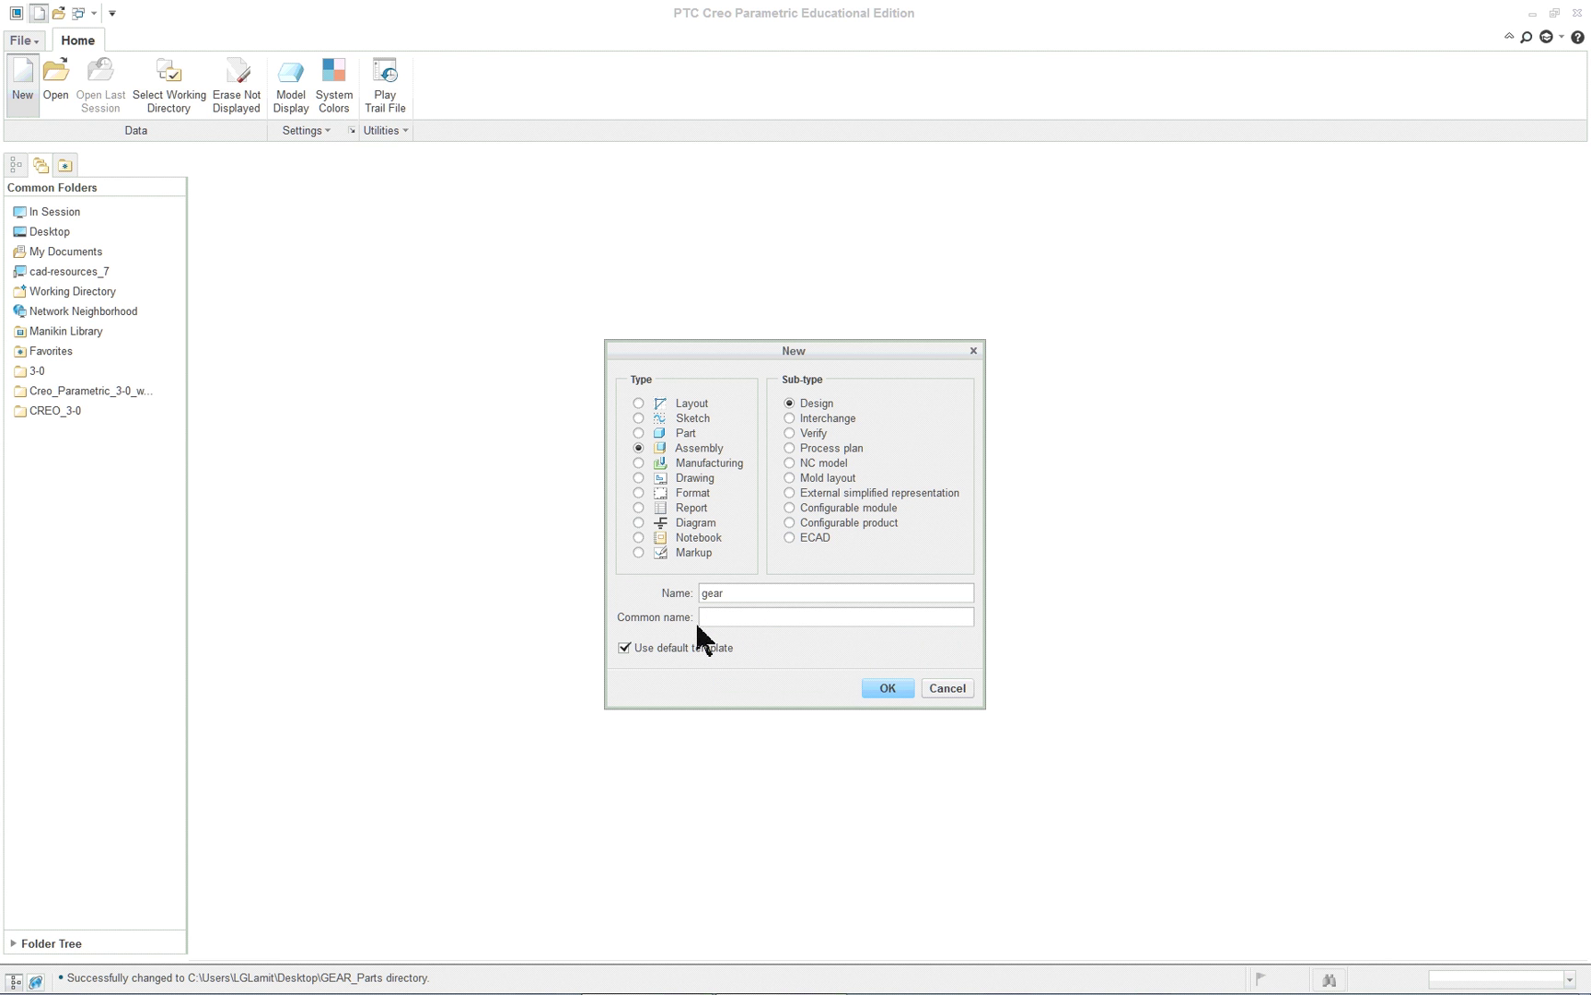
left_click(889, 689)
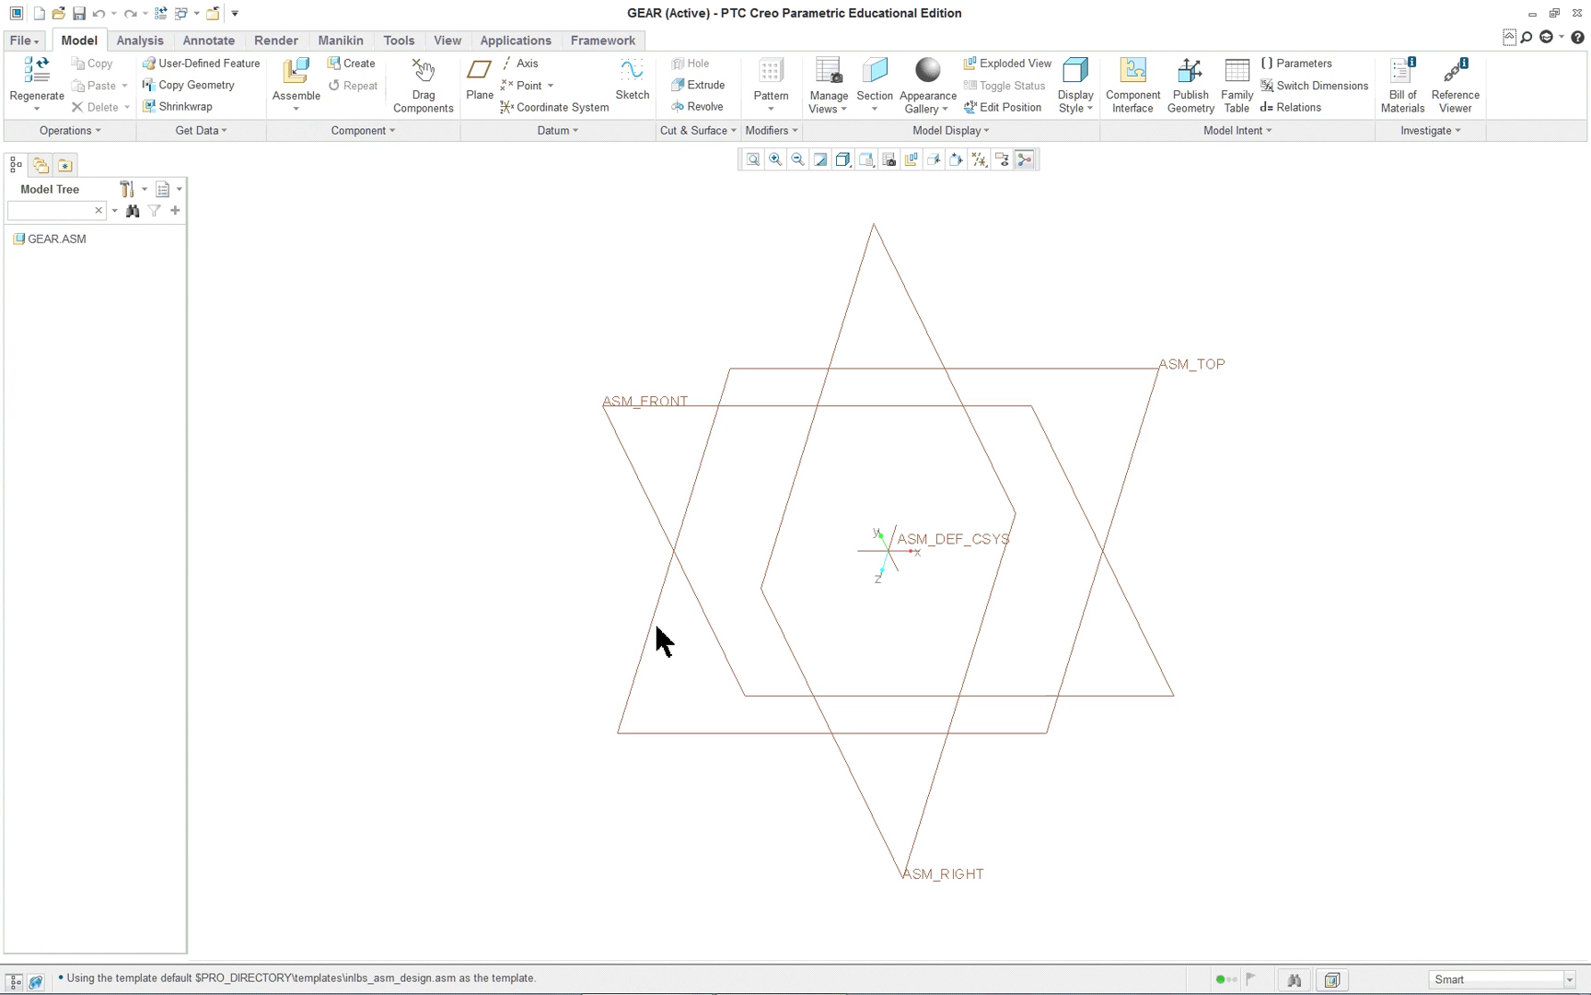
Display annotations and set the model tree to include features, placement folders, annotations, suppressed objects, envelope components, copied references and auto round members.
left_click(448, 40)
left_click(860, 70)
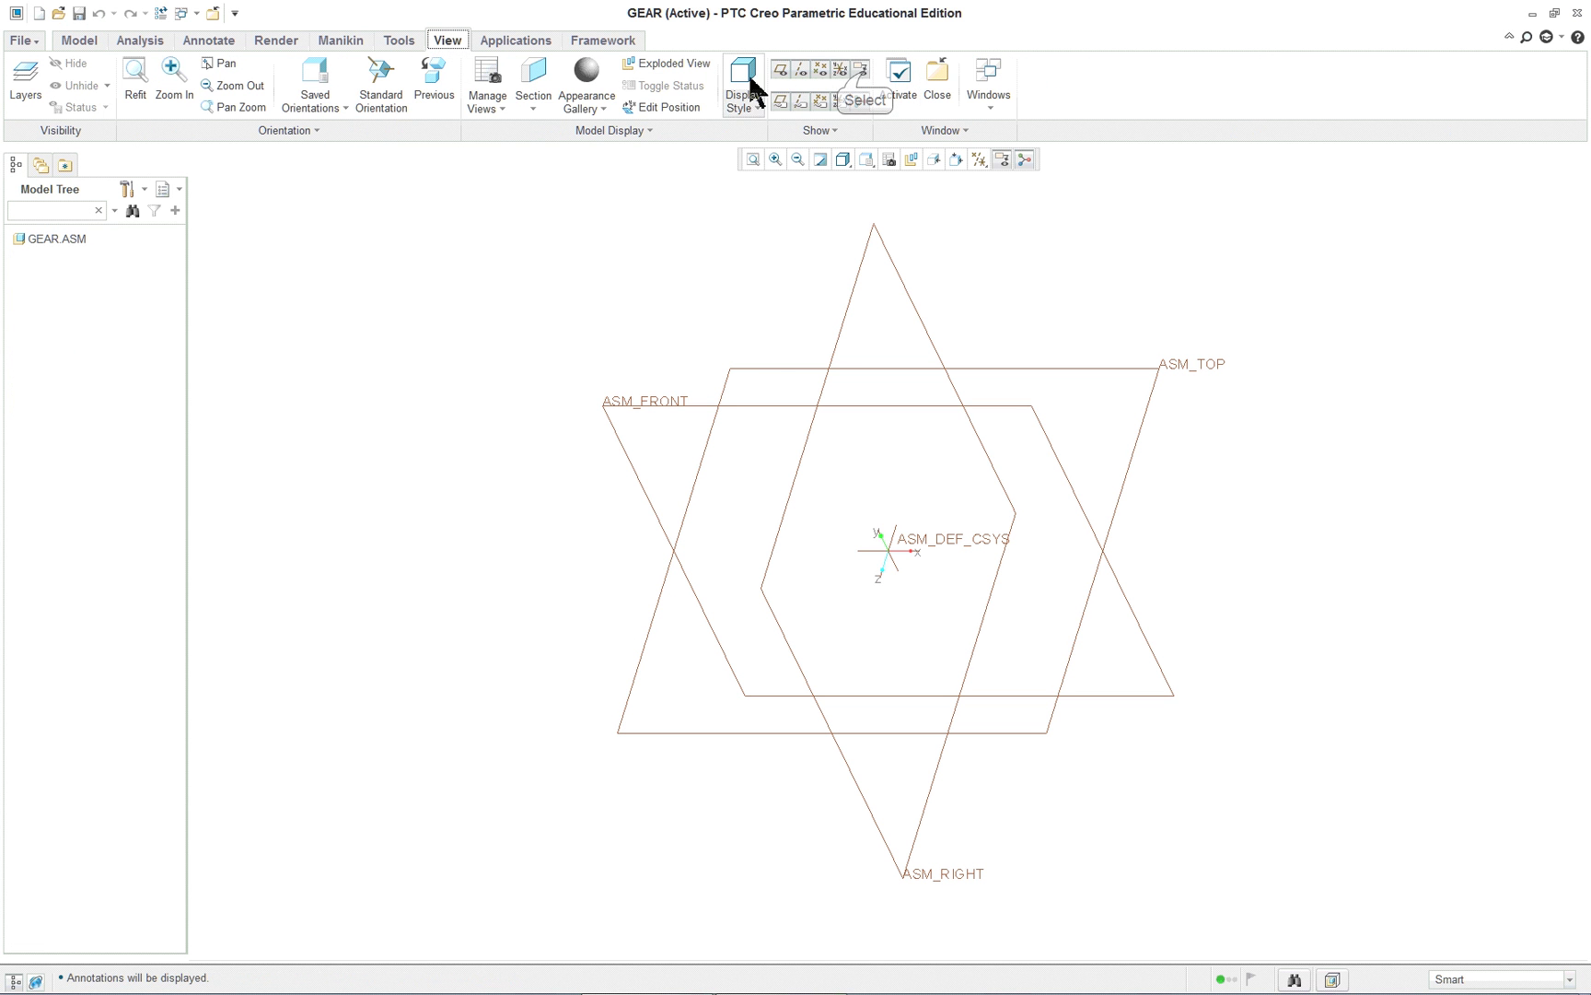
left_click(144, 191)
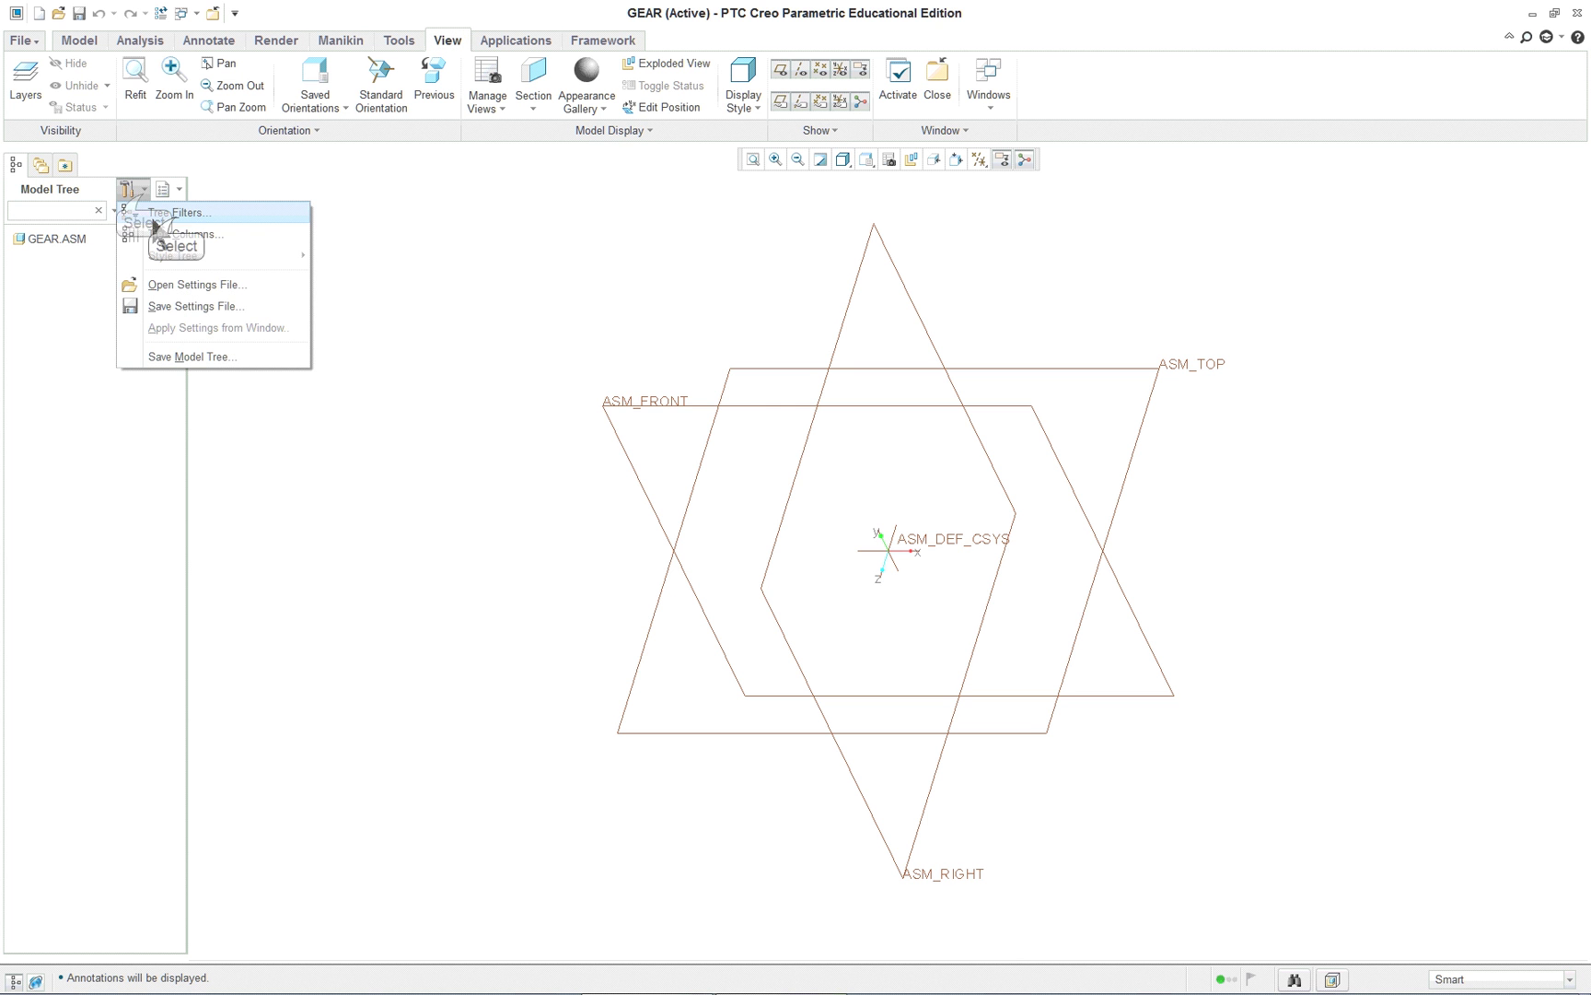
left_click(176, 214)
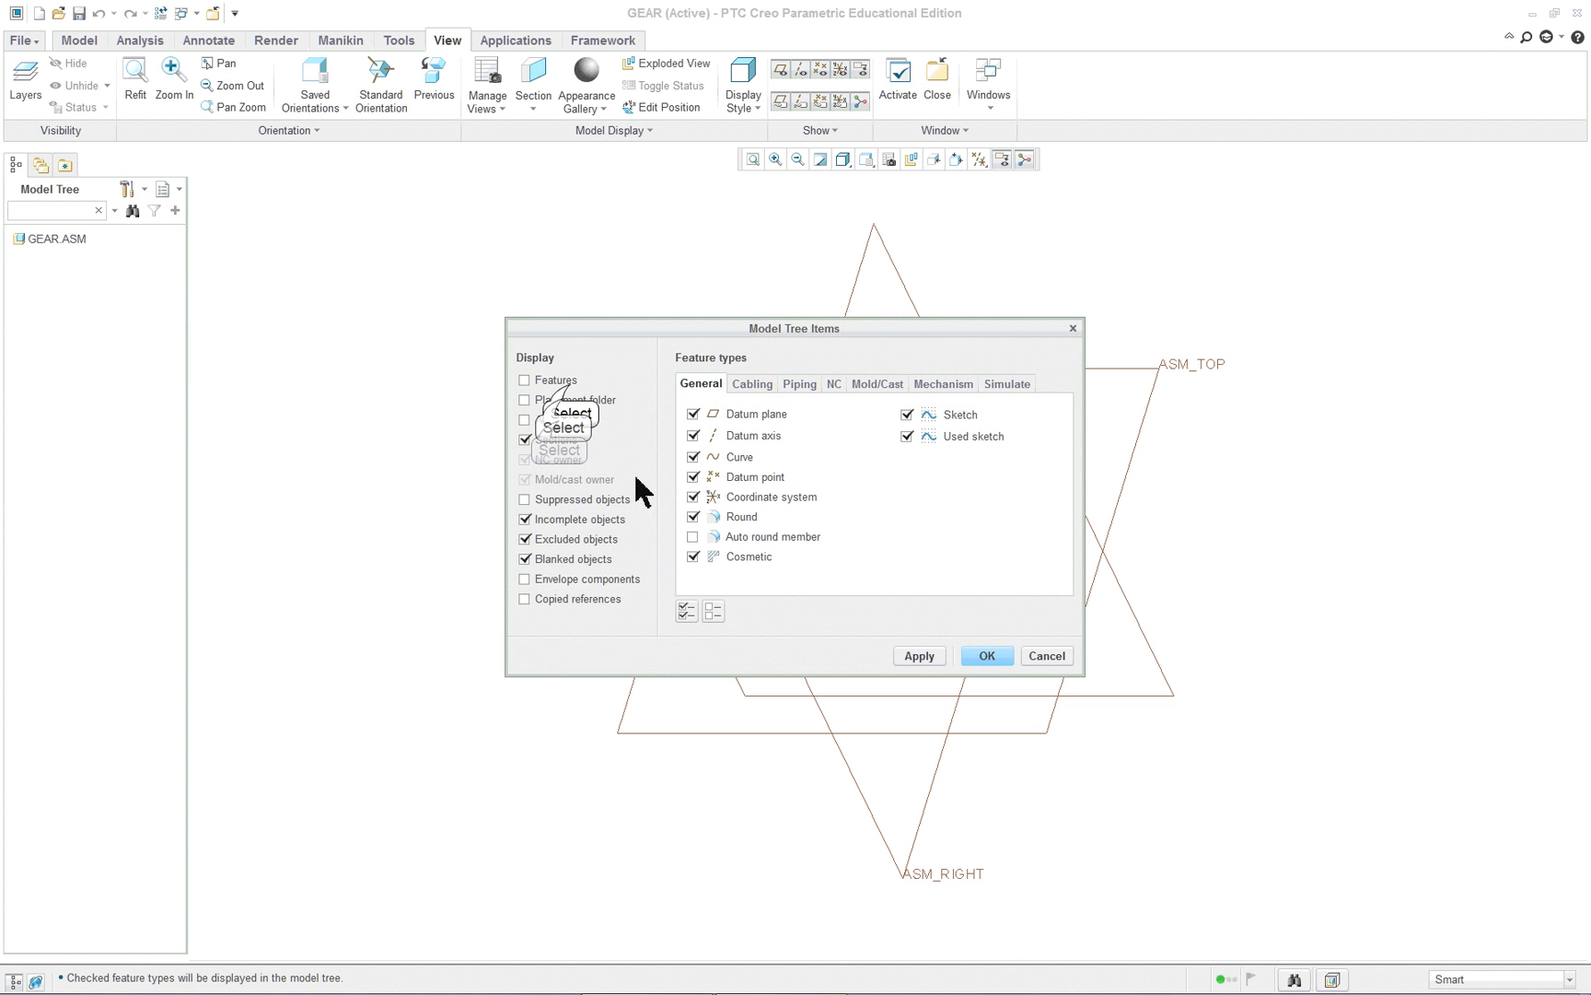
left_click(556, 380)
left_click(564, 400)
left_click(562, 420)
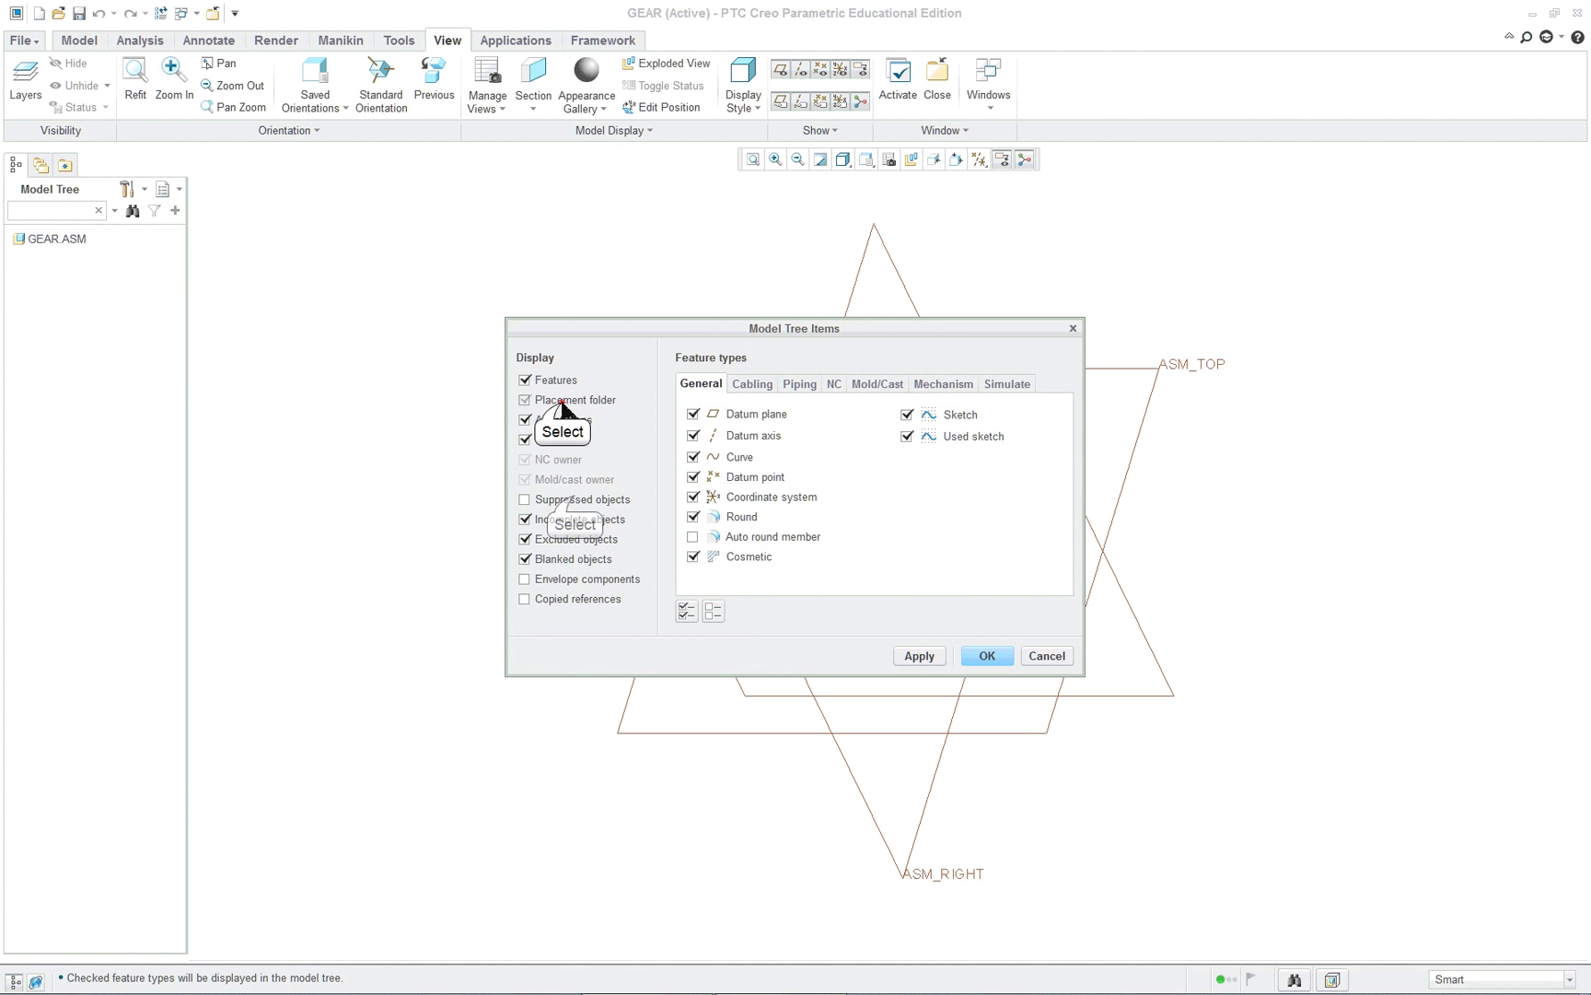
left_click(576, 500)
left_click(557, 579)
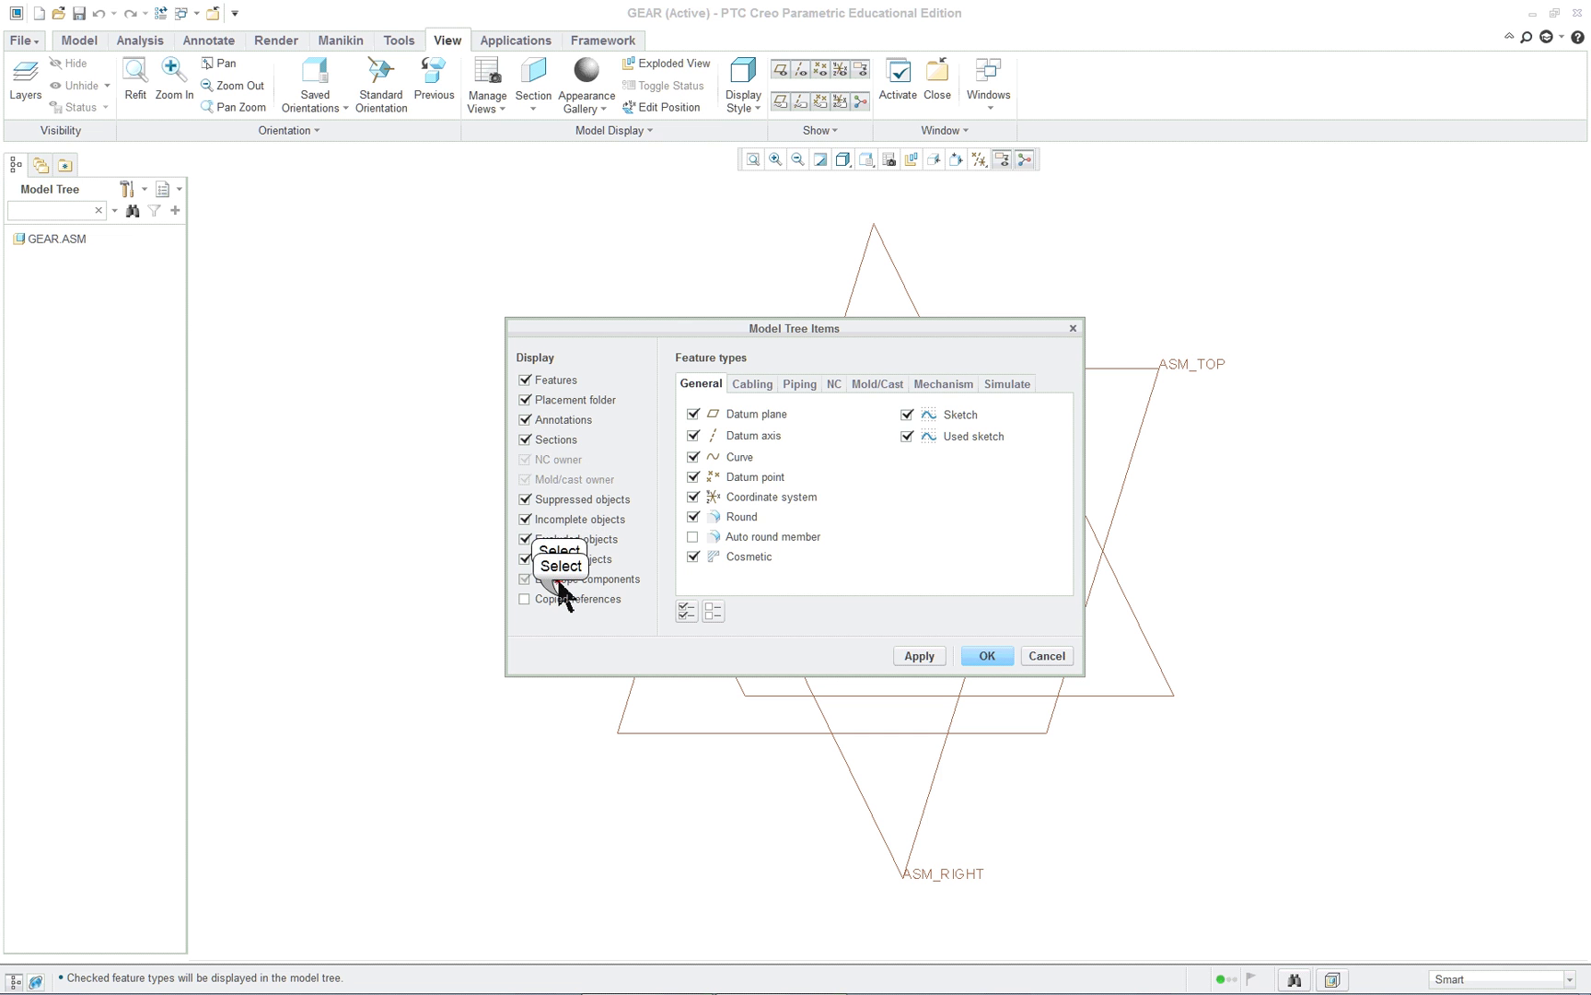
left_click(561, 599)
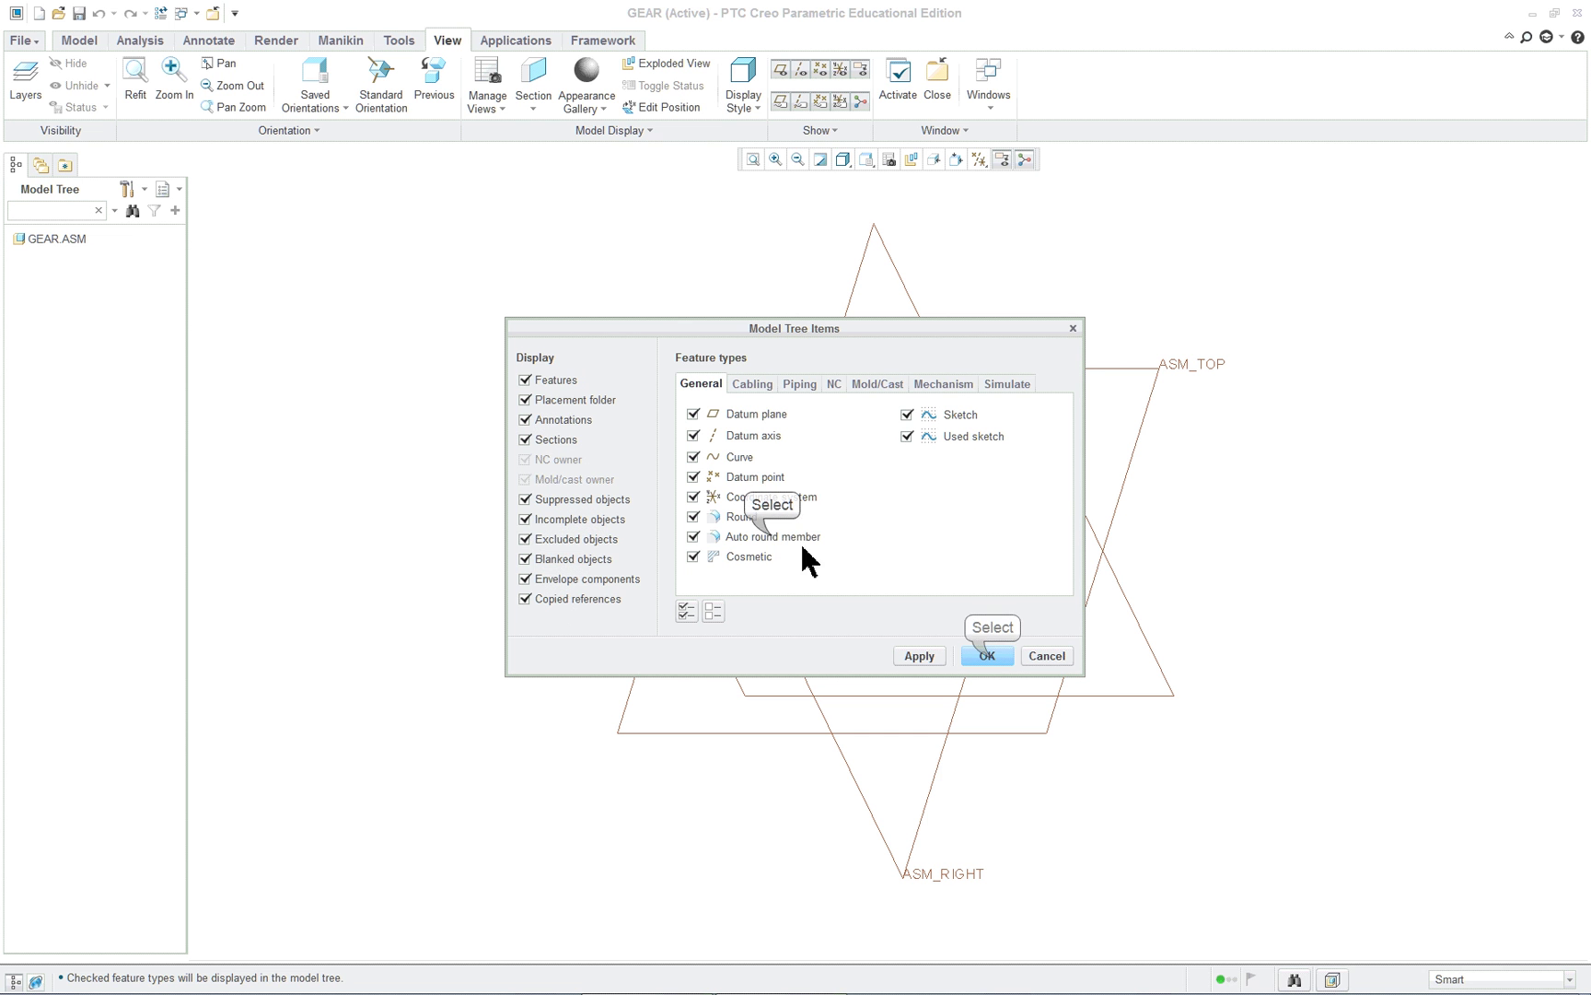
left_click(987, 655)
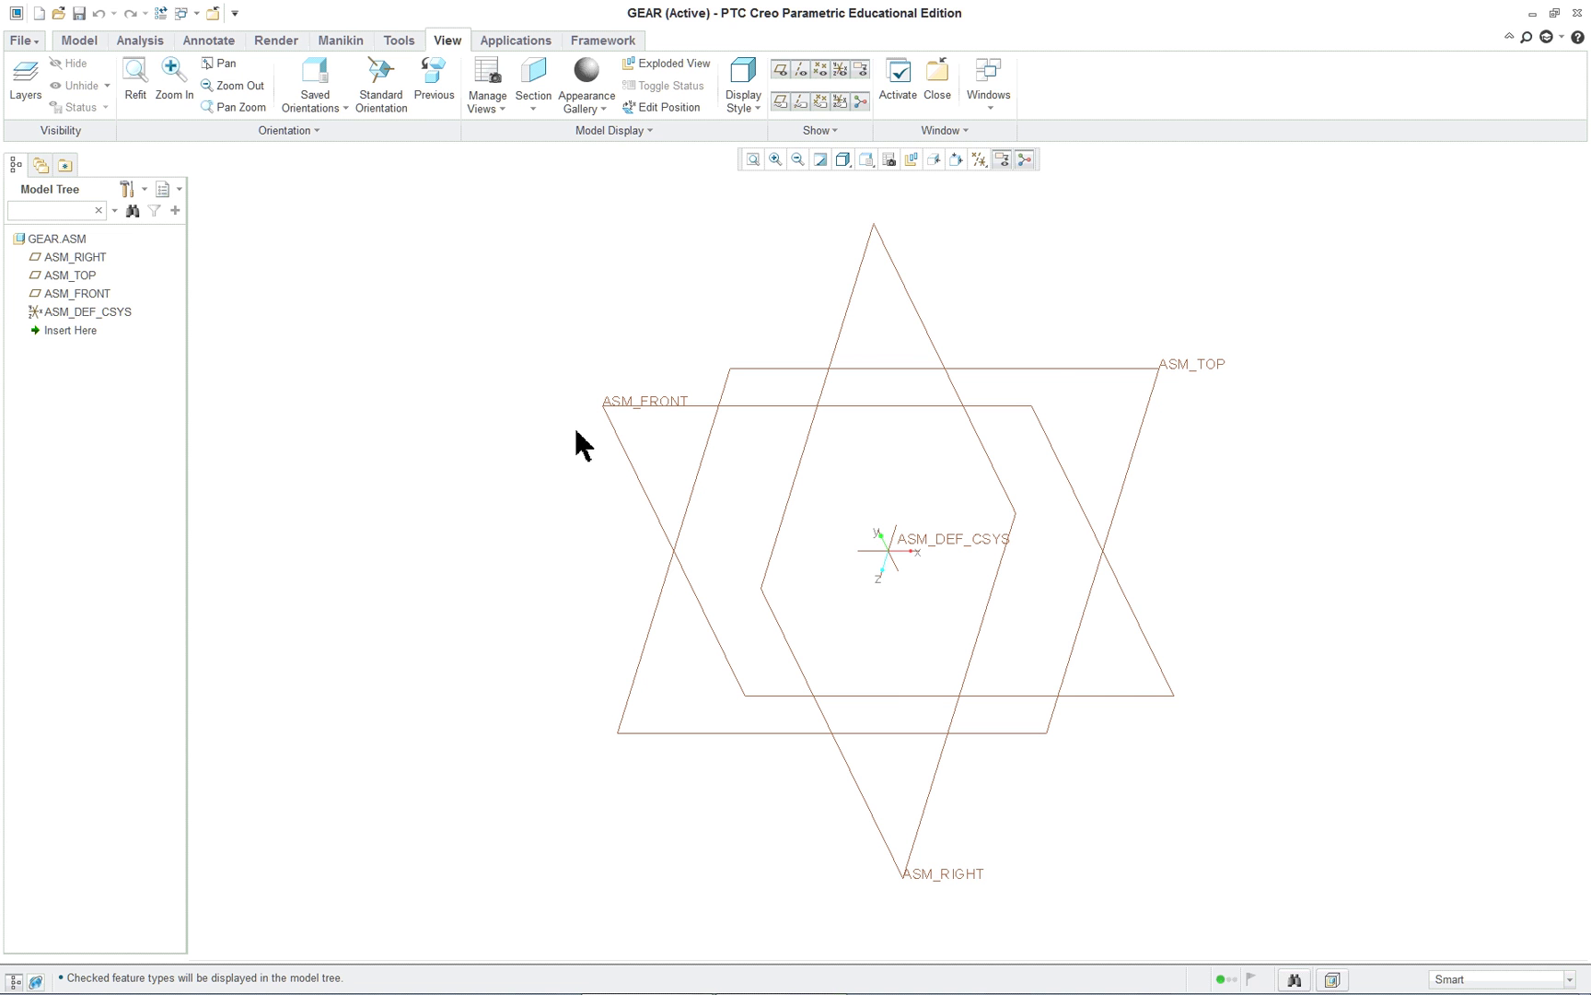
Switch to the Lesson 19 PDF in Adobe Acrobat, examine the assembled and exploded gear assembly figures, and return to Creo Parametric.
key("alt+Tab")
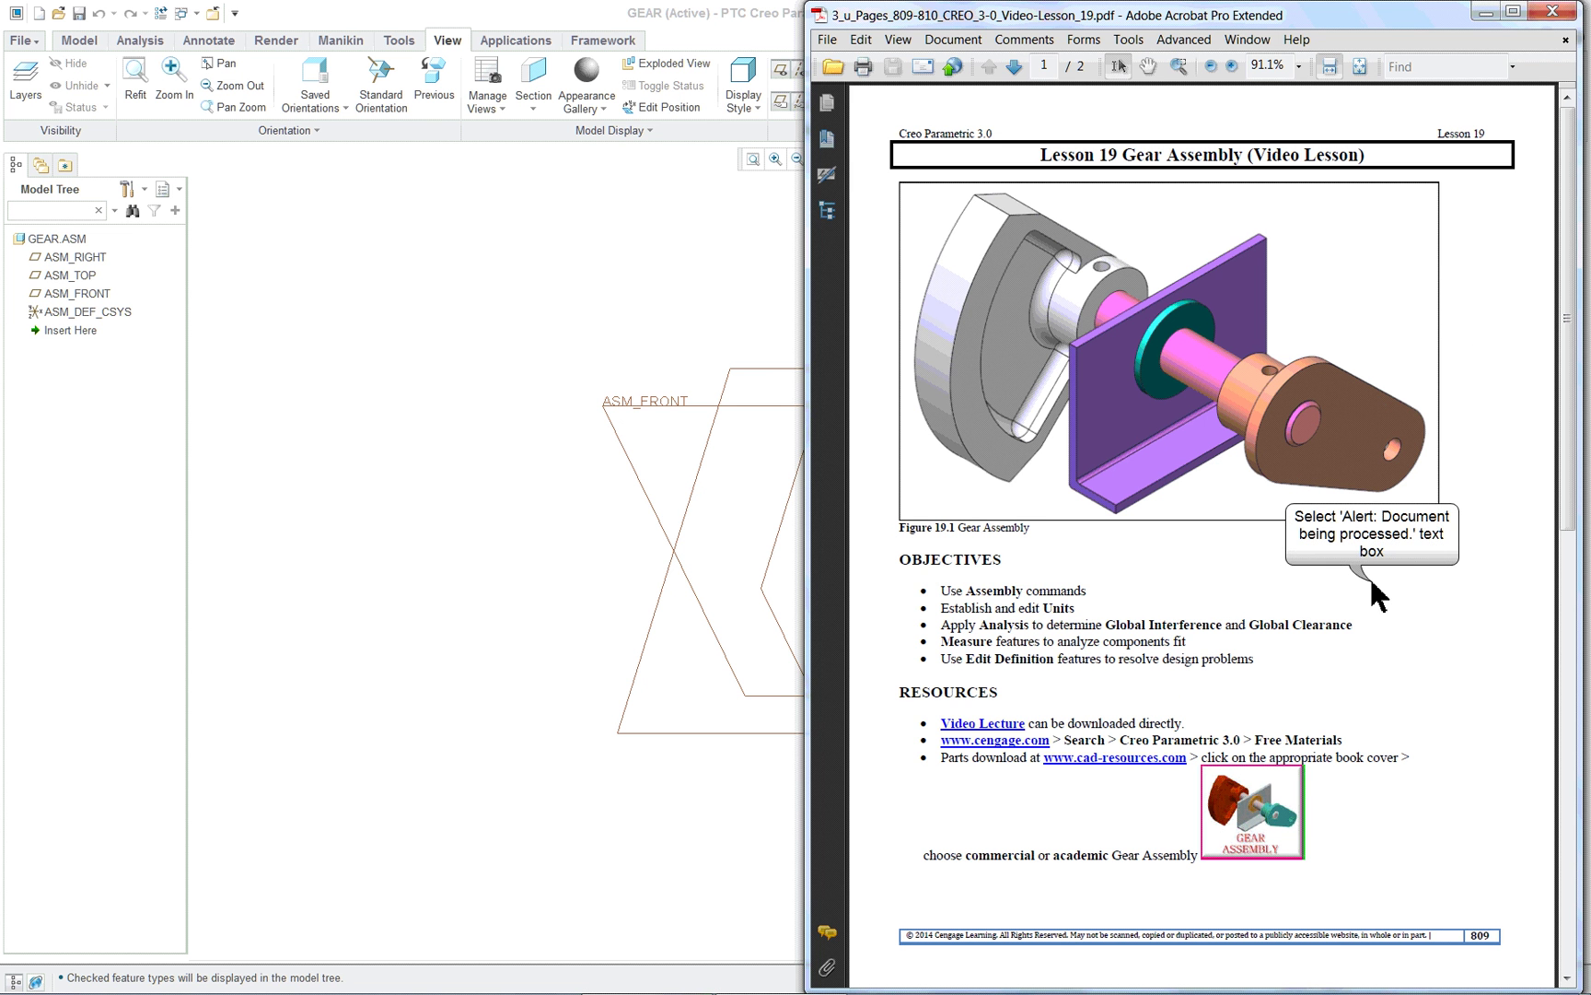
left_click(1000, 698)
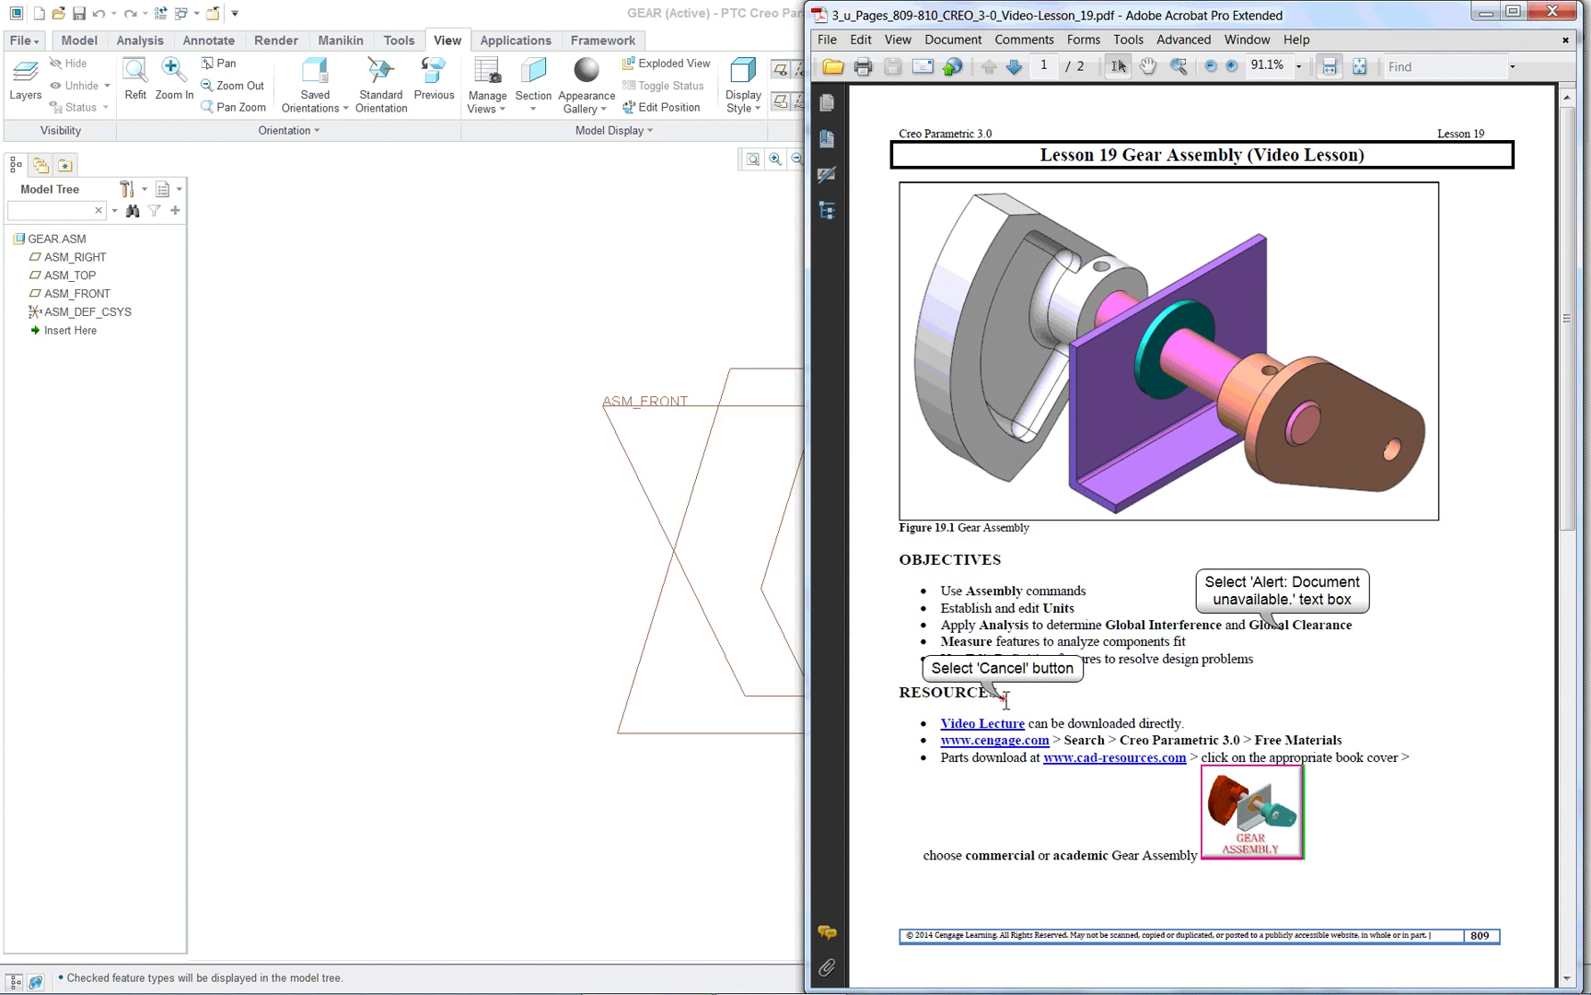
scroll(1280, 623, "down", 1)
scroll(1280, 623, "up", 1)
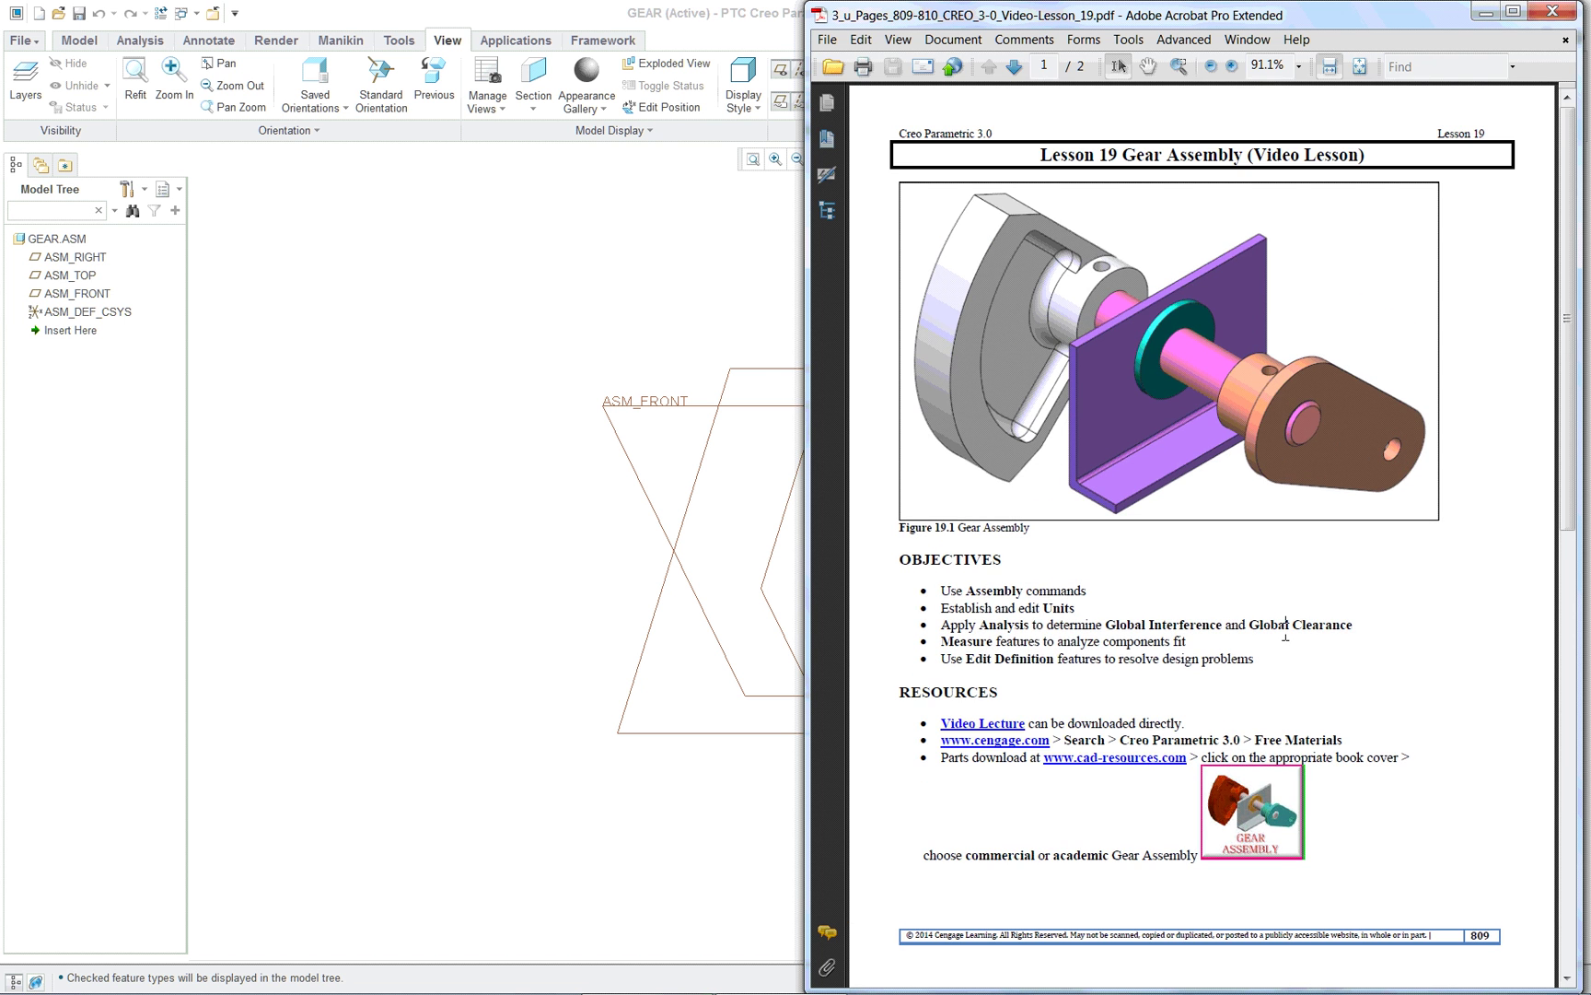
scroll(1286, 626, "down", 10)
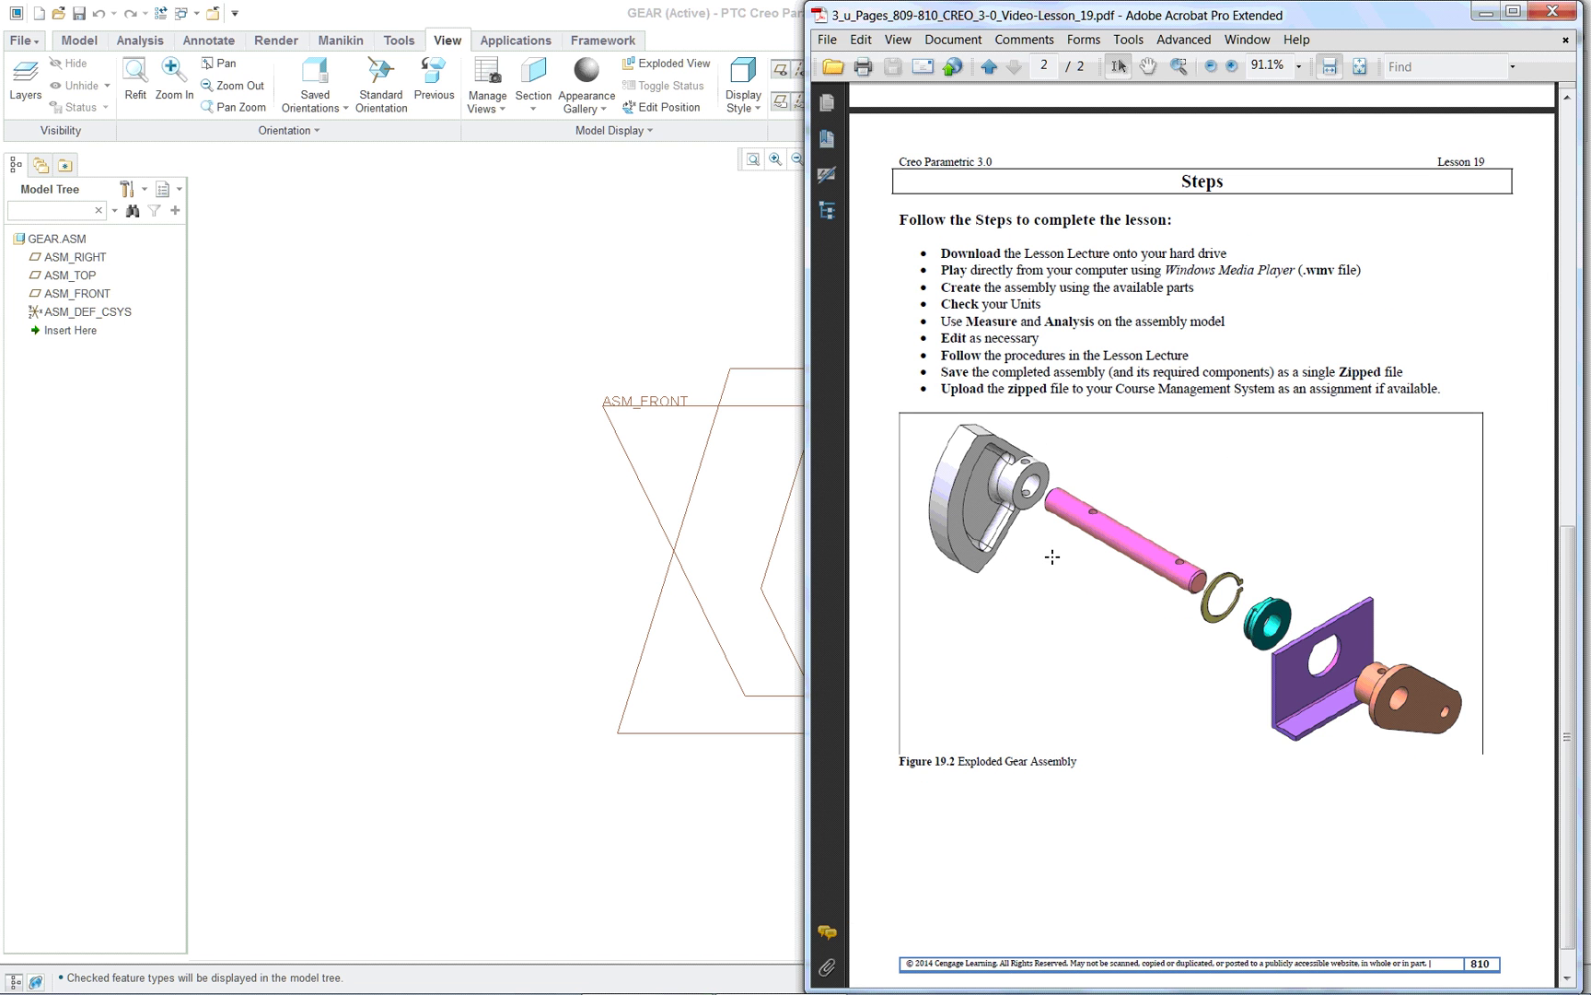
scroll(1040, 543, "up", 10)
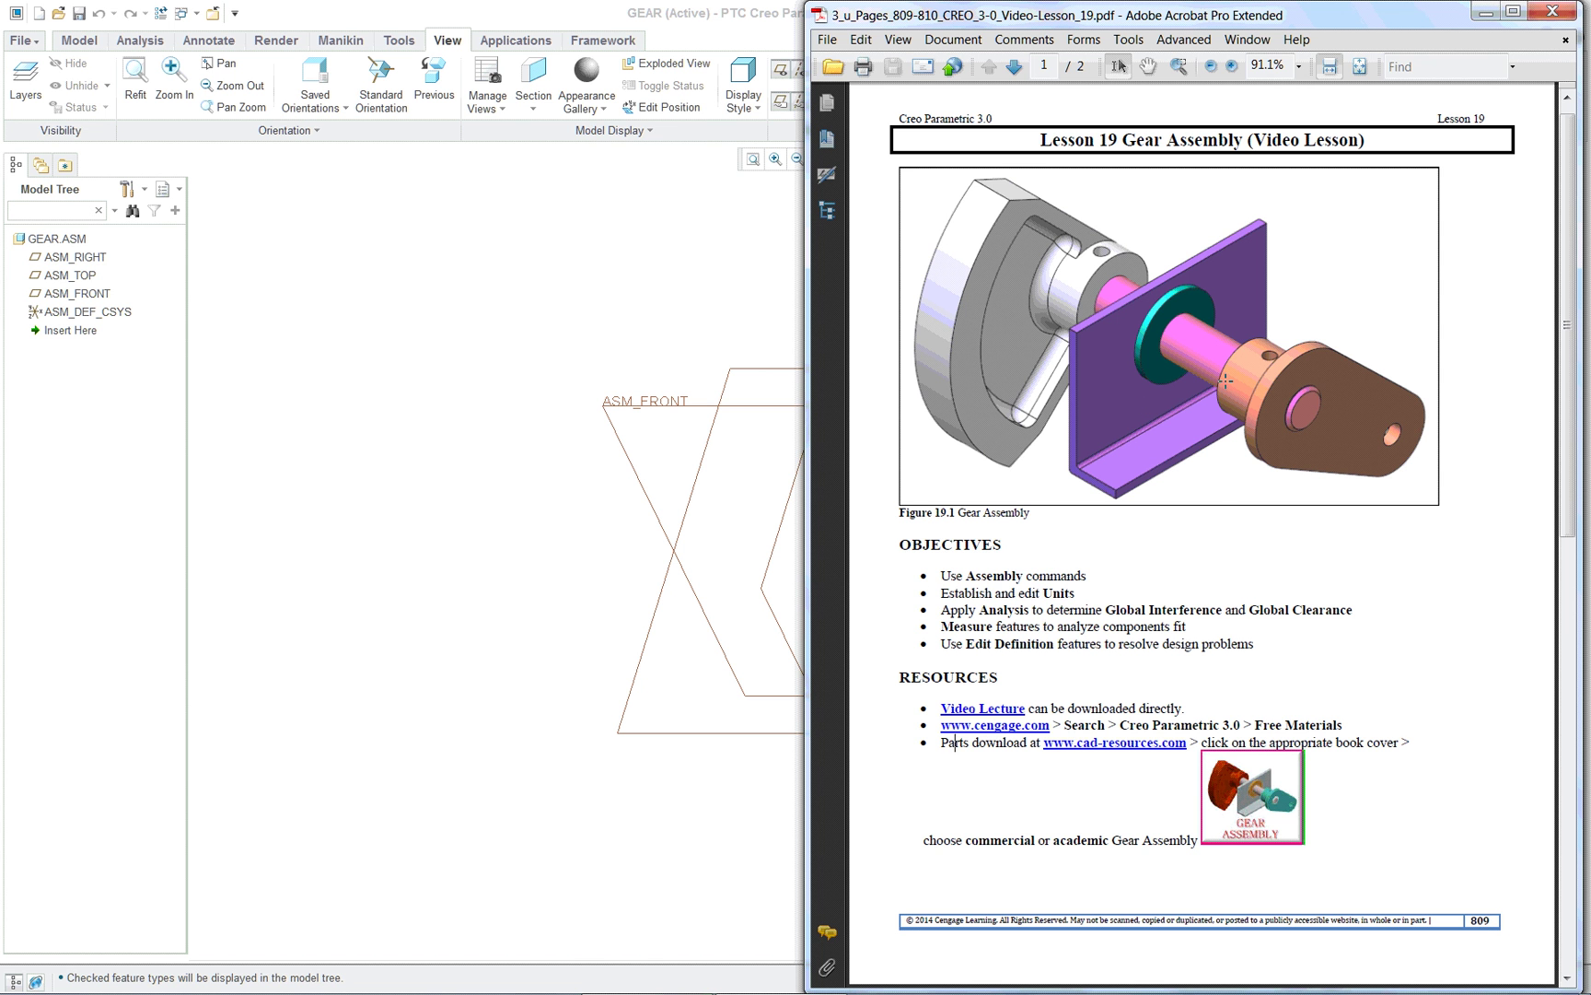
scroll(1295, 530, "down", 10)
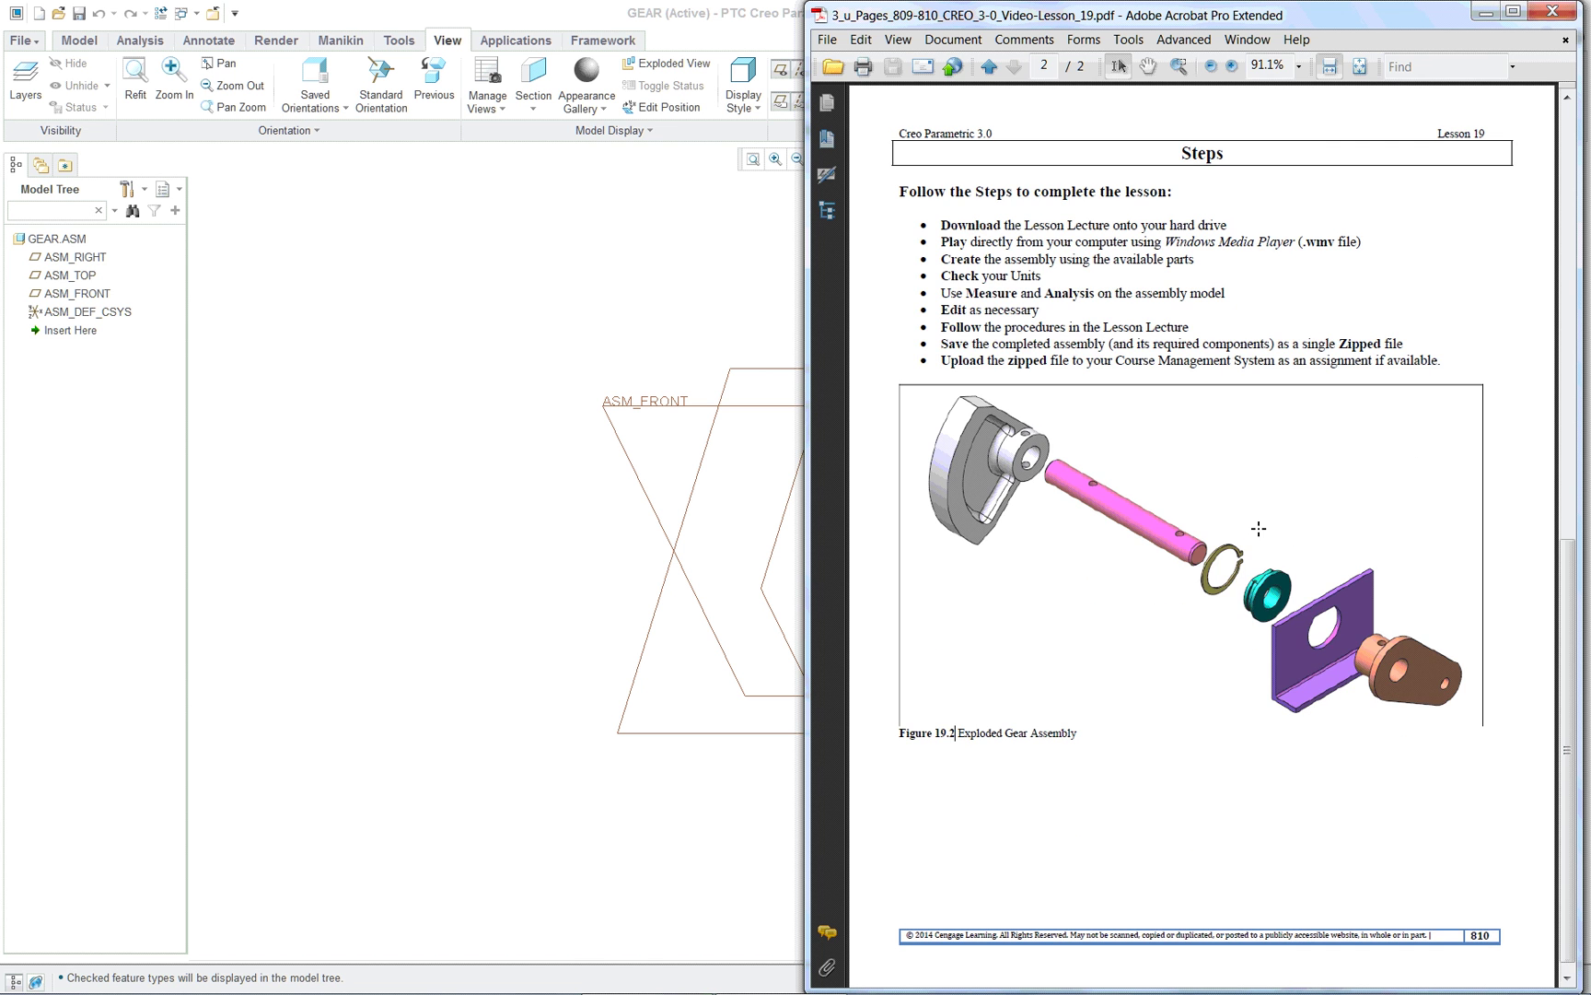
scroll(1259, 534, "up", 10)
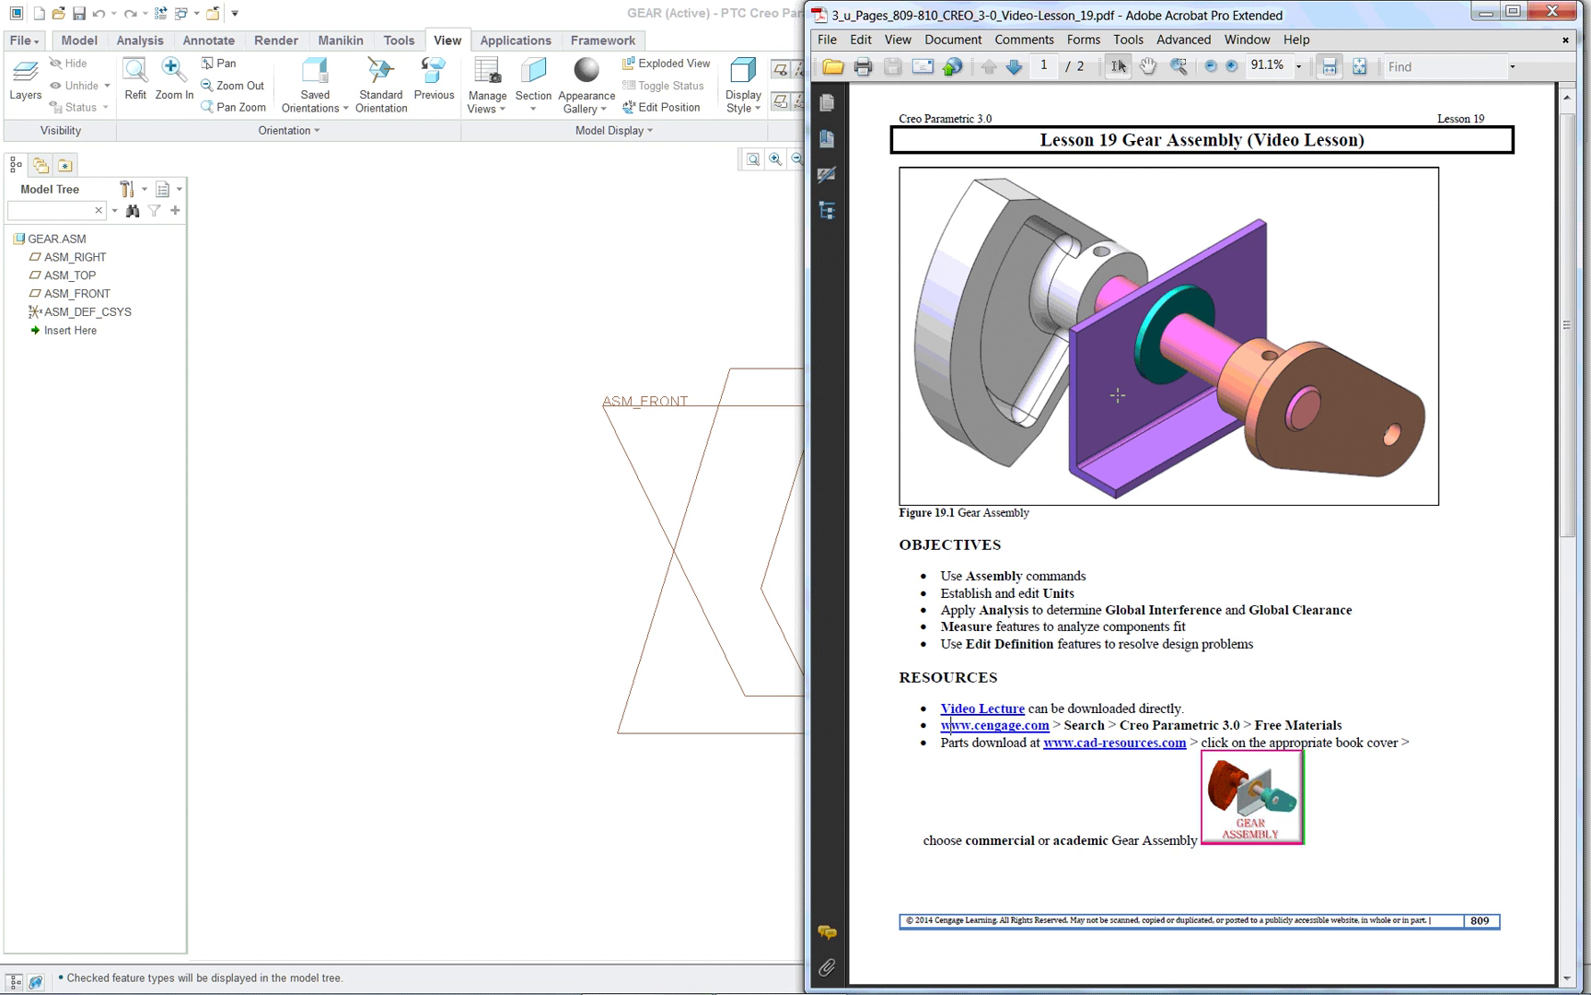
left_click(504, 313)
left_click(481, 313)
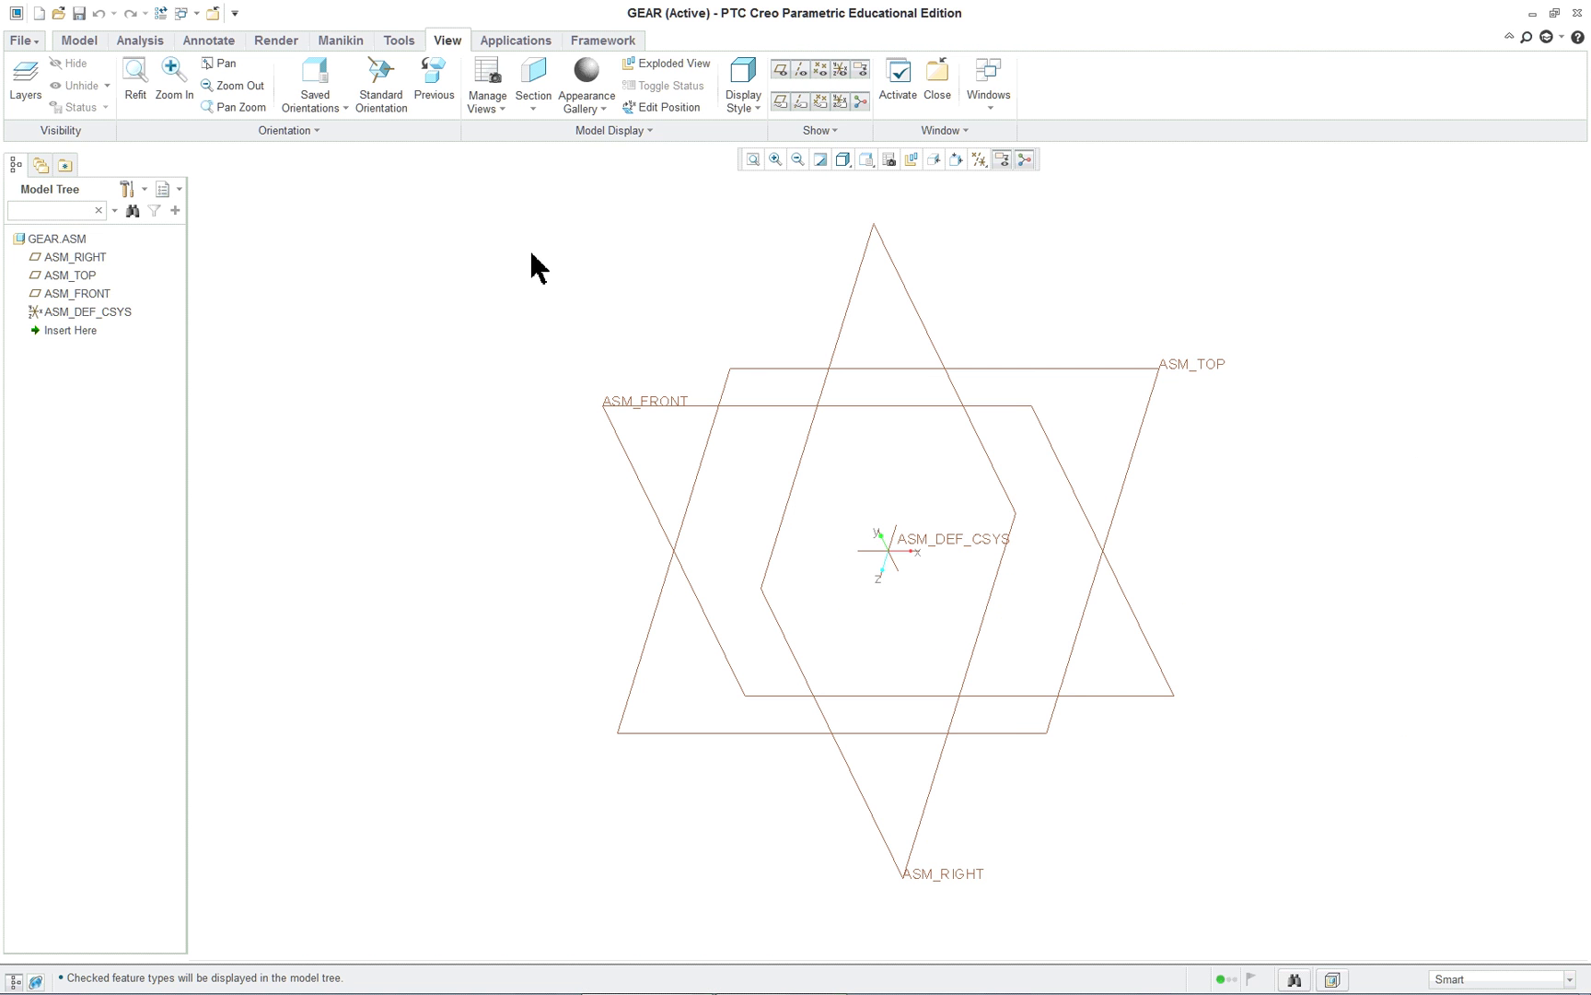
Bring bracket_.prt from the GEAR_Parts folder into the assembly, with the file preview shown and enlarged.
left_click(79, 41)
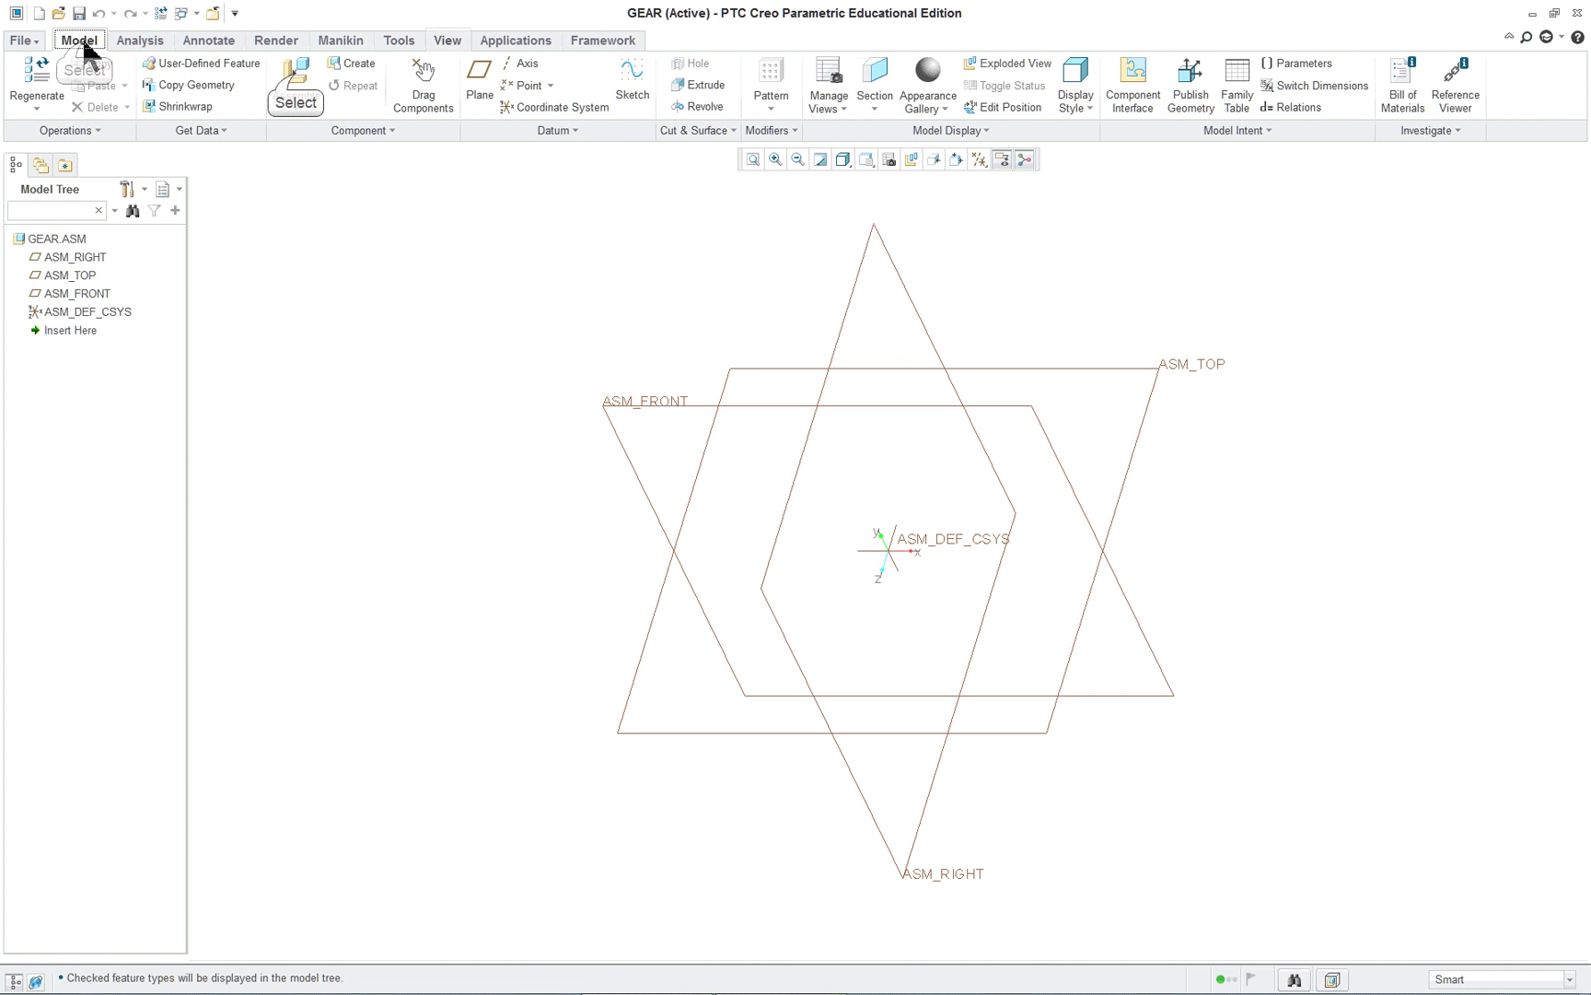
left_click(294, 78)
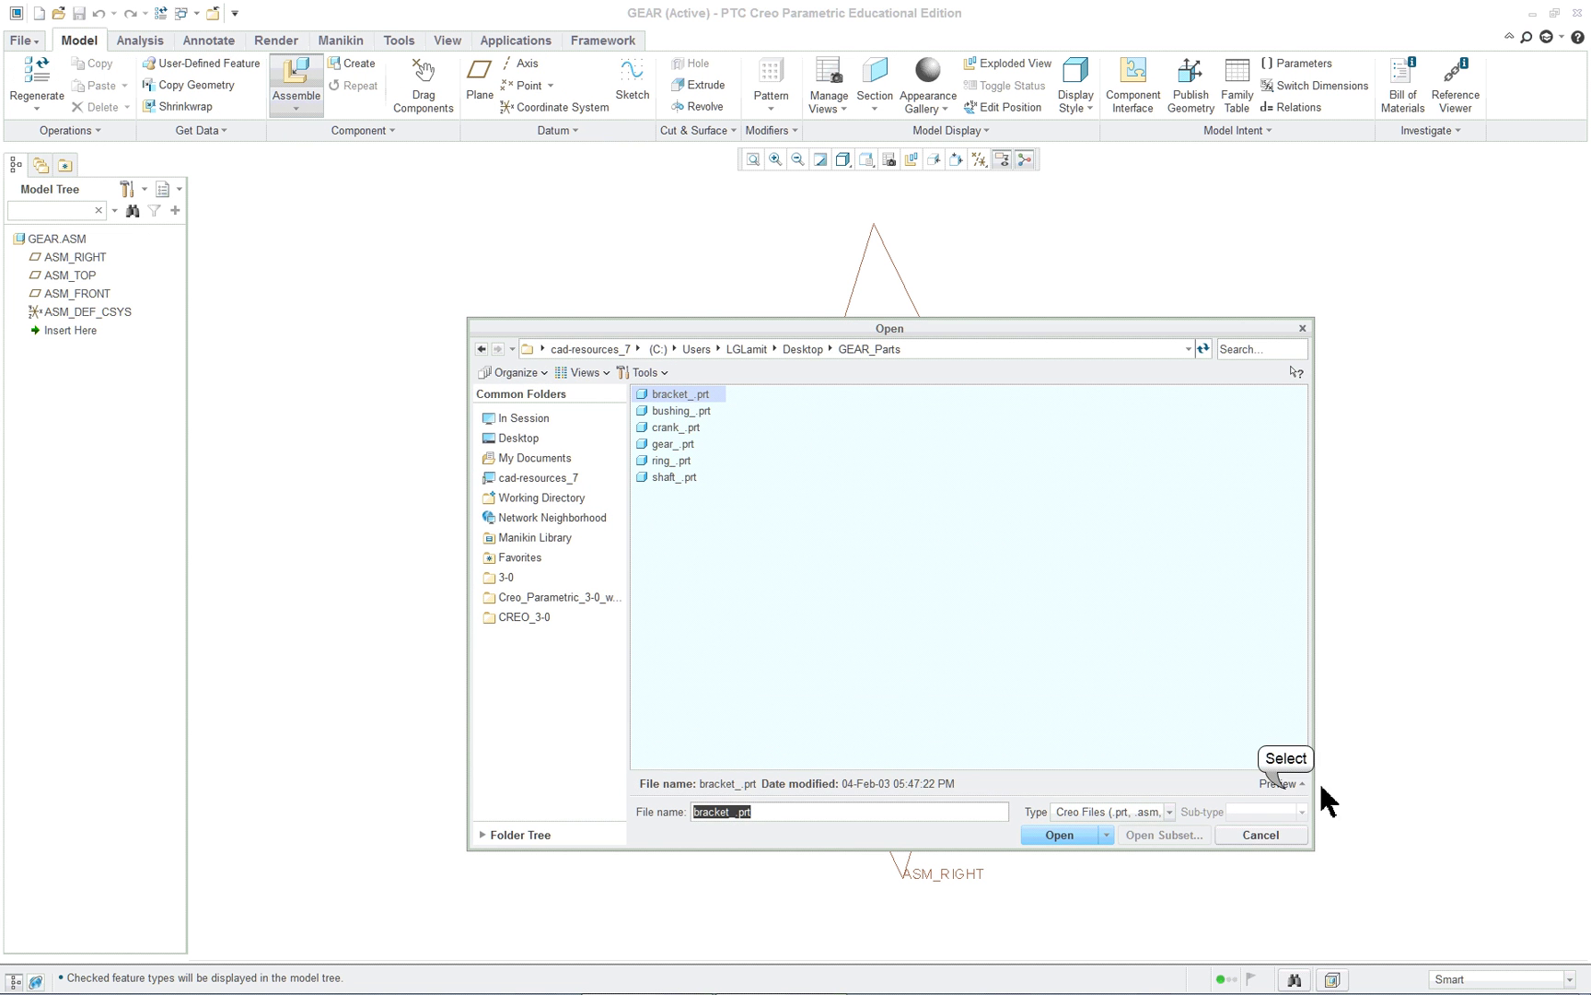
left_click(1282, 784)
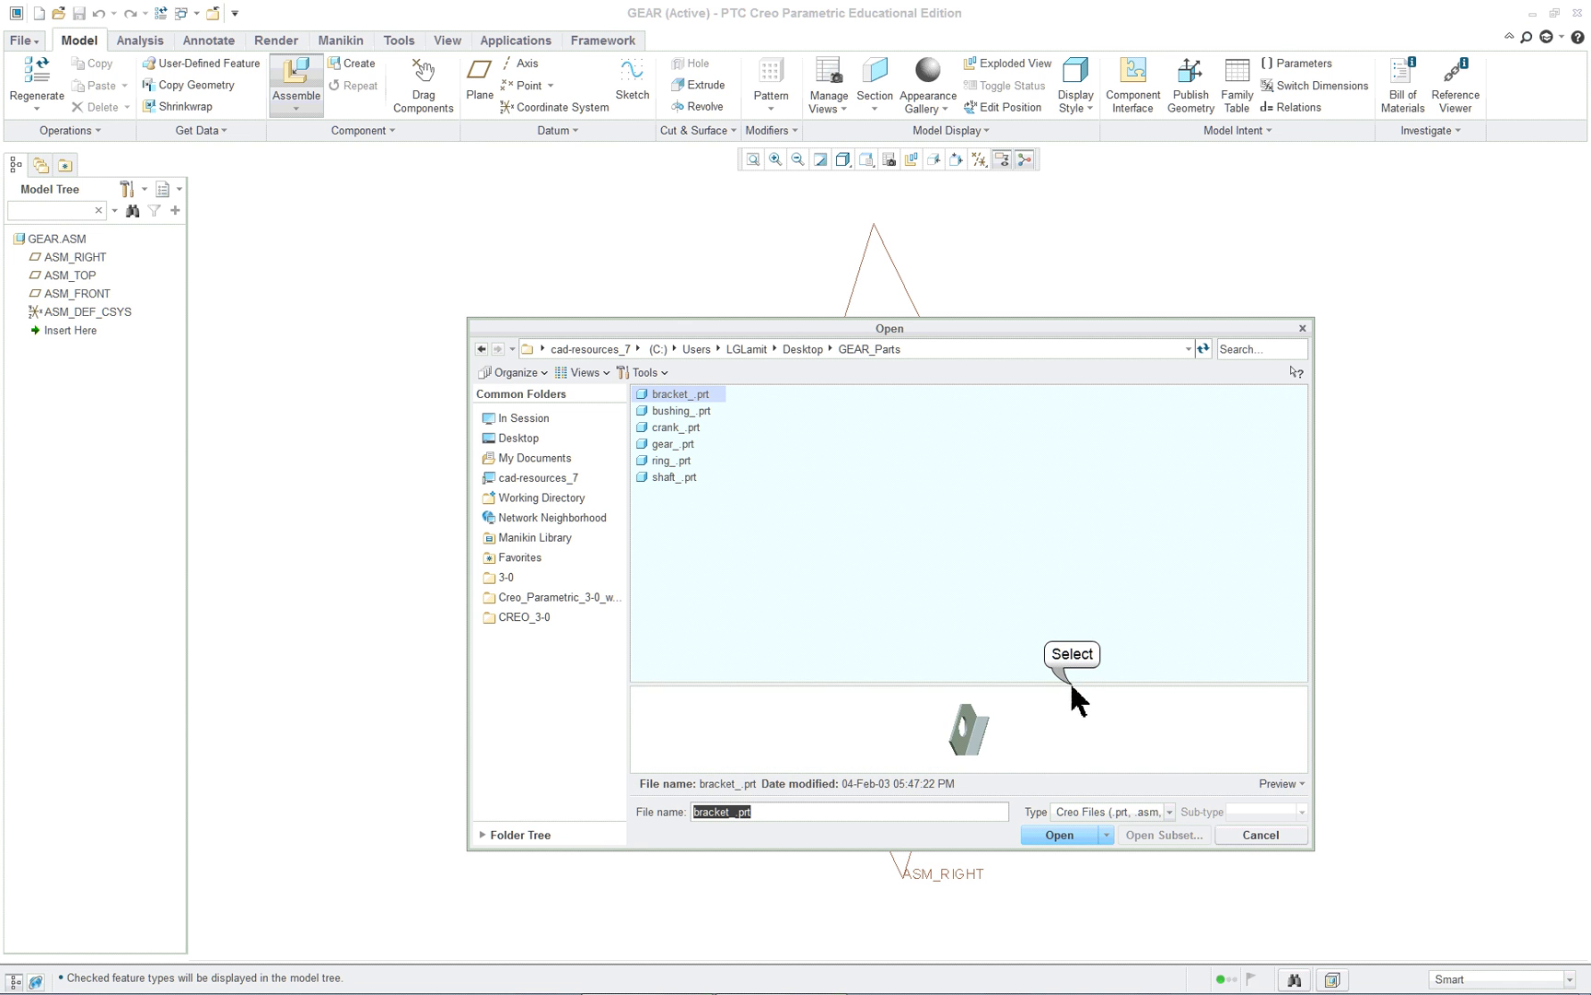
left_click_drag(1075, 688, 1067, 514)
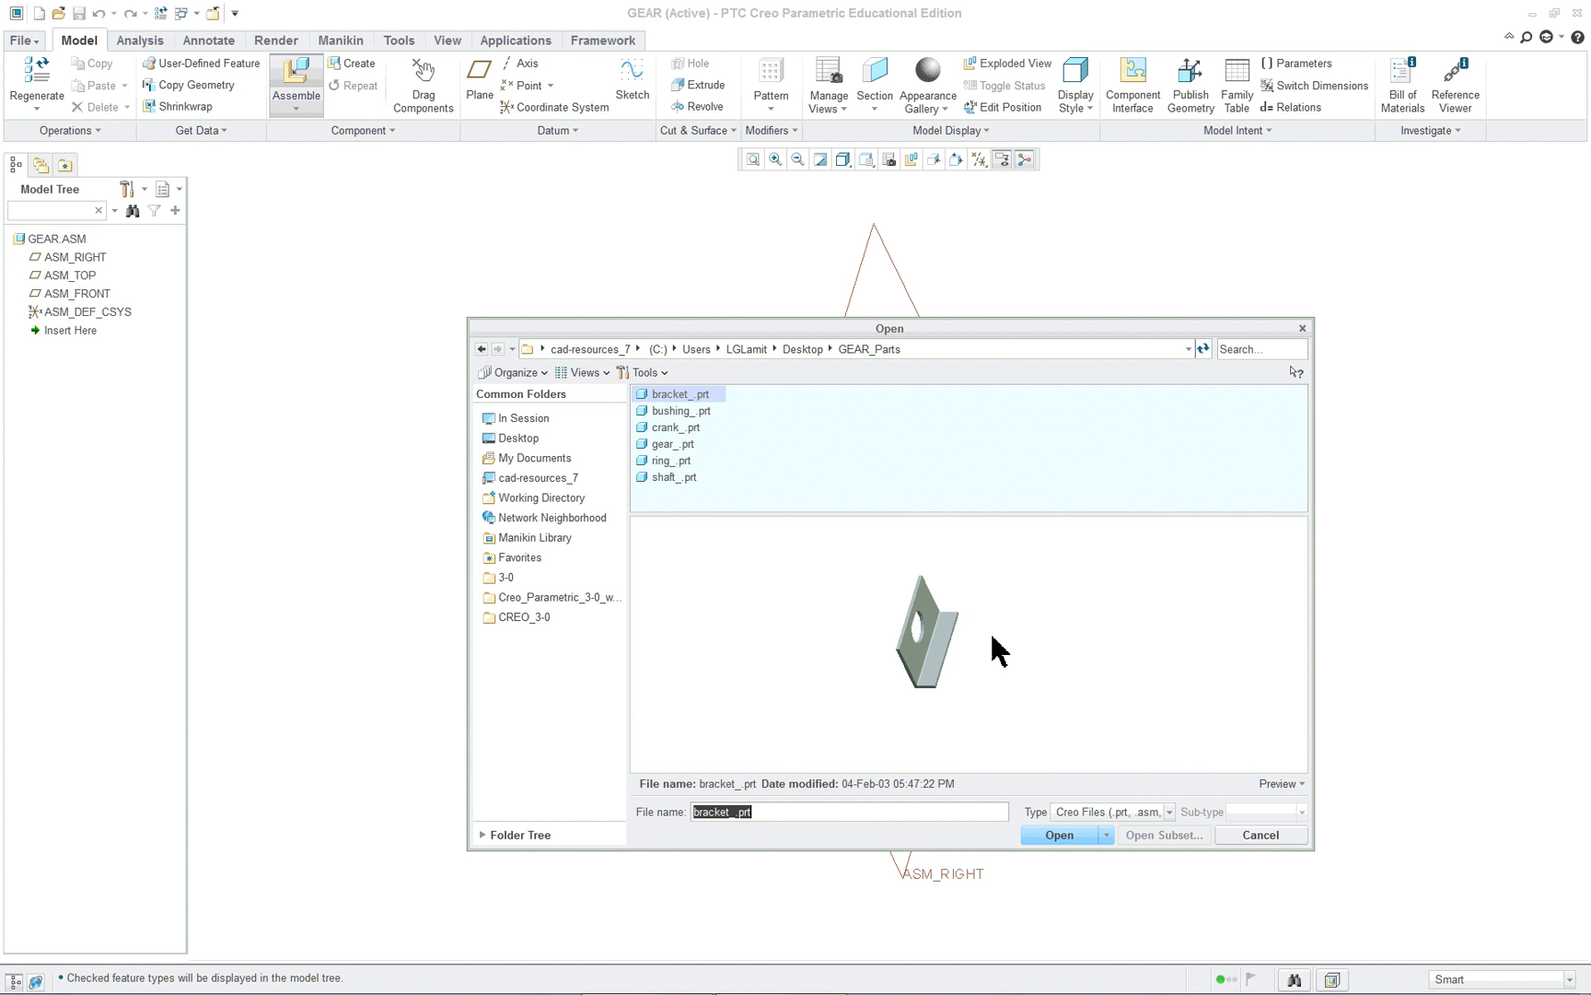
double_click(683, 395)
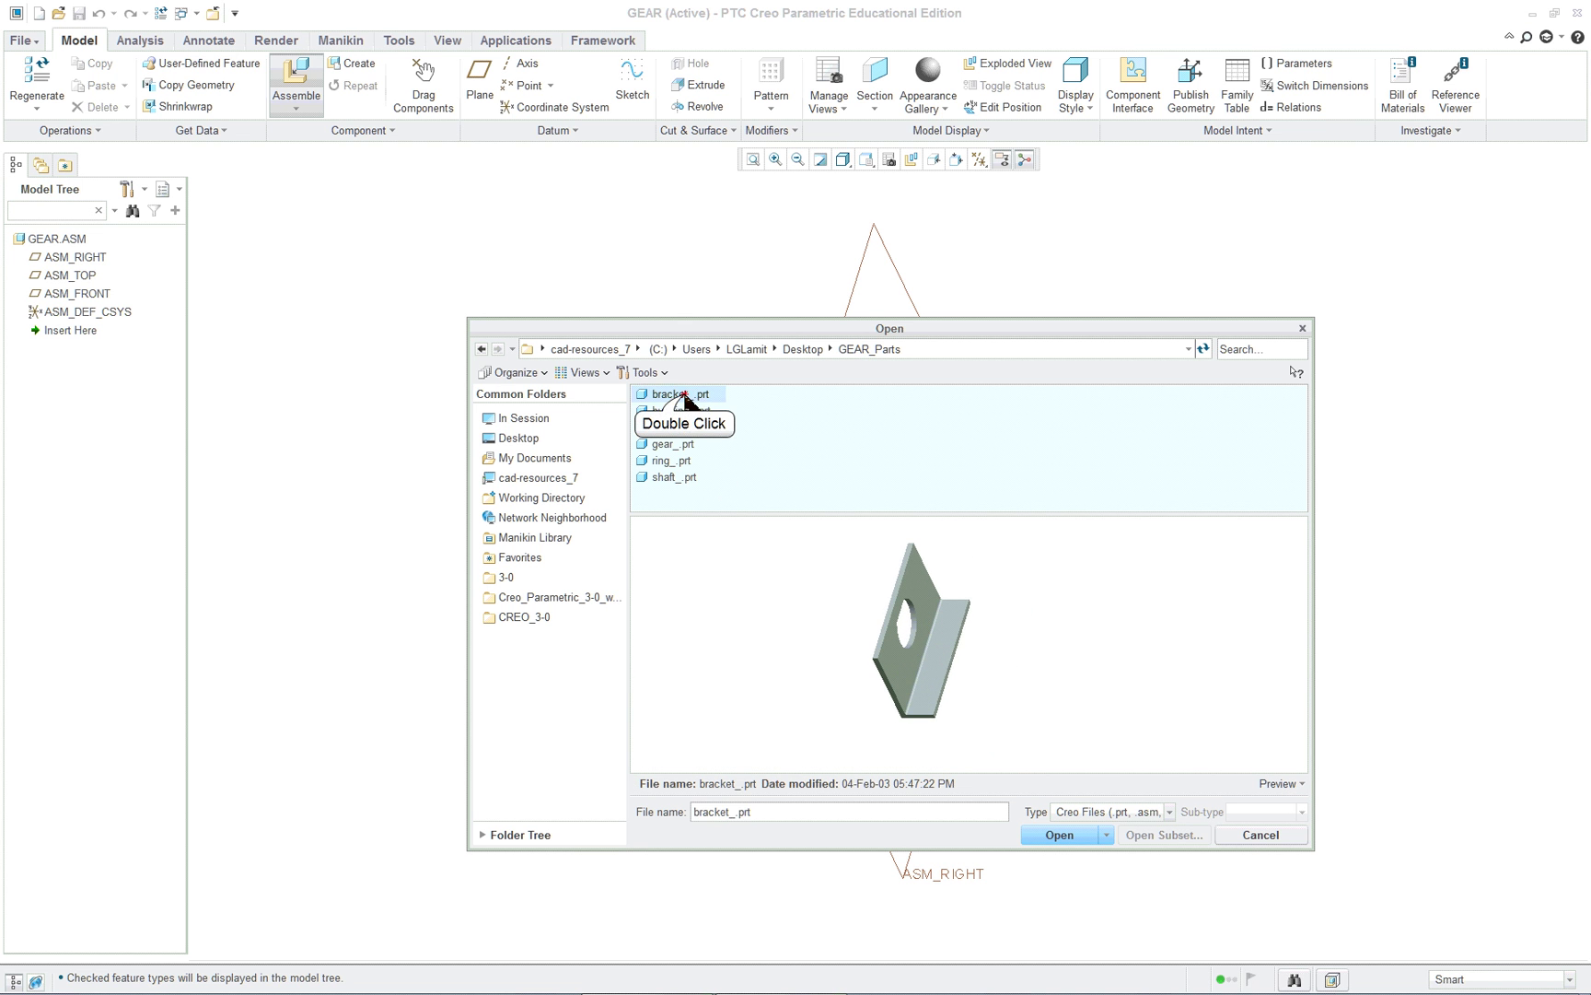
Constrain the bracket with the Default constraint and complete its placement.
right_click(464, 367)
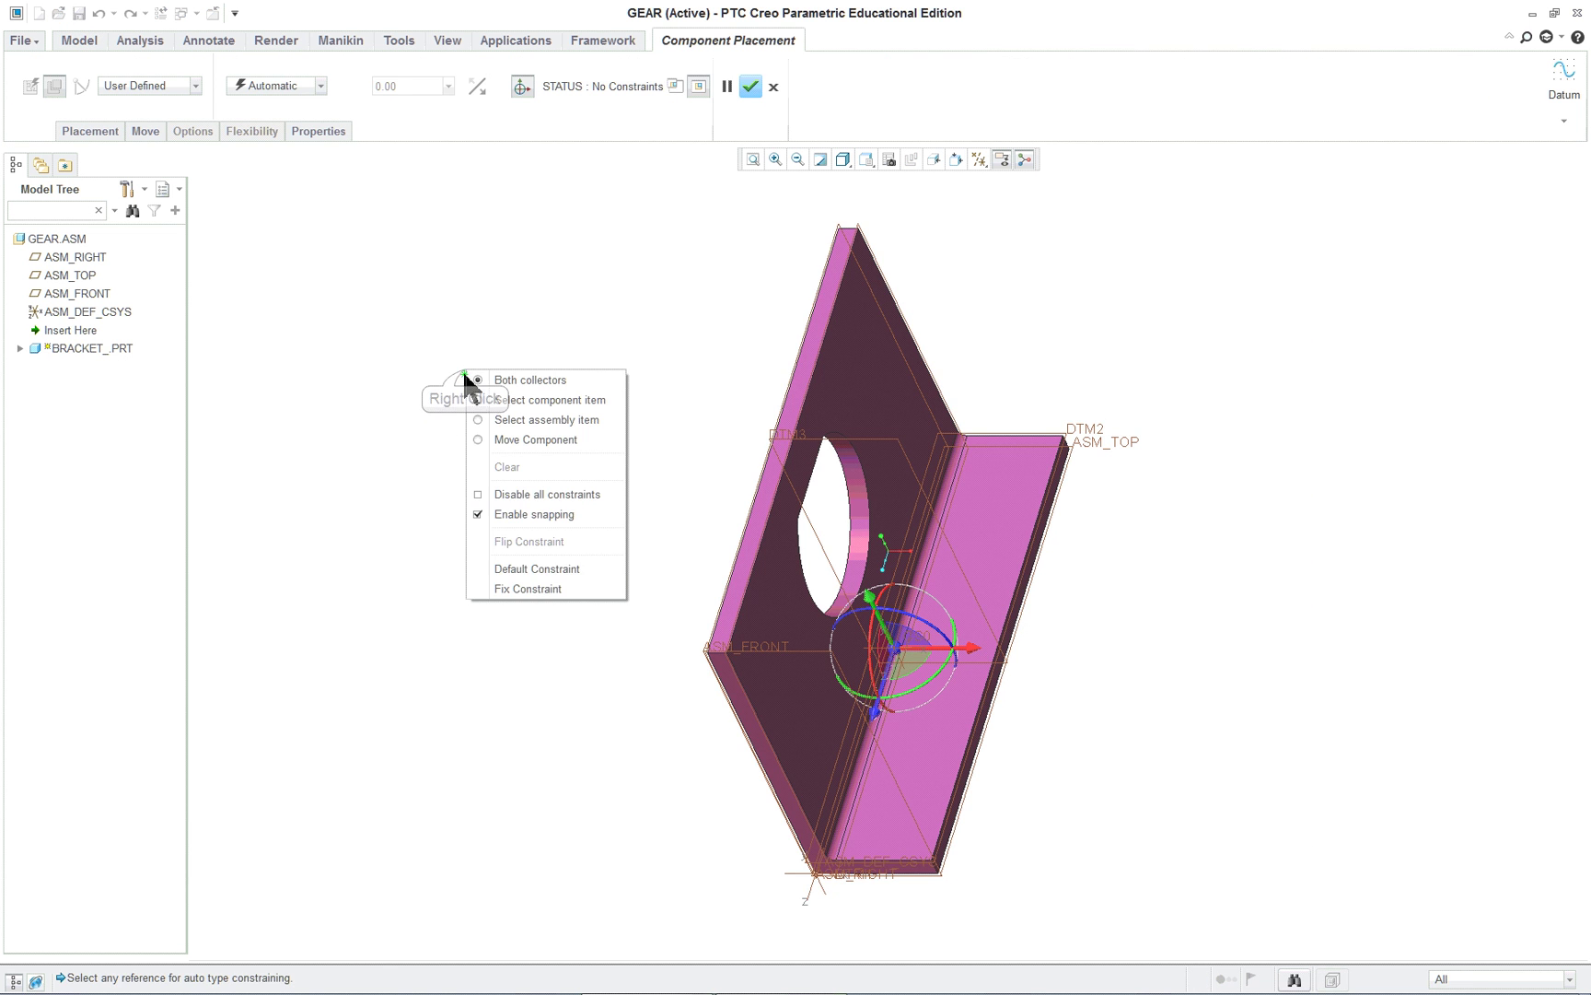
left_click(525, 569)
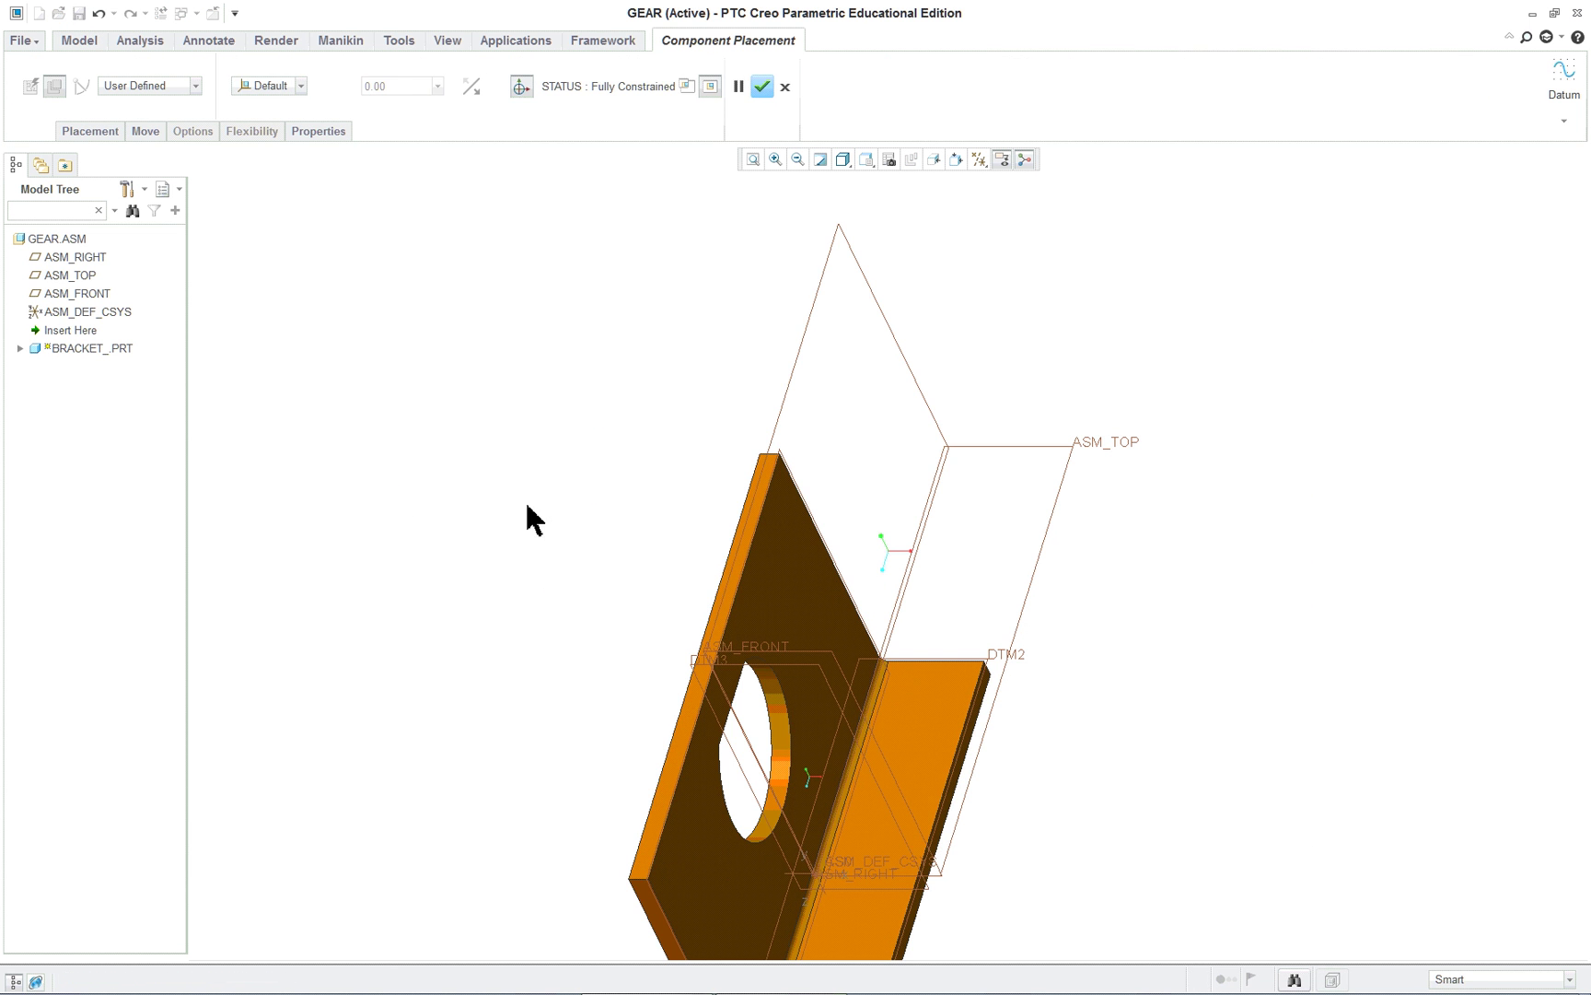
middle_click(502, 394)
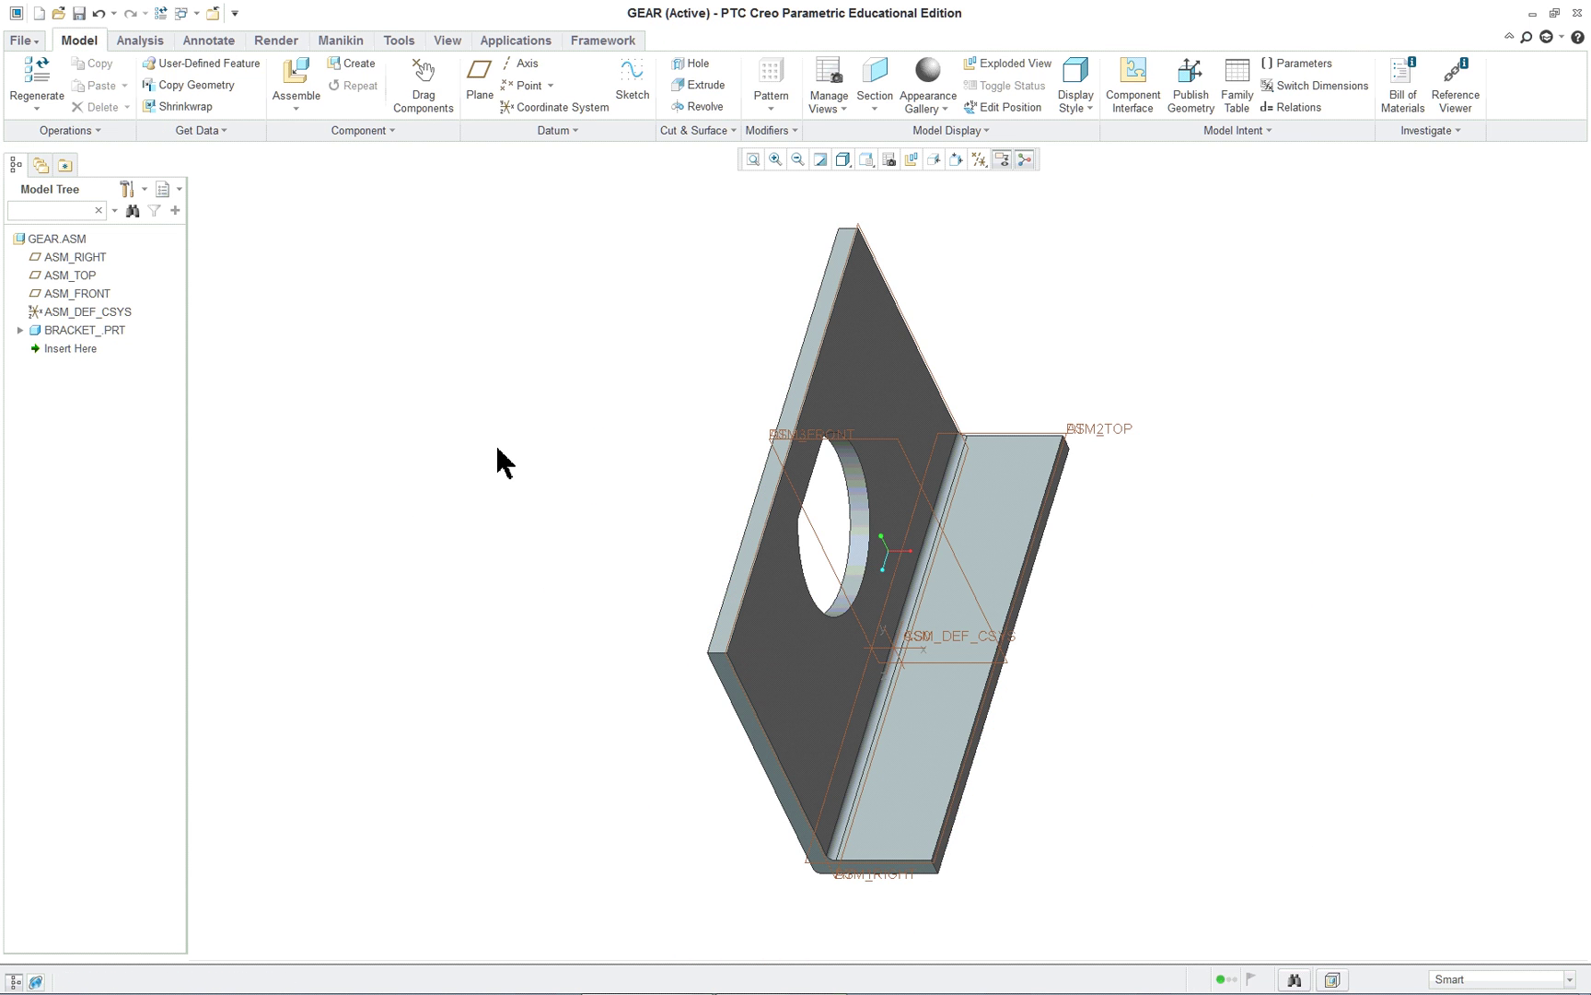
Set the default model orientation to Isometric in the model display options and apply it.
left_click(20, 41)
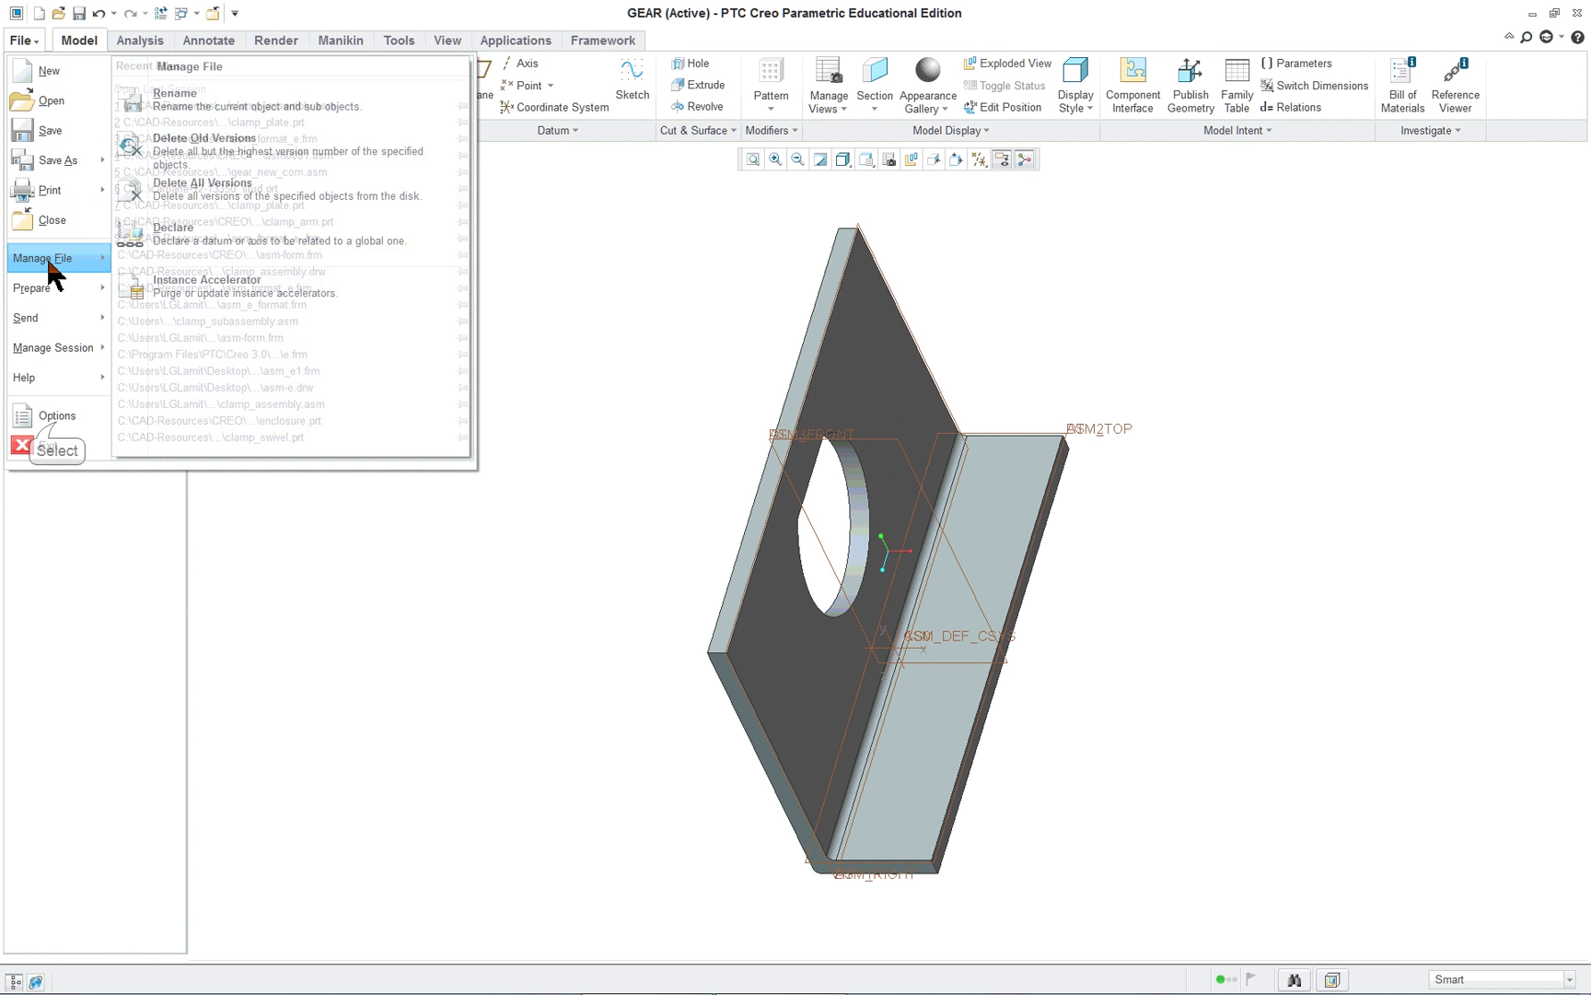
key("Escape")
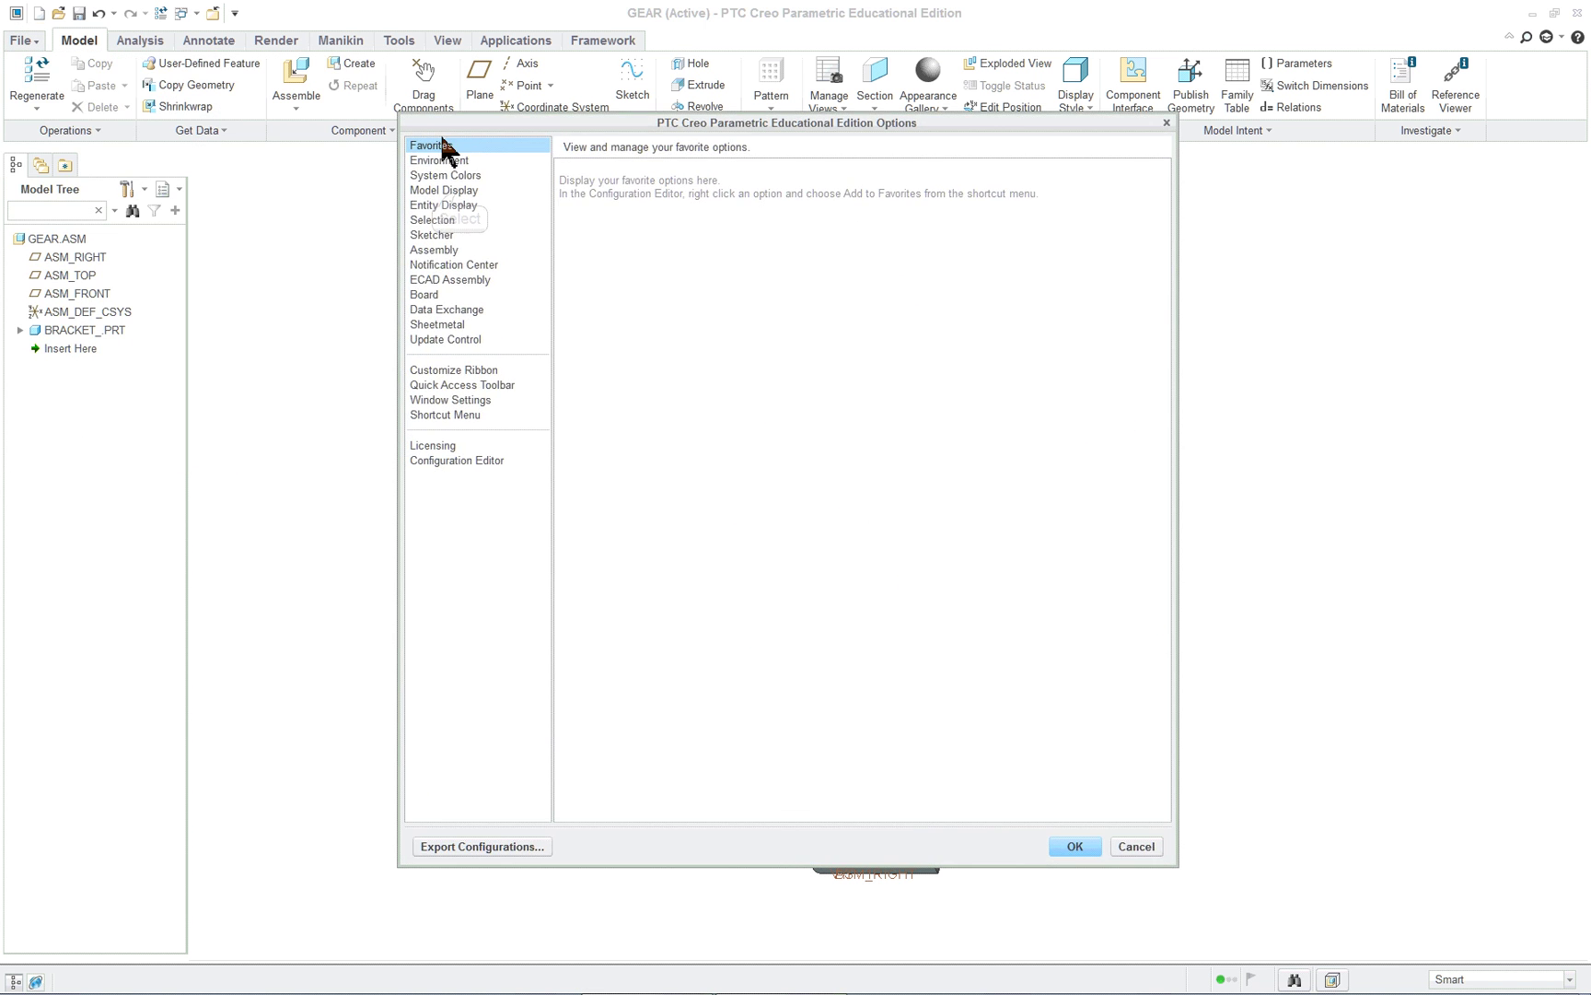
left_click(460, 192)
left_click(737, 188)
left_click(746, 208)
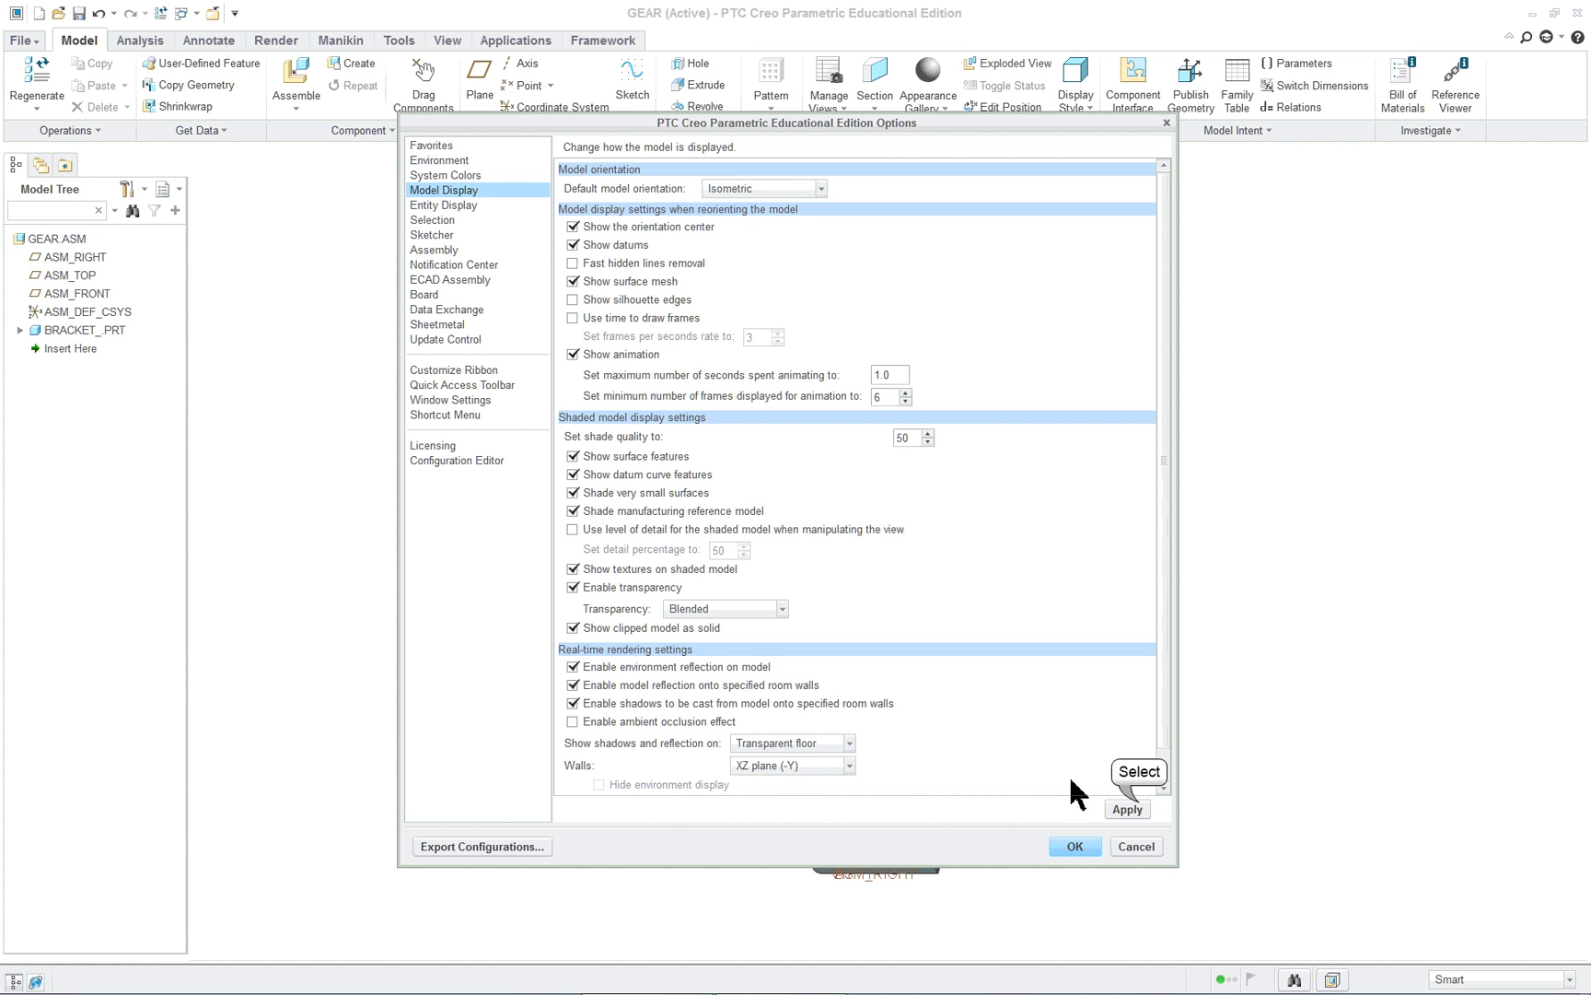
left_click(1125, 809)
left_click(1074, 845)
left_click(858, 584)
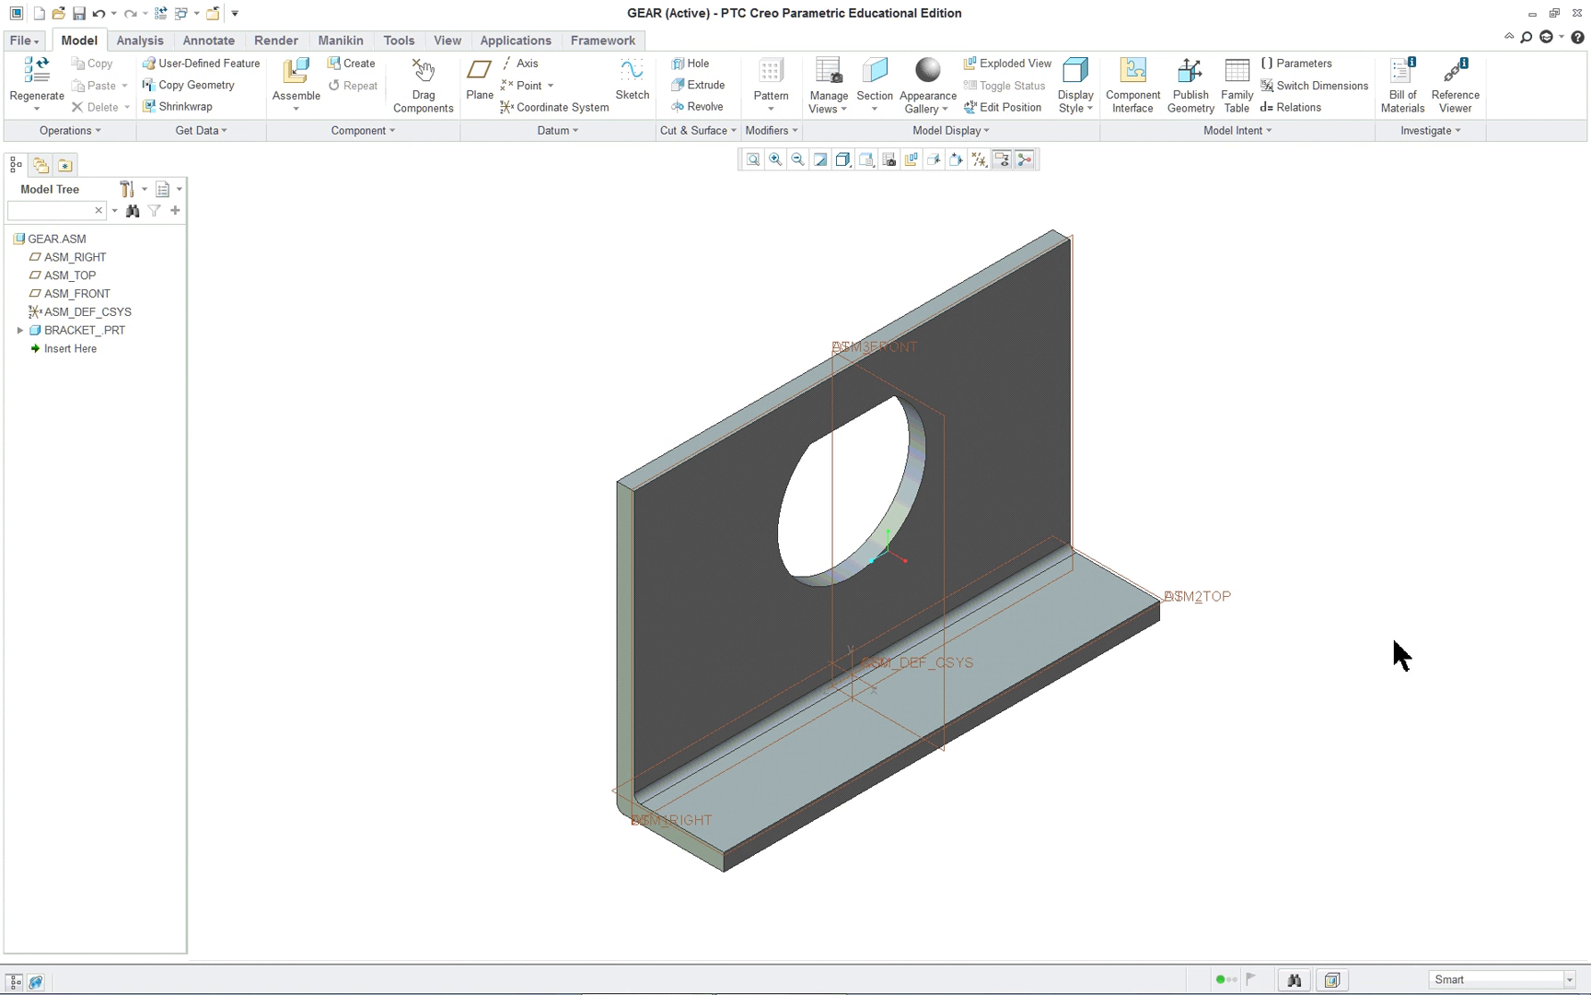
Check the bracket's model tree entry and the gear assembly figure in the Lesson 19 PDF in Adobe Acrobat, and return to Creo Parametric.
left_click(21, 331)
left_click(20, 331)
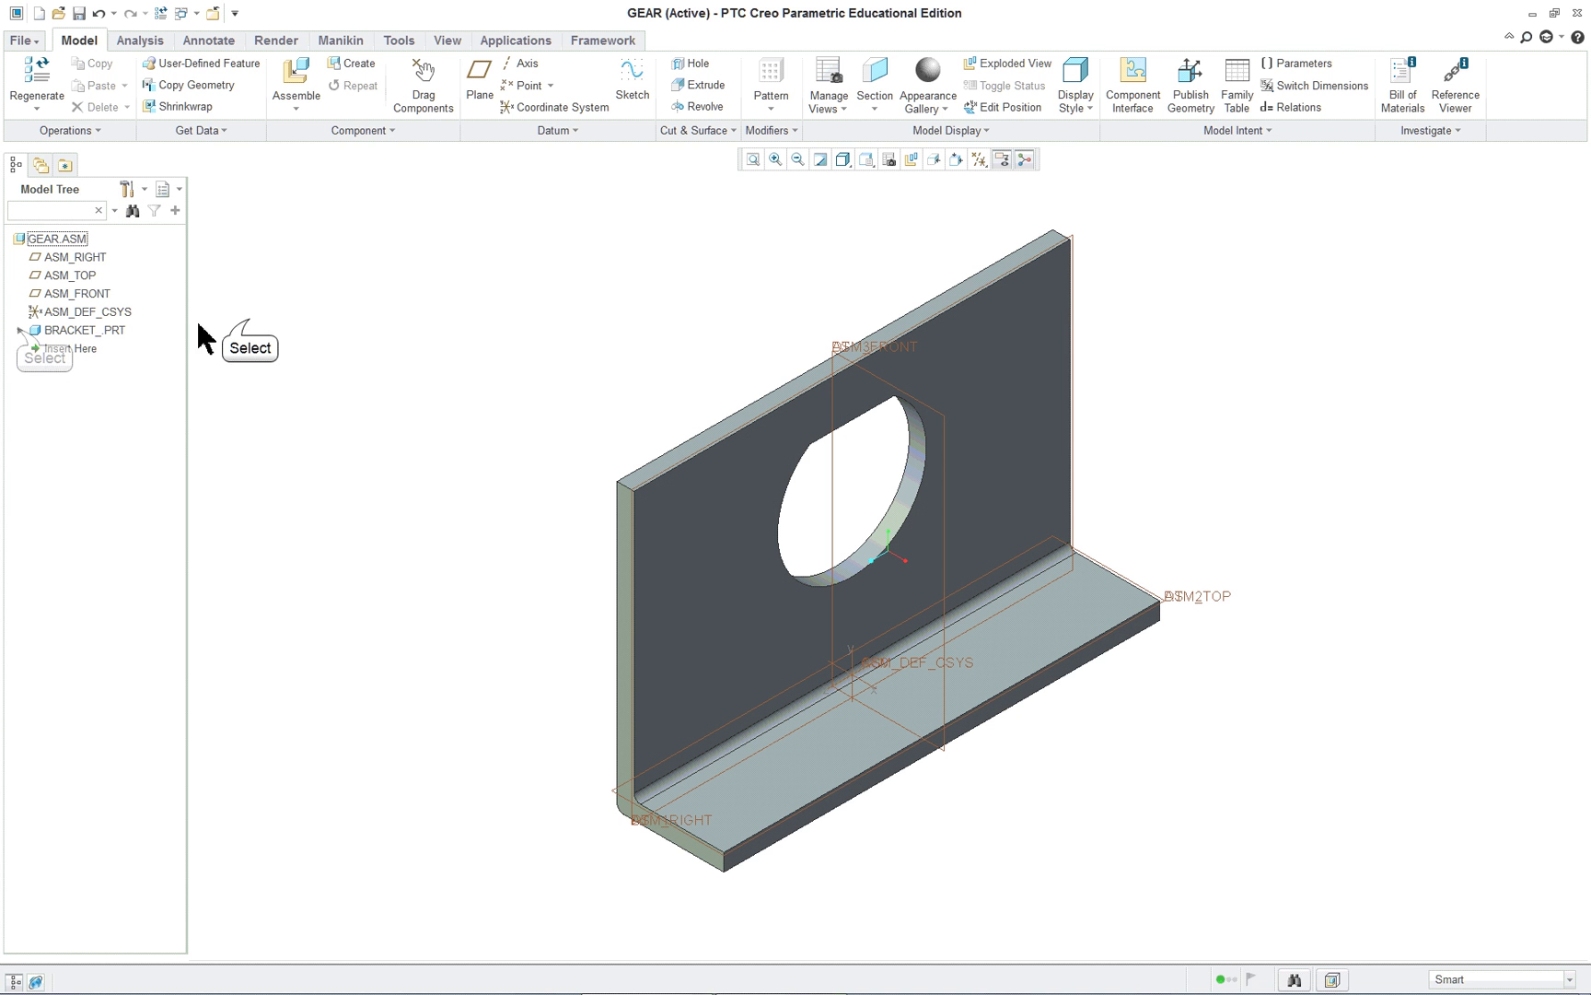
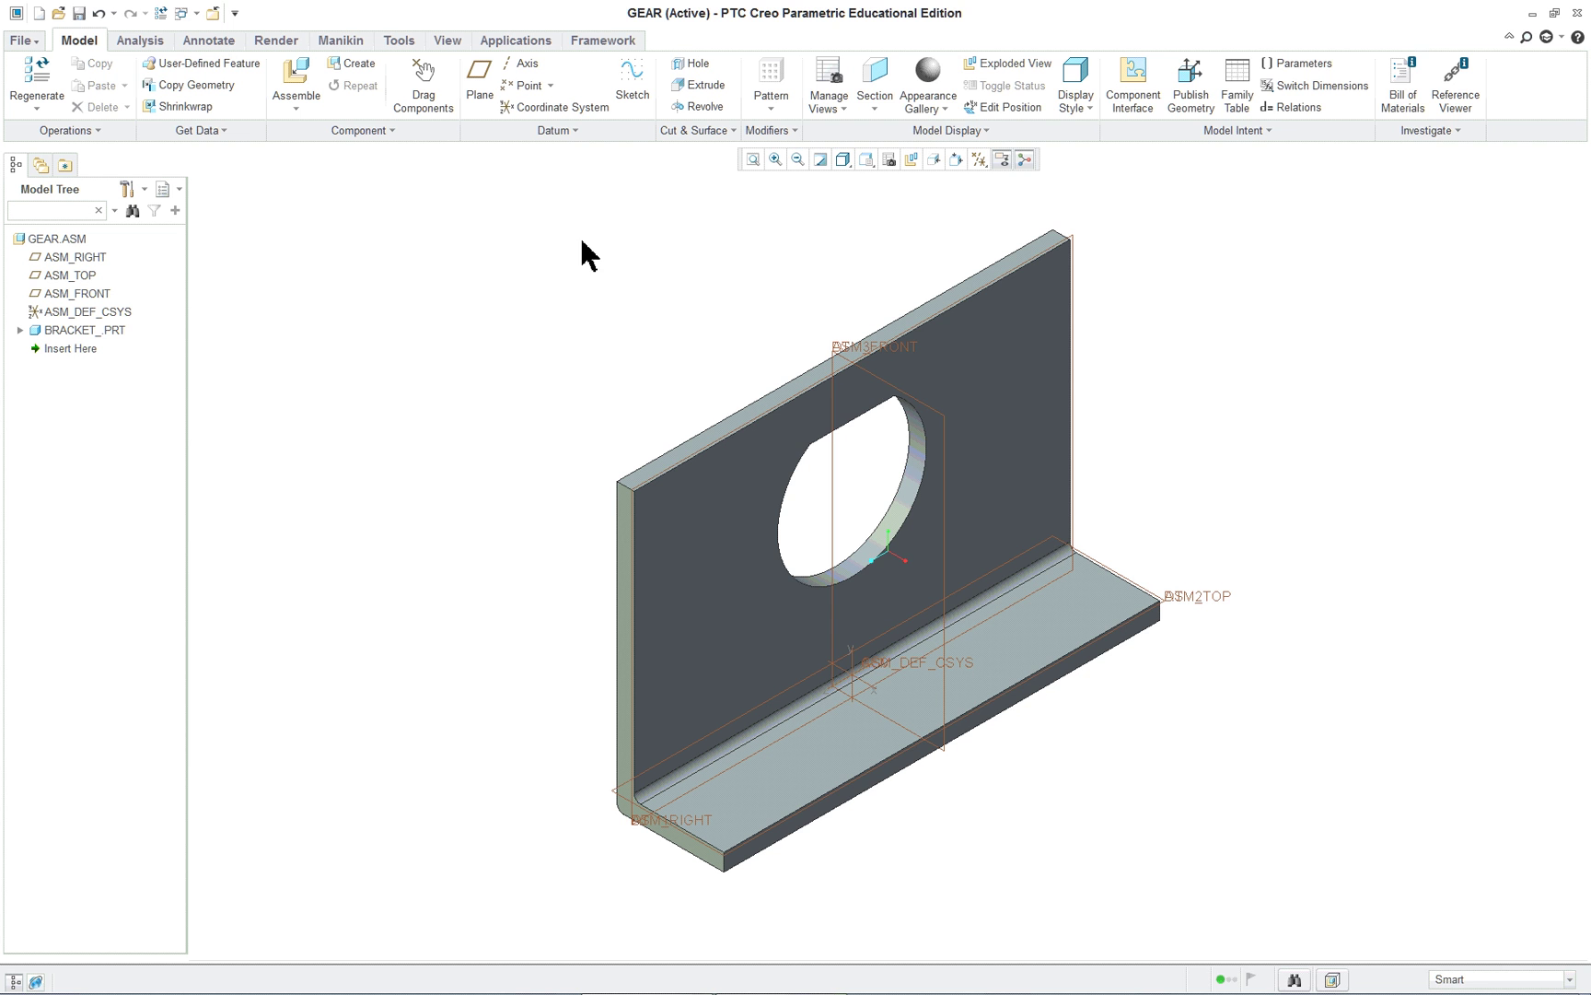
key("alt+Tab")
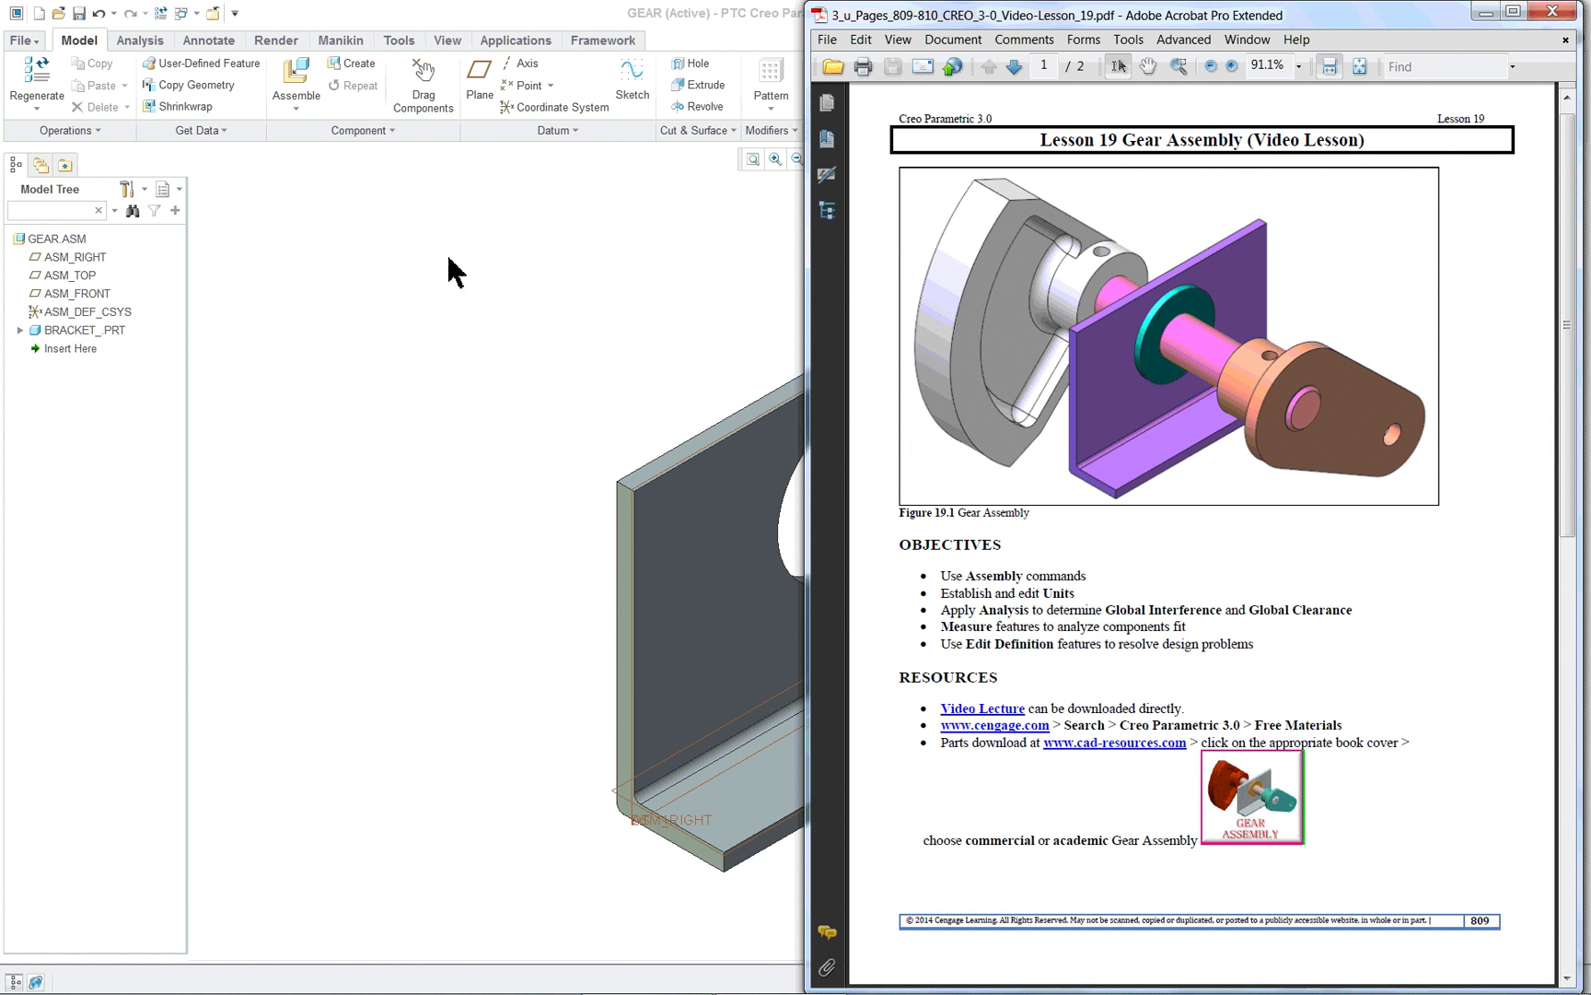
key("alt+Tab")
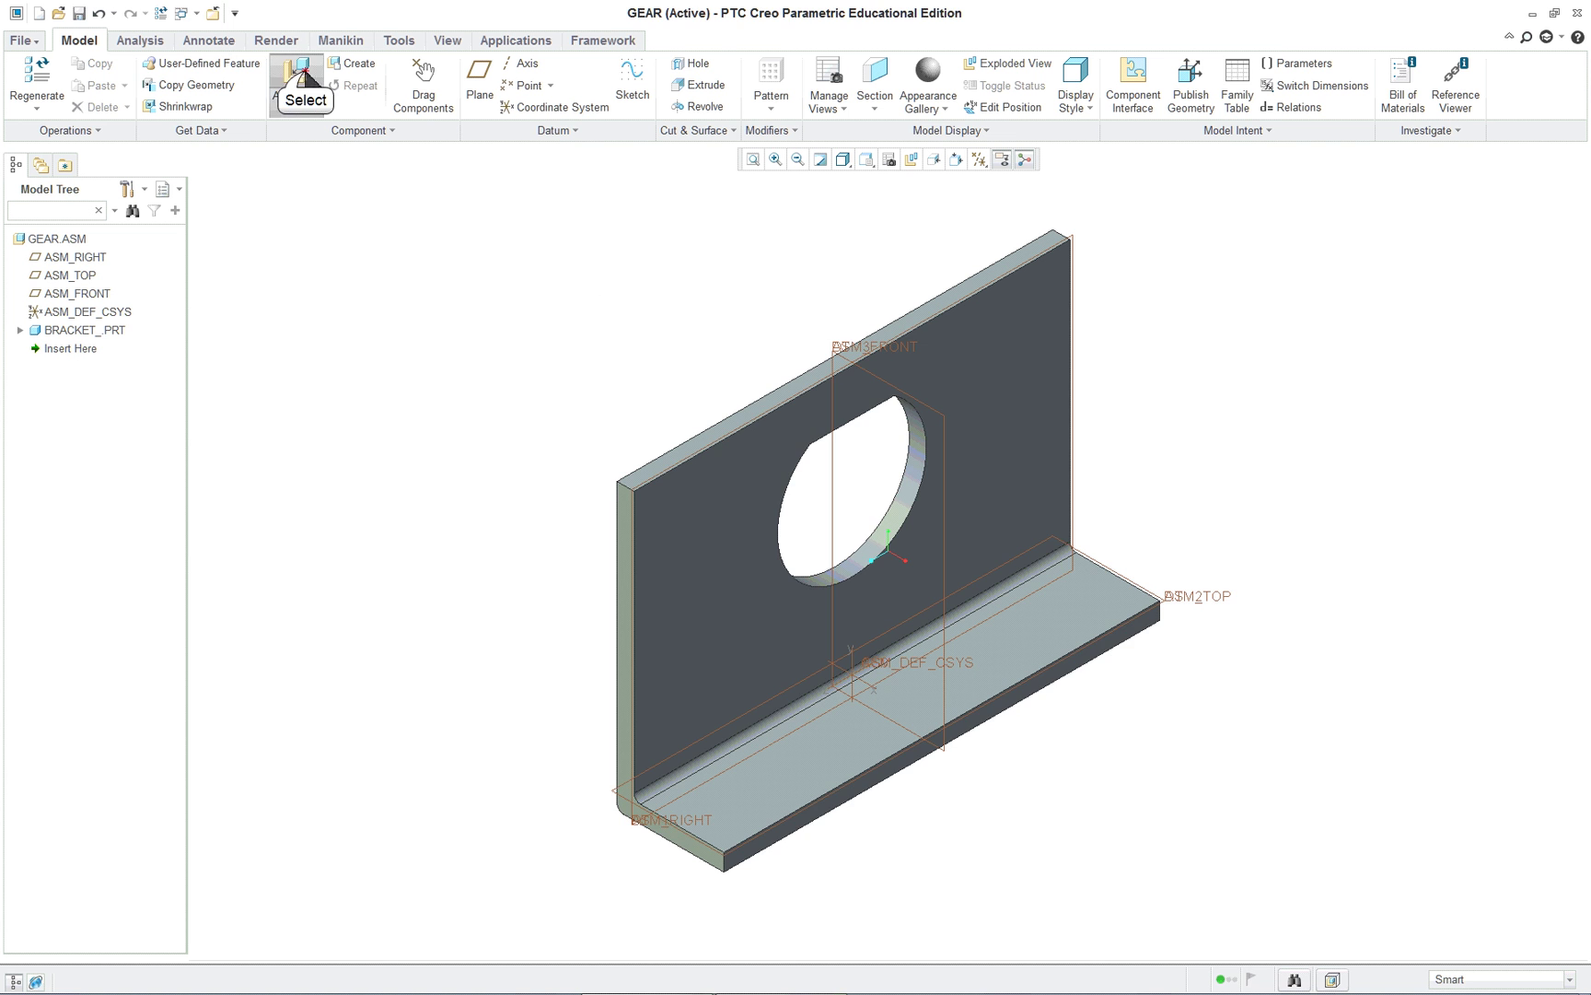
Bring bushing_.prt from the GEAR_Parts folder into the assembly.
left_click(304, 73)
left_click(682, 411)
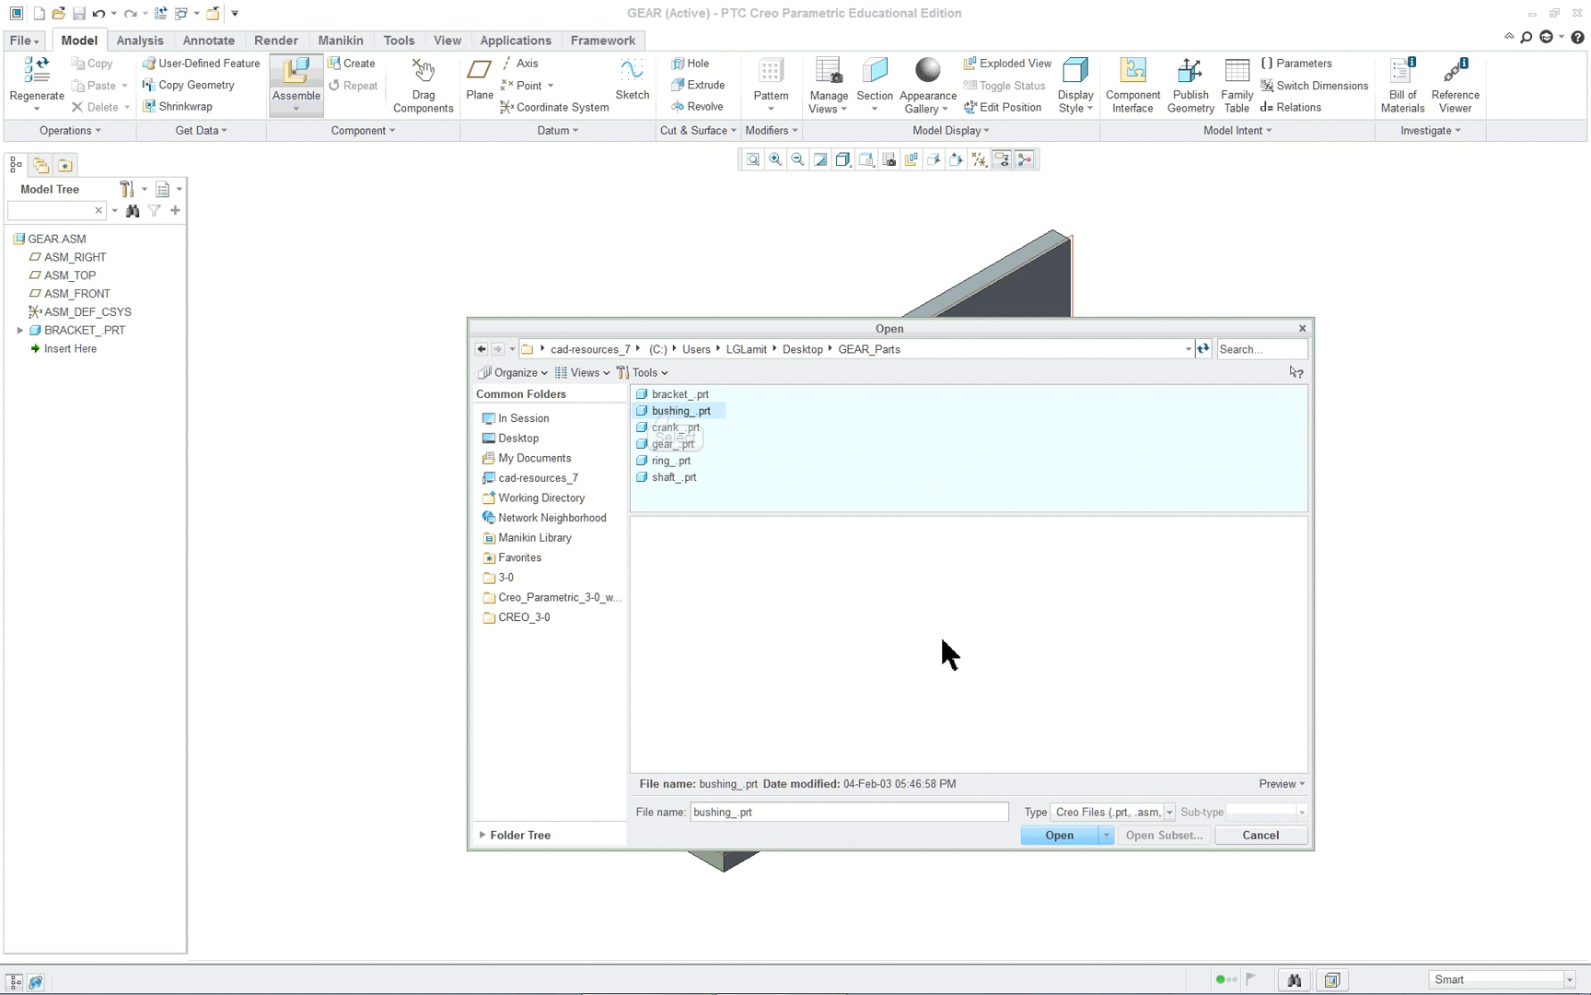
left_click(1060, 835)
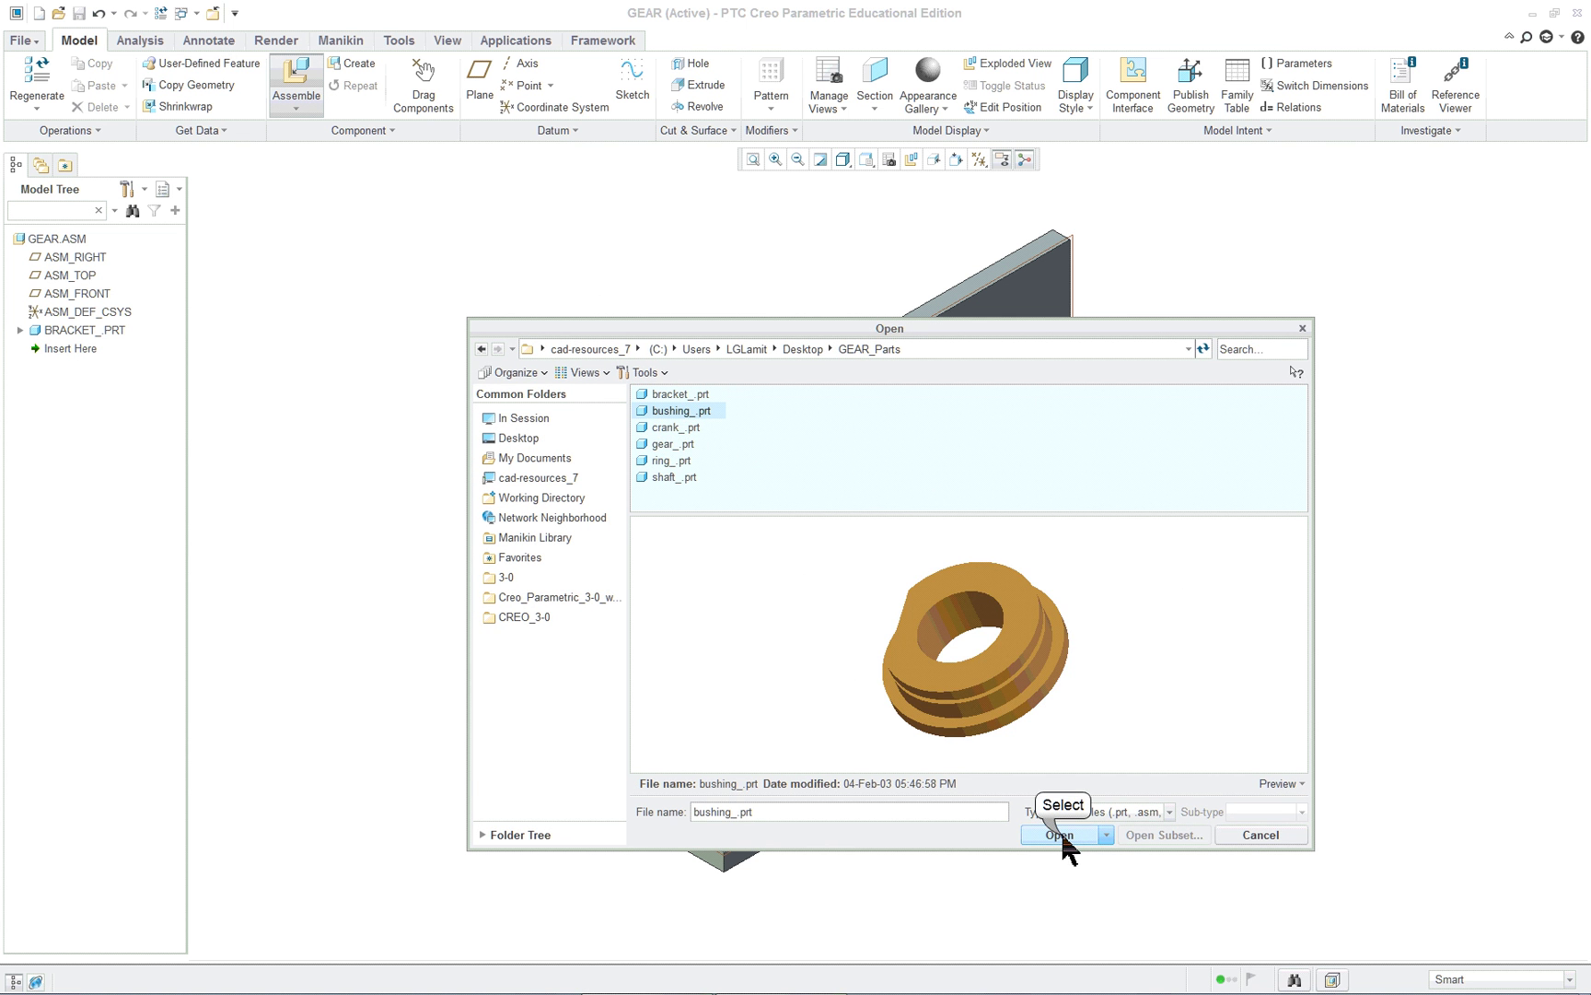
Make the bushing's outer cylindrical surface coincident with the bracket's hole surface and flip the bushing's orientation.
scroll(953, 849, "up", 2)
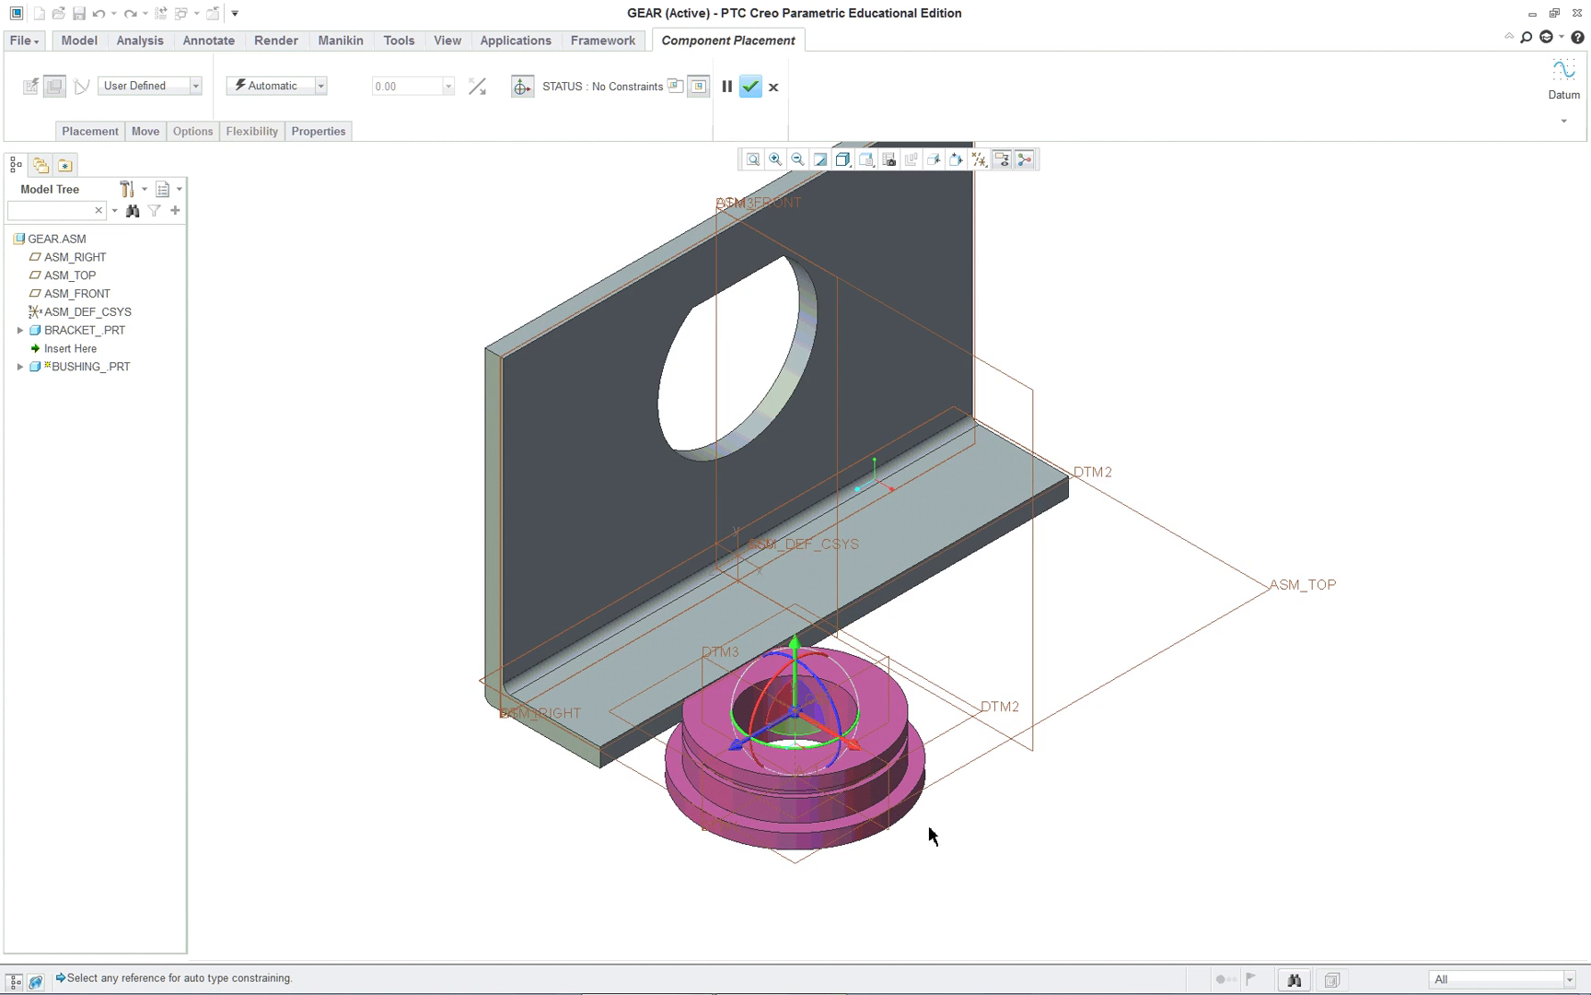
scroll(961, 691, "down", 2)
scroll(984, 604, "up", 1)
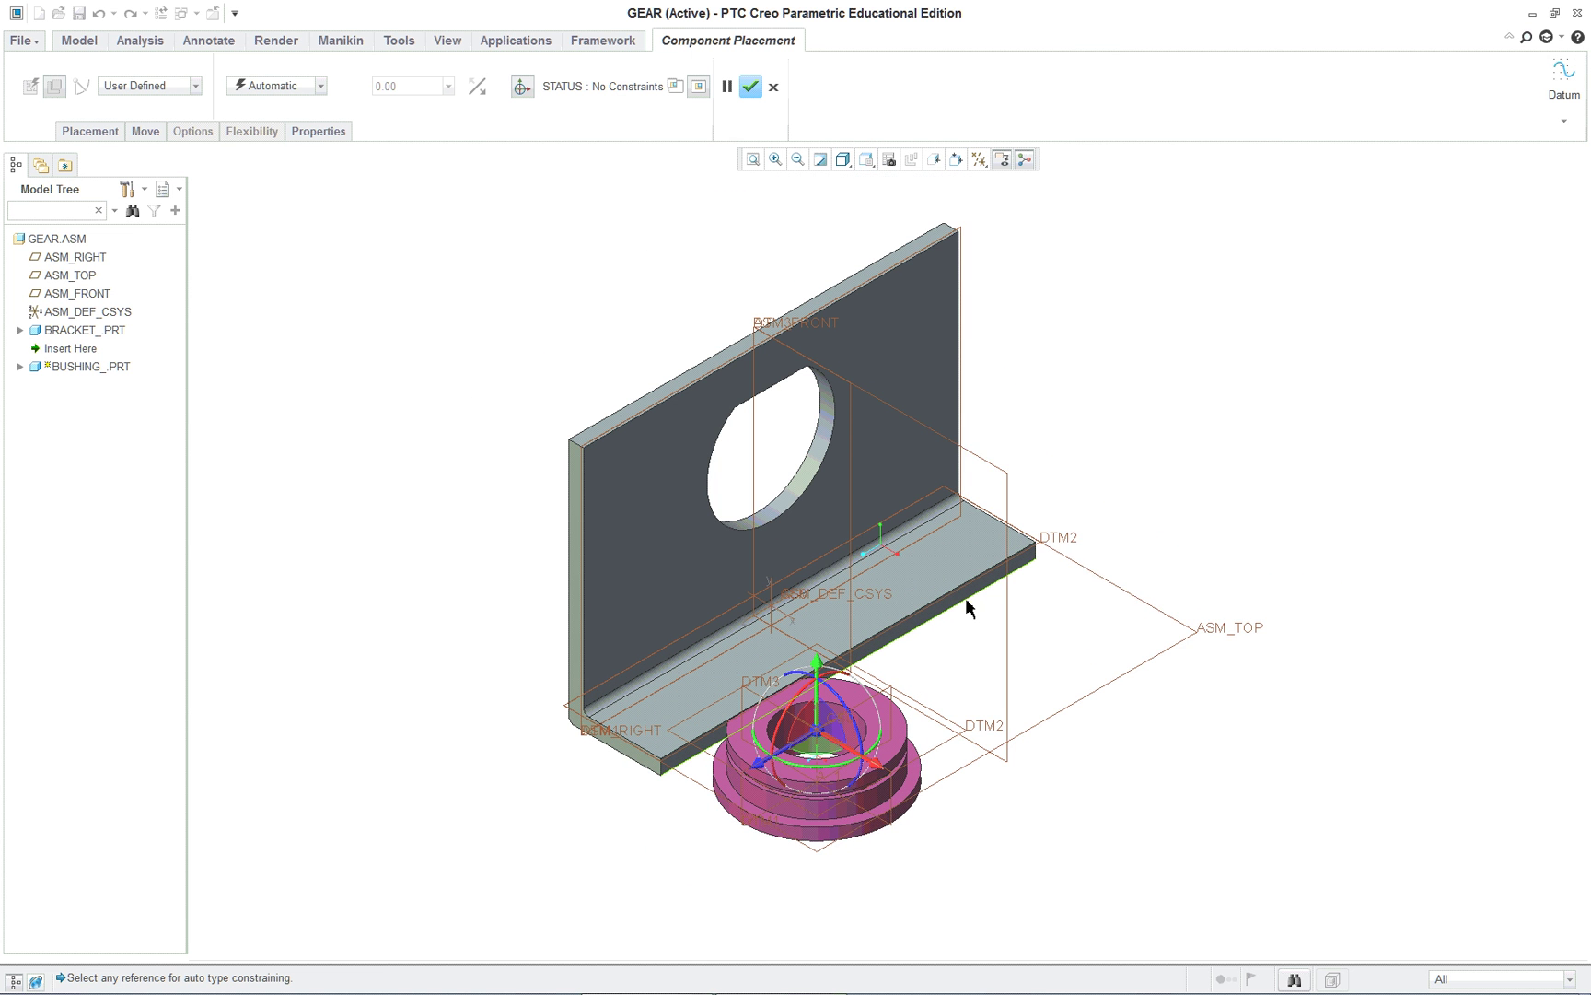
scroll(969, 608, "up", 1)
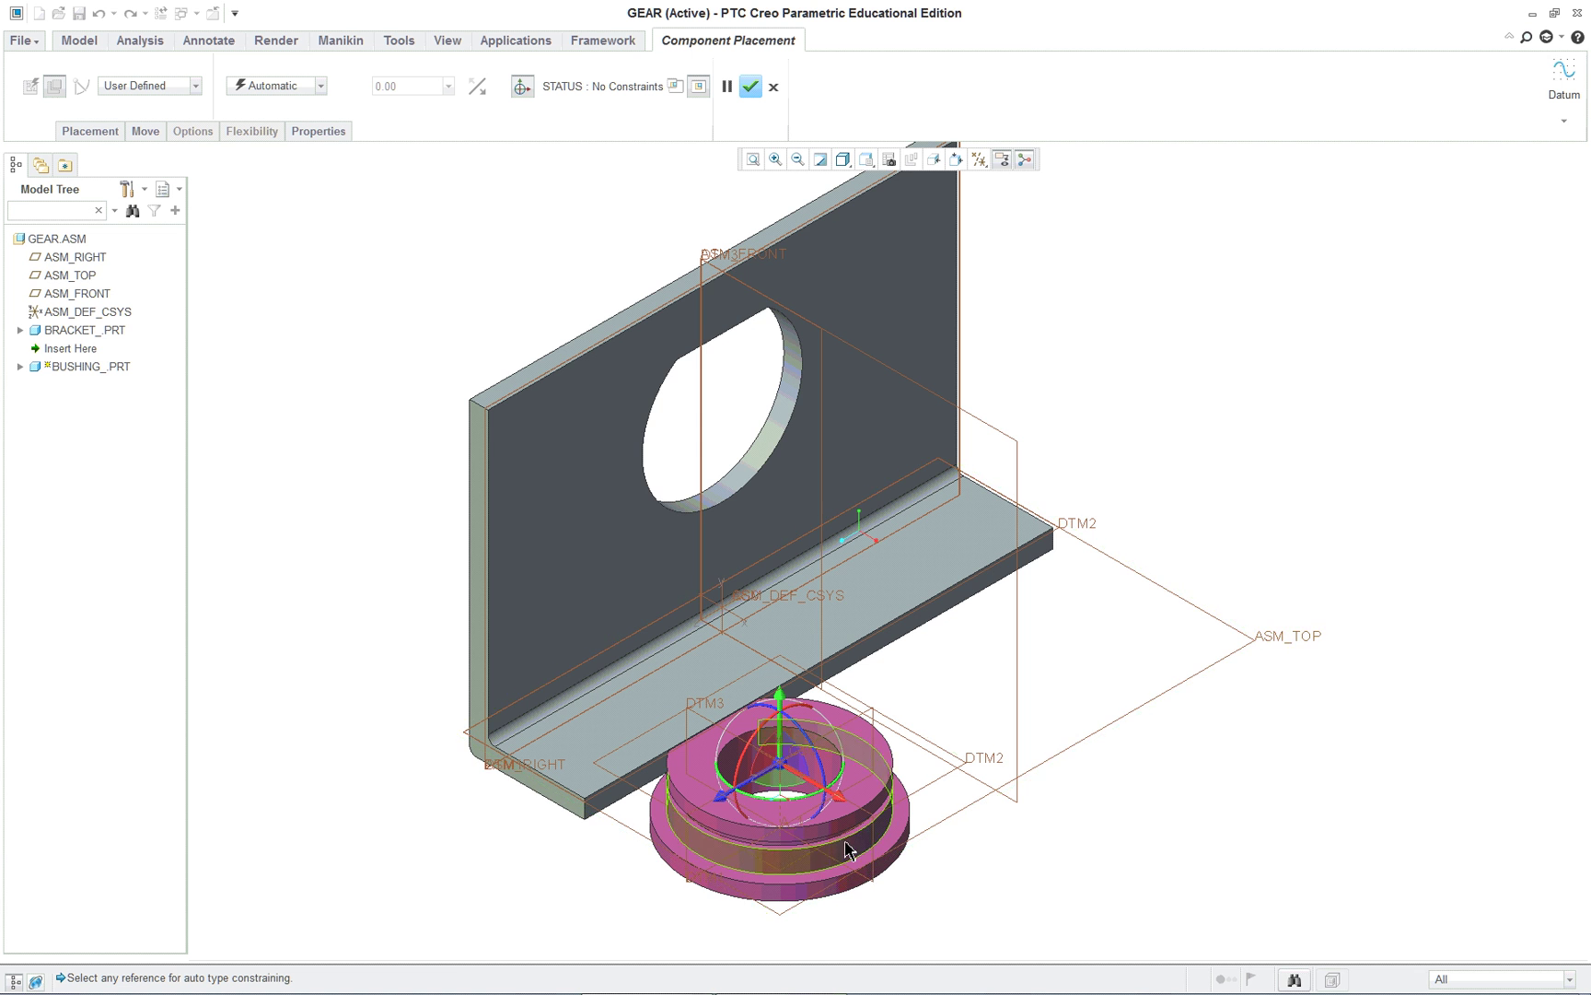
scroll(898, 861, "up", 4)
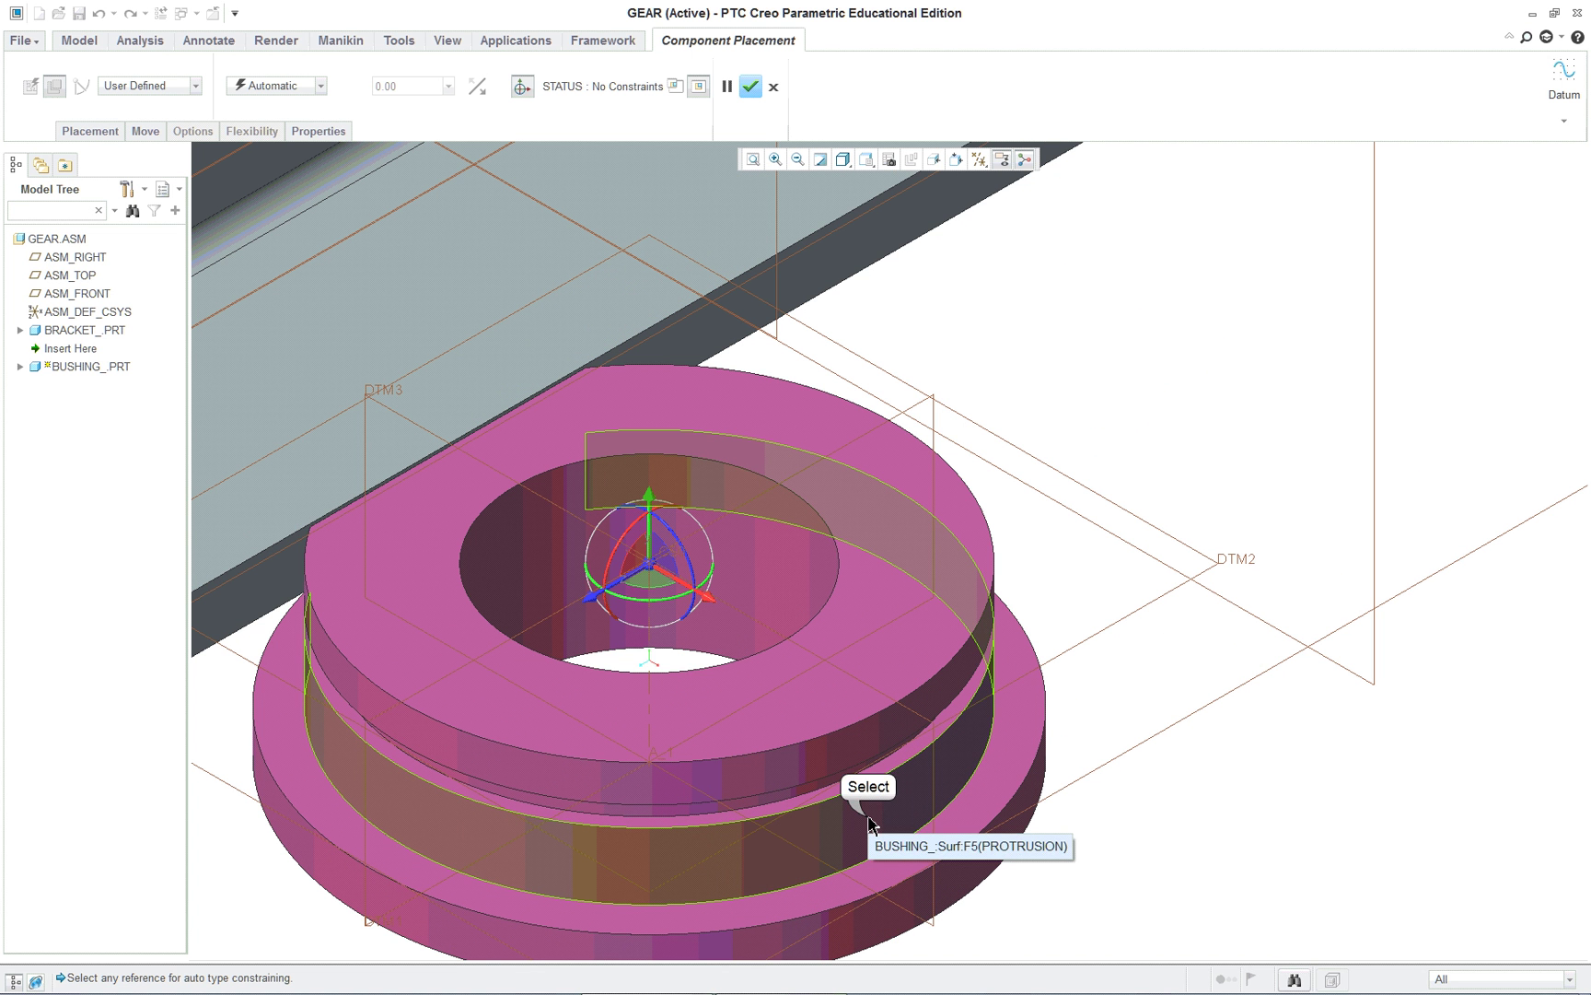
left_click(870, 825)
scroll(870, 825, "down", 4)
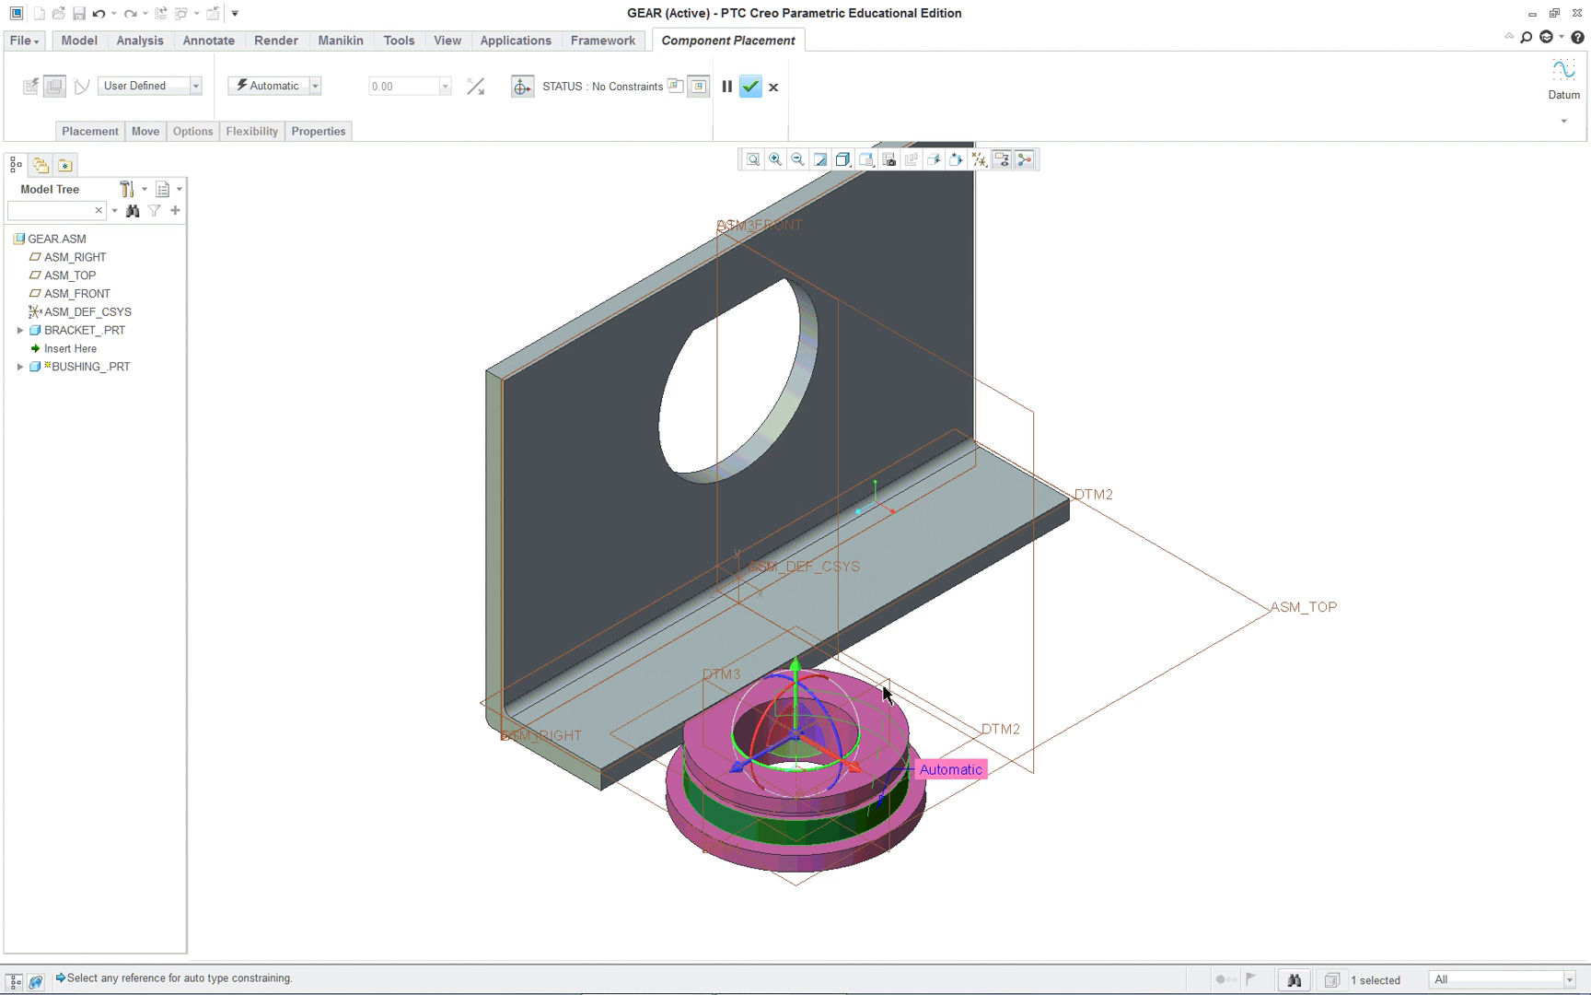
left_click(804, 375)
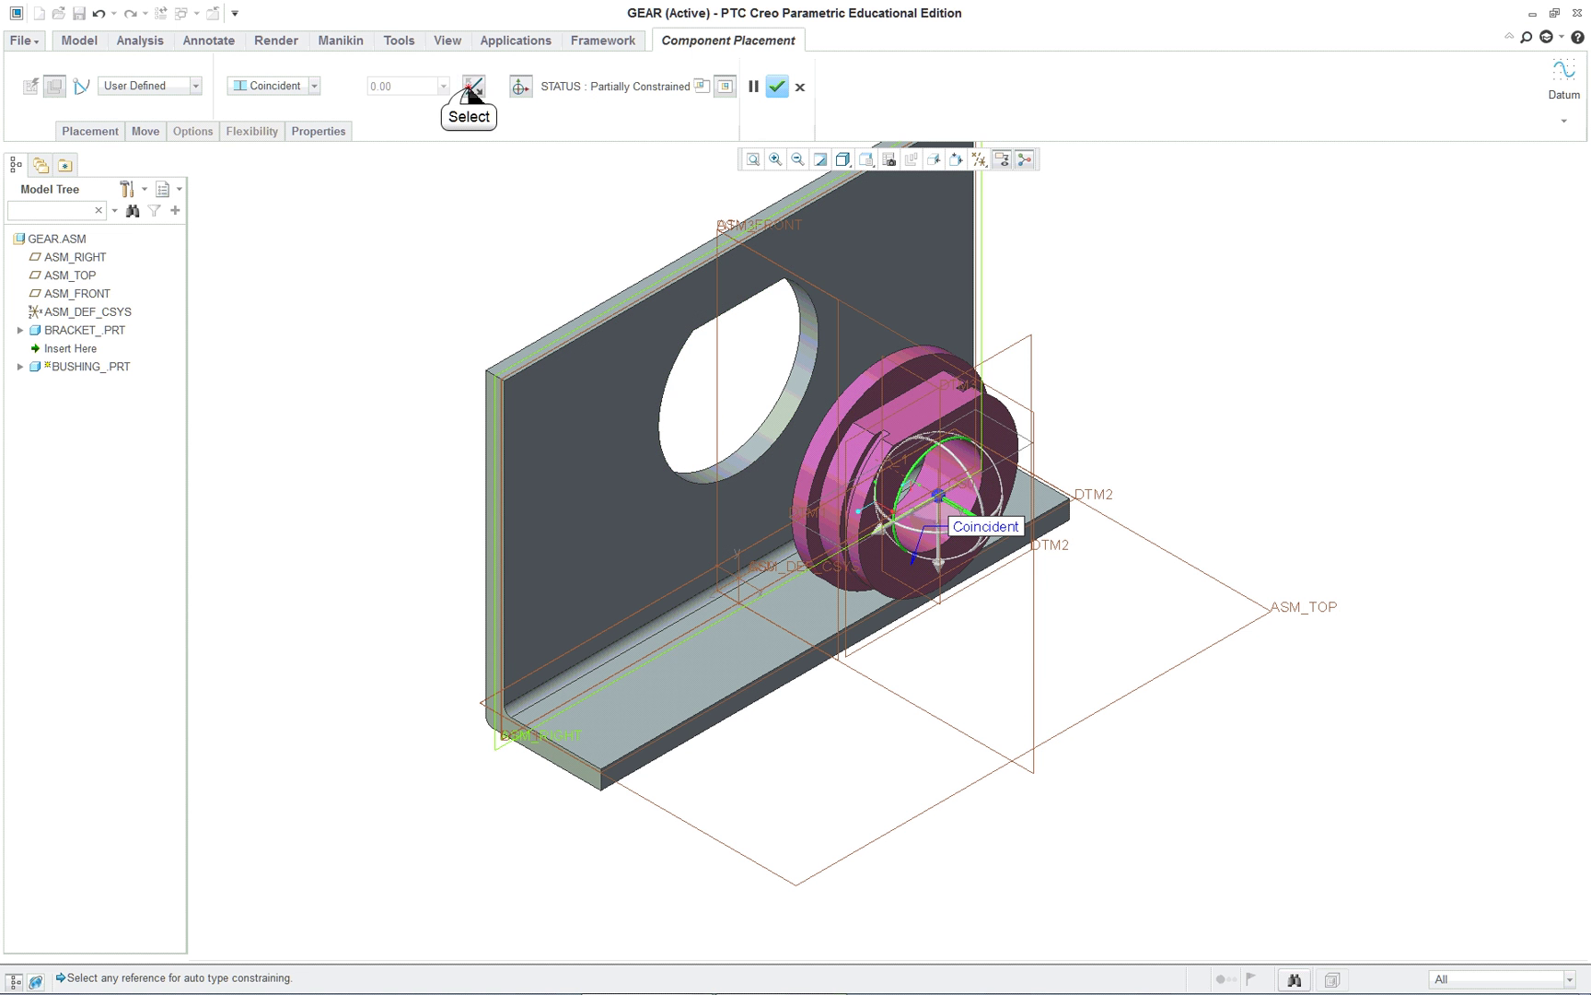
Make the inner face of the bushing's flange coincident with the bracket plate's face around the hole.
middle_click_drag(639, 430, 764, 448)
scroll(780, 334, "down", 3)
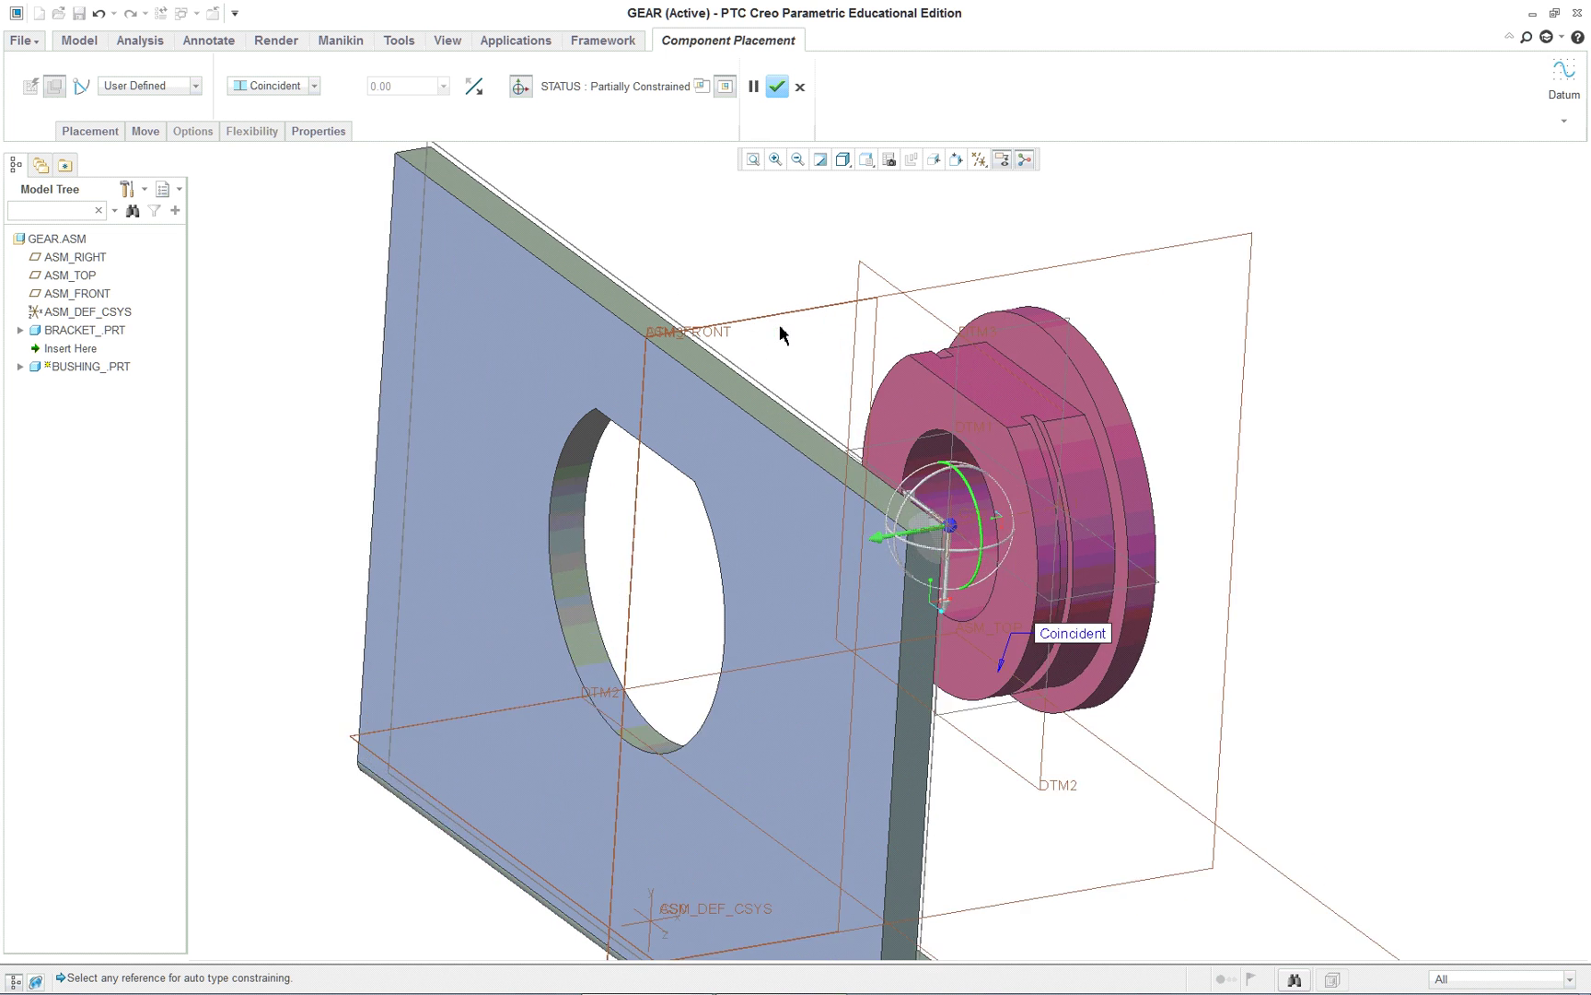
scroll(780, 334, "down", 2)
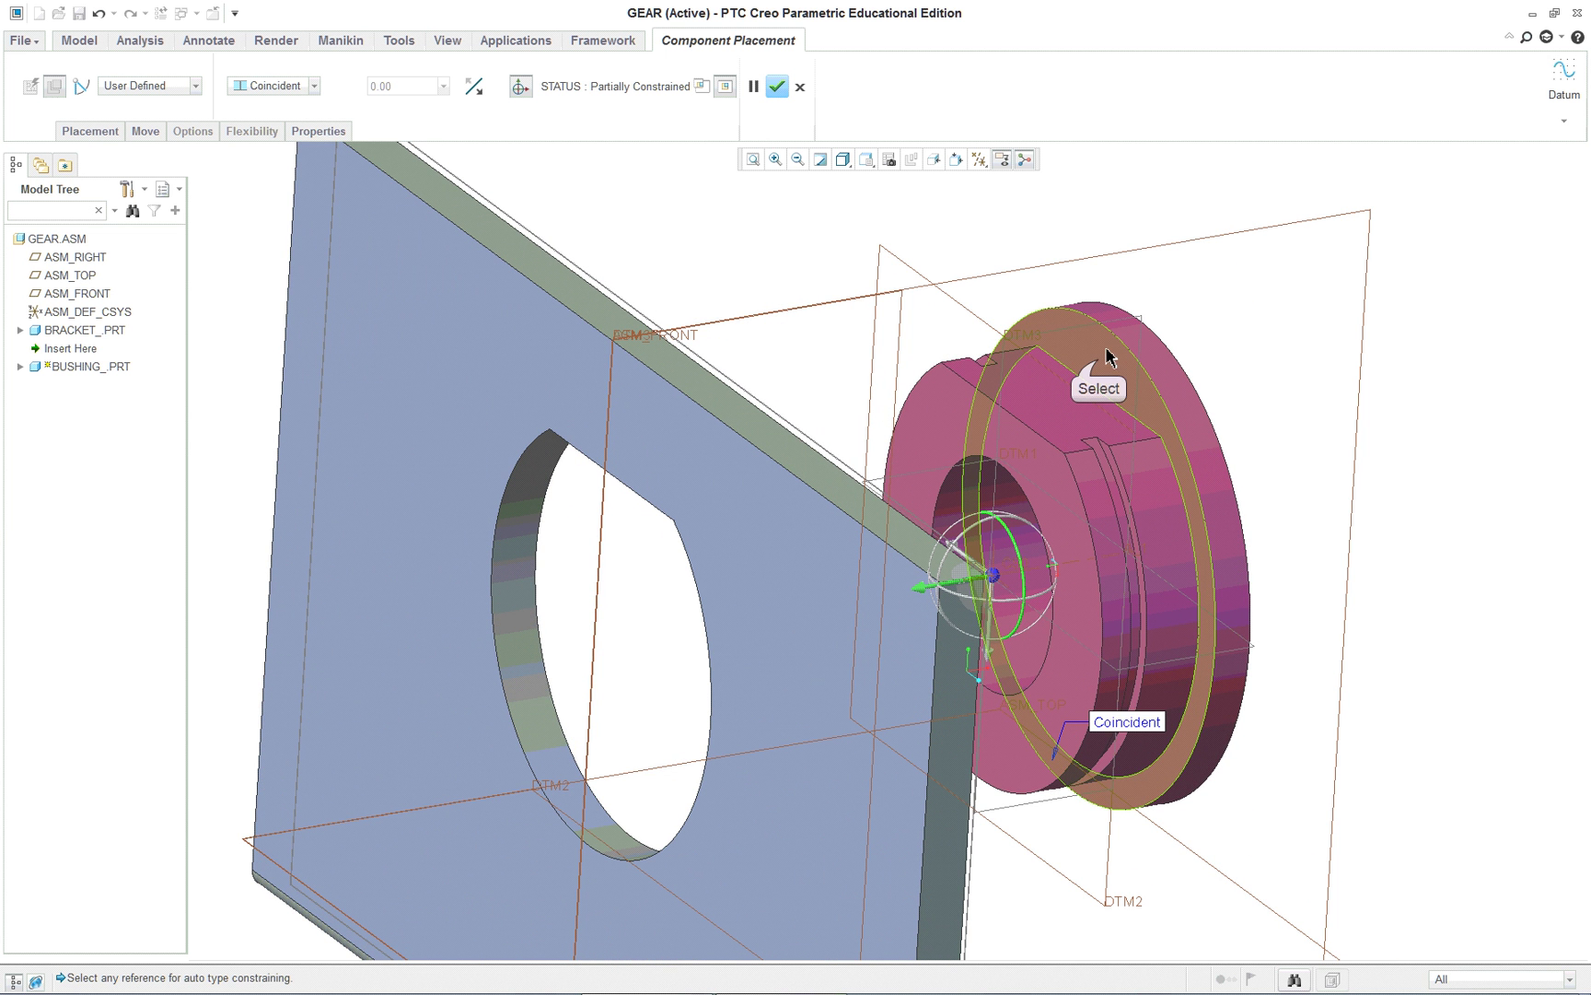
left_click(1099, 367)
middle_click_drag(967, 401, 644, 424)
left_click(401, 447)
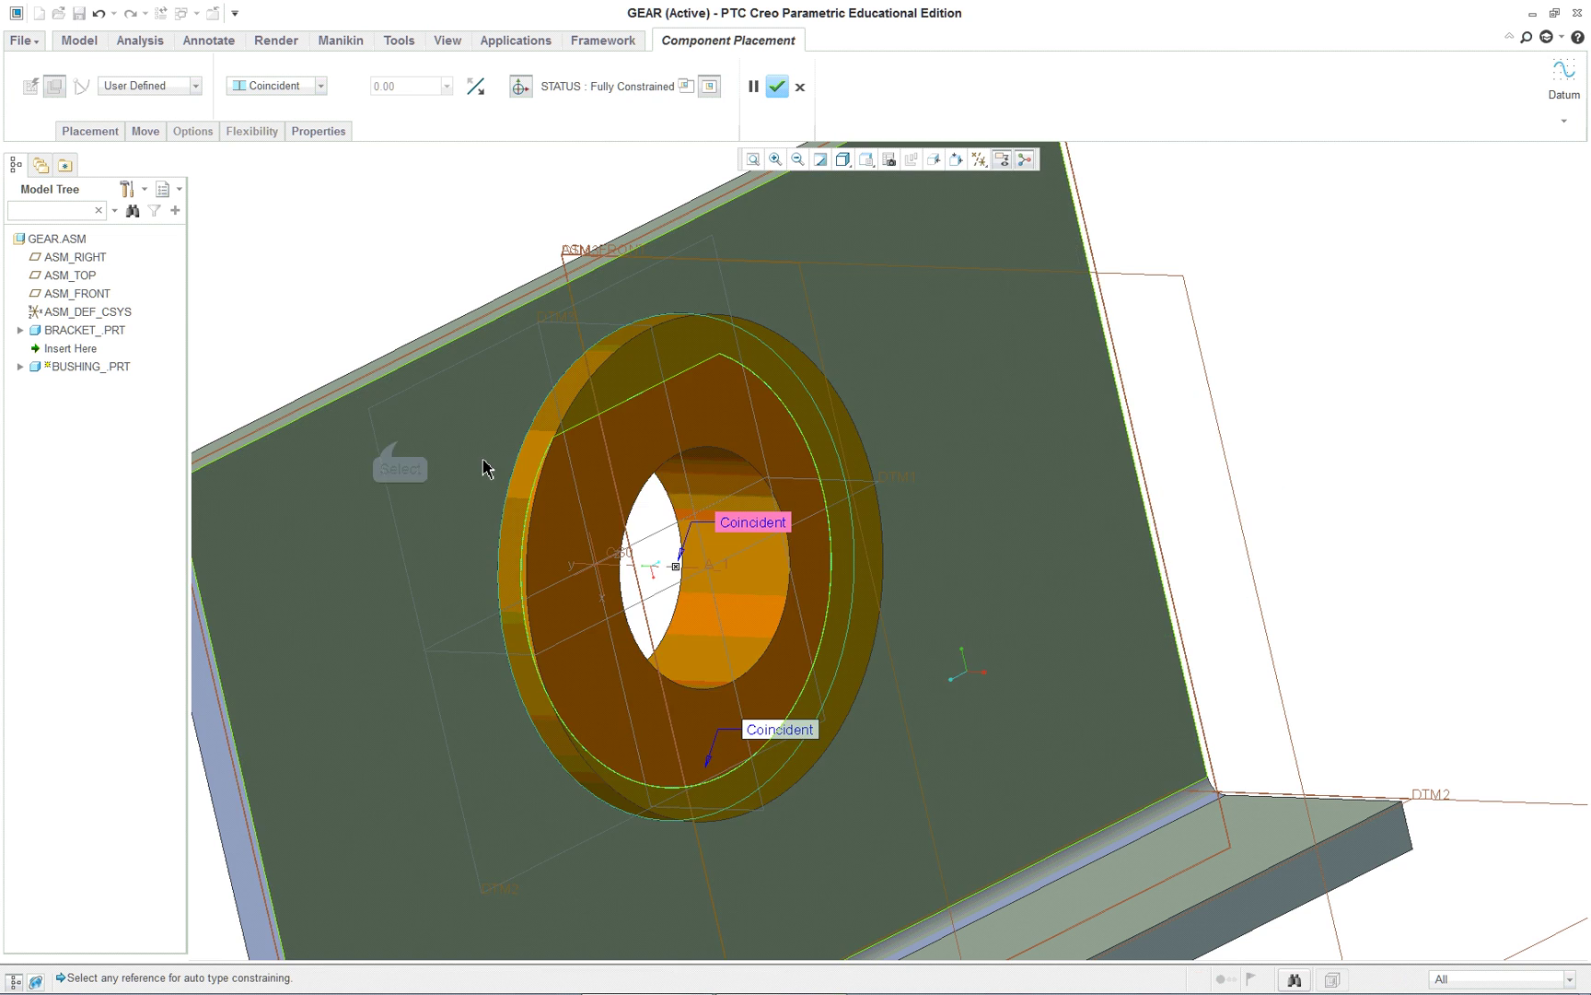
Add a new constraint between the bushing's flat surface and the matching flat surface of the bracket's slot.
middle_click_drag(486, 465, 651, 453)
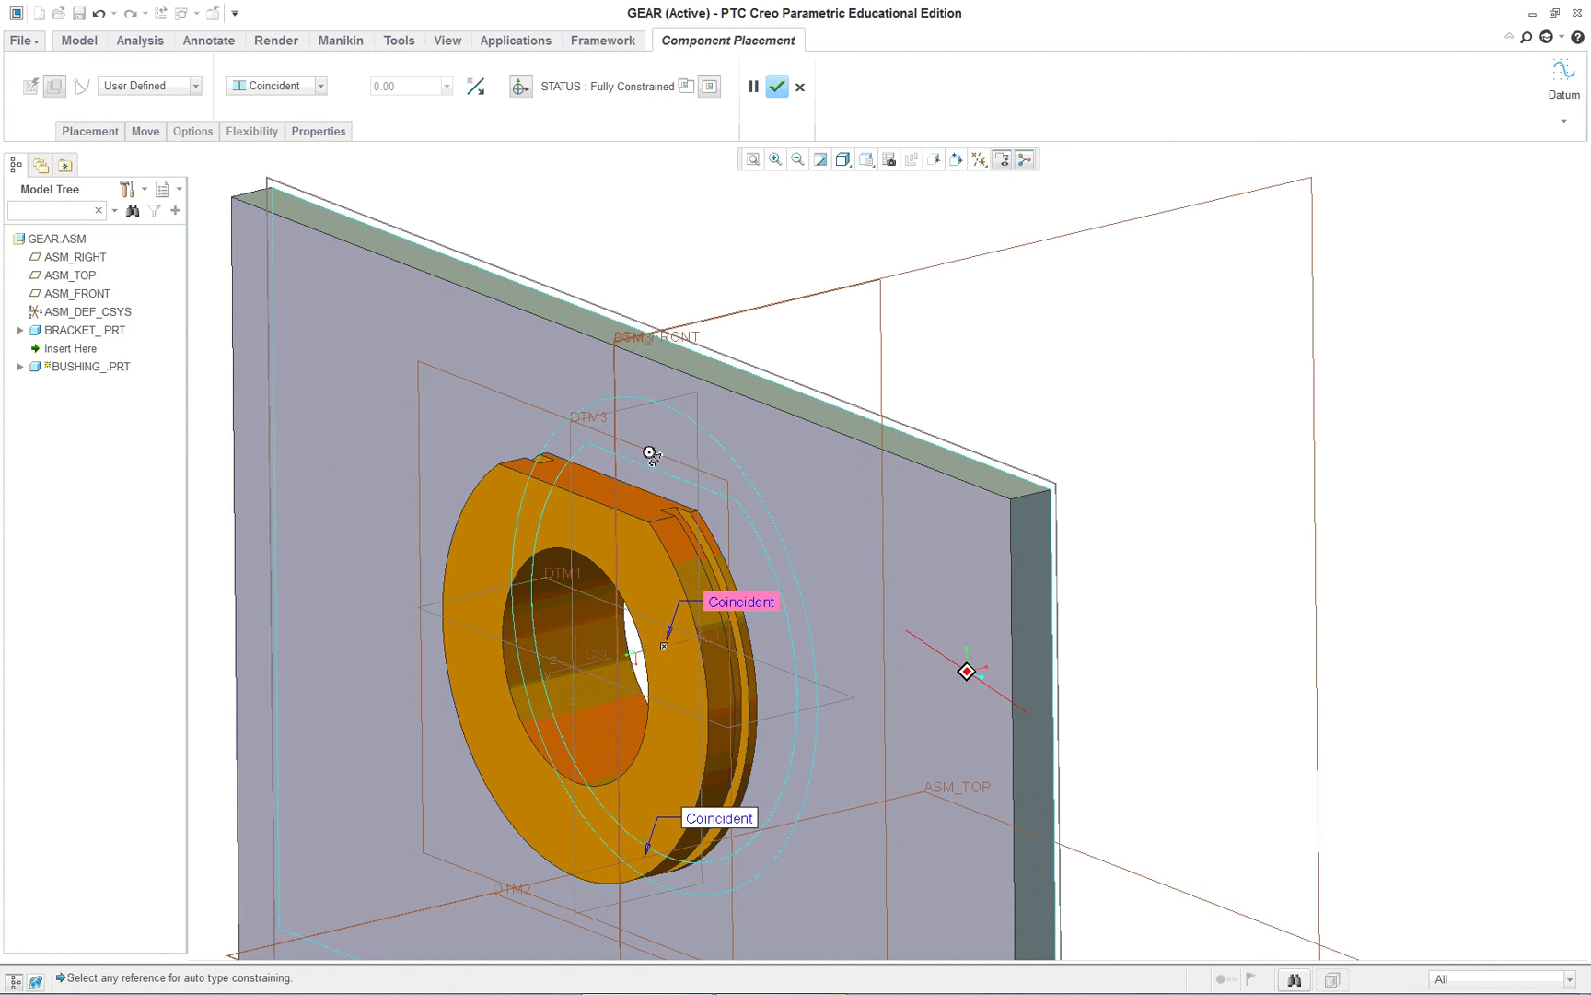
scroll(548, 569, "up", 1)
scroll(569, 585, "up", 2)
right_click(569, 586)
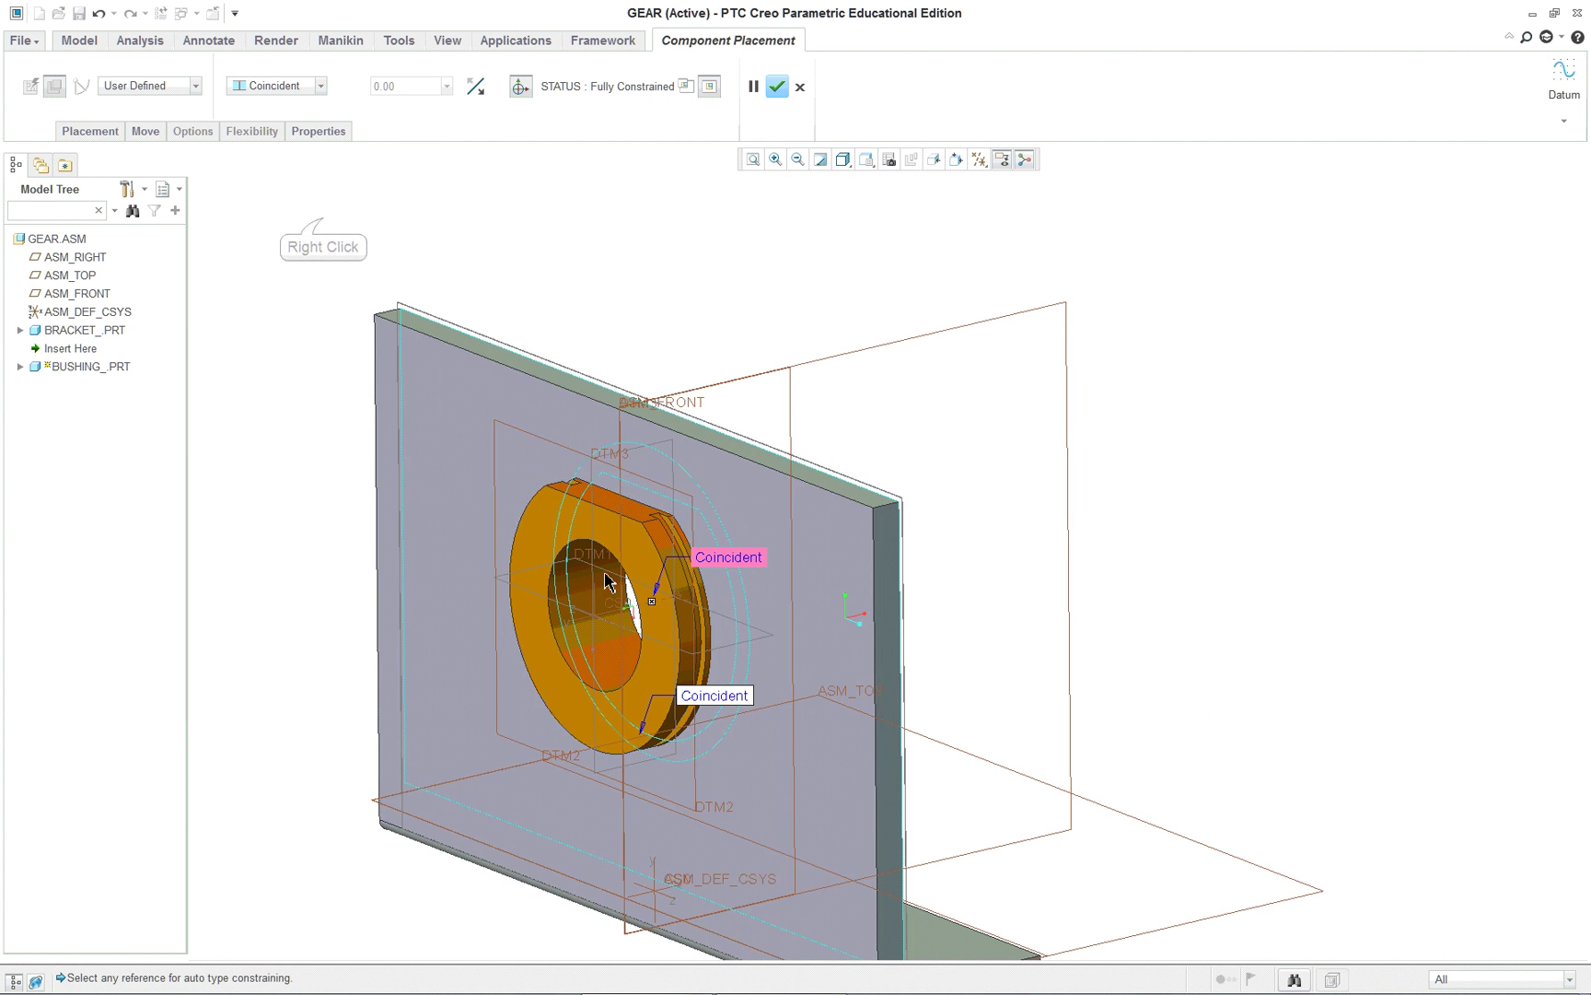
right_click(320, 221)
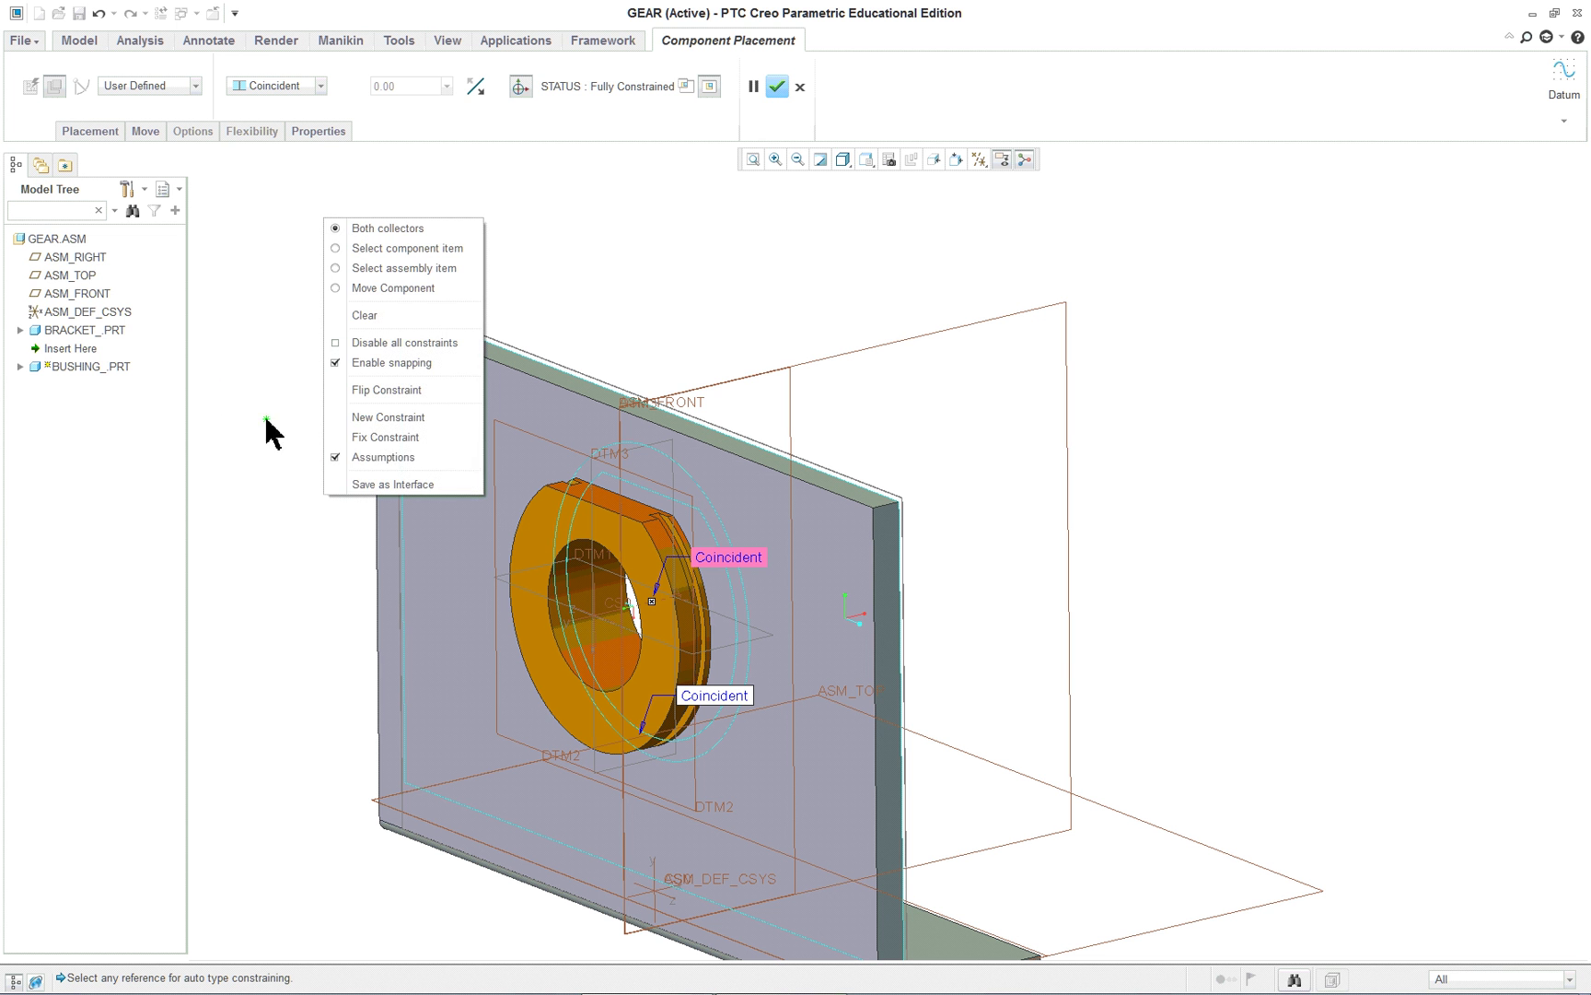
left_click(385, 418)
scroll(258, 483, "down", 3)
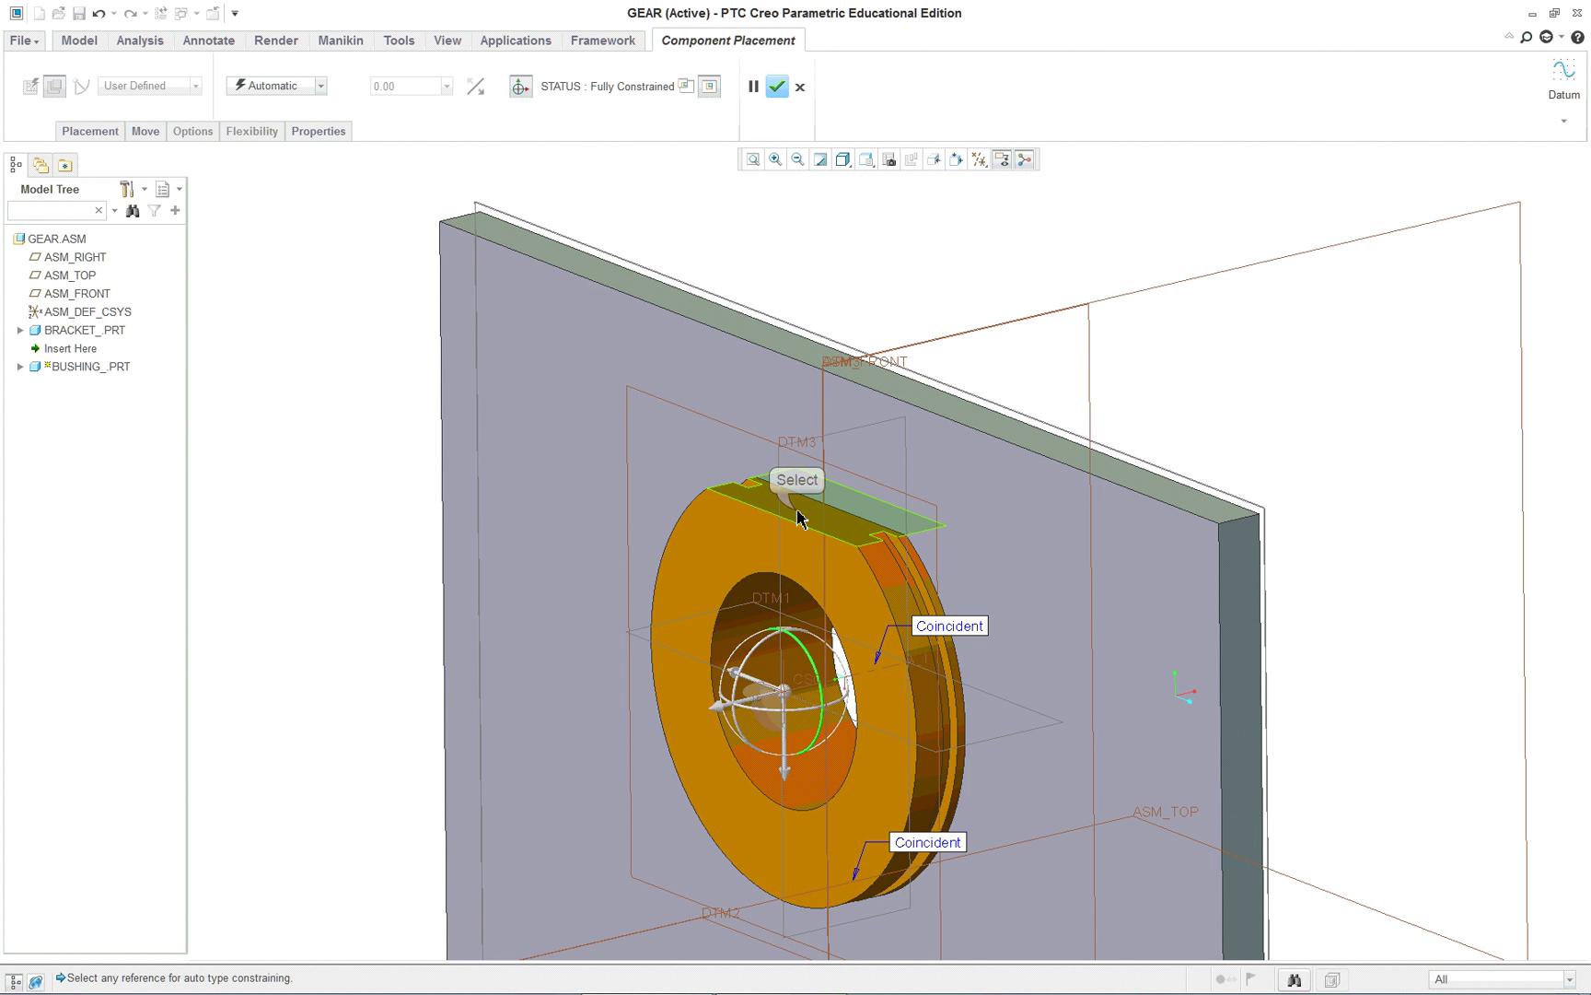
left_click(829, 521)
scroll(884, 530, "down", 3)
right_click(851, 534)
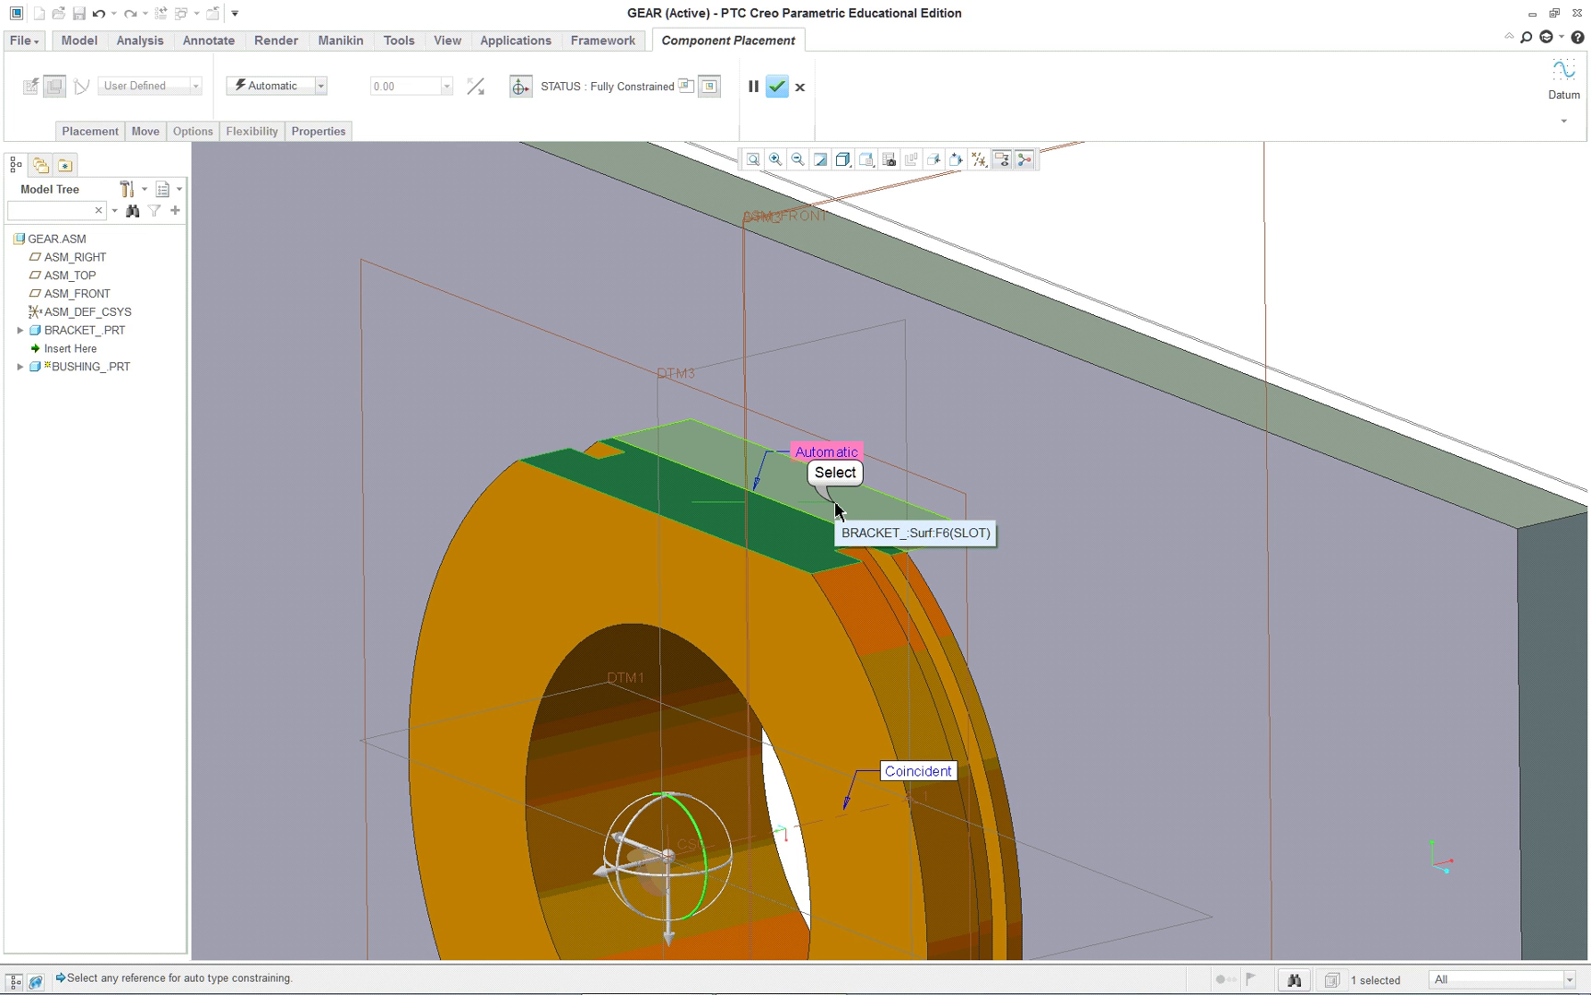
left_click(838, 509)
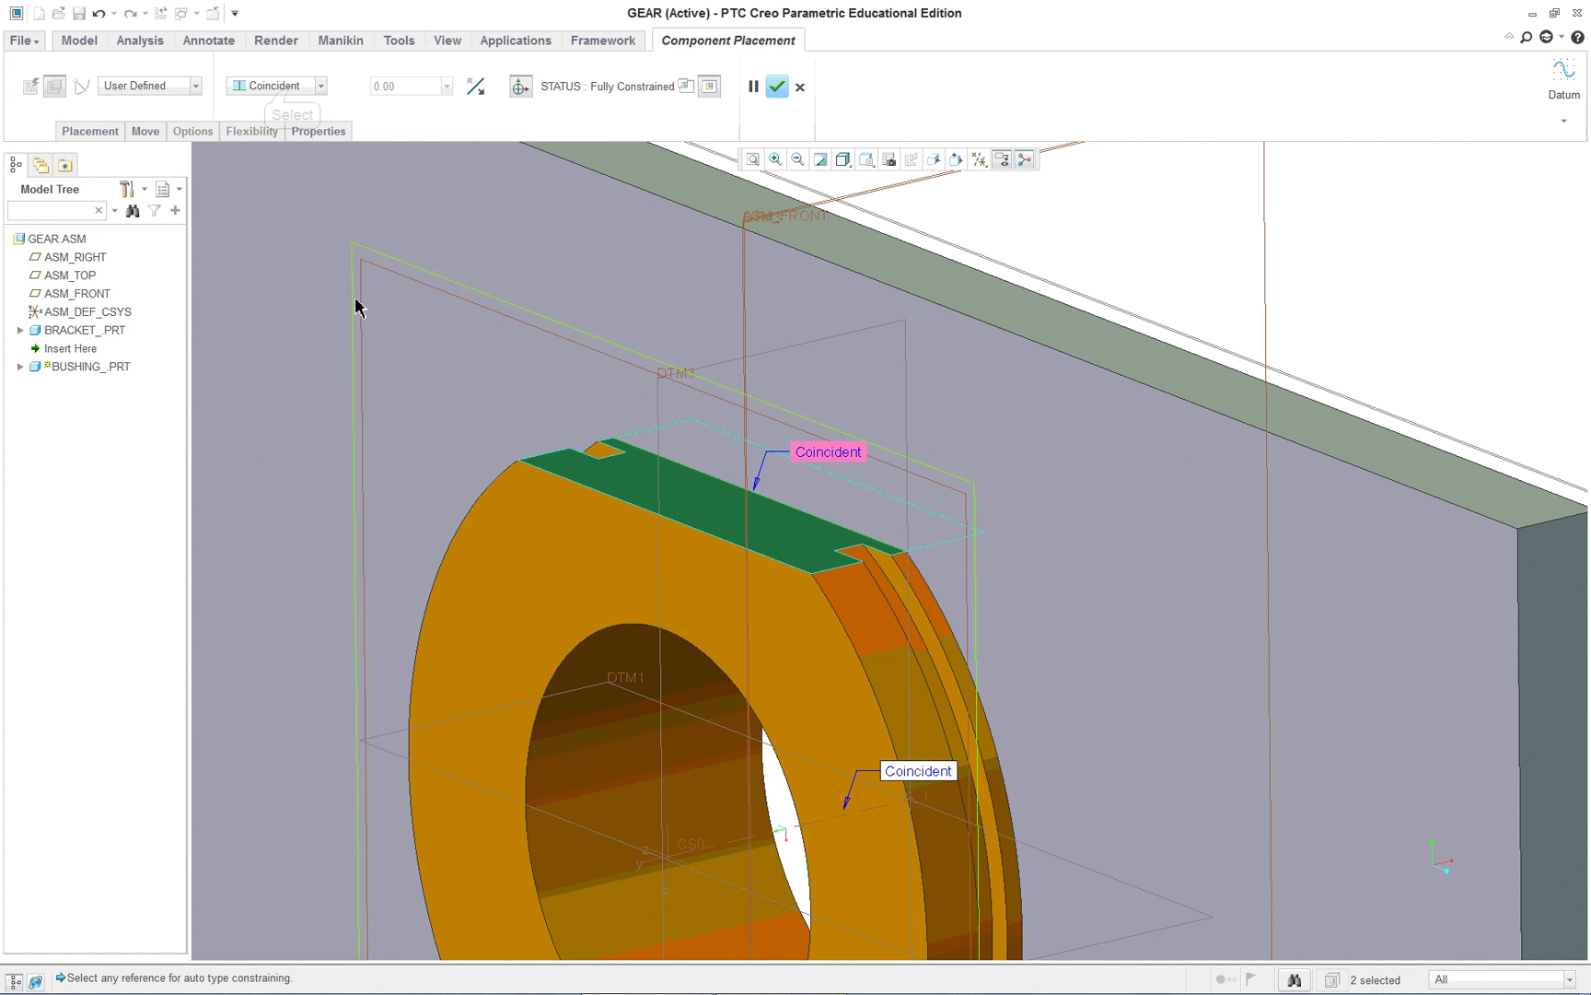
Change the constraint between the bushing's flat and the bracket's slot flat to Parallel.
left_click(276, 87)
left_click(287, 88)
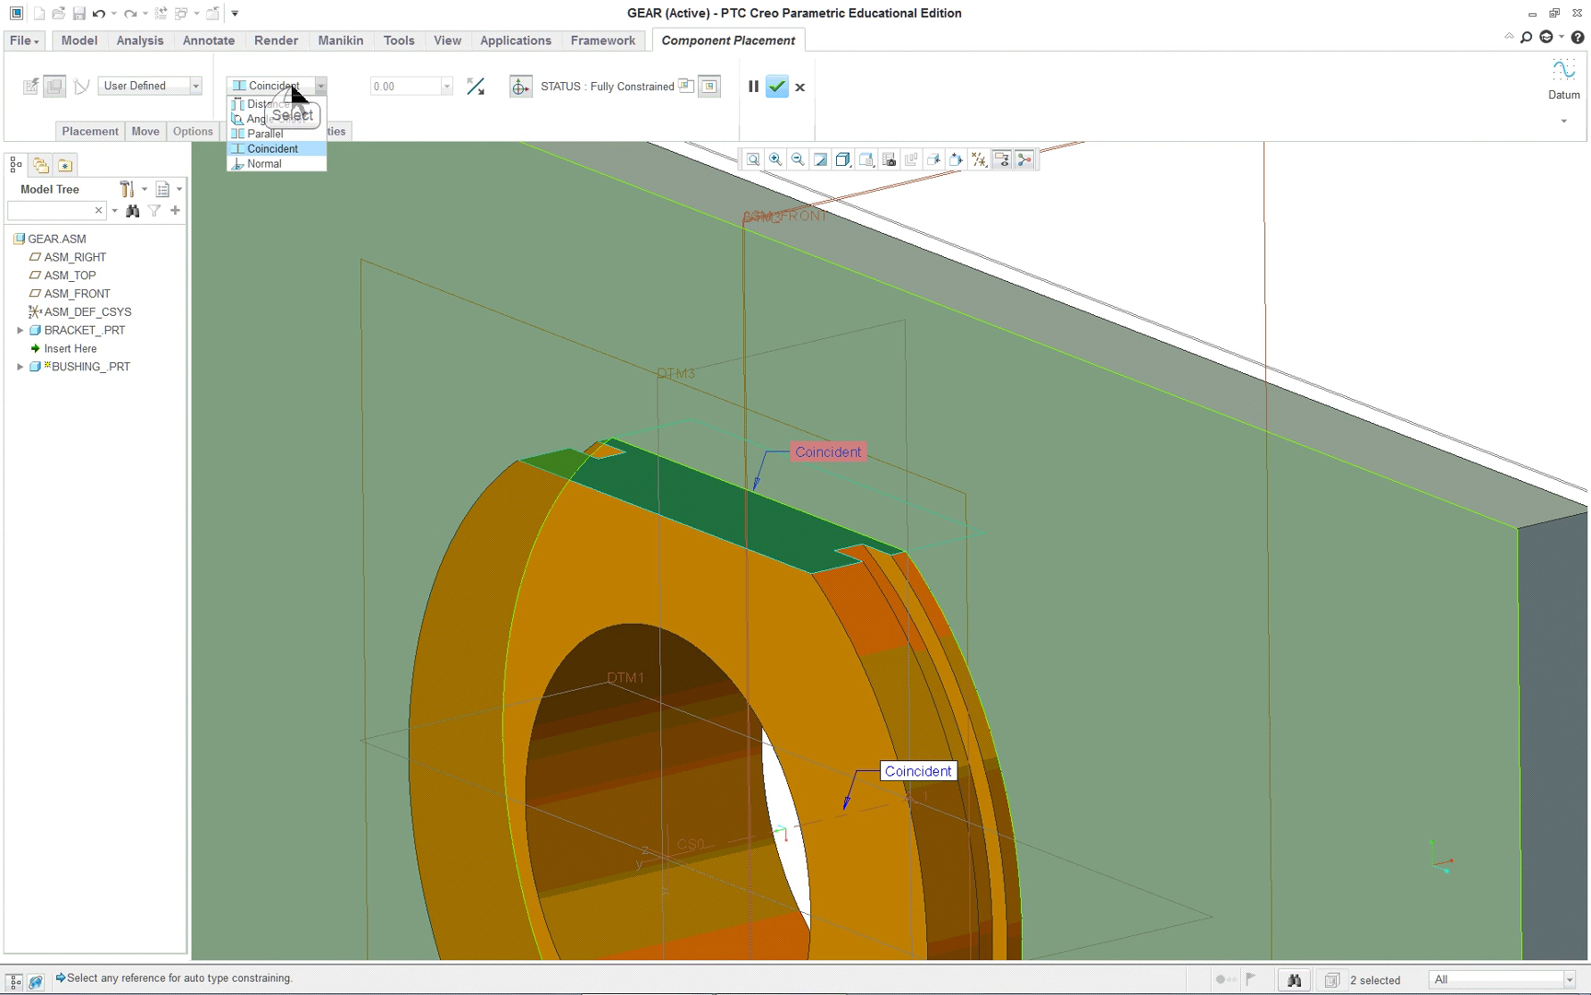
left_click(276, 140)
scroll(580, 373, "down", 5)
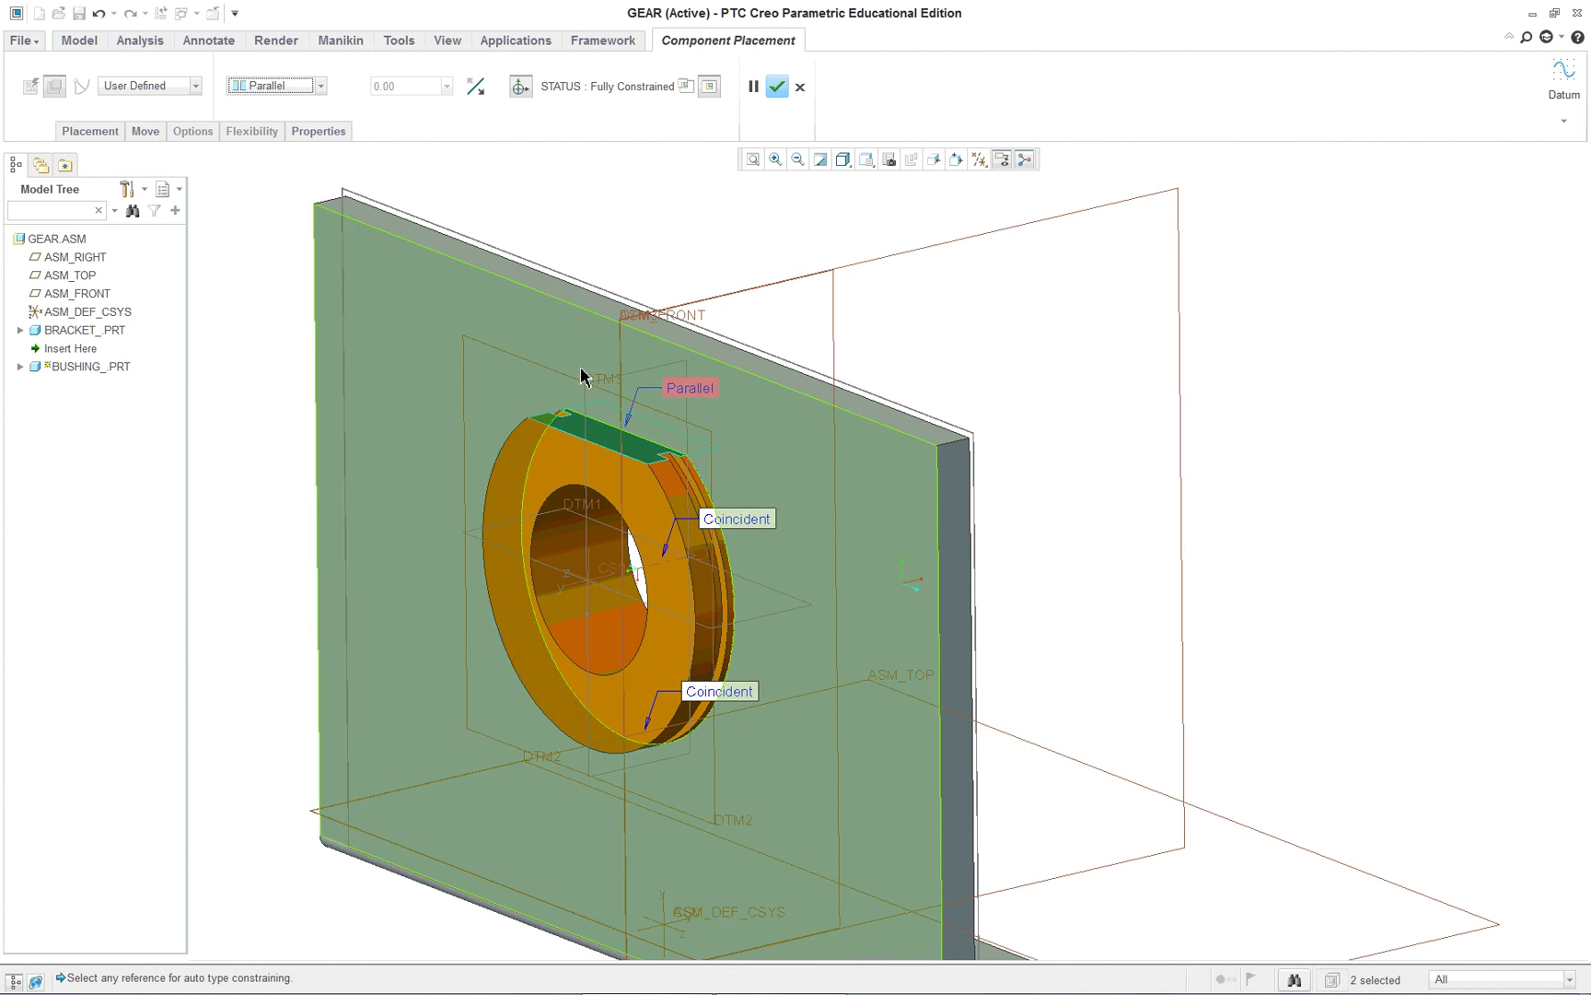
Accept the bushing's placement and compare the assembly with the gear assembly figure in the Lesson 19 PDF in Adobe Acrobat.
mouse_move(981, 433)
middle_mouse_down()
mouse_move(1055, 472)
mouse_move(902, 459)
mouse_move(895, 499)
mouse_move(923, 455)
mouse_move(1119, 455)
mouse_move(934, 505)
mouse_move(1023, 461)
mouse_move(948, 498)
mouse_move(1012, 486)
middle_mouse_up()
middle_click(1016, 511)
scroll(1022, 504, "up", 3)
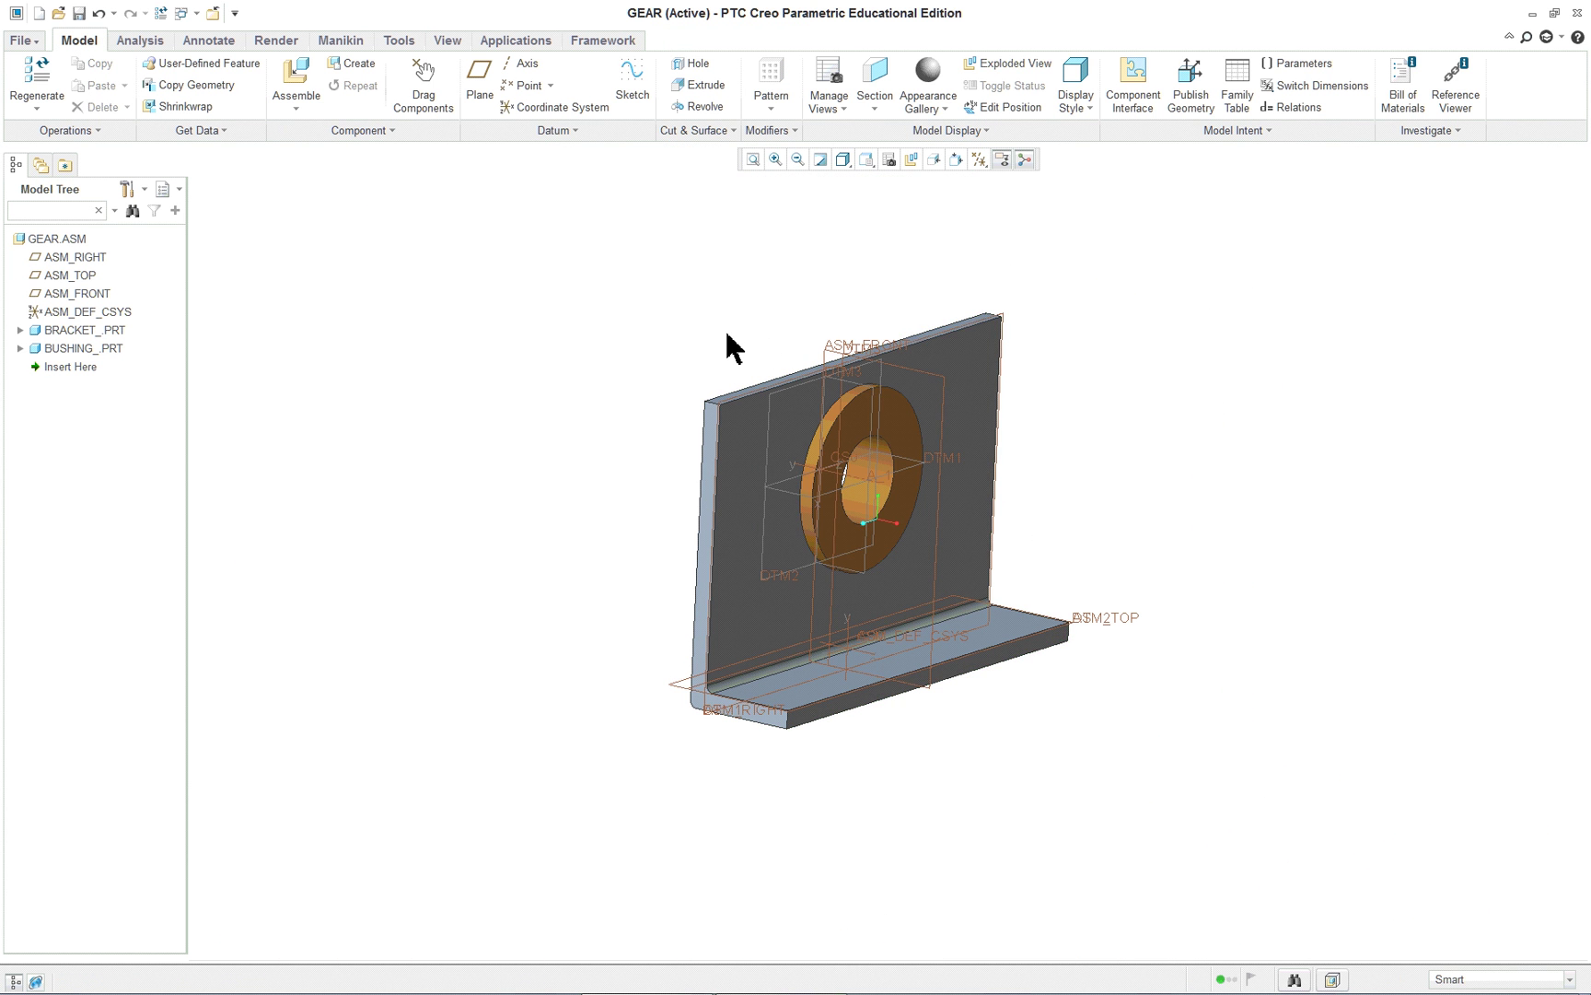
key("alt+Tab")
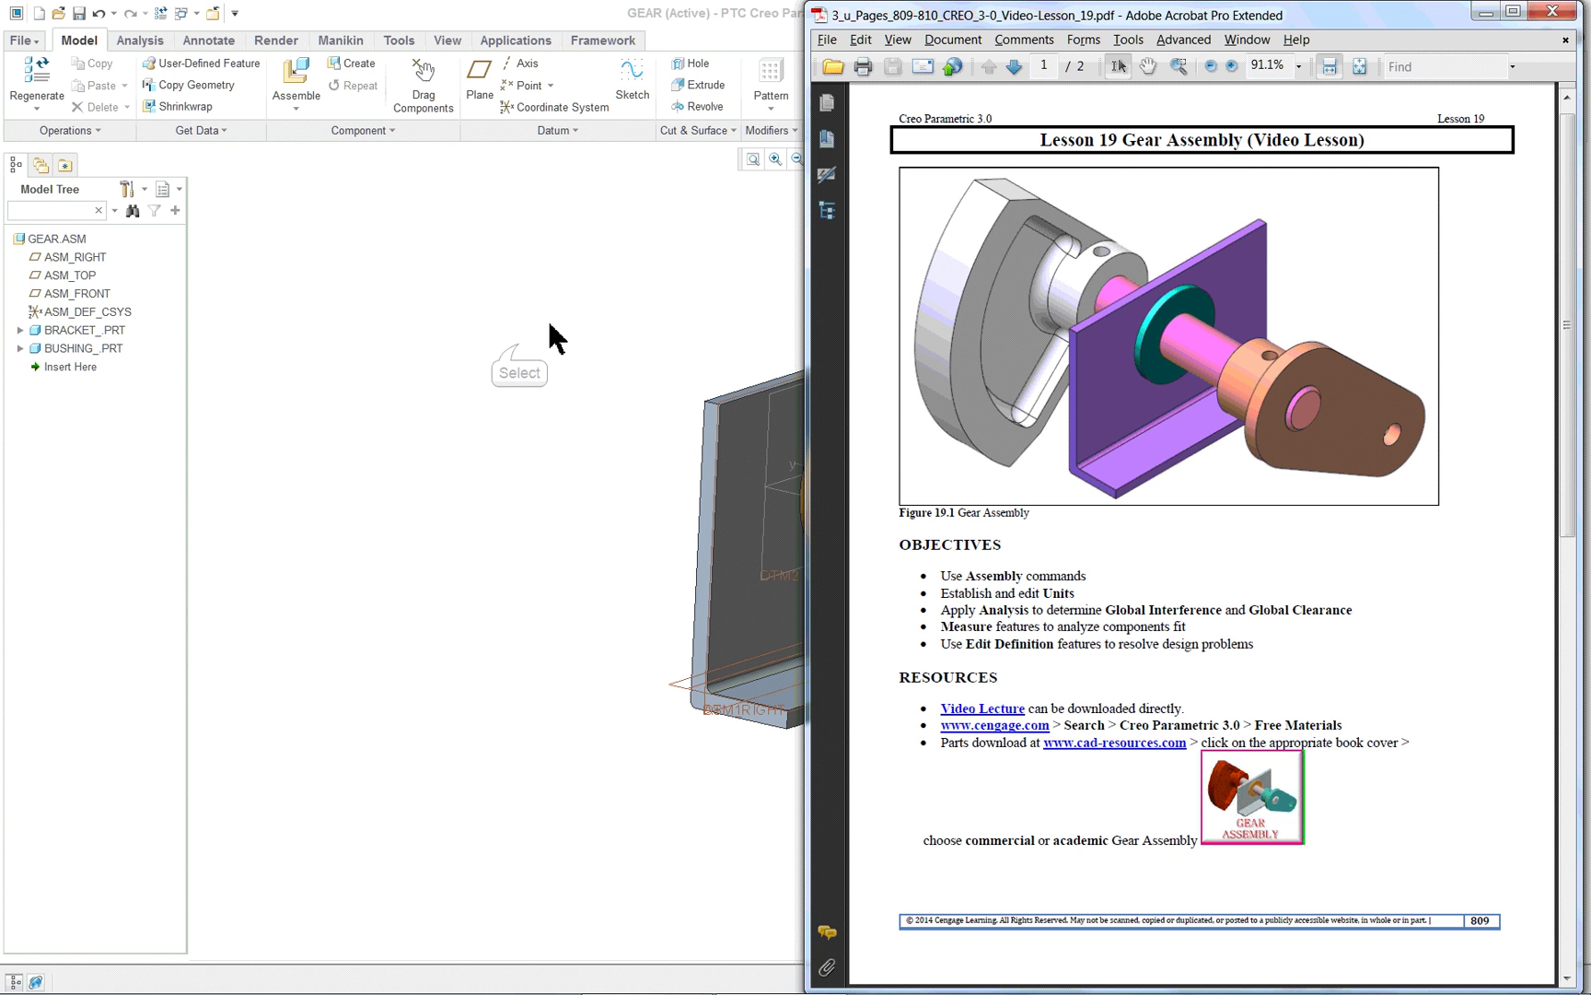
key("alt+Tab")
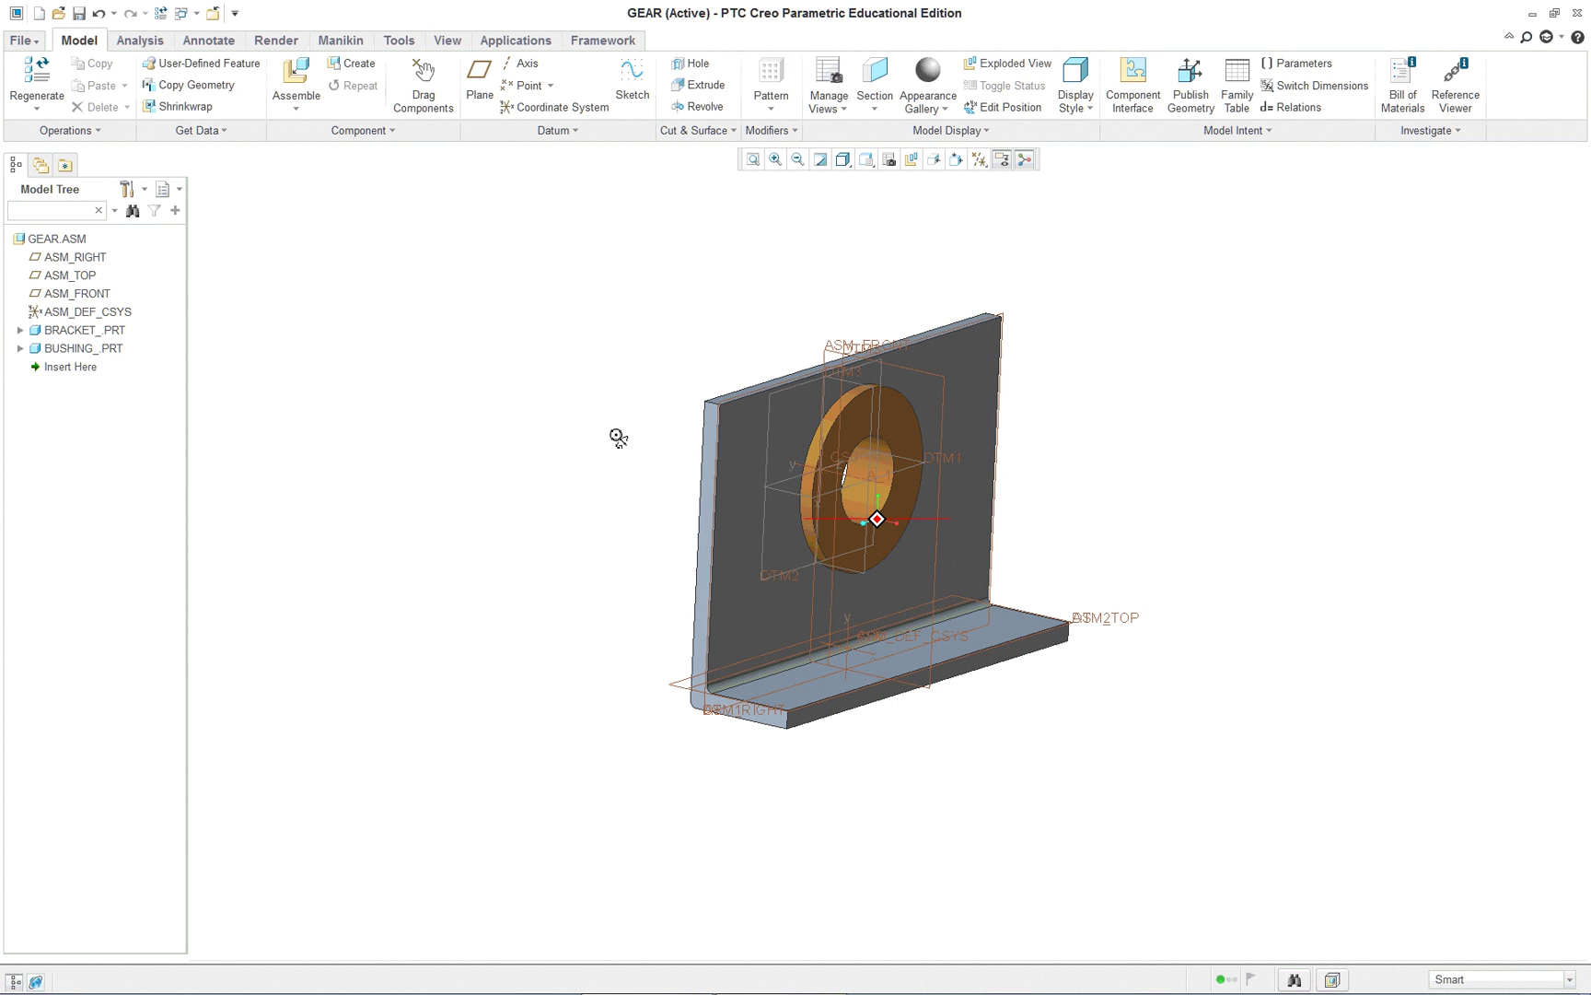
Hide all datum axes, points, coordinate systems and planes in the assembly display.
middle_click_drag(614, 437, 754, 479)
scroll(871, 492, "up", 5)
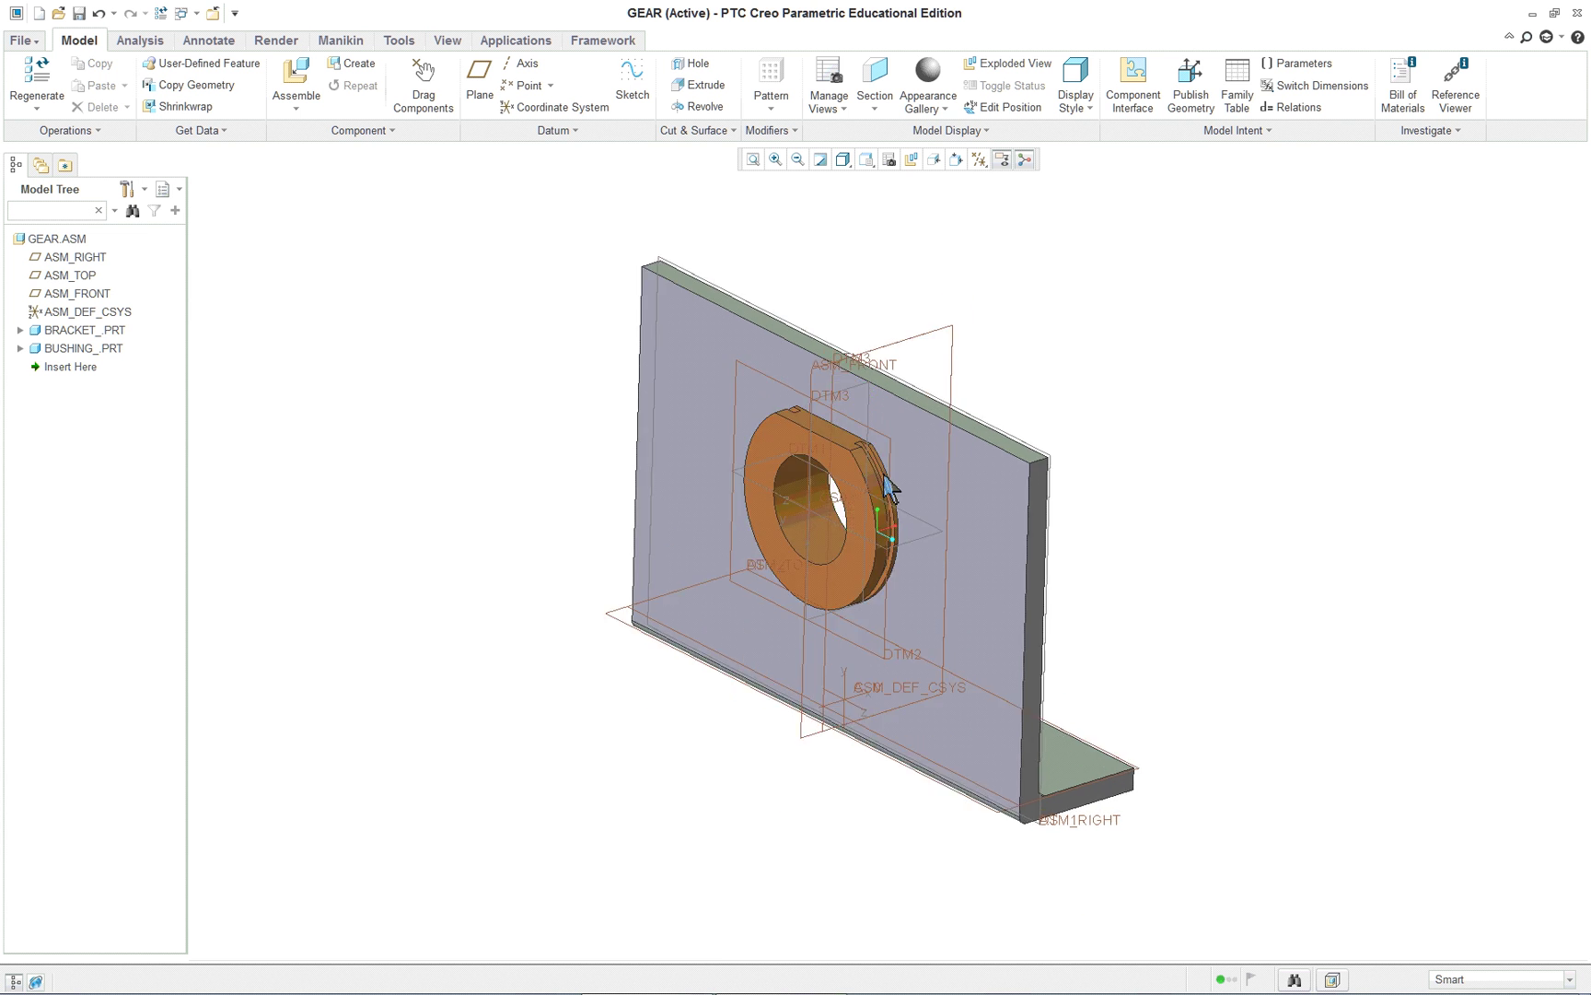
left_click(978, 159)
left_click(980, 180)
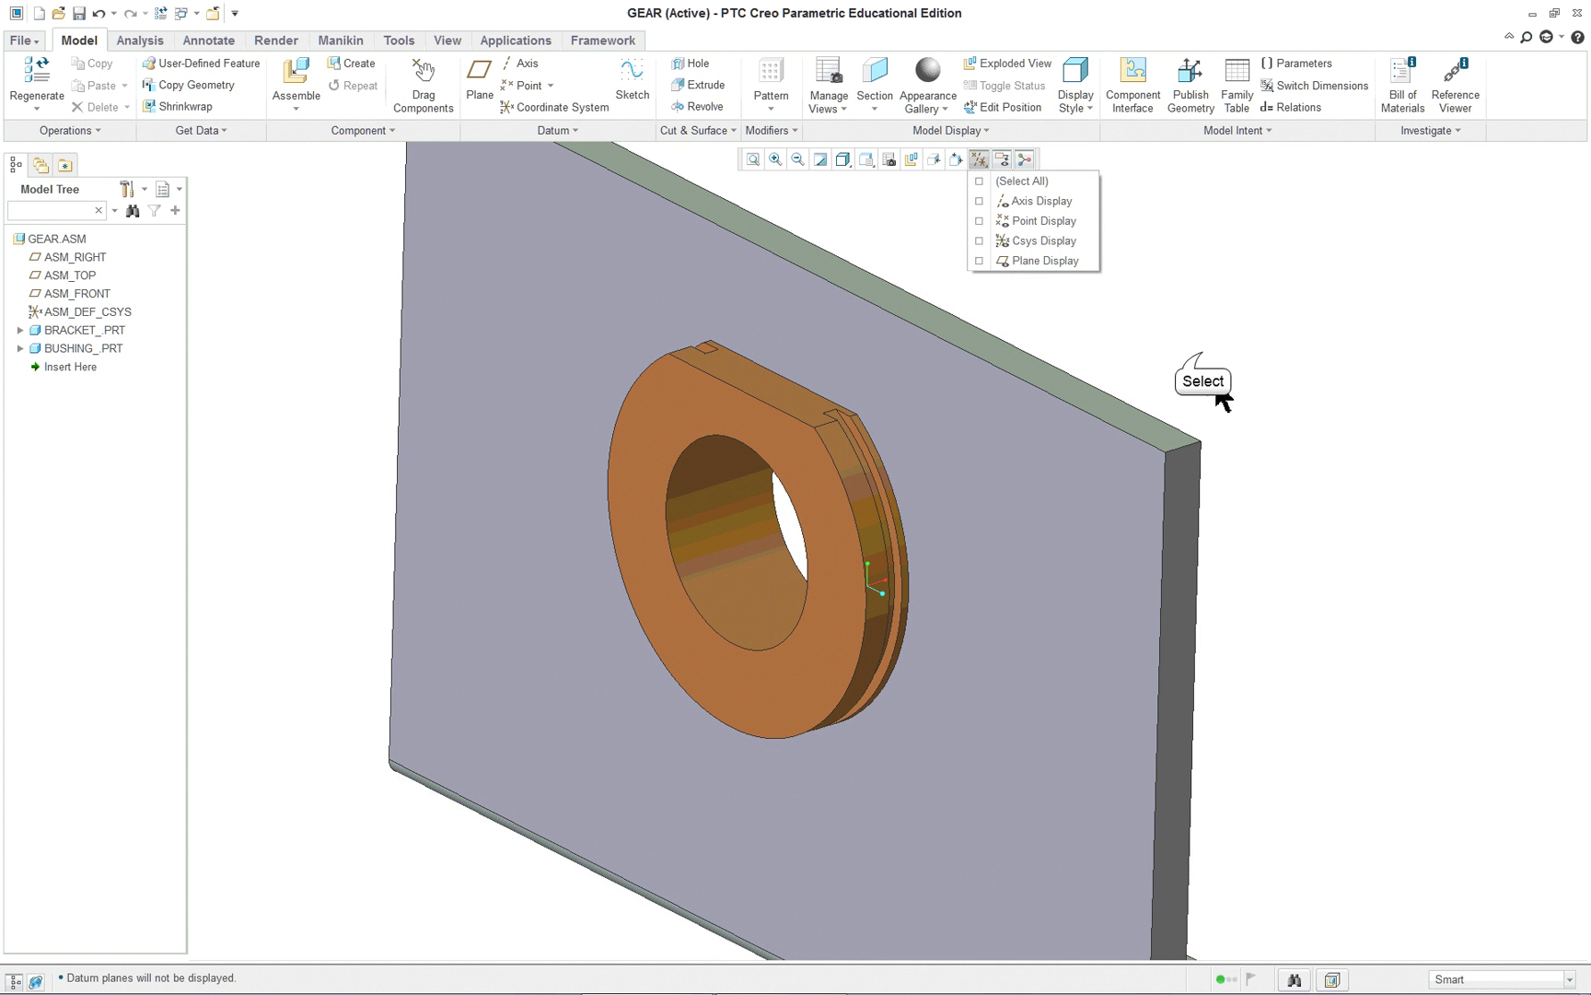
left_click(1203, 354)
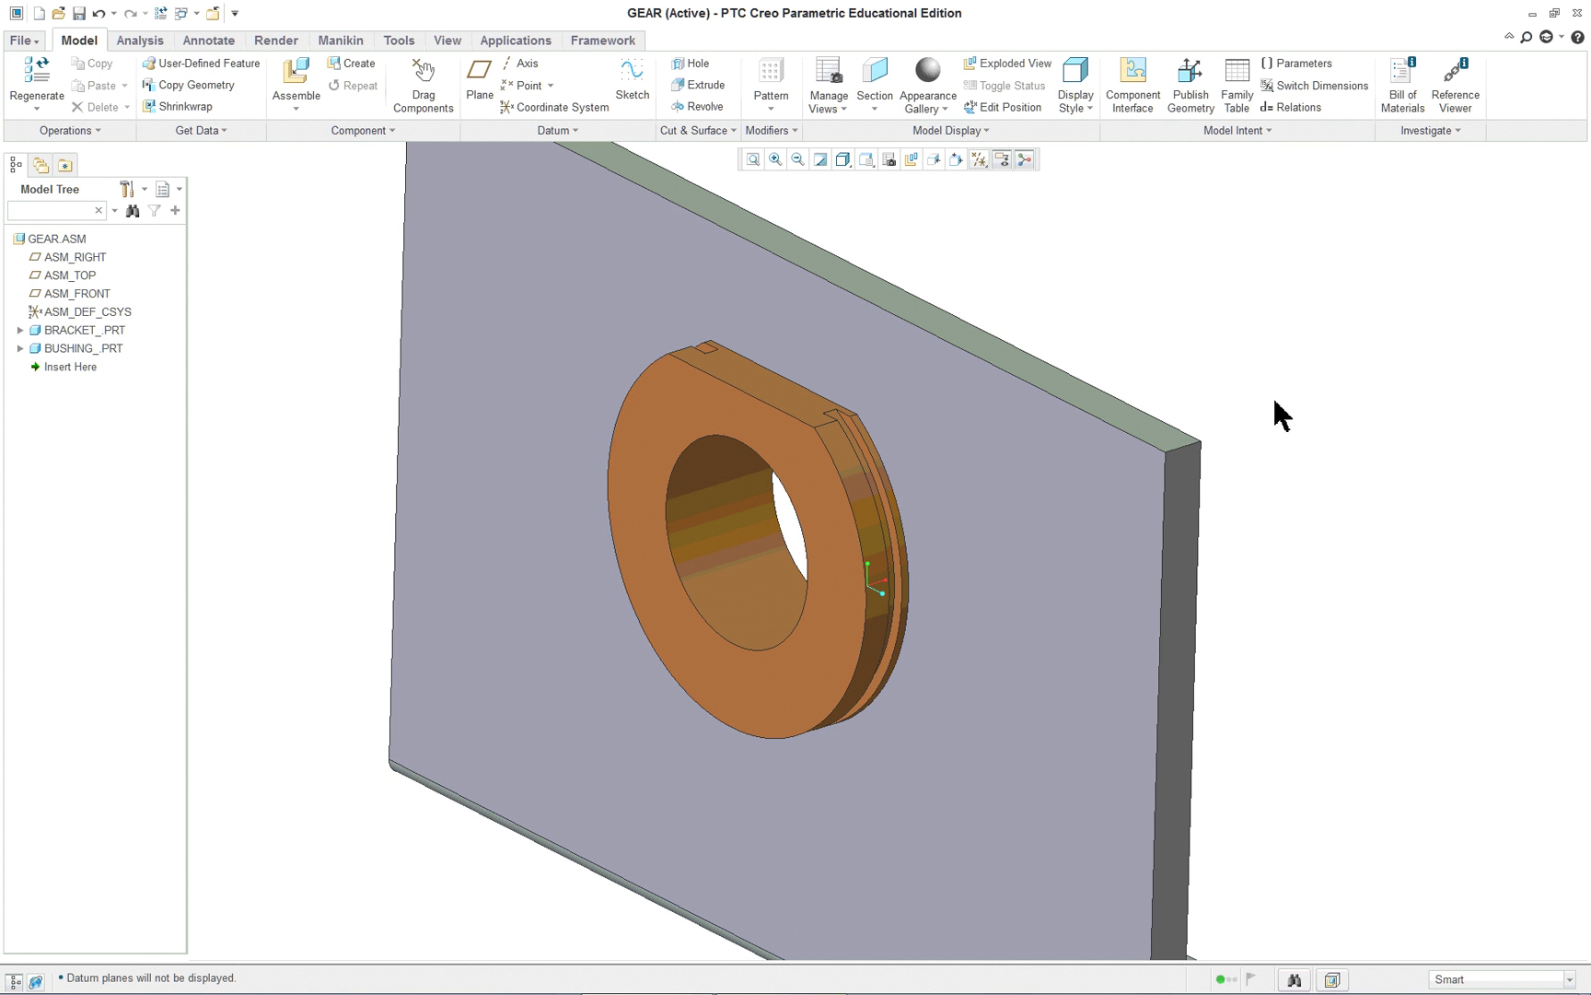
scroll(1261, 406, "up", 2)
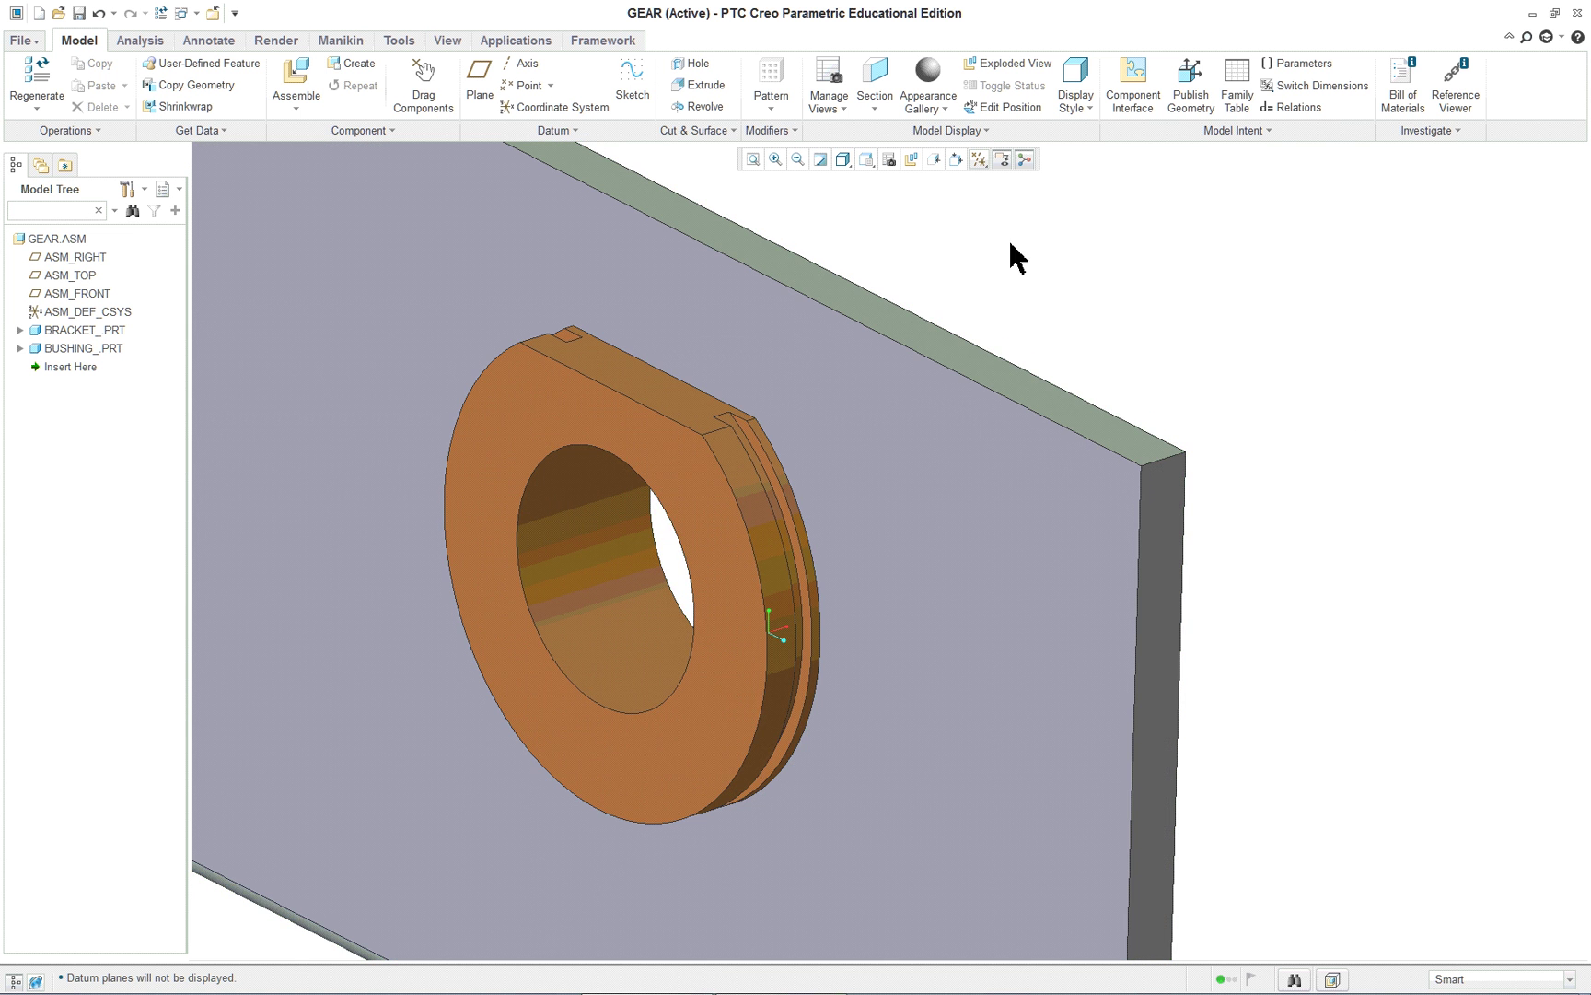
Assemble the ring_.prt component from the GEAR_Parts folder into the assembly.
left_click(296, 77)
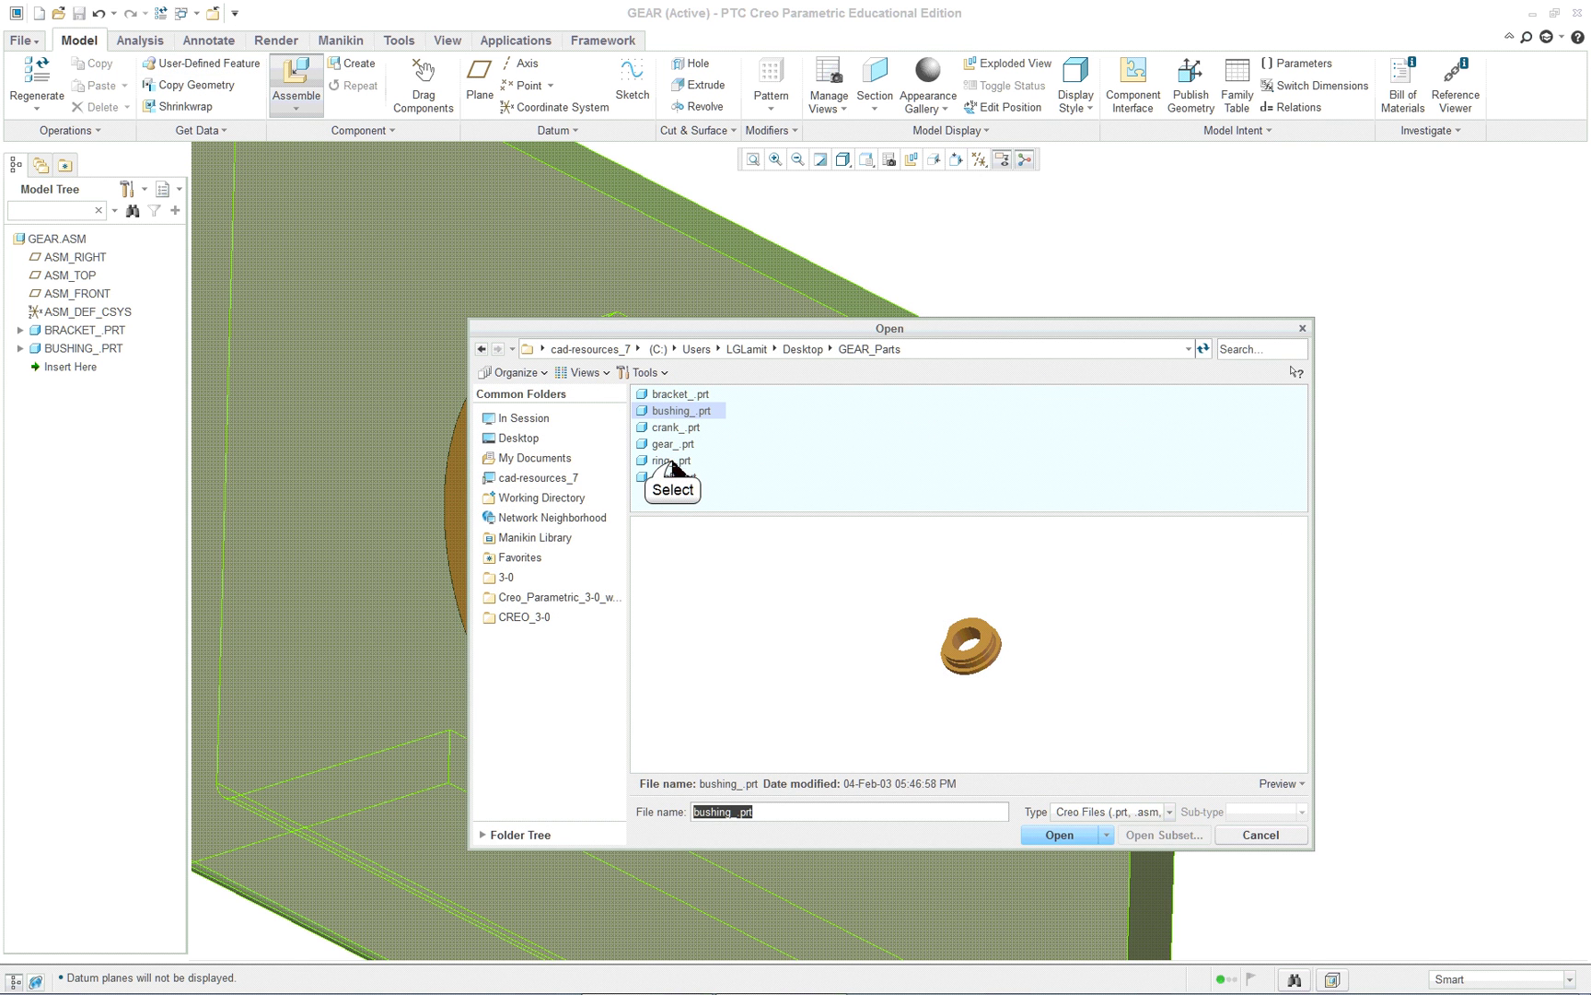
left_click(673, 460)
left_click(1070, 836)
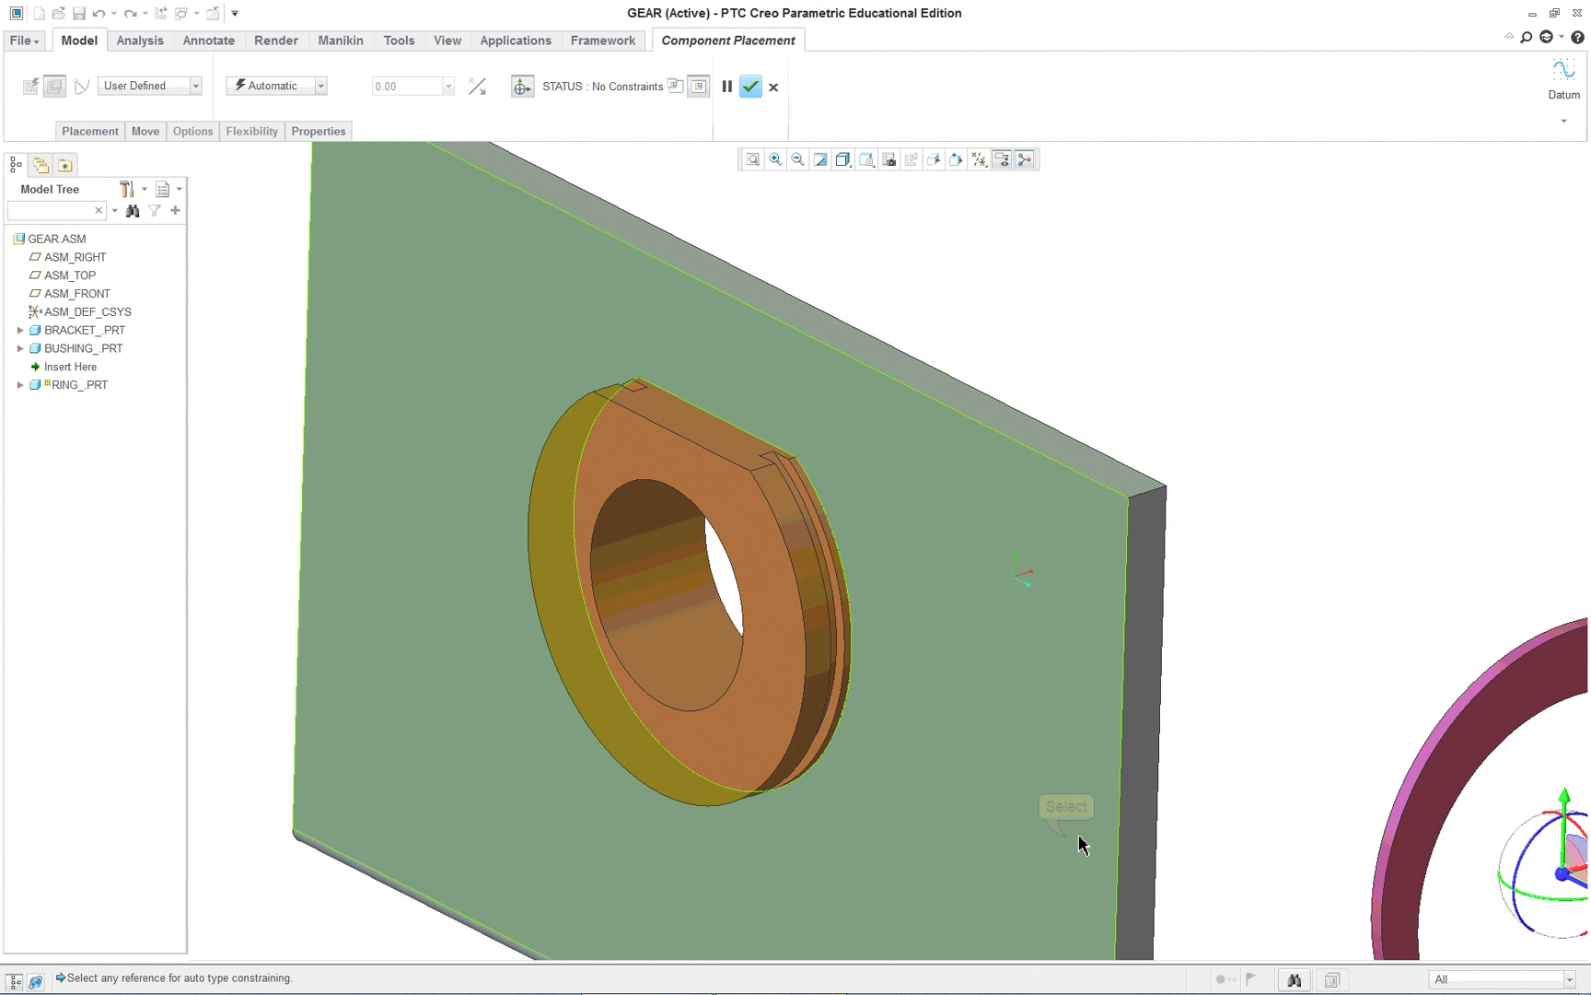
Make the ring's inner cylindrical surface coincident with the cylindrical surface of the bushing's groove.
scroll(1215, 741, "down", 2)
scroll(1405, 804, "up", 4)
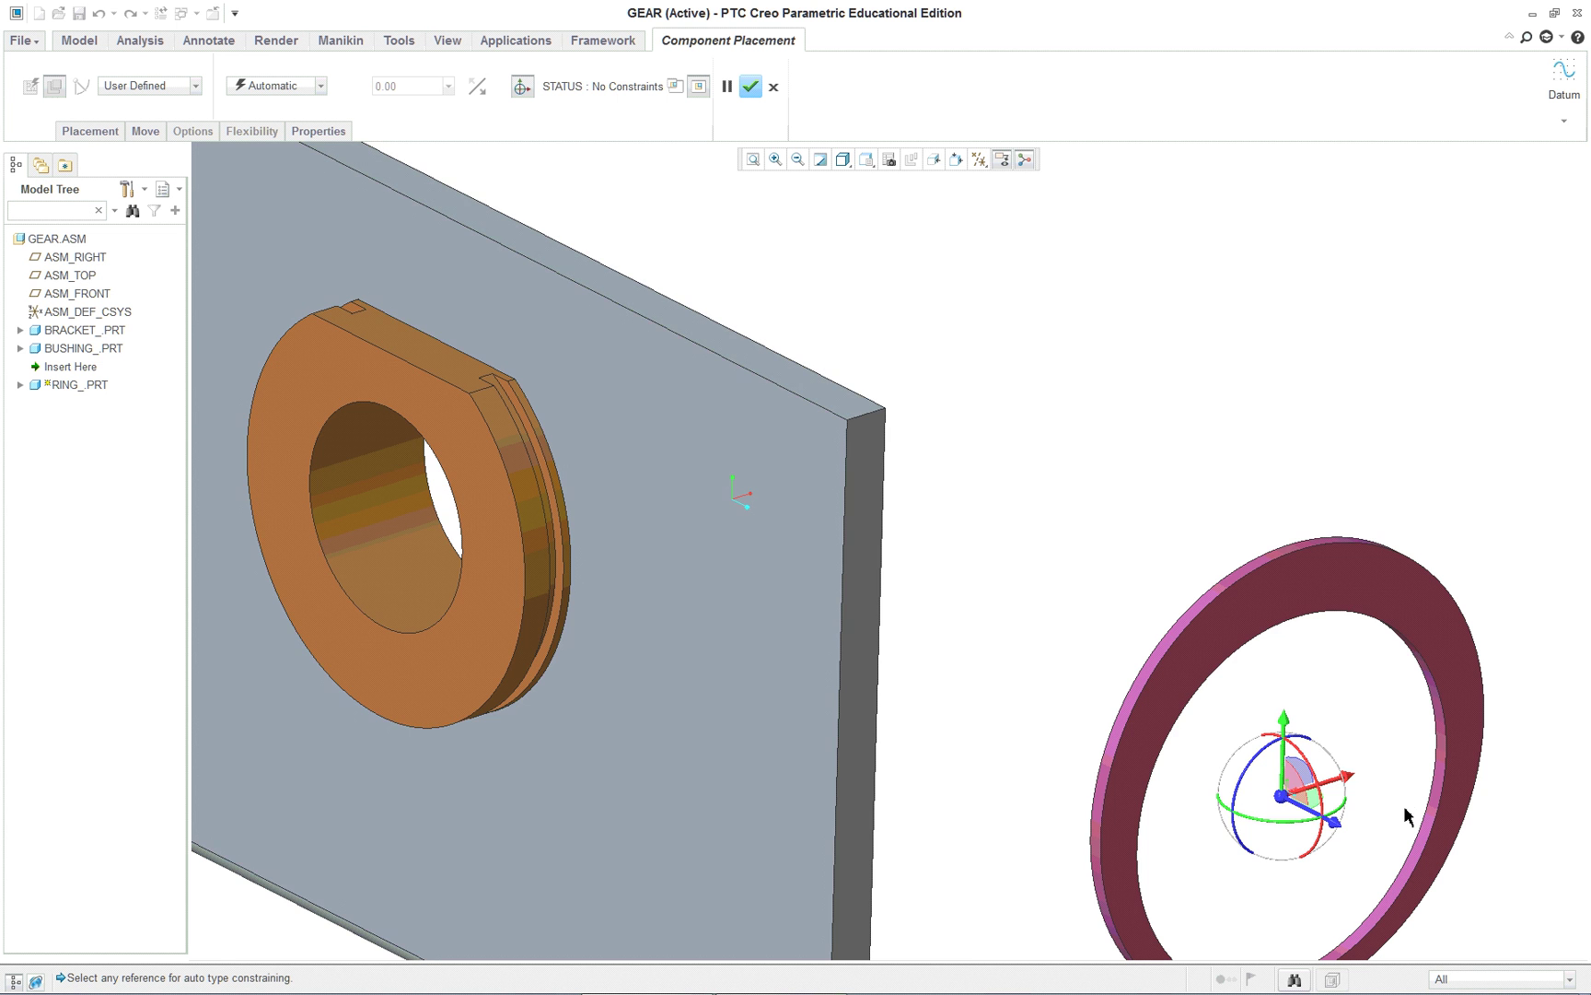
scroll(1437, 751, "up", 5)
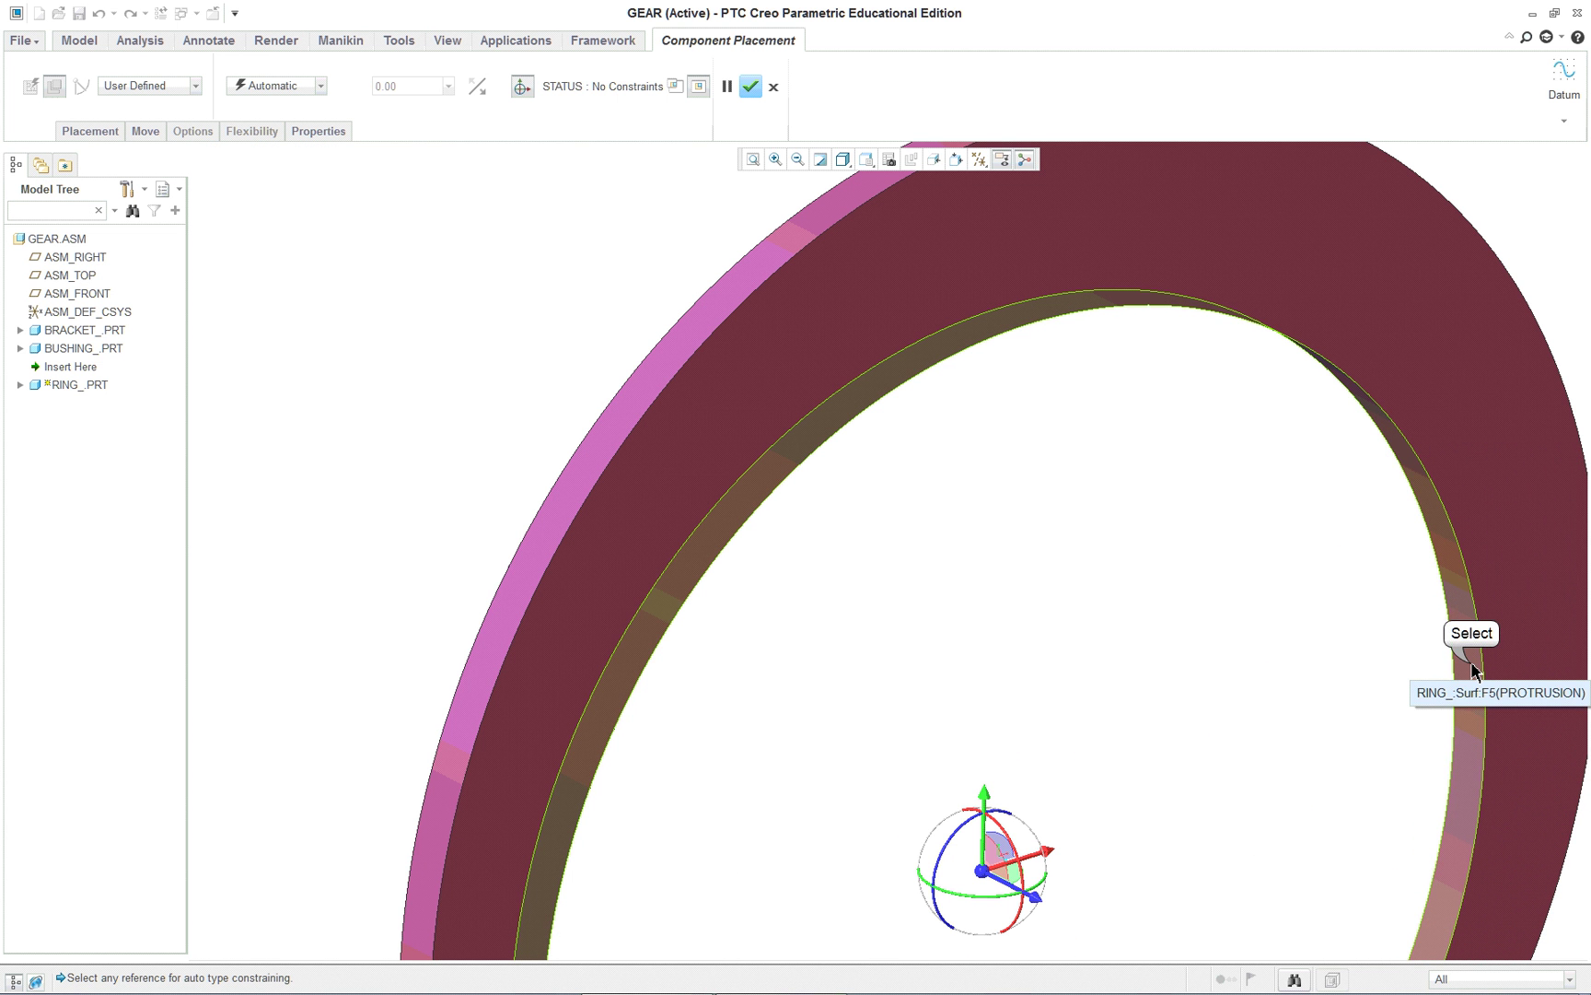
left_click(1471, 670)
scroll(1165, 710, "down", 6)
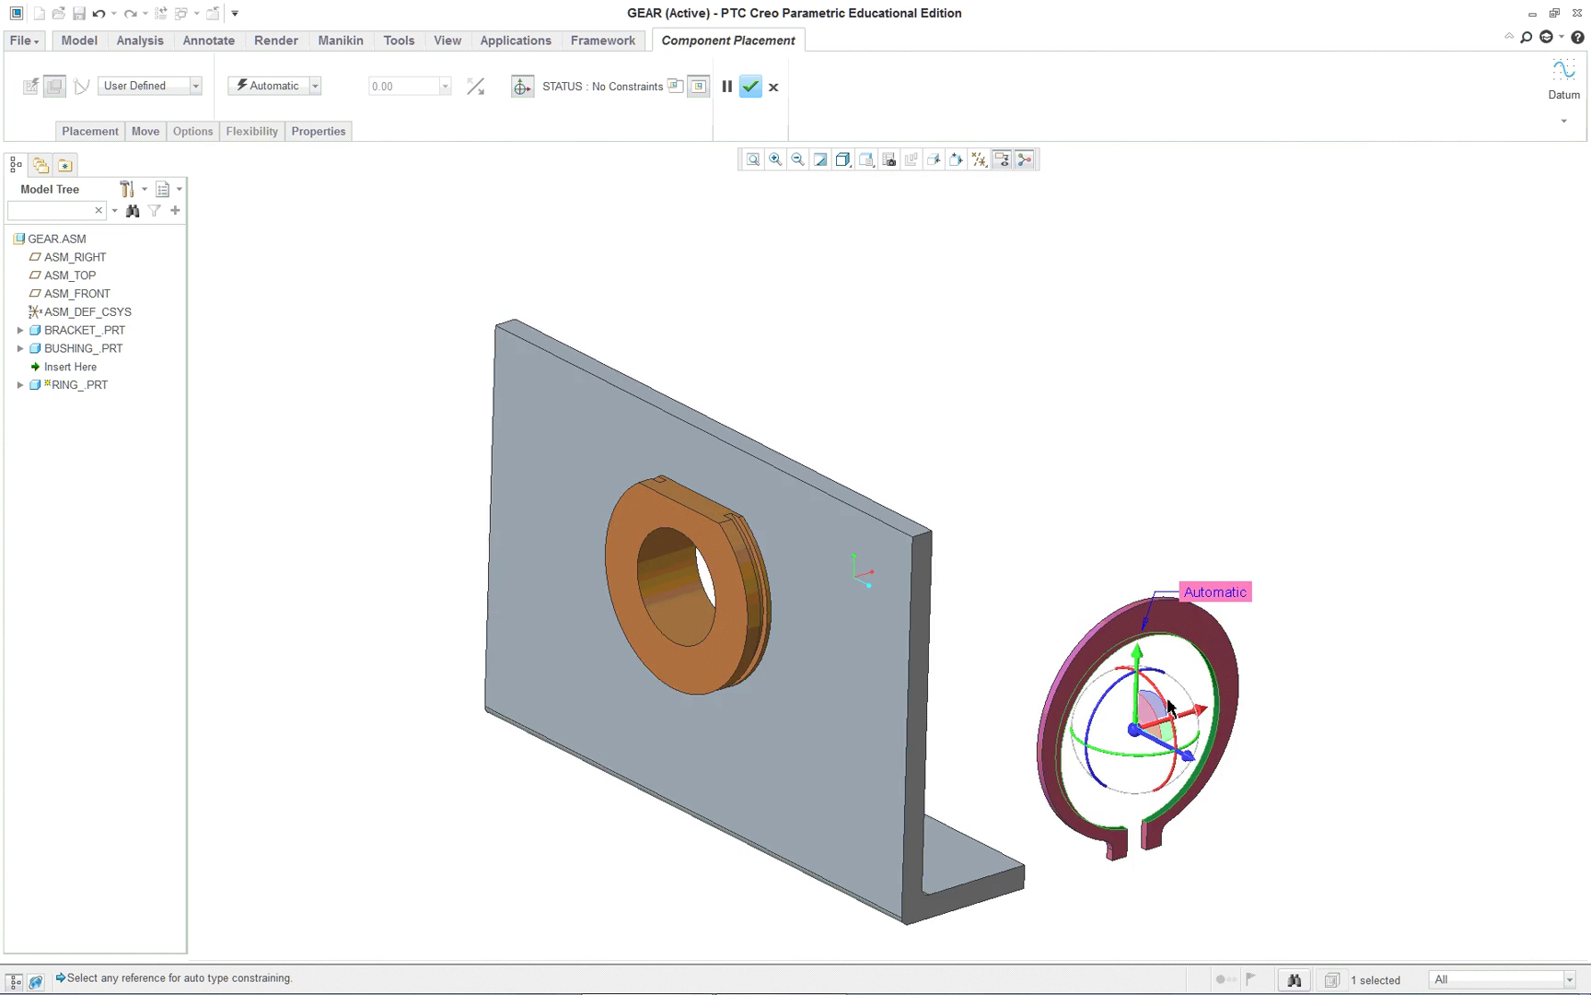
scroll(887, 554, "up", 8)
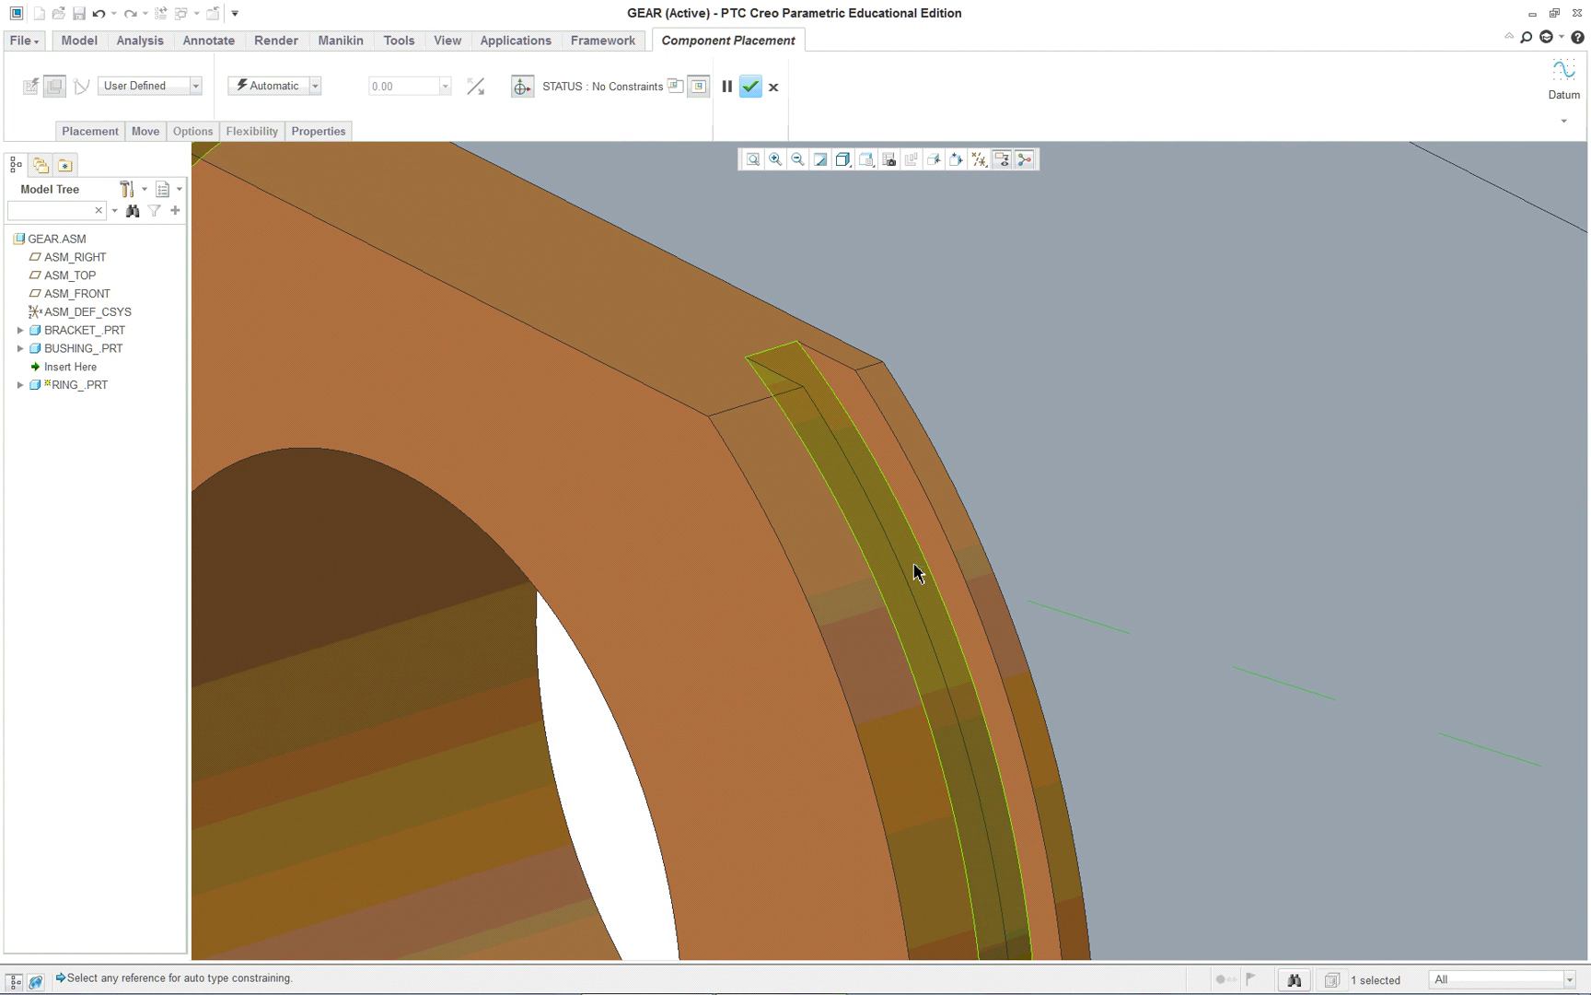
left_click(783, 367)
scroll(845, 408, "down", 10)
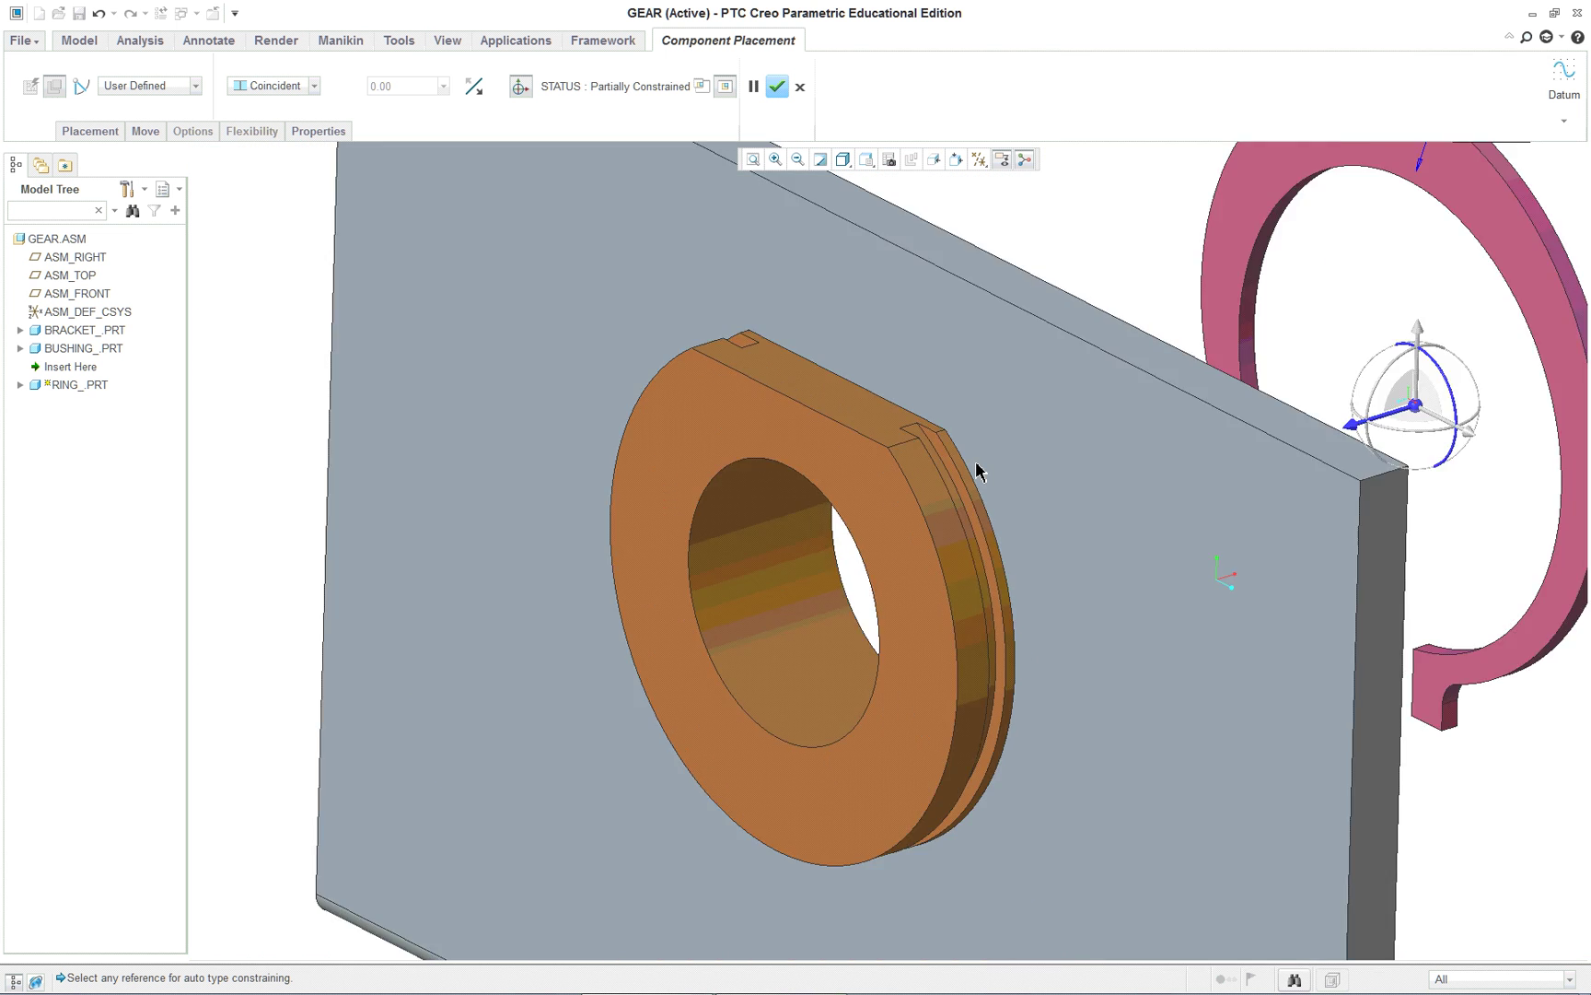
Make the ring's flat face coincident with the side face of the bushing's groove and flip the ring's orientation.
scroll(1050, 441, "up", 5)
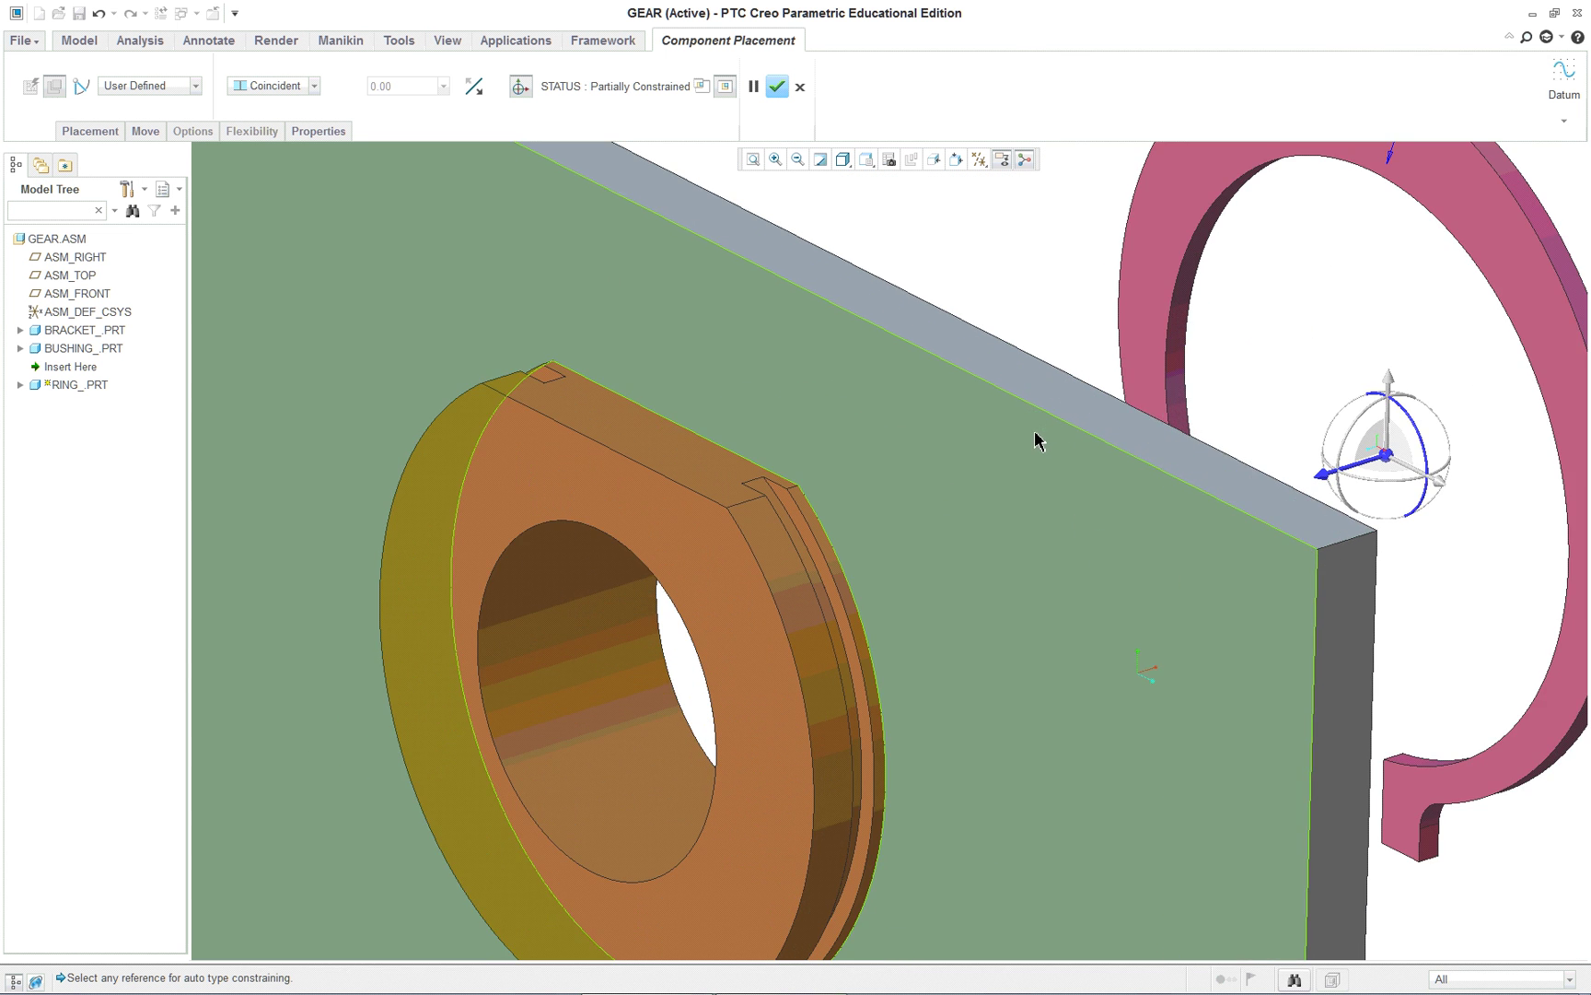
scroll(1151, 350, "down", 4)
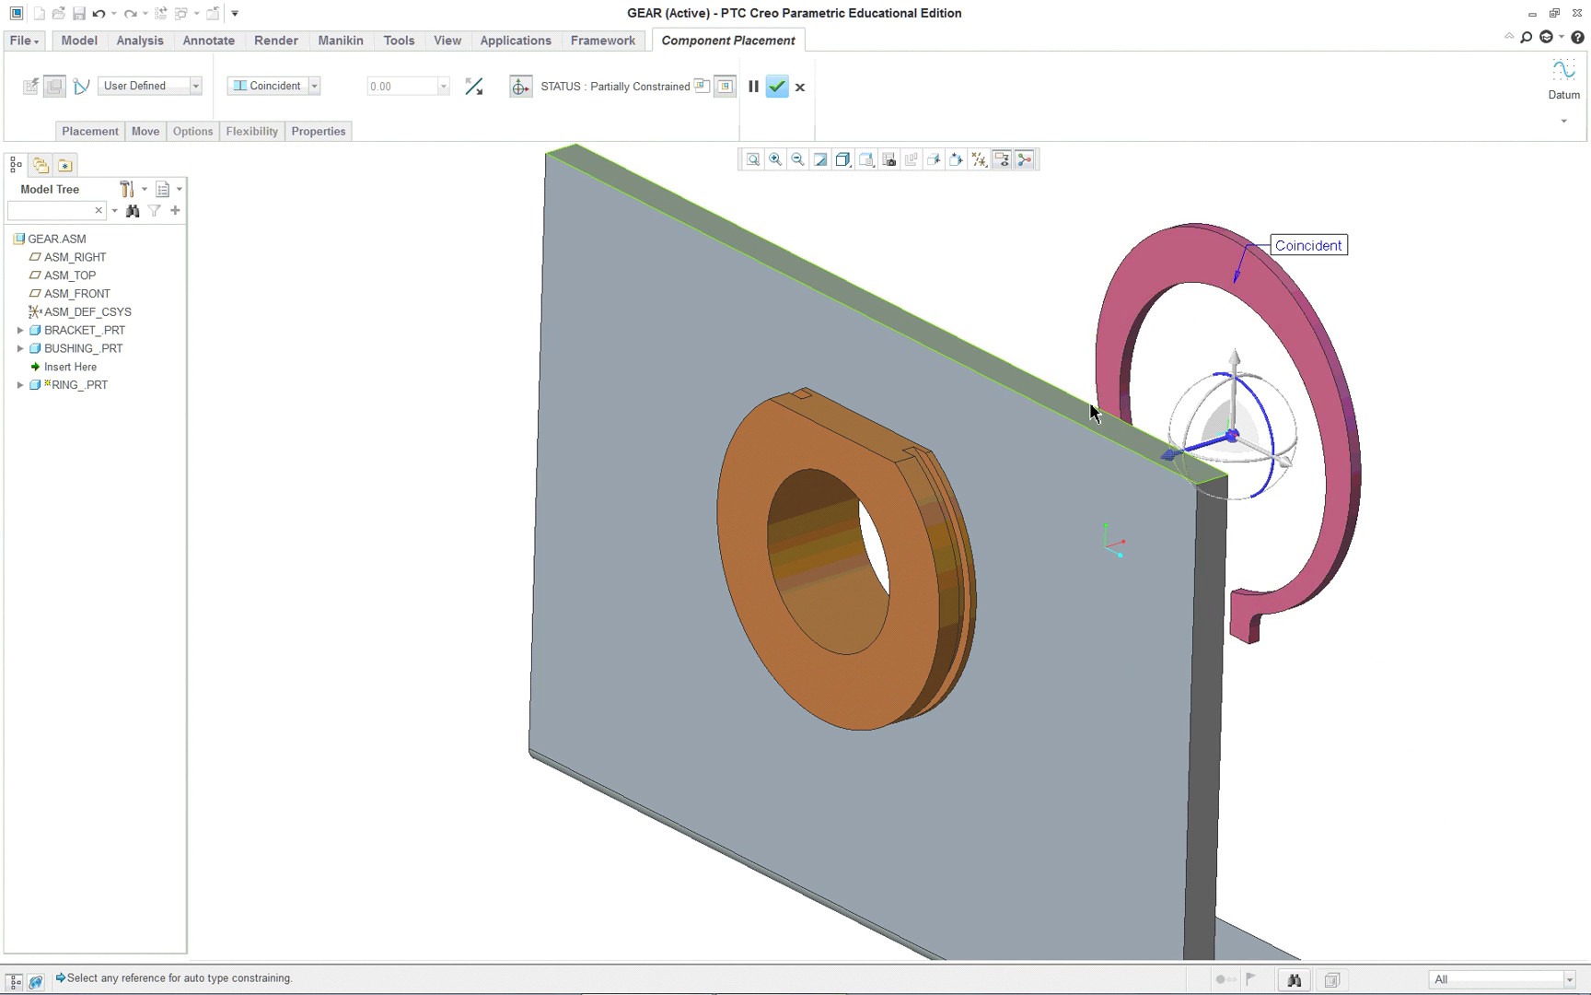
left_click(1198, 265)
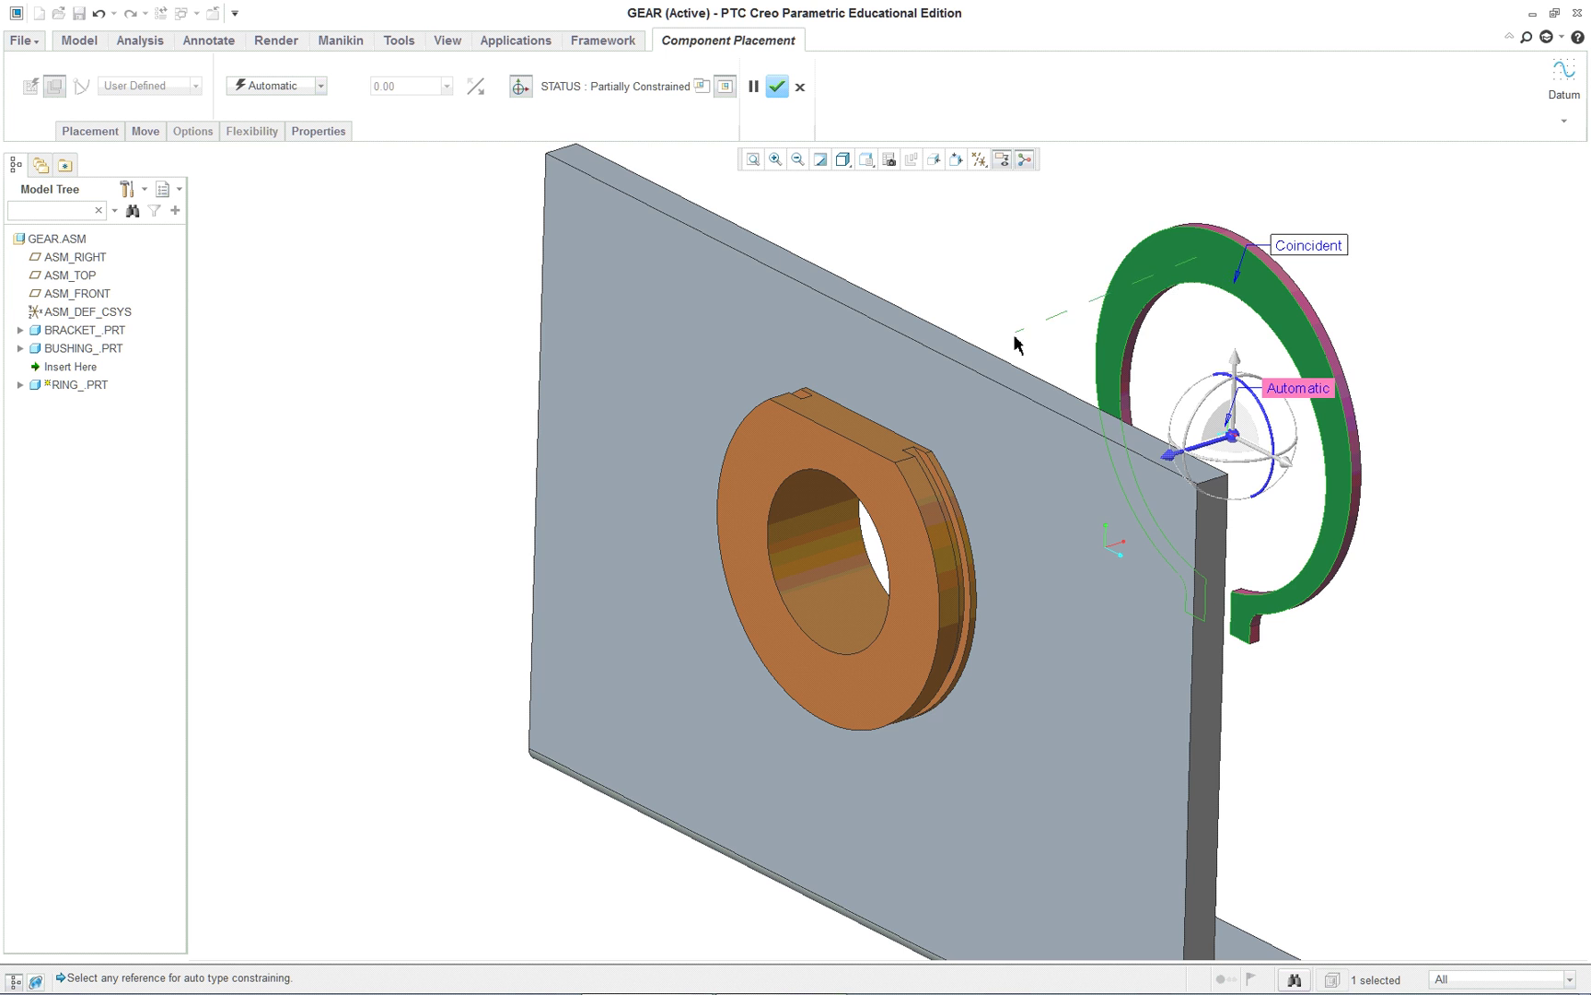
scroll(893, 540, "up", 3)
scroll(893, 541, "up", 3)
scroll(1066, 355, "up", 4)
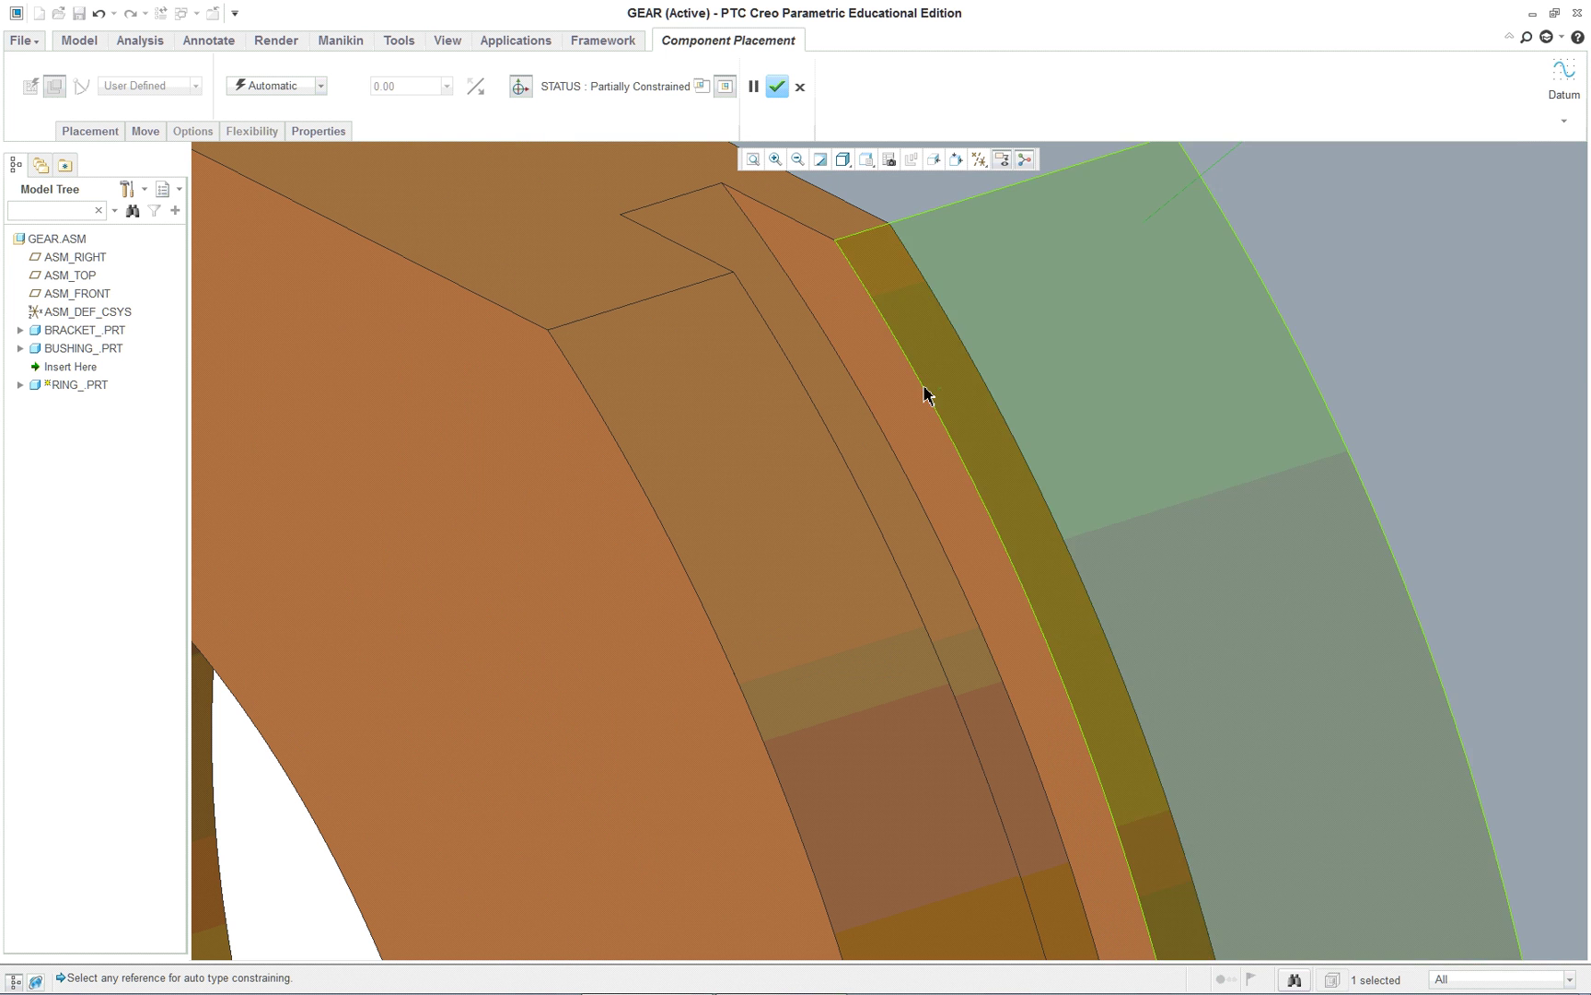
left_click(866, 337)
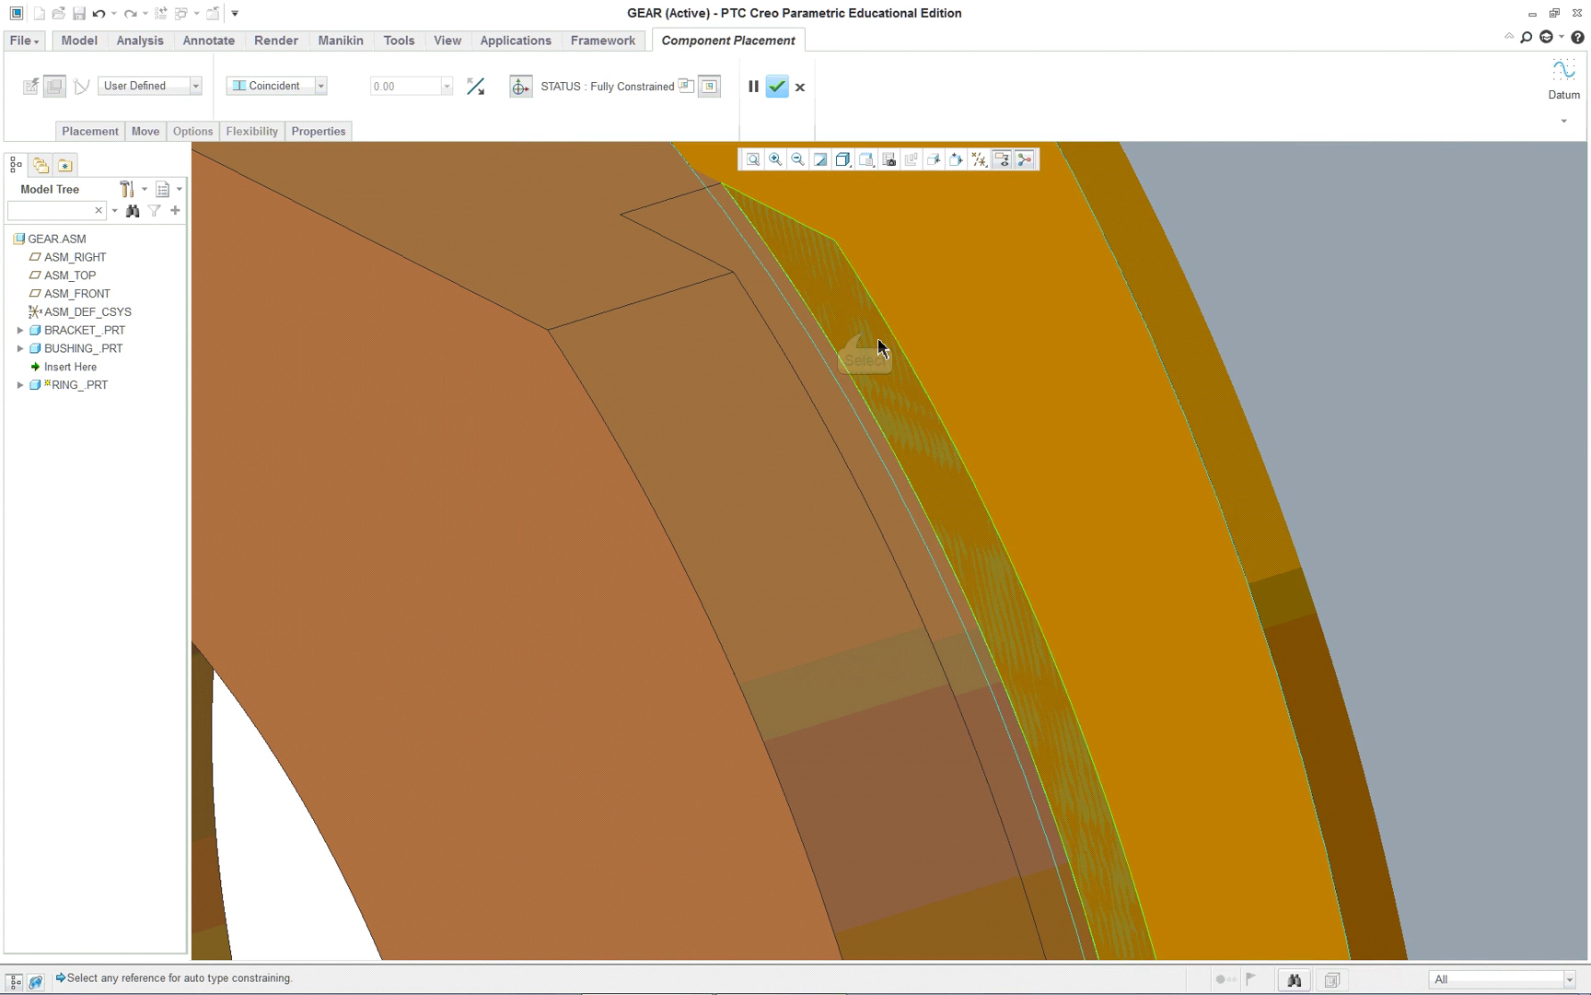
scroll(974, 433, "down", 3)
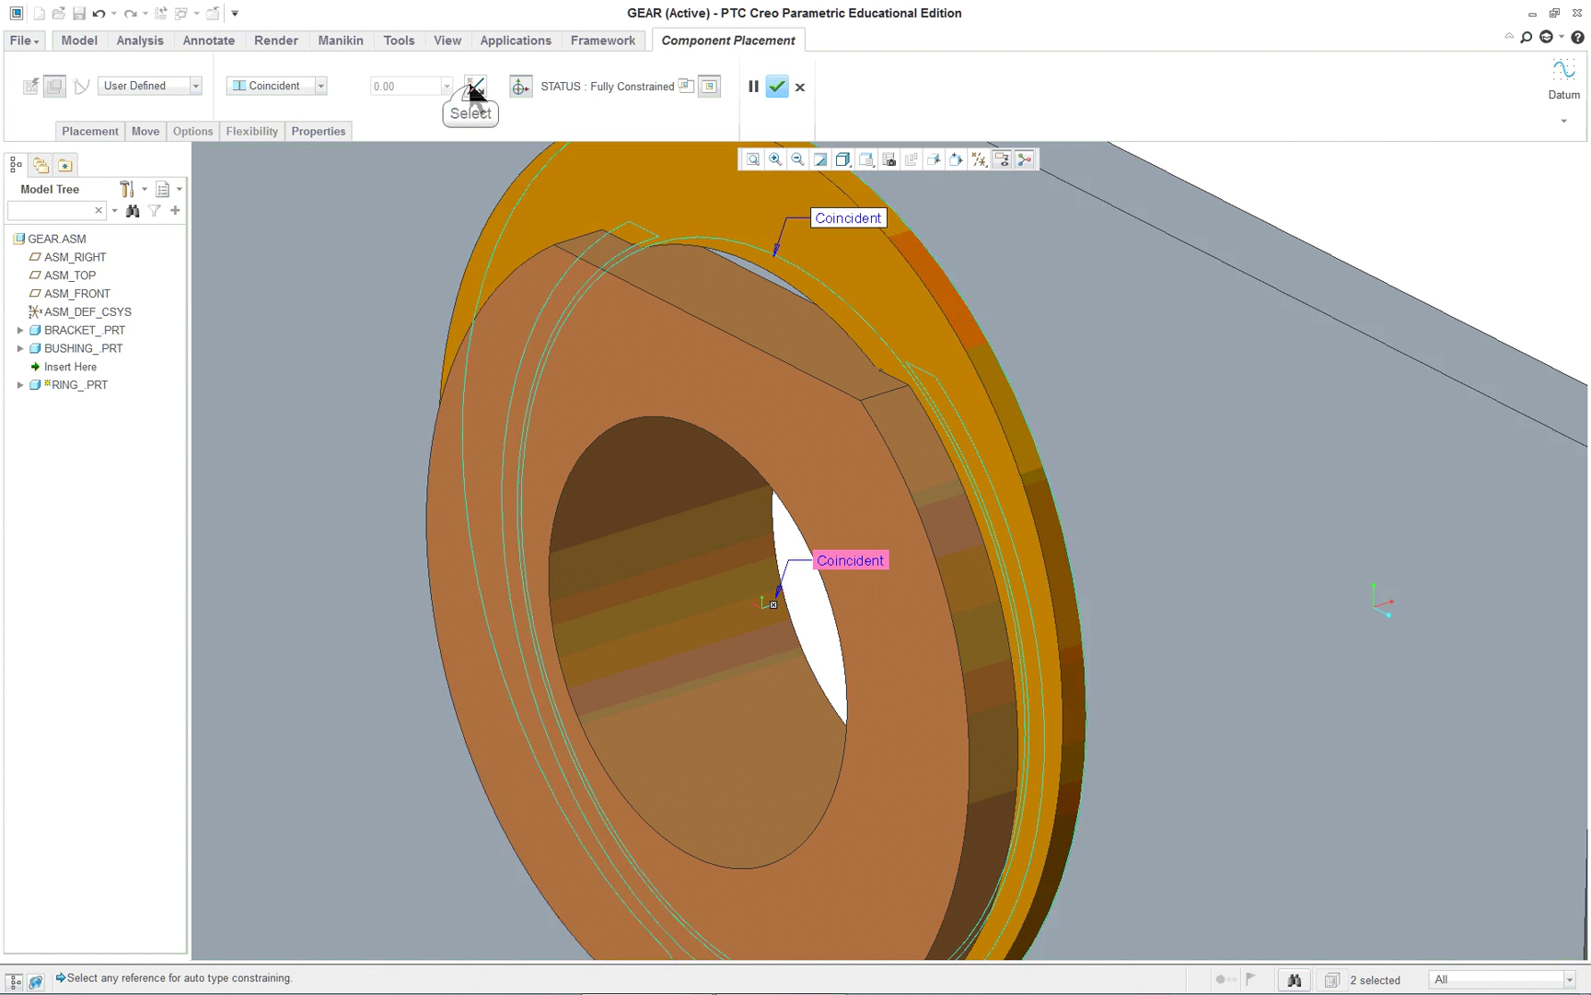
scroll(774, 461, "down", 3)
Add a new constraint between the bracket's L-shaped end face and the end face of one of the ring's tabs.
middle_click_drag(737, 460, 763, 394)
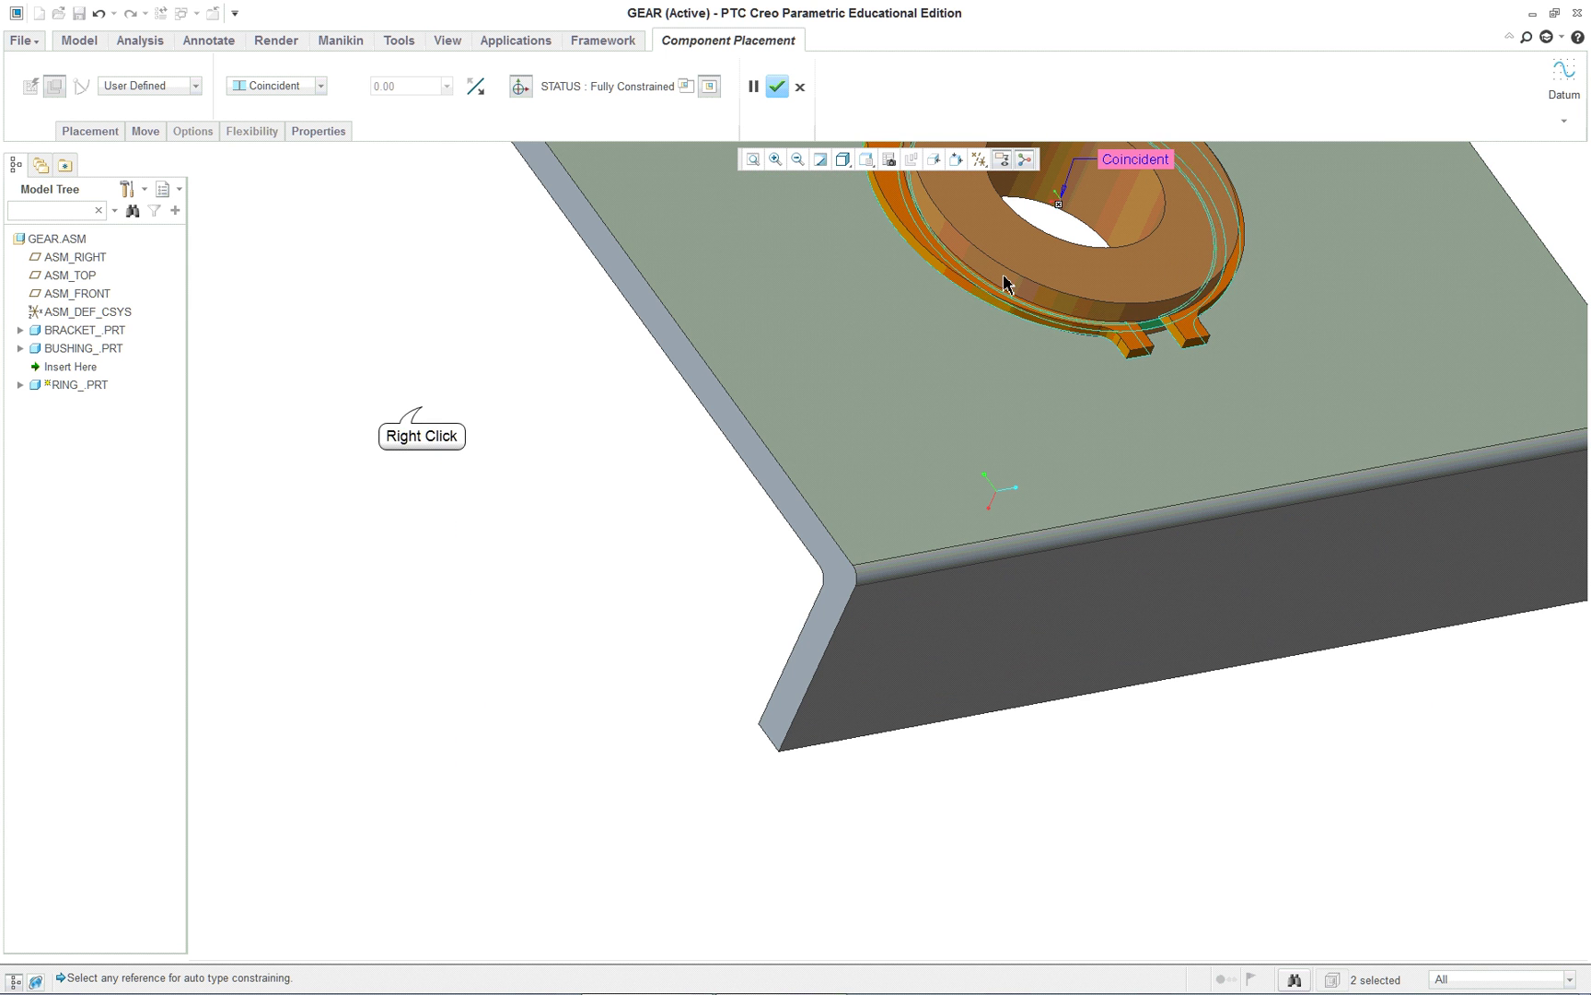
right_click(423, 420)
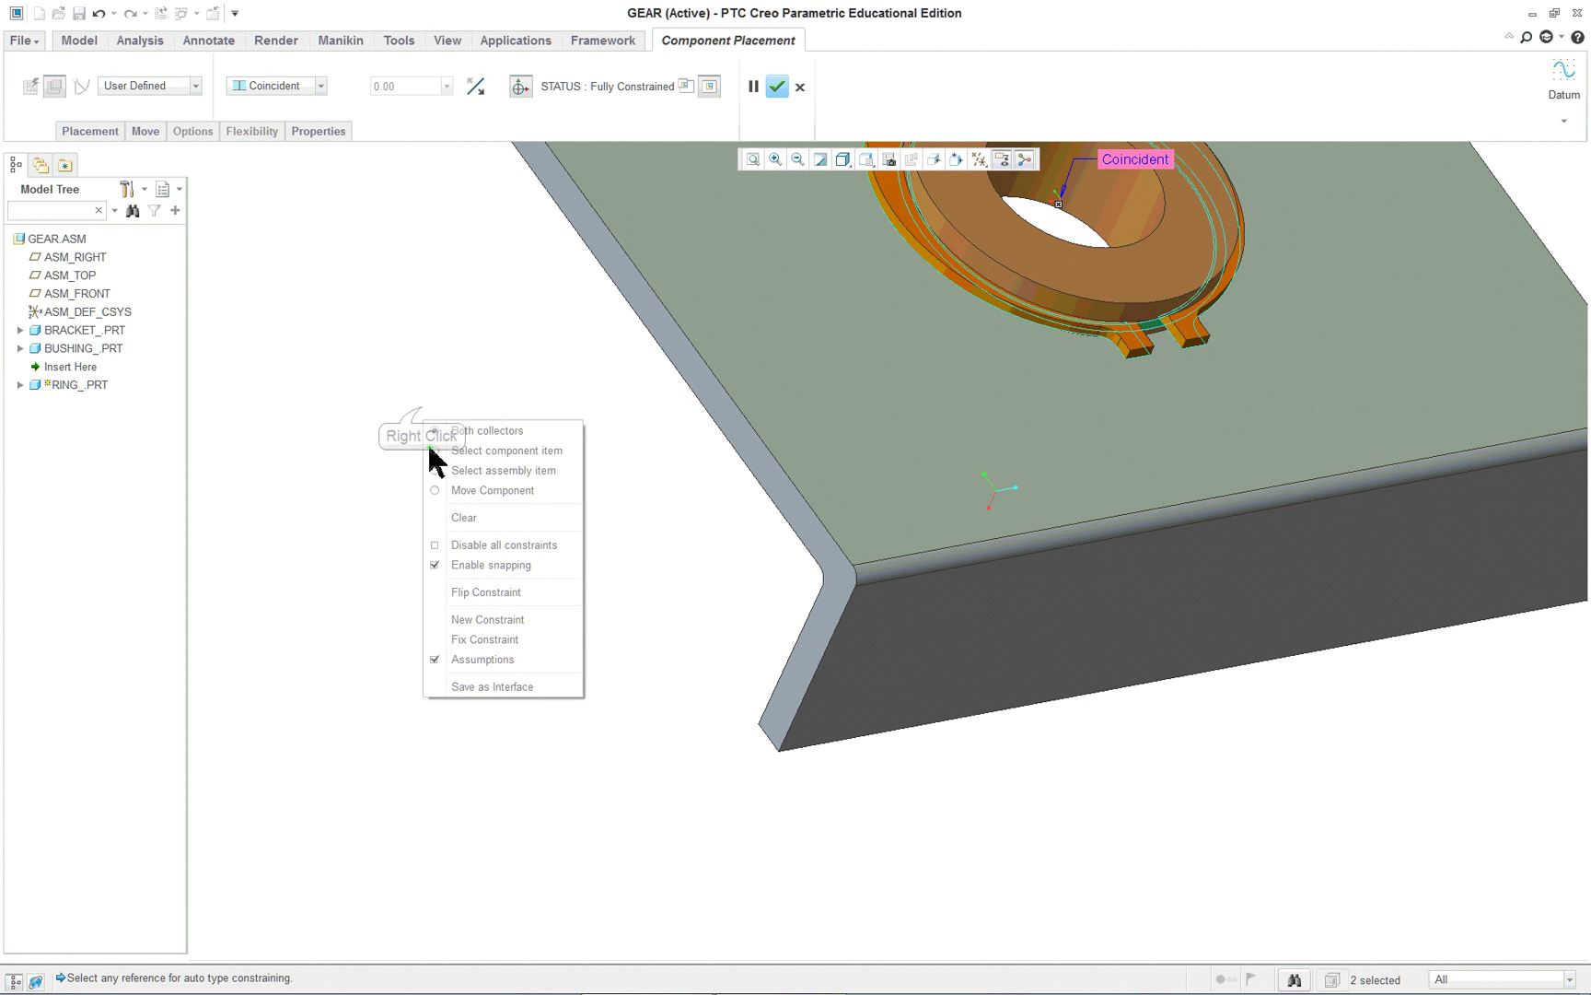
left_click(488, 620)
scroll(1027, 381, "down", 4)
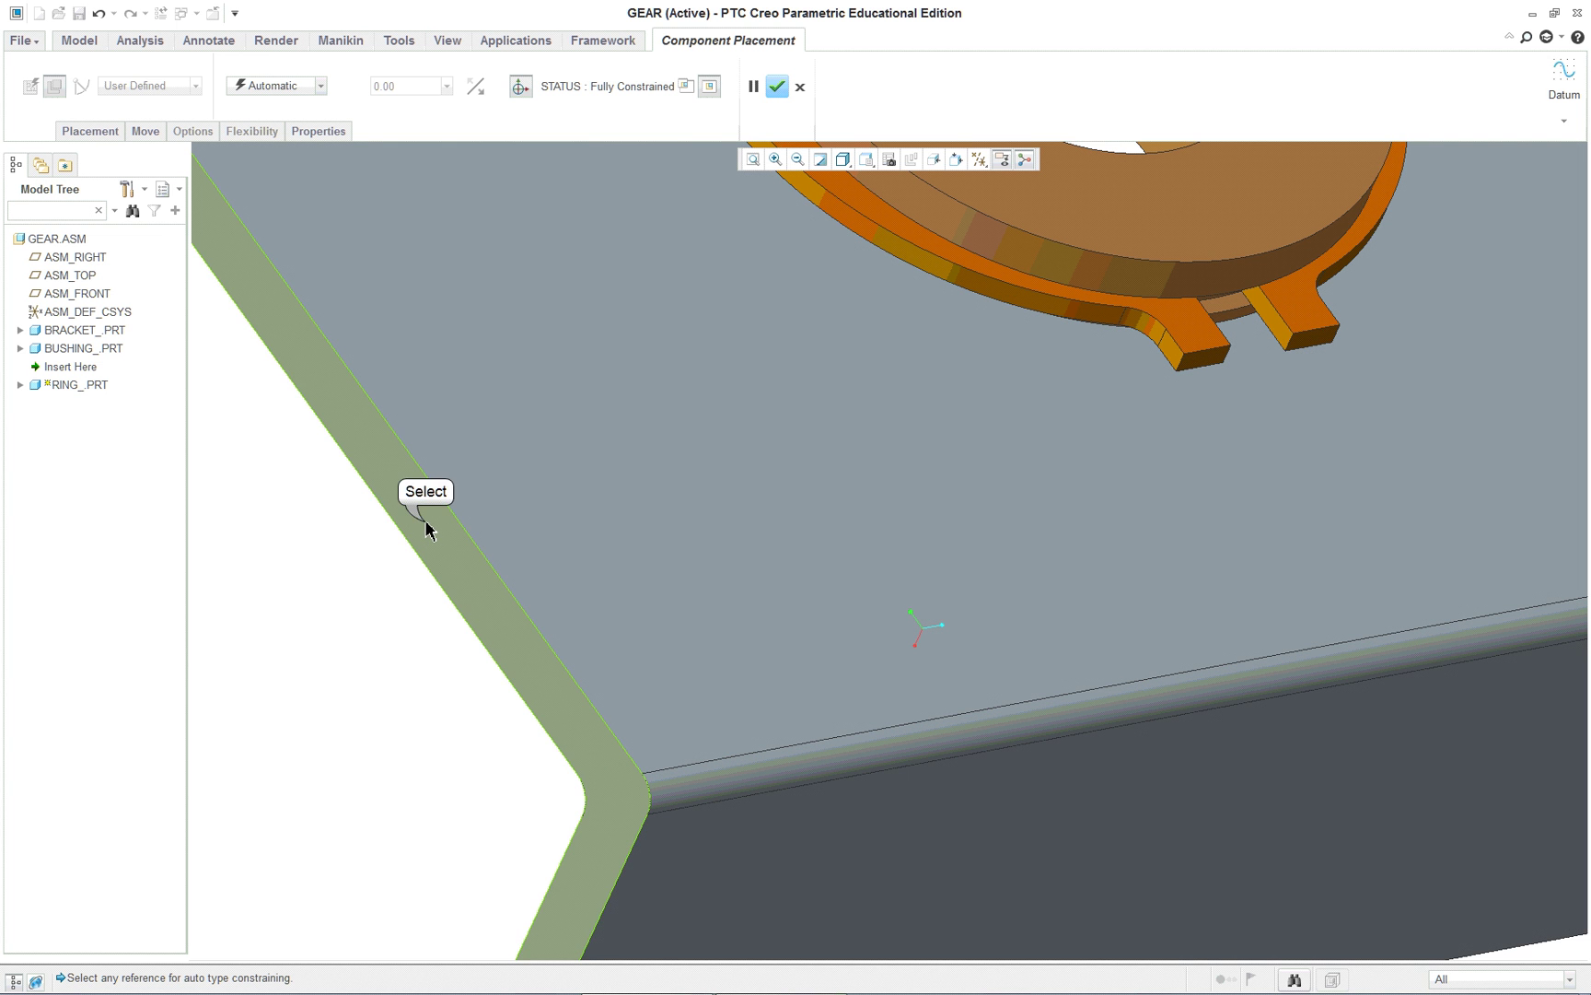
left_click(427, 527)
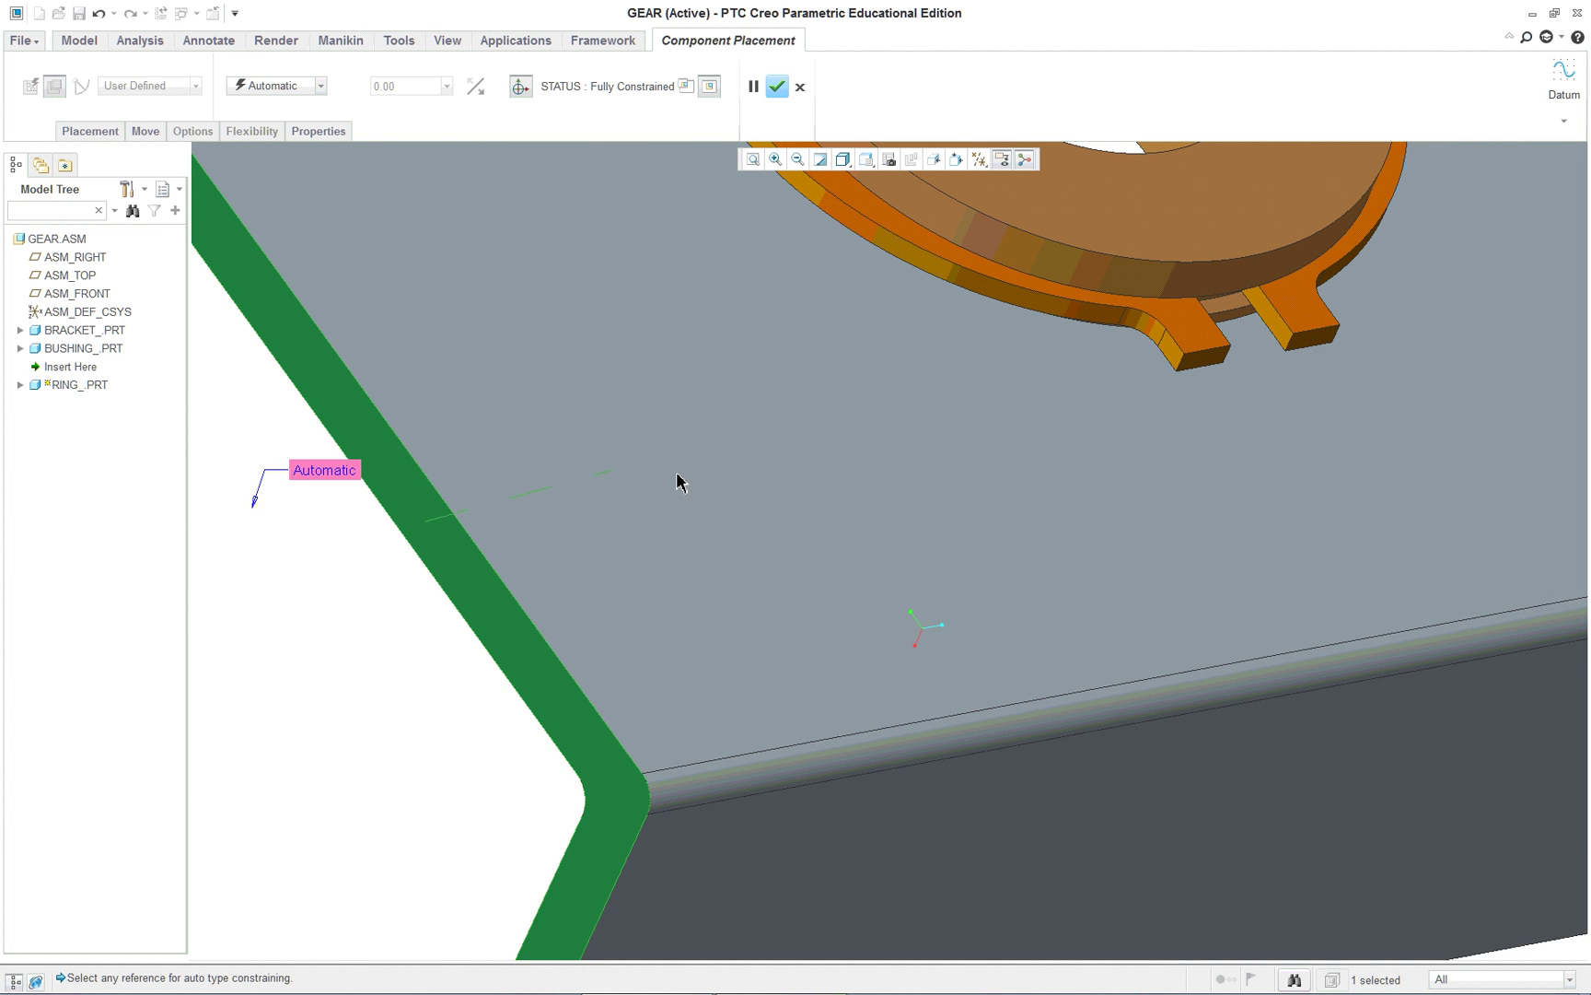
scroll(1290, 317, "down", 4)
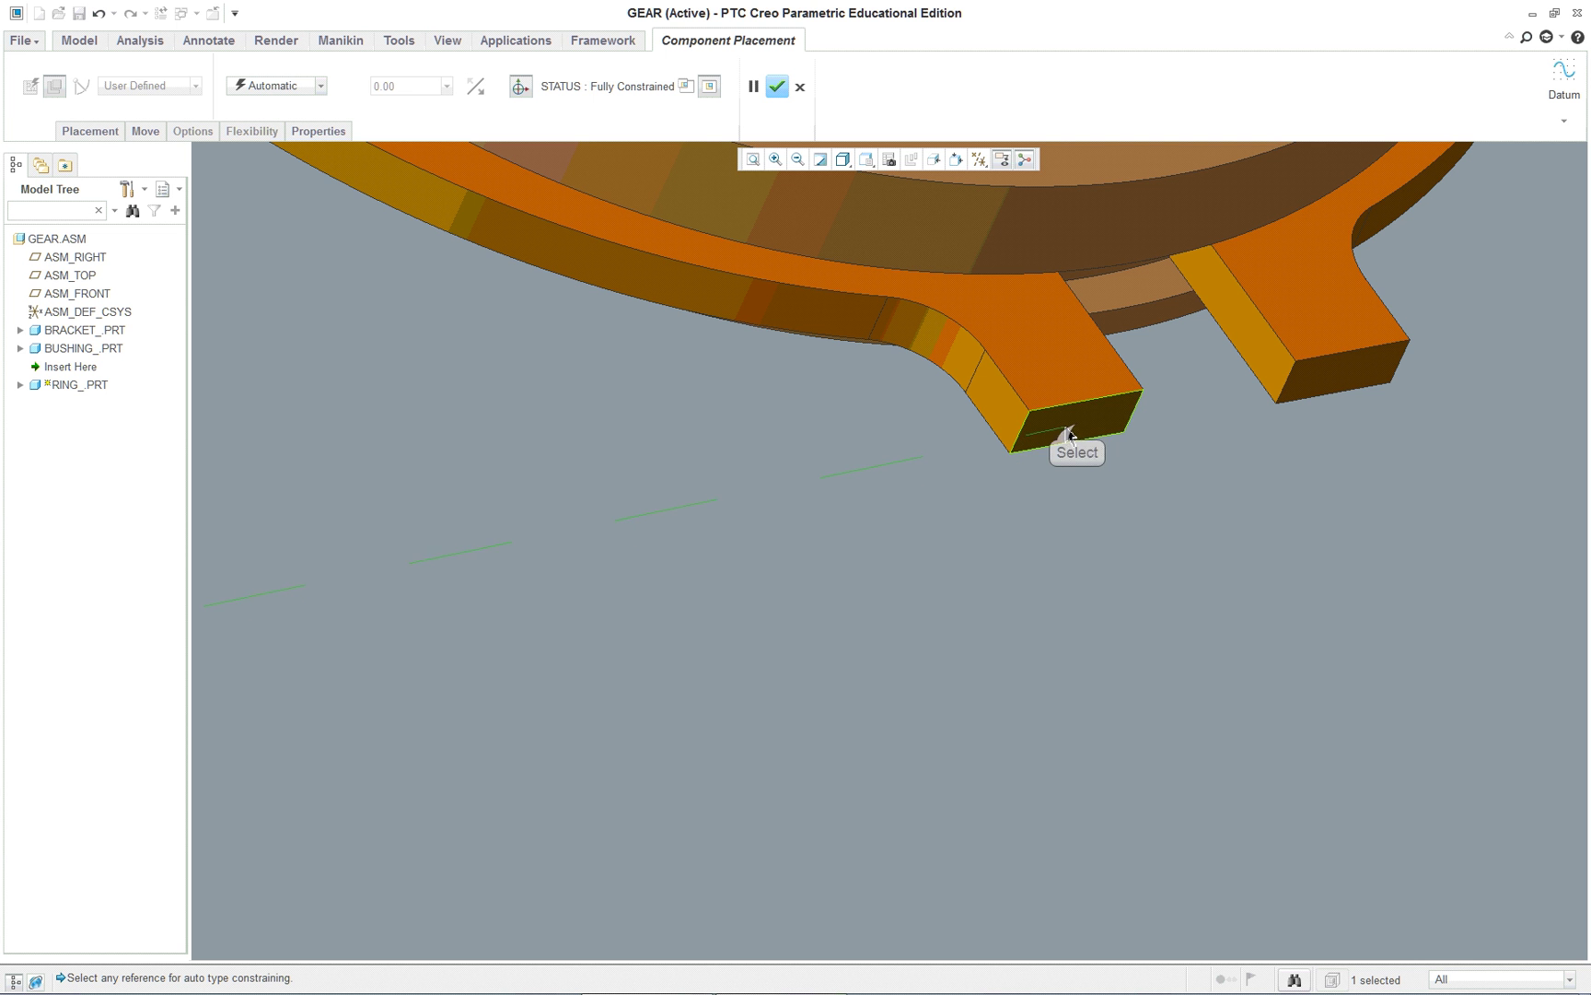
left_click(1078, 430)
scroll(952, 501, "up", 6)
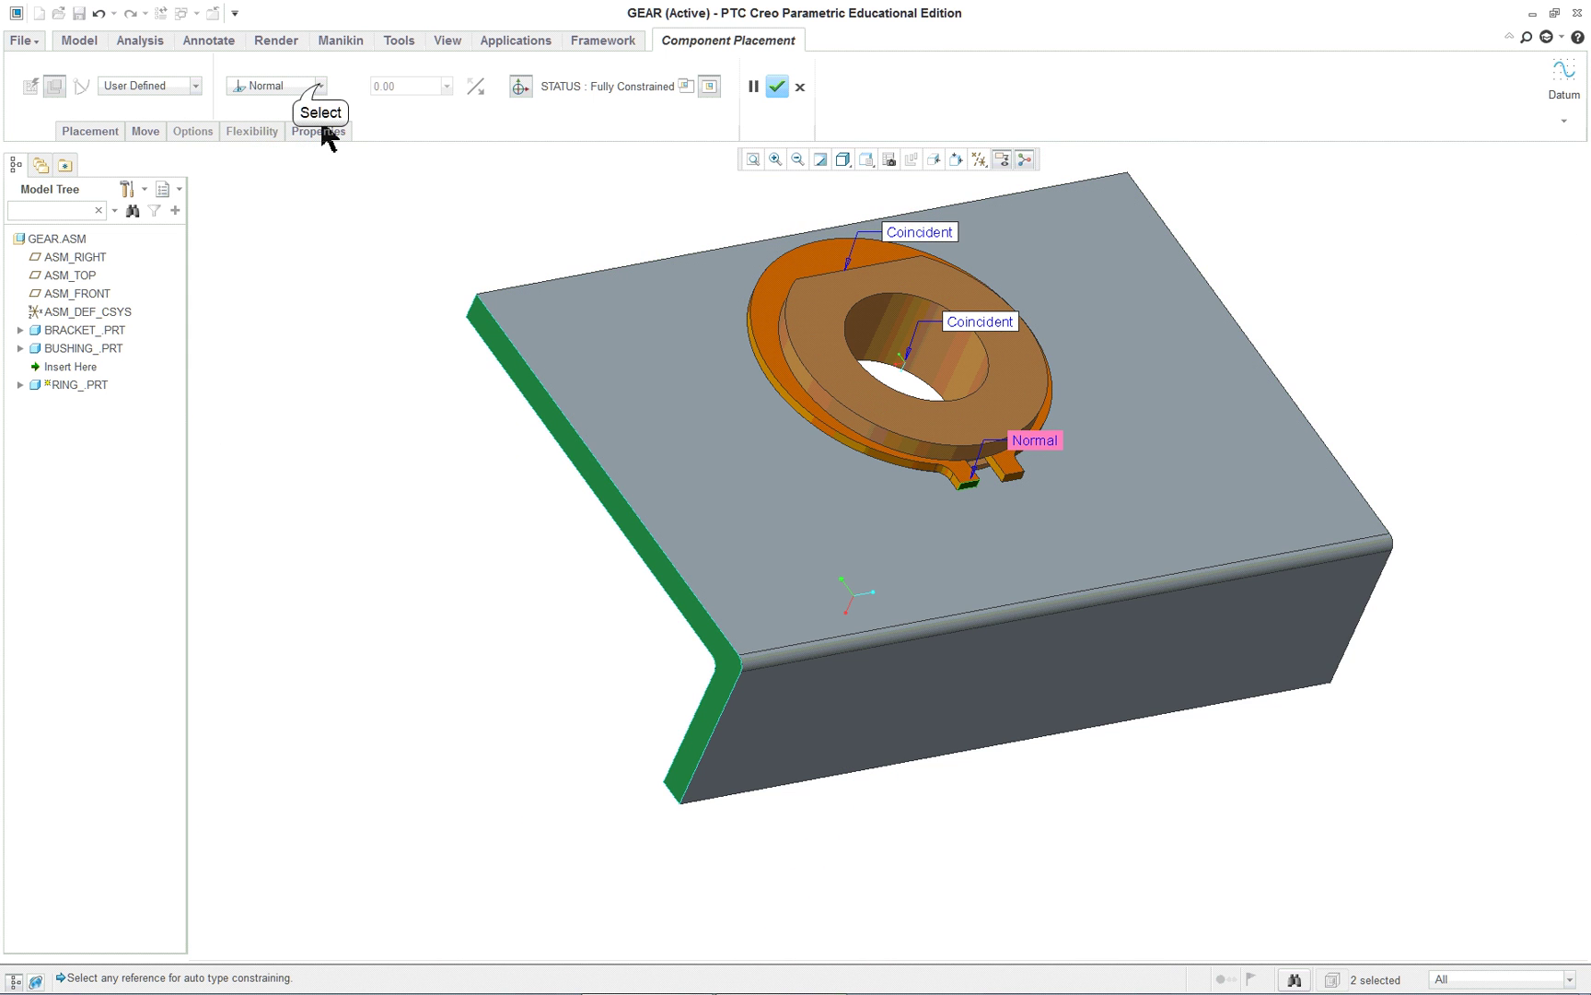
Change the ring tab's constraint to Angle Offset, rotate the ring to 158 degrees, and accept its placement.
left_click(320, 85)
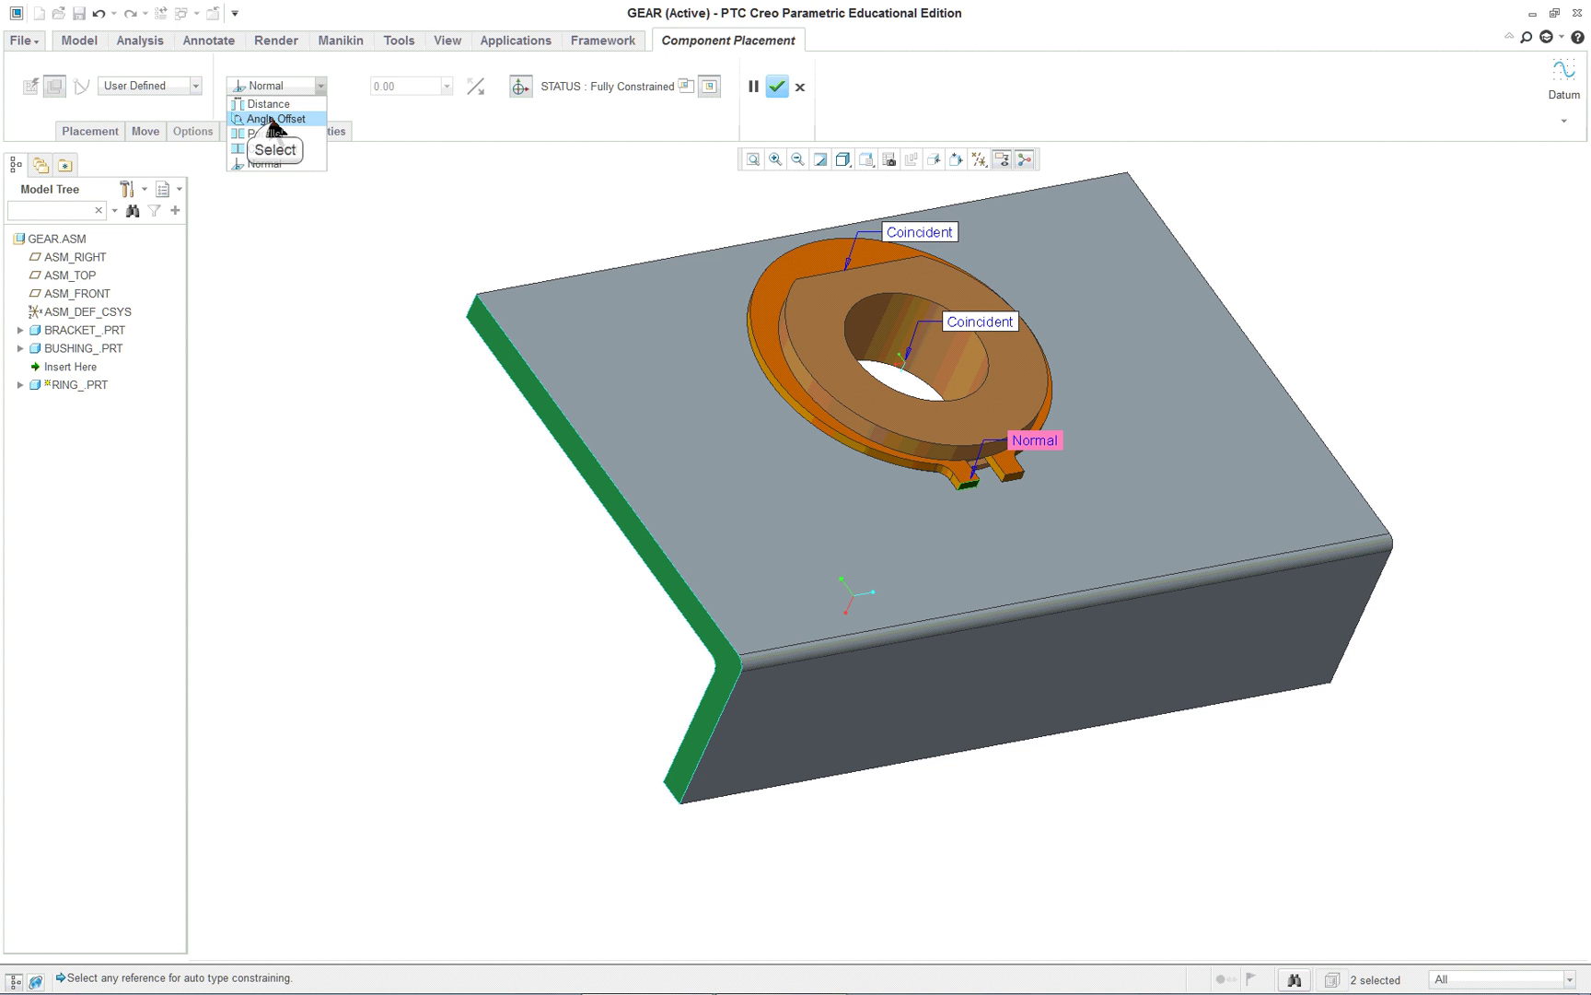
left_click(275, 120)
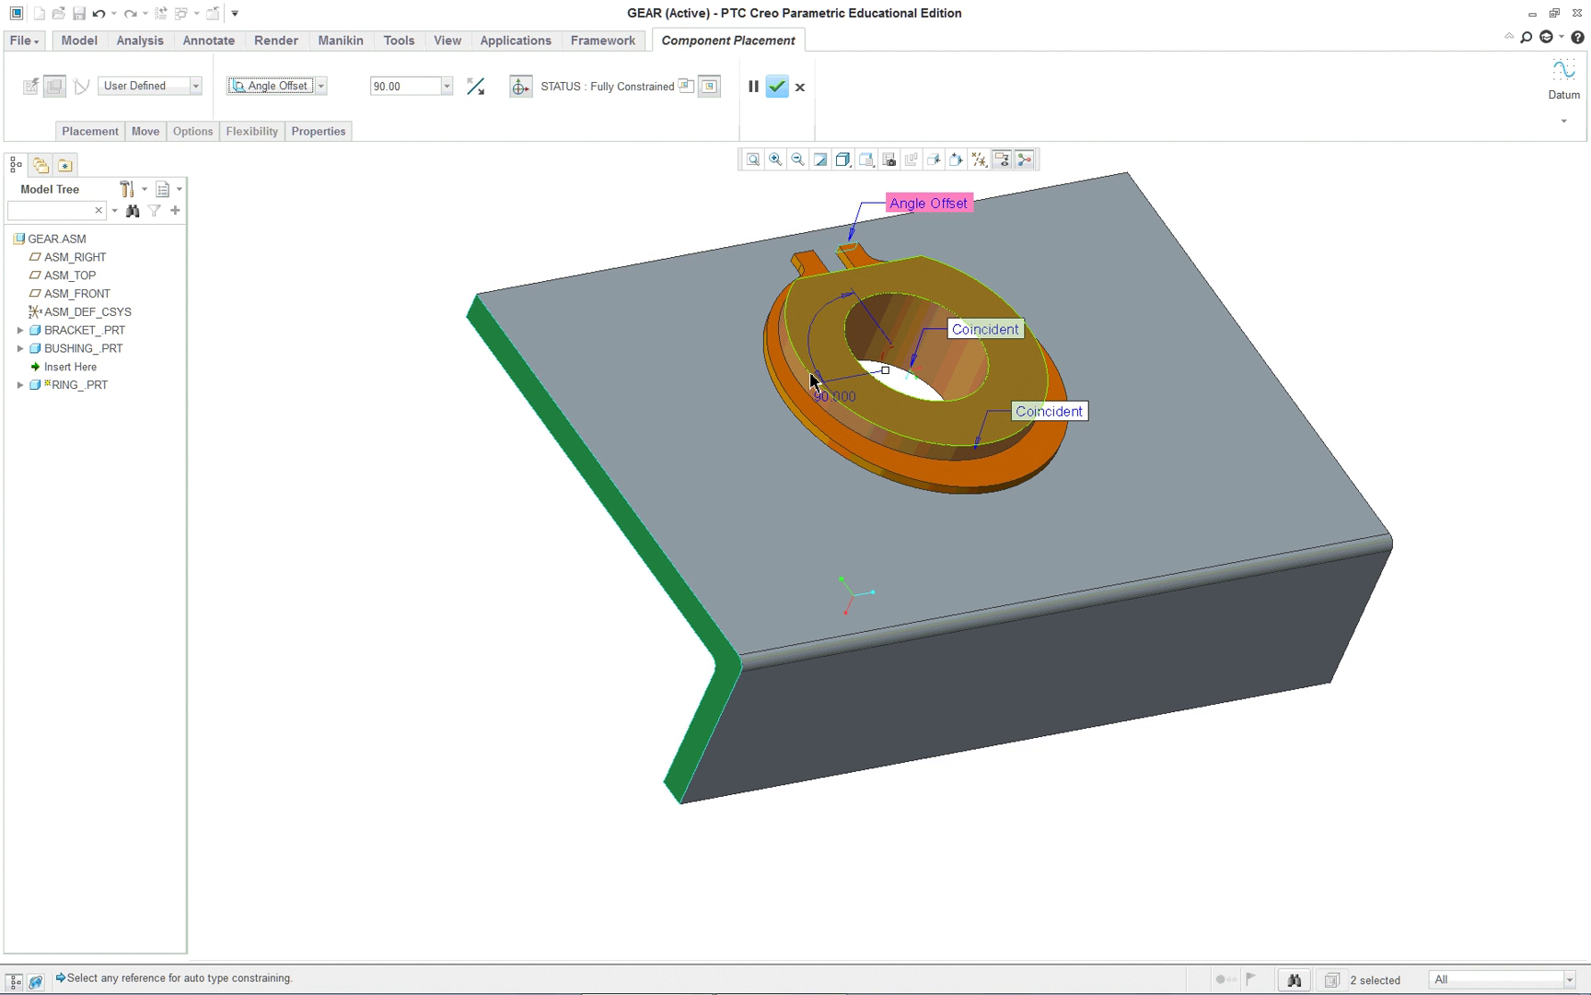
middle_click_drag(812, 379, 728, 402)
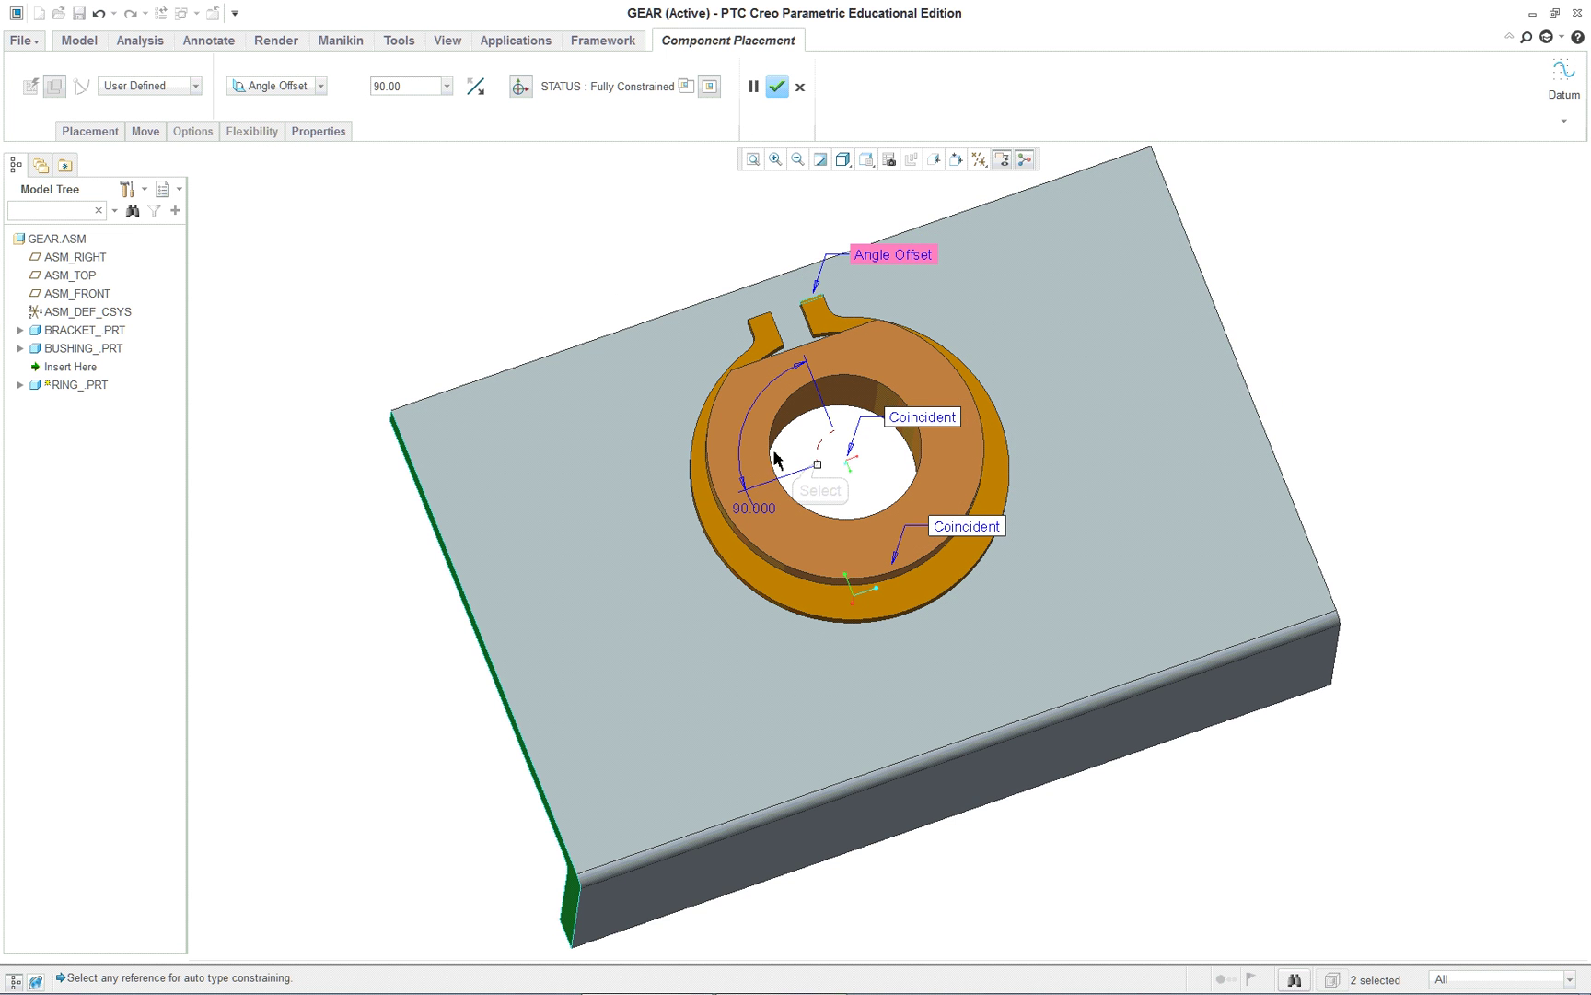
left_click_drag(822, 469, 835, 558)
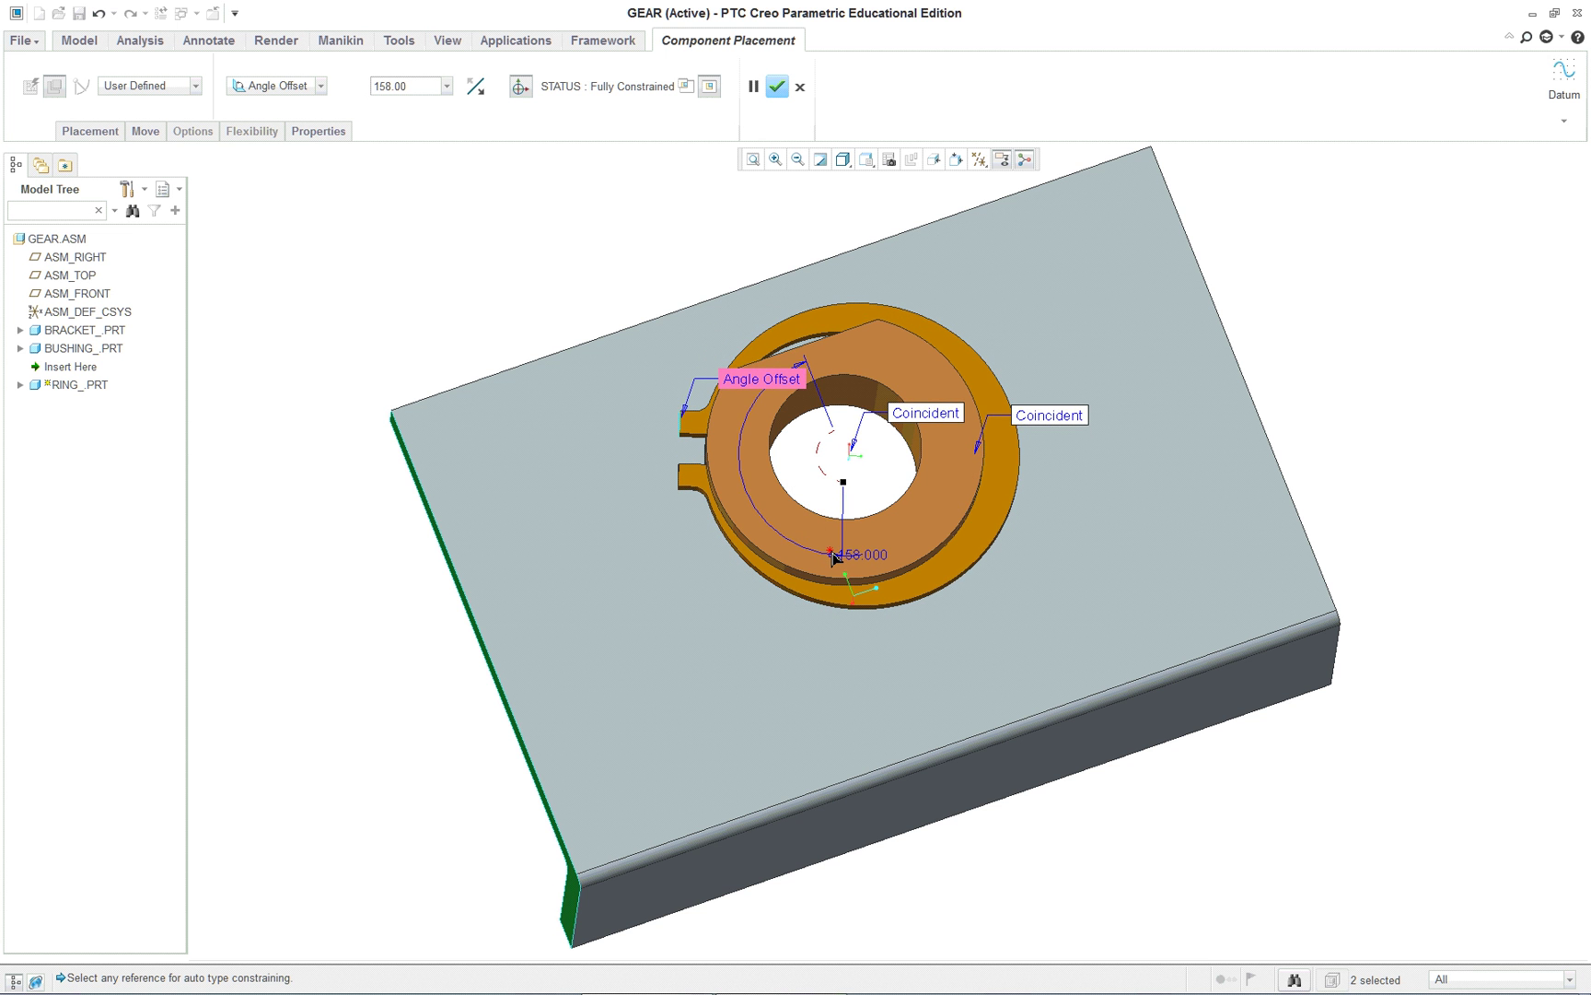
middle_click_drag(501, 323, 560, 313)
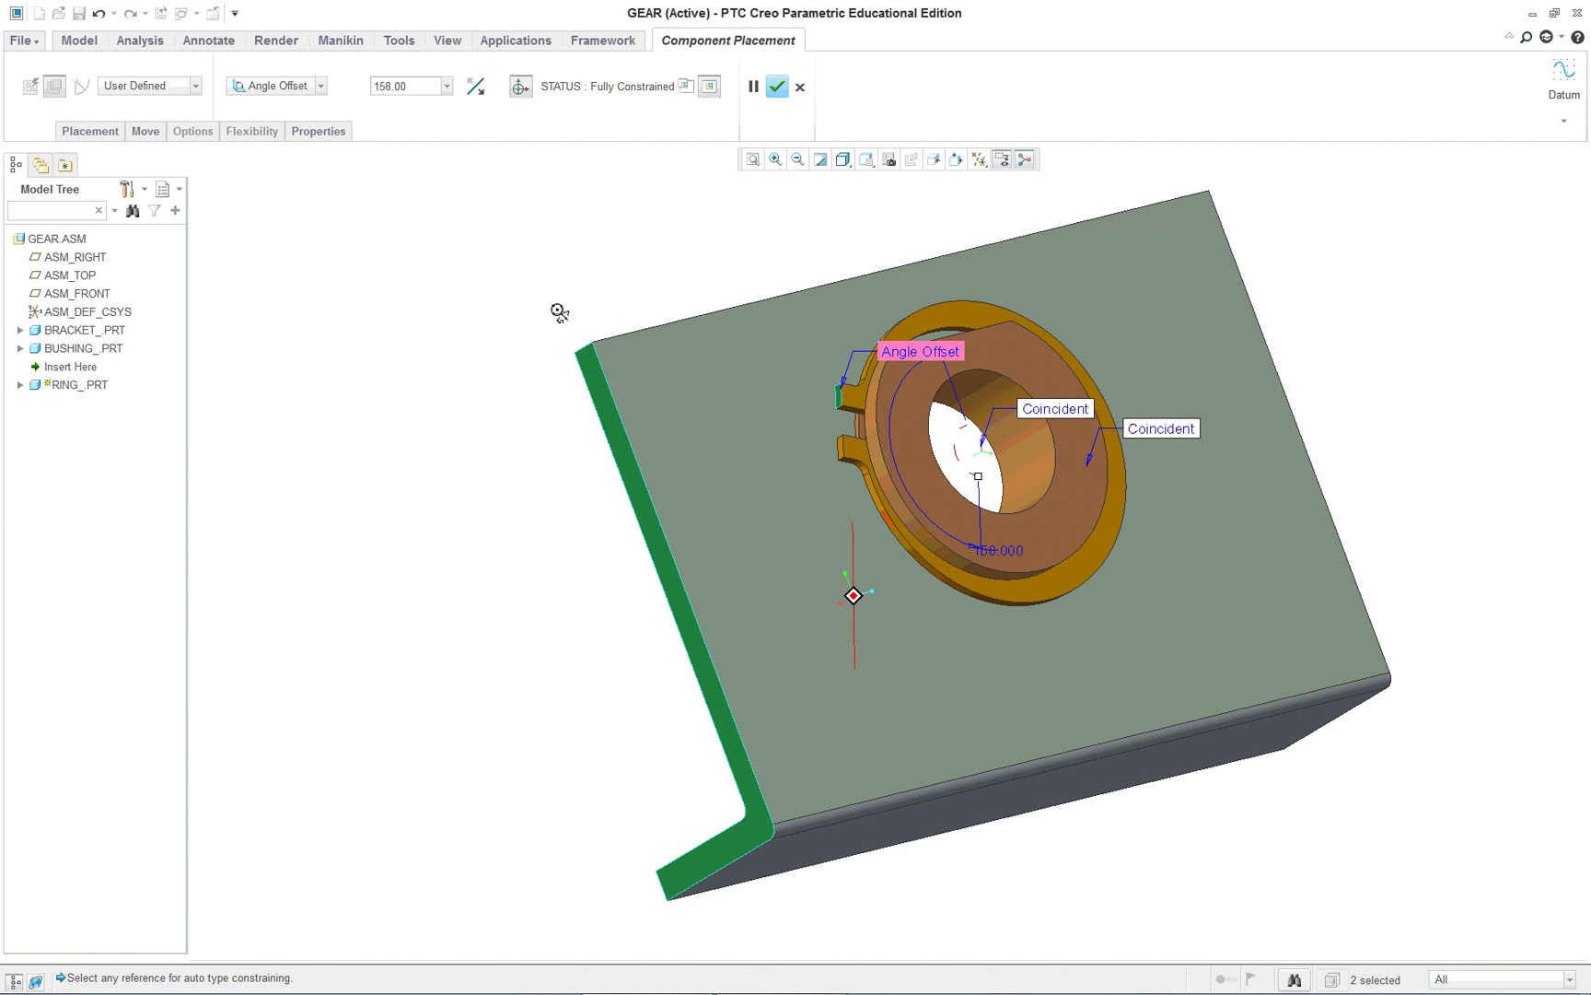
left_click(777, 87)
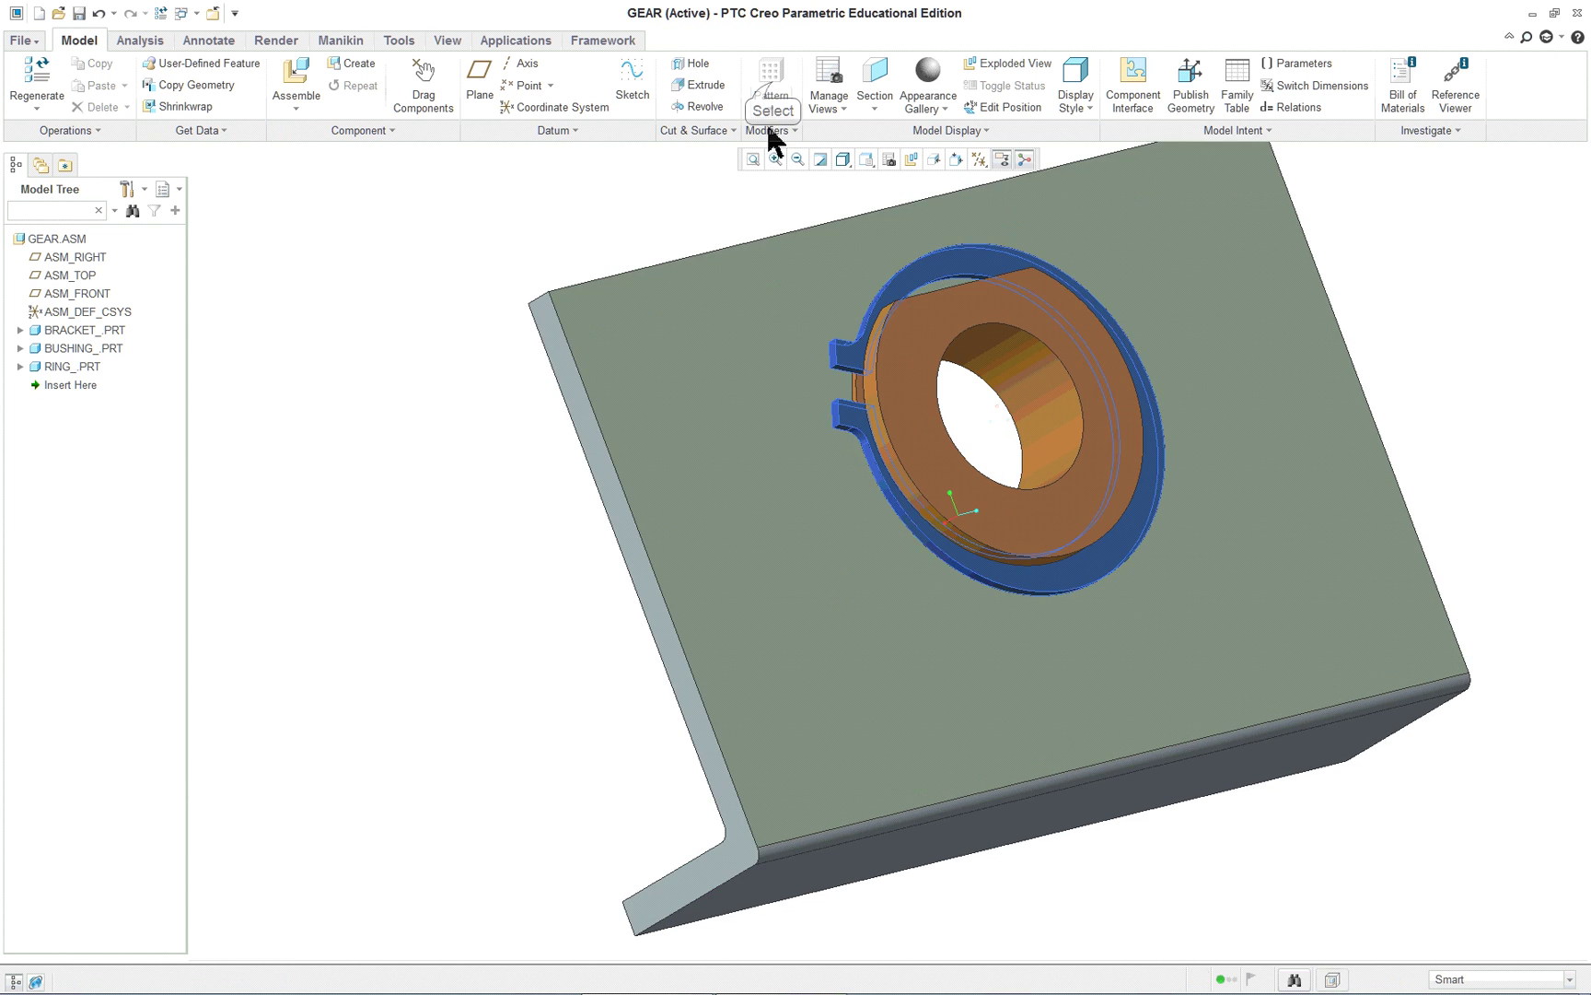
Restore the assembly's default orientation and switch to Adobe Acrobat to examine the Lesson 19 gear assembly figure.
middle_click_drag(1296, 419, 1175, 537)
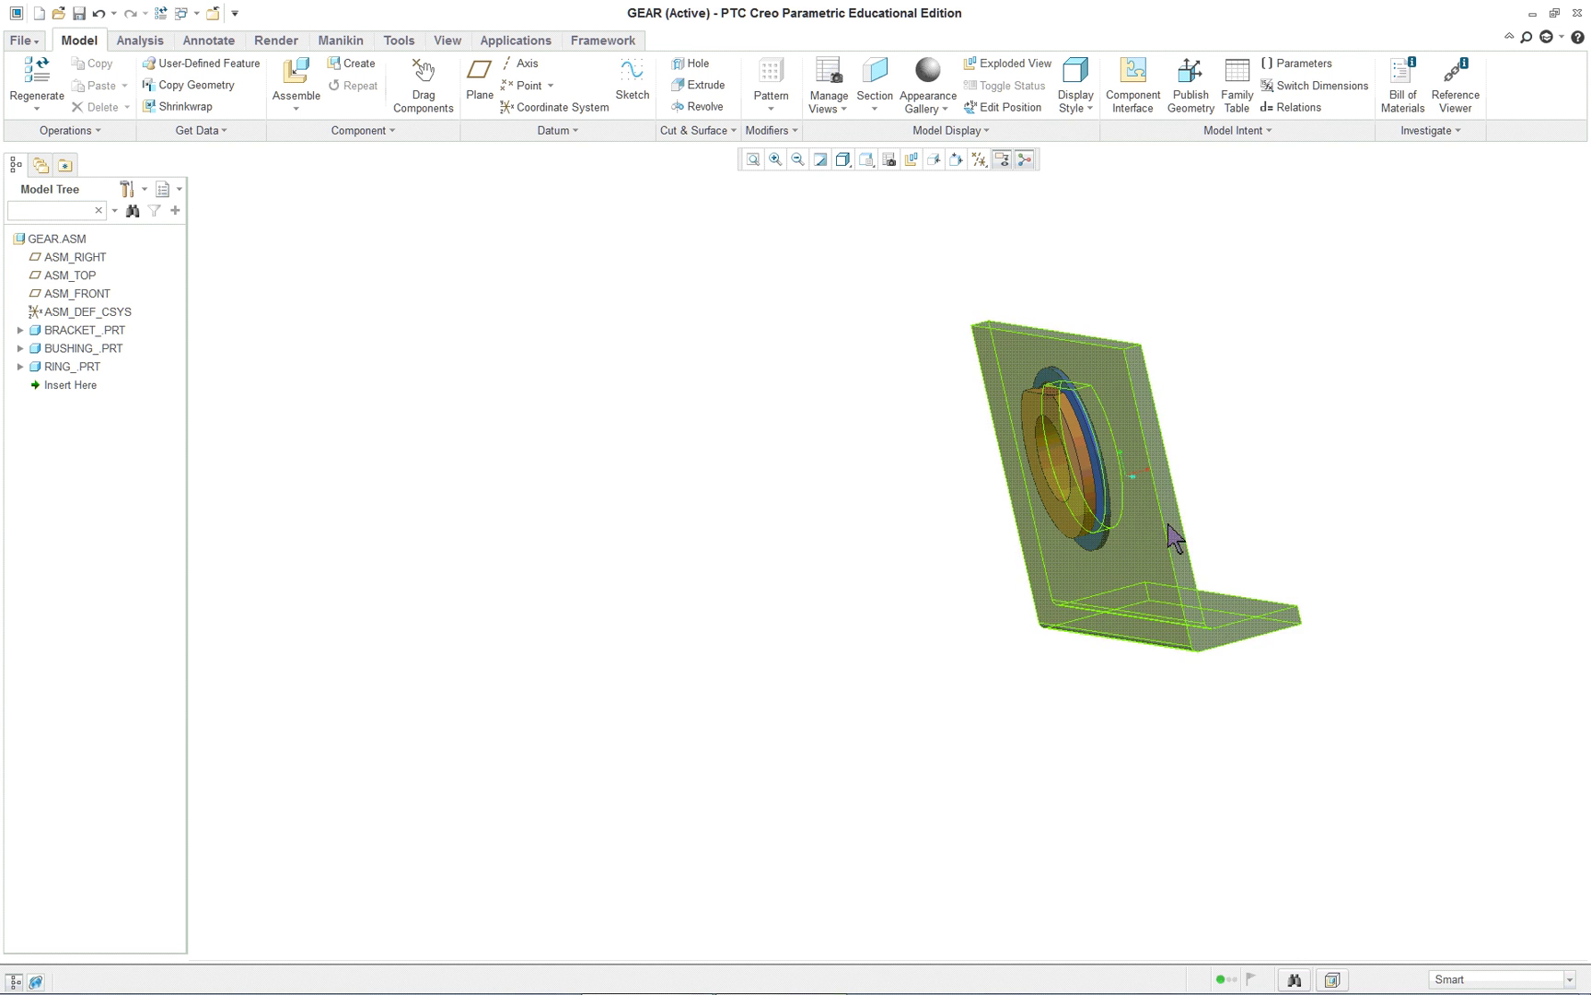
key("ctrl+d")
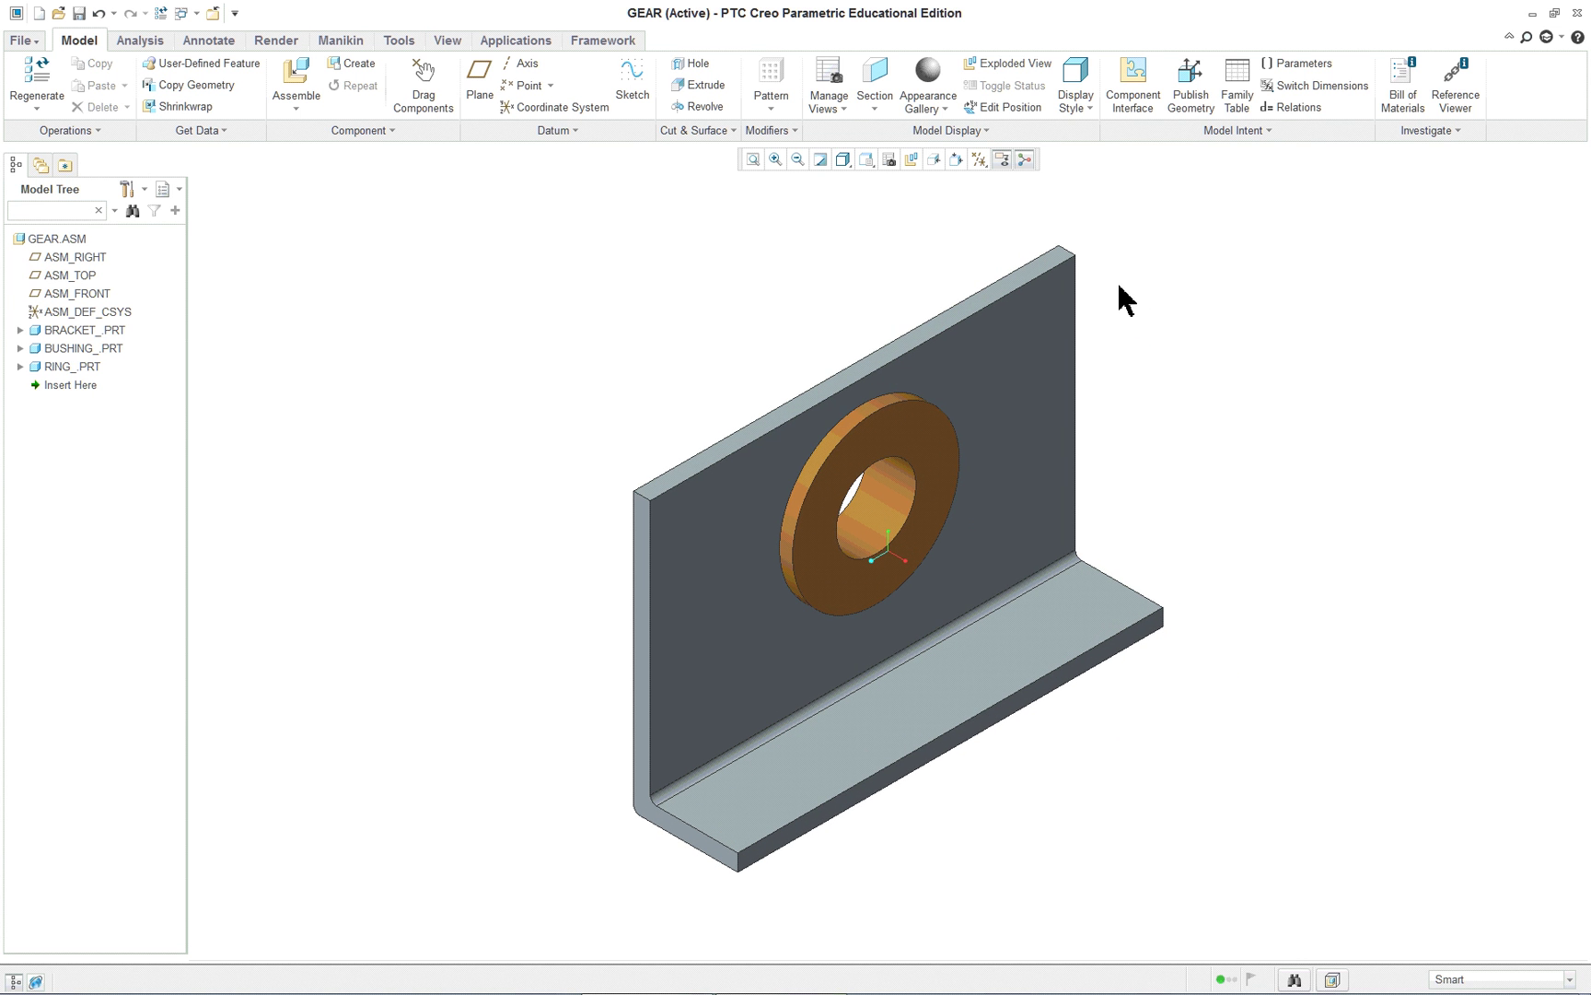
key("alt+Tab")
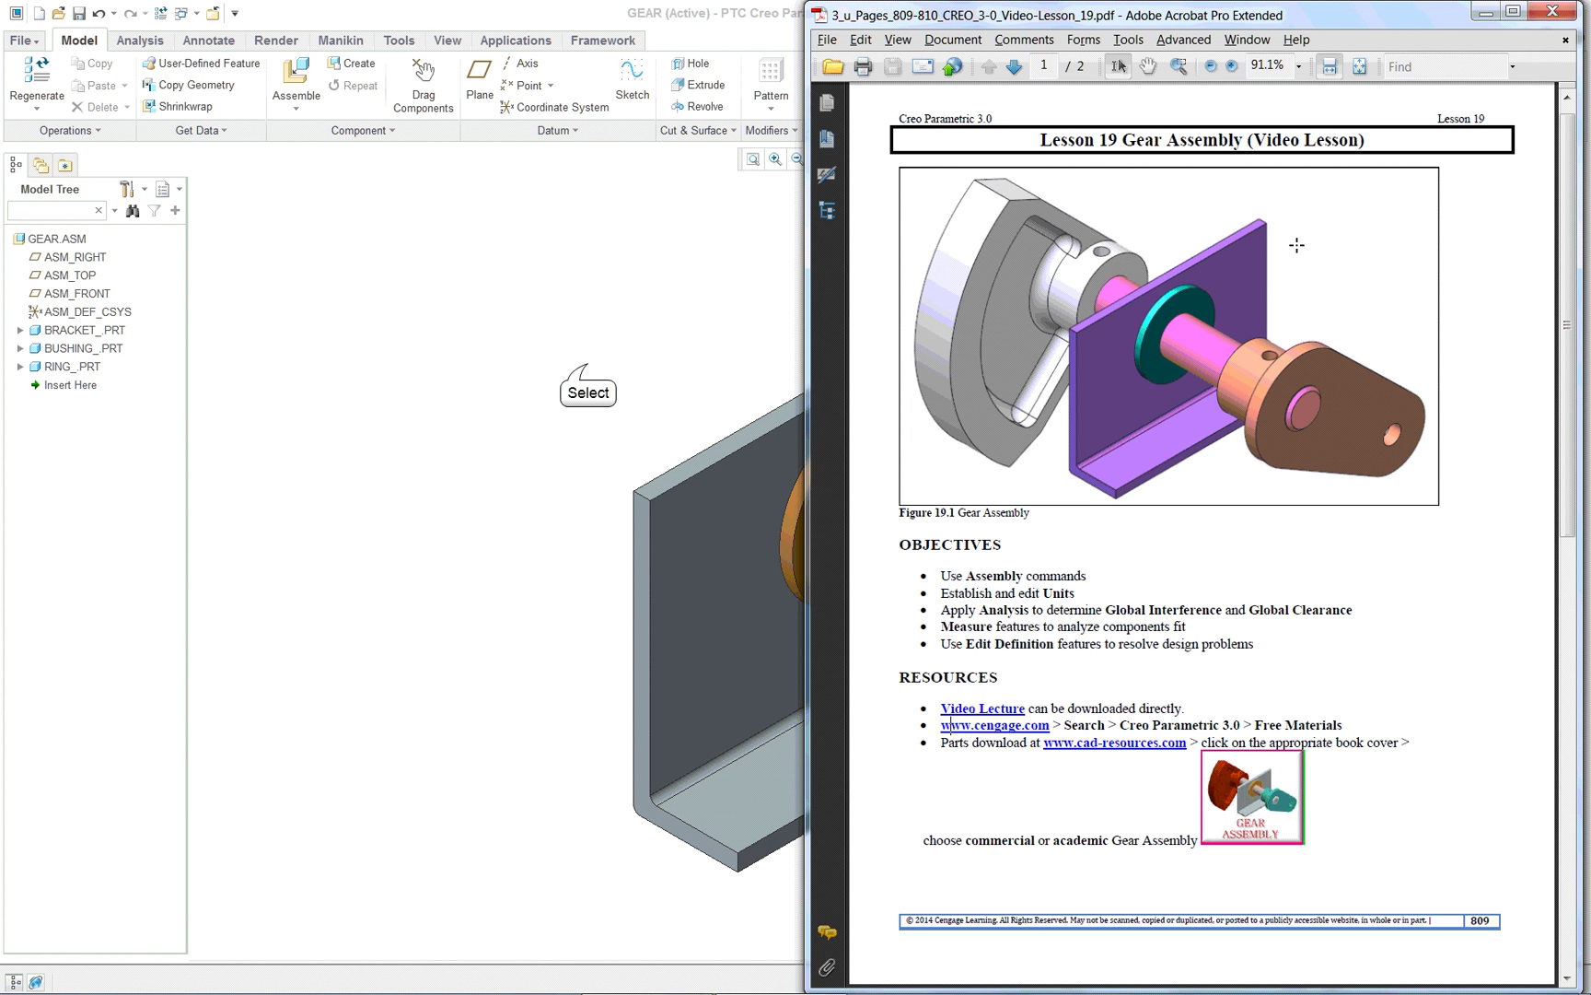
Switch back to Creo Parametric, add shaft_.prt from GEAR_Parts to the assembly, and check the shaft against the lesson's assembly figure.
key("alt+Tab")
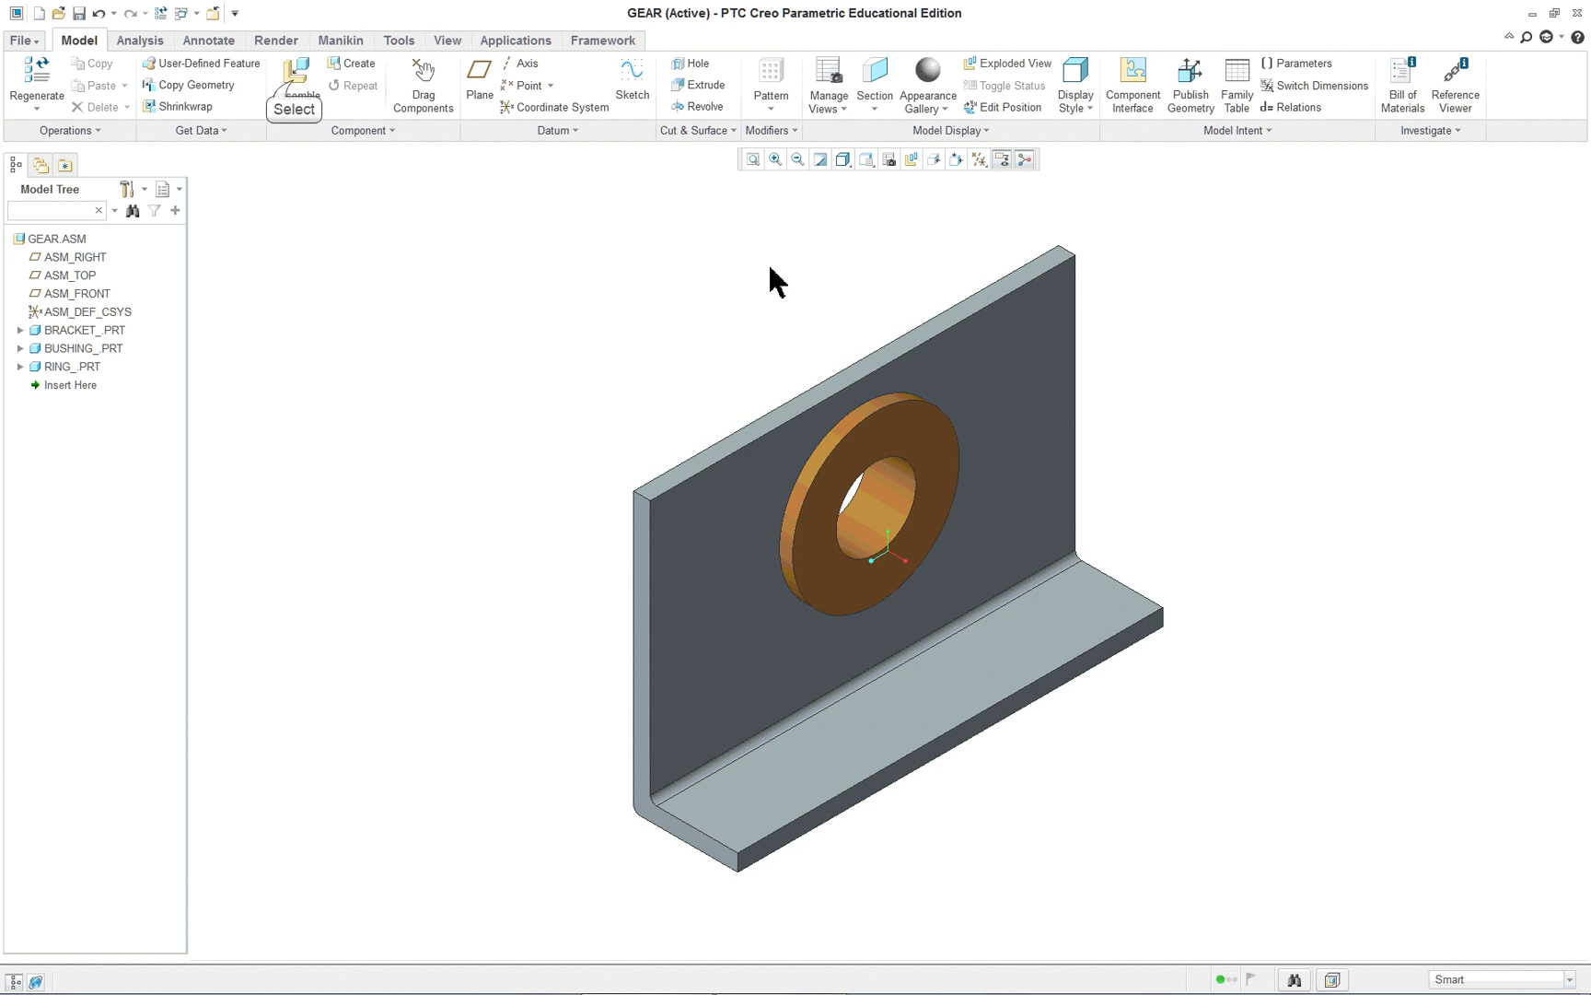
left_click(295, 78)
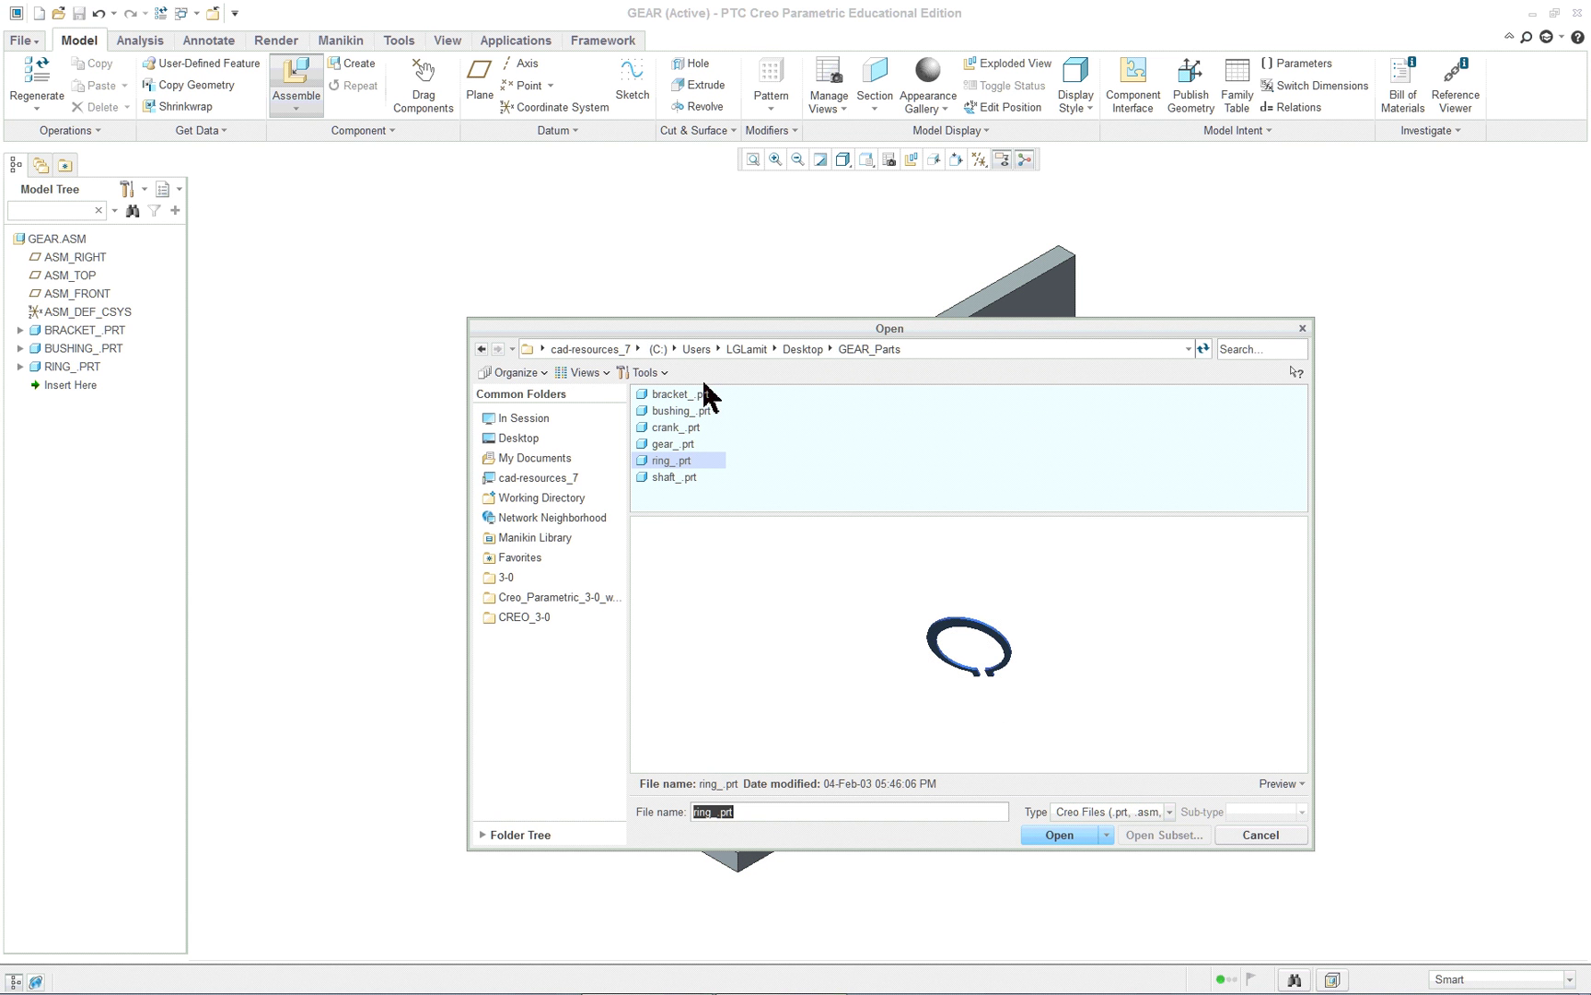
left_click(675, 477)
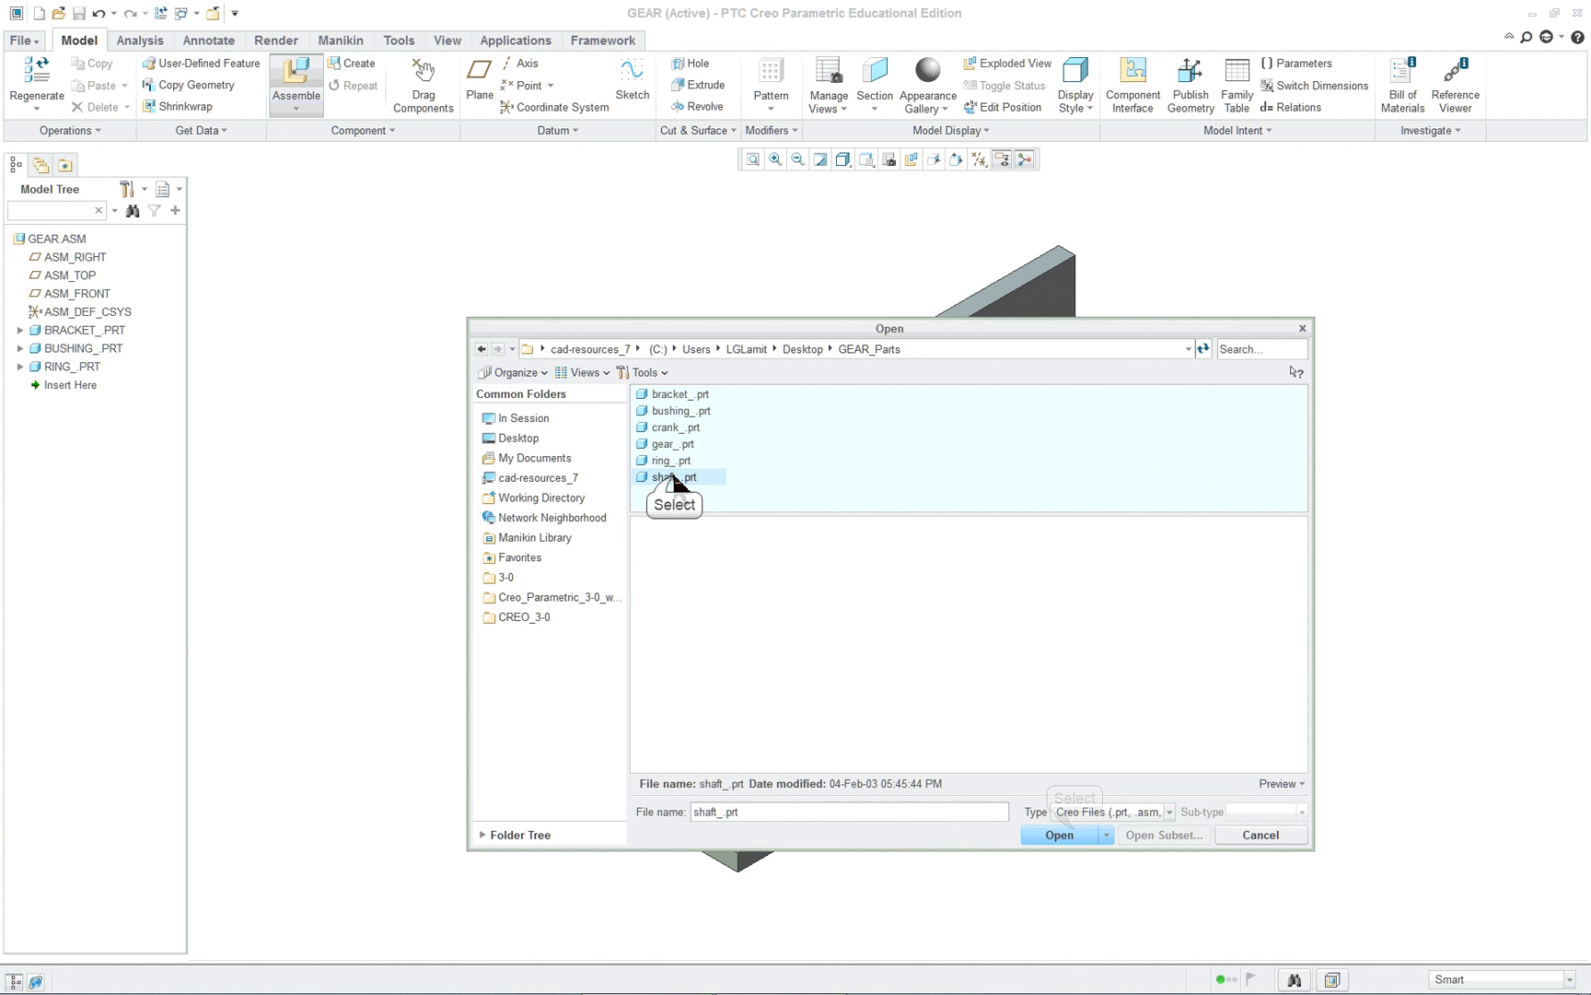
left_click(1068, 835)
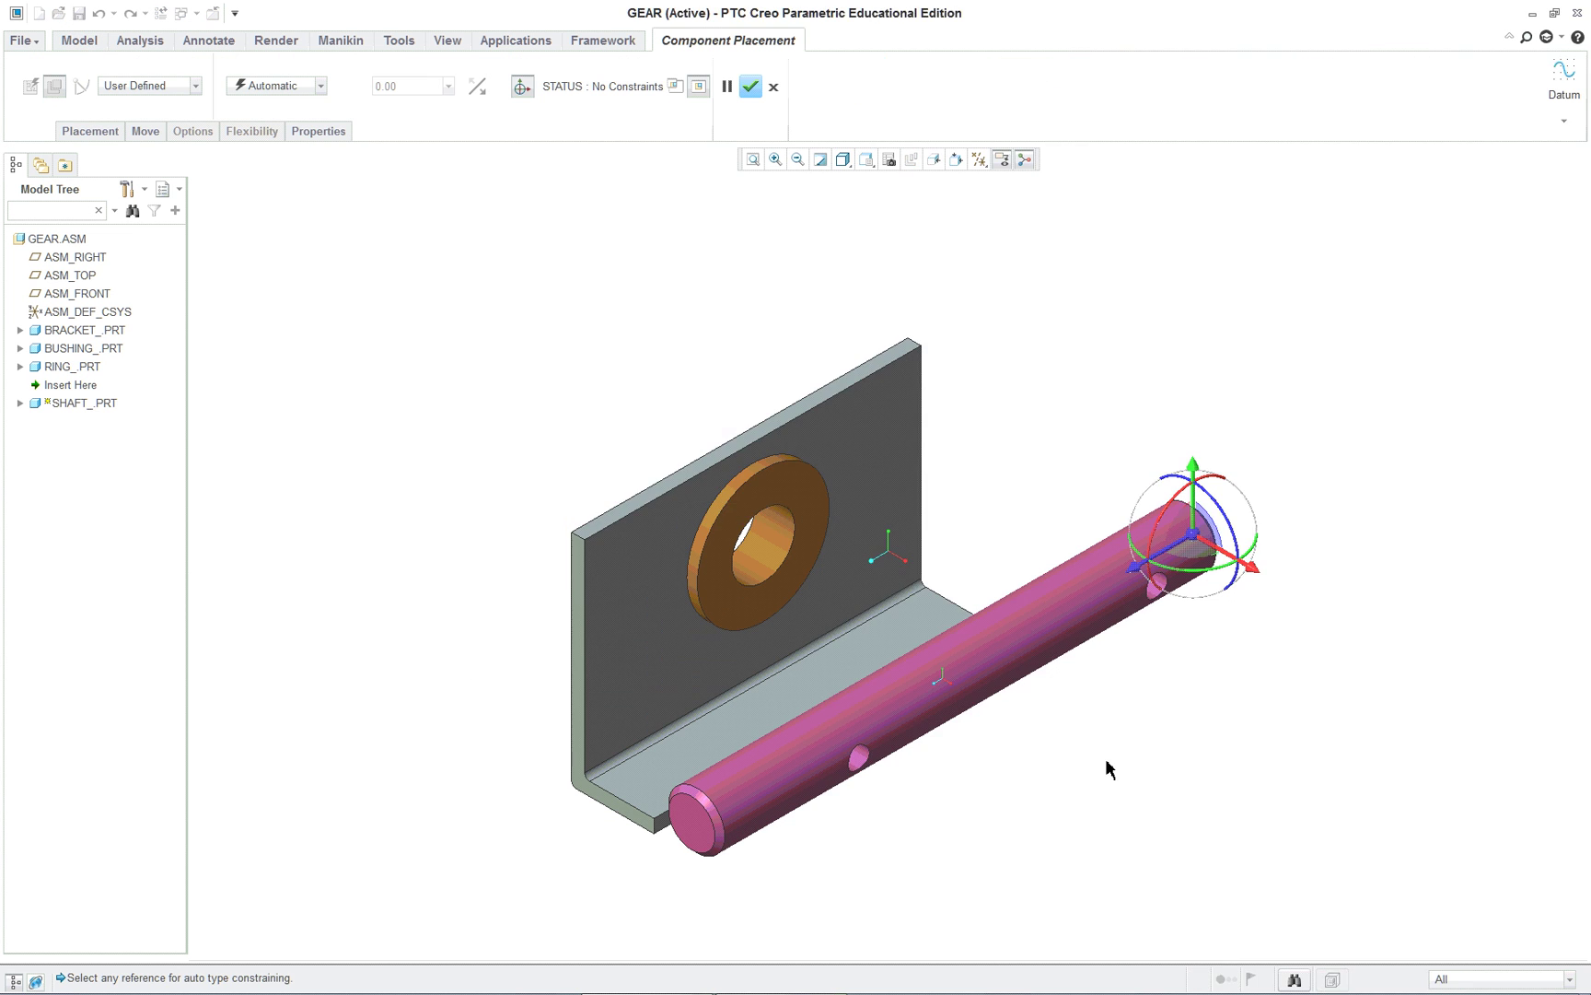
key("alt+Tab")
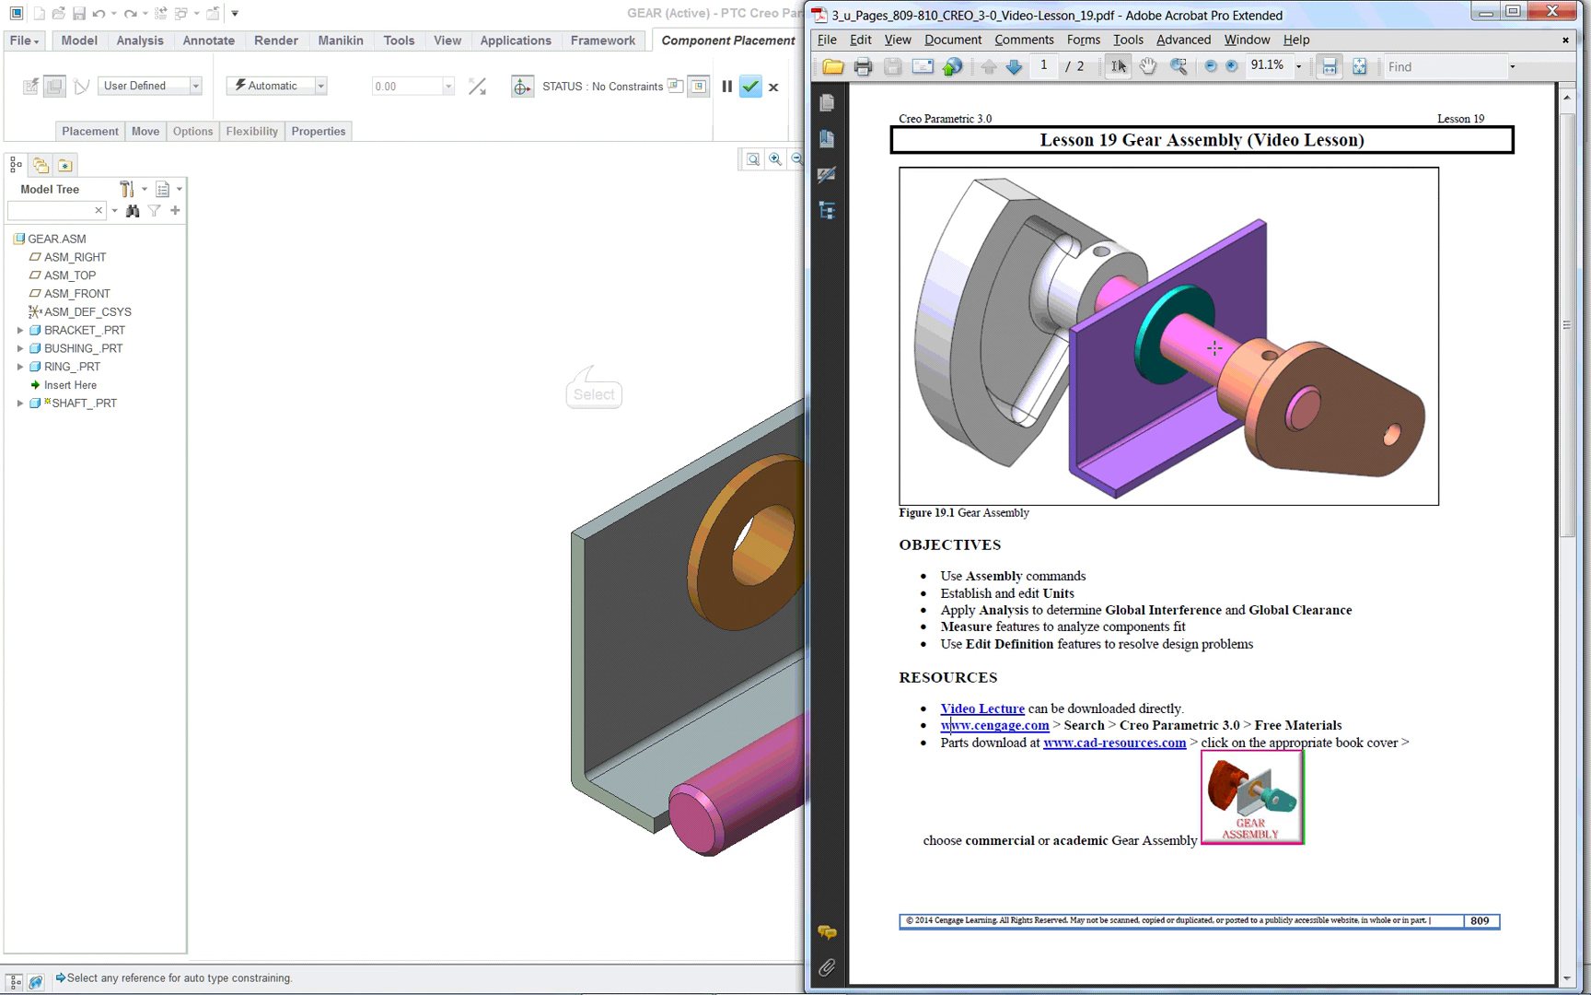
key("alt+Tab")
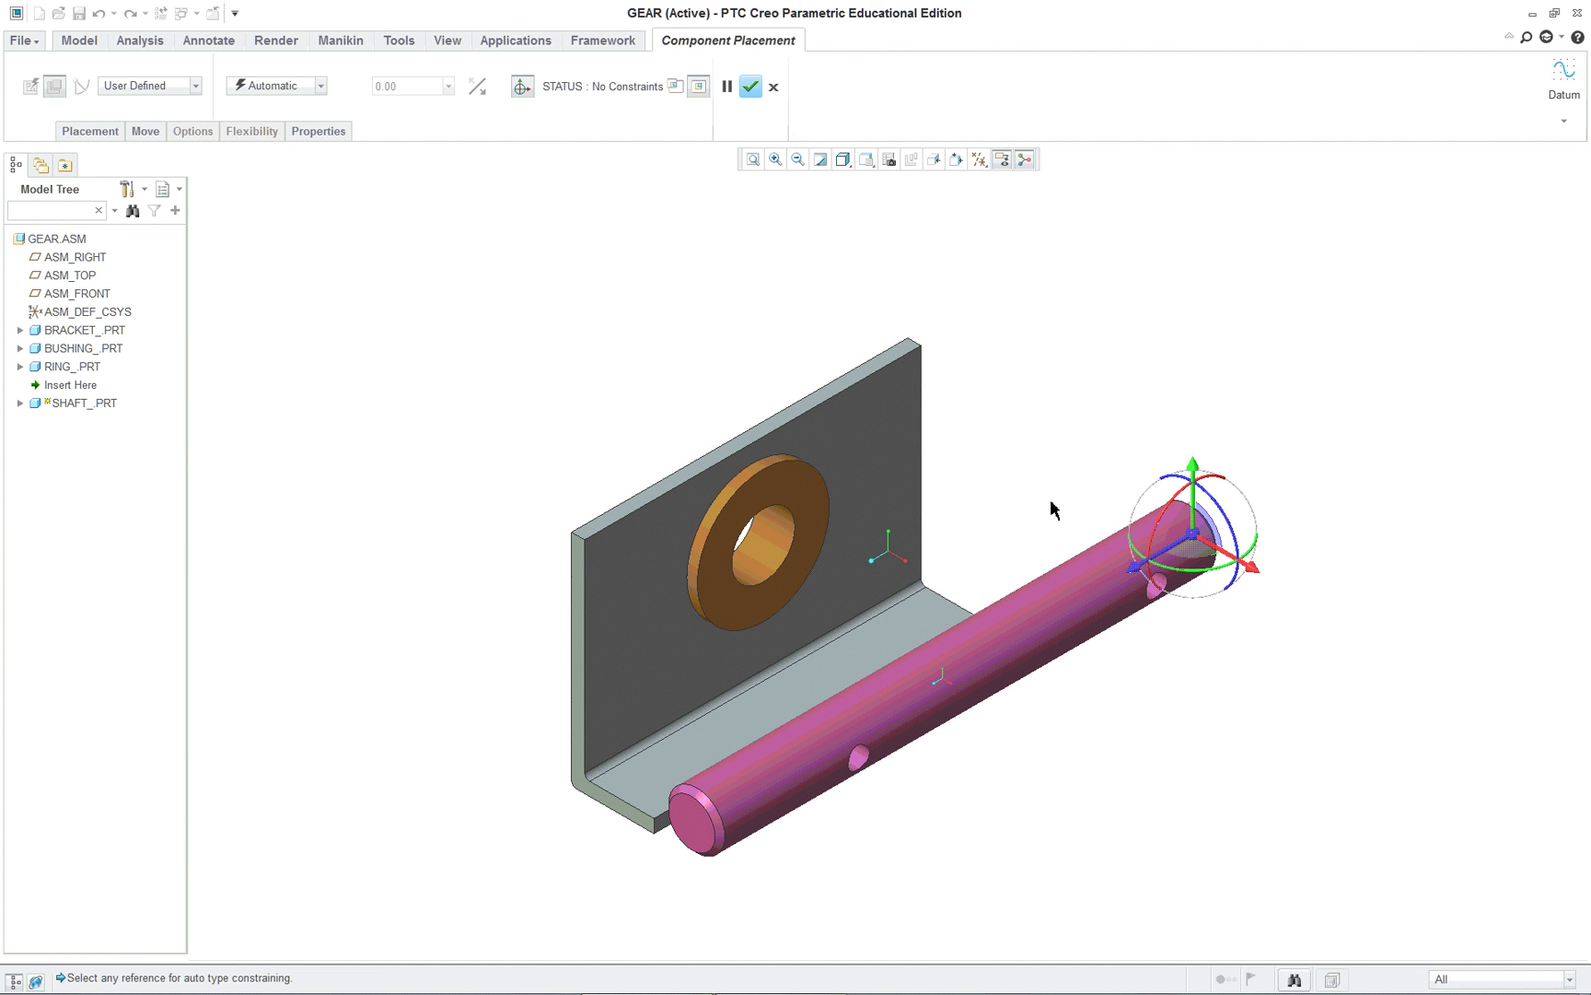
Make the shaft's outer cylindrical surface coincident with the bushing's bore and slide the shaft outward along its axis.
scroll(1166, 610, "up", 3)
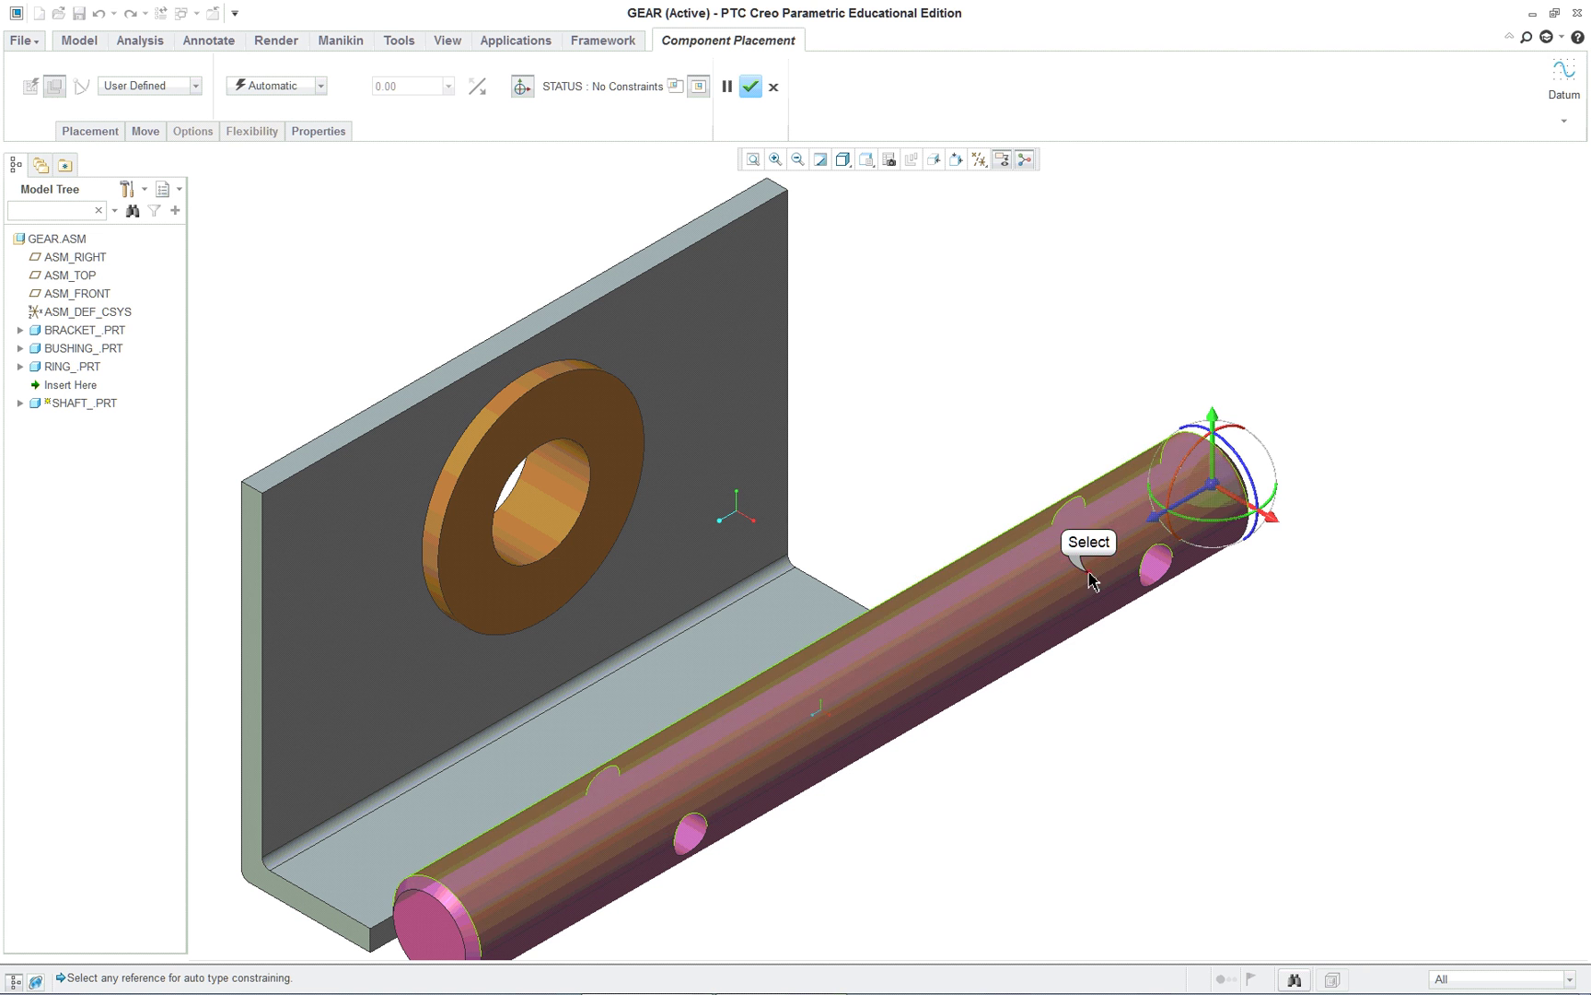
left_click(1085, 545)
left_click(534, 521)
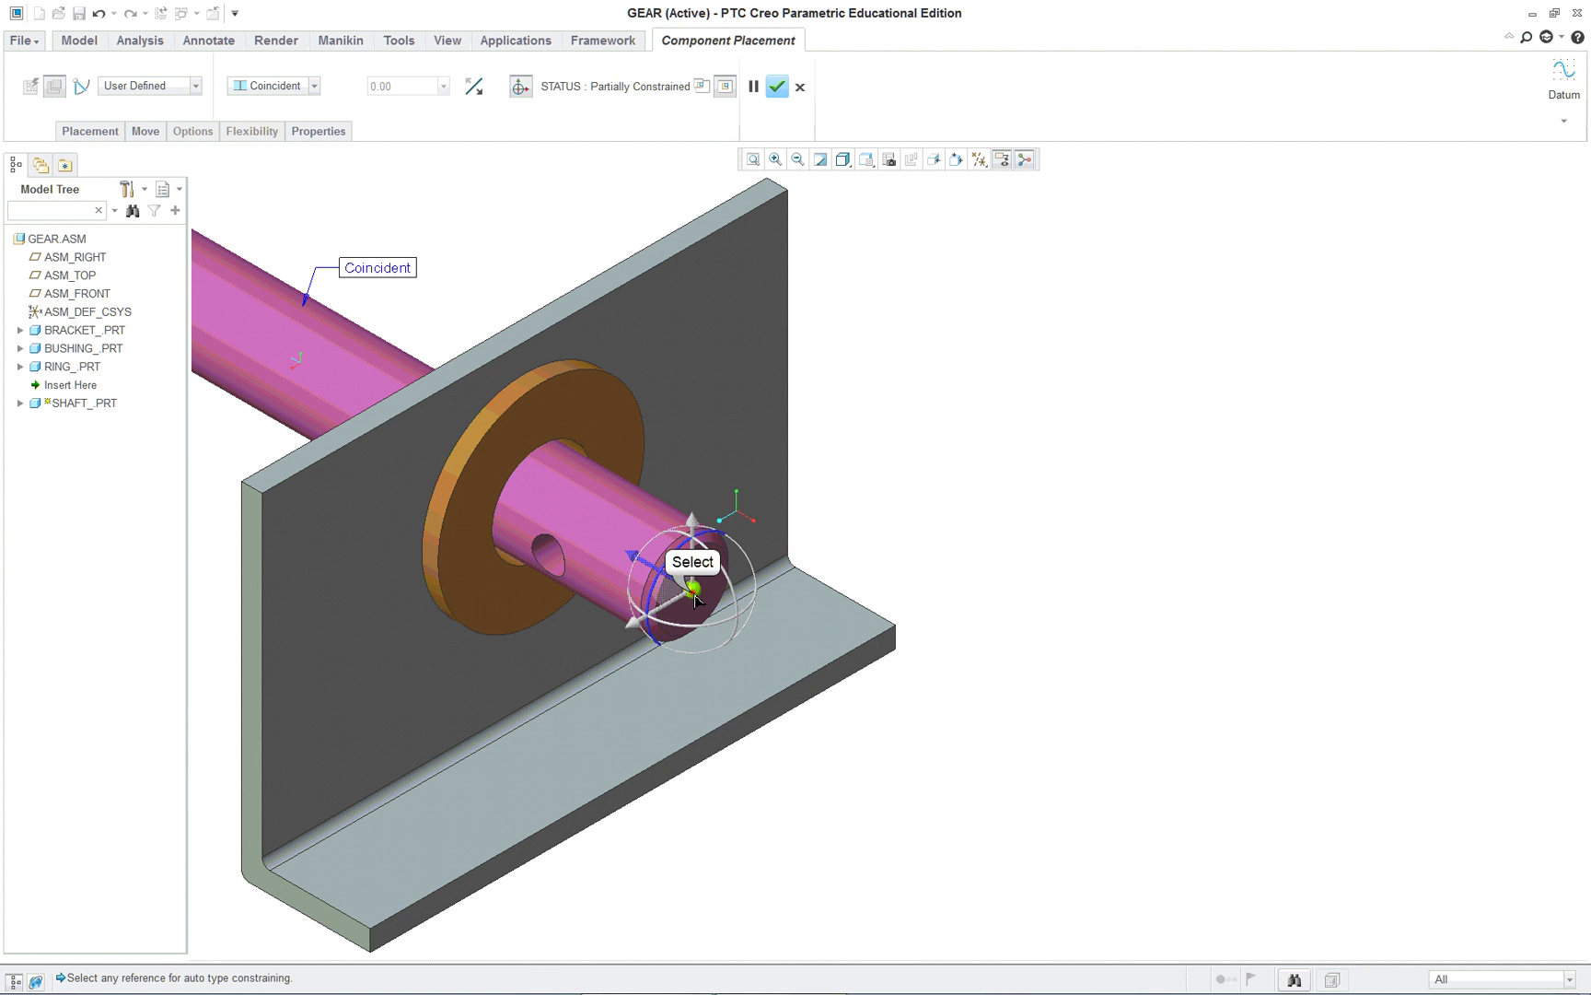
left_click_drag(695, 600, 817, 682)
scroll(952, 633, "down", 3)
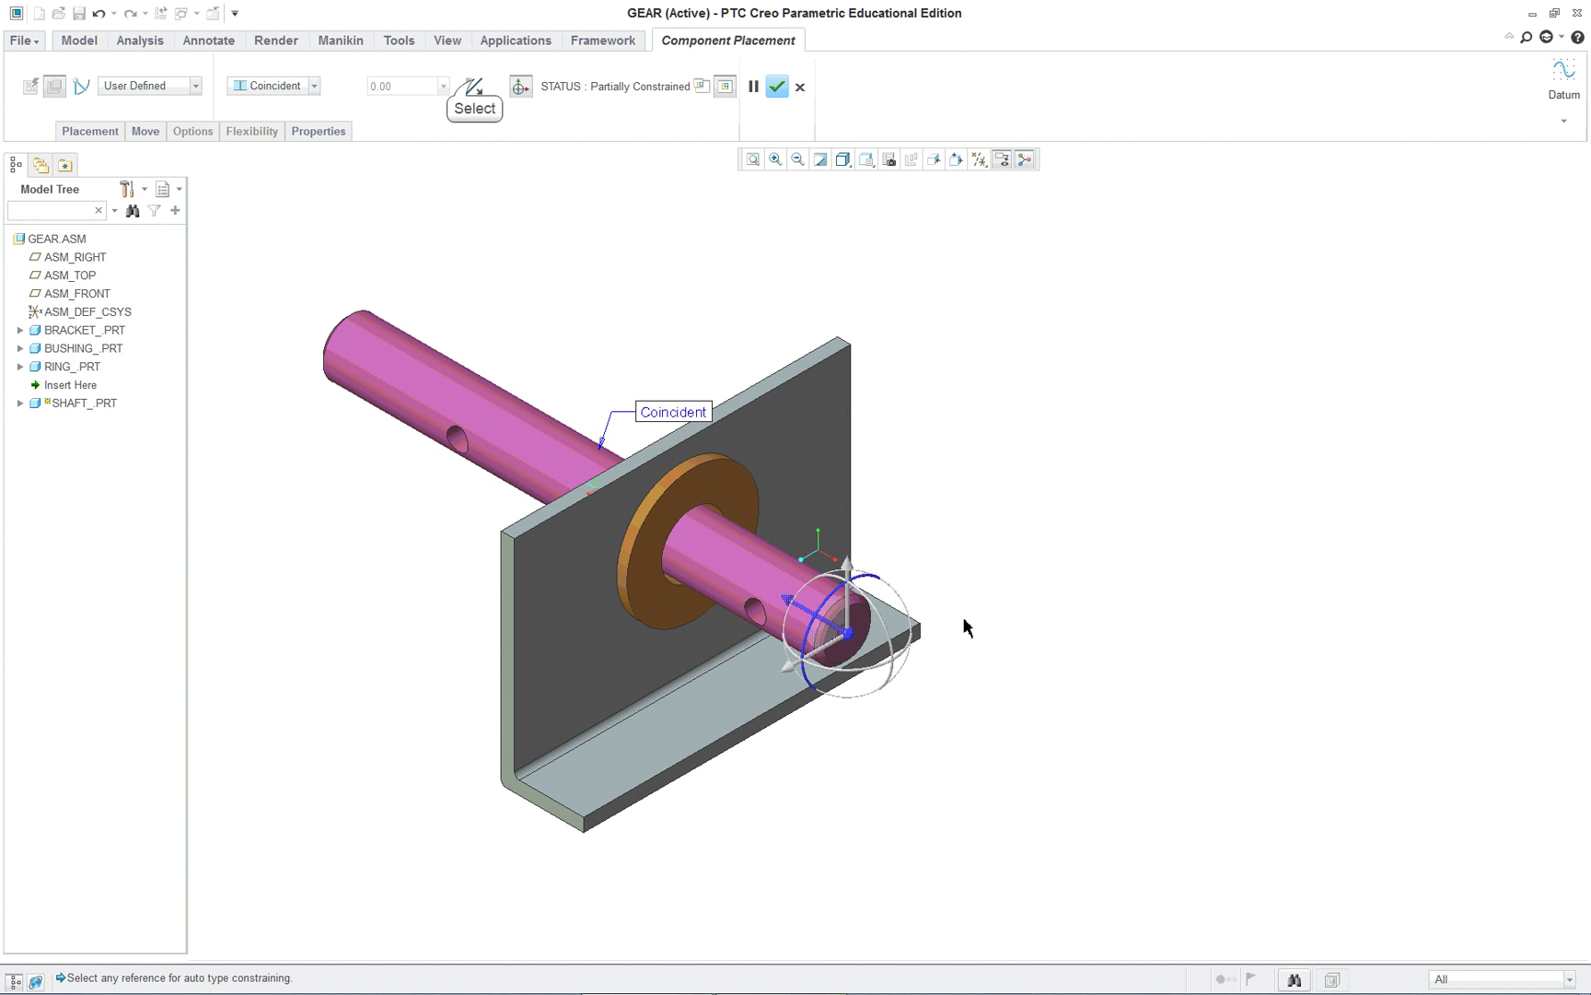
Flip the shaft's coincident constraint, flip it back, and examine the cross holes near both shaft ends.
left_click(474, 86)
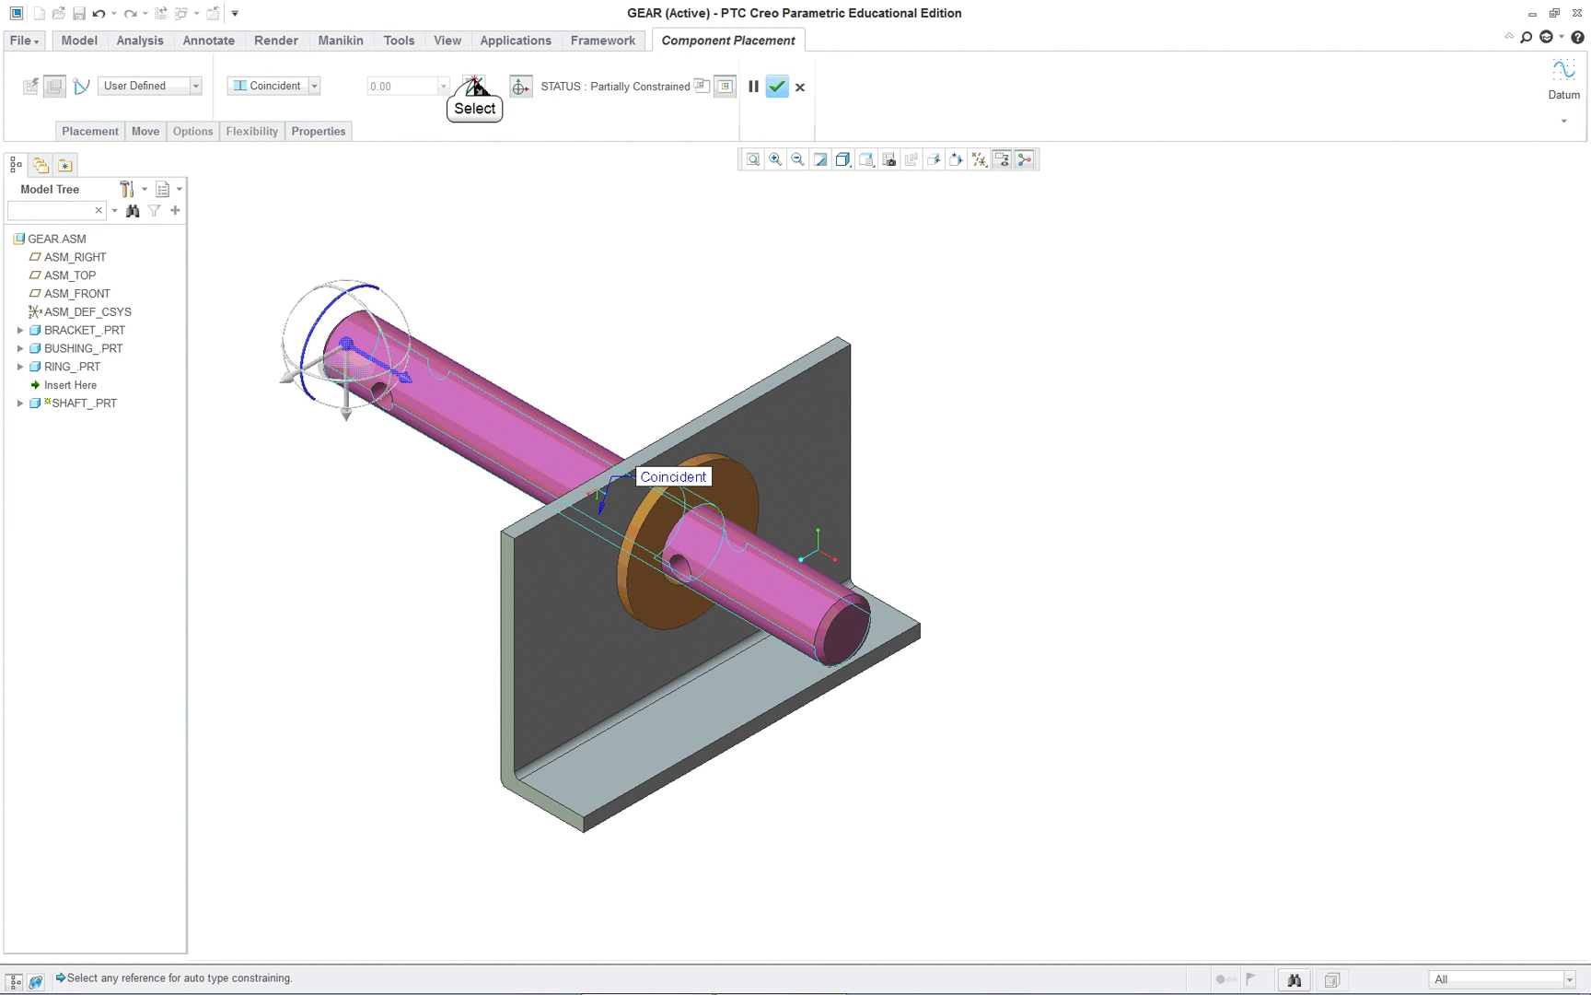
left_click(474, 86)
scroll(813, 727, "up", 2)
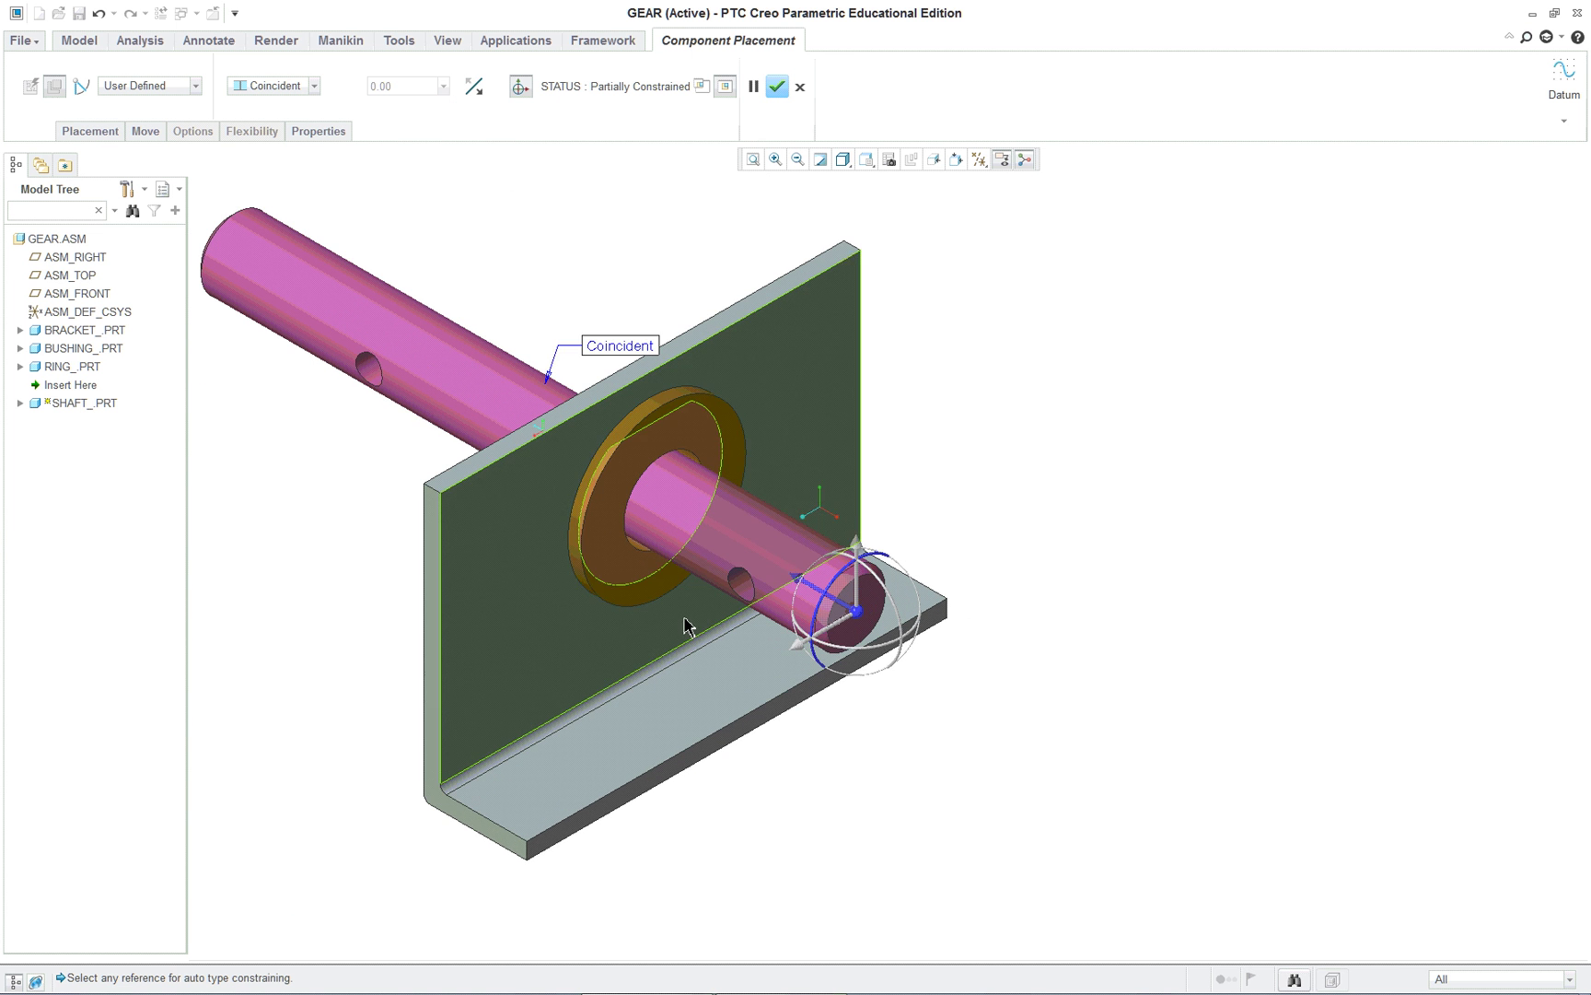
scroll(272, 433, "down", 2)
scroll(231, 331, "up", 3)
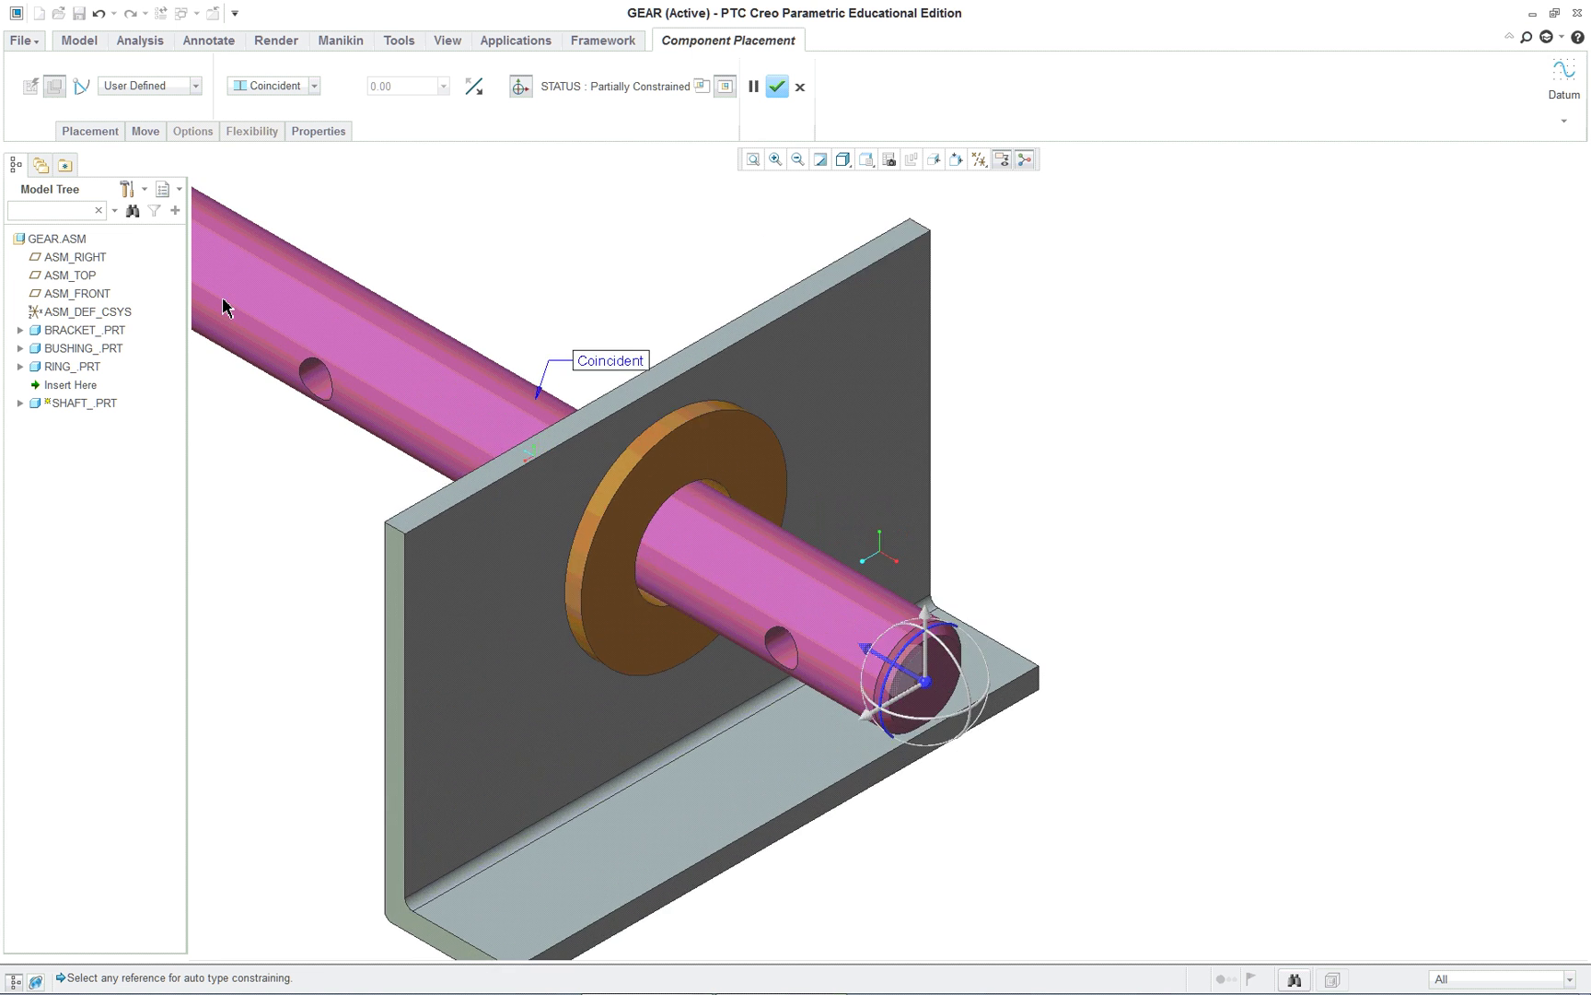
scroll(230, 313, "up", 1)
scroll(451, 366, "down", 2)
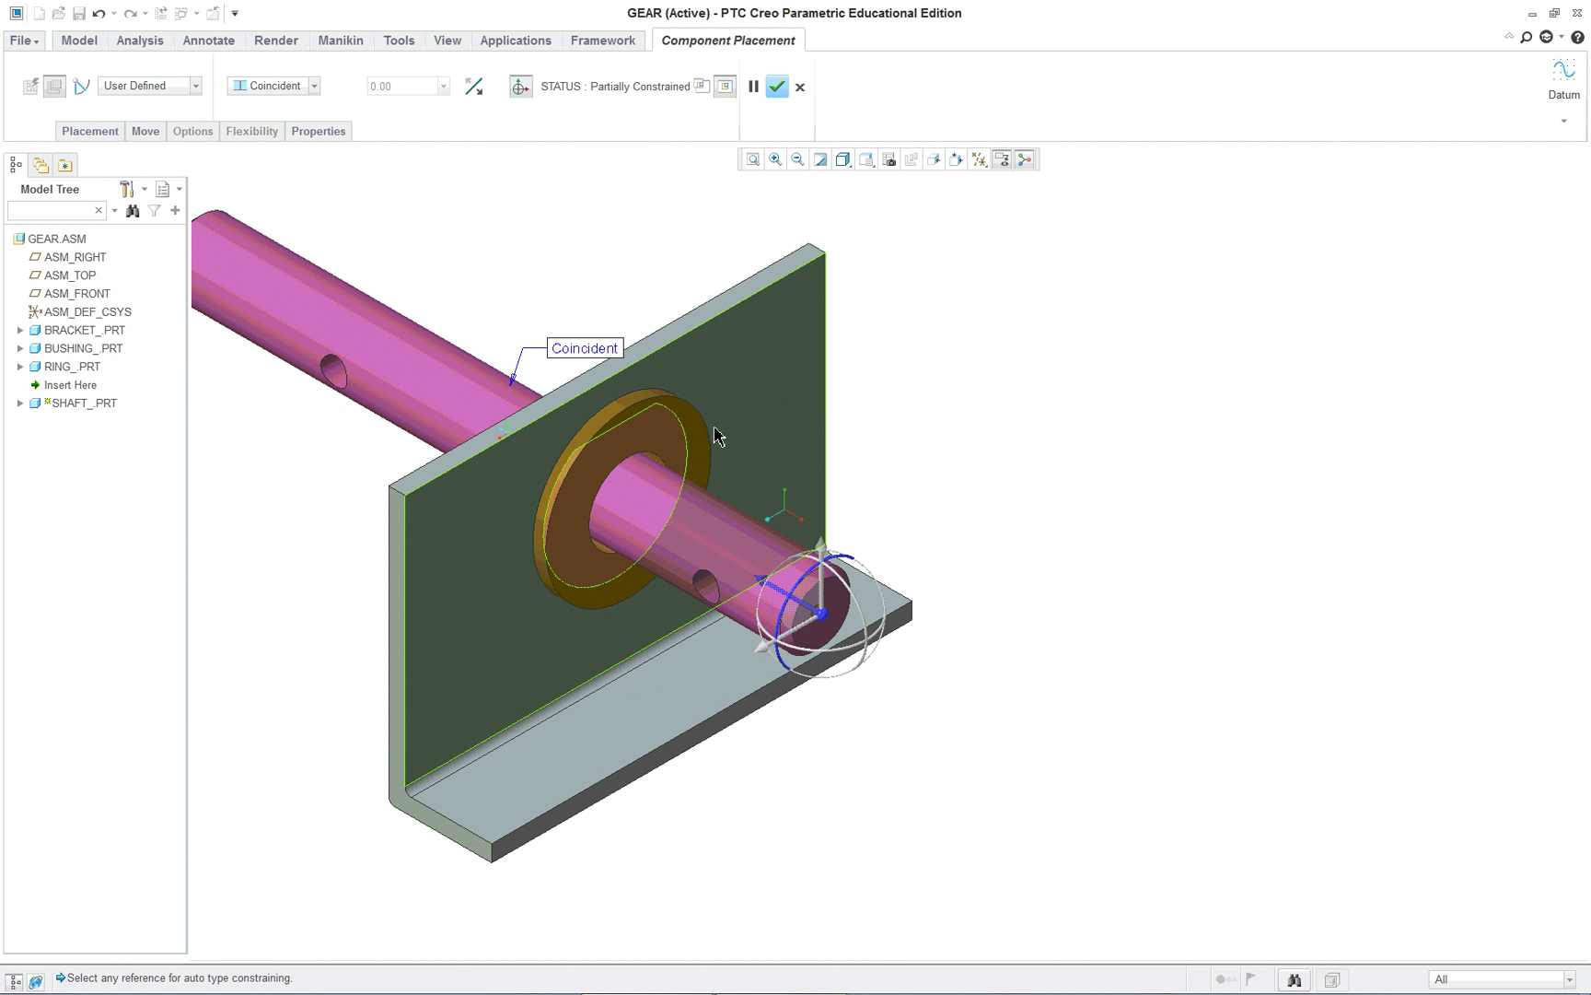
Constrain the shaft's end face to the bushing flange's flat face and change the constraint type to Distance.
scroll(737, 585, "up", 1)
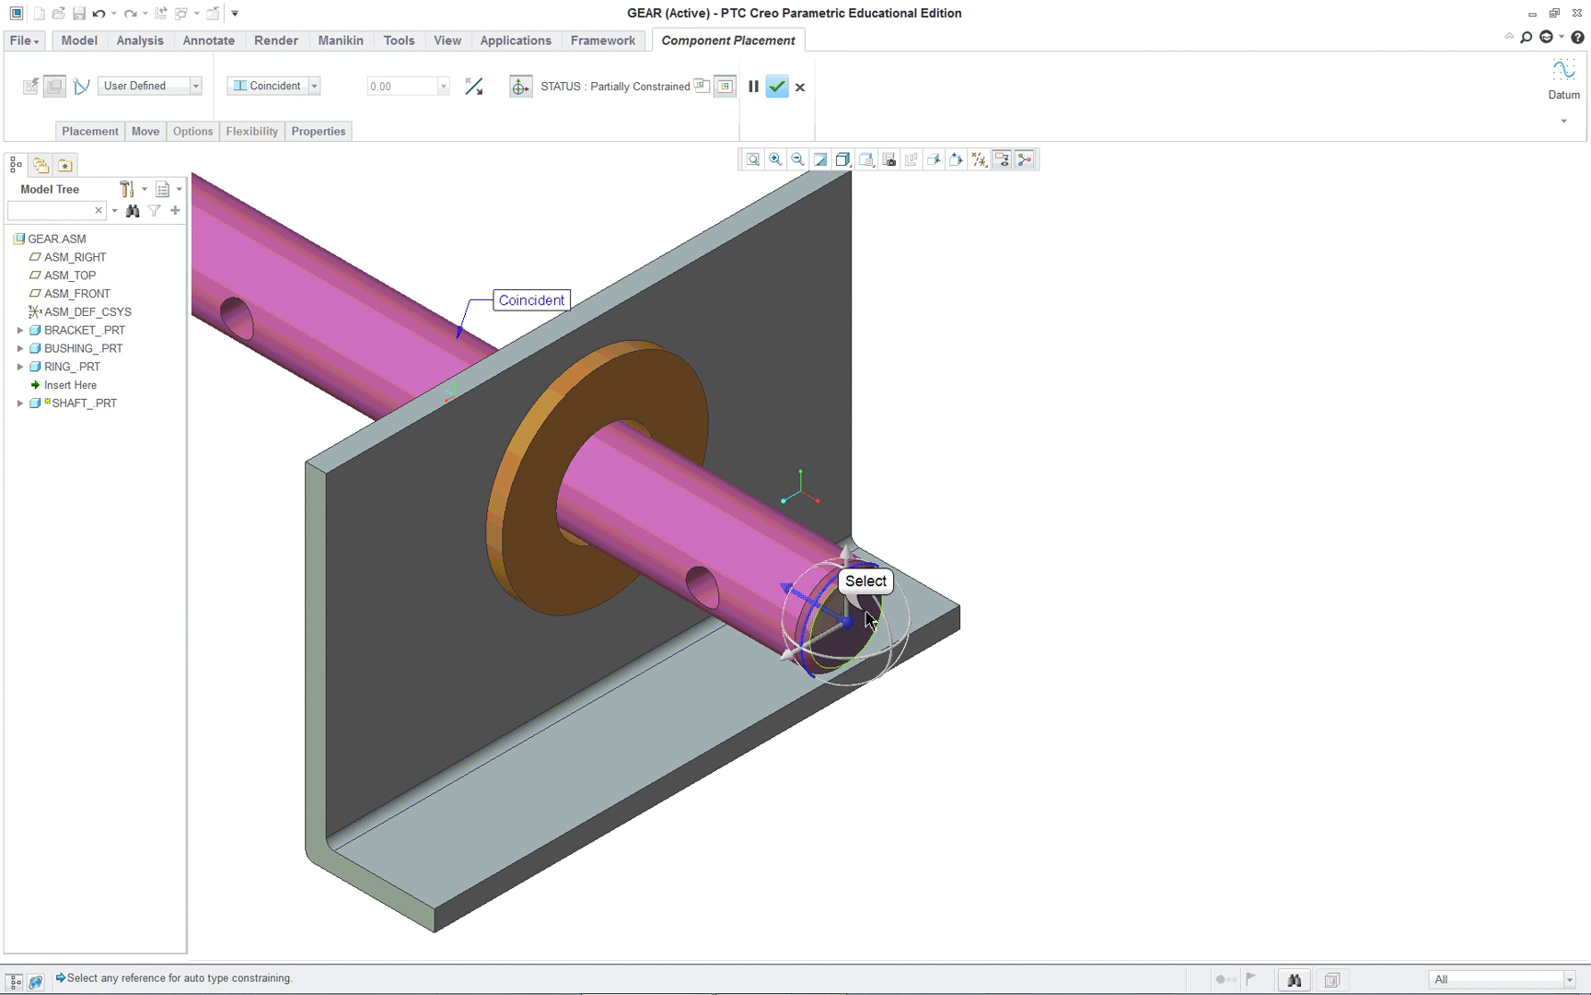
left_click(824, 565)
left_click(636, 385)
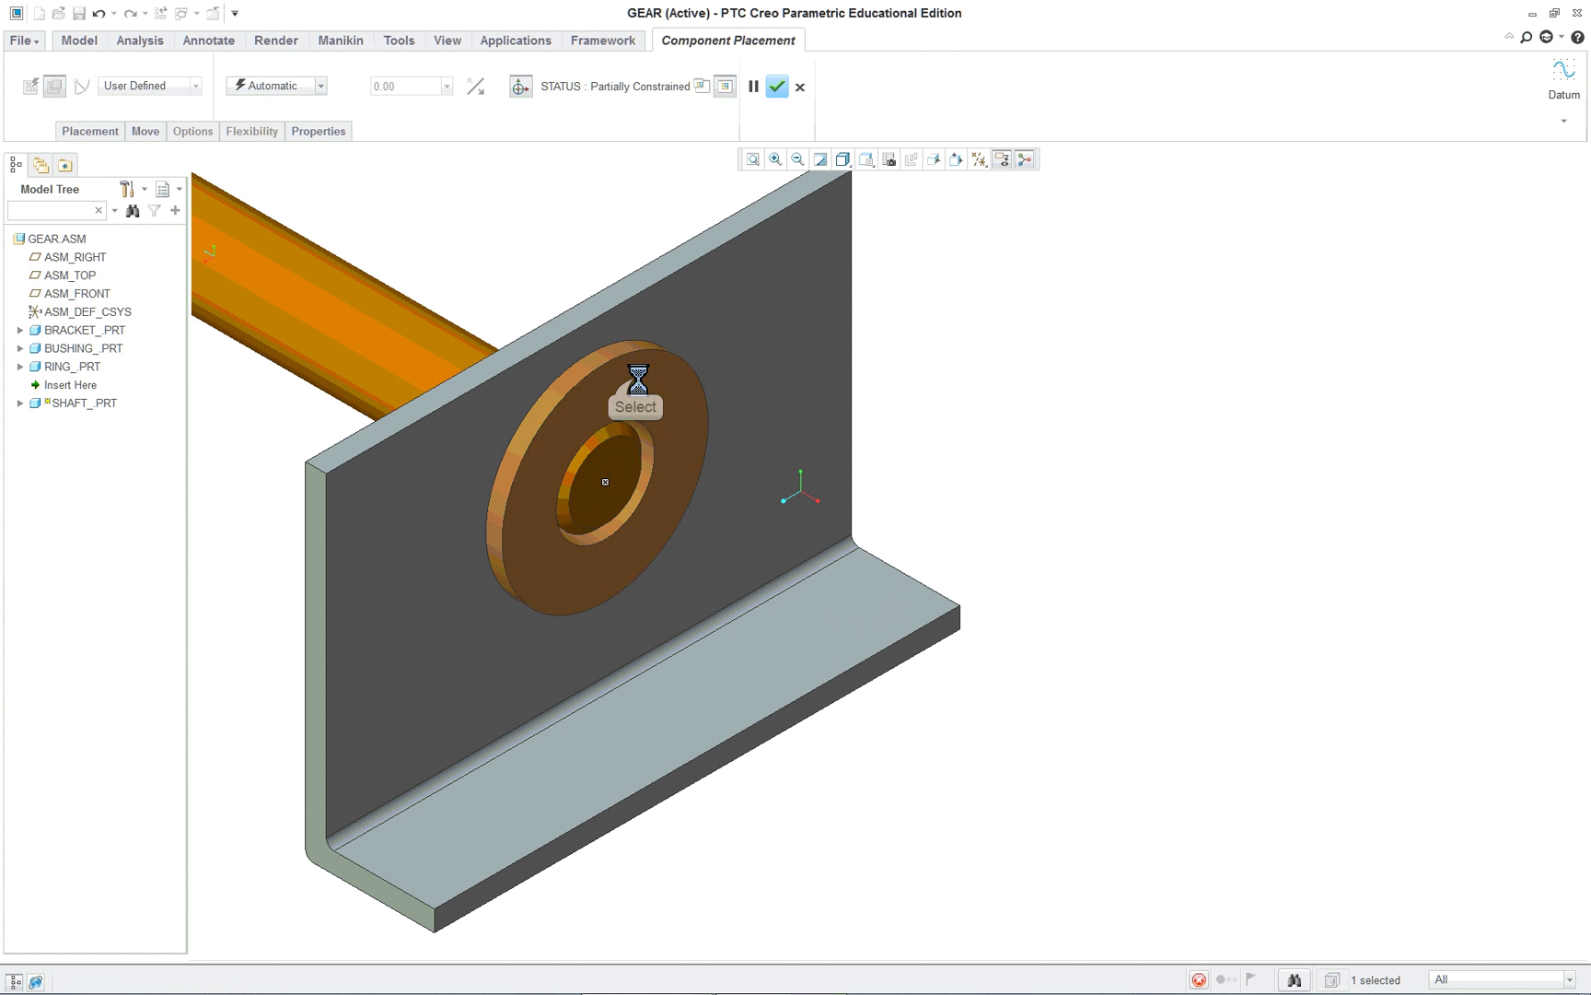
left_click(279, 88)
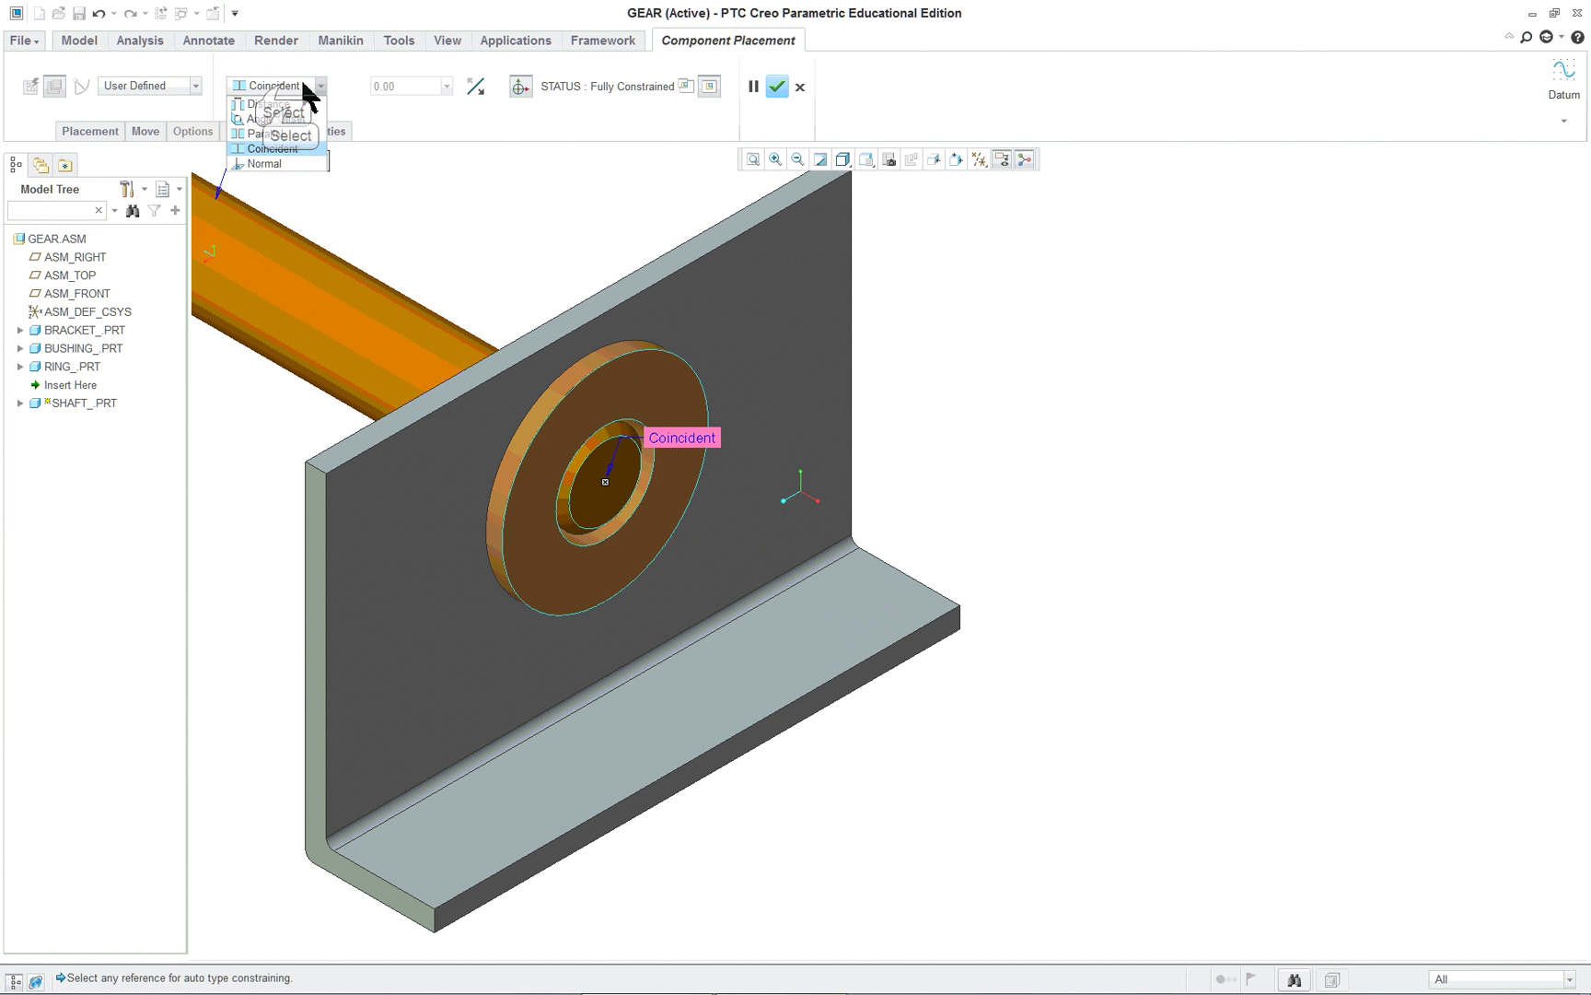
left_click(293, 108)
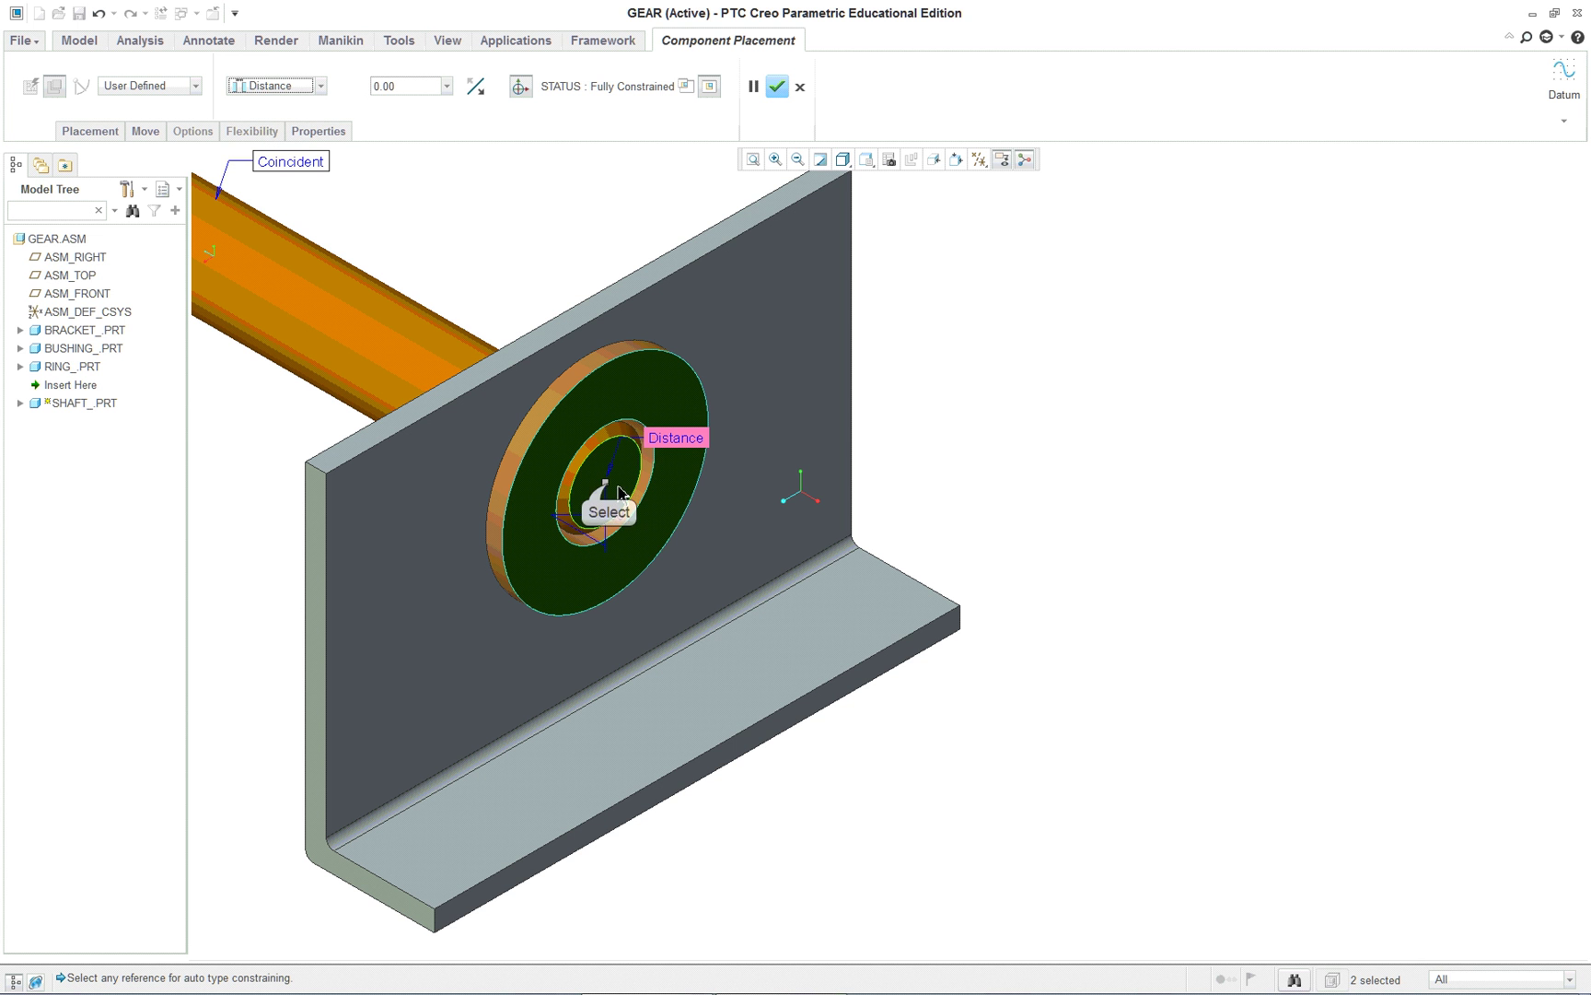
Move the shaft's end face out to a distance of 2.25 from the bushing's flange face.
left_click_drag(605, 481, 883, 737)
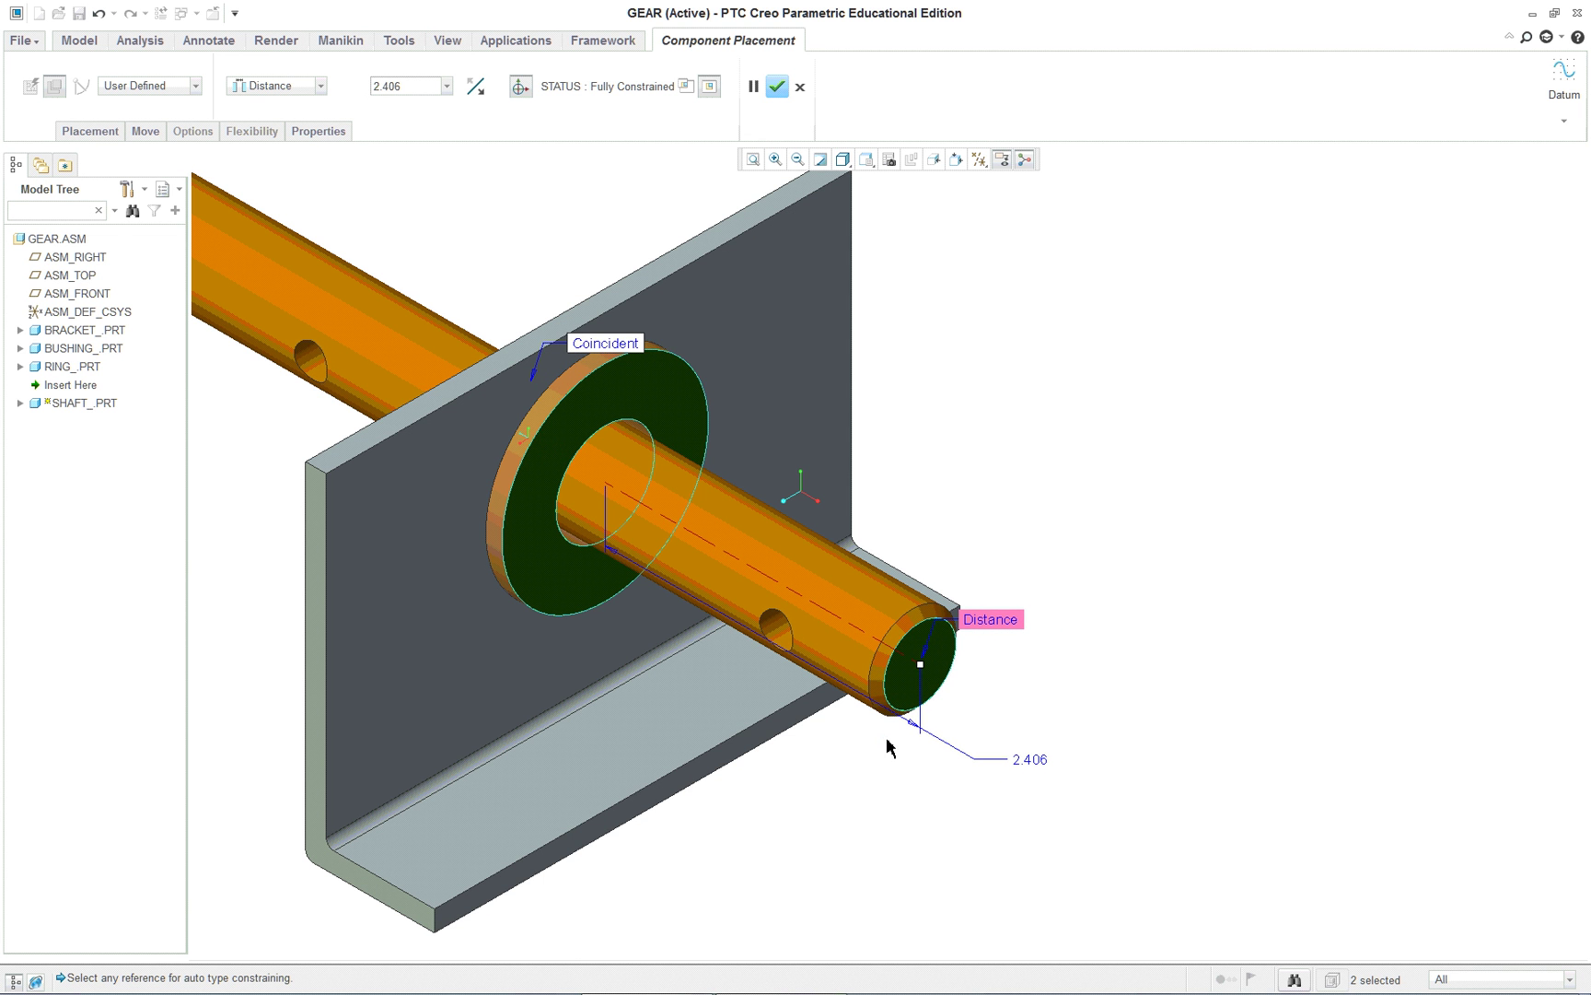
scroll(838, 767, "up", 3)
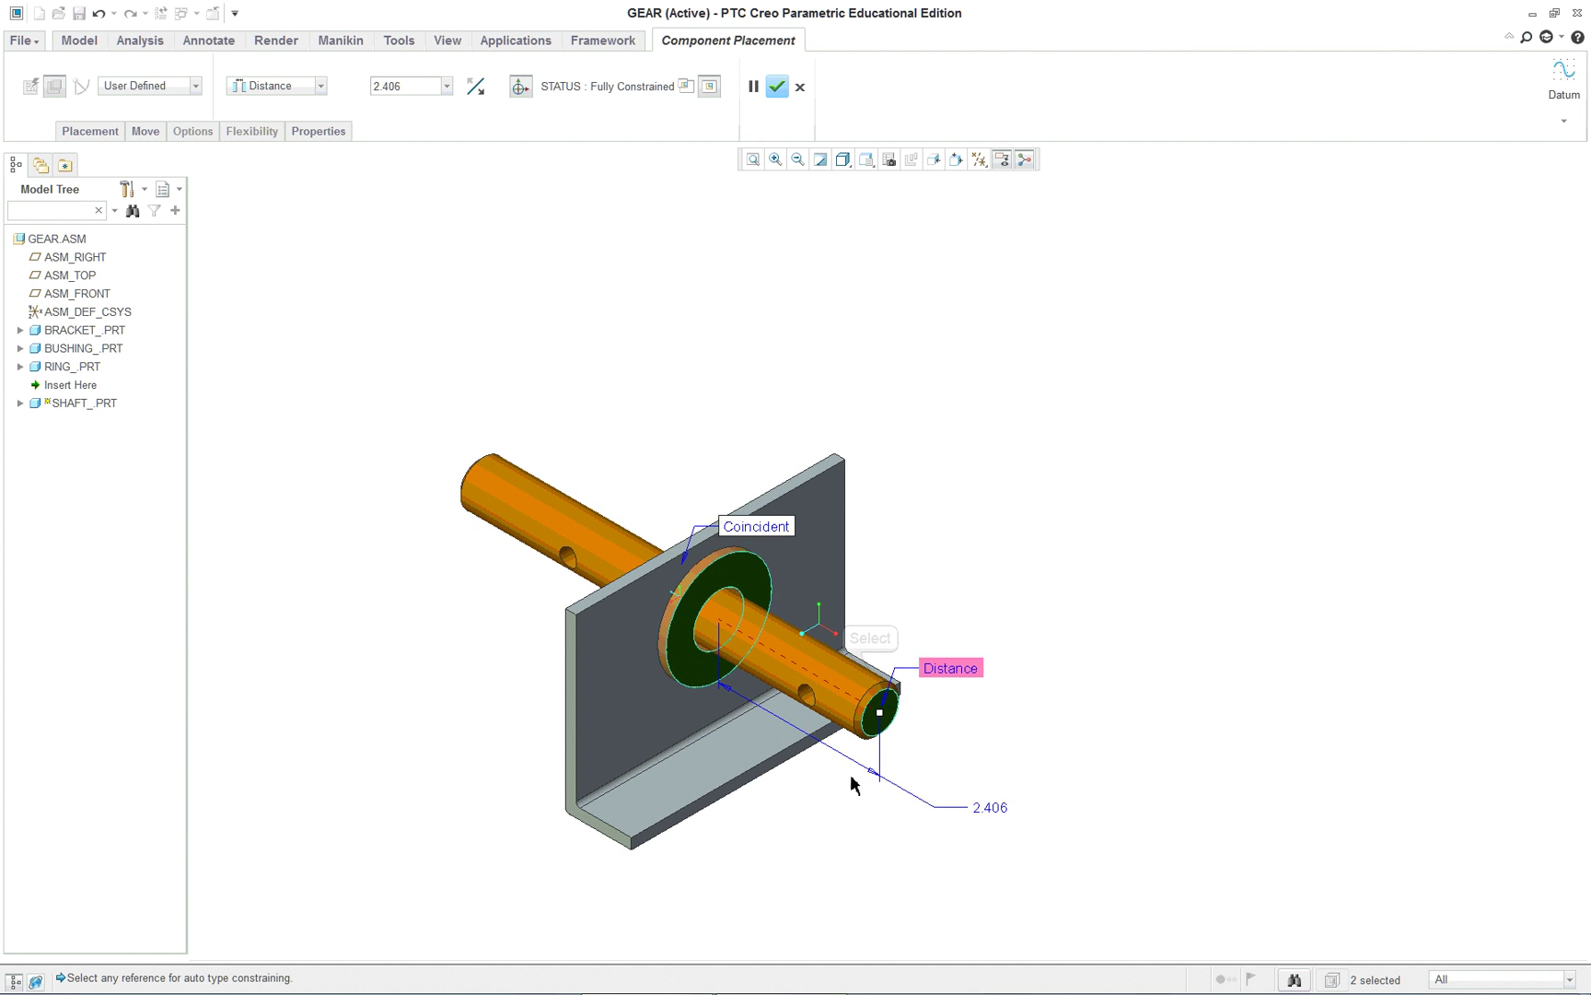
scroll(882, 742, "down", 3)
left_click_drag(870, 673, 901, 694)
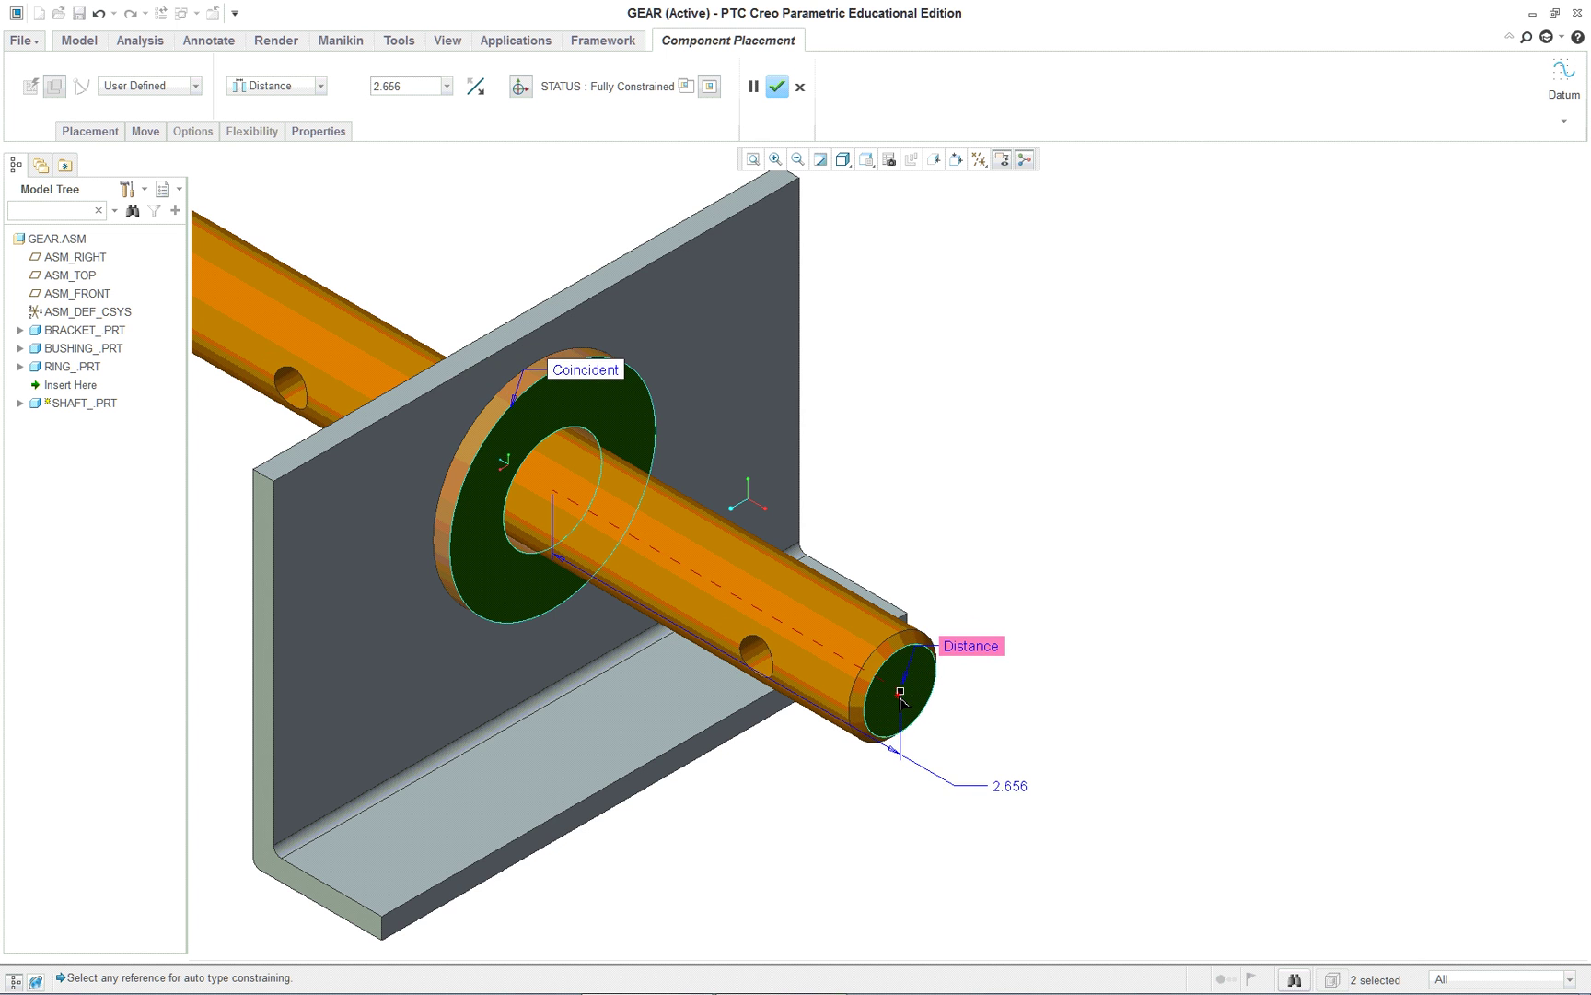
scroll(861, 721, "up", 3)
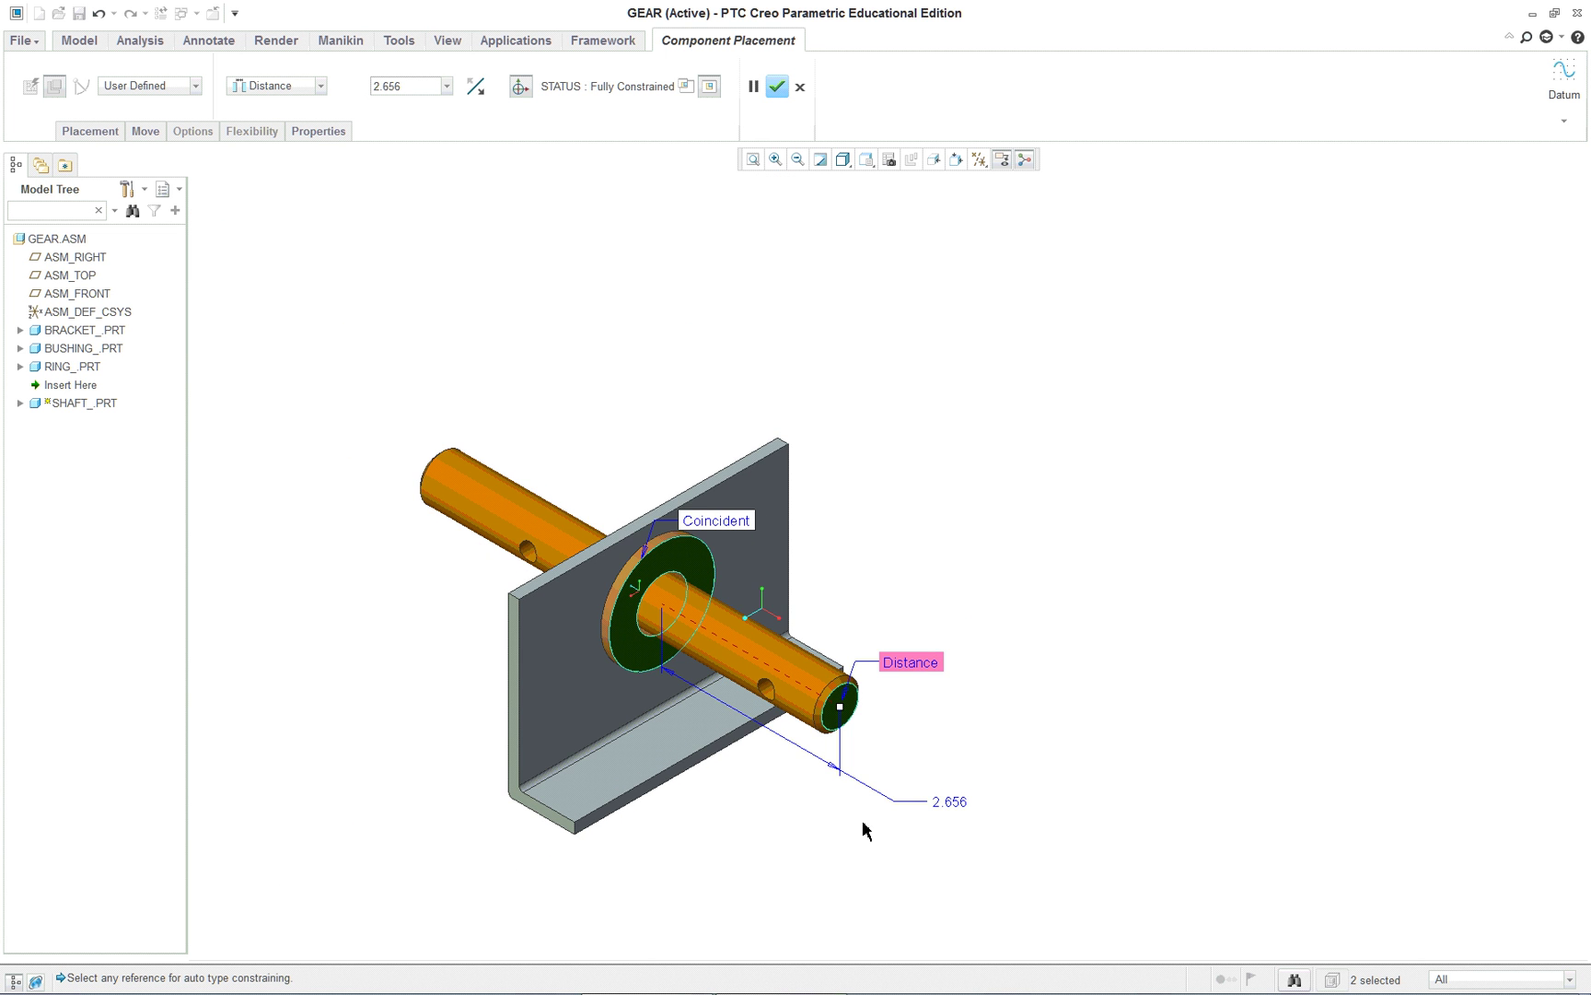
mouse_move(803, 845)
middle_mouse_down()
mouse_move(913, 735)
mouse_move(859, 842)
mouse_move(816, 832)
middle_mouse_up()
left_click_drag(865, 693, 838, 659)
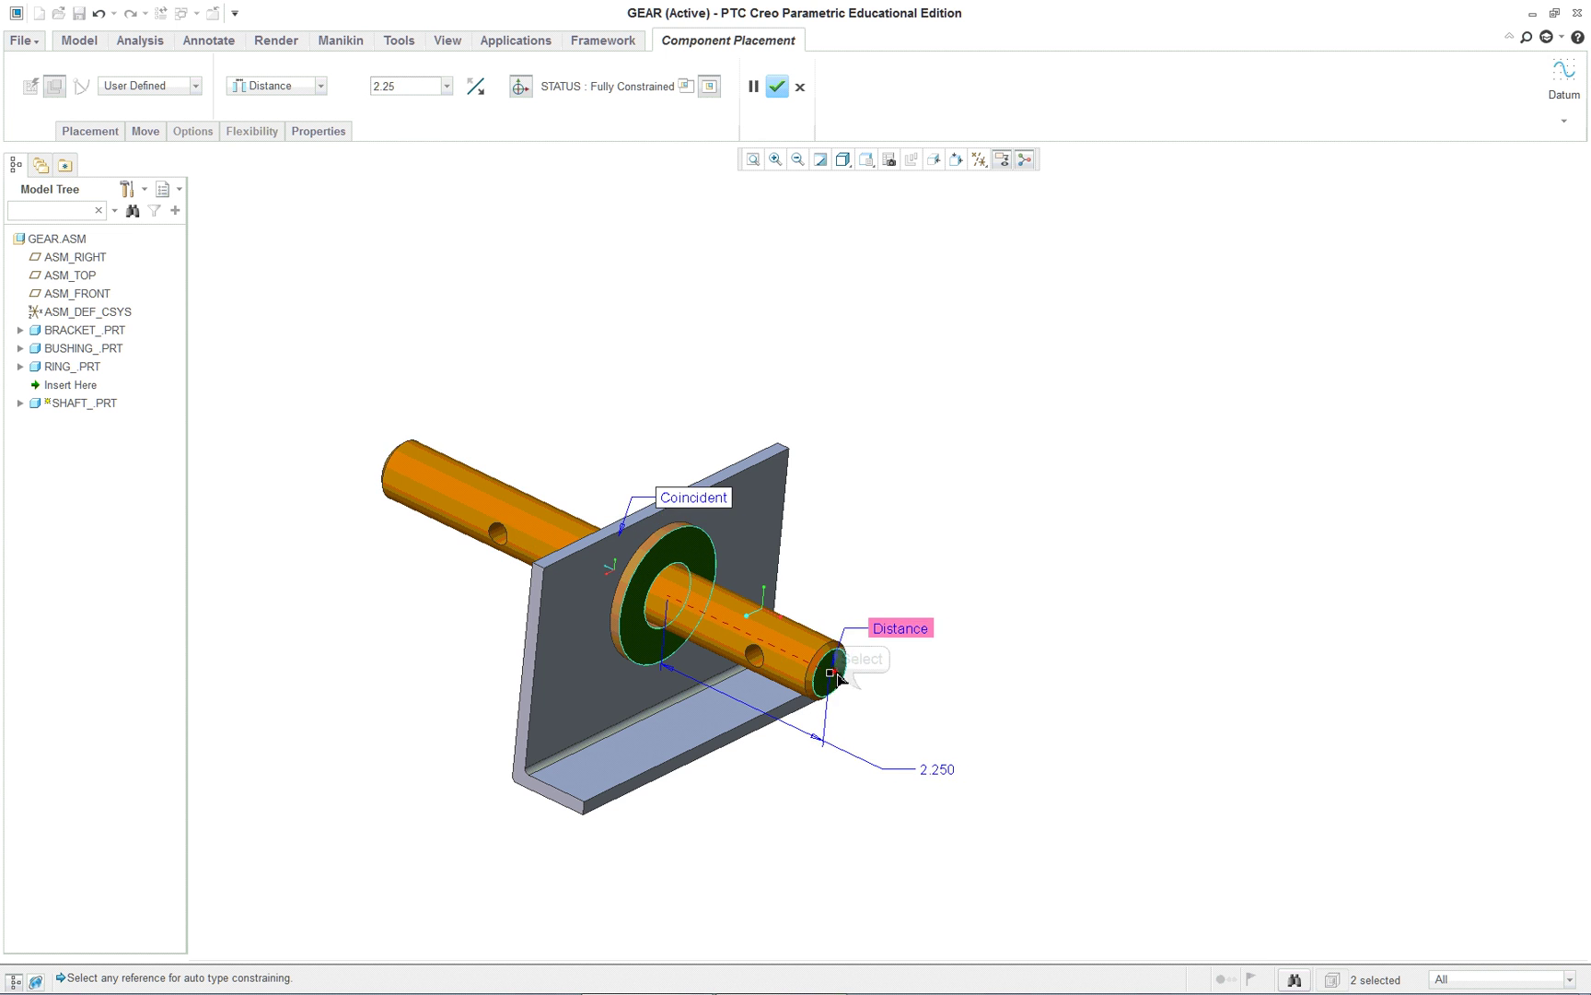
mouse_move(753, 768)
middle_mouse_down()
mouse_move(809, 749)
mouse_move(751, 753)
middle_mouse_up()
scroll(761, 766, "up", 3)
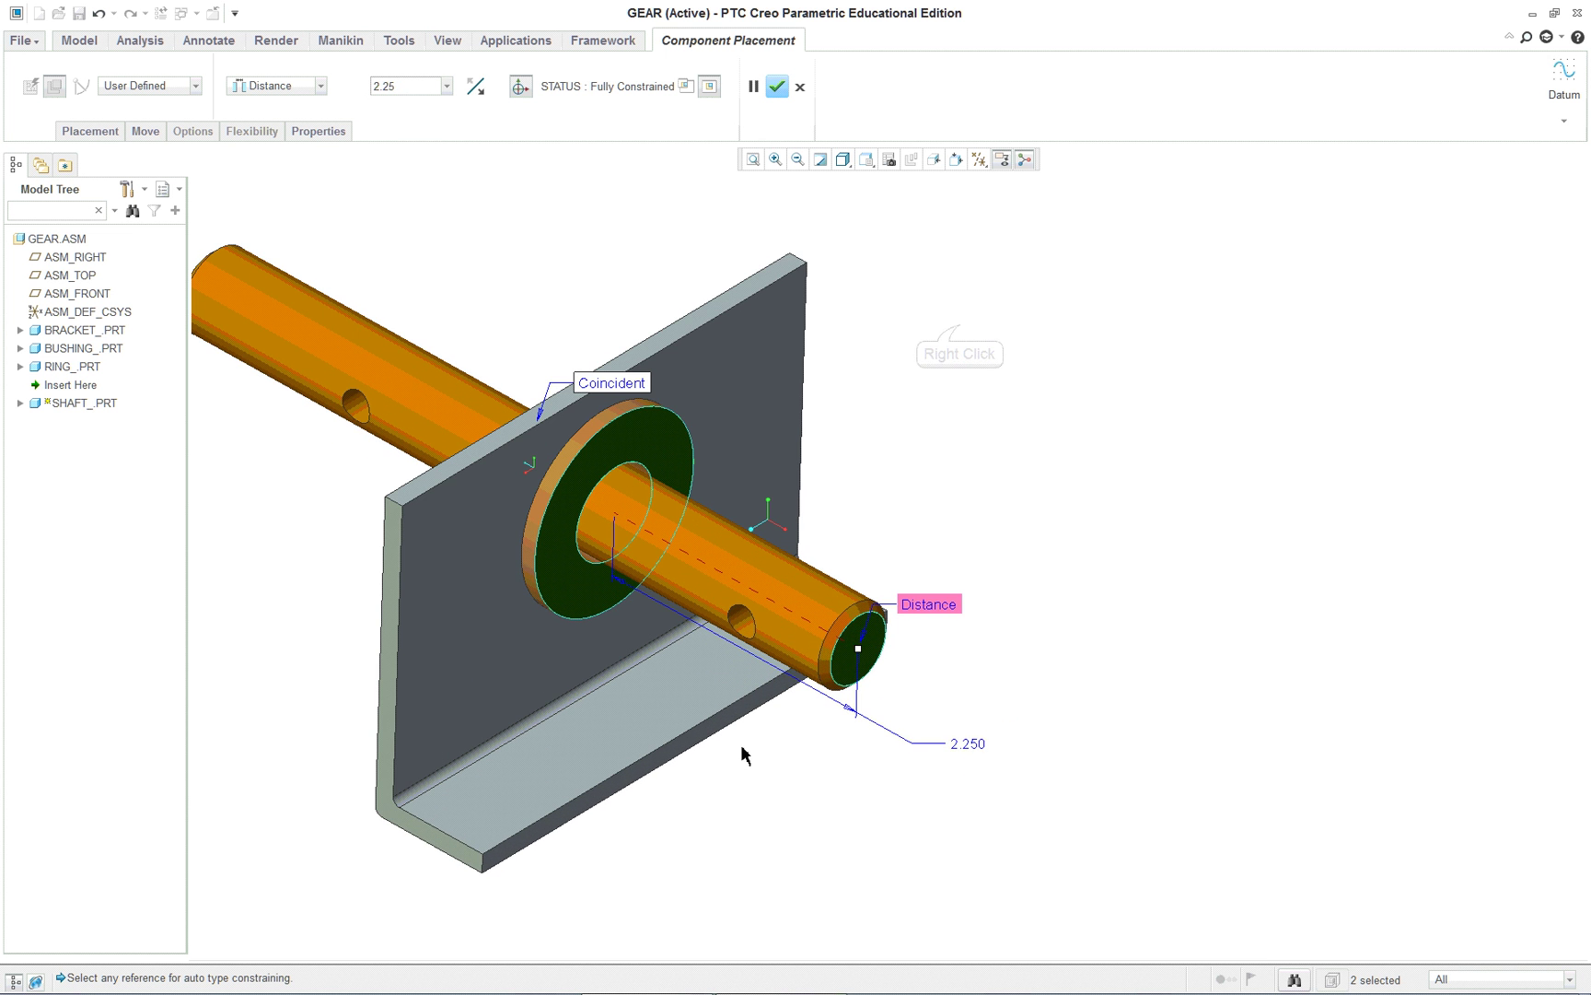
Start a new constraint for the shaft and turn on the display of datum planes.
right_click(959, 329)
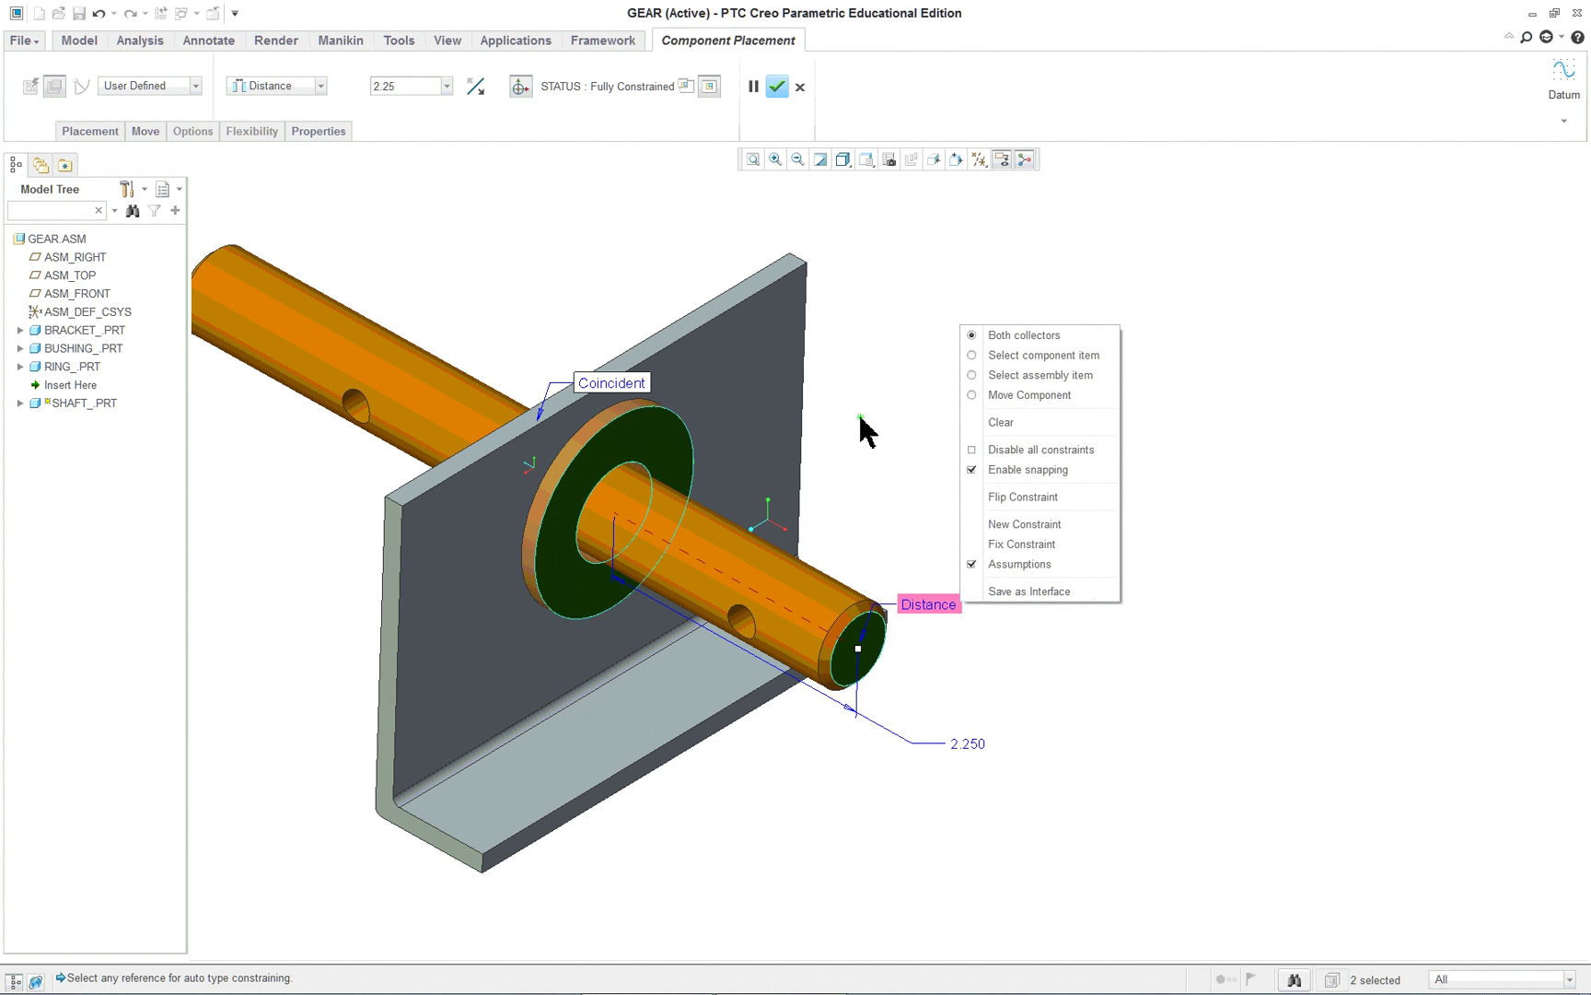
left_click(1022, 524)
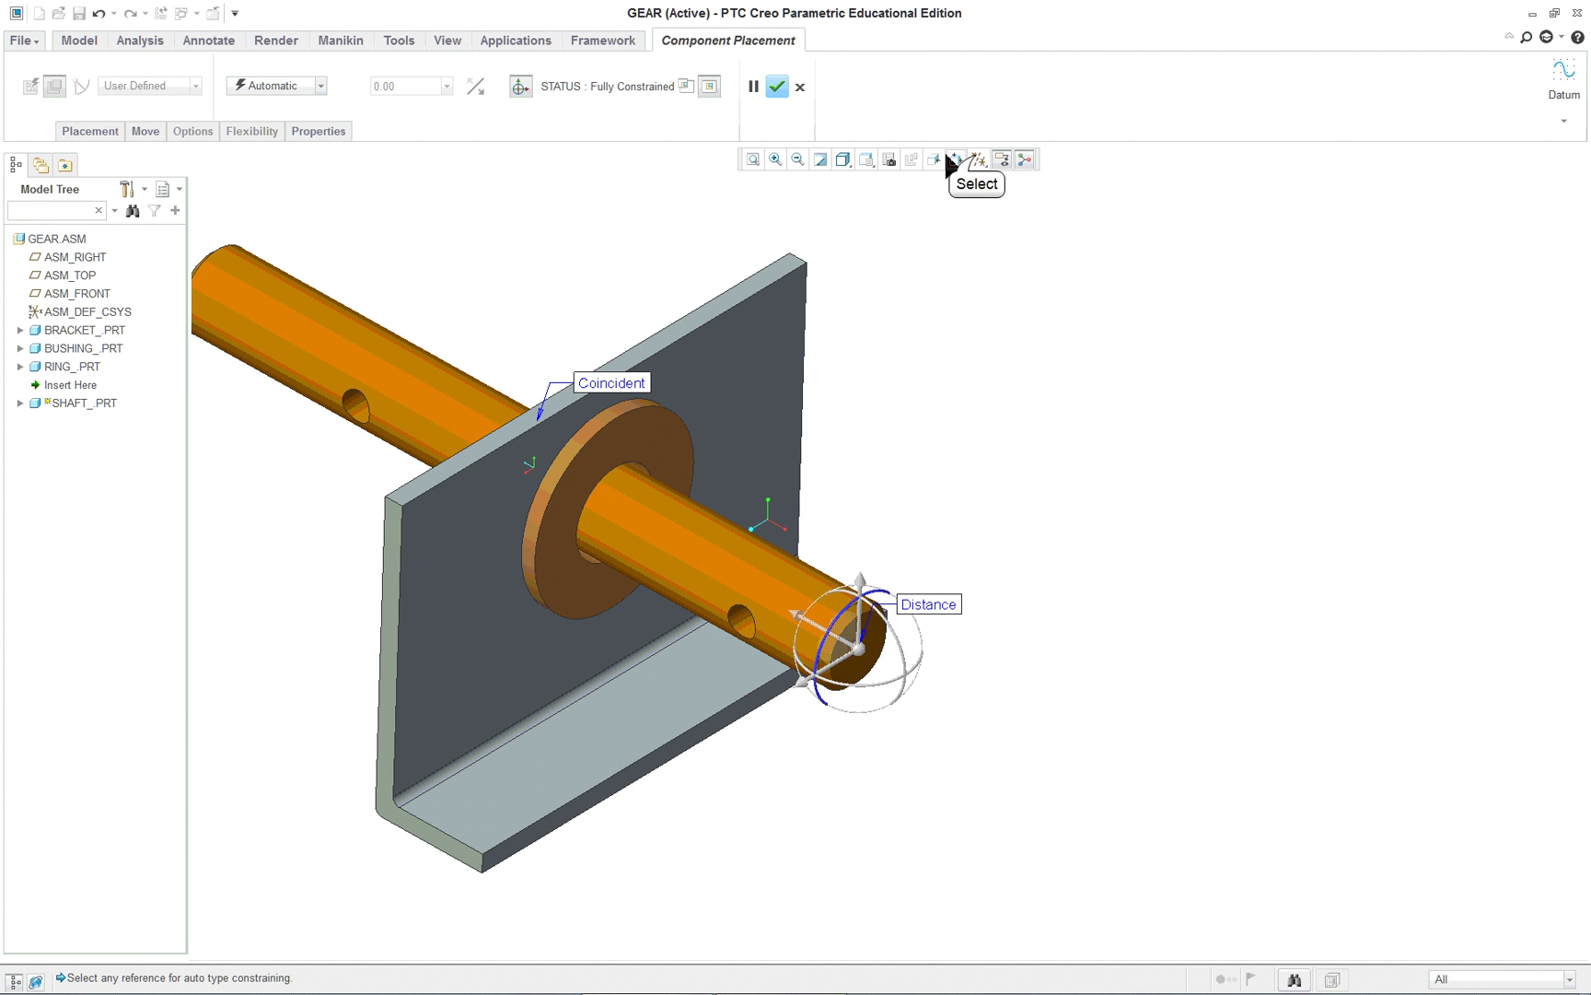
left_click(978, 161)
left_click(1022, 261)
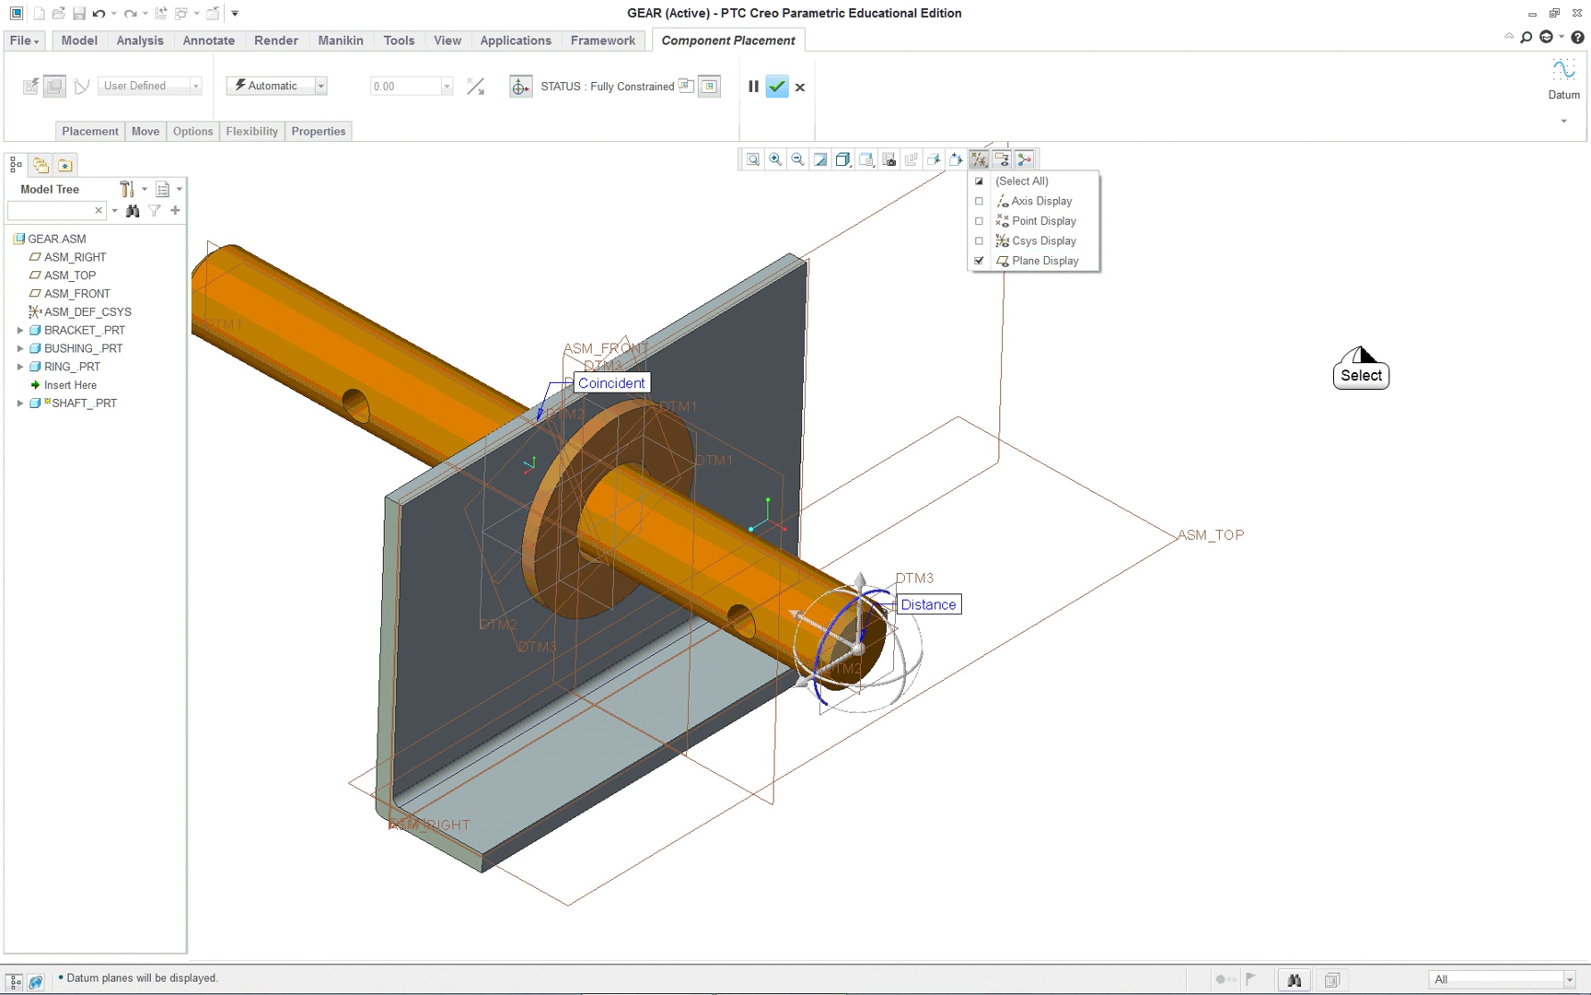
left_click(978, 161)
Constrain the shaft's datum plane DTM1 to the assembly plane ASM_FRONT.
scroll(774, 594, "up", 3)
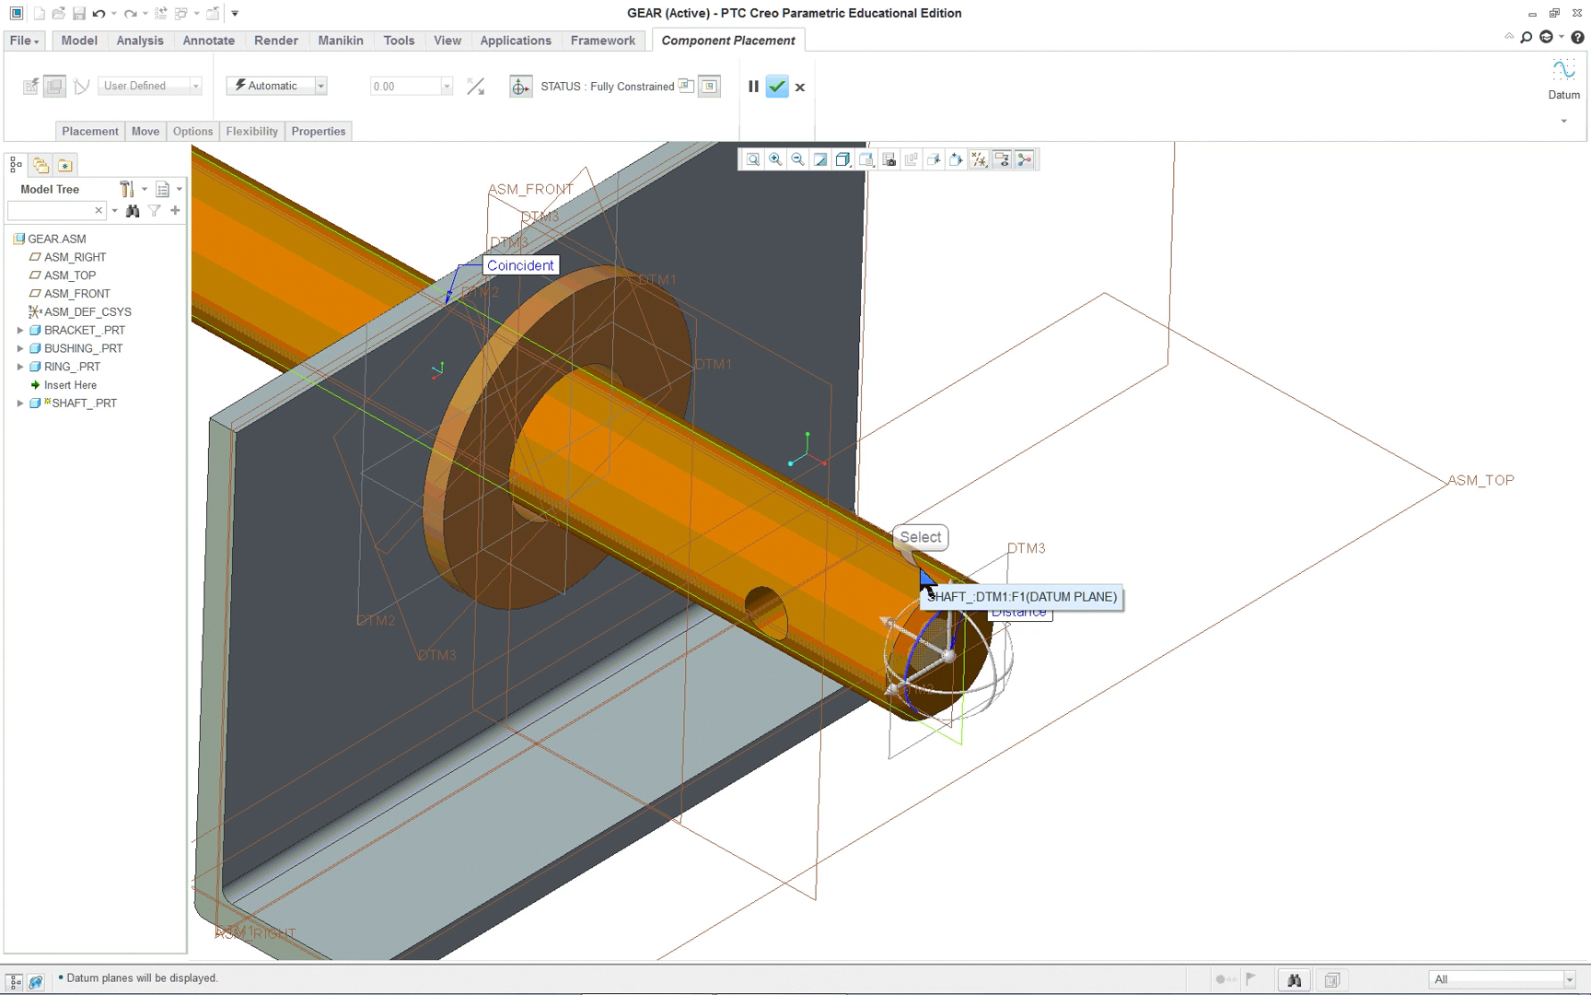
left_click(924, 579)
scroll(923, 573, "up", 4)
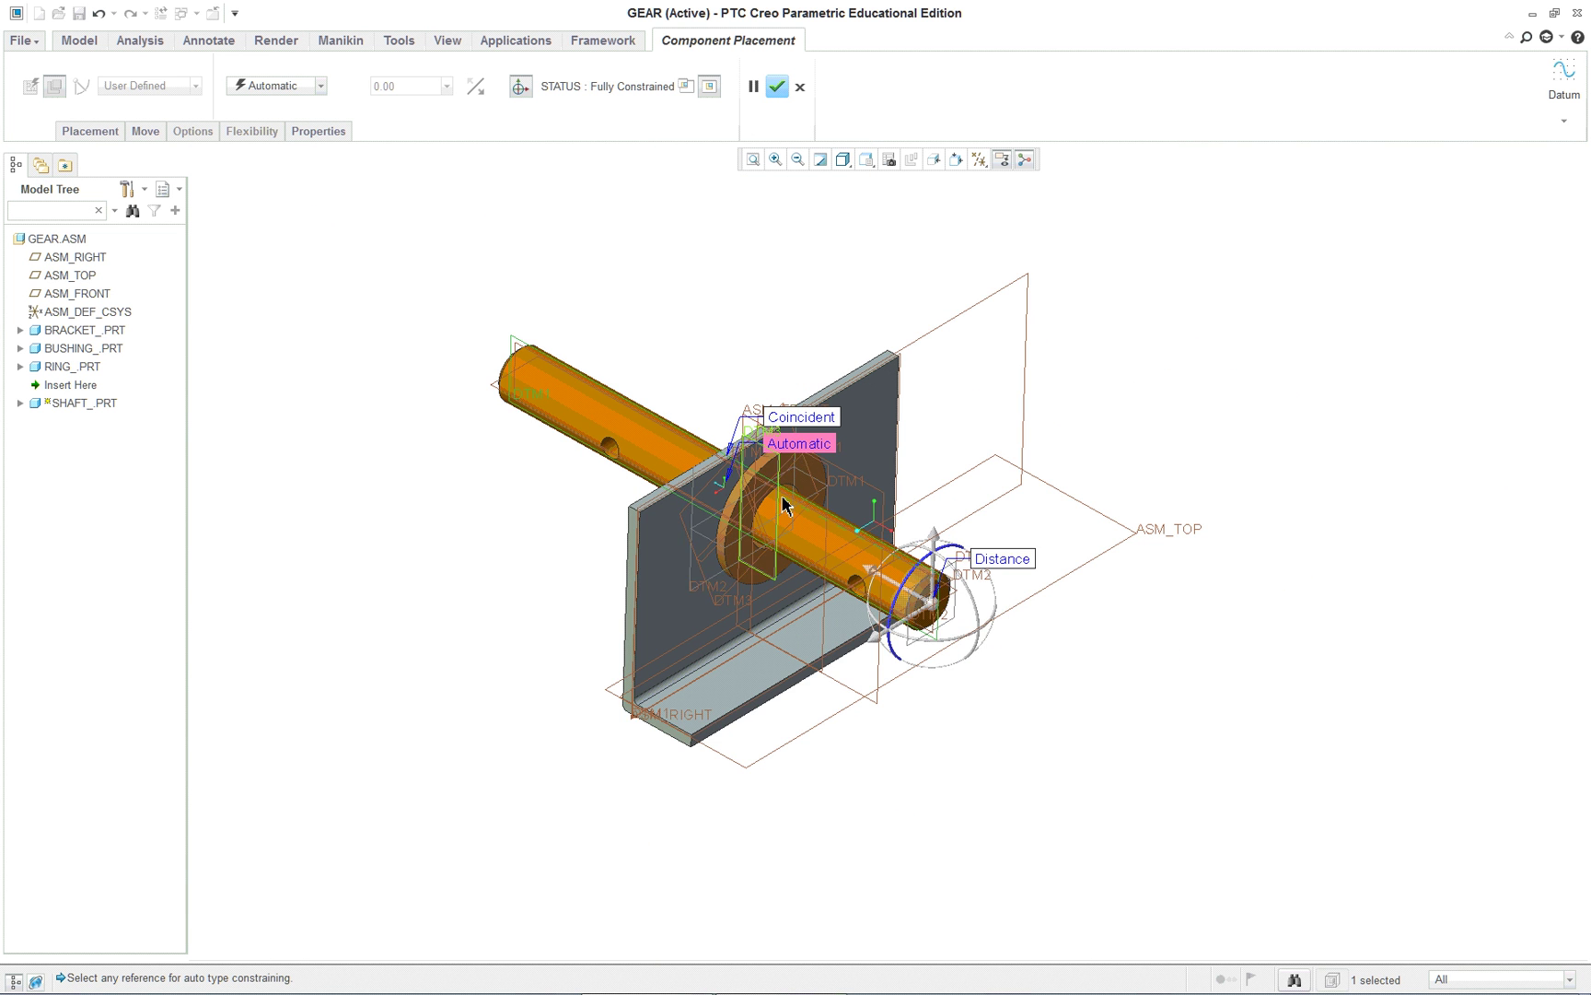
scroll(783, 504, "down", 3)
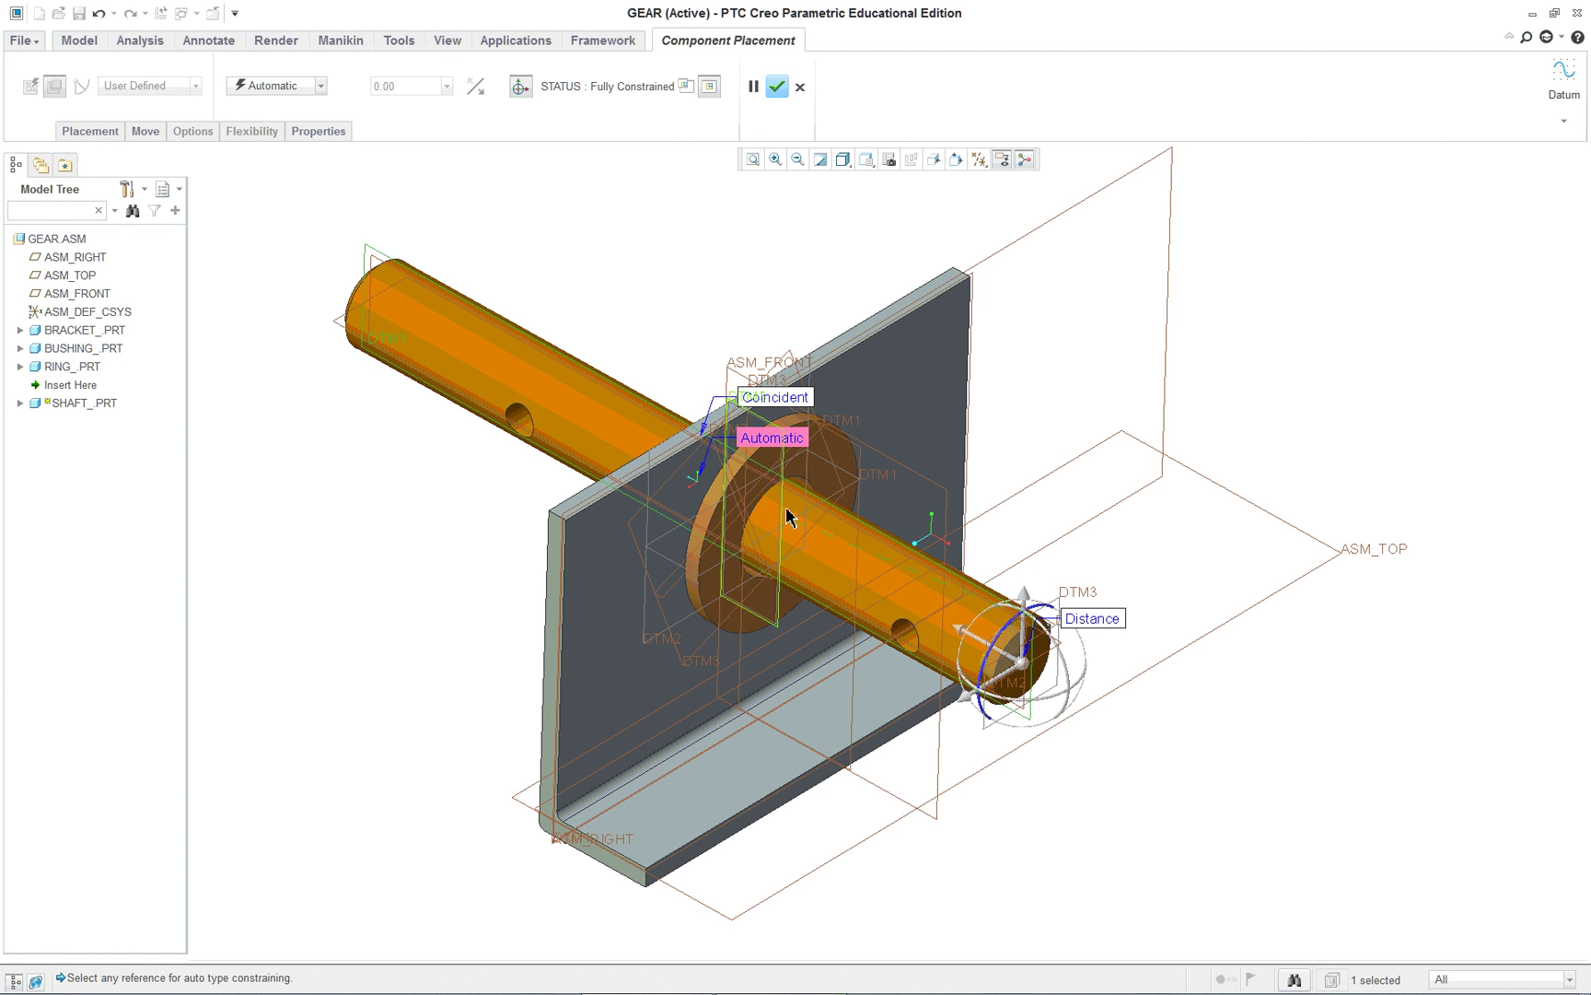
left_click(926, 479)
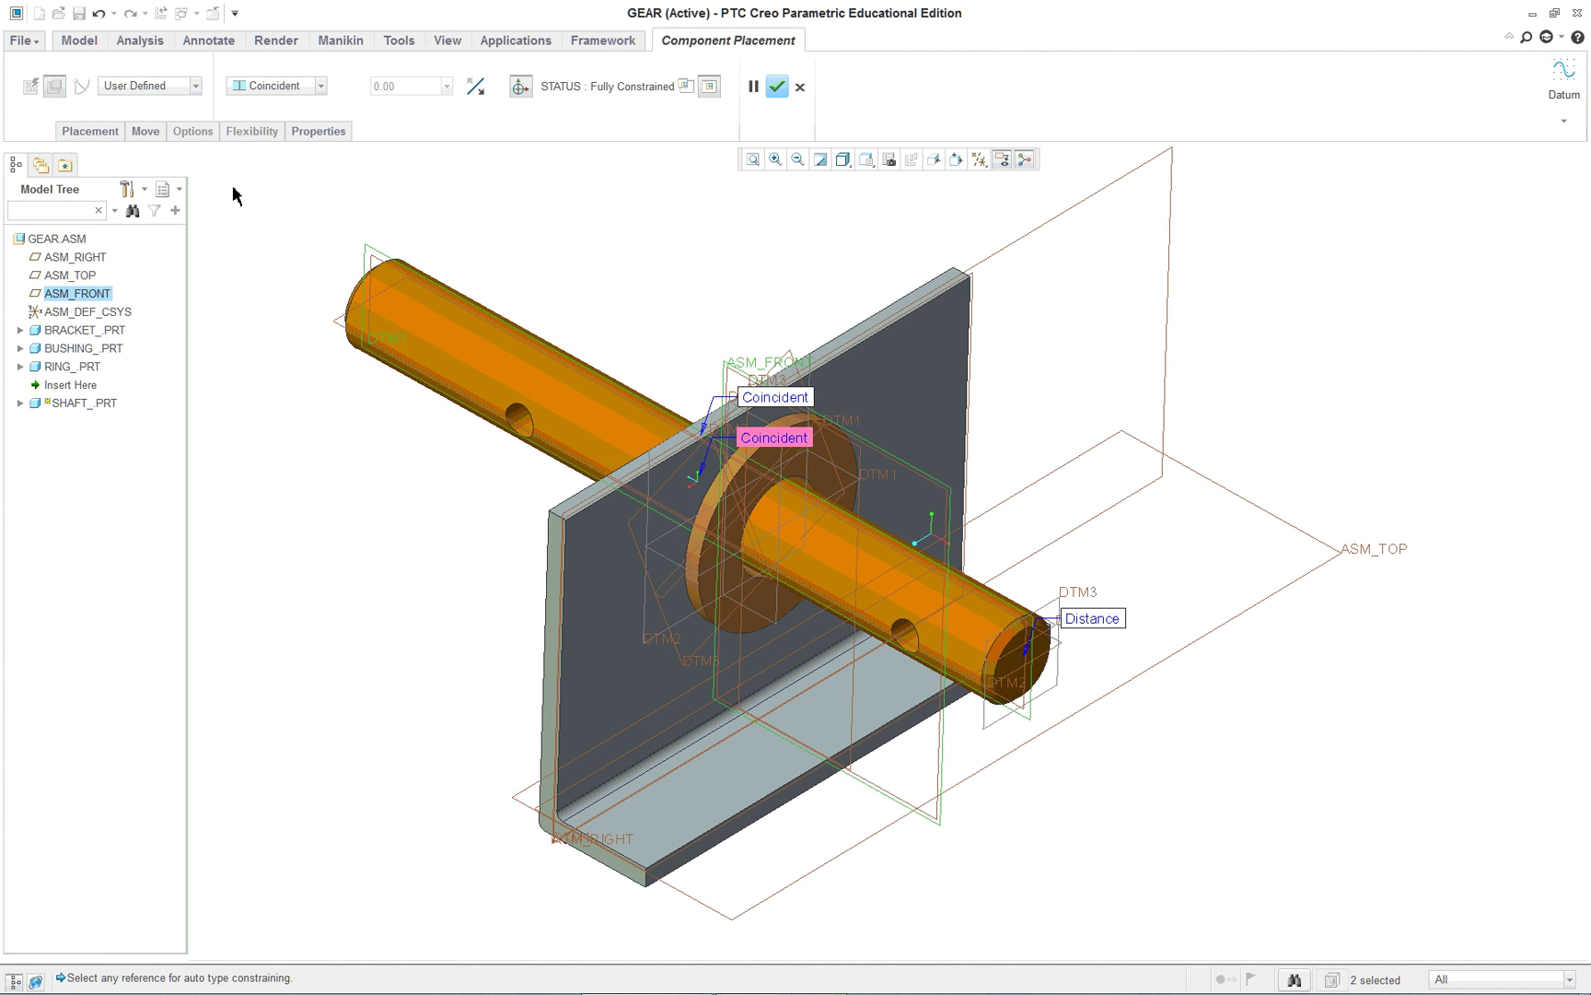
Change the constraint between DTM1 and ASM_FRONT to Angle Offset and accept the shaft's placement.
left_click(108, 134)
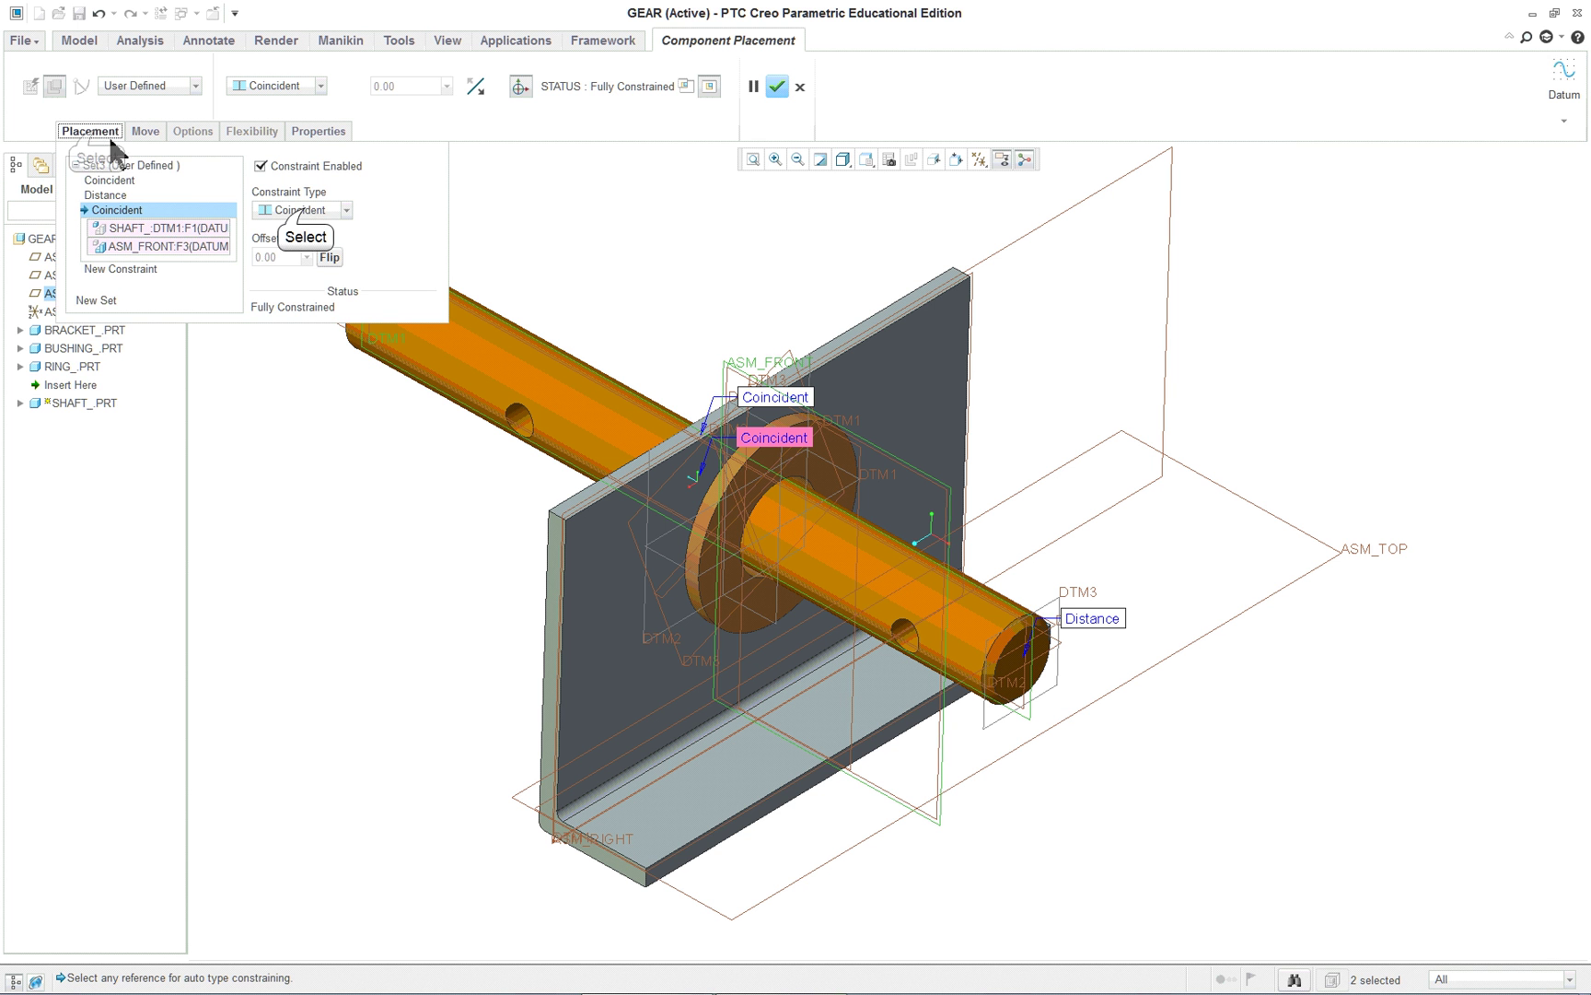
left_click(304, 211)
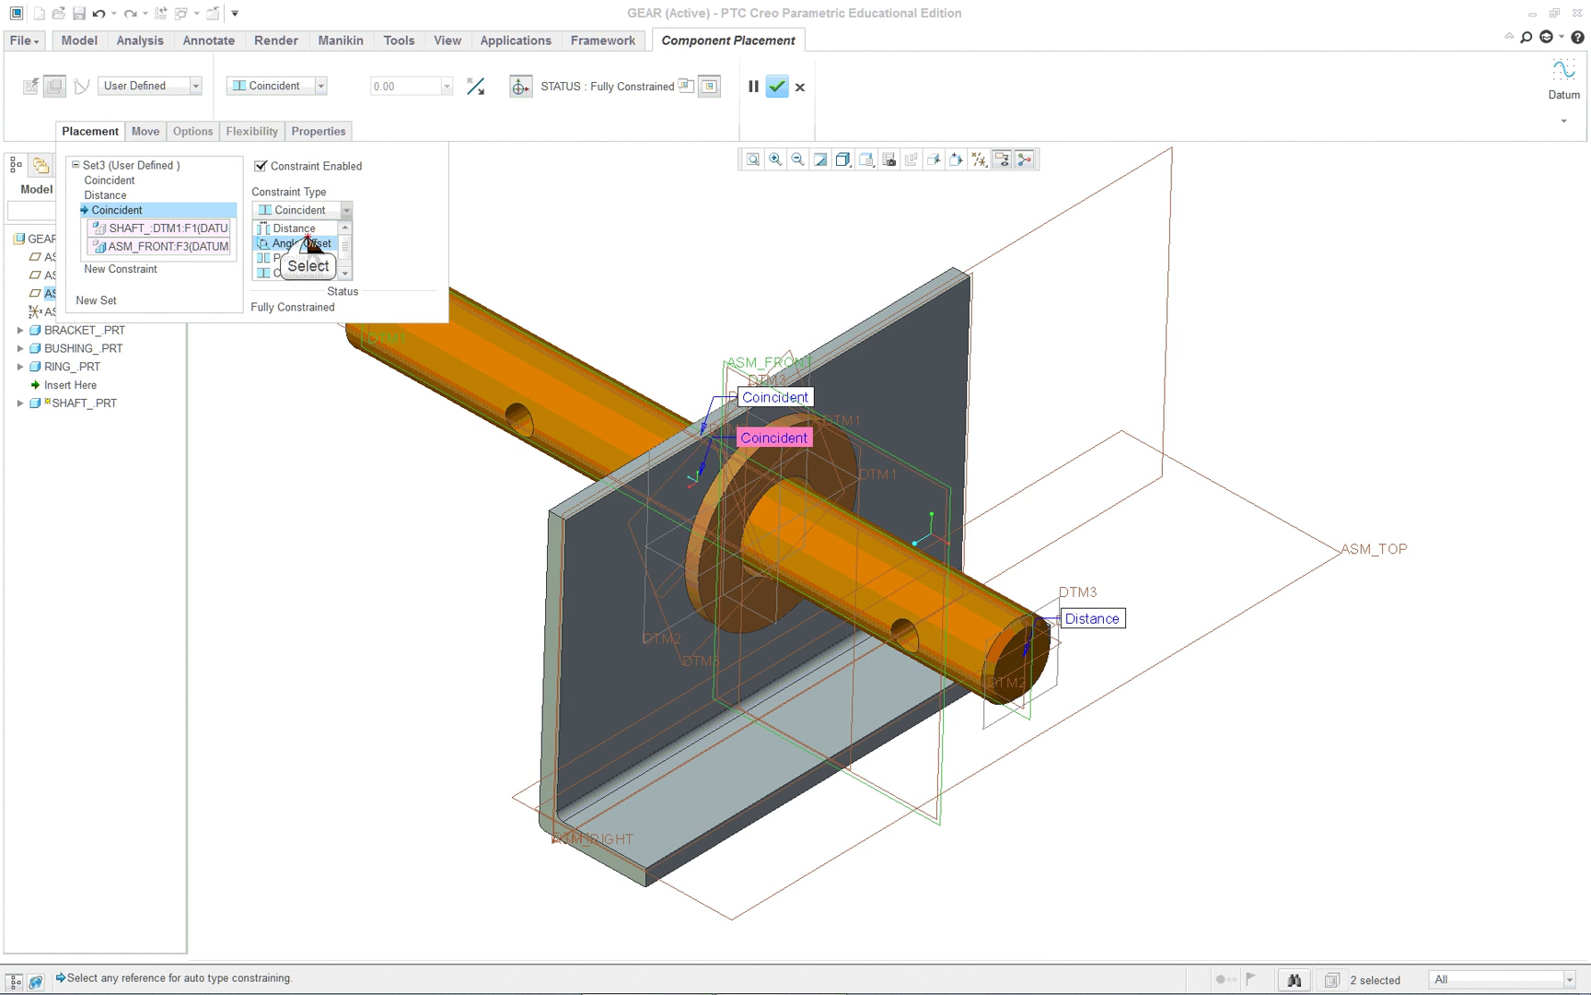
left_click(302, 243)
scroll(665, 465, "down", 4)
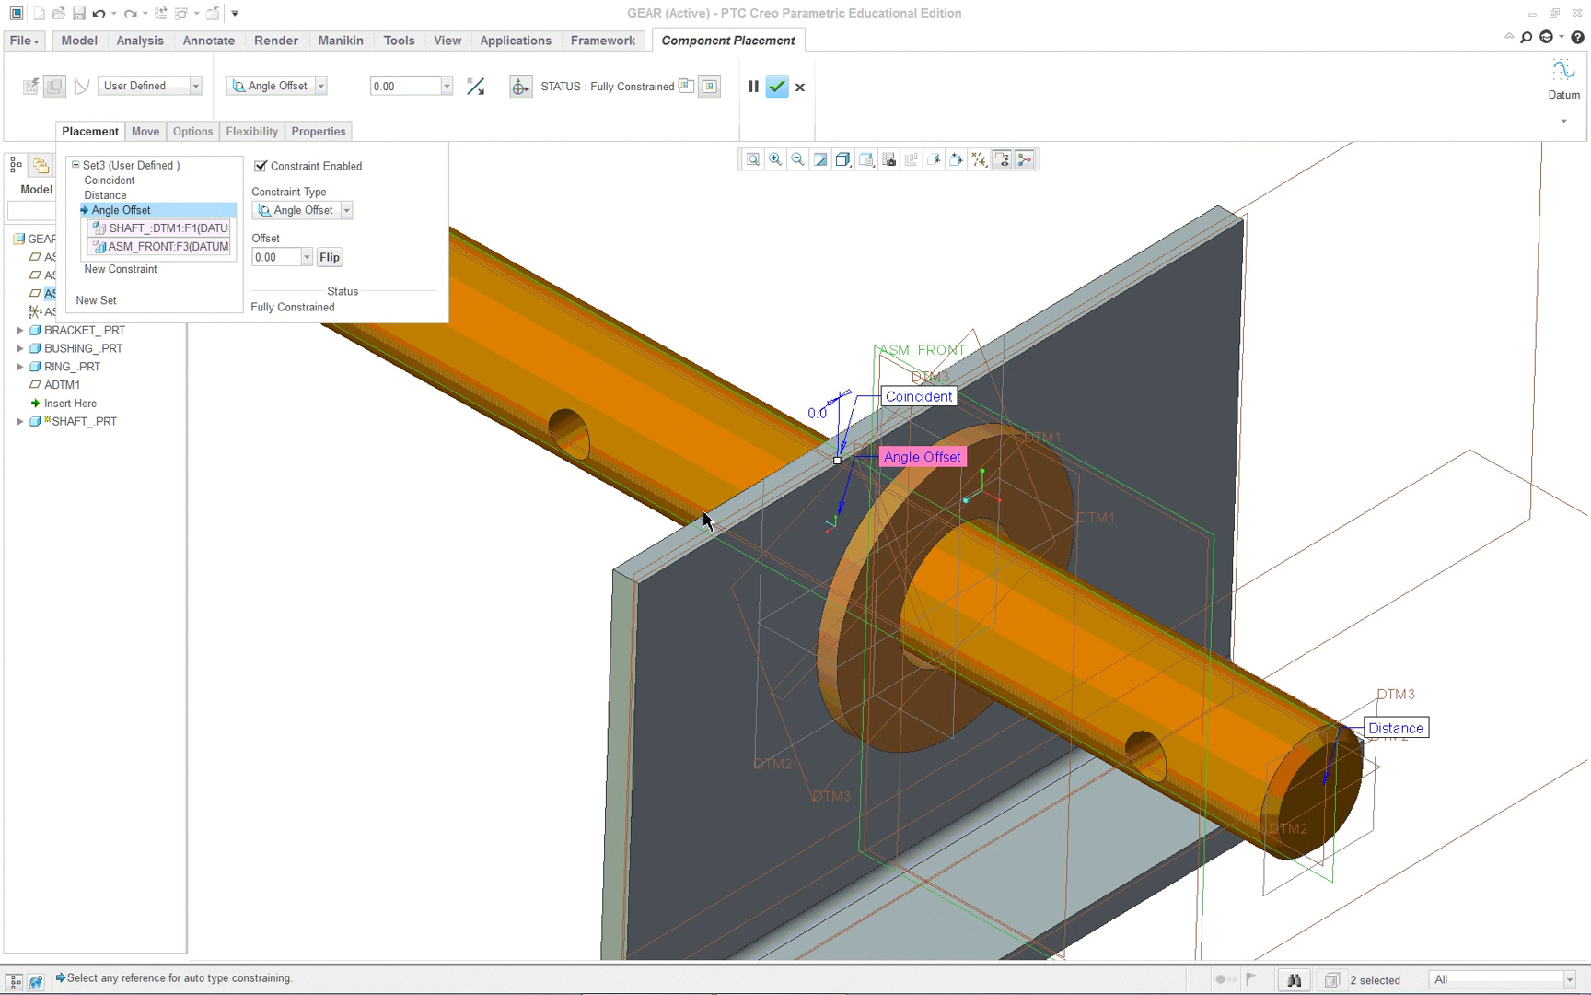
scroll(553, 474, "up", 2)
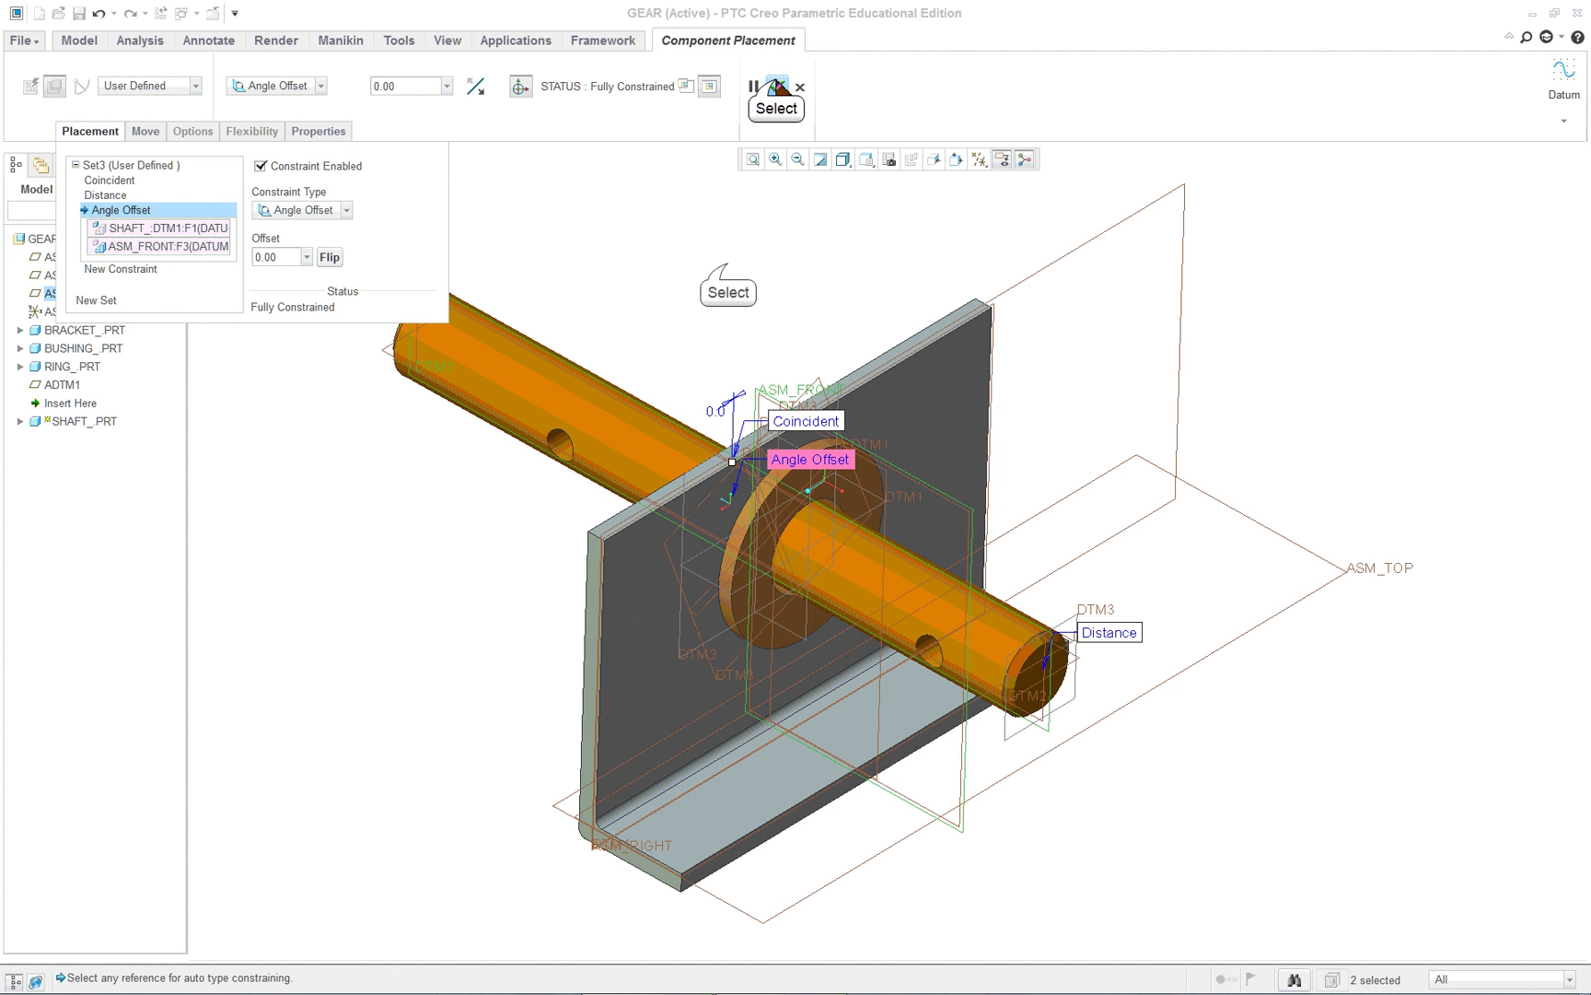
left_click(777, 87)
left_click(742, 299)
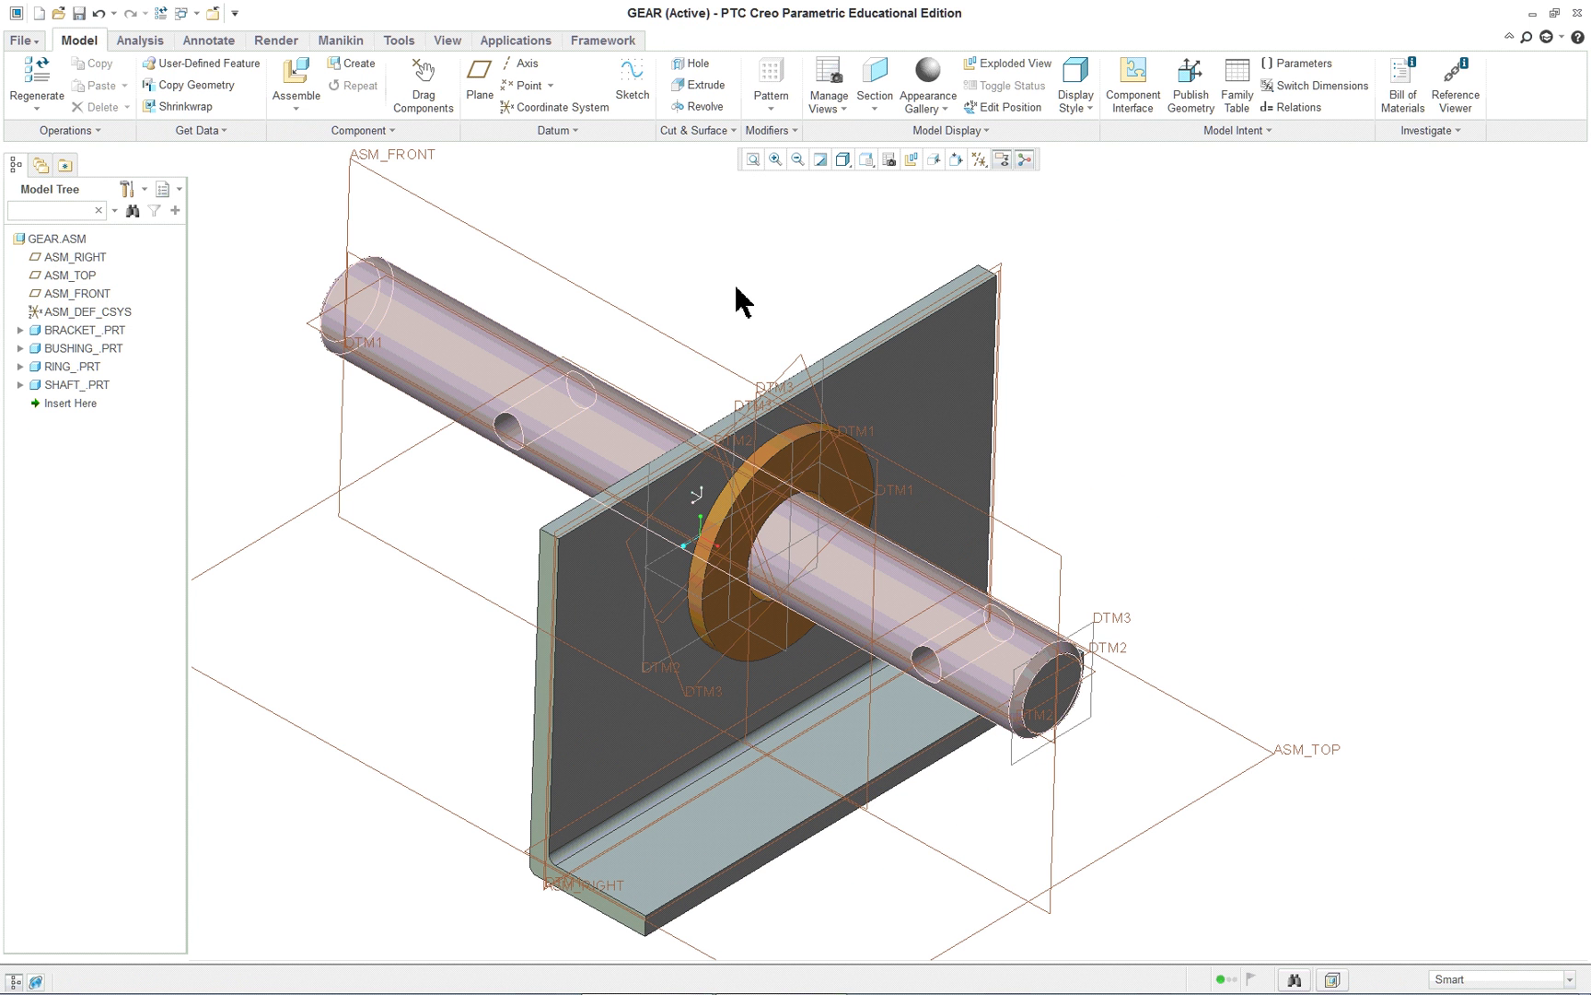
Check the reference figure in the Lesson 19 PDF and bring crank_.prt from GEAR_Parts into the assembly.
key("alt+Tab")
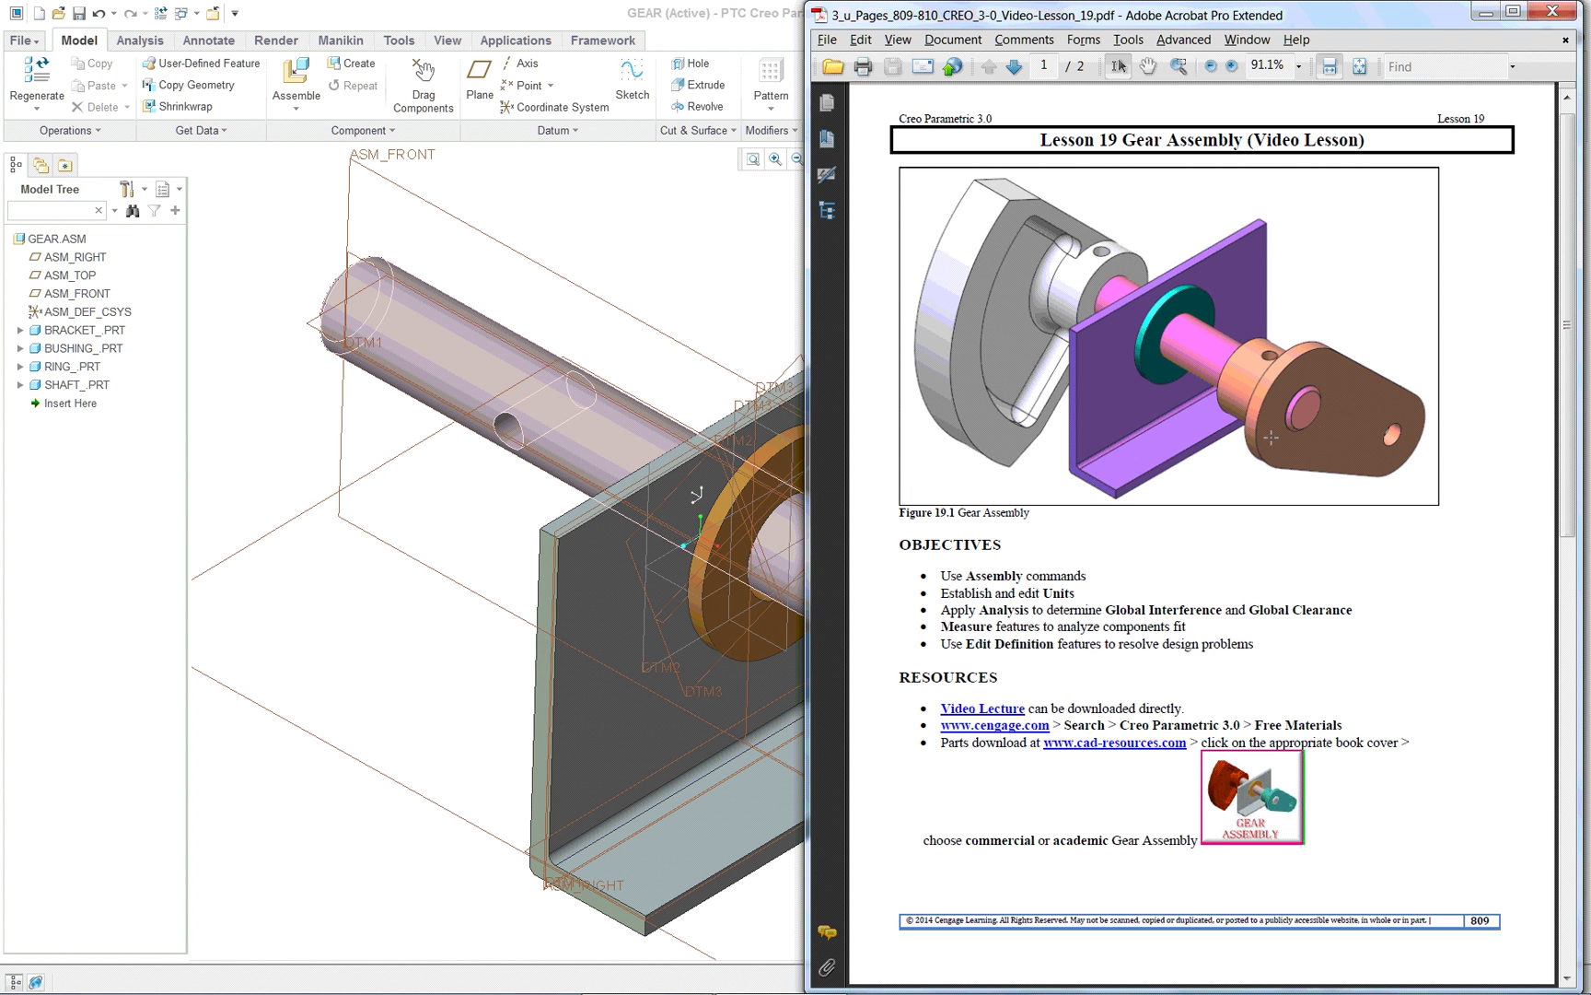
key("alt+Tab")
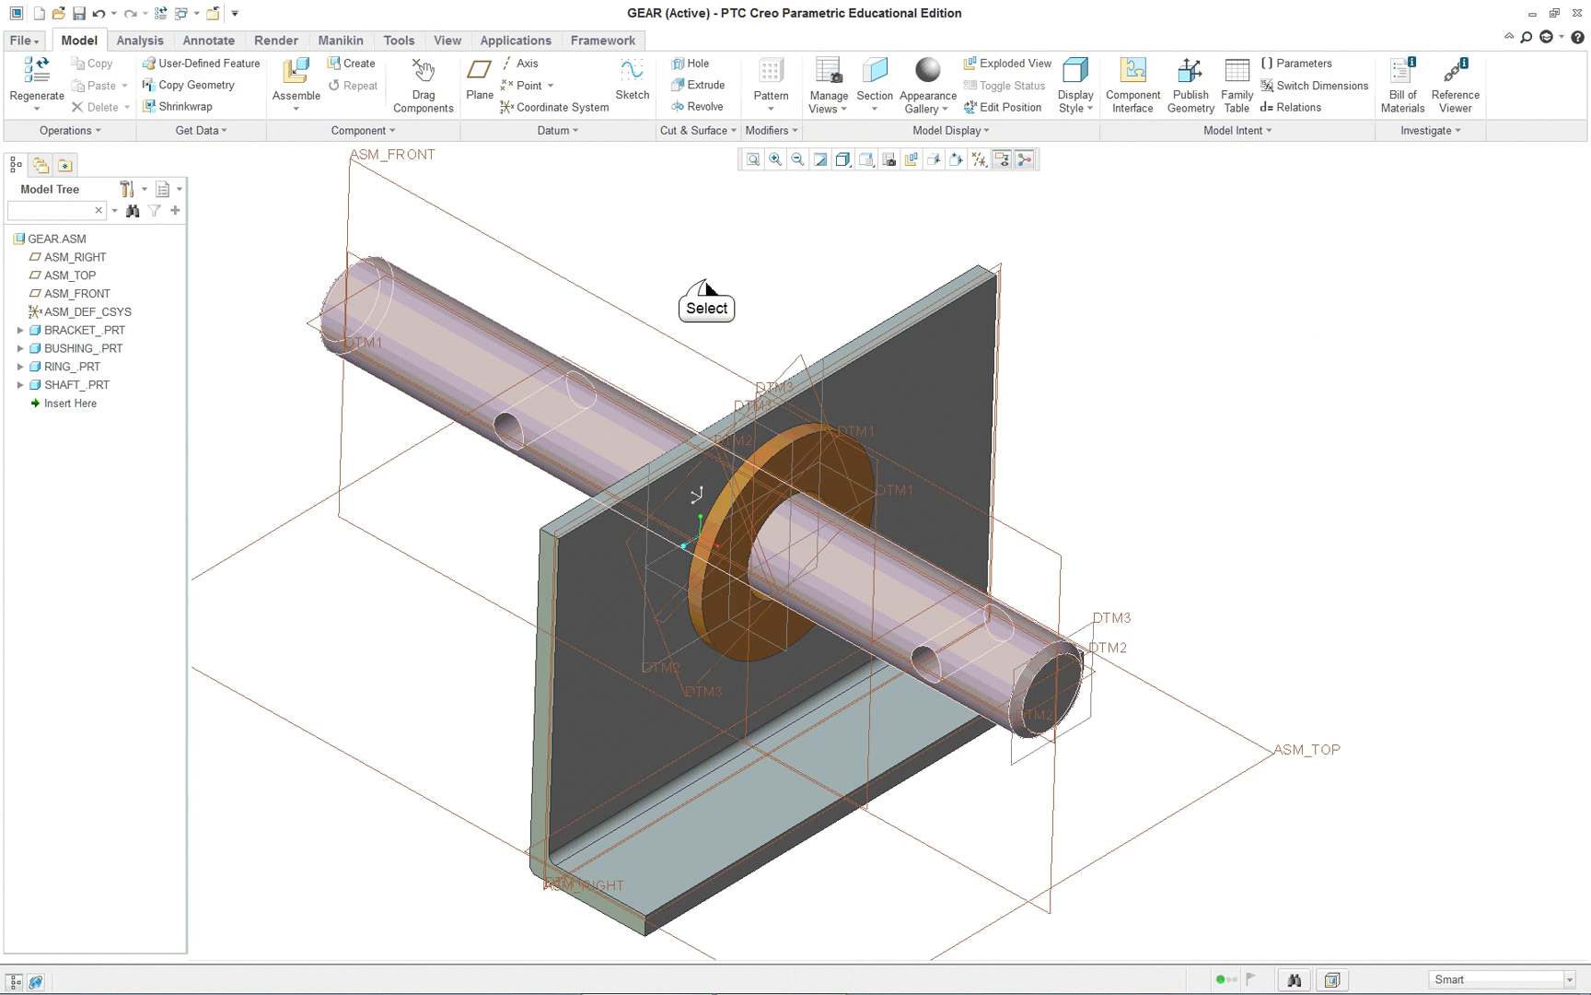
left_click(291, 74)
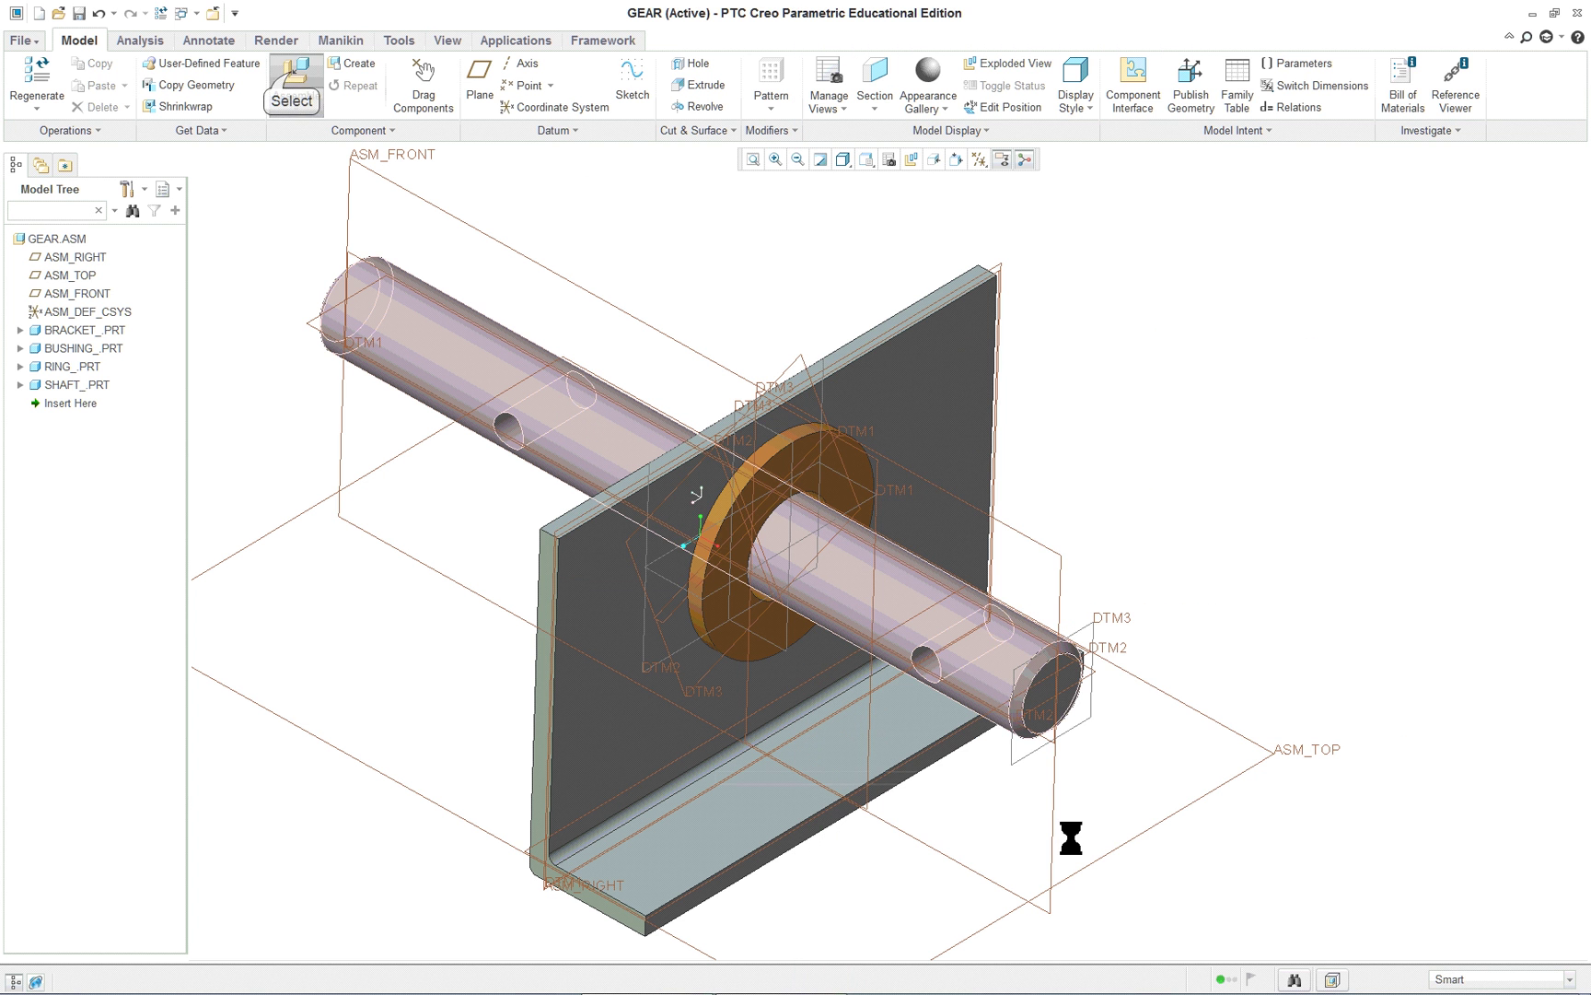
left_click(684, 445)
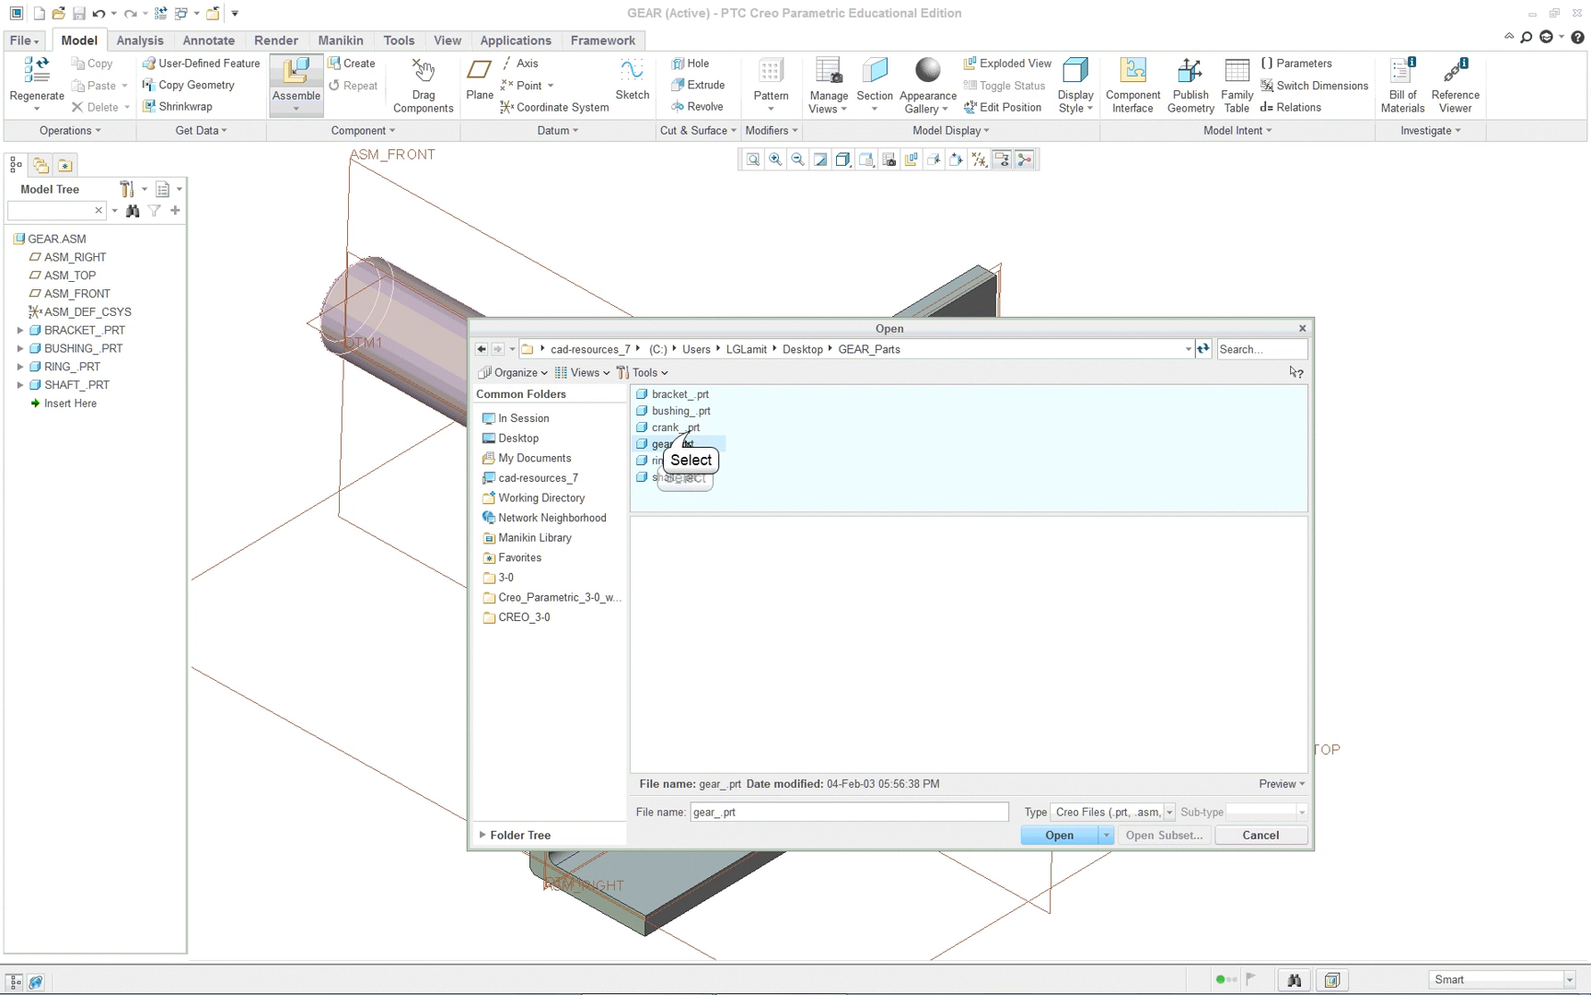
left_click(691, 430)
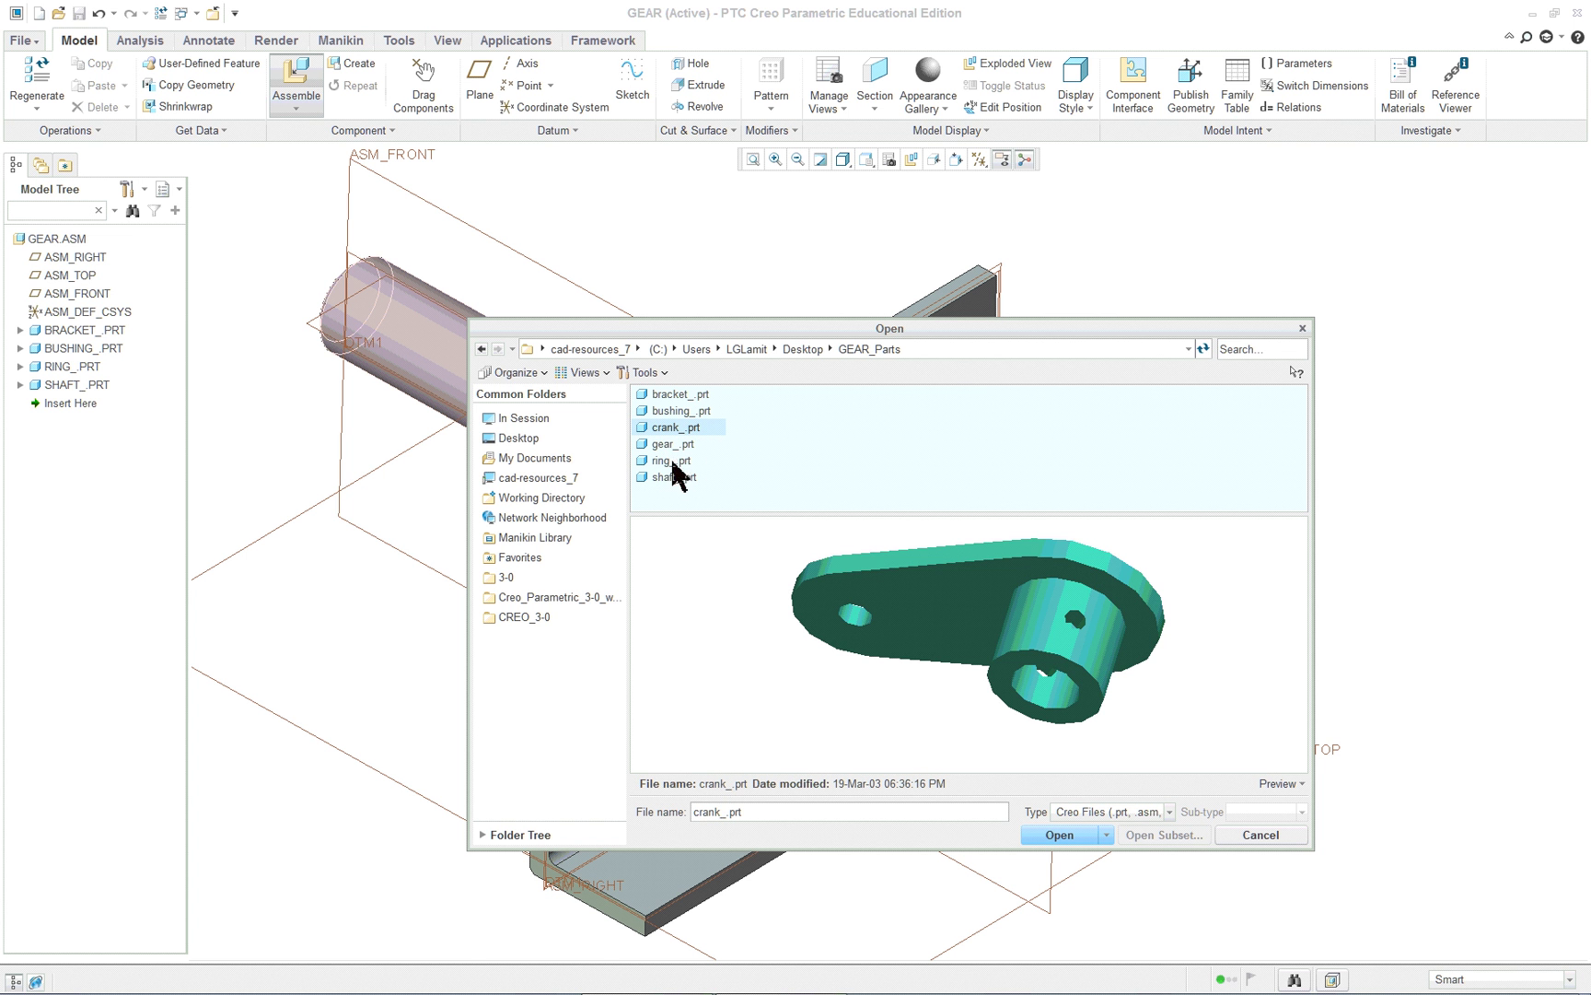
left_click(1069, 840)
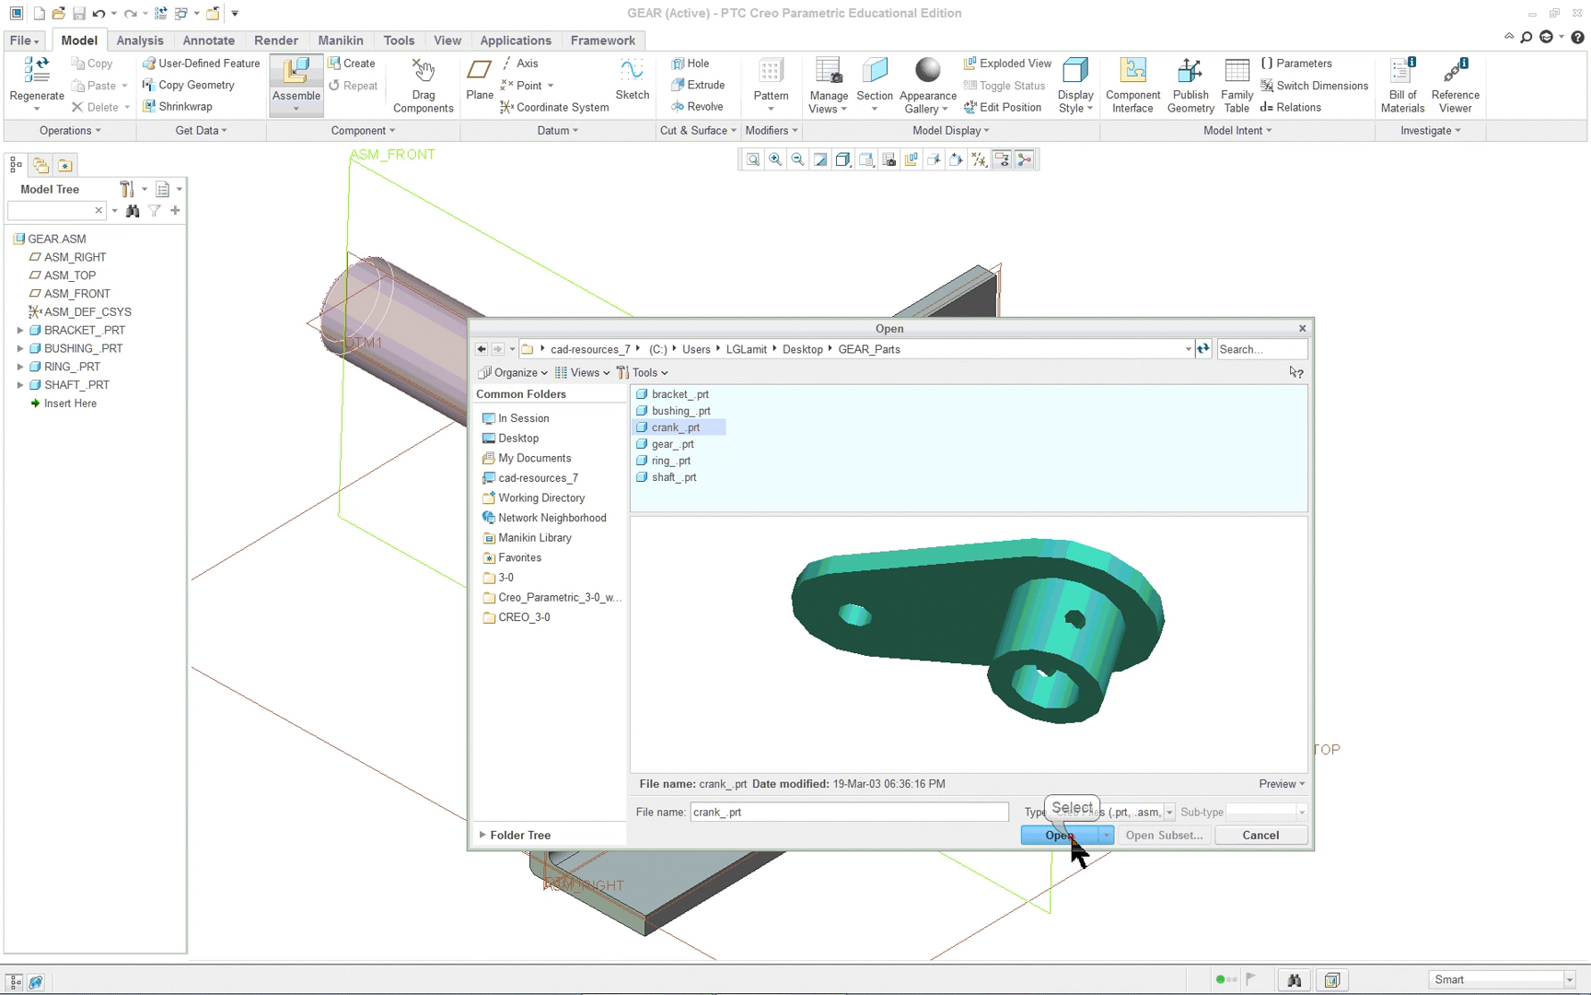
Constrain the crank's bore to be coincident with the shaft's cylindrical surface.
scroll(1266, 880, "down", 8)
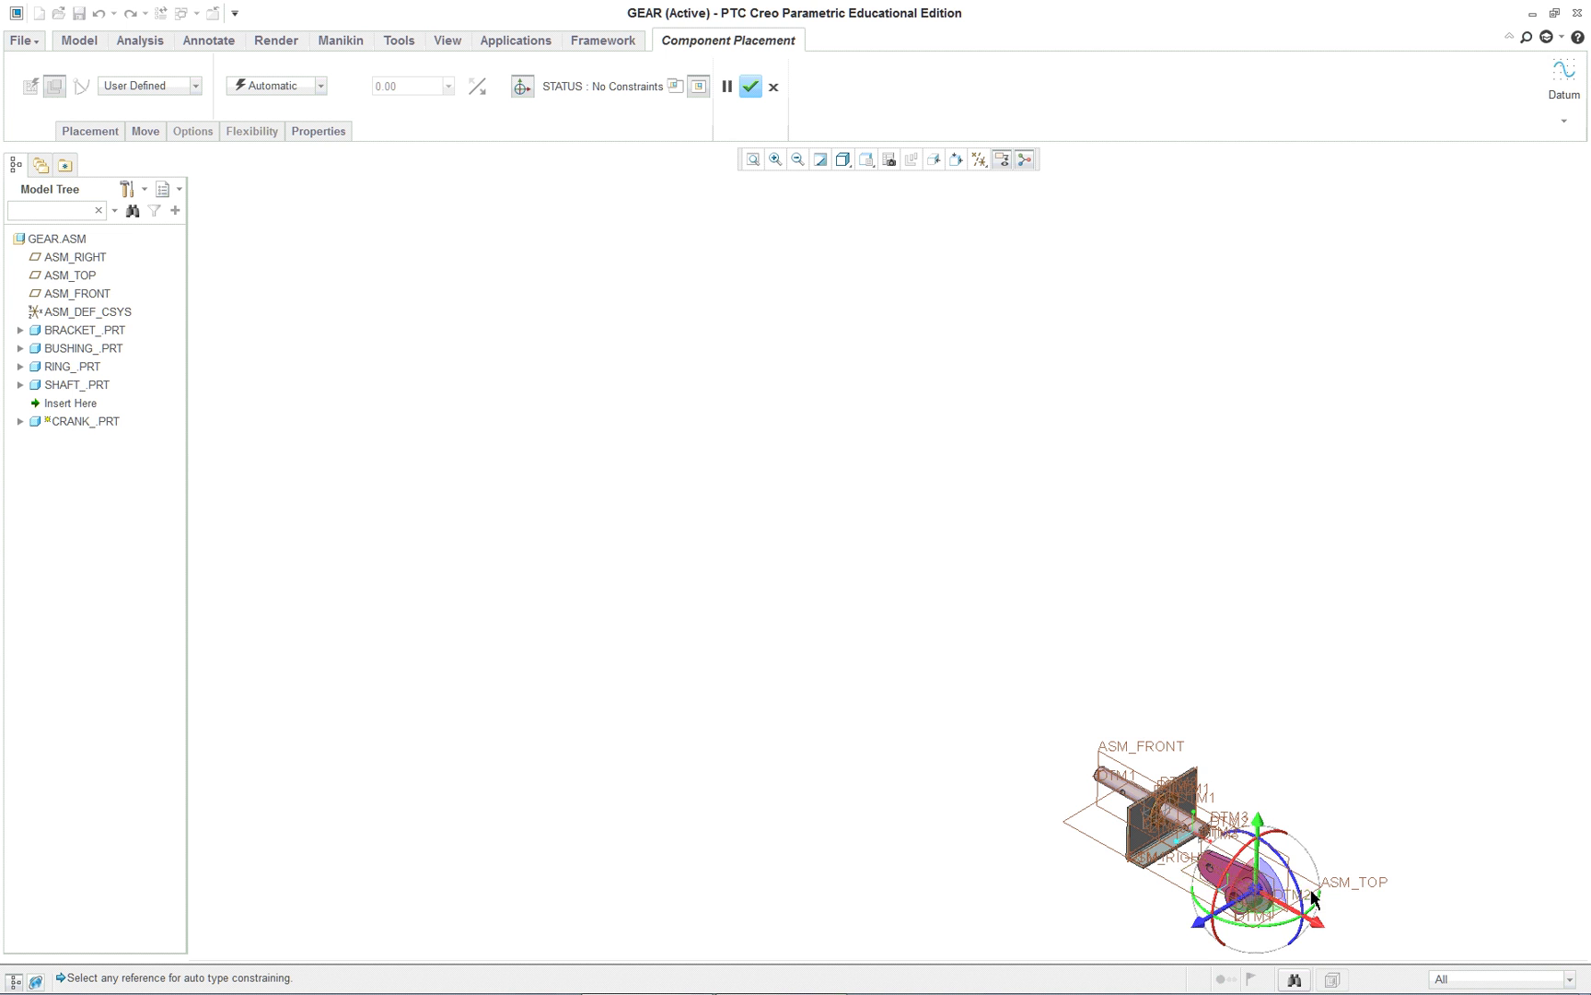
middle_click_drag(1310, 890, 987, 641, "shift")
scroll(952, 677, "up", 4)
scroll(884, 594, "up", 5)
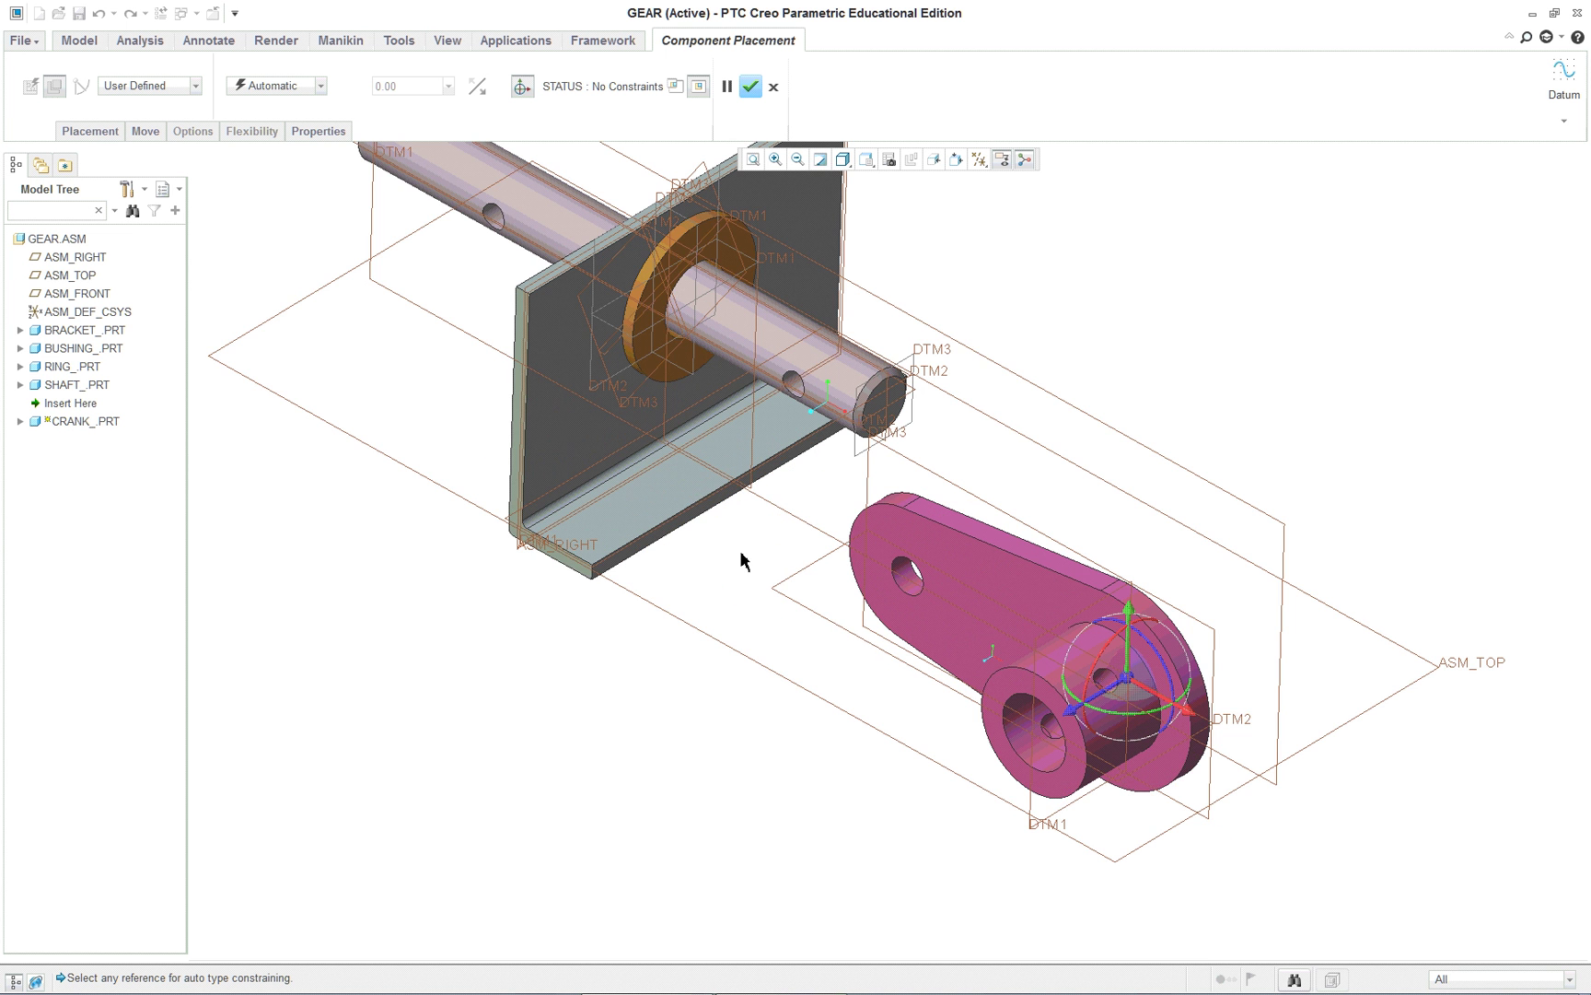
scroll(1027, 705, "up", 3)
scroll(1029, 712, "down", 3)
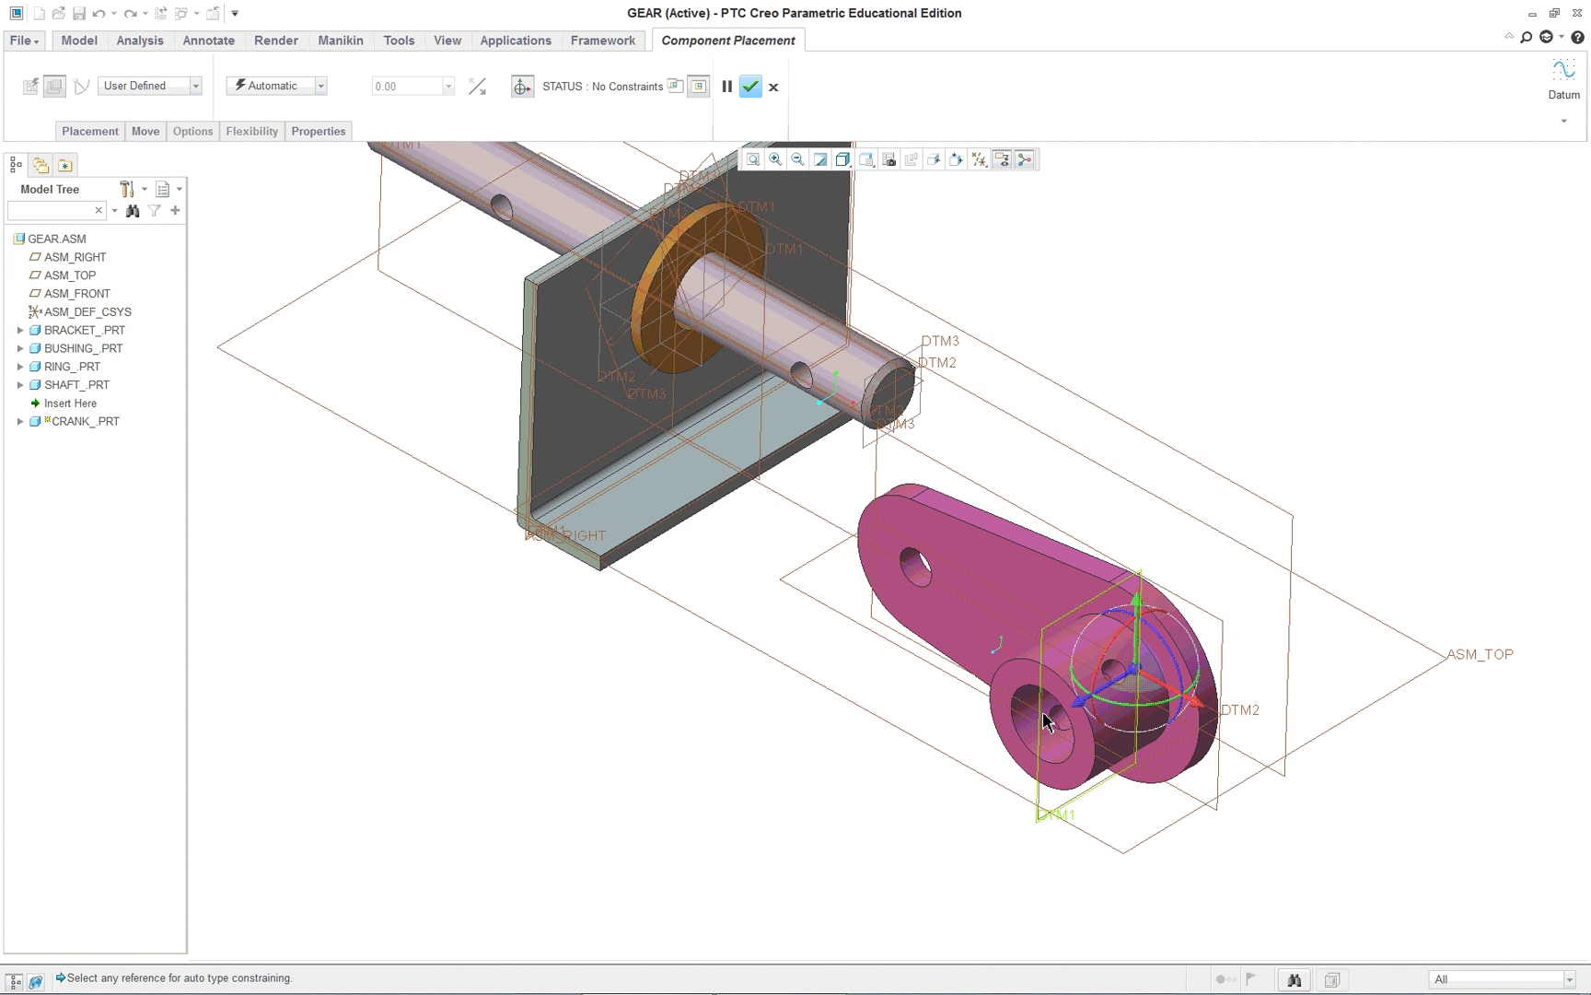
left_click(1033, 735)
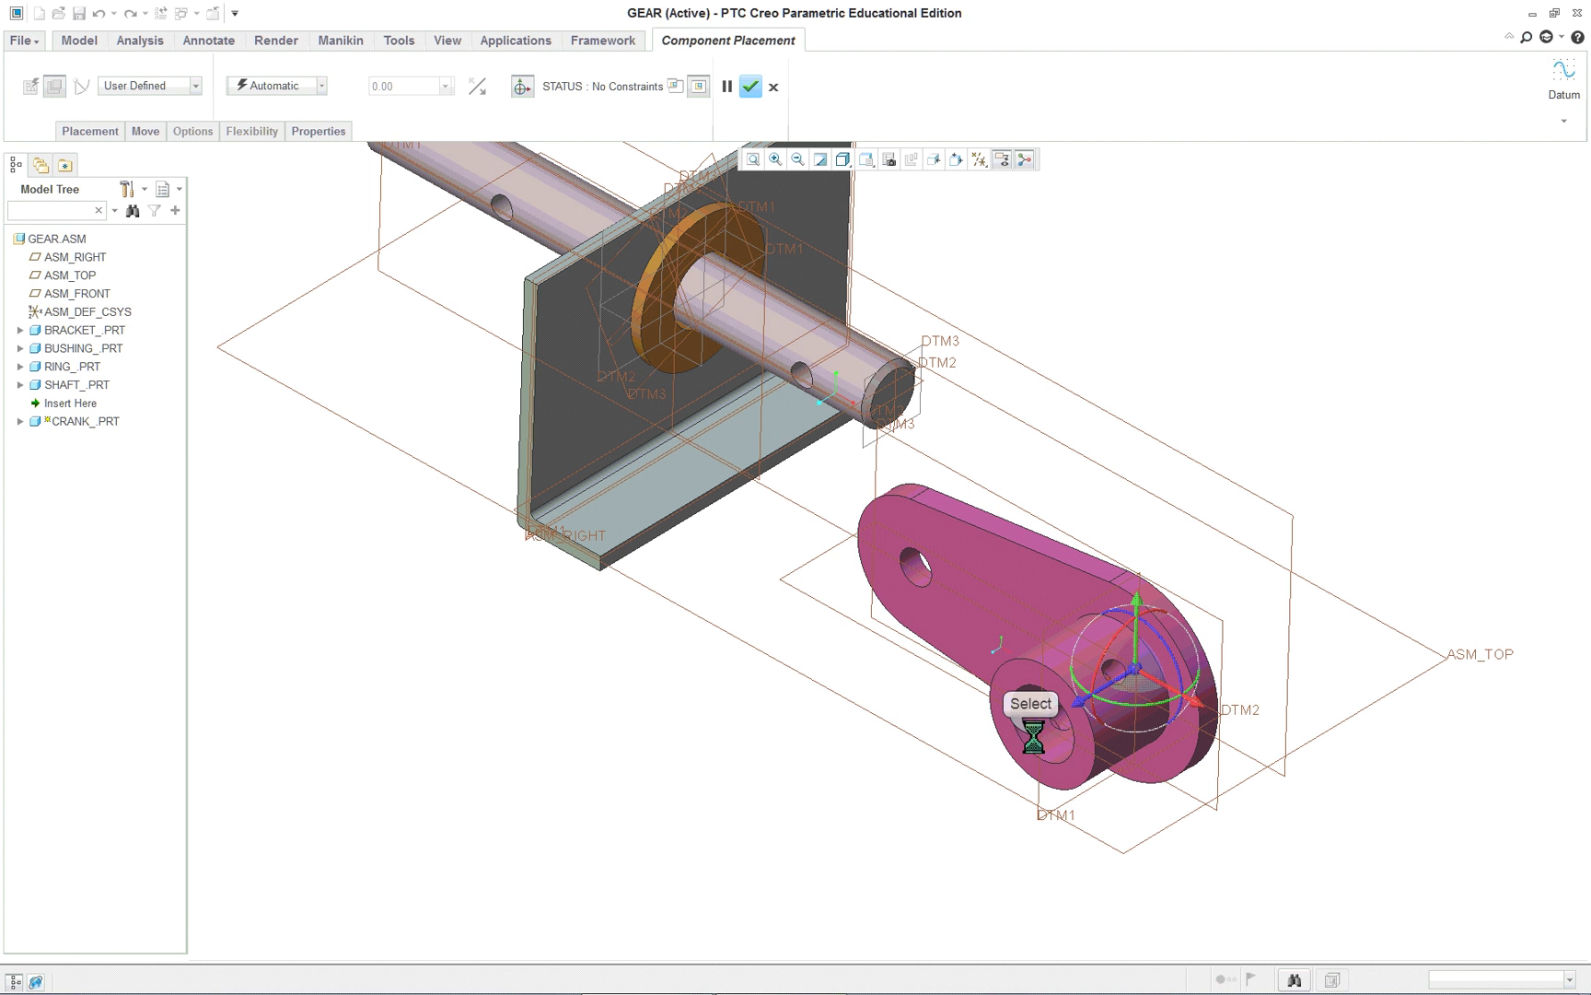
left_click(840, 369)
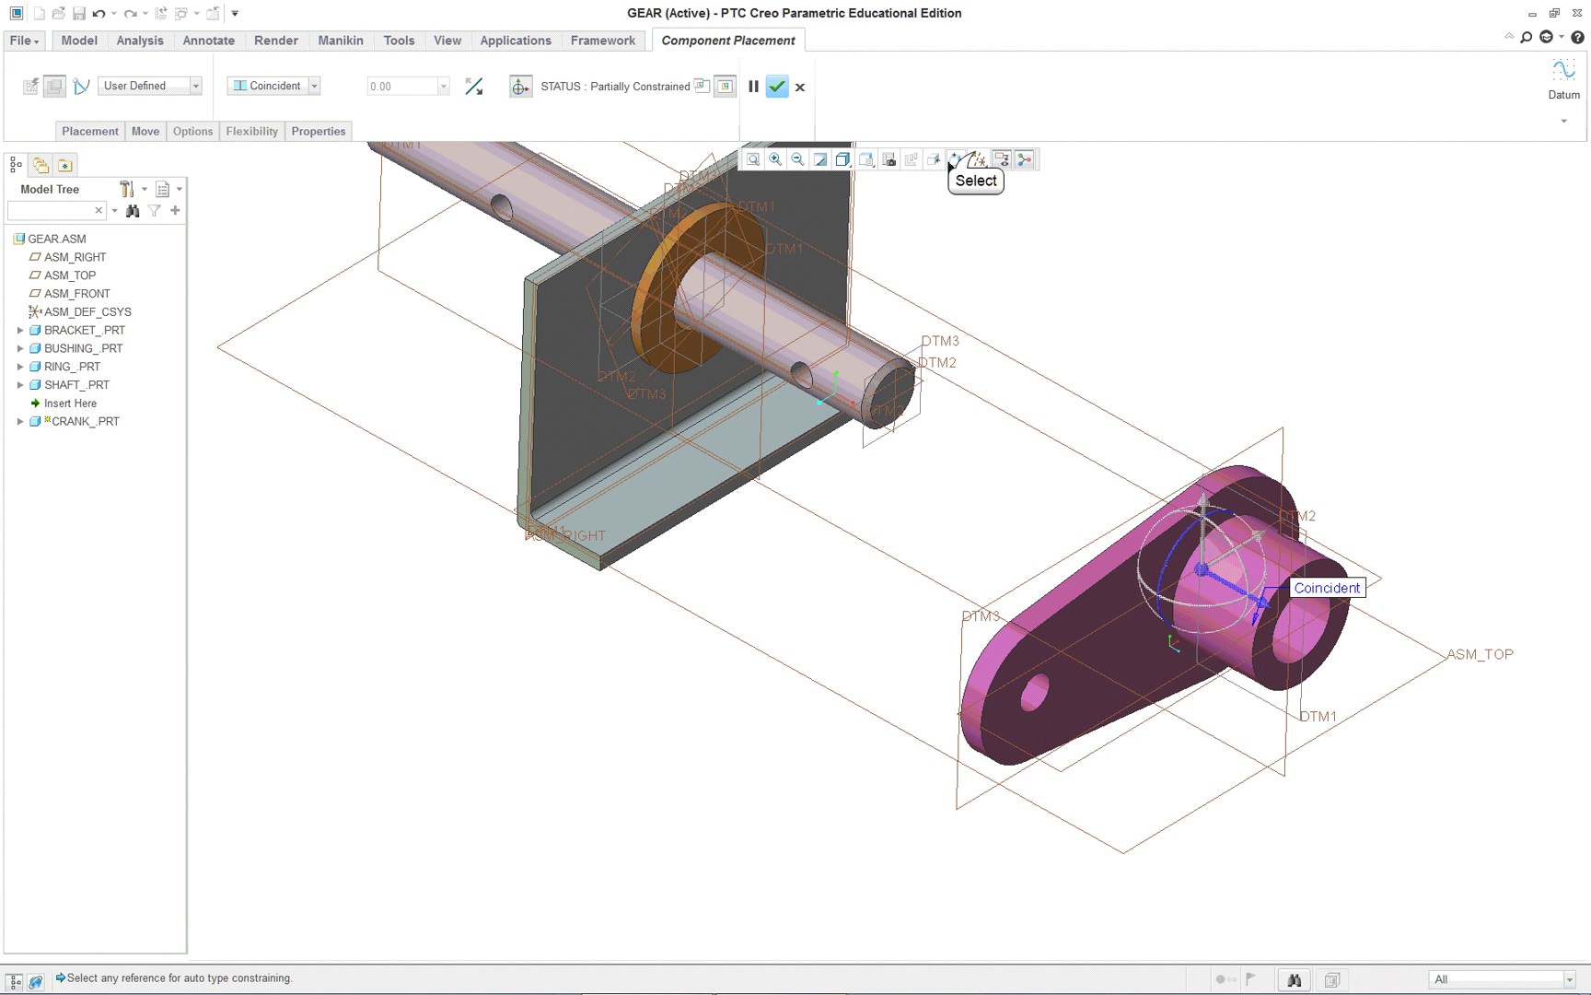
Hide the datum planes and flip the crank's coincident constraint so its hub faces the bracket.
left_click(978, 159)
left_click(979, 262)
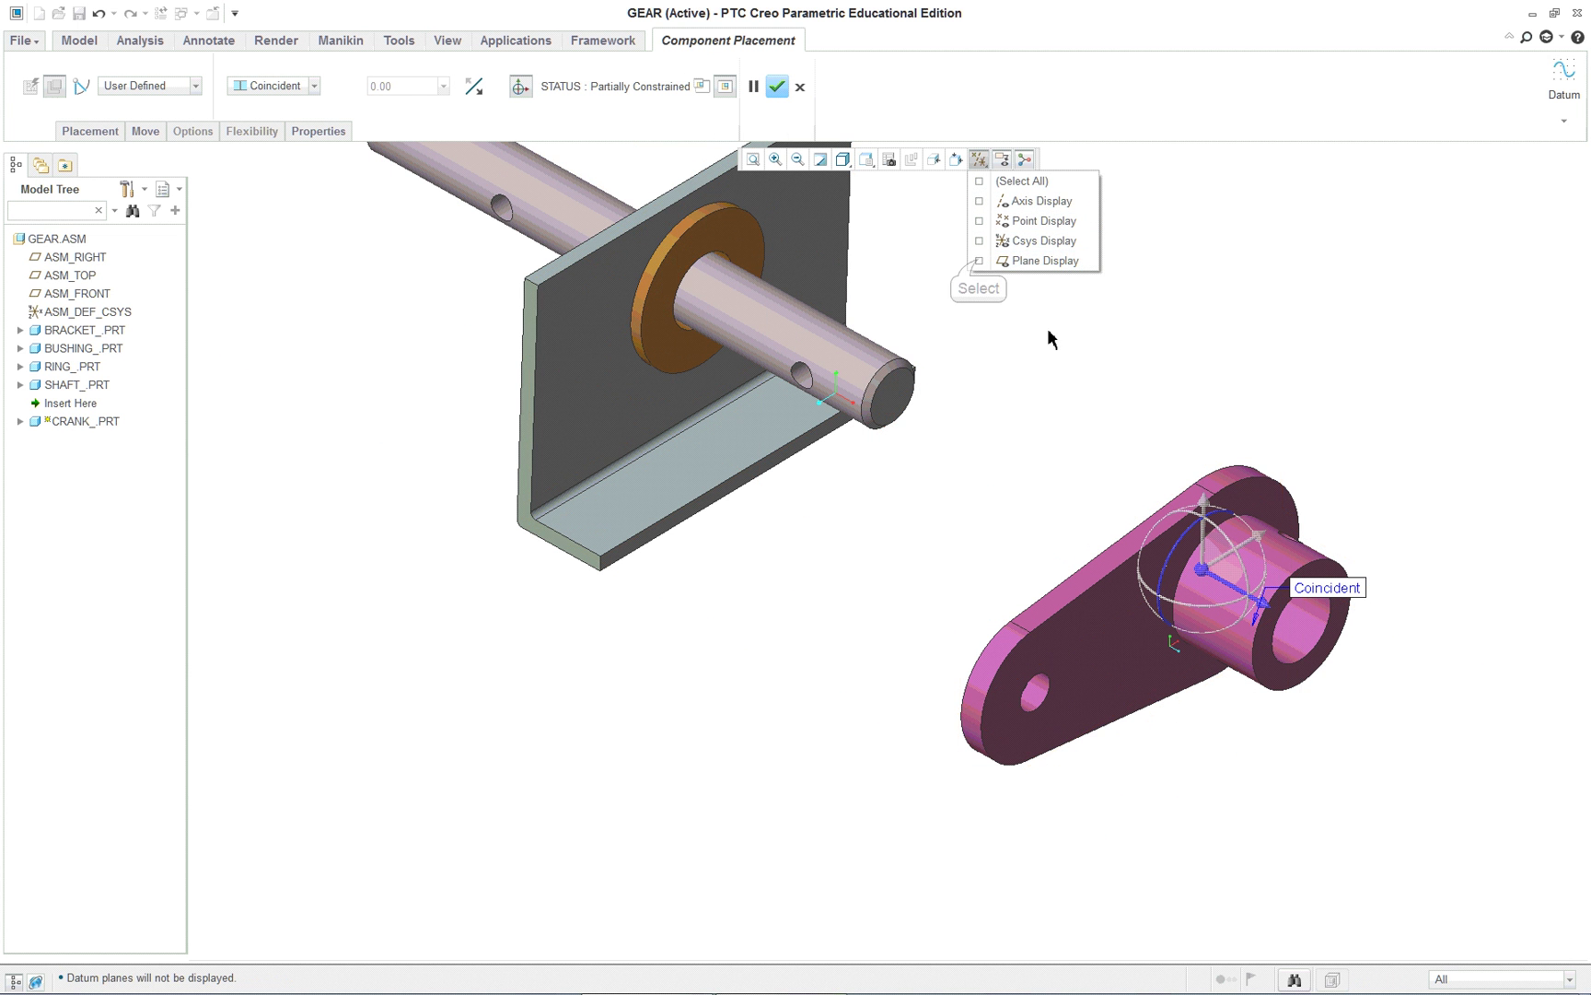
scroll(1230, 295, "up", 3)
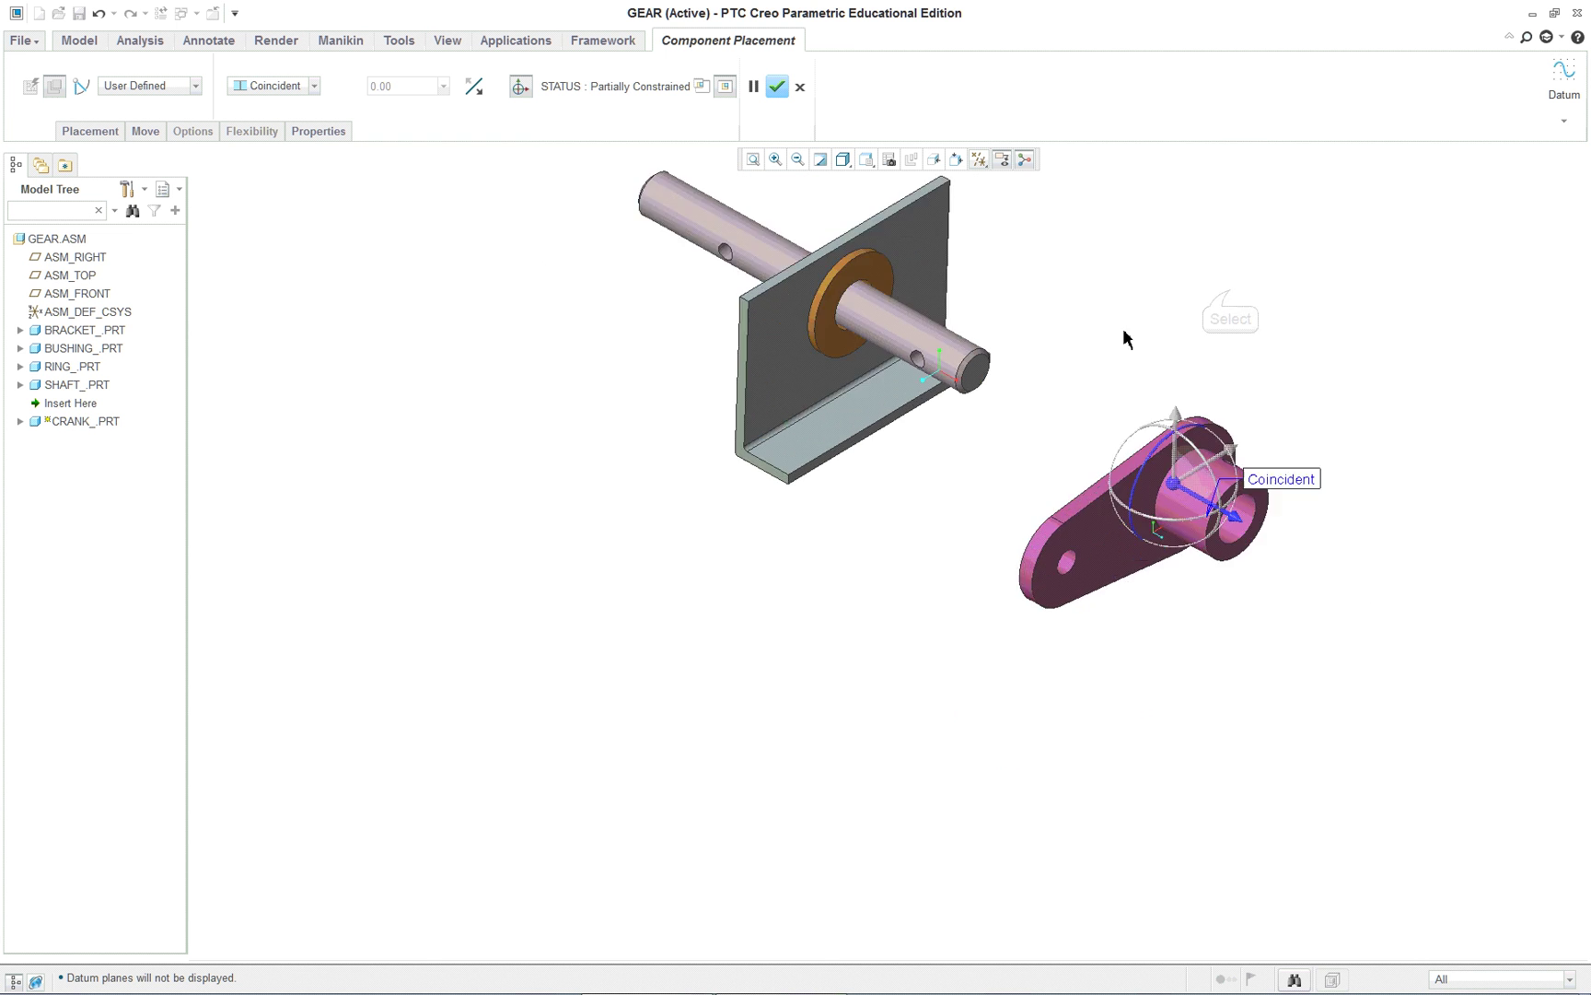
scroll(1125, 300, "down", 2)
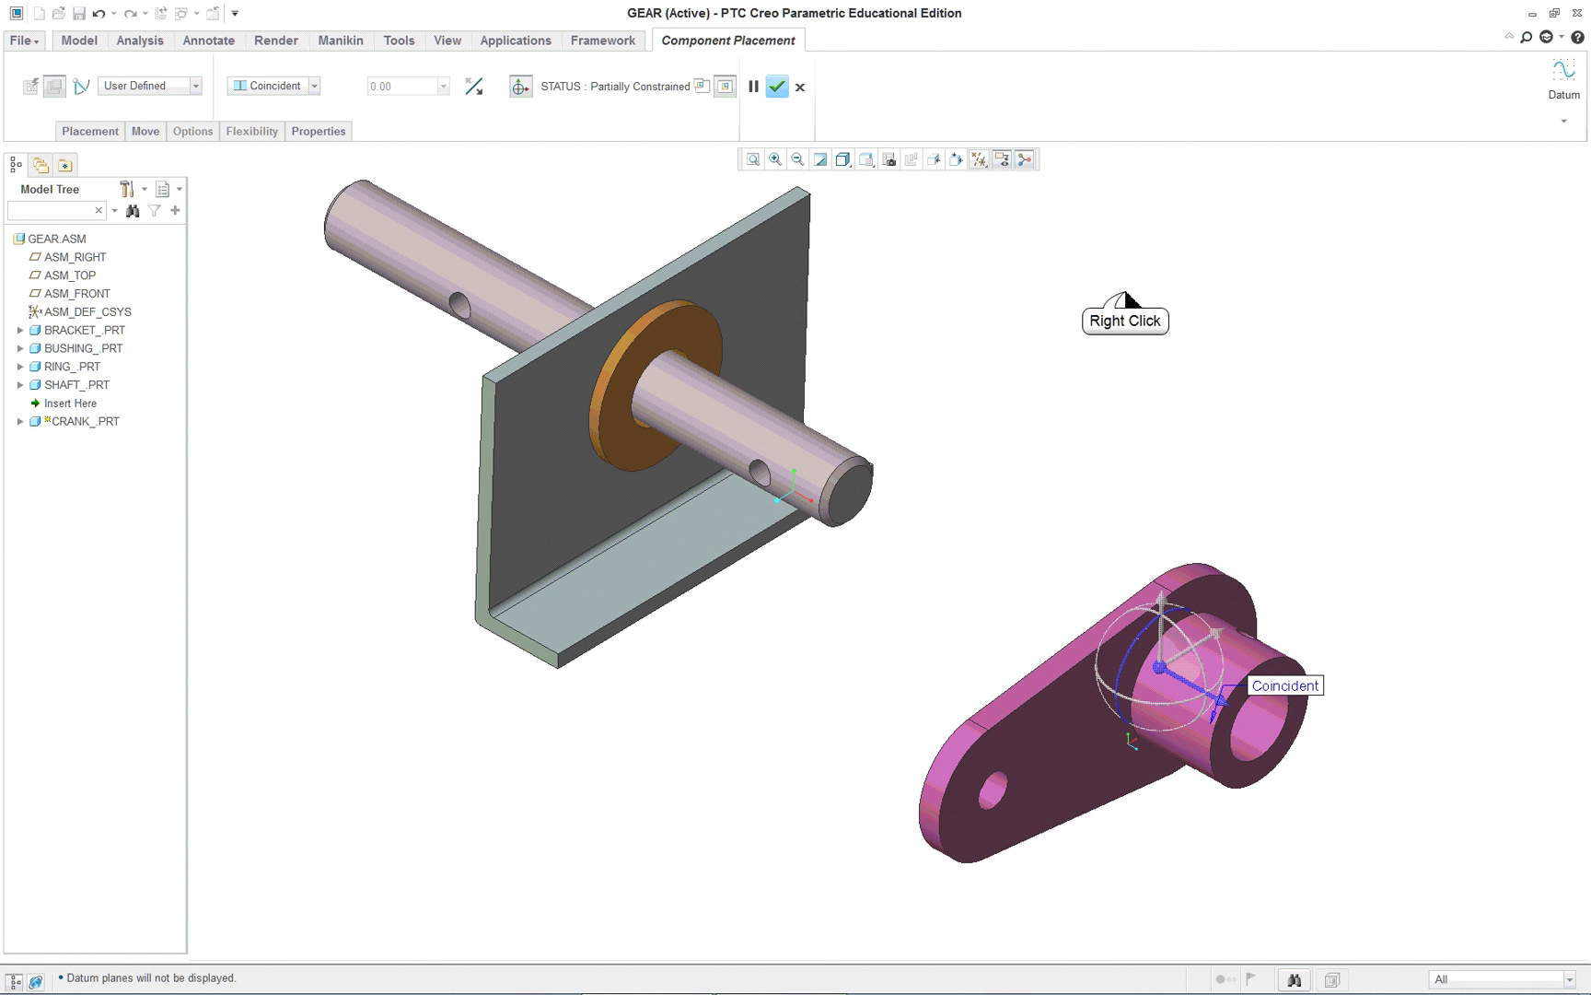
right_click(1126, 295)
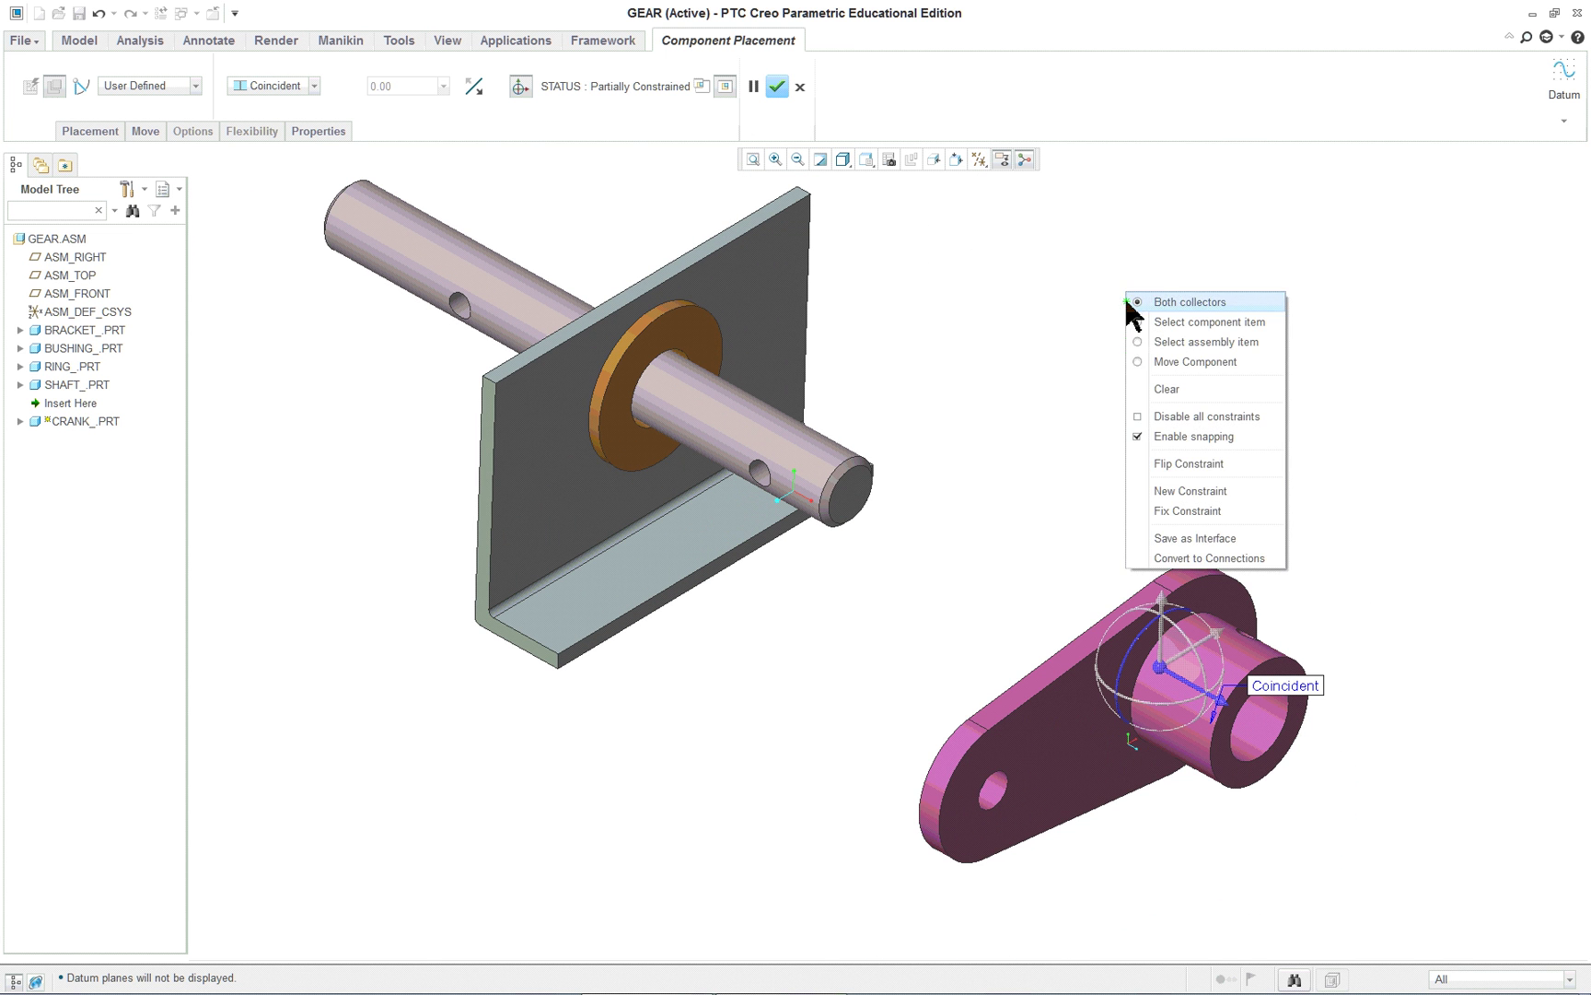
left_click(1181, 463)
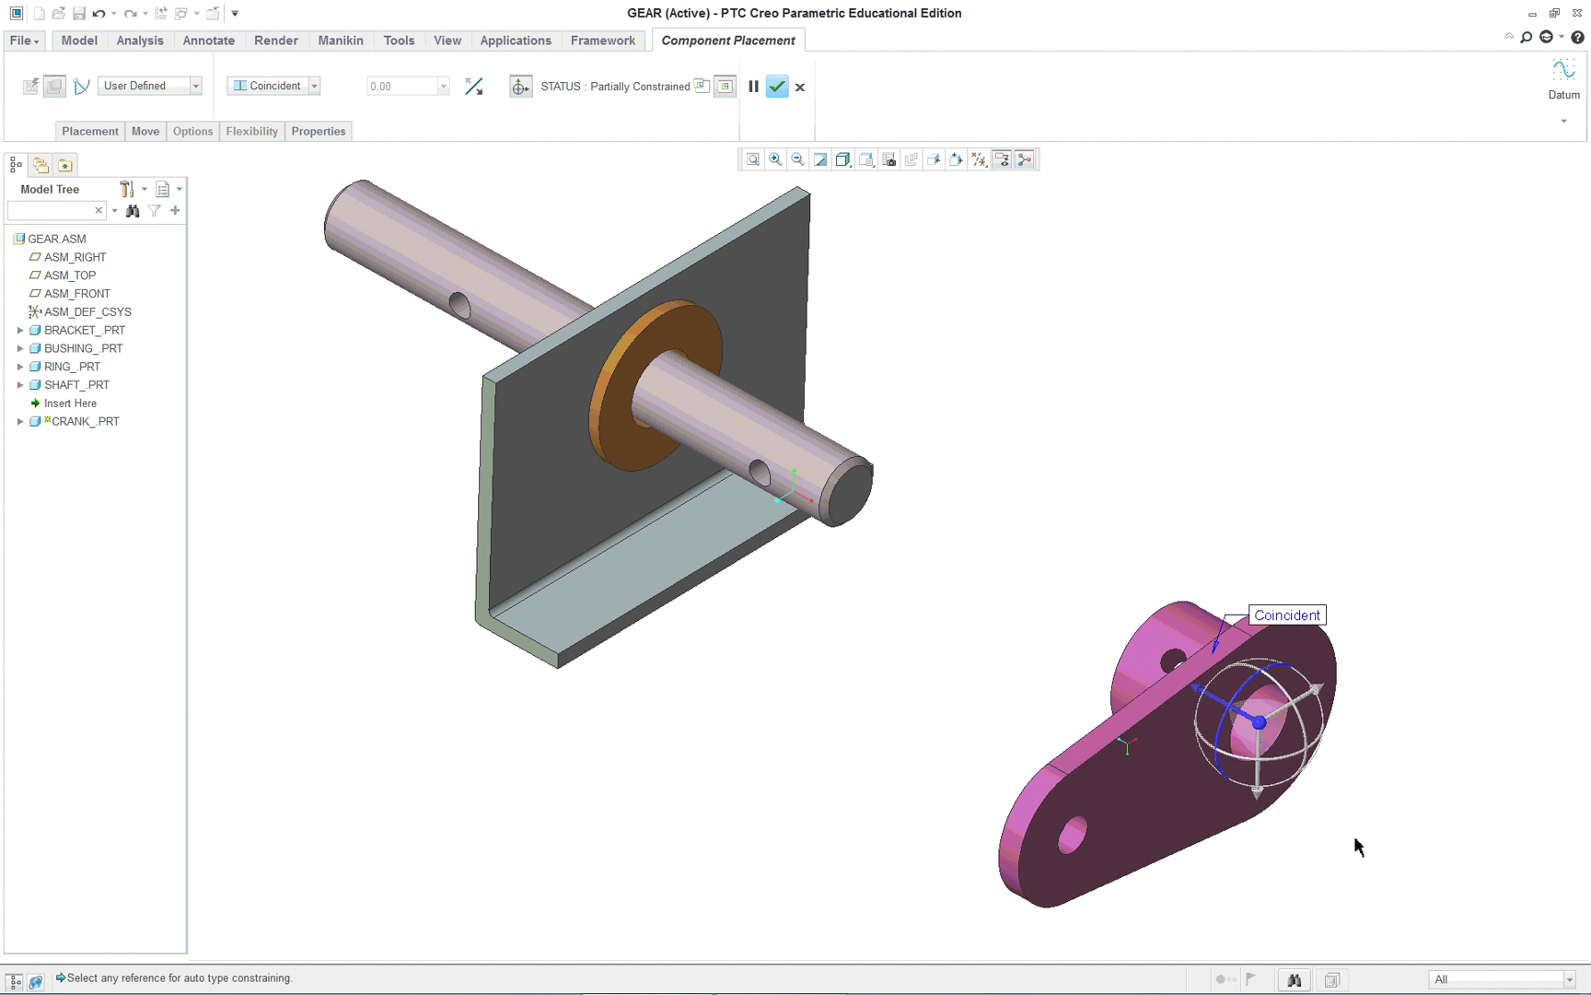
Constrain the crank hub's cross hole to the shaft's nearby cross hole with a Coincident constraint instead of Oriented.
scroll(1331, 853, "up", 1)
scroll(1290, 829, "down", 1)
scroll(964, 716, "up", 1)
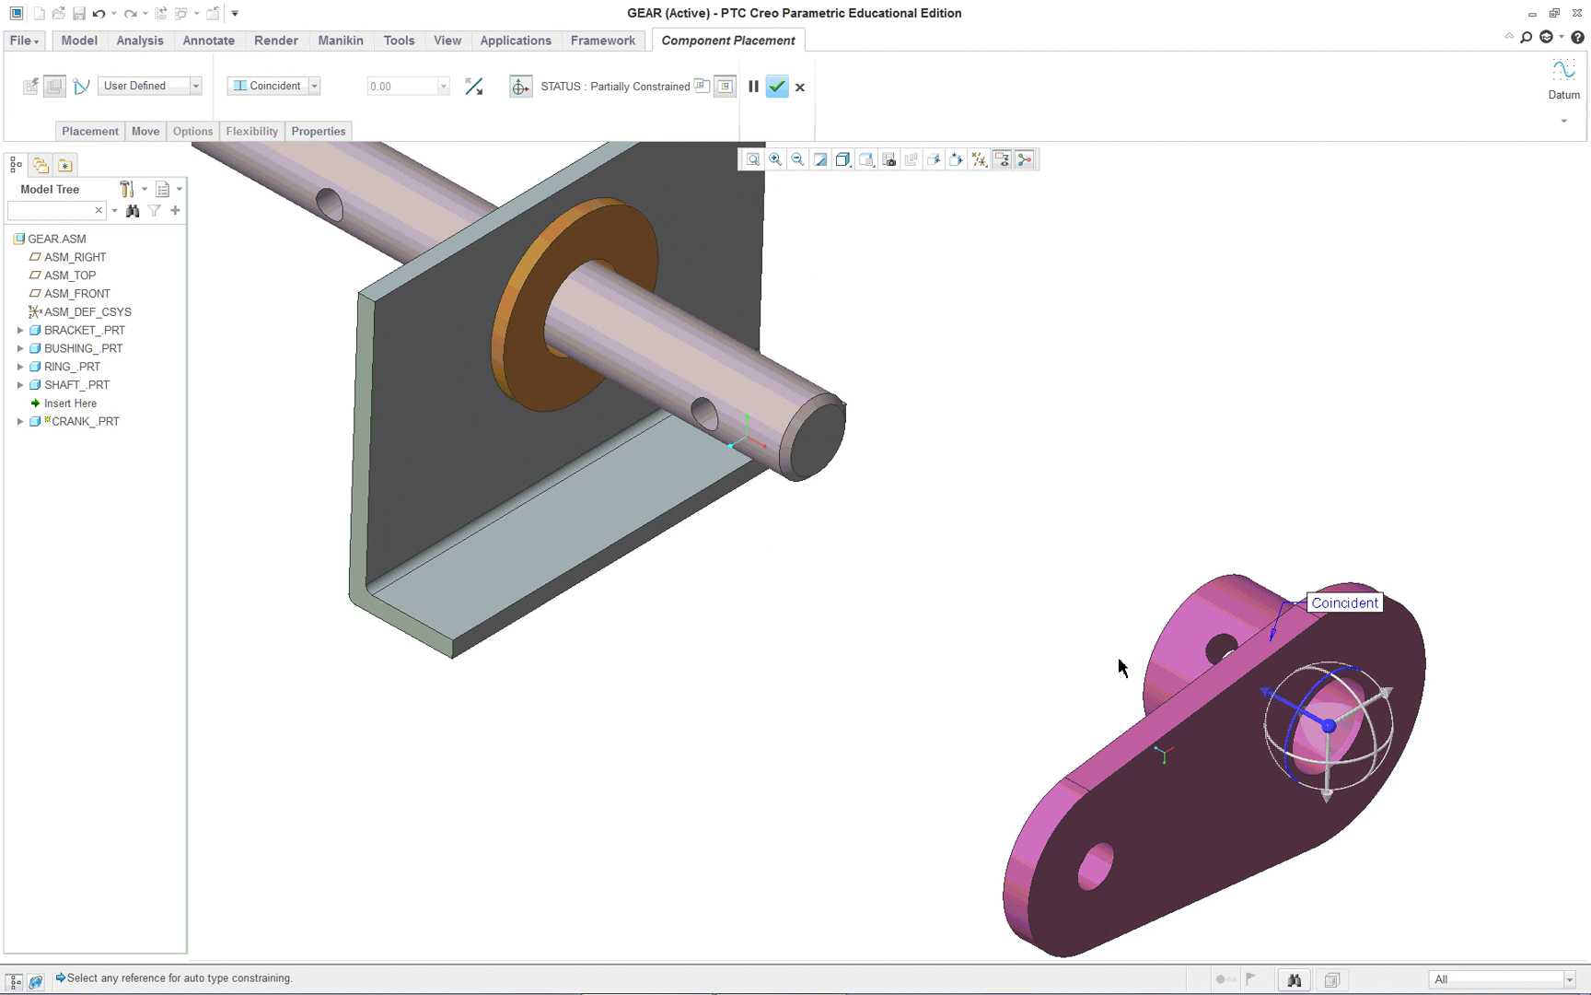
scroll(1165, 659, "up", 1)
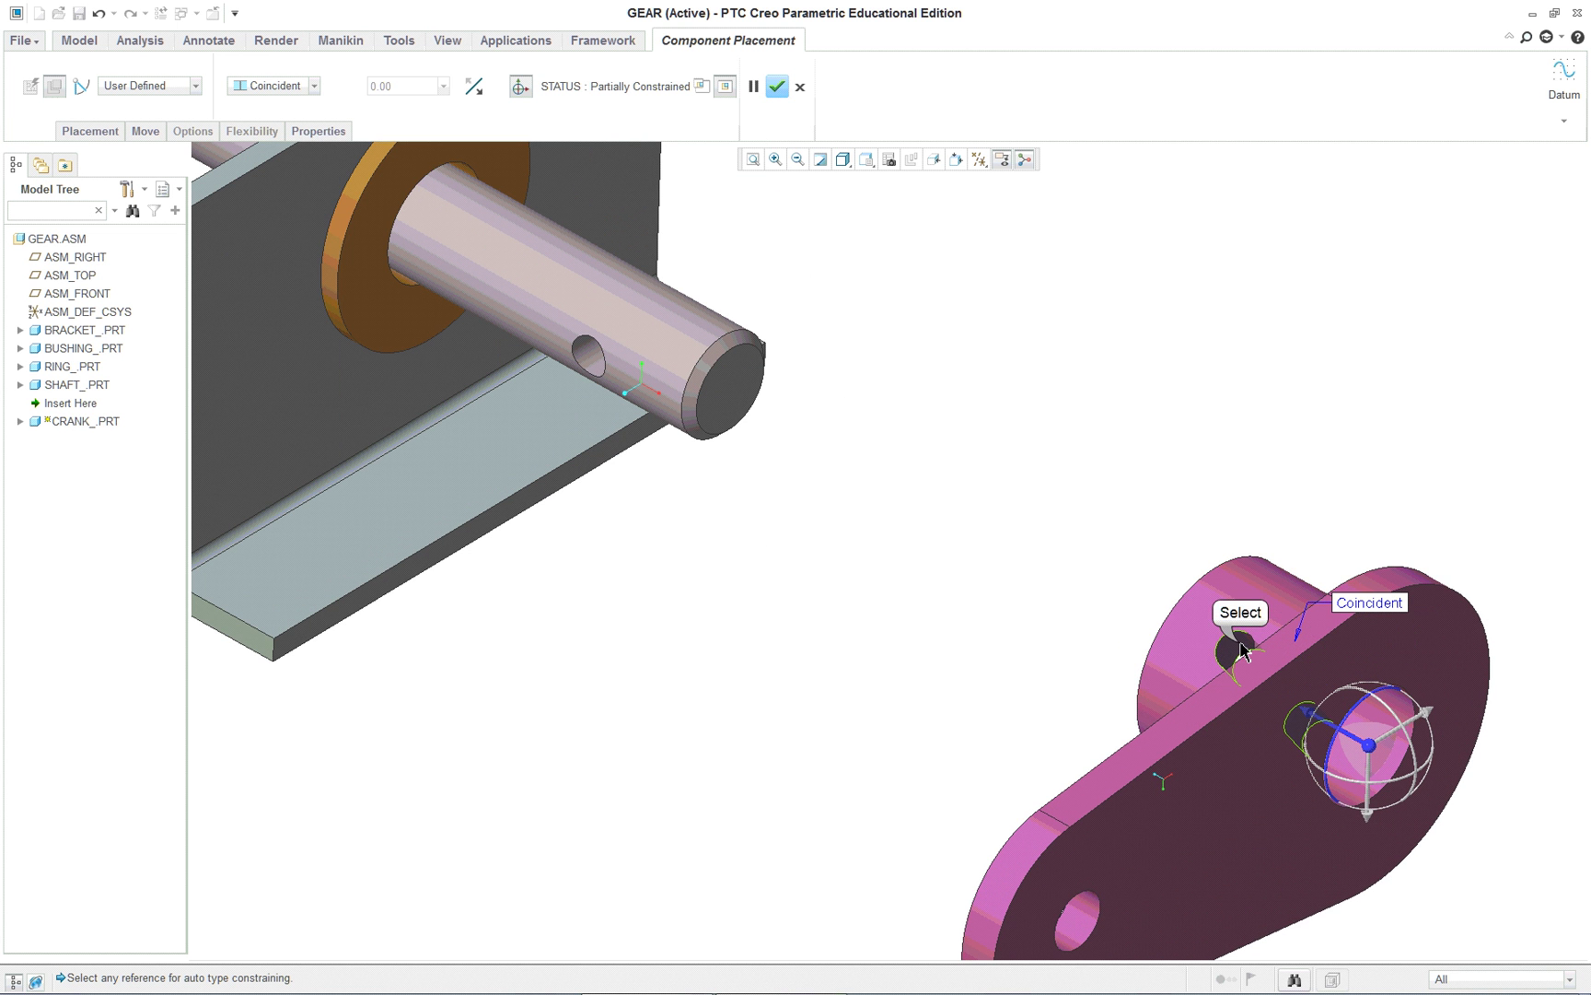
left_click(1241, 651)
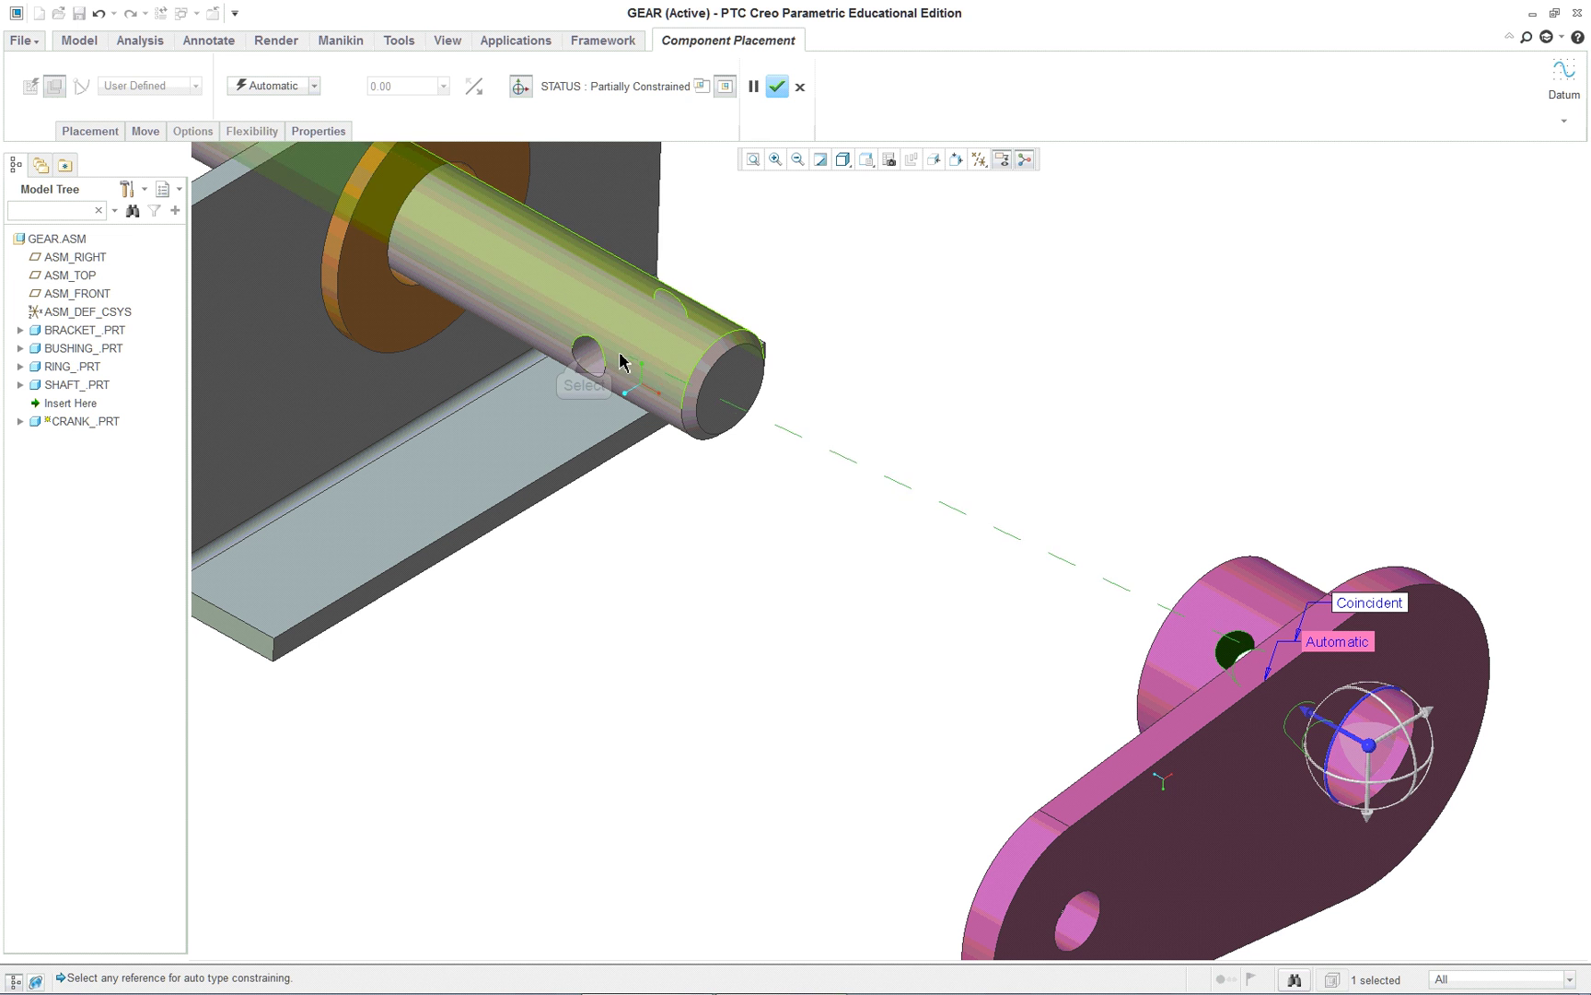
left_click(584, 362)
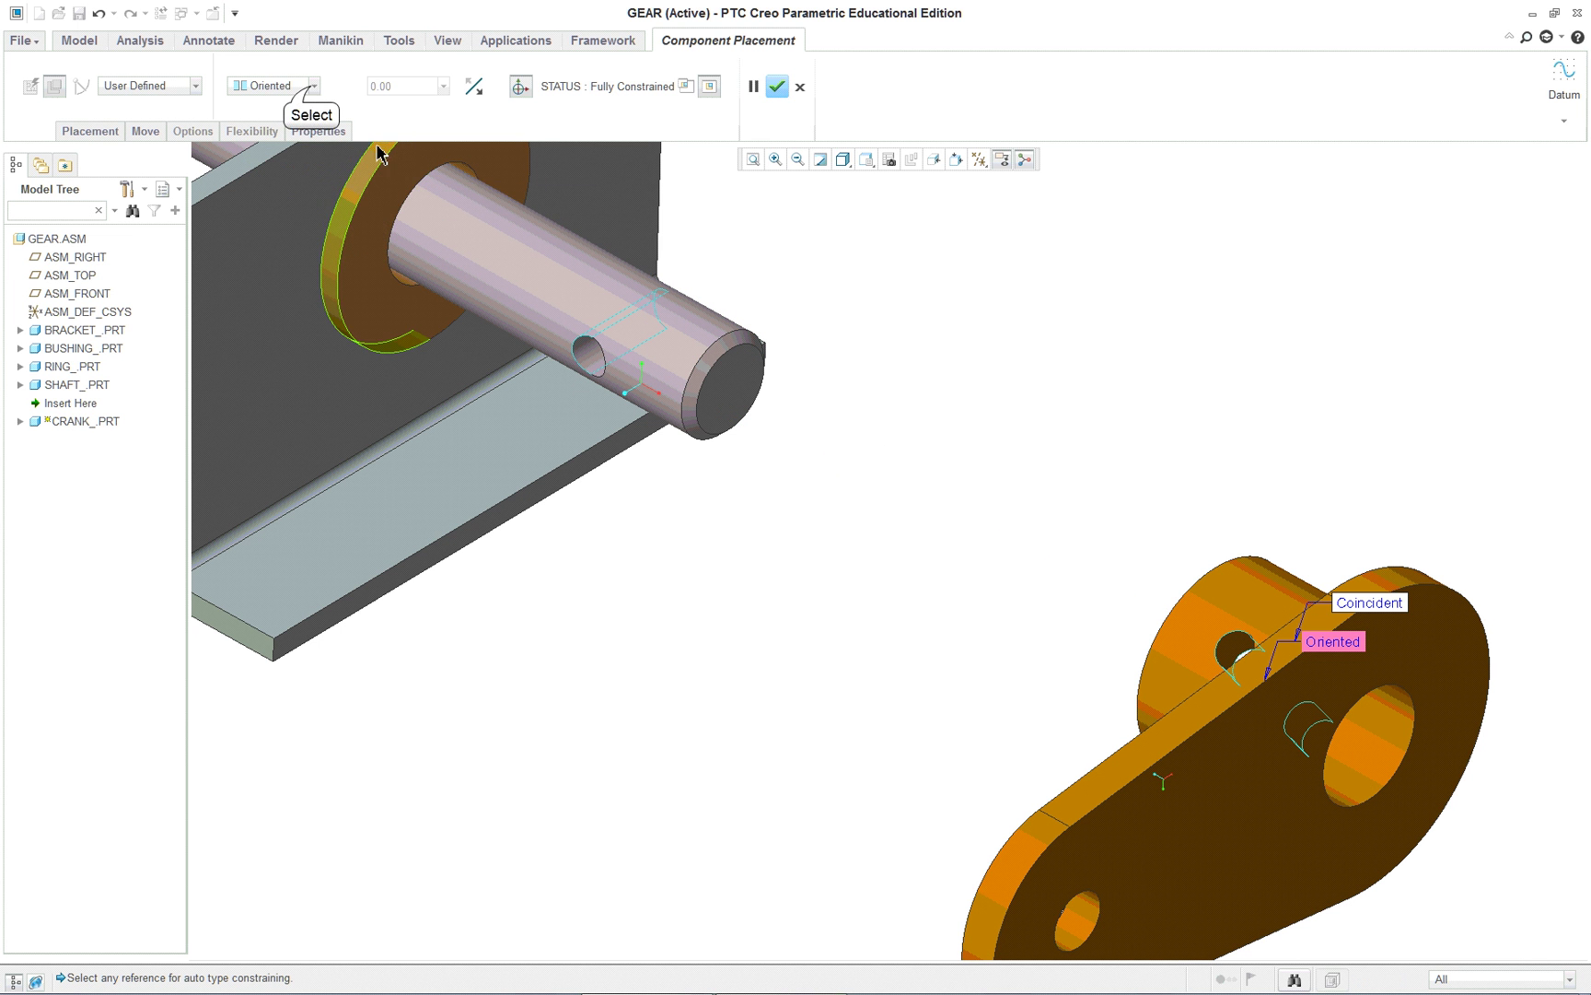
left_click(304, 87)
left_click(274, 119)
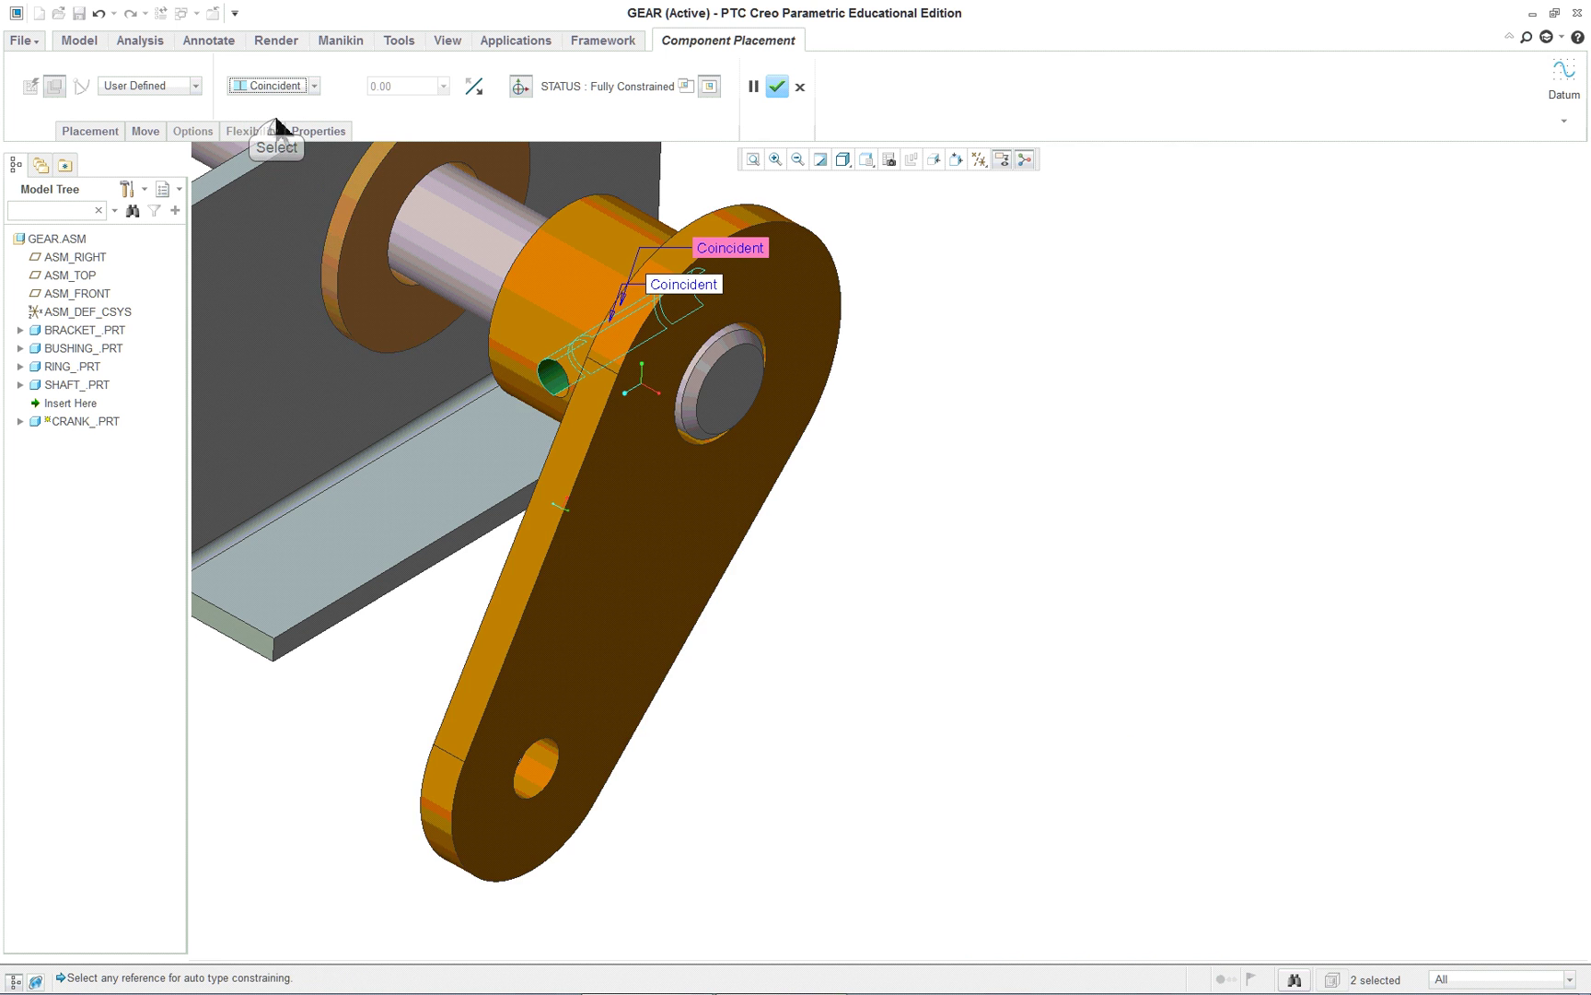
Disable the crank's hole-to-hole coincident constraint and swing the crank arm upward about the shaft.
scroll(921, 543, "down", 3)
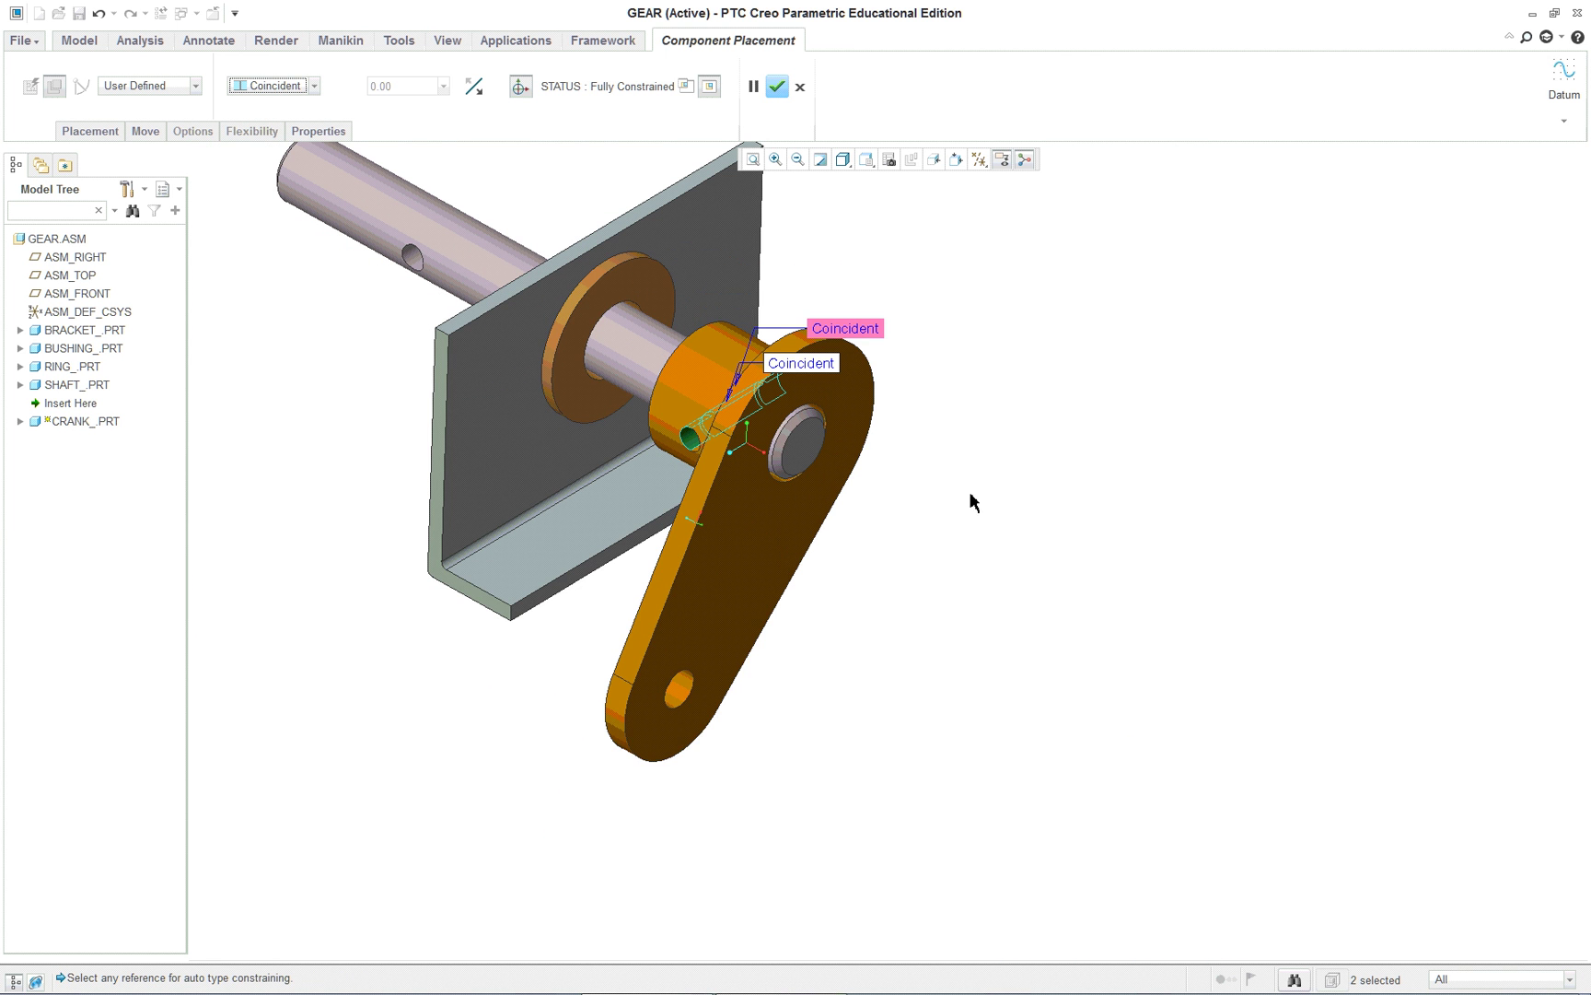
scroll(568, 258, "down", 2)
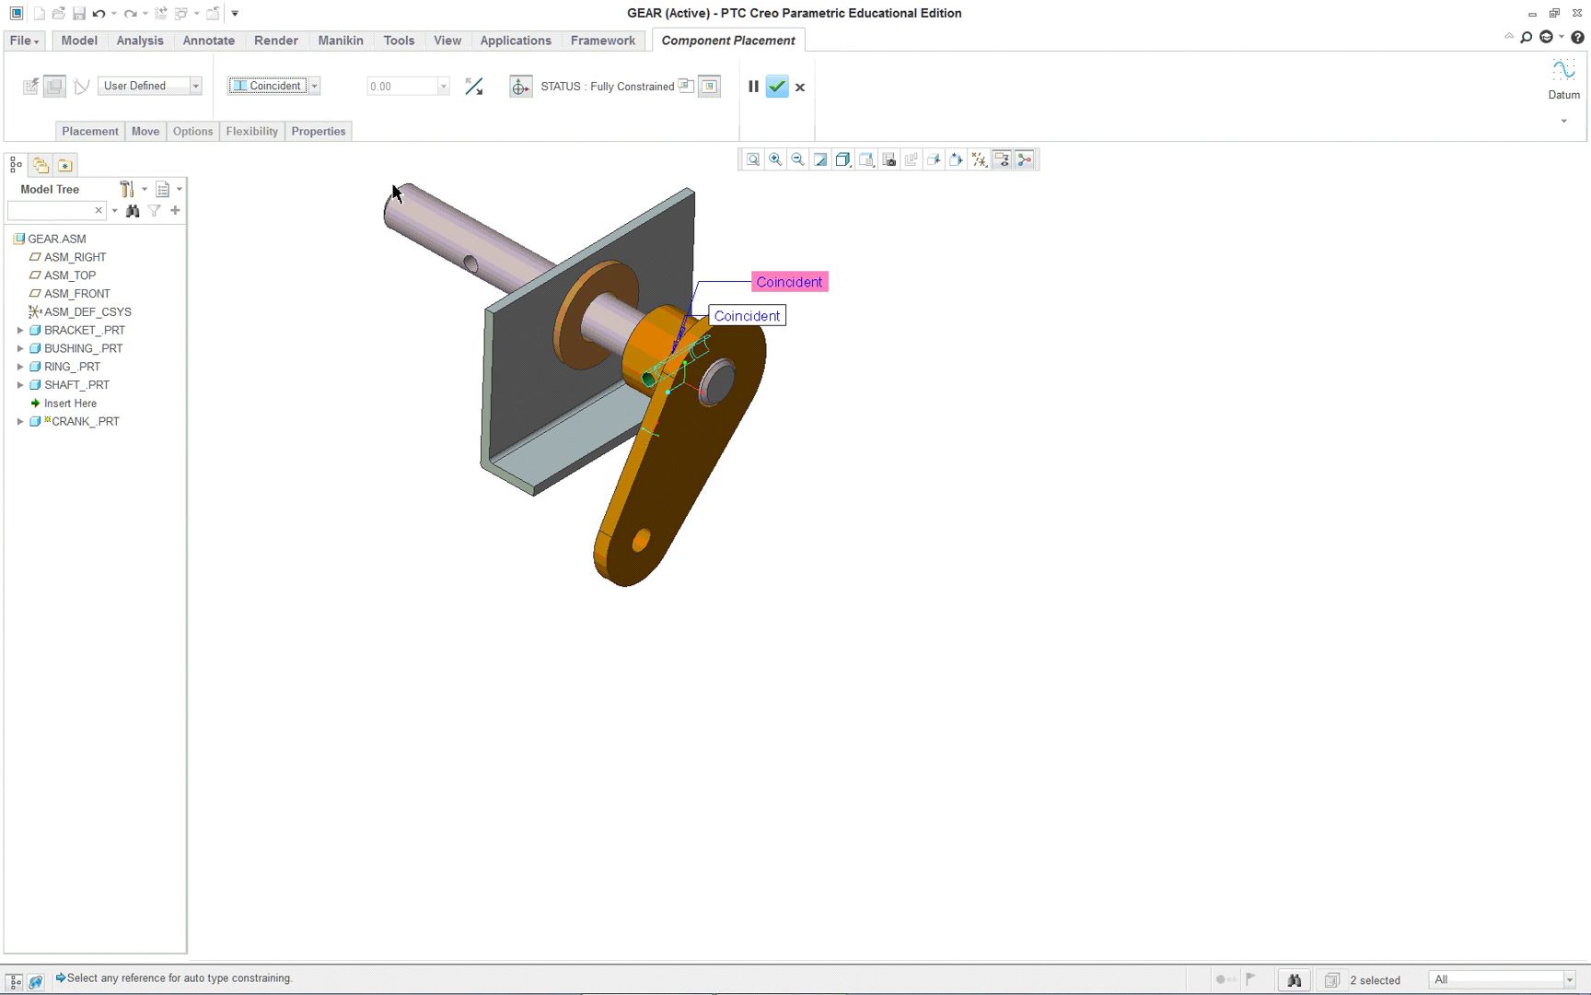
middle_click_drag(393, 201, 910, 652, "ctrl")
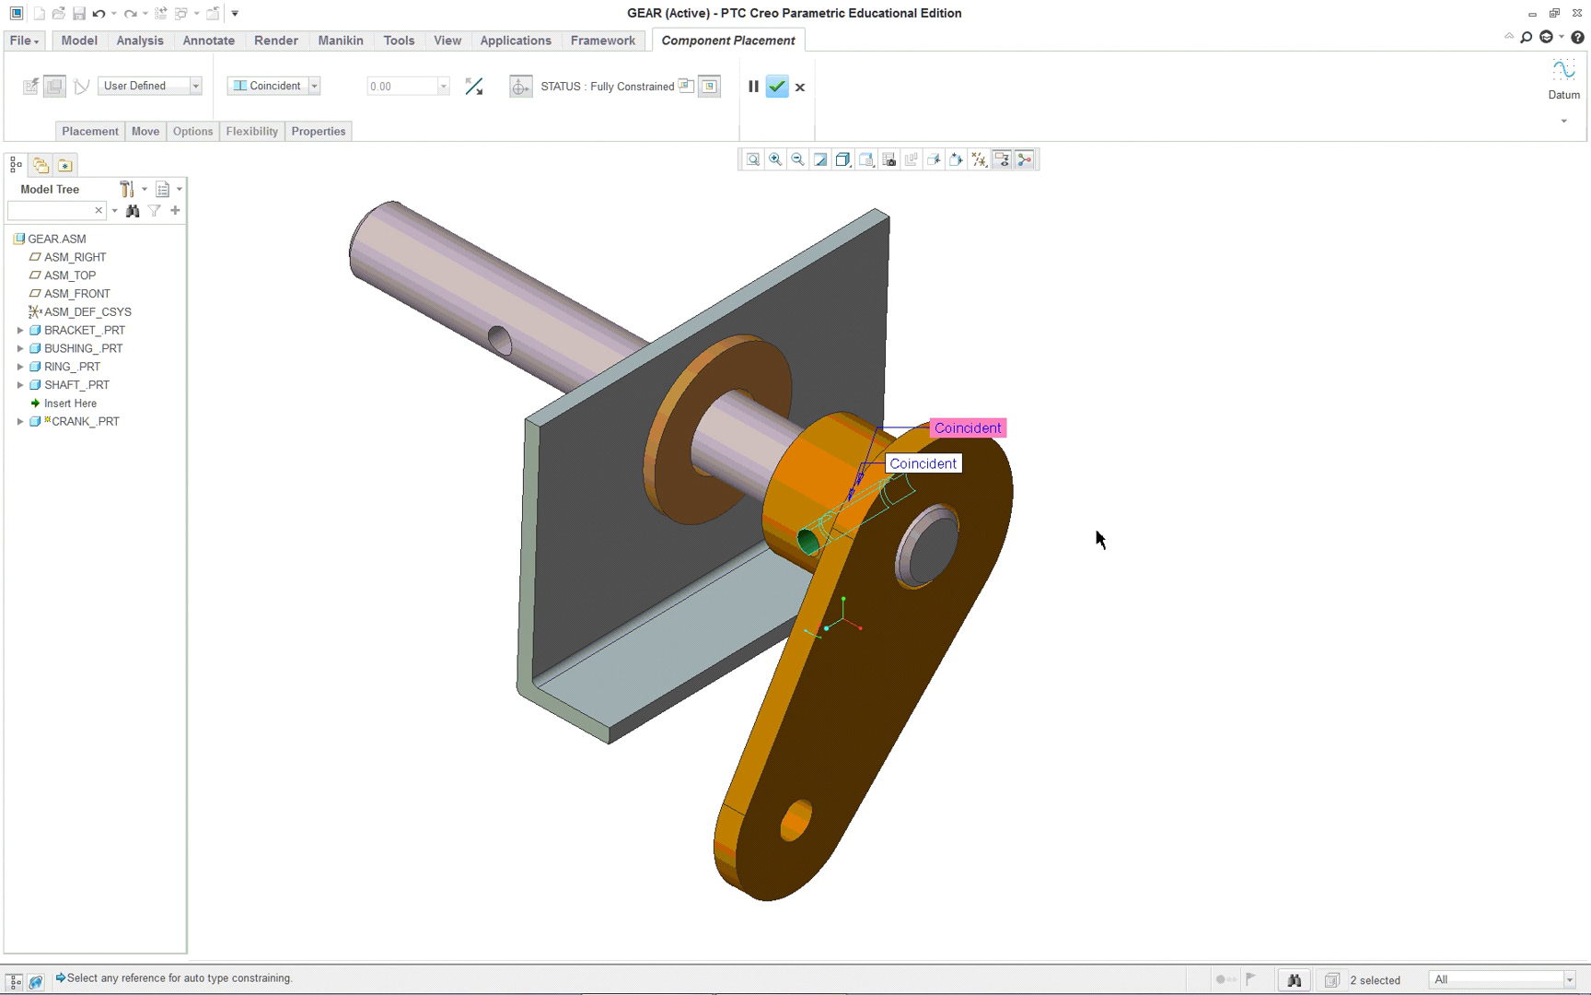
left_click(114, 130)
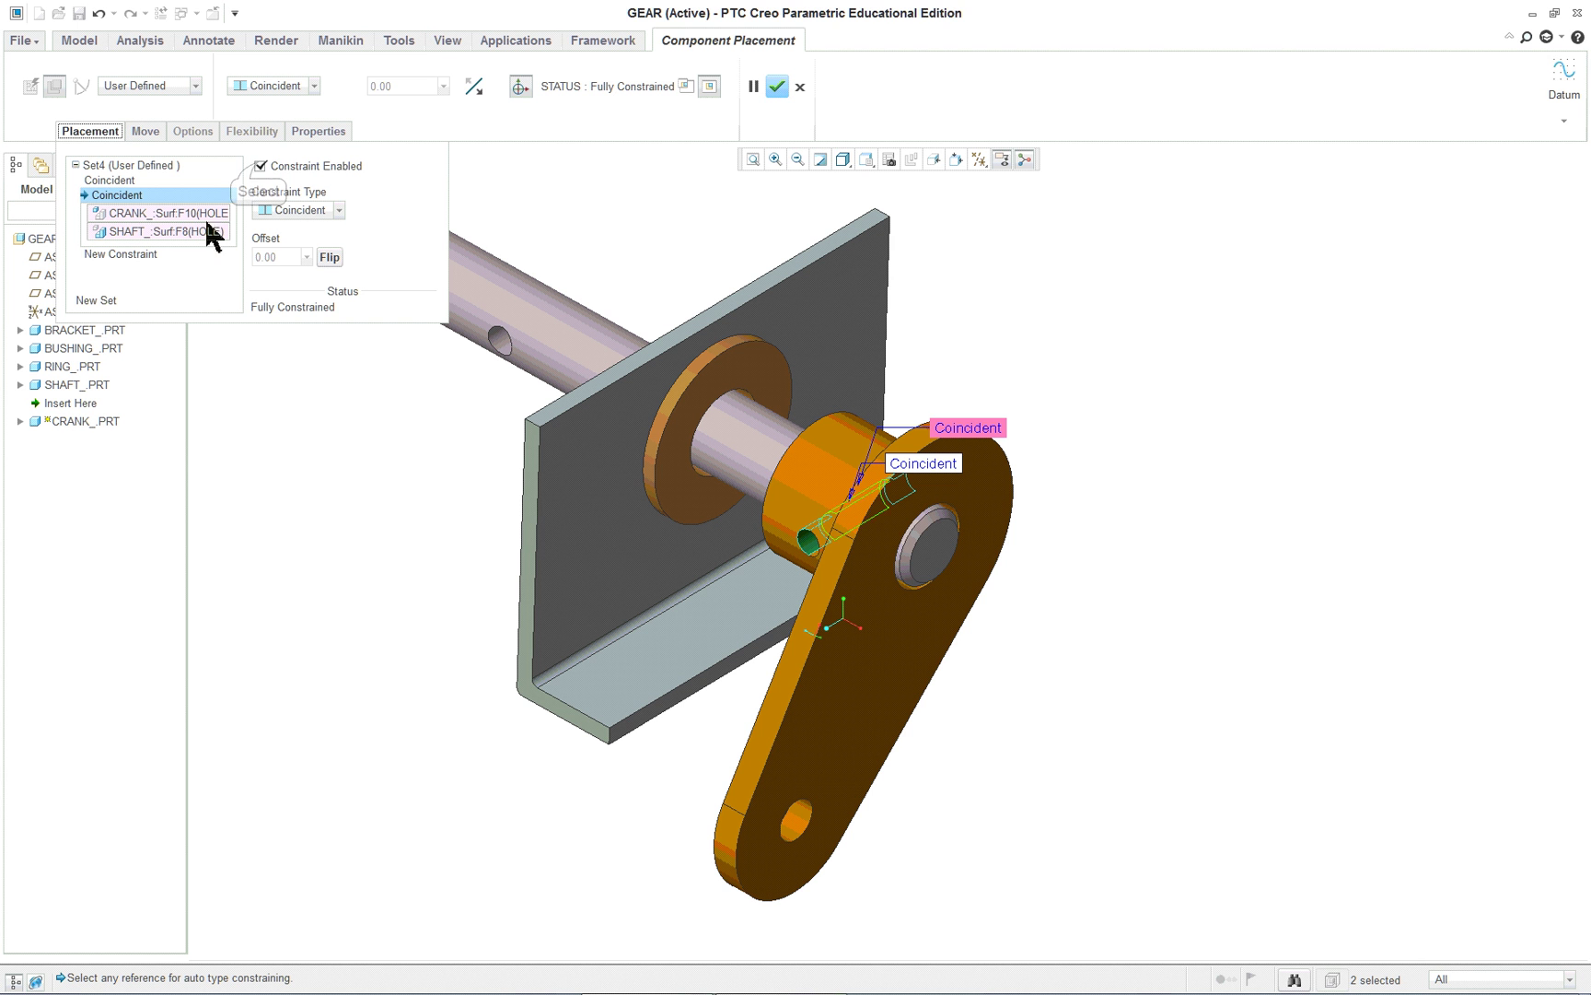
left_click(259, 167)
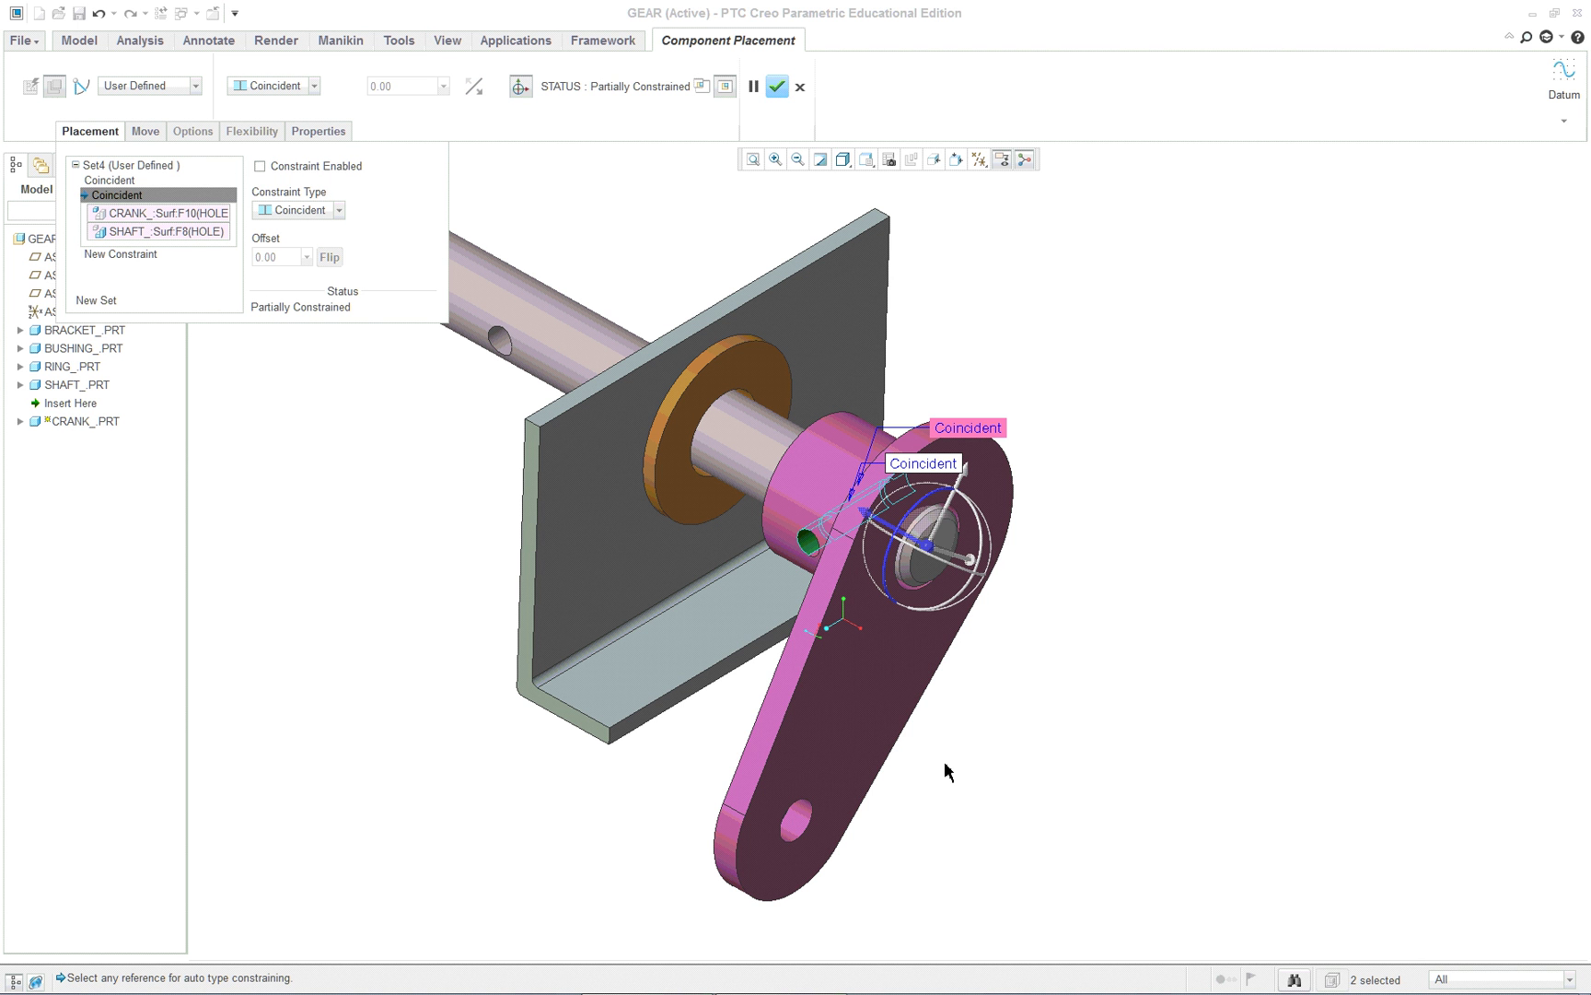
left_click_drag(947, 772, 950, 537, "ctrl+alt")
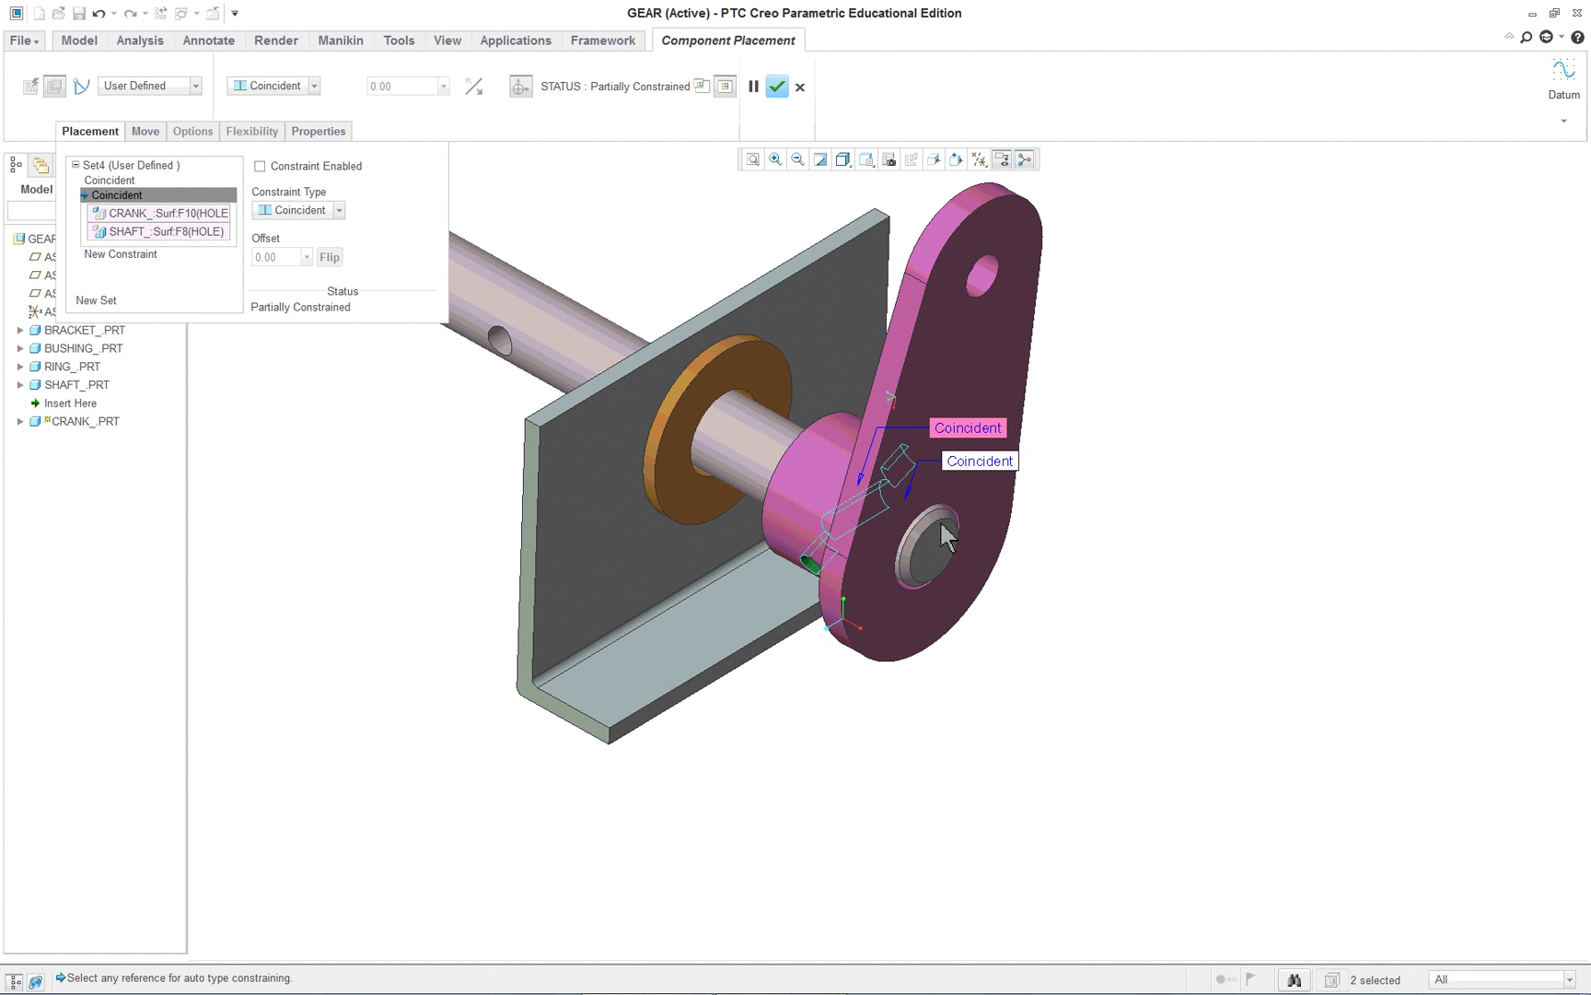
Inspect the cross-hole alignment, re-enable the hole-to-hole constraint with the crank arm pointing up, and compare the assembly with the lesson PDF's figure.
middle_click_drag(939, 535, 759, 668)
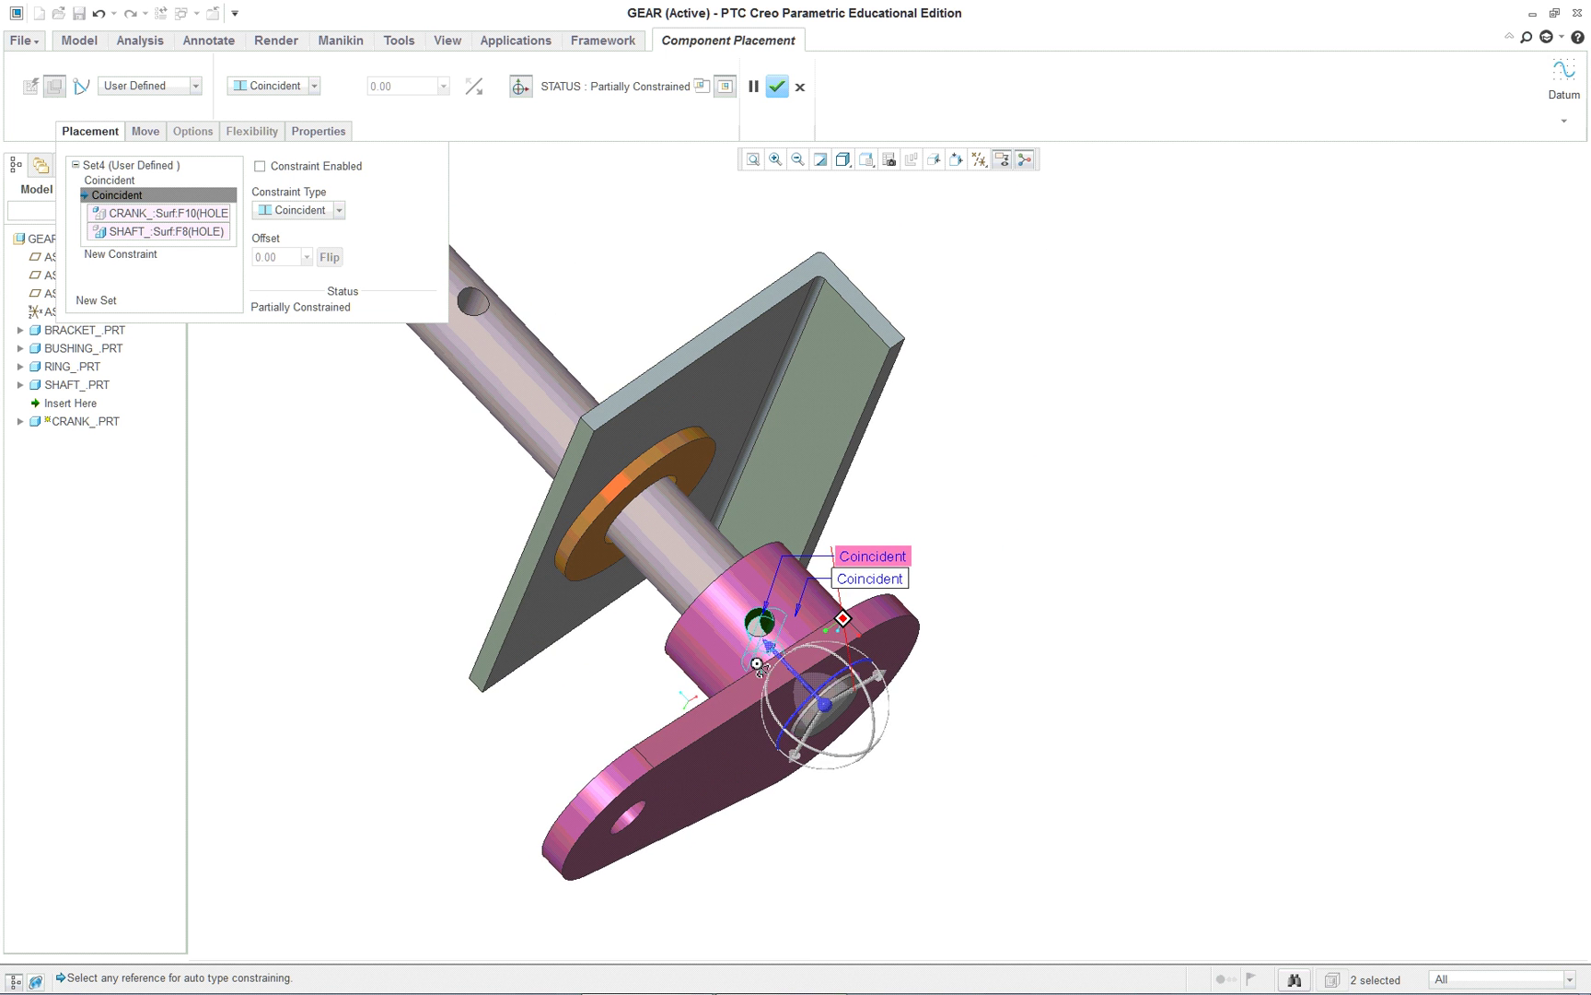
scroll(794, 689, "down", 6)
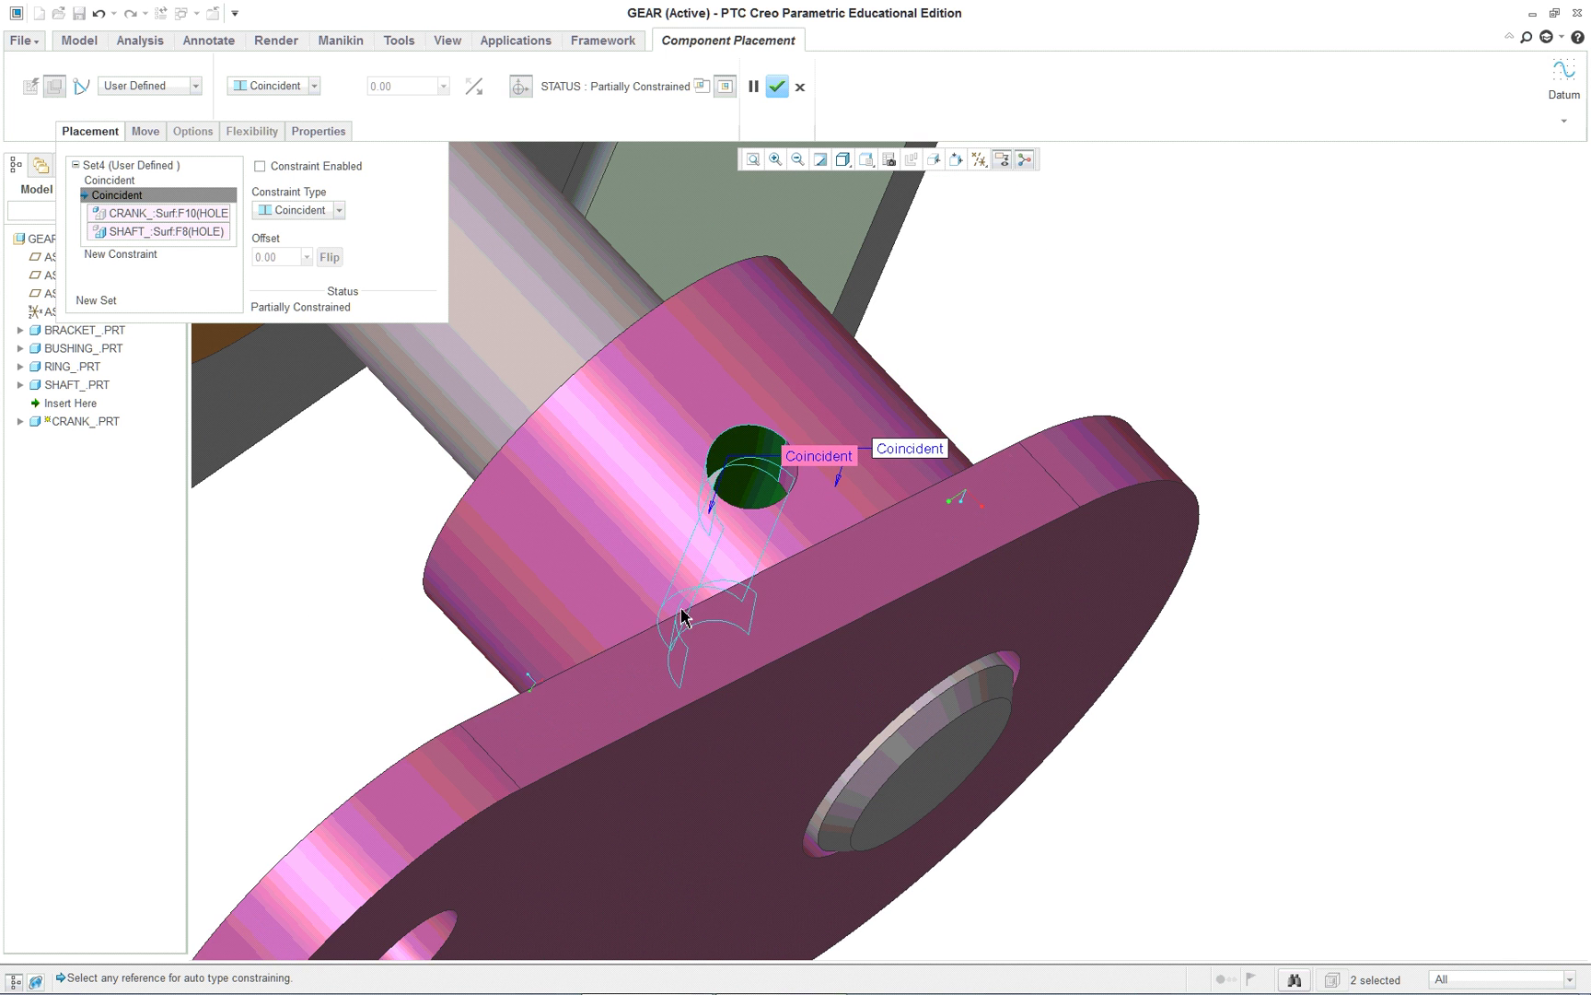
mouse_move(685, 610)
middle_mouse_down()
mouse_move(728, 579)
mouse_move(715, 606)
middle_mouse_up()
scroll(718, 604, "up", 6)
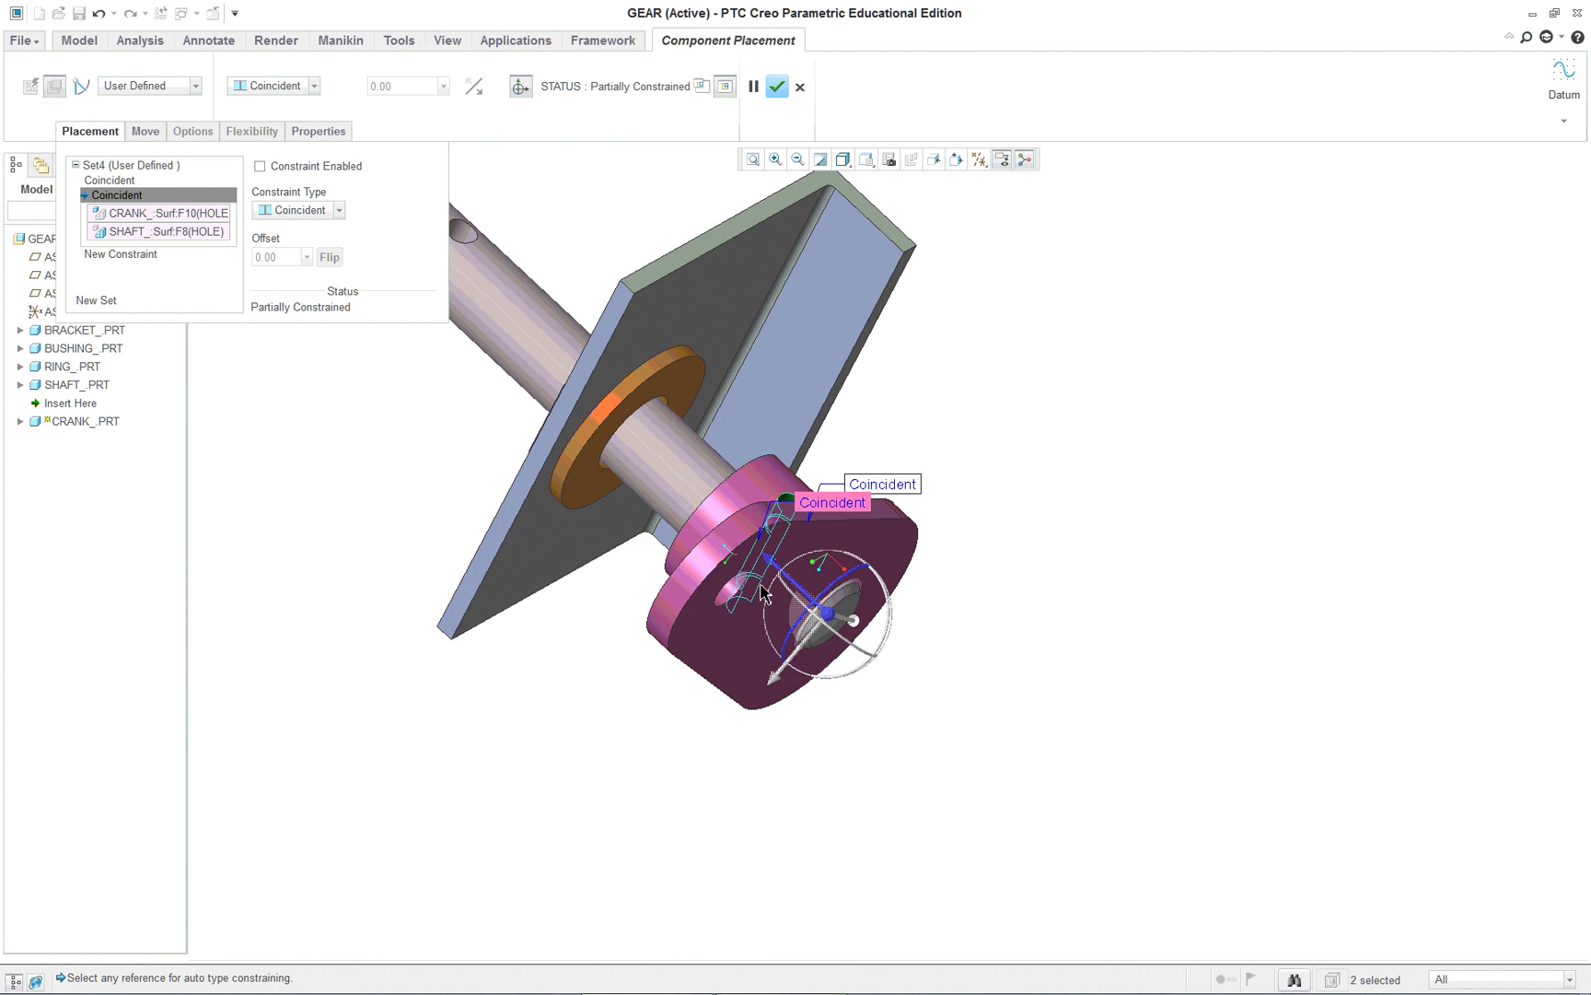
scroll(762, 592, "up", 2)
middle_click_drag(837, 681, 898, 557)
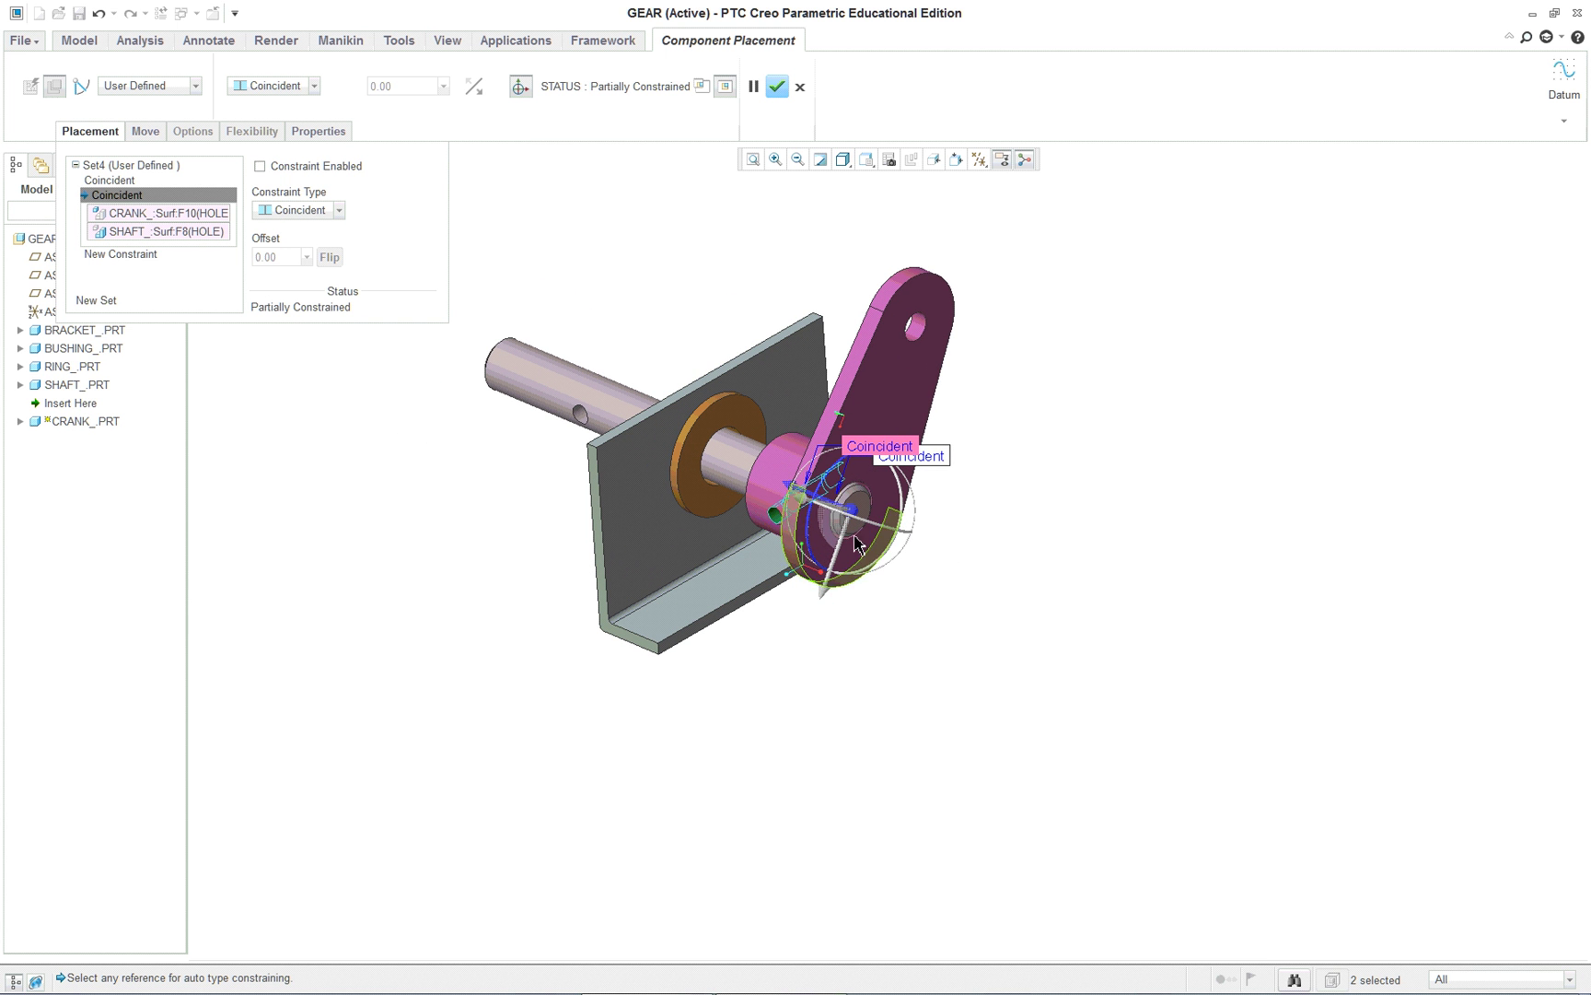
left_click(261, 167)
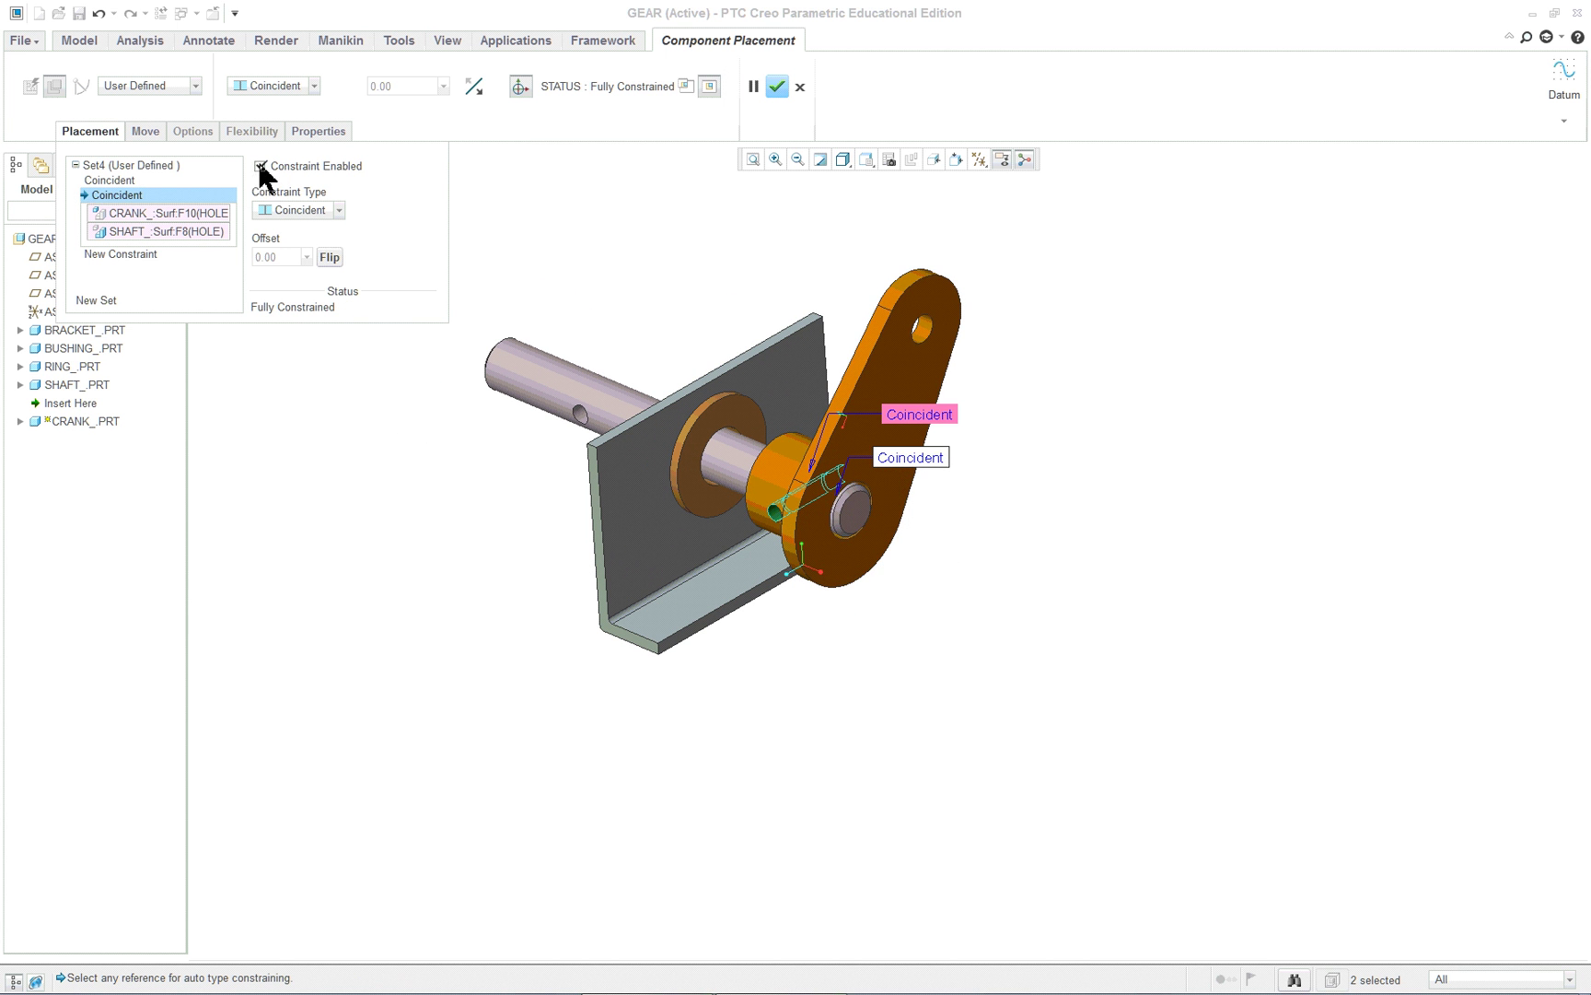
mouse_move(916, 659)
middle_mouse_down()
mouse_move(998, 625)
mouse_move(931, 651)
middle_mouse_up()
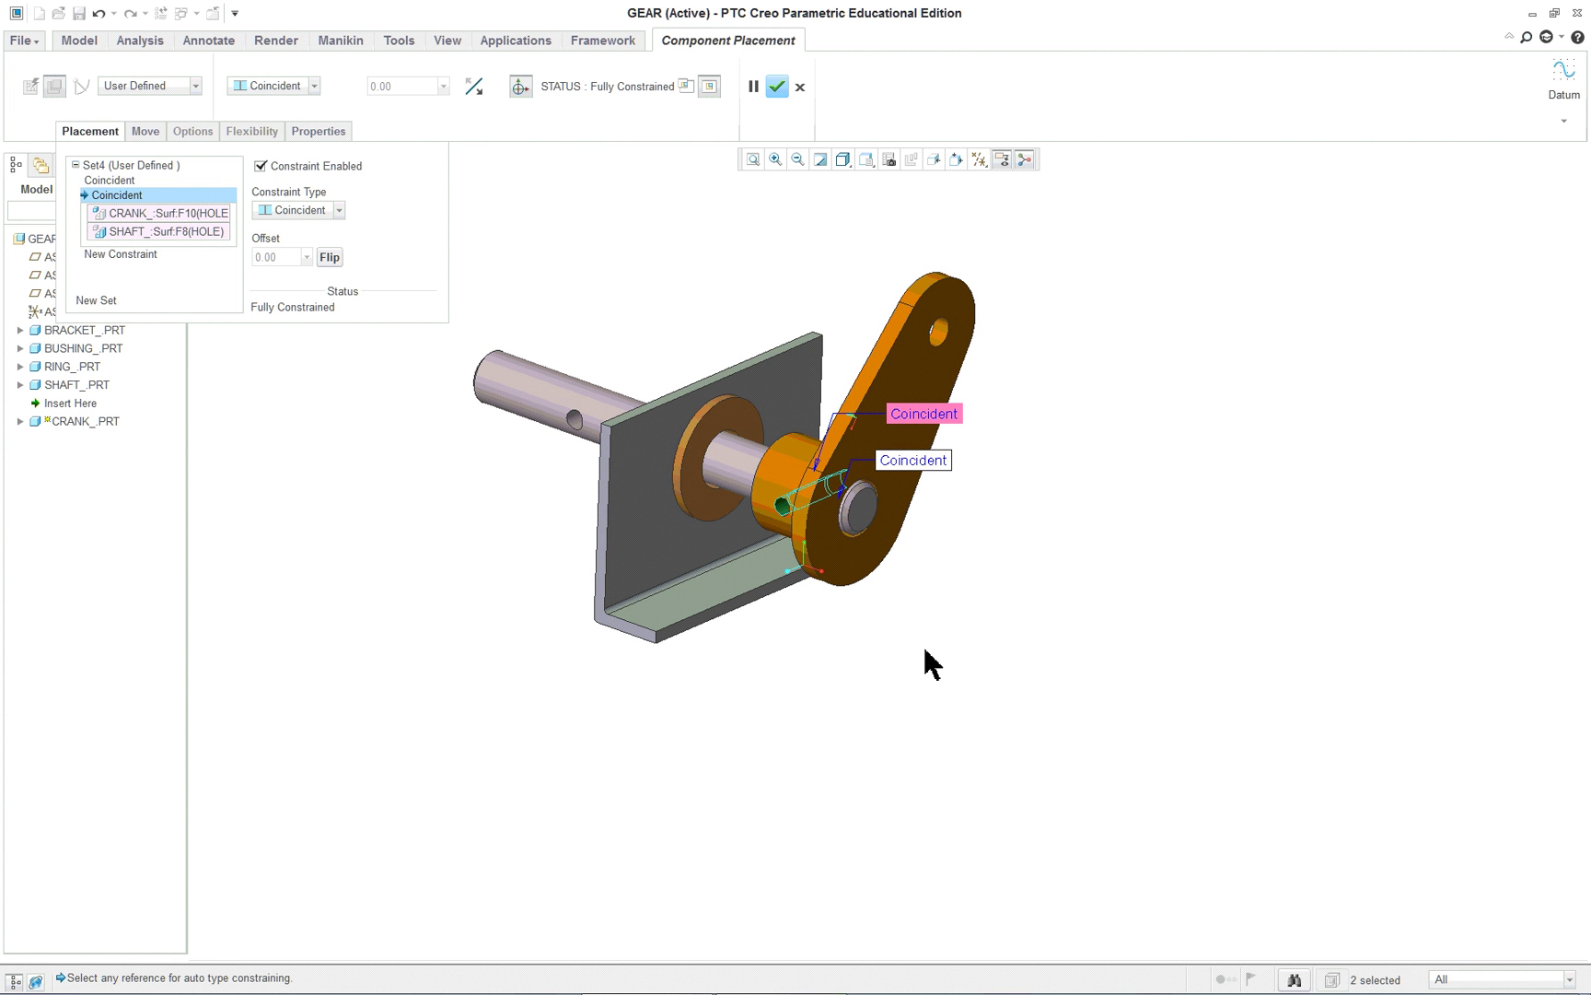
key("alt+Tab")
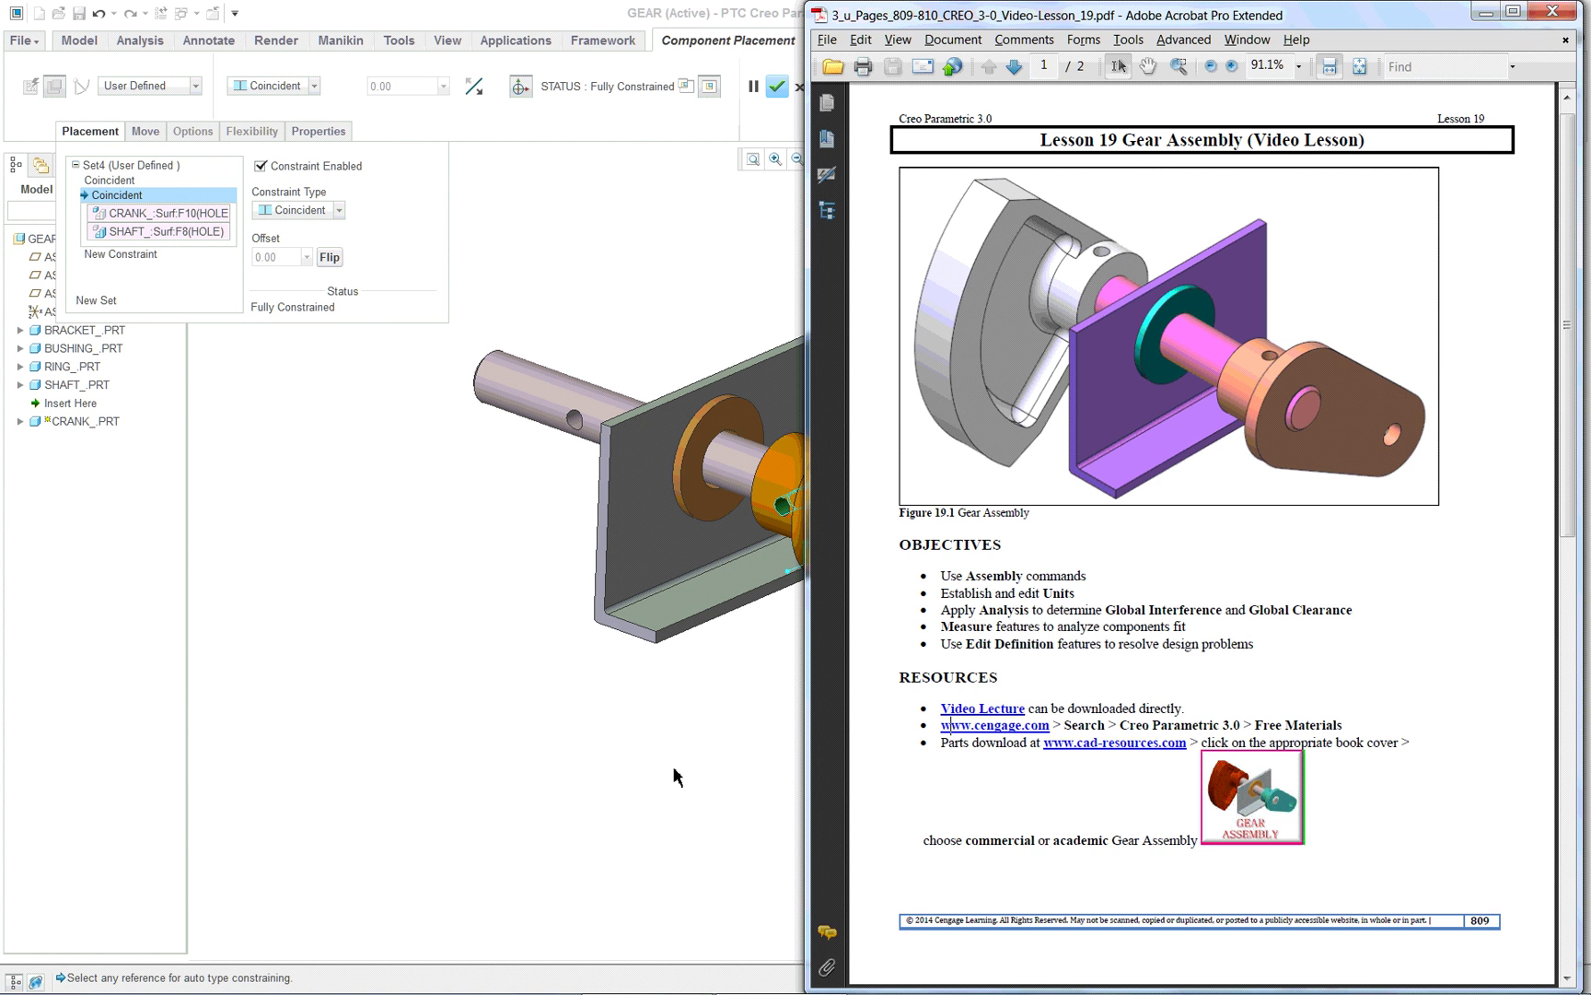
key("alt+Tab")
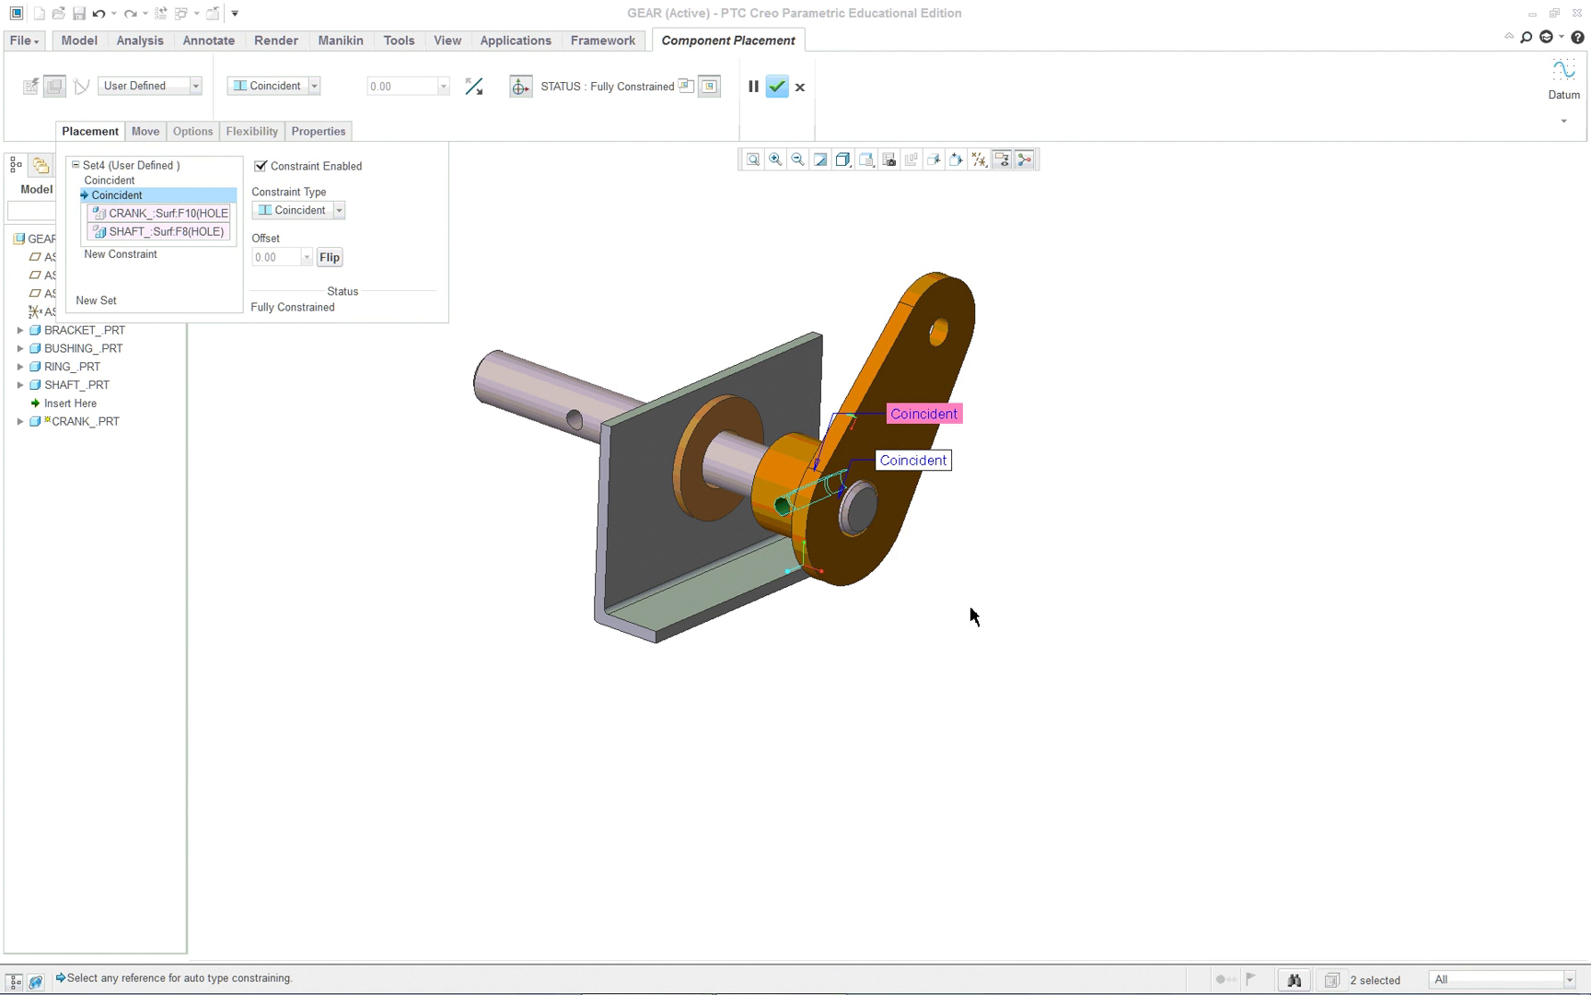
Swing the crank about the shaft until its arm points down with the flat face outward and the hub facing the bracket.
scroll(872, 269, "down", 2)
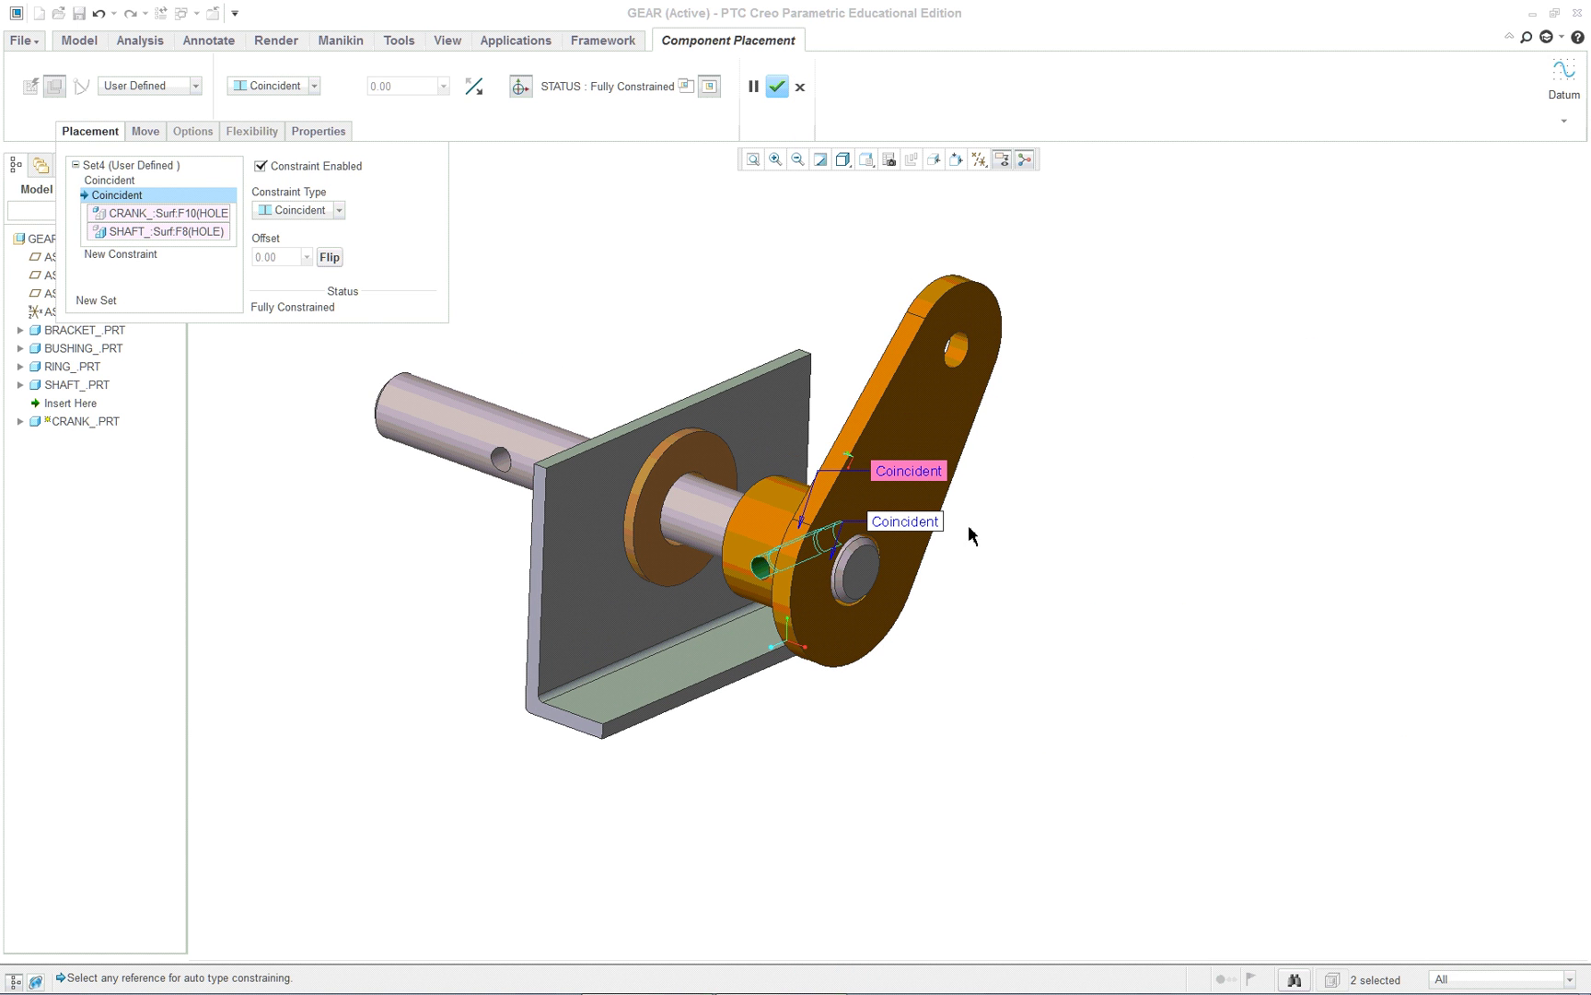
middle_click_drag(1083, 579, 941, 652, "ctrl+alt")
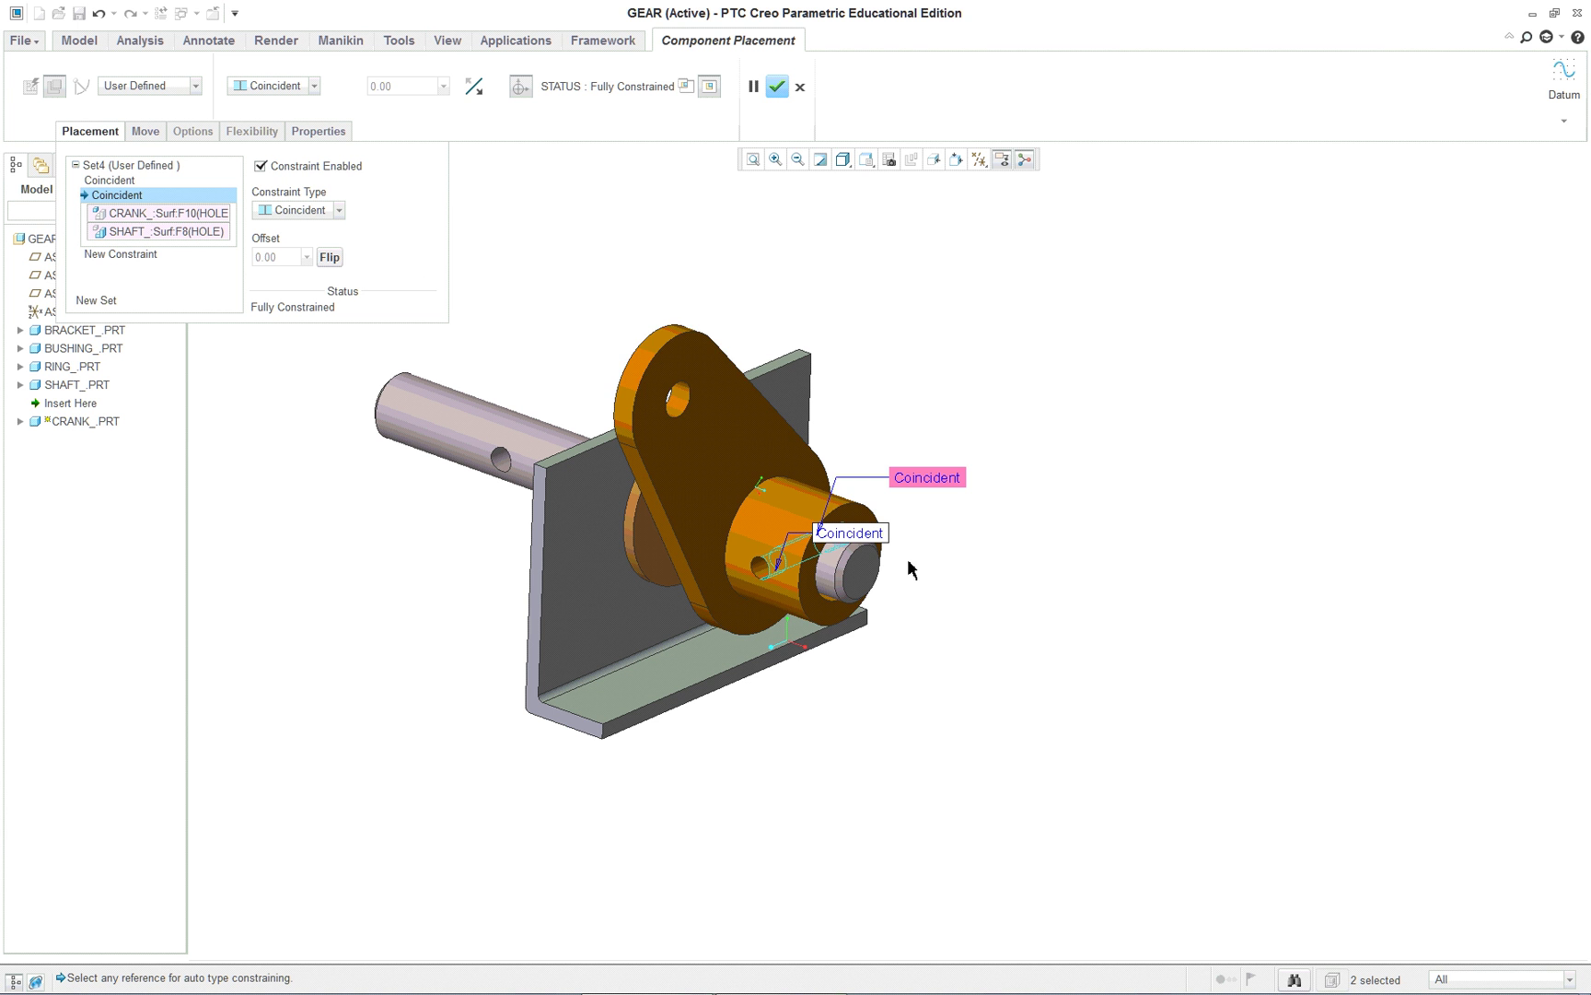
middle_click_drag(984, 479, 1014, 493, "ctrl+alt")
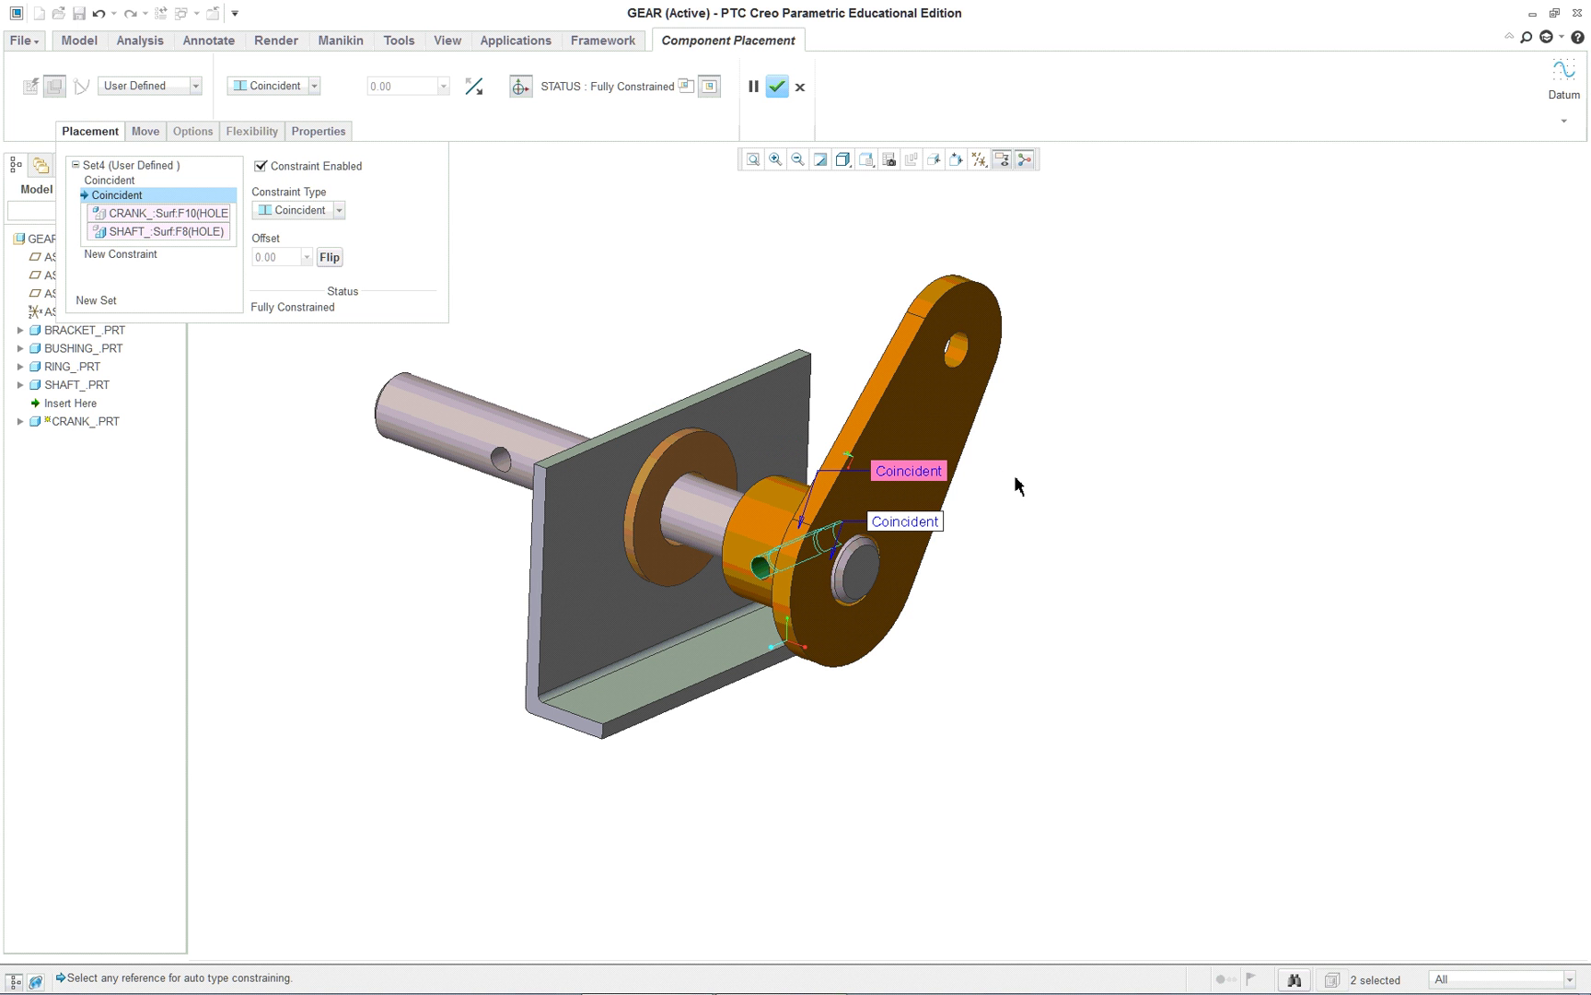
left_click_drag(937, 578, 879, 704)
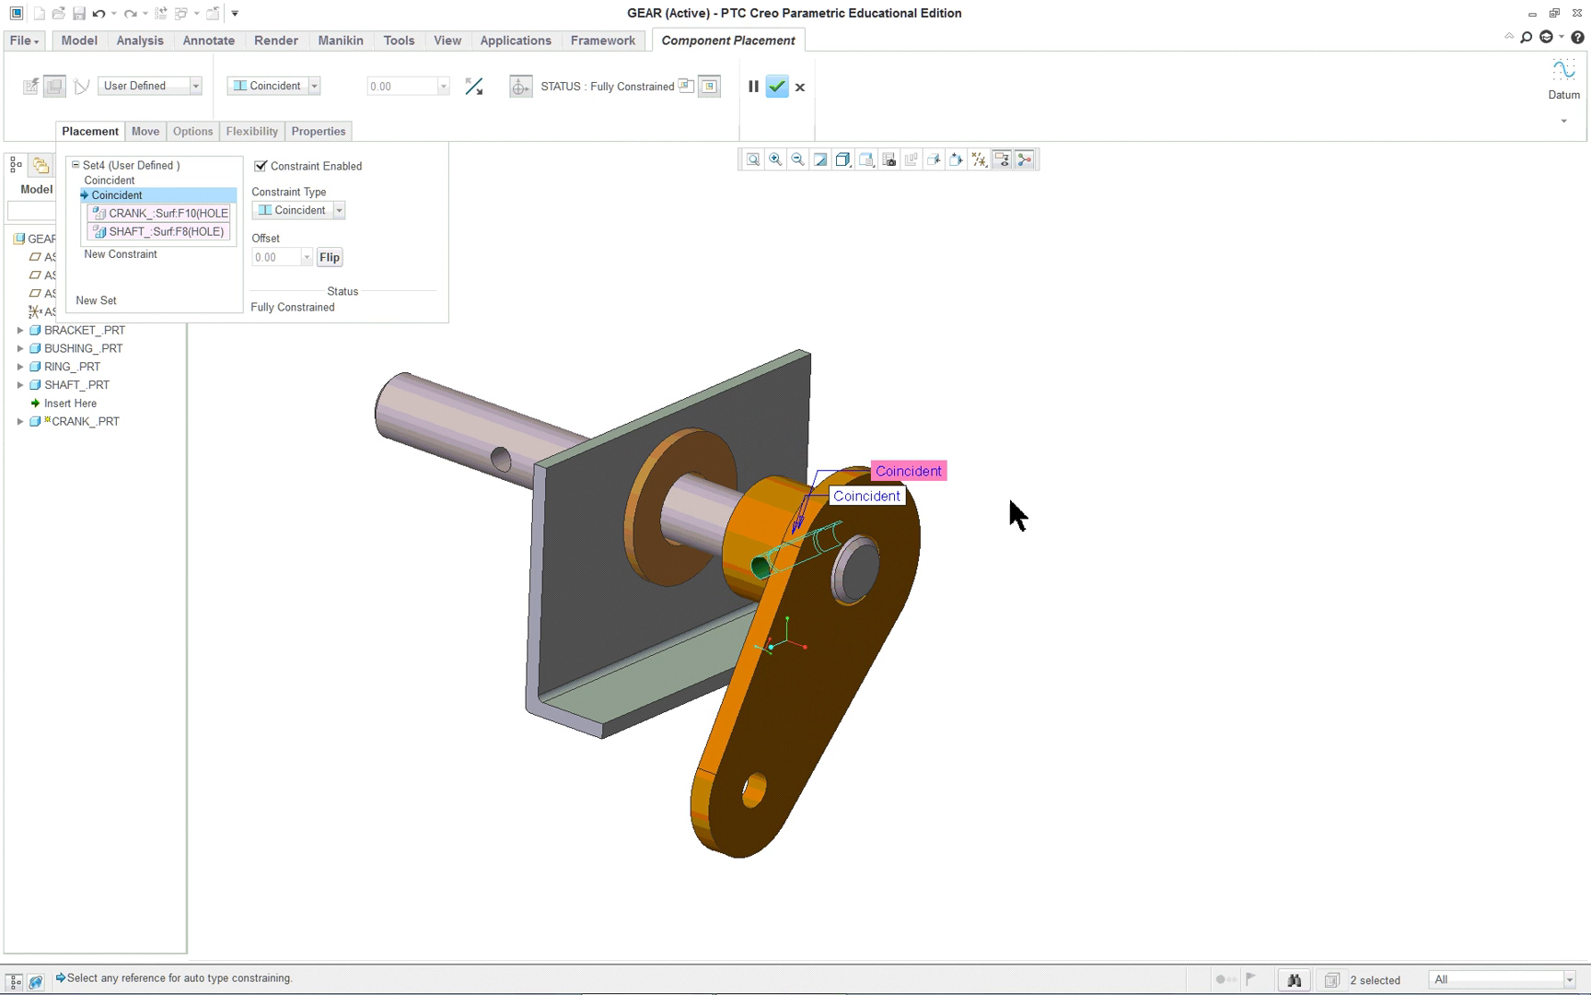
left_click_drag(1017, 514, 976, 810)
mouse_move(951, 776)
middle_mouse_down()
mouse_move(987, 728)
mouse_move(958, 771)
middle_mouse_up()
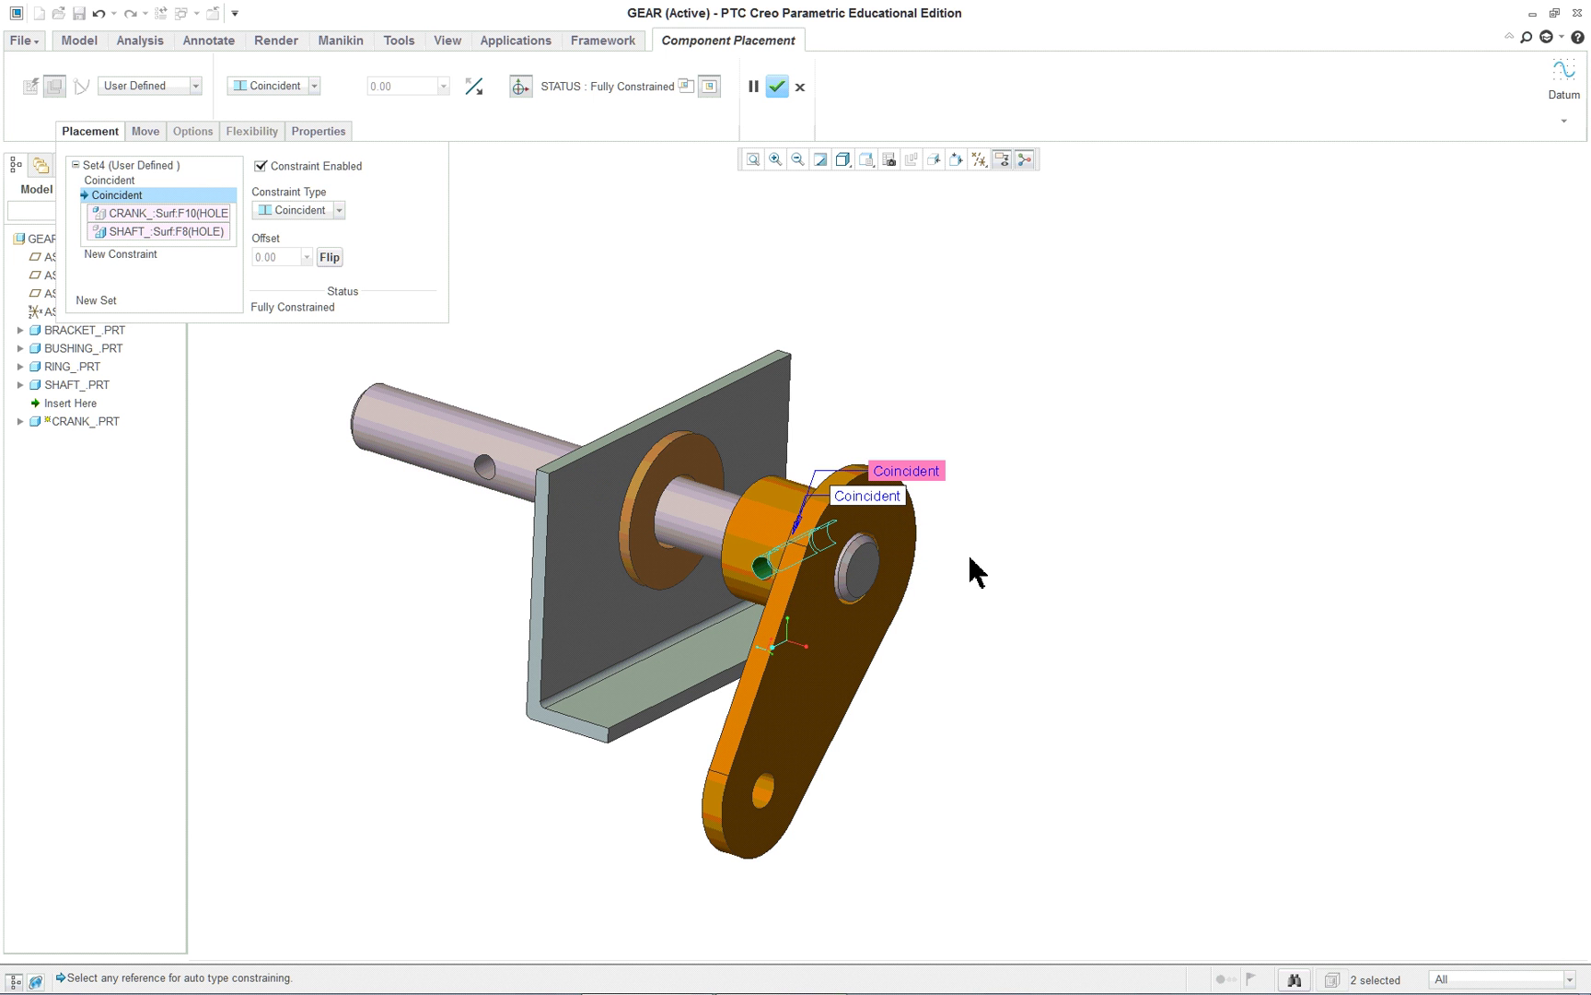
mouse_move(951, 615)
middle_mouse_down()
mouse_move(1044, 530)
mouse_move(942, 615)
middle_mouse_up()
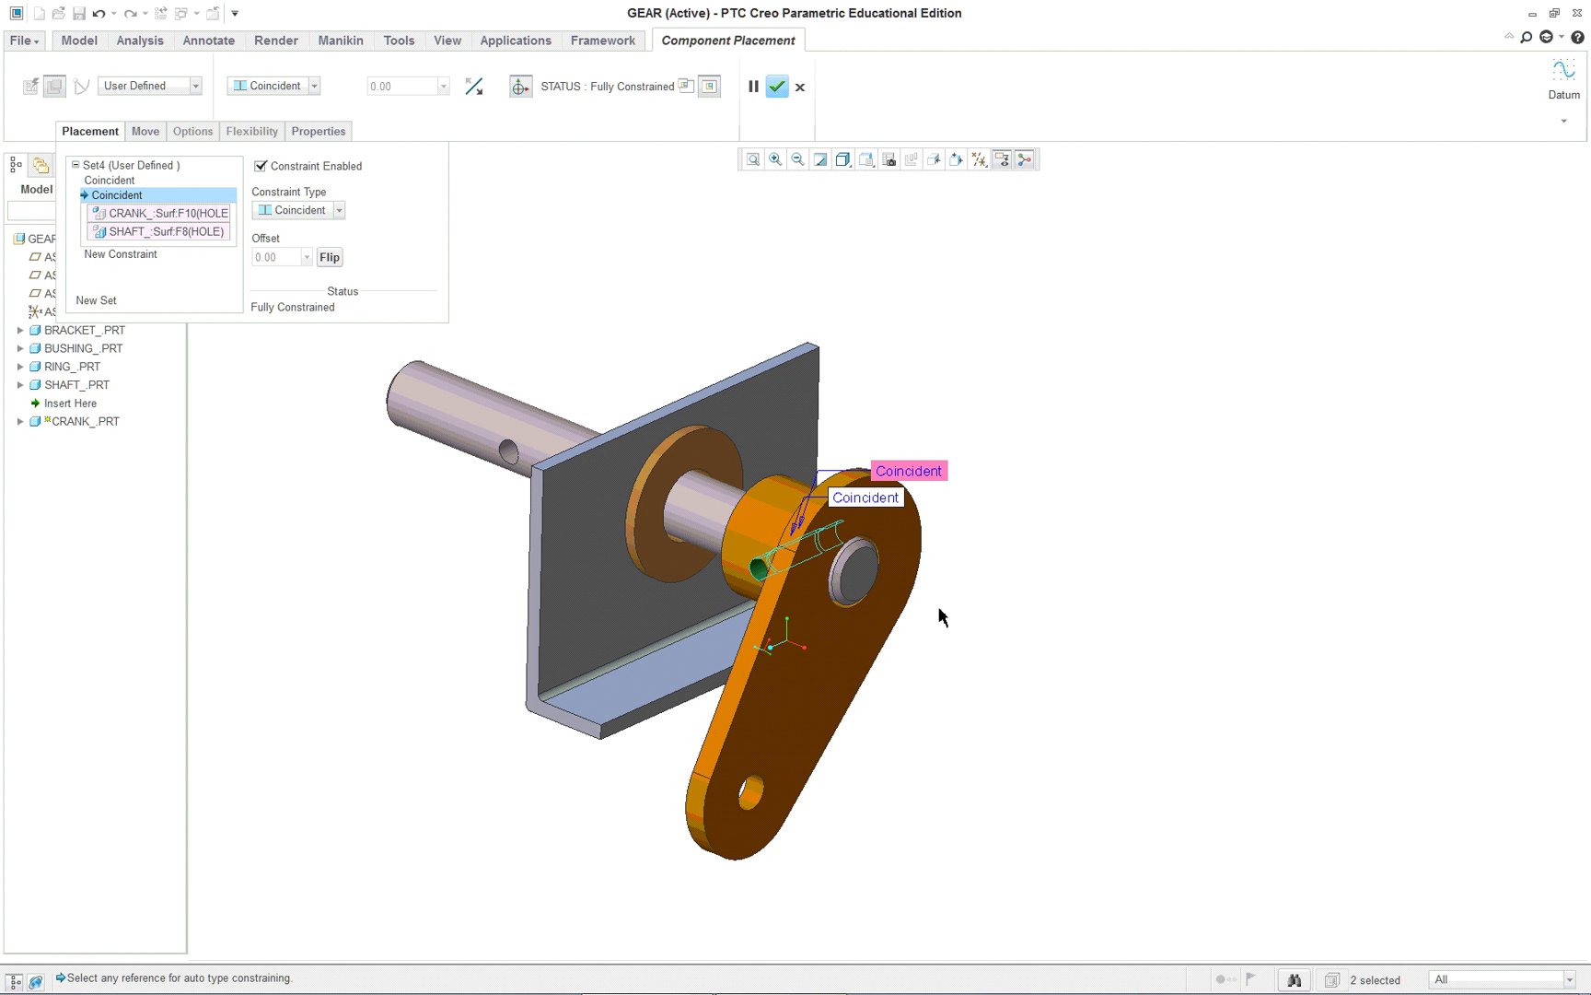
Compare the crank's orientation with the gear assembly figure in the lesson PDF and accept the crank placement.
key("alt+Tab")
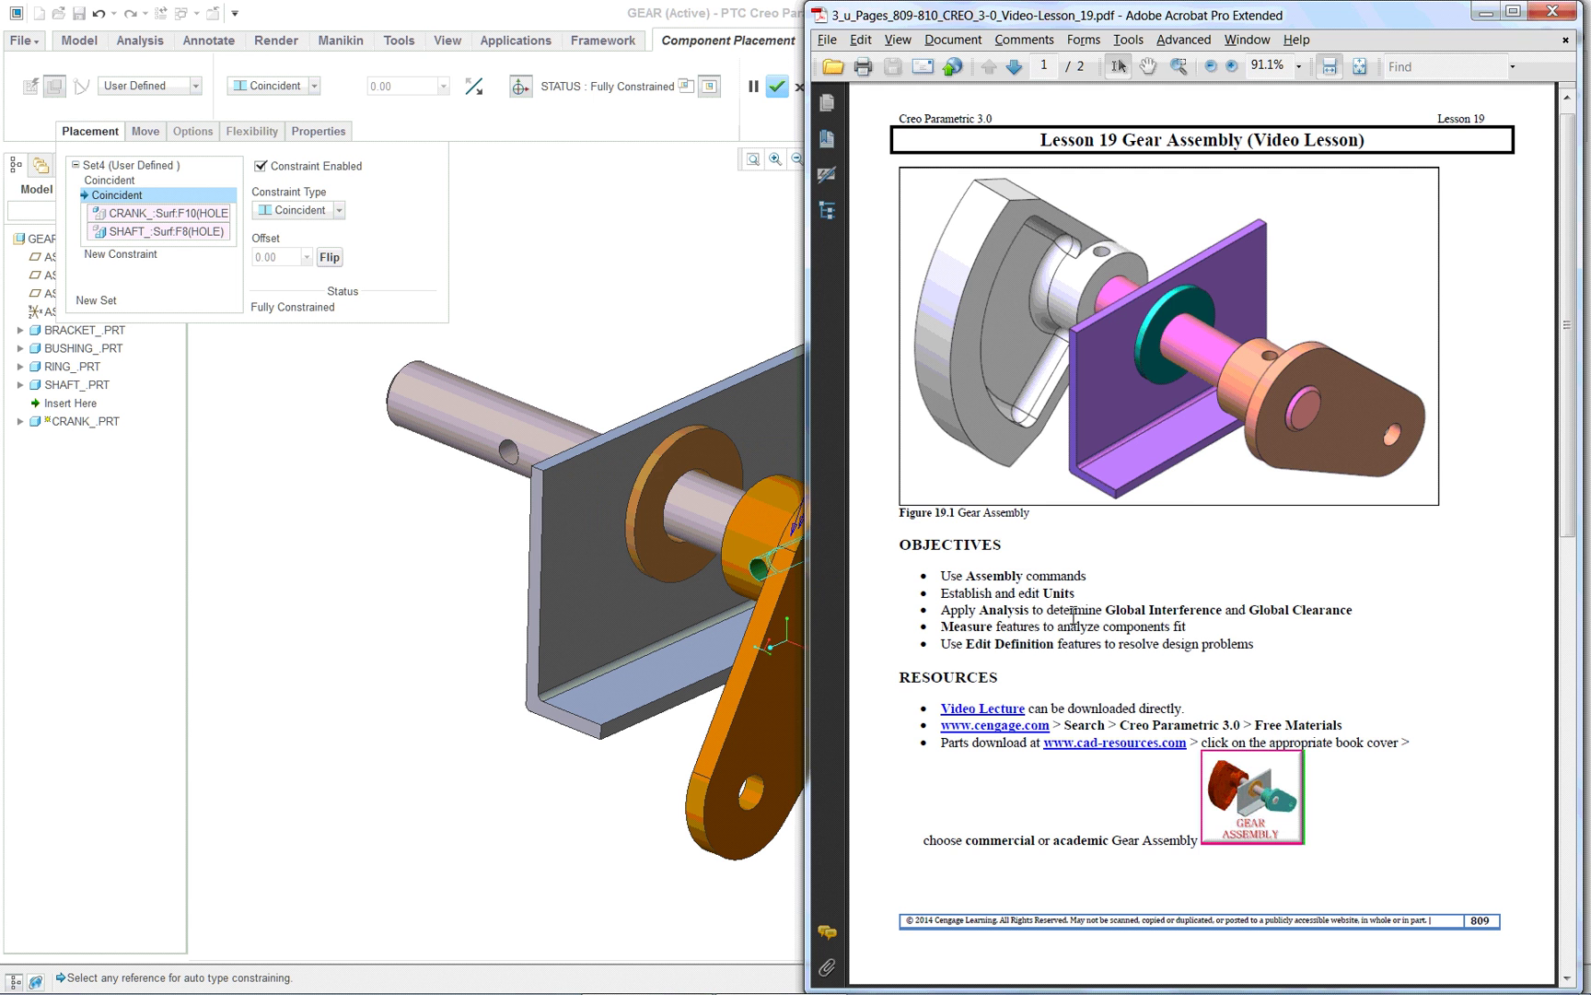
key("alt+Tab")
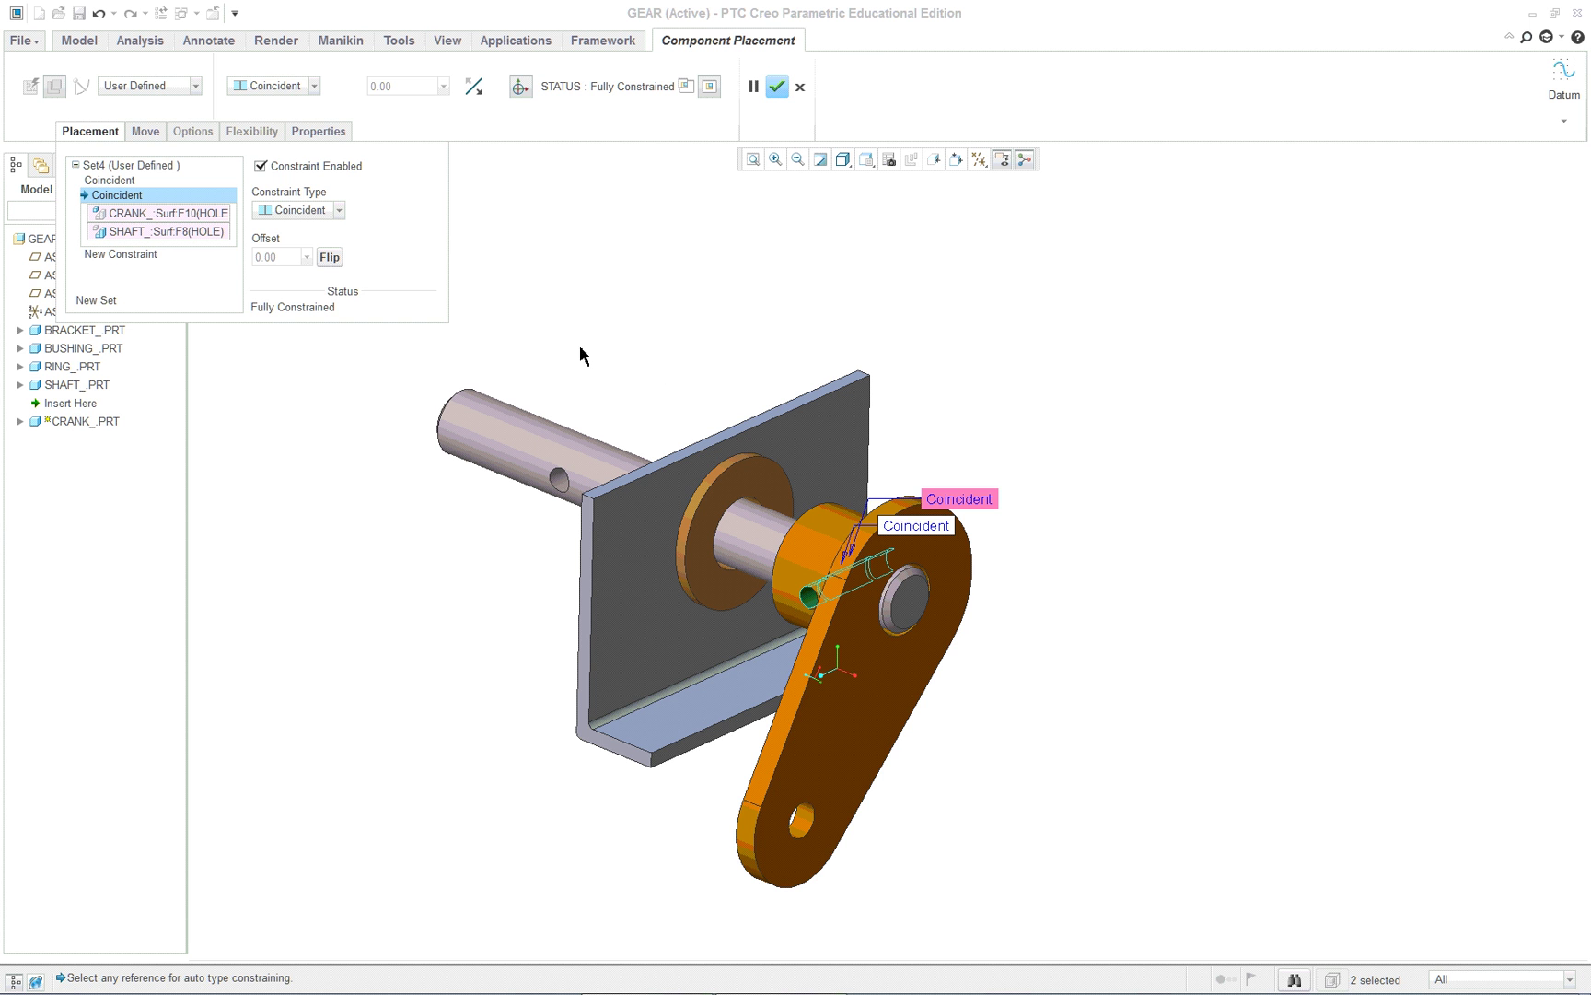
middle_click(590, 315)
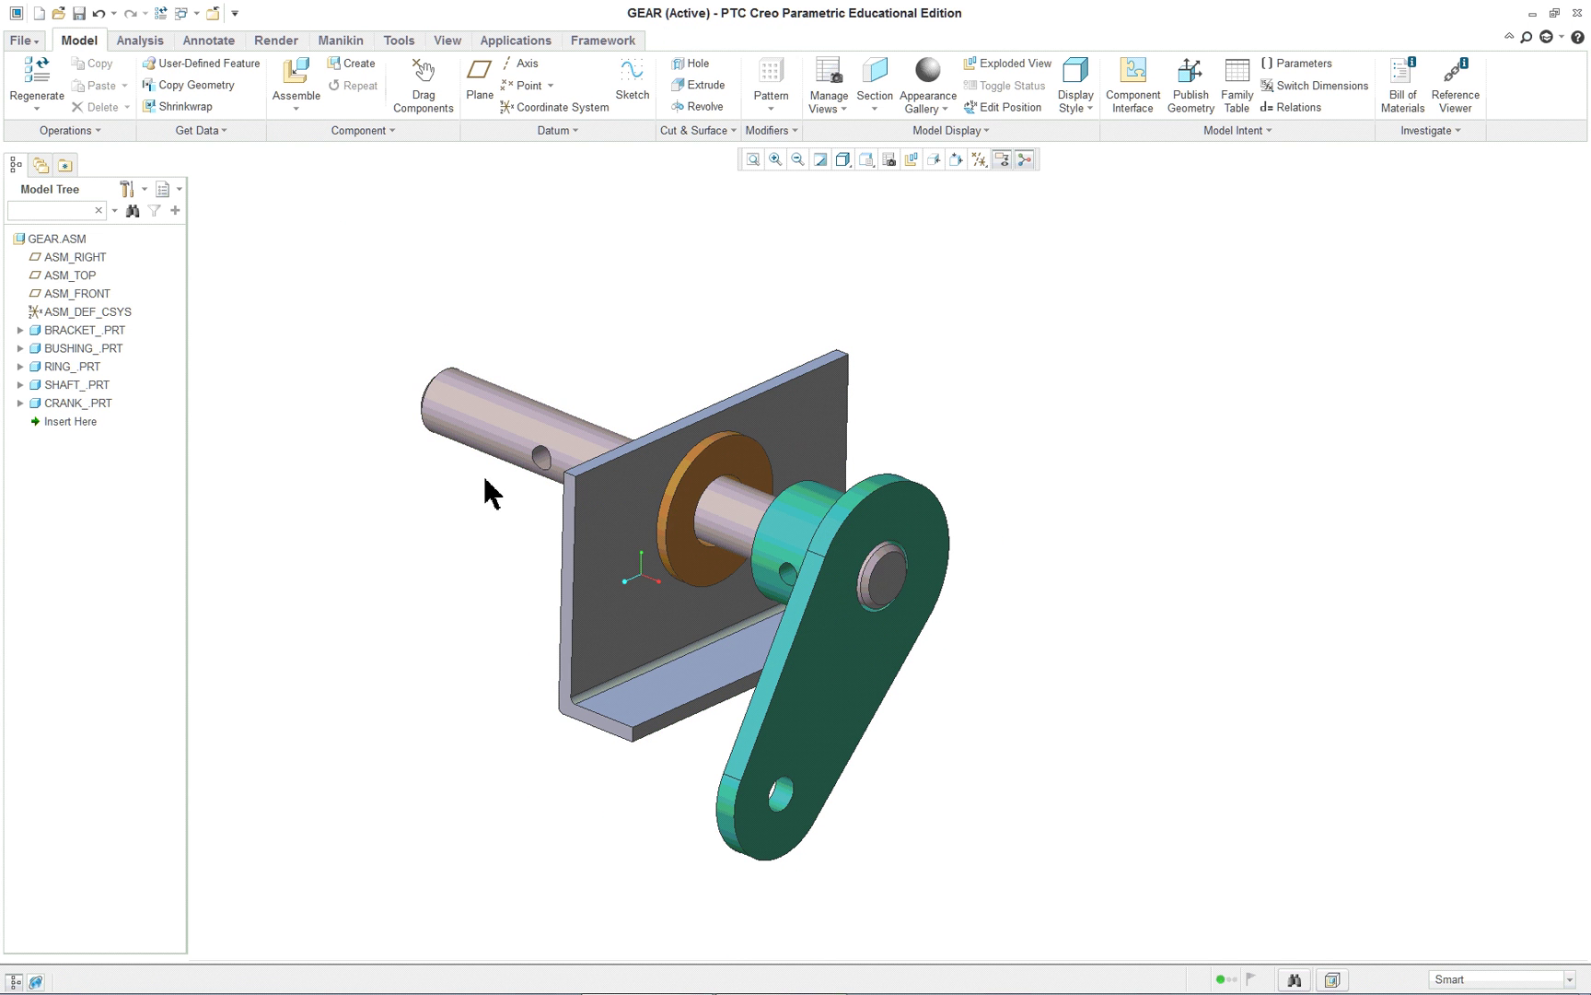
Display the shaft component's placement dimensions, examine its offset from the bracket, and clear the selection.
double_click(521, 445)
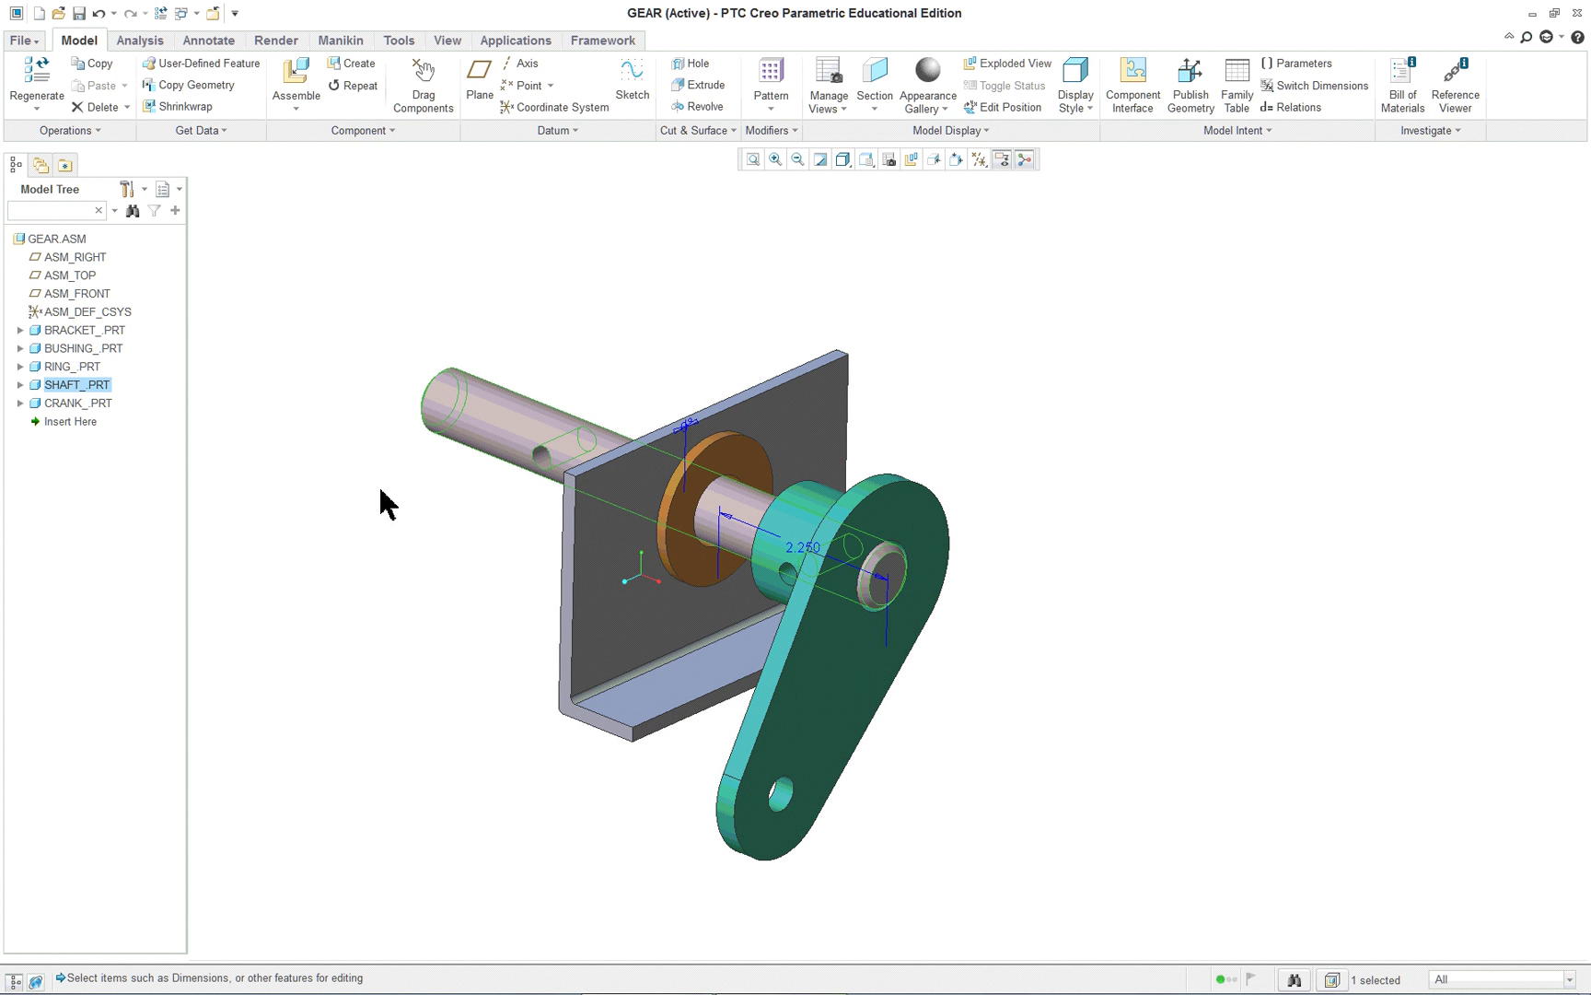
scroll(404, 495, "down", 2)
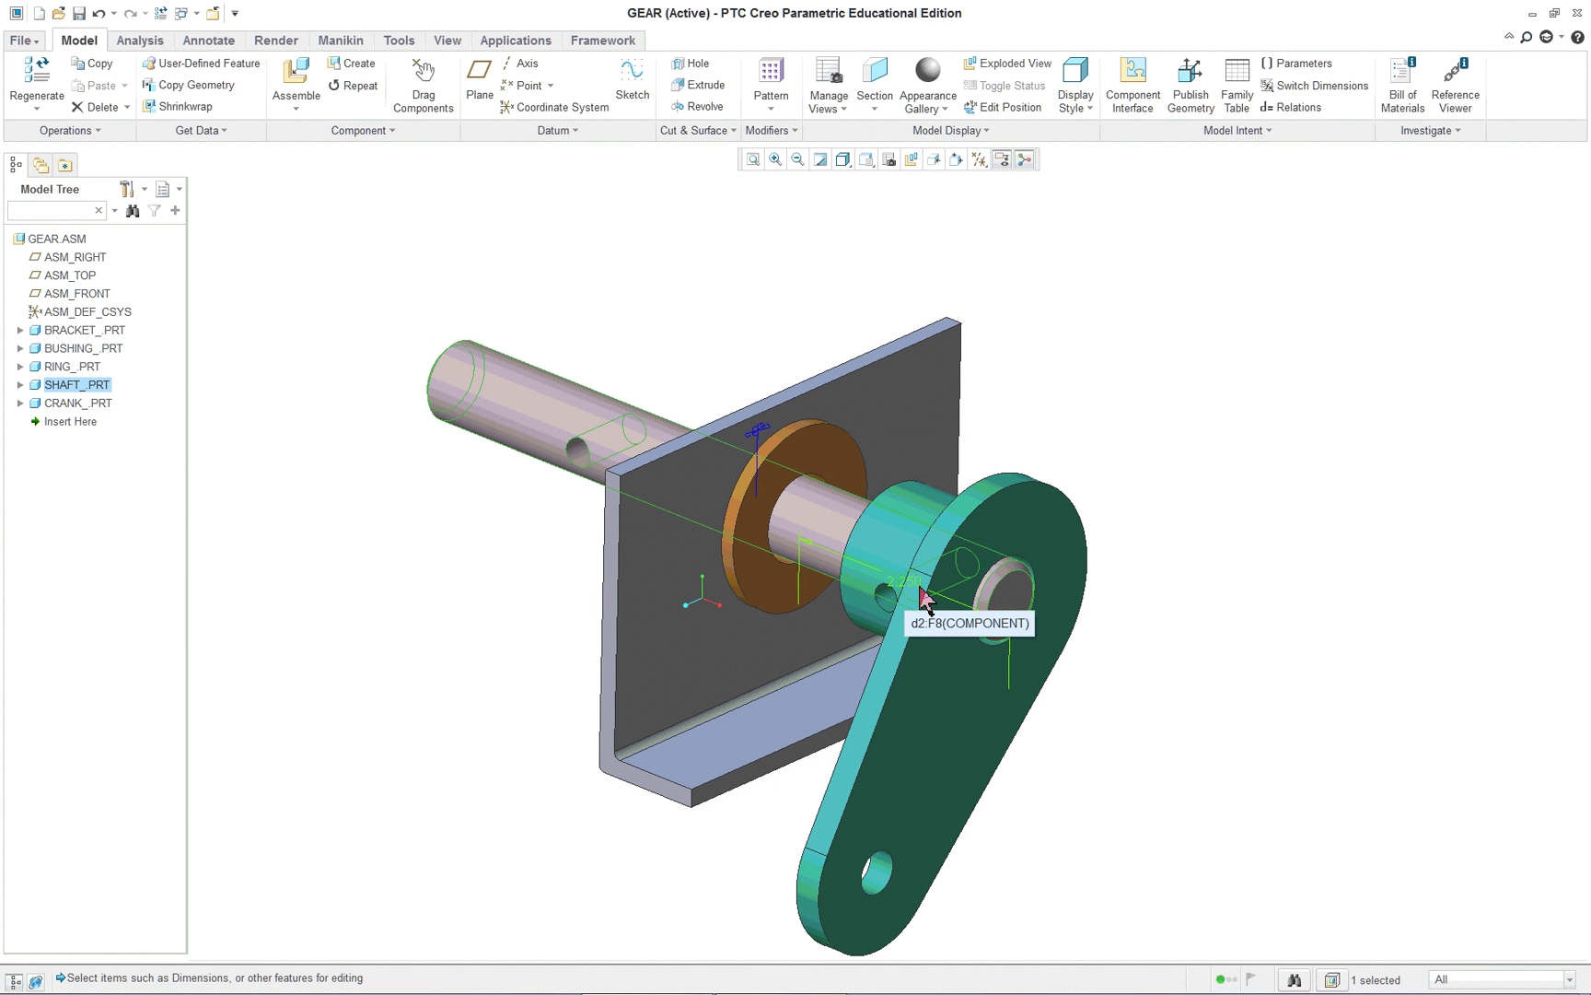
left_click(654, 378)
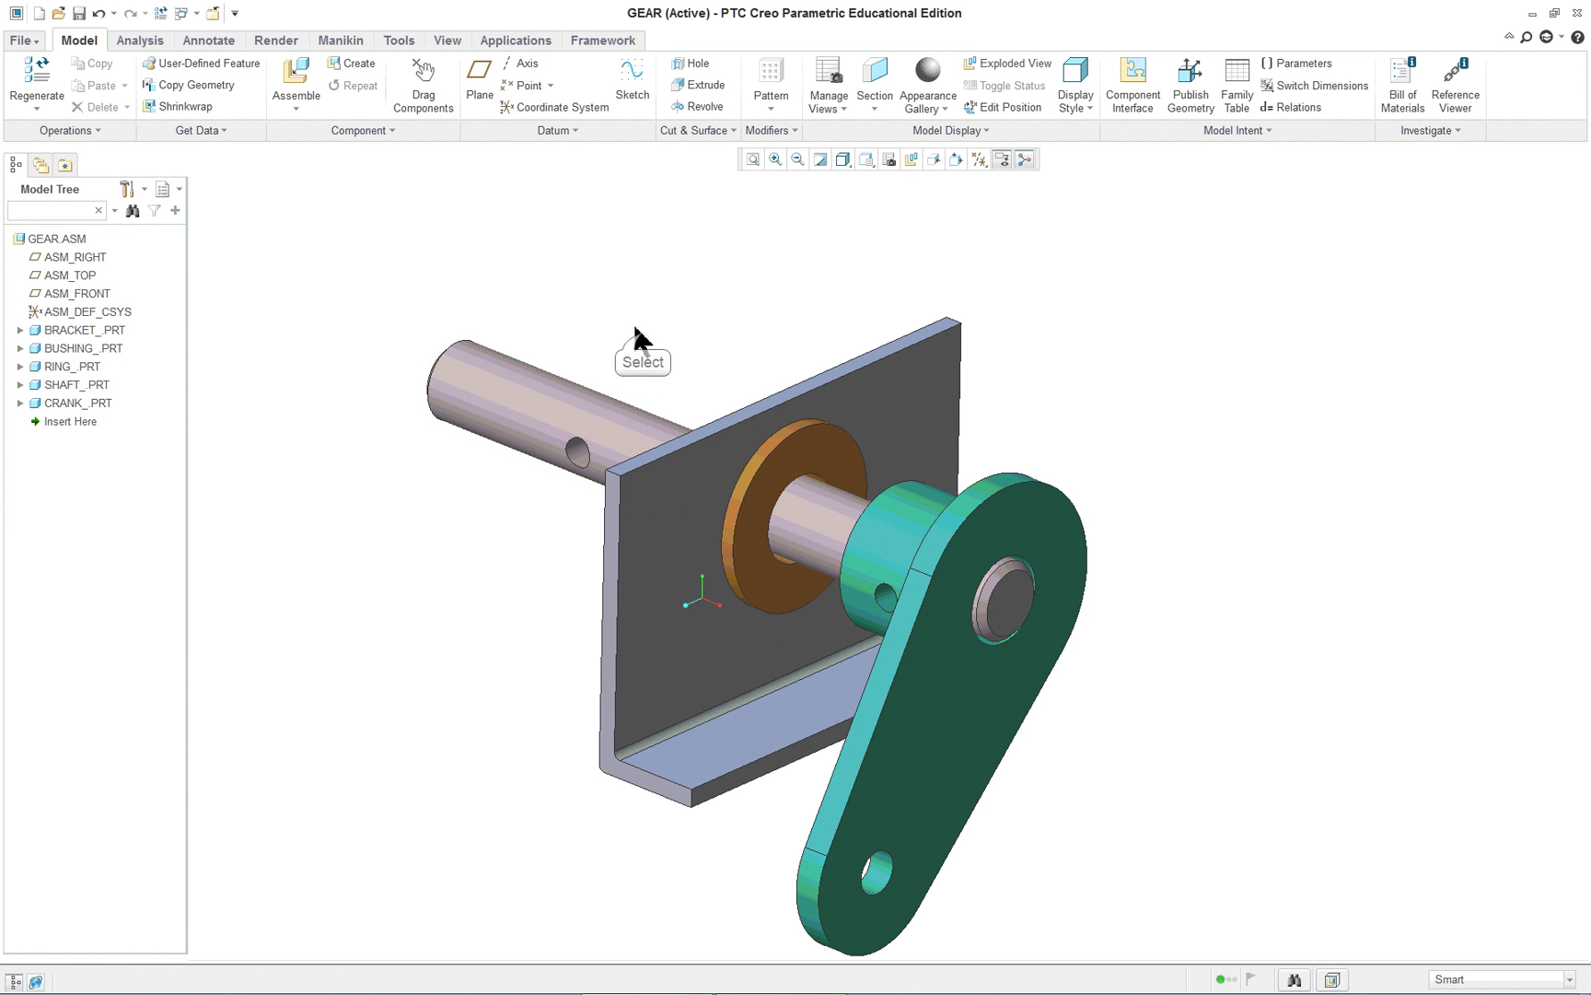
Assemble gear_.prt with its bore coincident with the shaft, and slide it to the free shaft end behind the bracket.
left_click(306, 109)
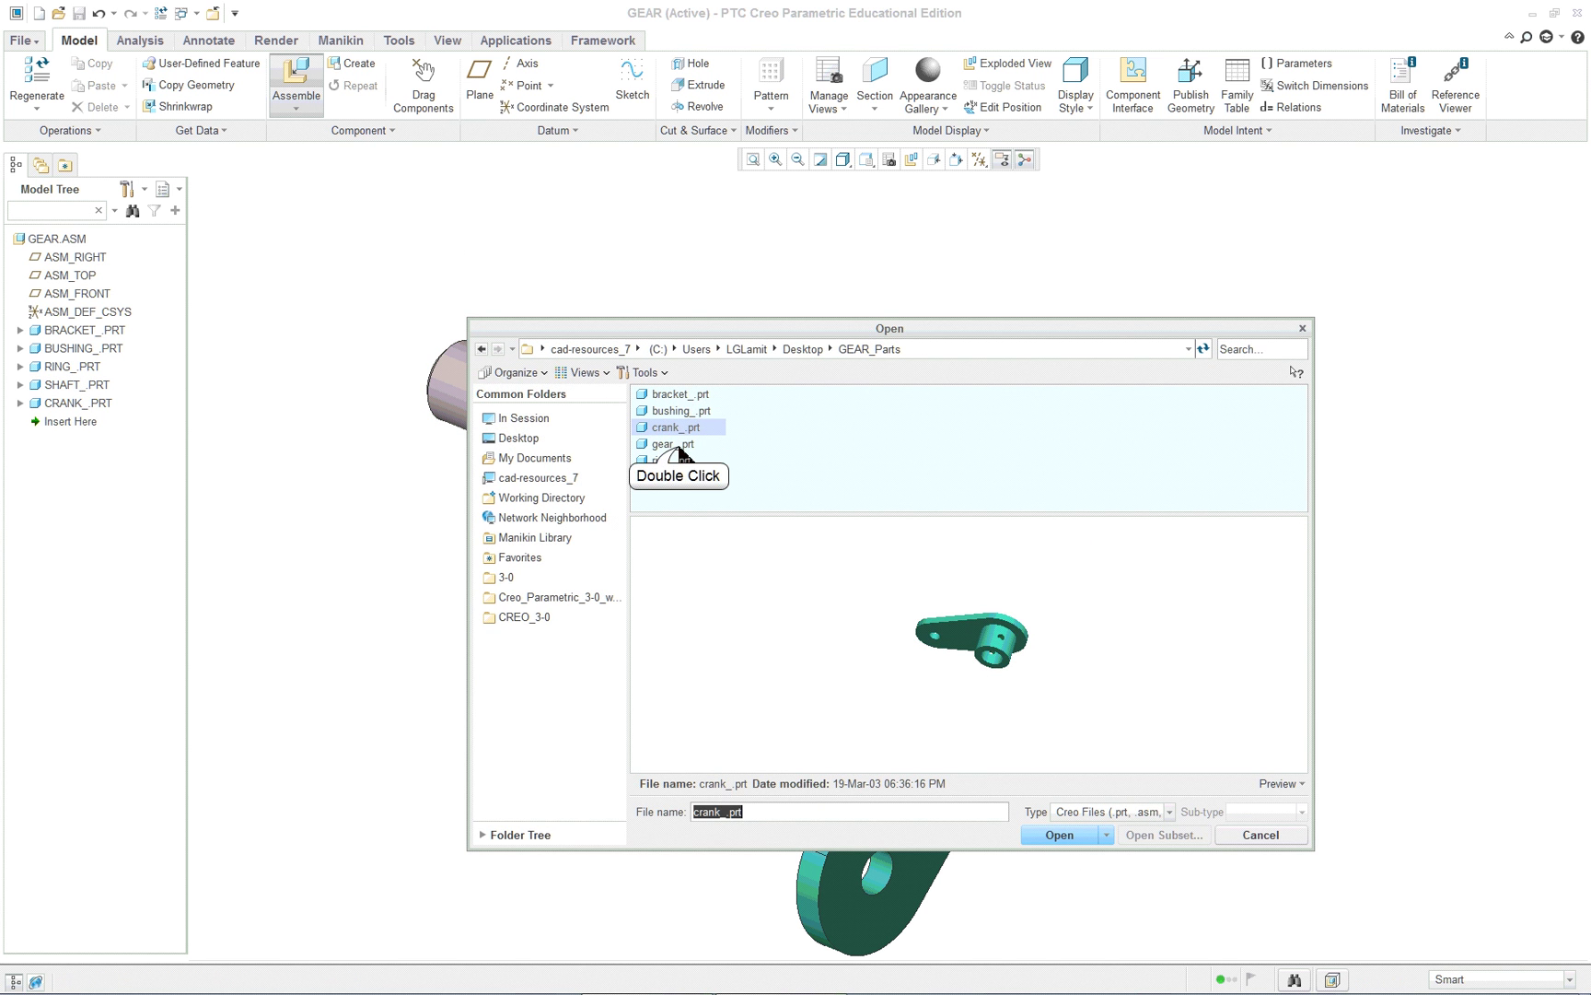
double_click(677, 444)
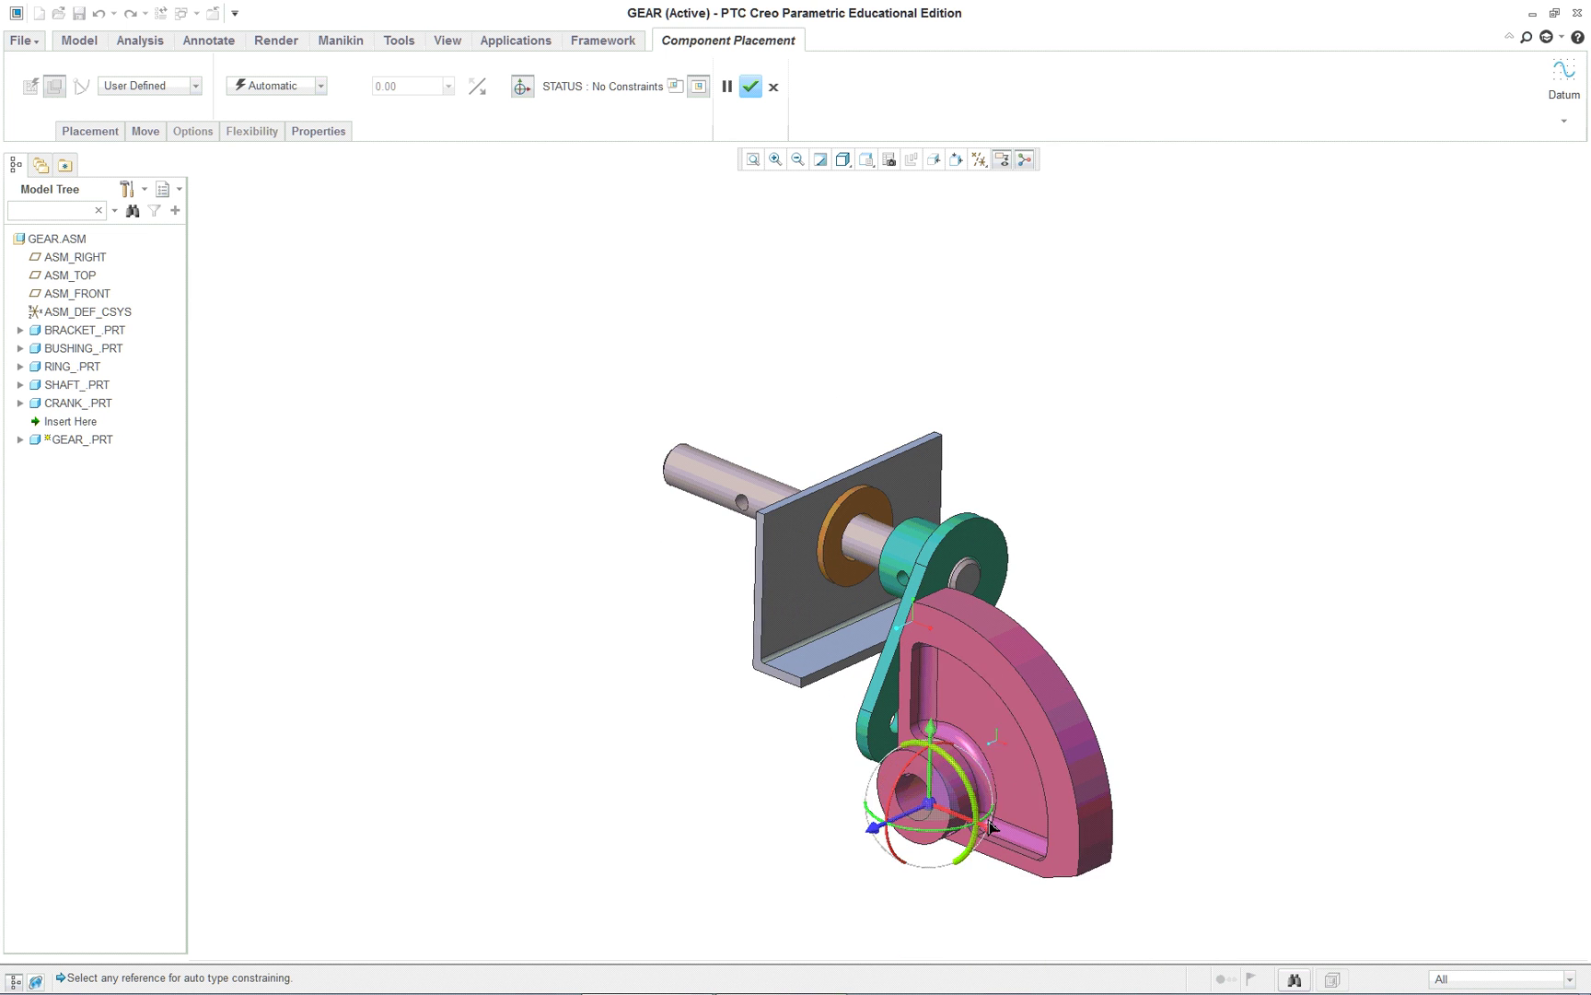
scroll(992, 827, "up", 3)
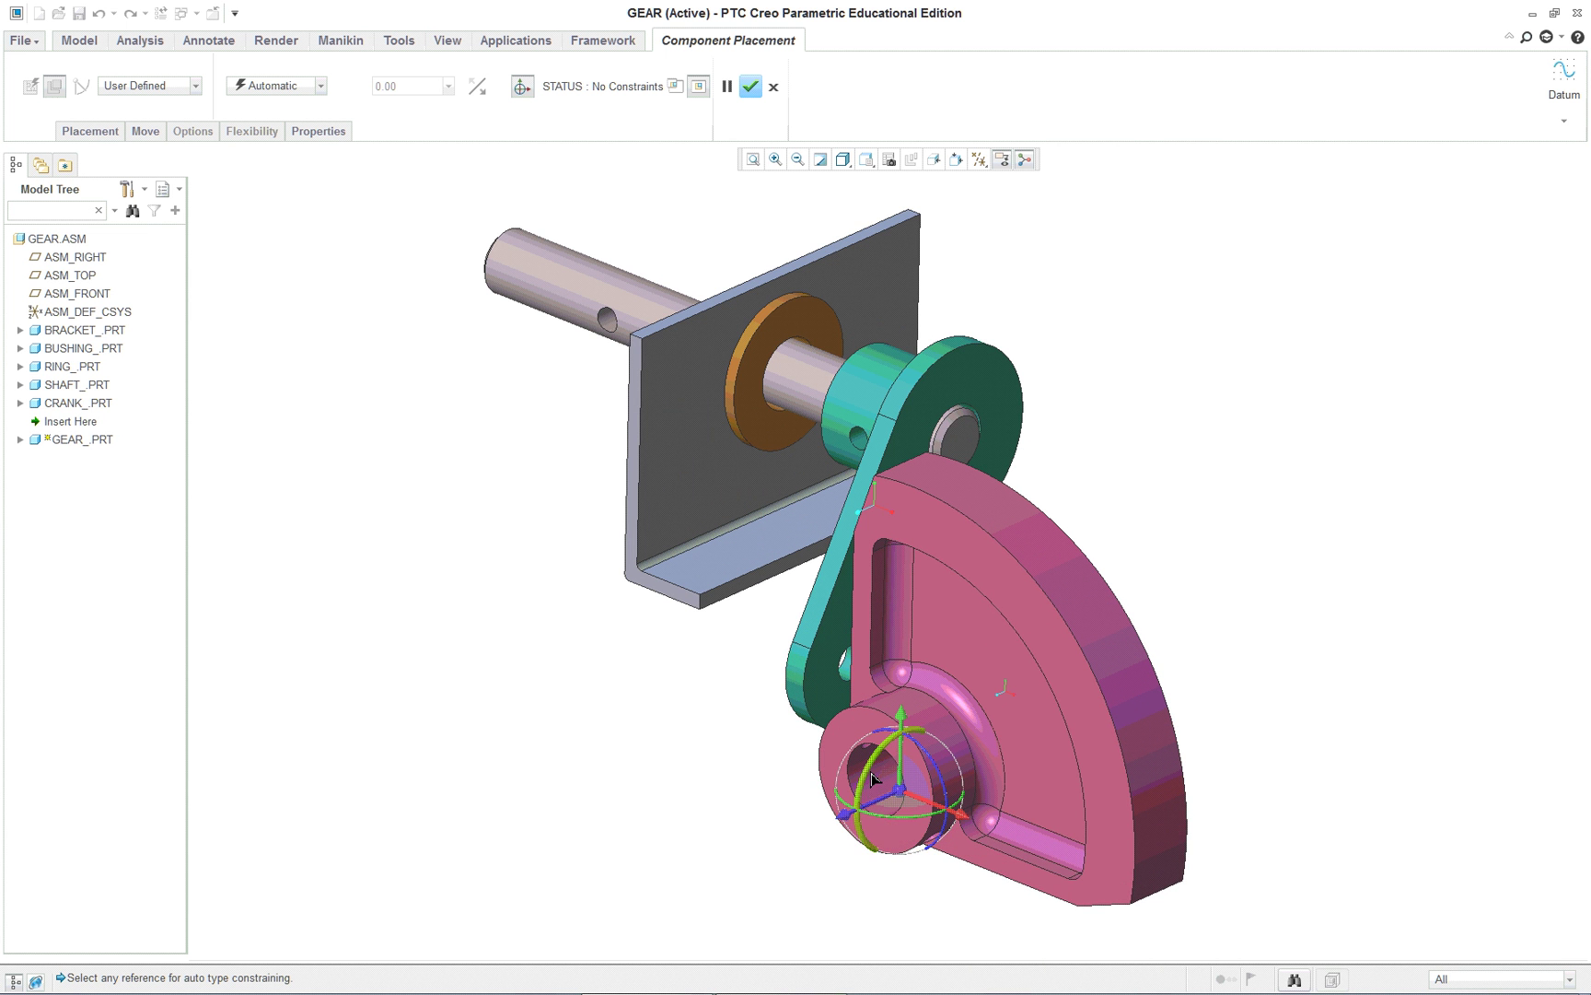
scroll(873, 792, "up", 2)
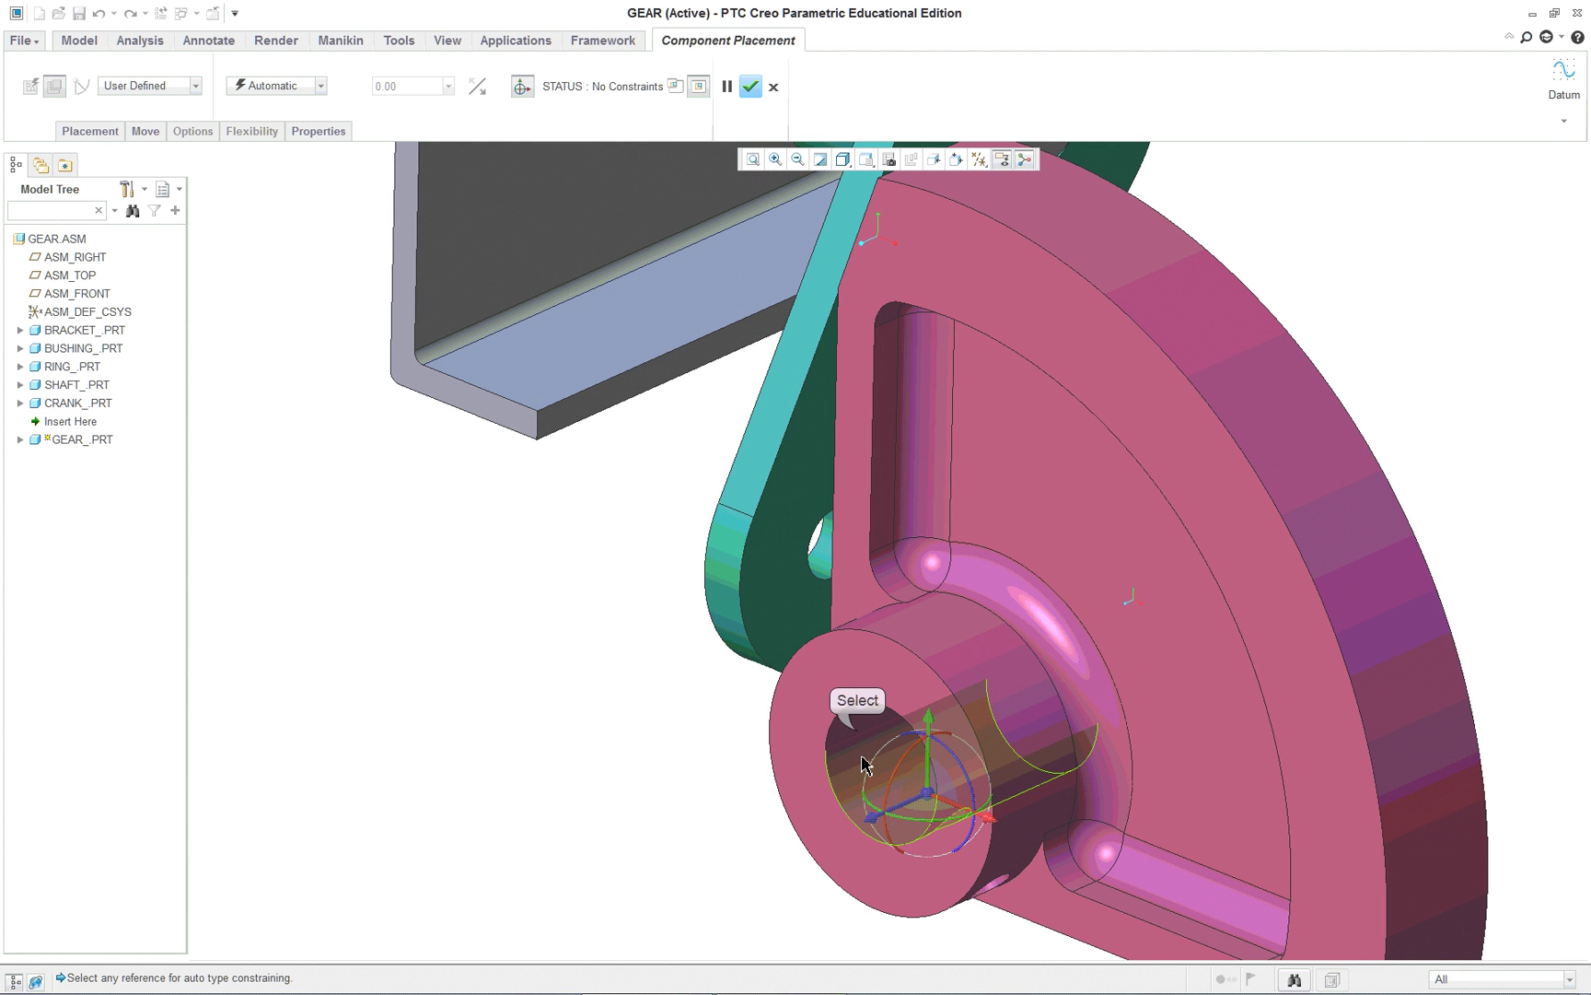
left_click(857, 736)
scroll(811, 700, "down", 3)
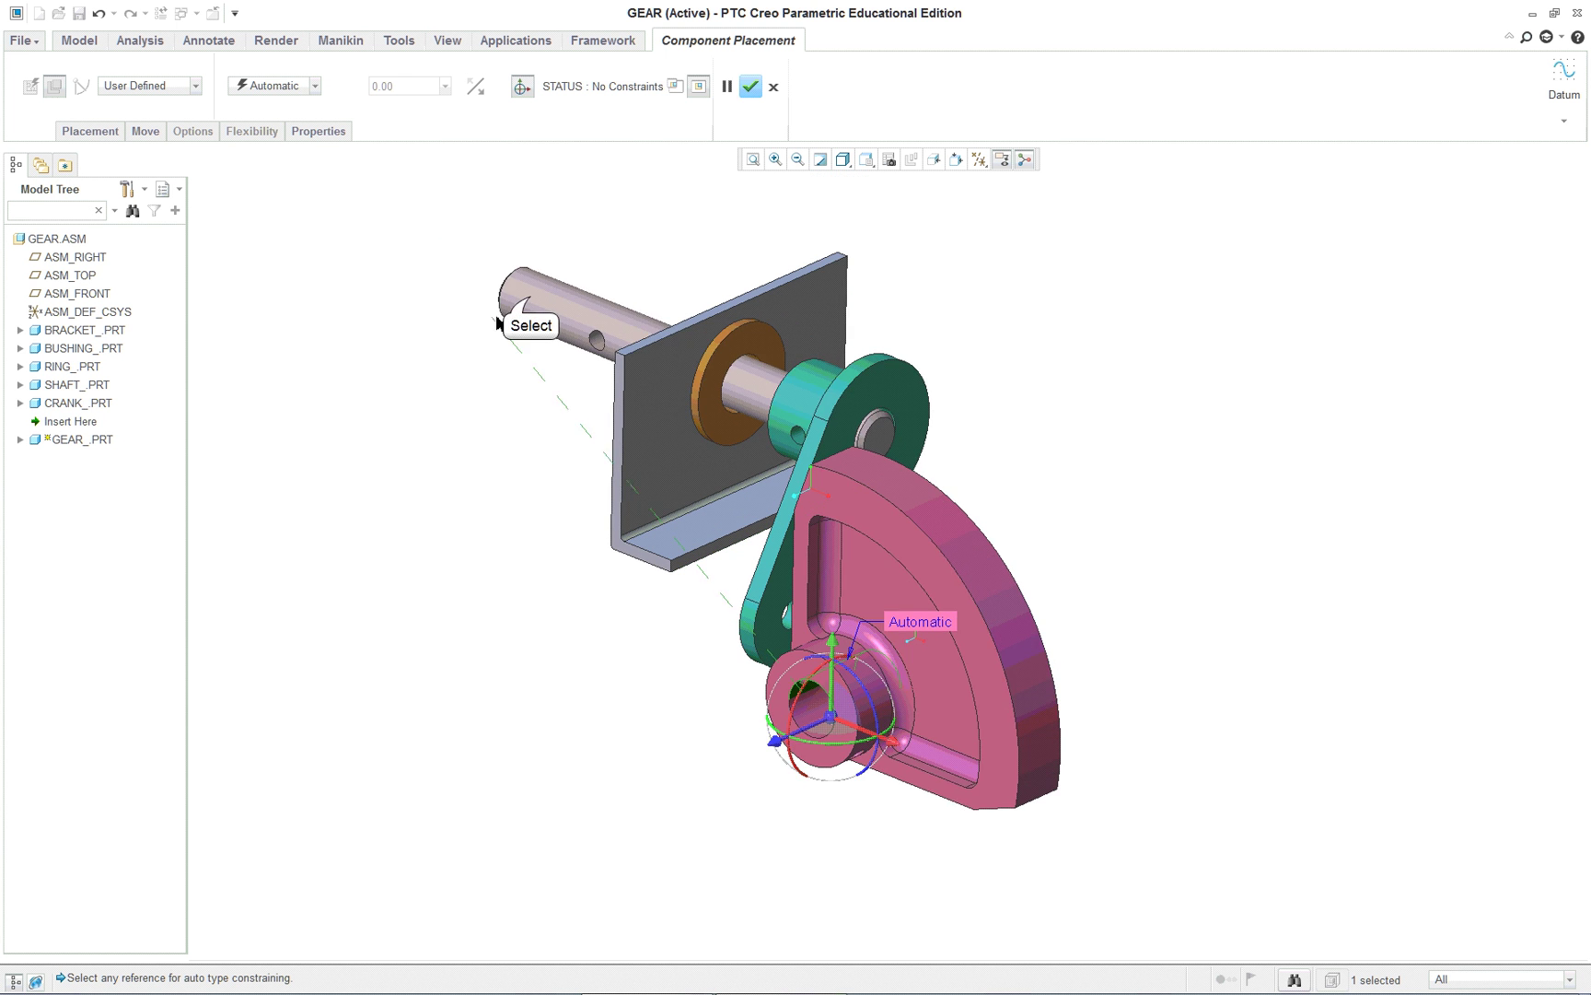
left_click(535, 302)
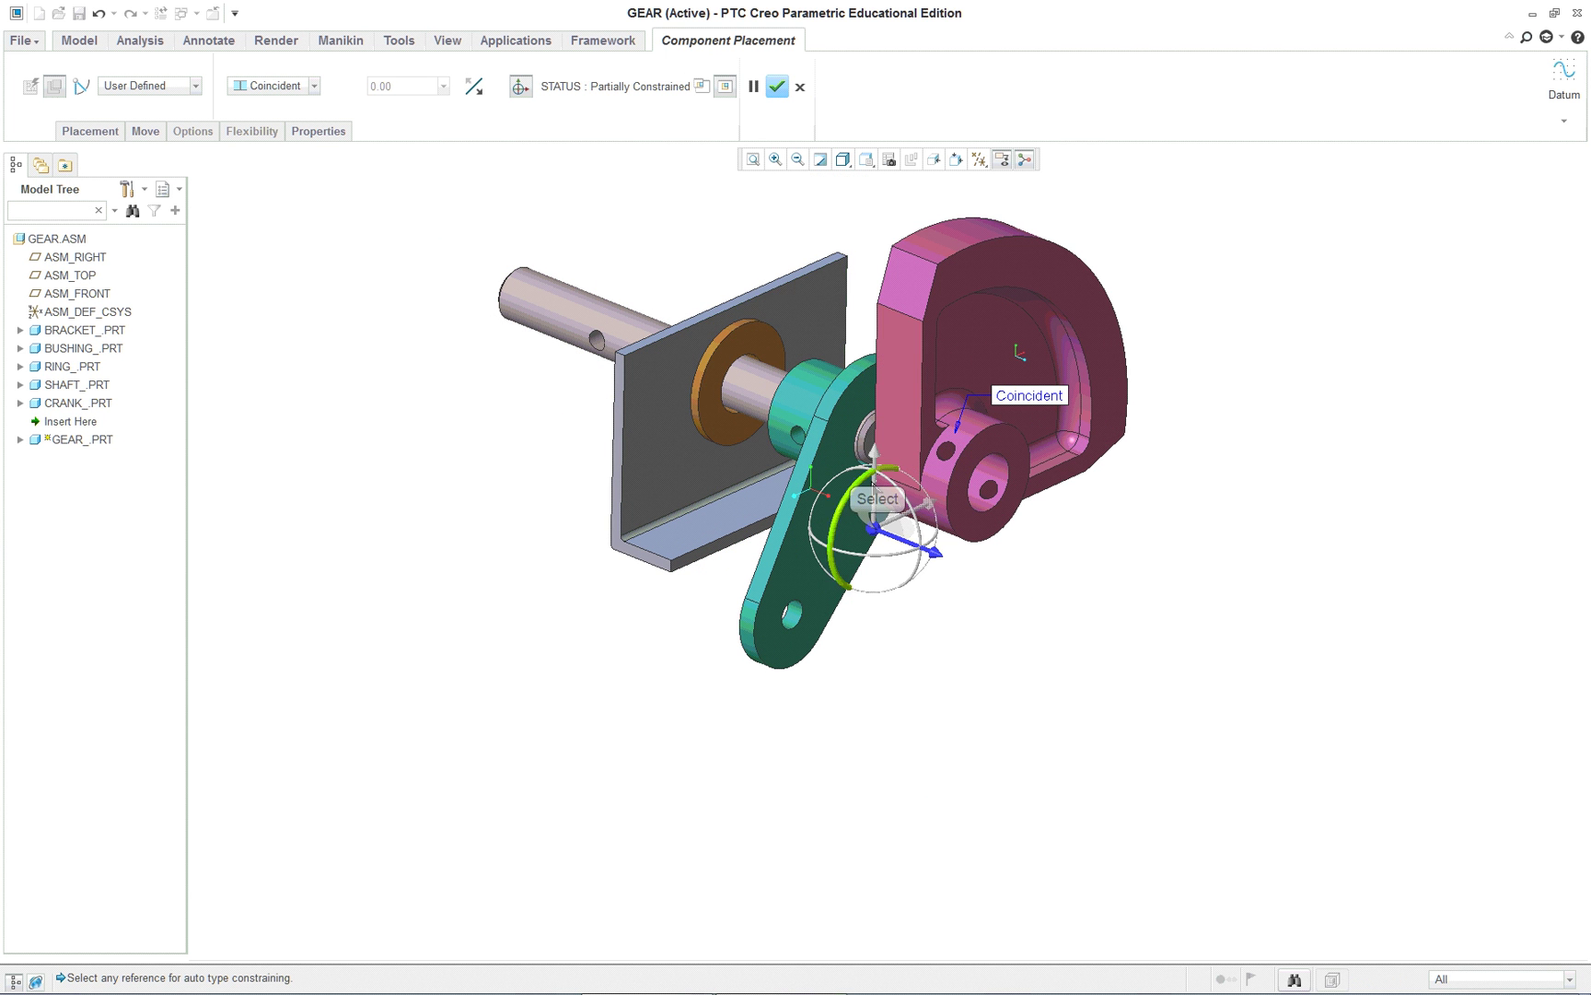
left_click_drag(873, 531, 466, 358)
Constrain the gear hub's cross hole to the shaft's nearby cross hole with a Coincident constraint instead of Oriented.
scroll(537, 220, "up", 5)
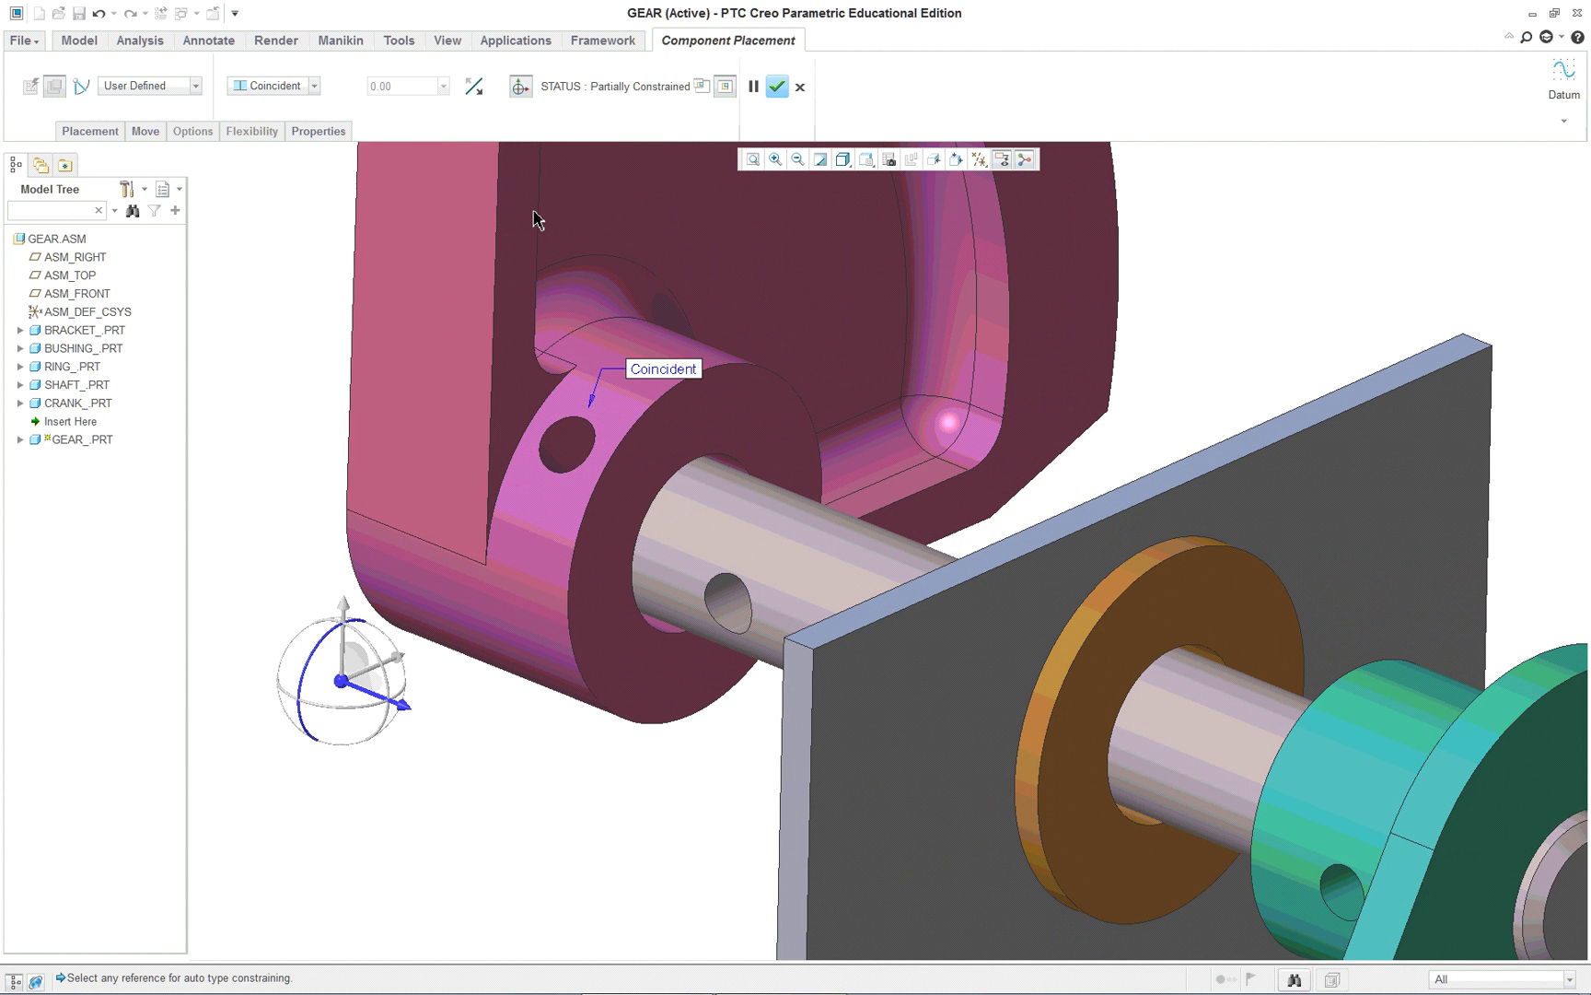
left_click(563, 446)
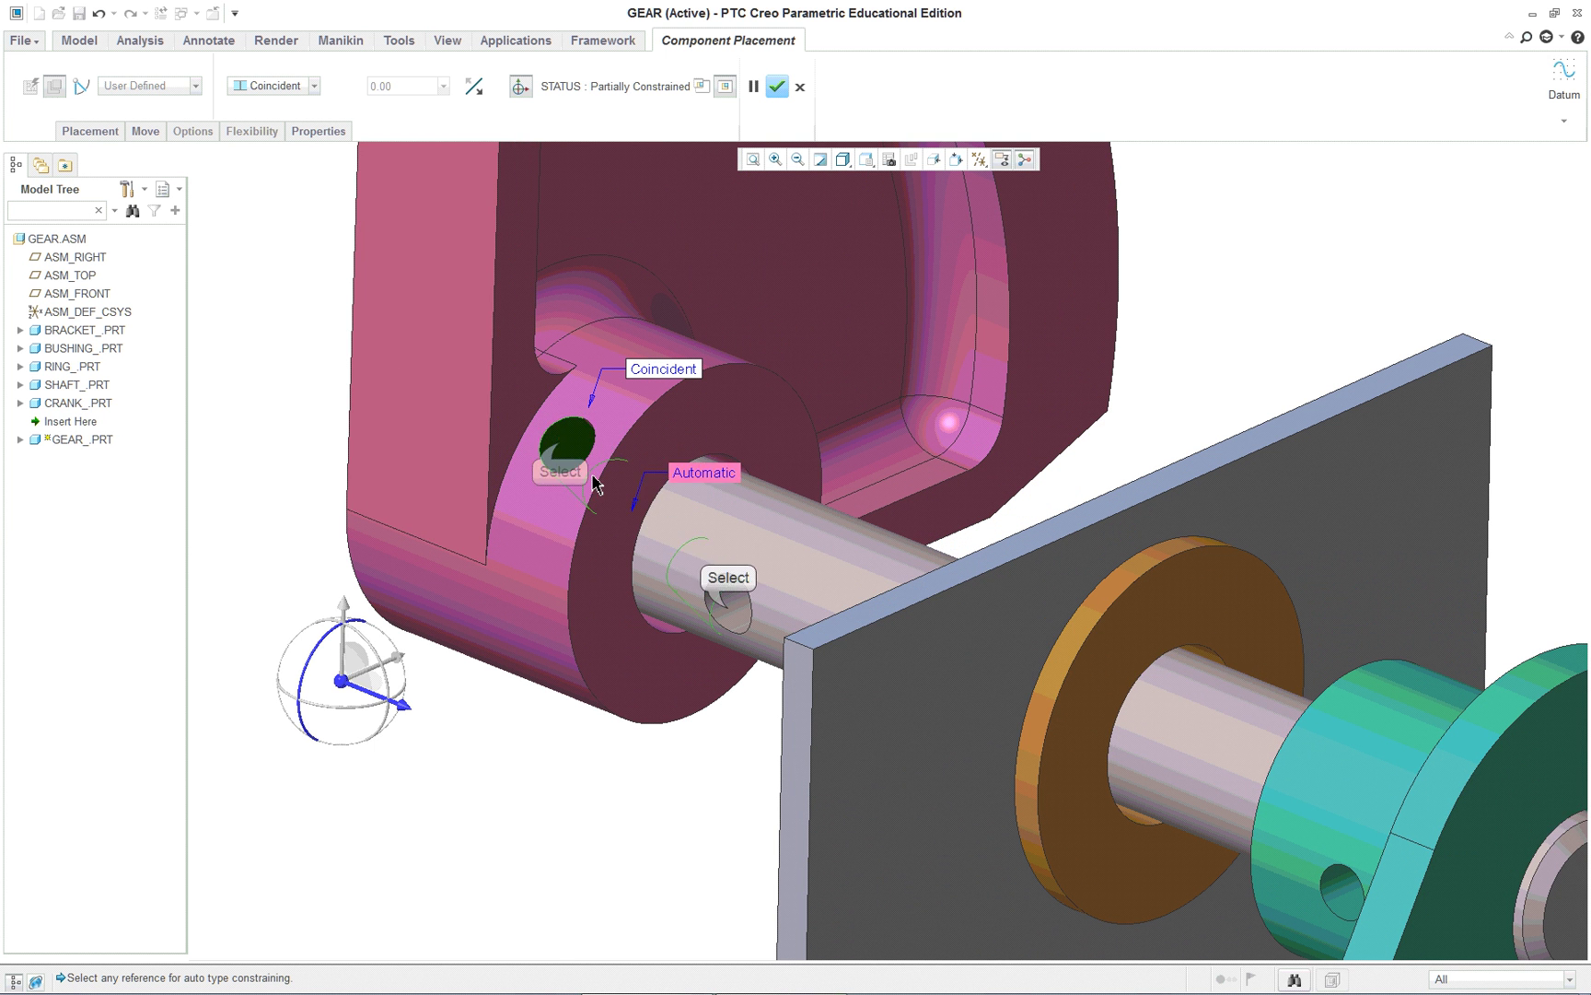
left_click(730, 615)
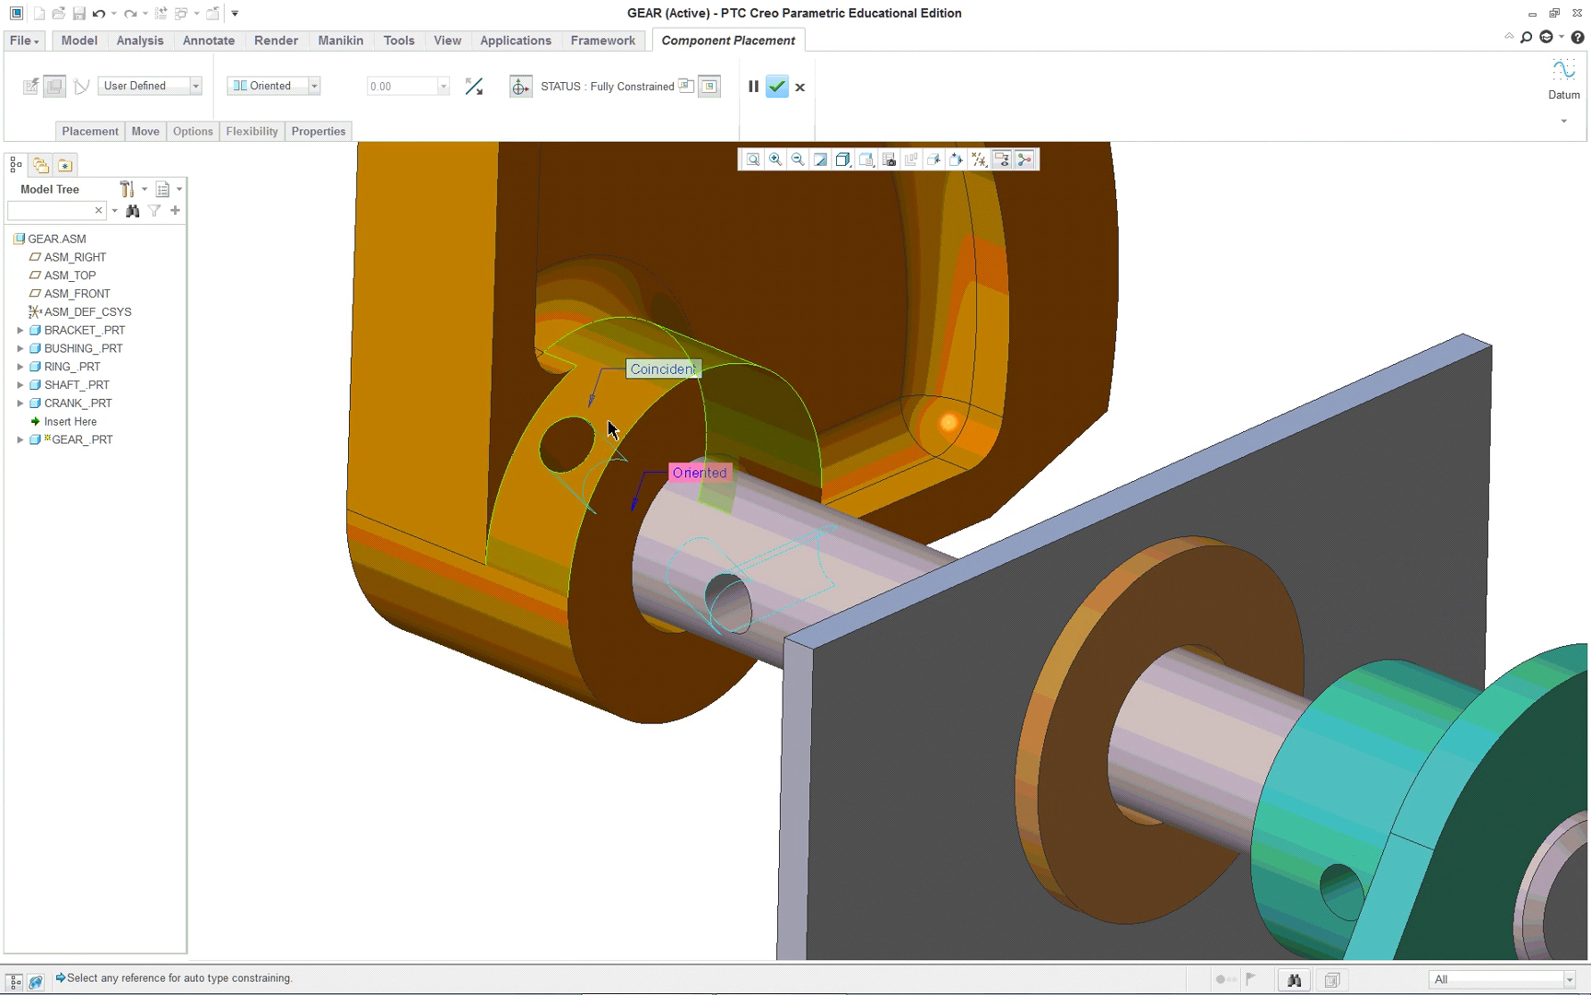
left_click(295, 86)
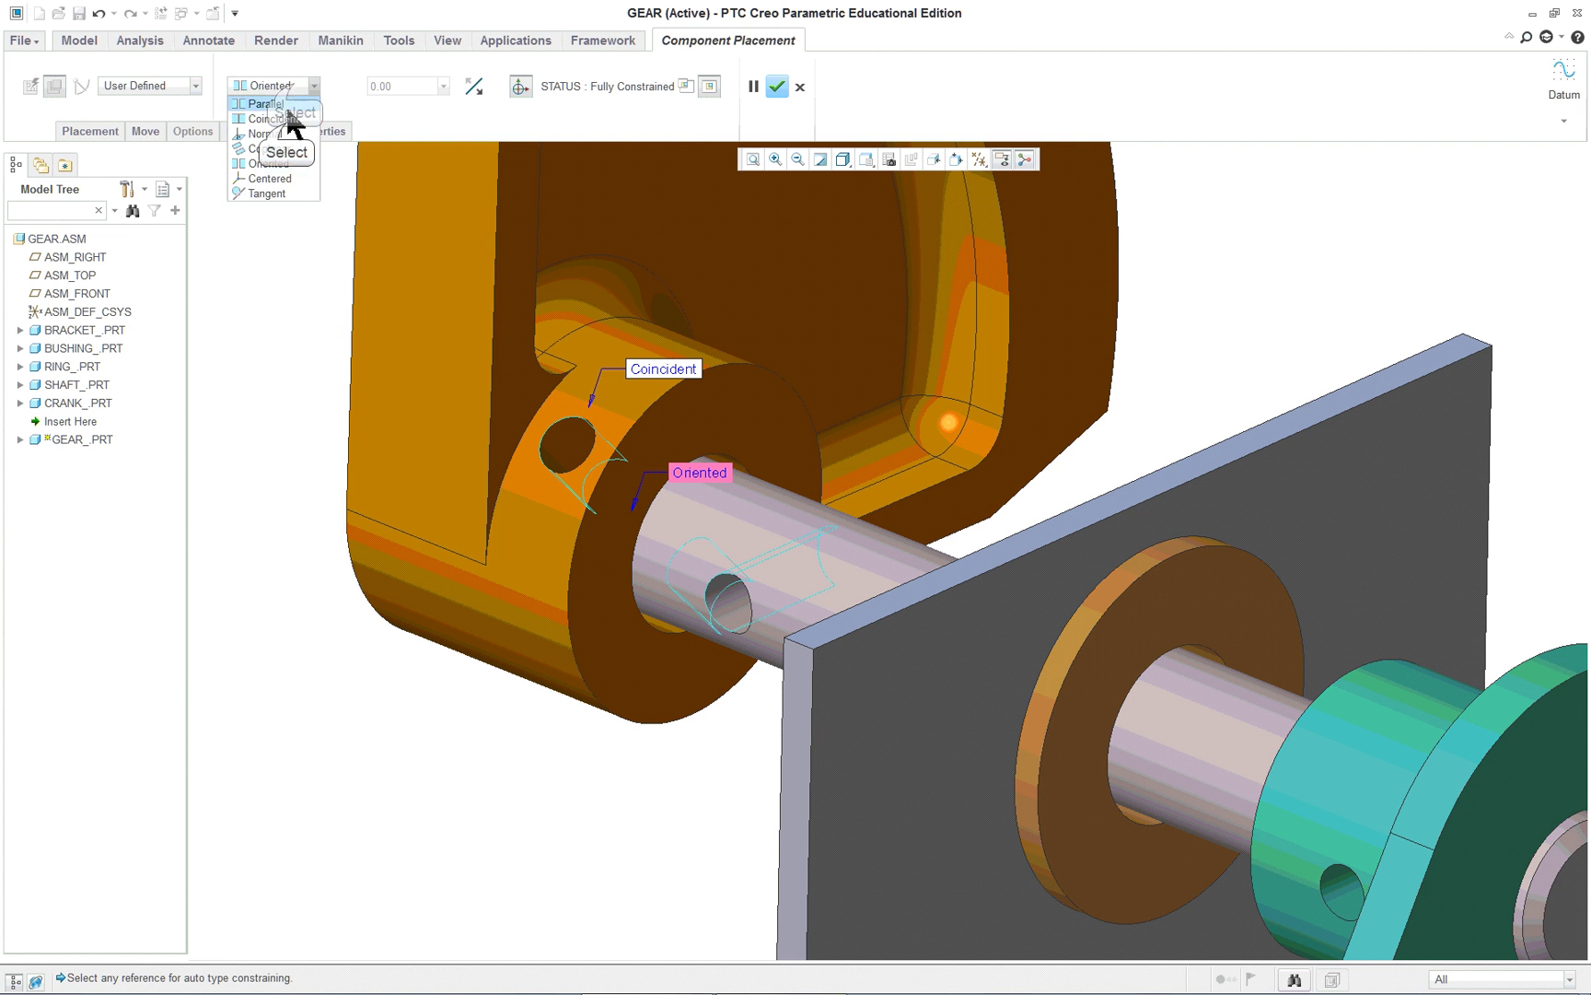
left_click(287, 124)
scroll(536, 377, "up", 5)
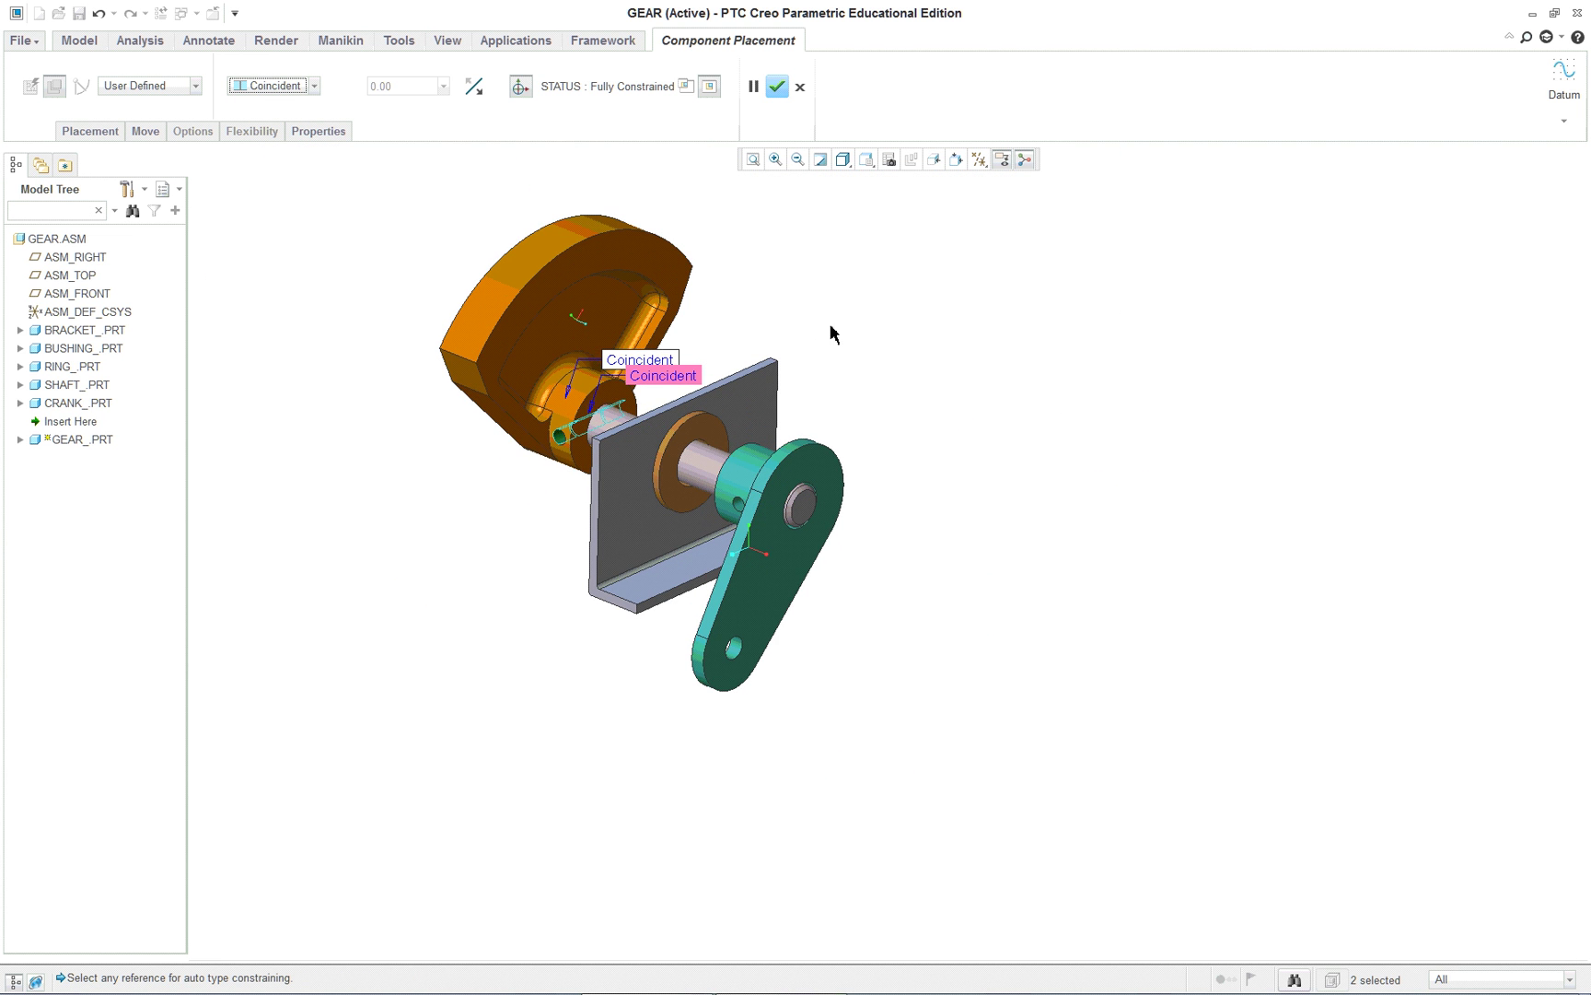
Swing the gear about the shaft between its up and down positions, leaving its body pointing down and the hub facing the bracket.
scroll(556, 169, "down", 3)
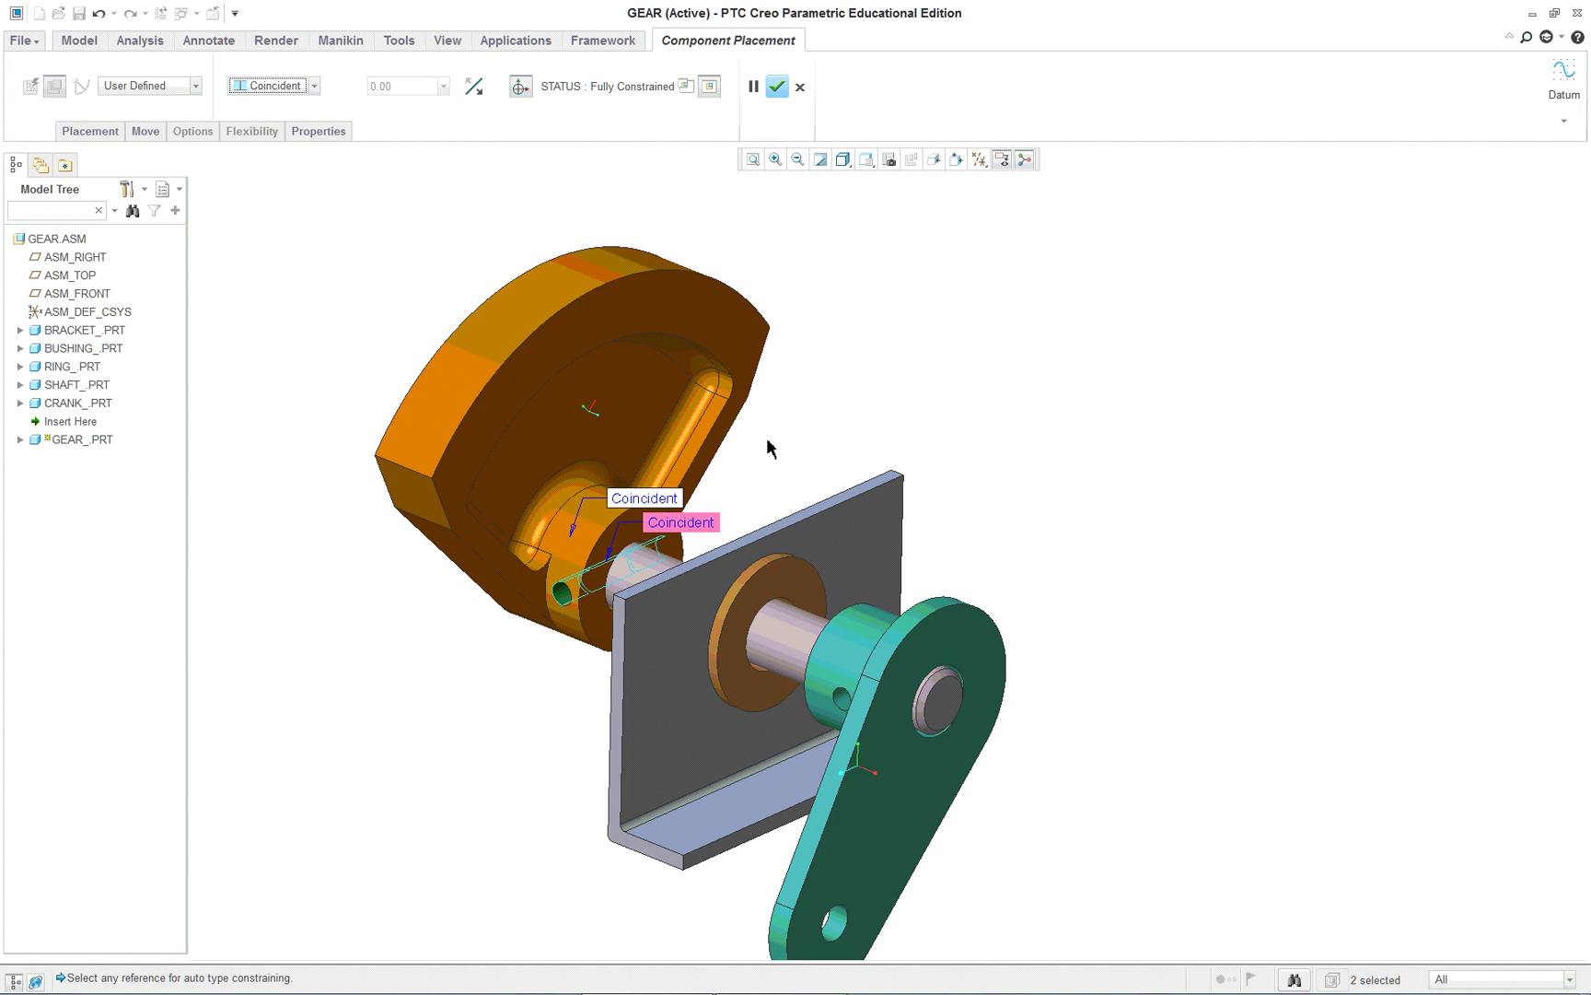
left_click(707, 532)
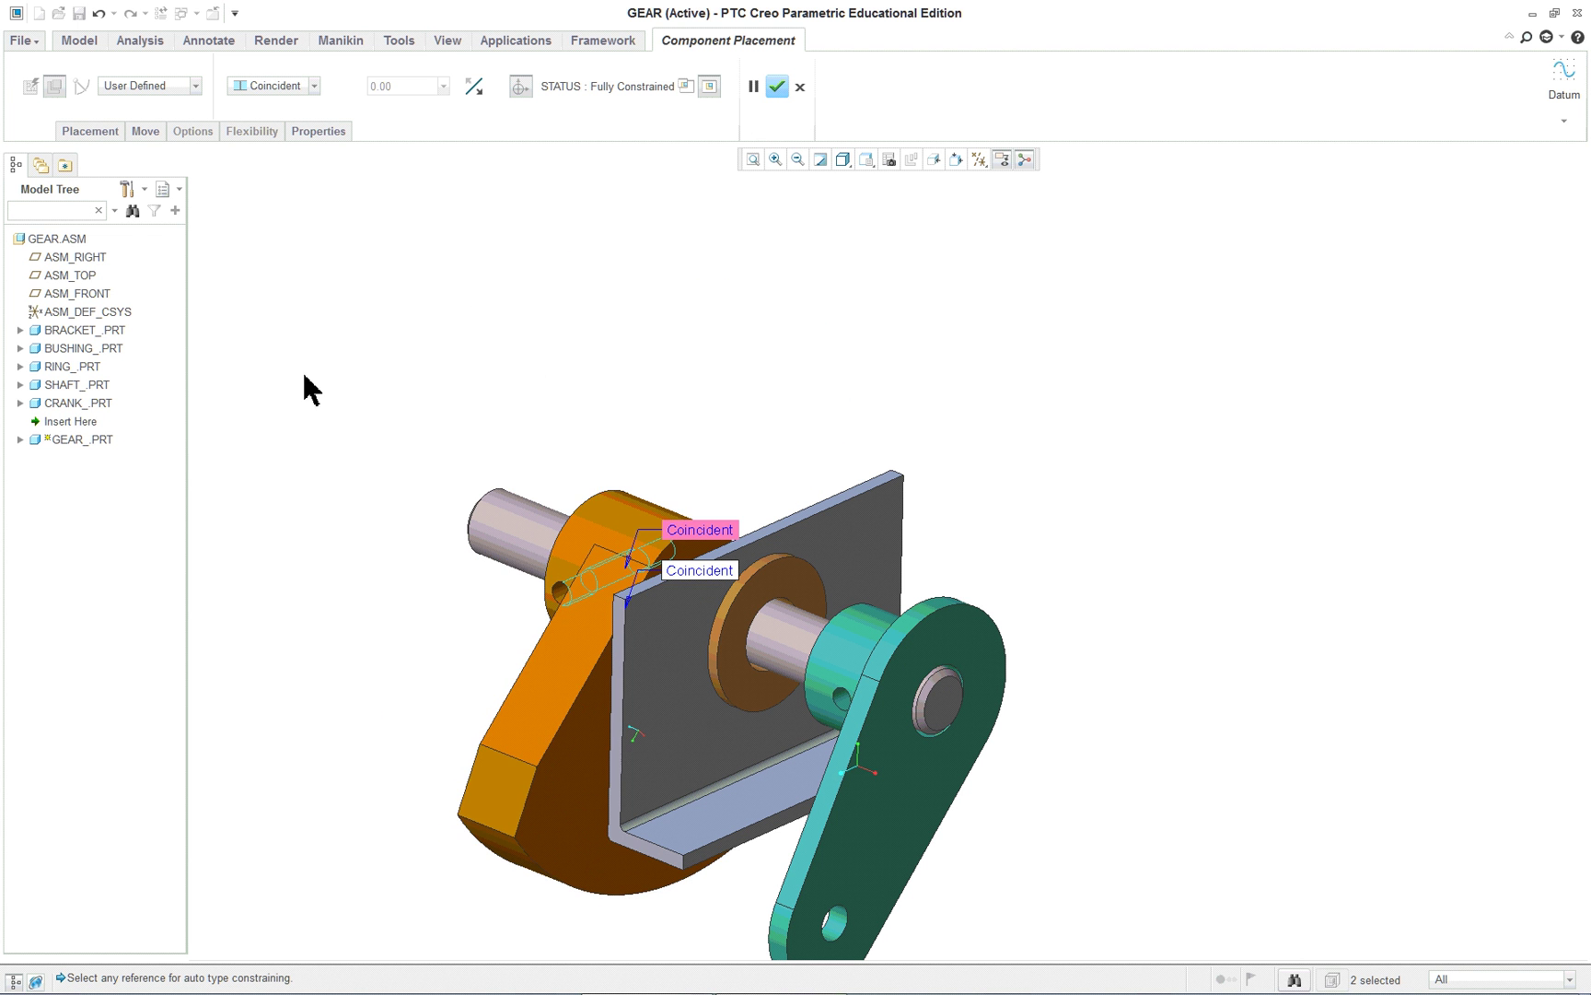
middle_click_drag(564, 247, 425, 239, "ctrl+alt")
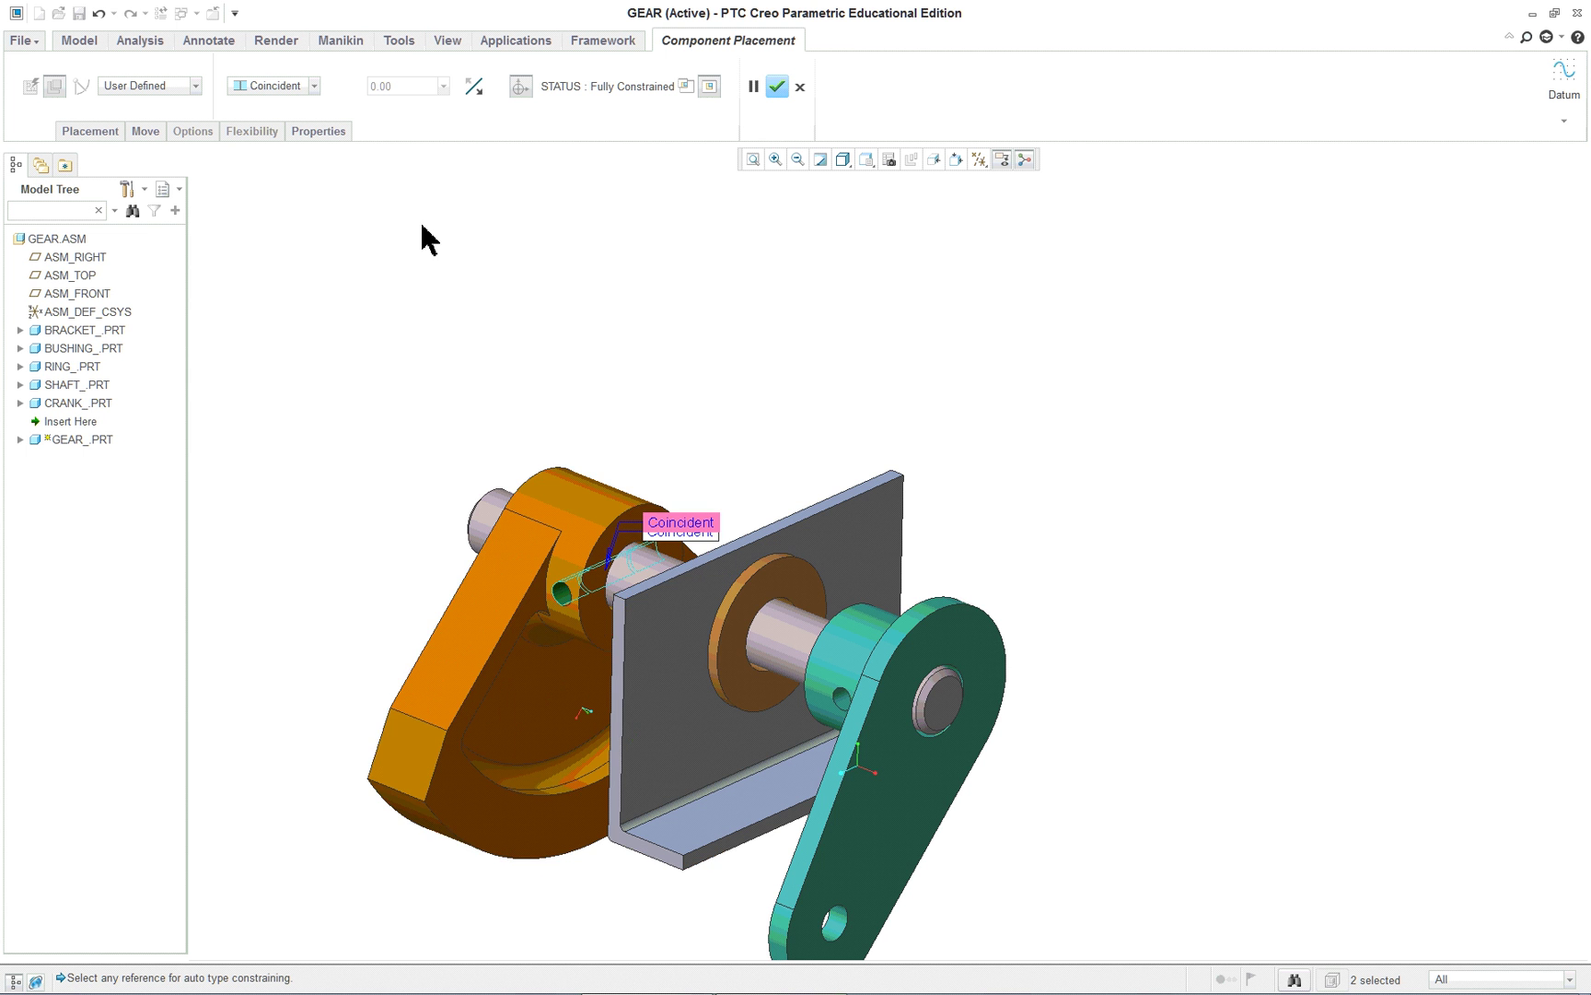
middle_click_drag(484, 462, 610, 385)
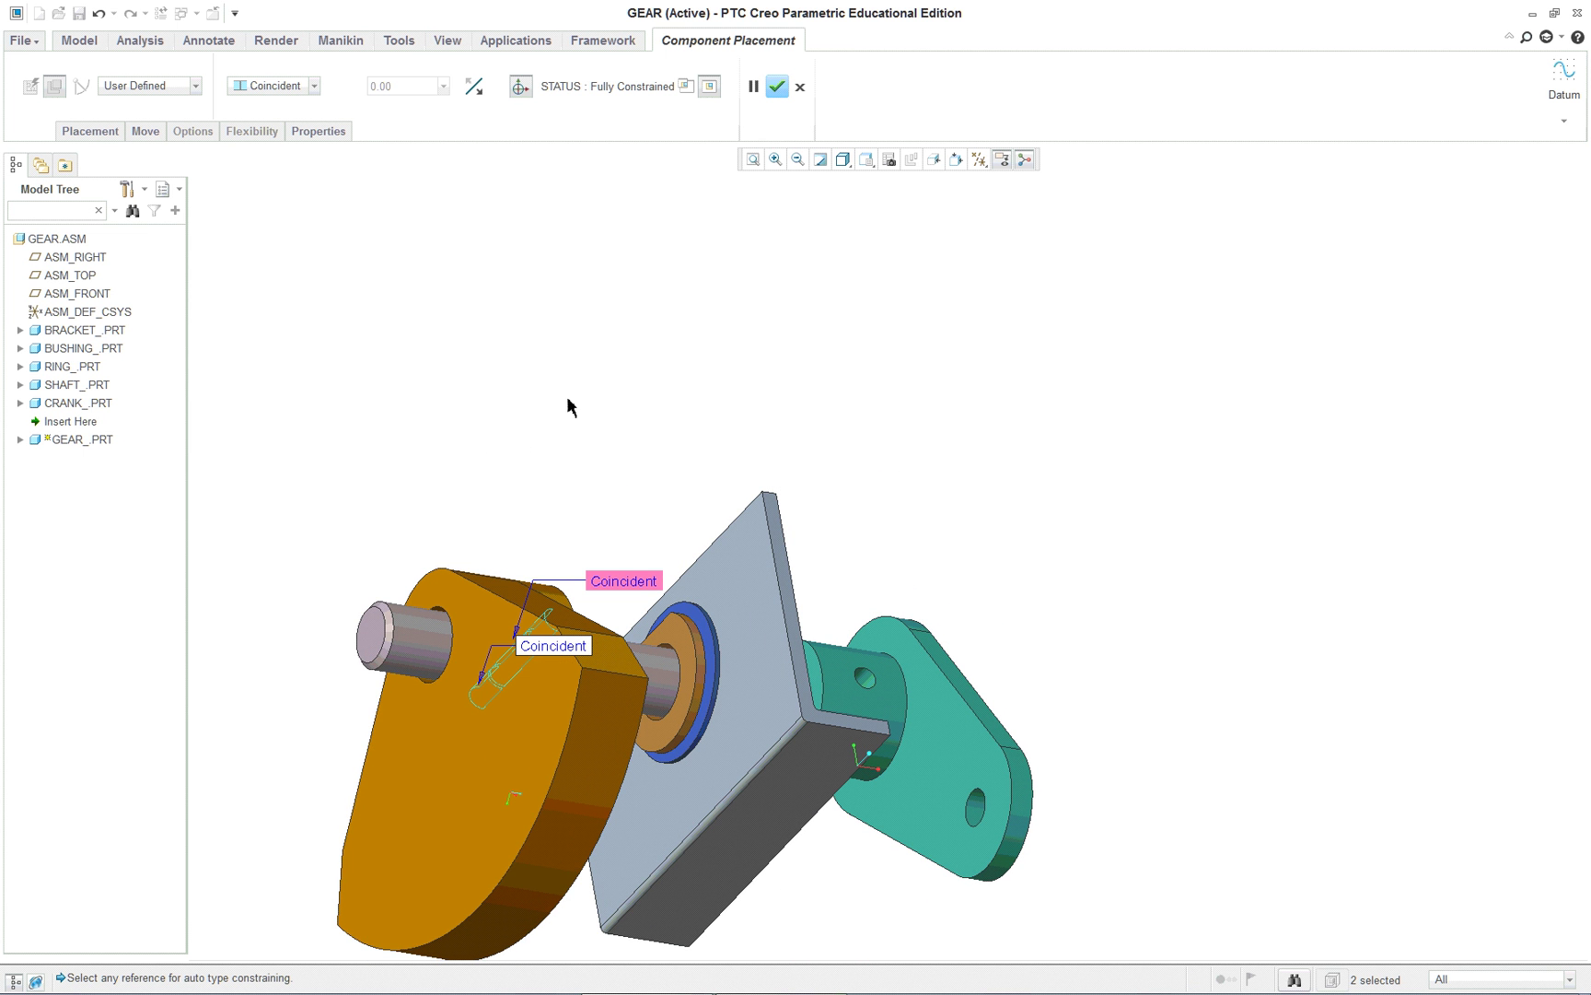
middle_click_drag(564, 440, 318, 481, "ctrl+alt")
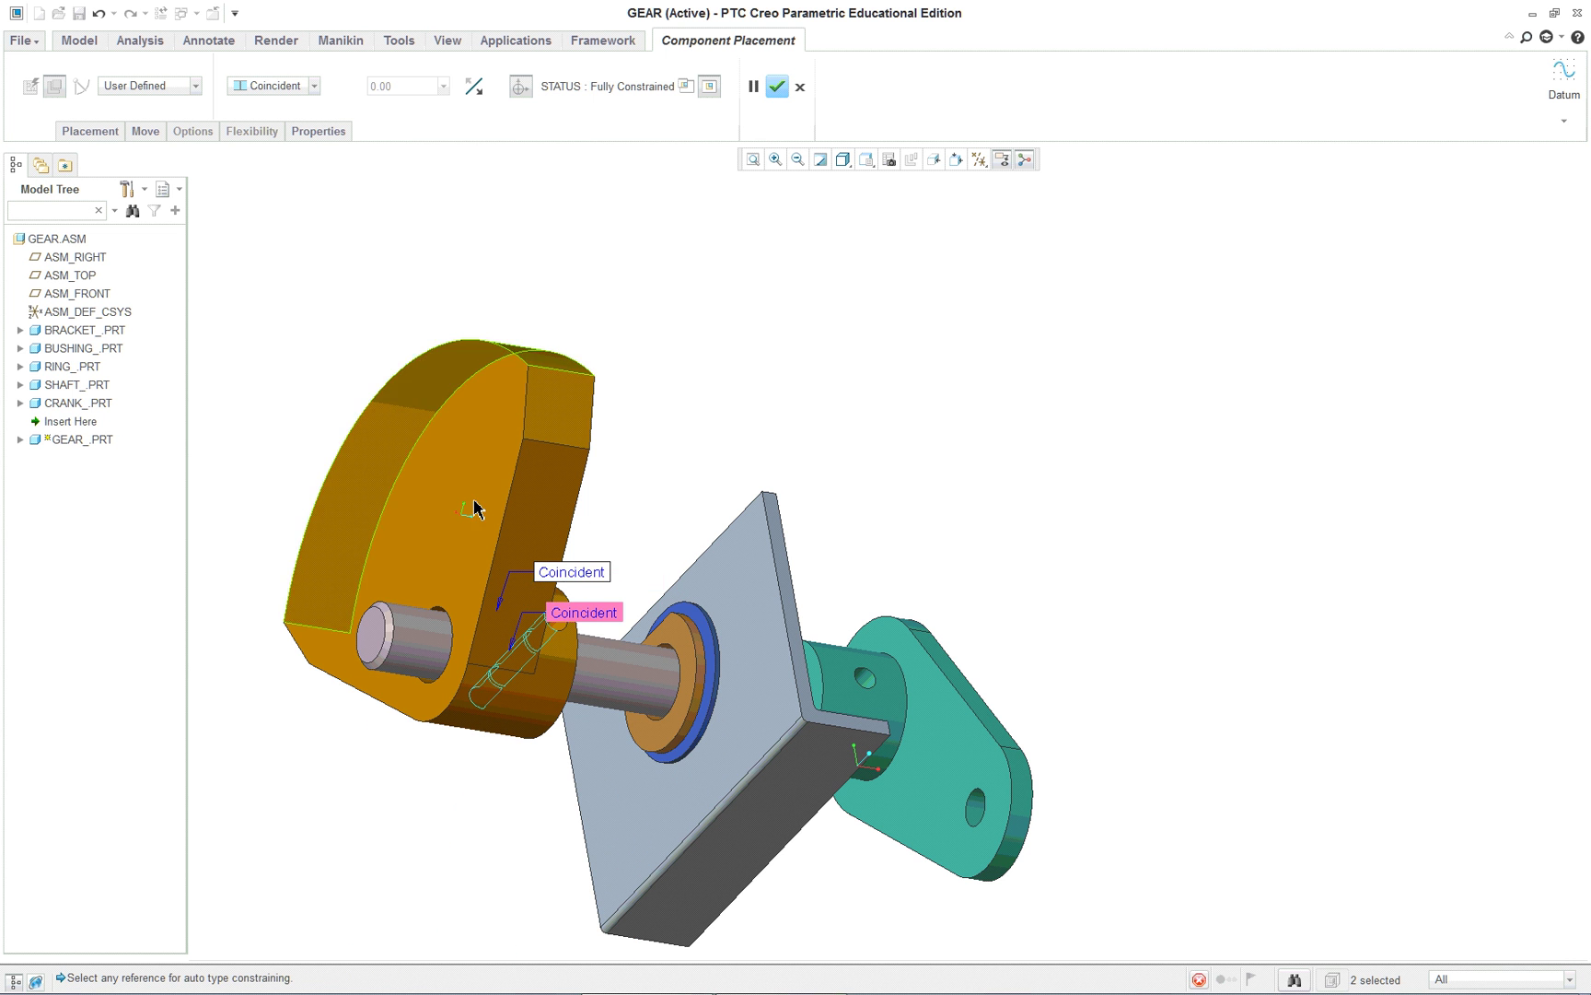
middle_click_drag(572, 507, 373, 527)
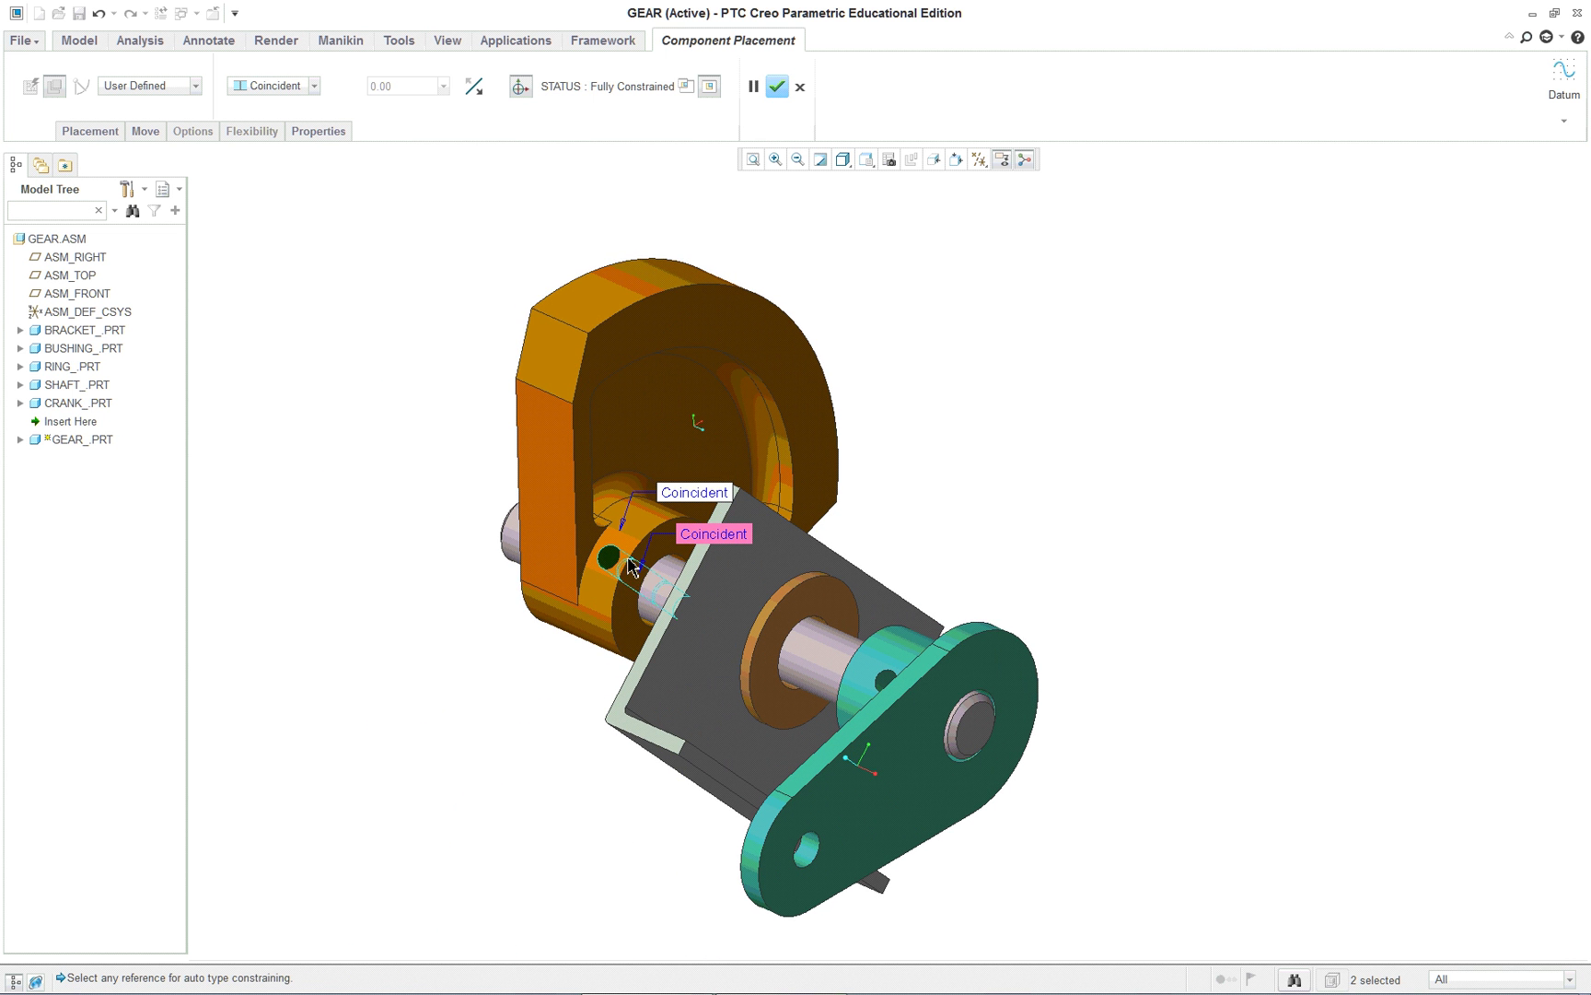
middle_click_drag(500, 572, 748, 191, "ctrl+alt")
middle_click_drag(580, 195, 405, 262, "ctrl+alt")
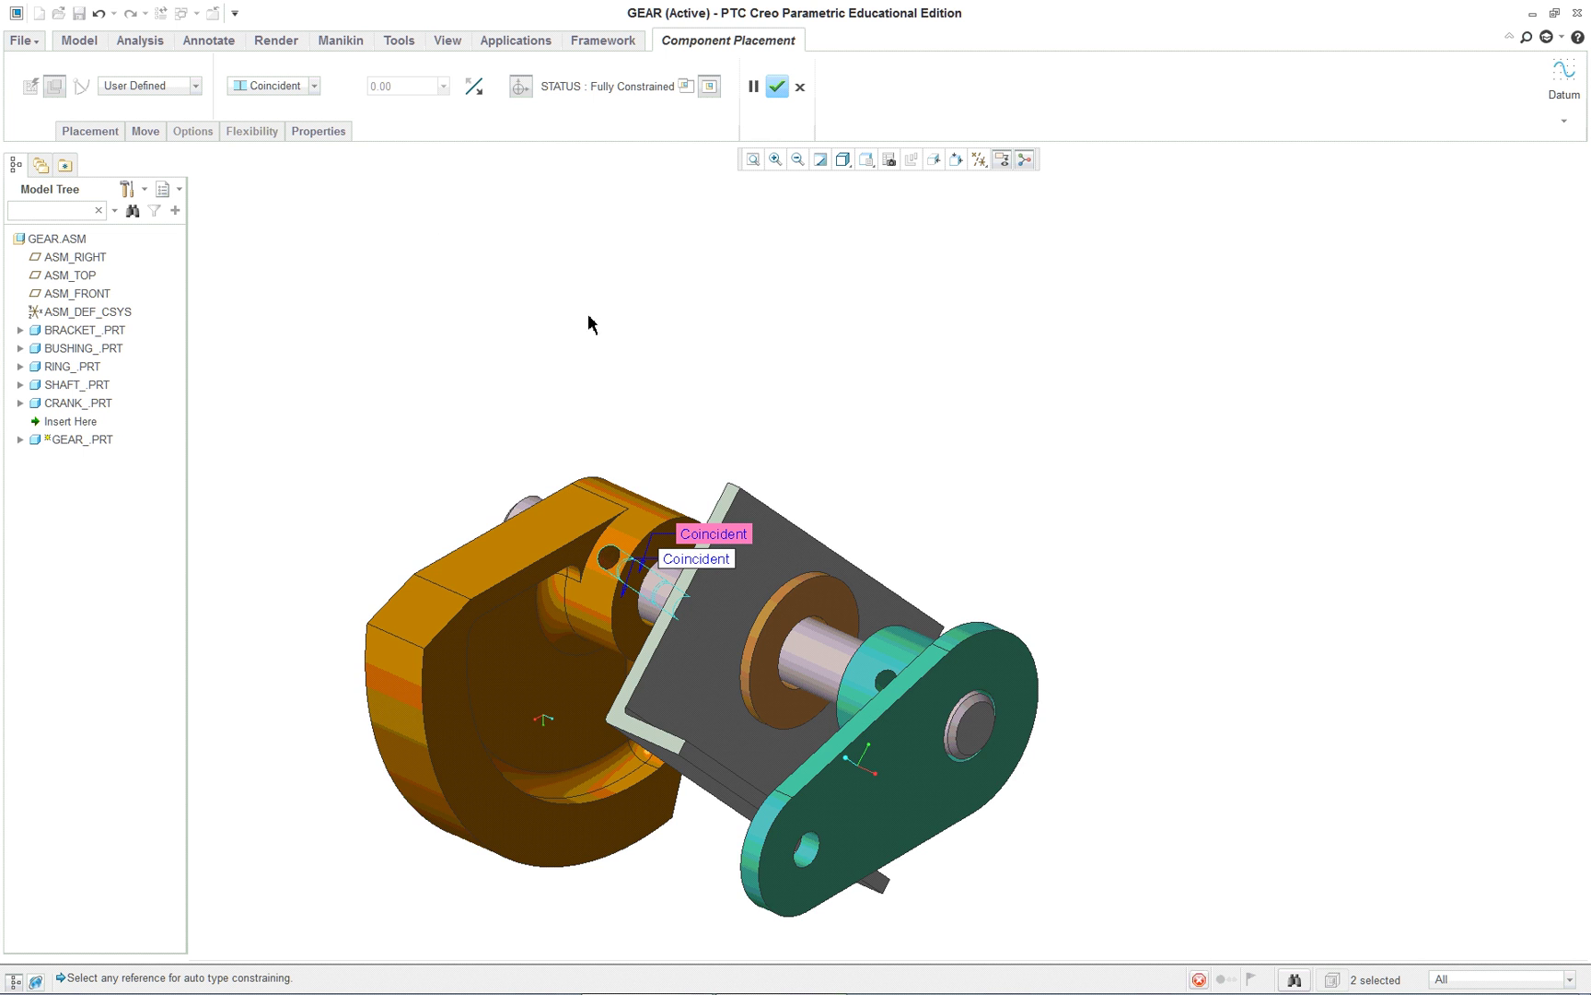
middle_click_drag(589, 322, 787, 525)
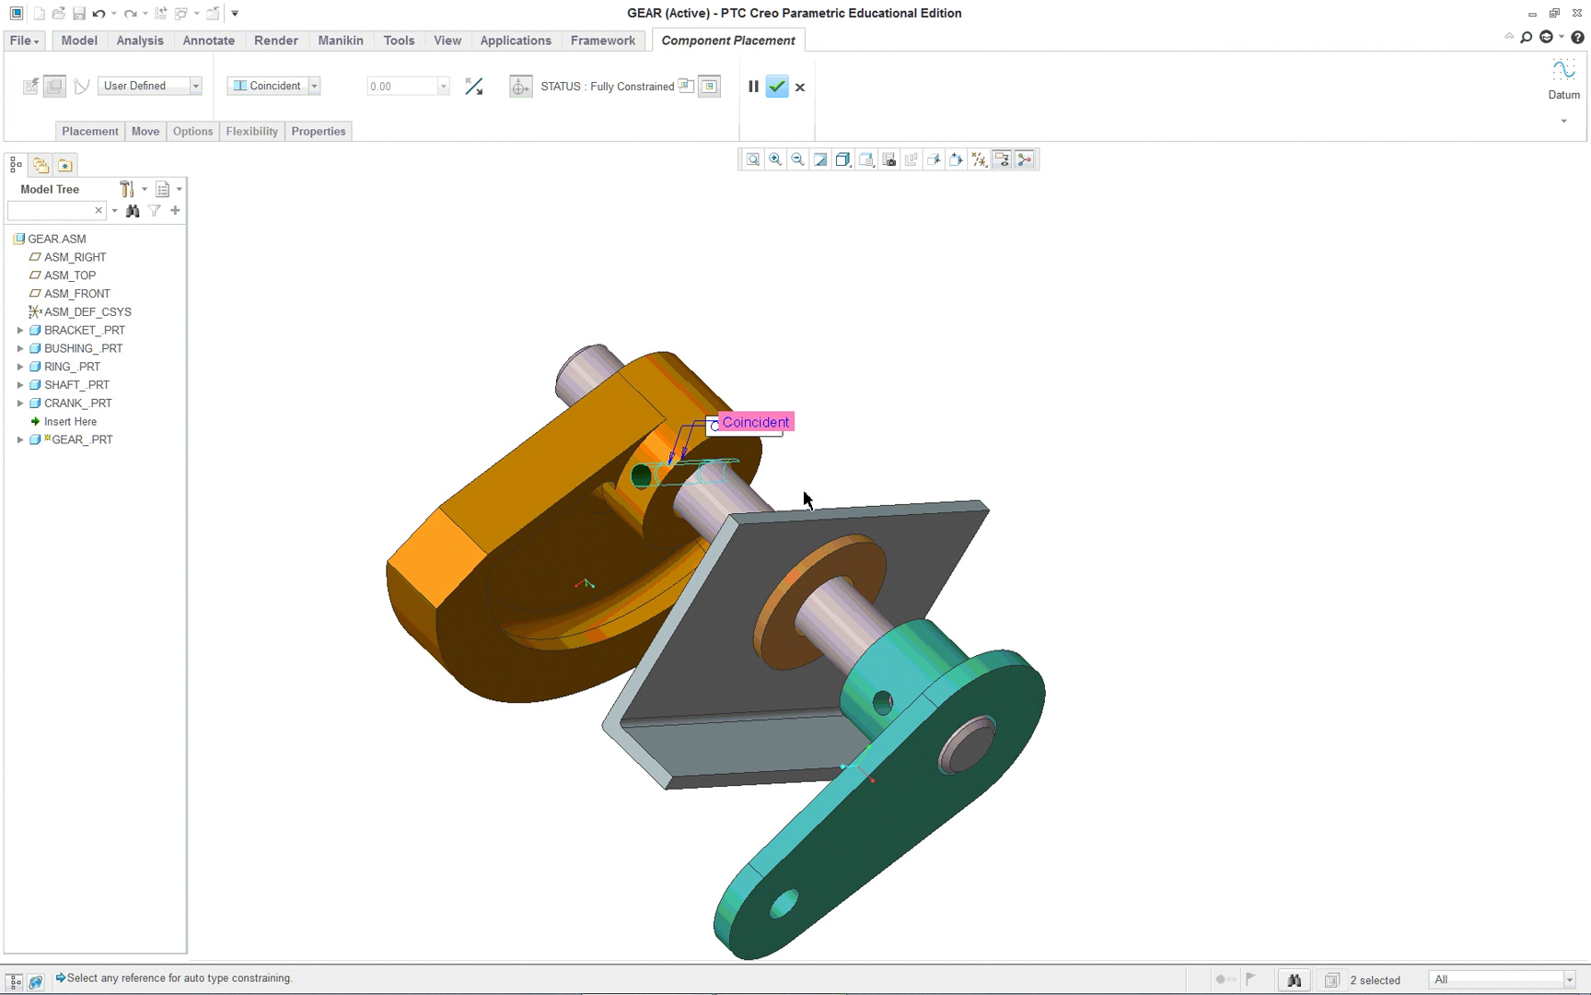
left_click_drag(772, 425, 810, 398)
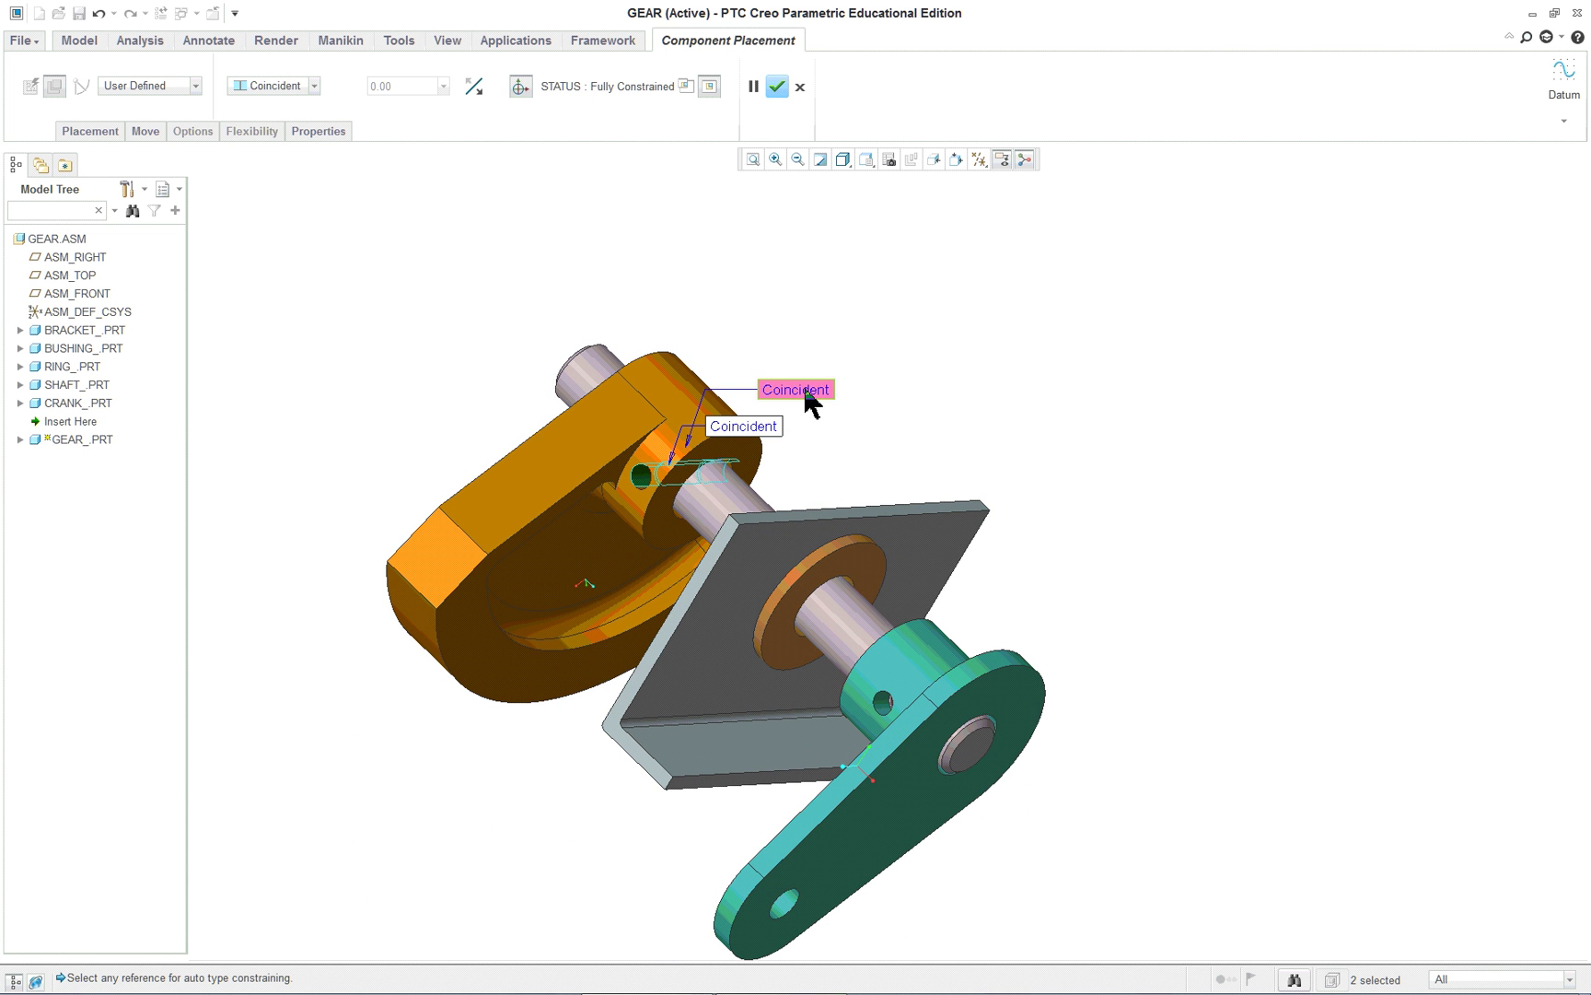
Disable the gear's cross-hole Coincident constraint and rotate the gear partway about the shaft.
left_click(116, 136)
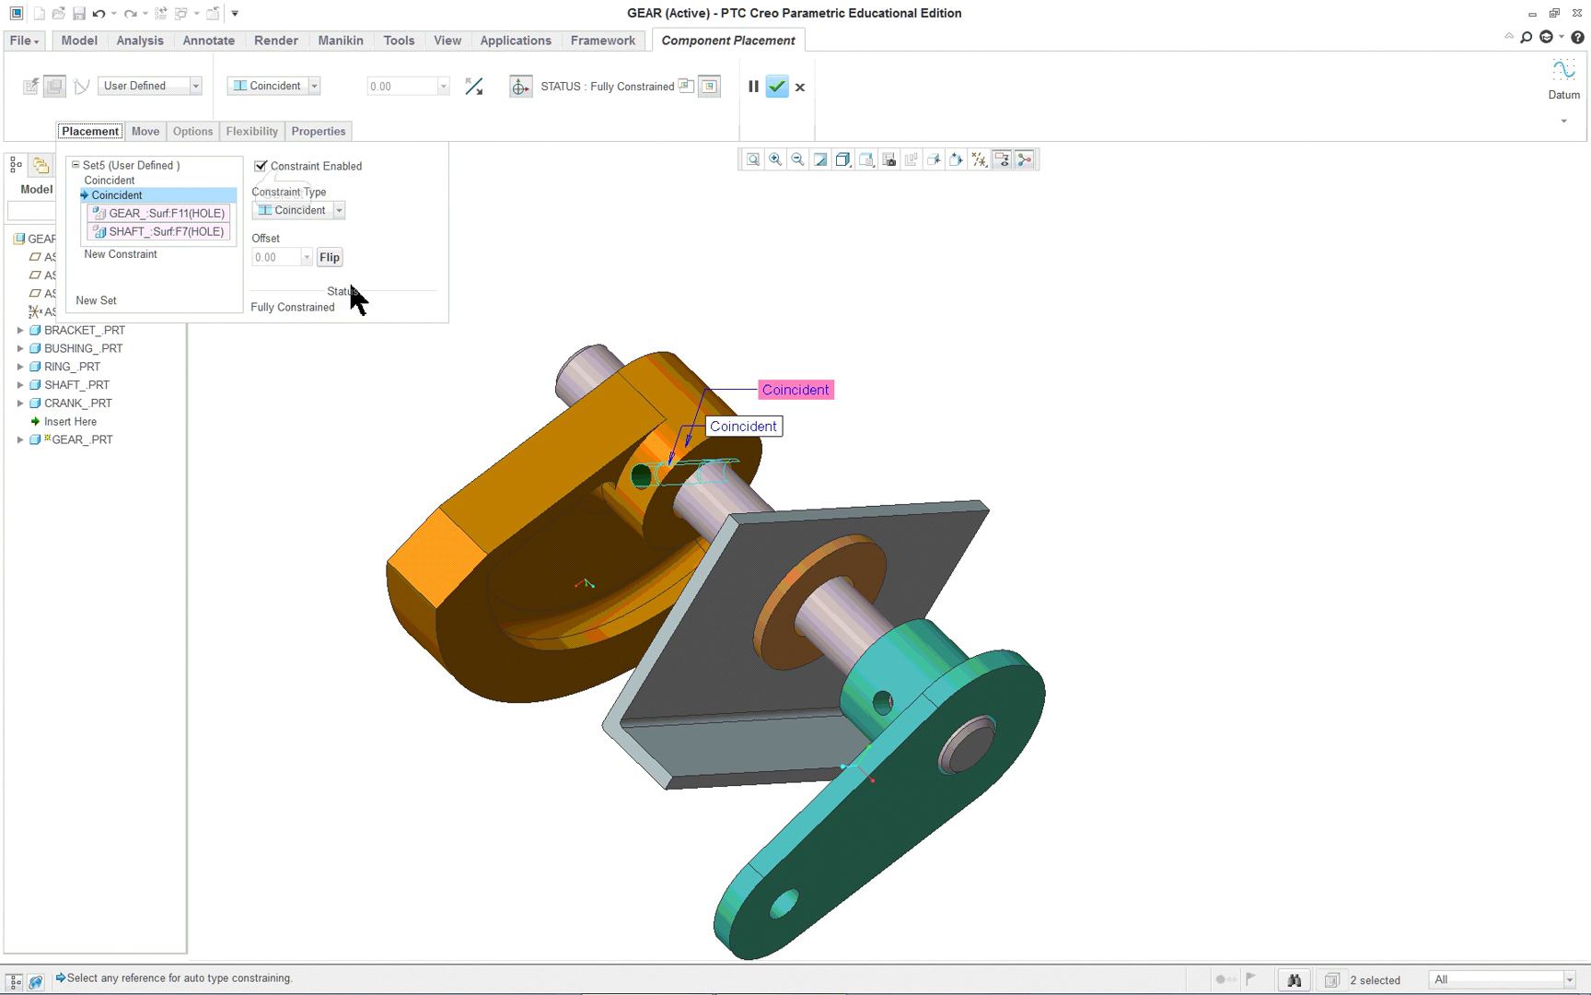
left_click(293, 170)
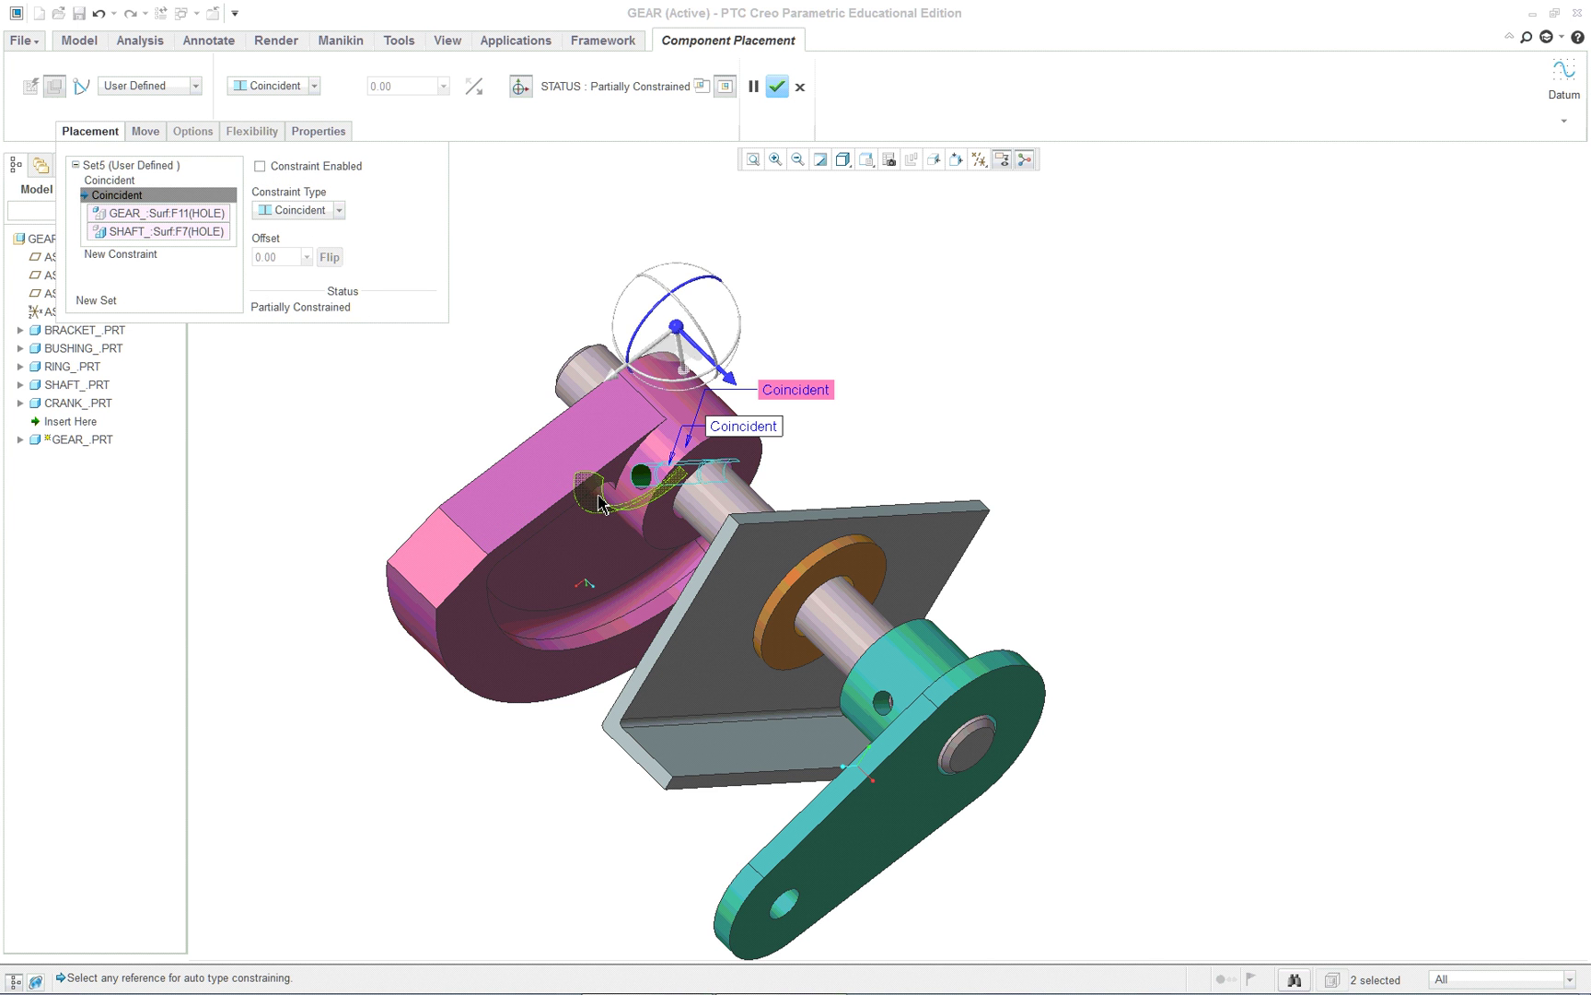
left_click_drag(600, 504, 669, 434)
middle_click_drag(670, 434, 578, 491)
scroll(917, 330, "up", 5)
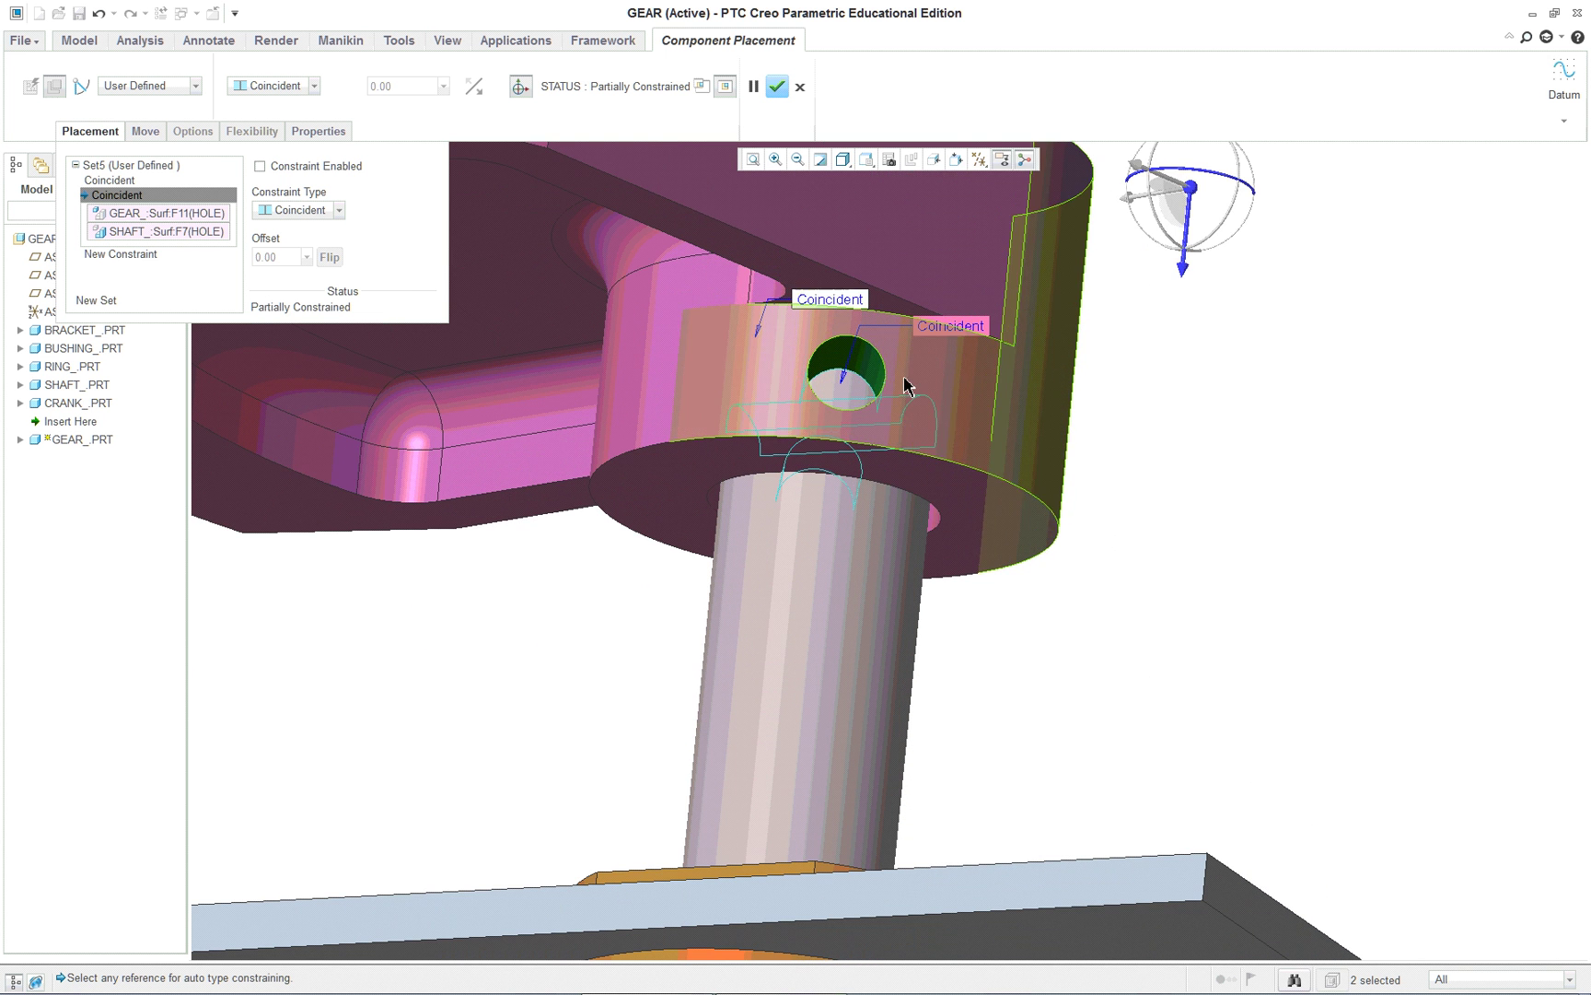
mouse_move(826, 474)
left_mouse_down()
mouse_move(747, 486)
mouse_move(824, 508)
left_mouse_up()
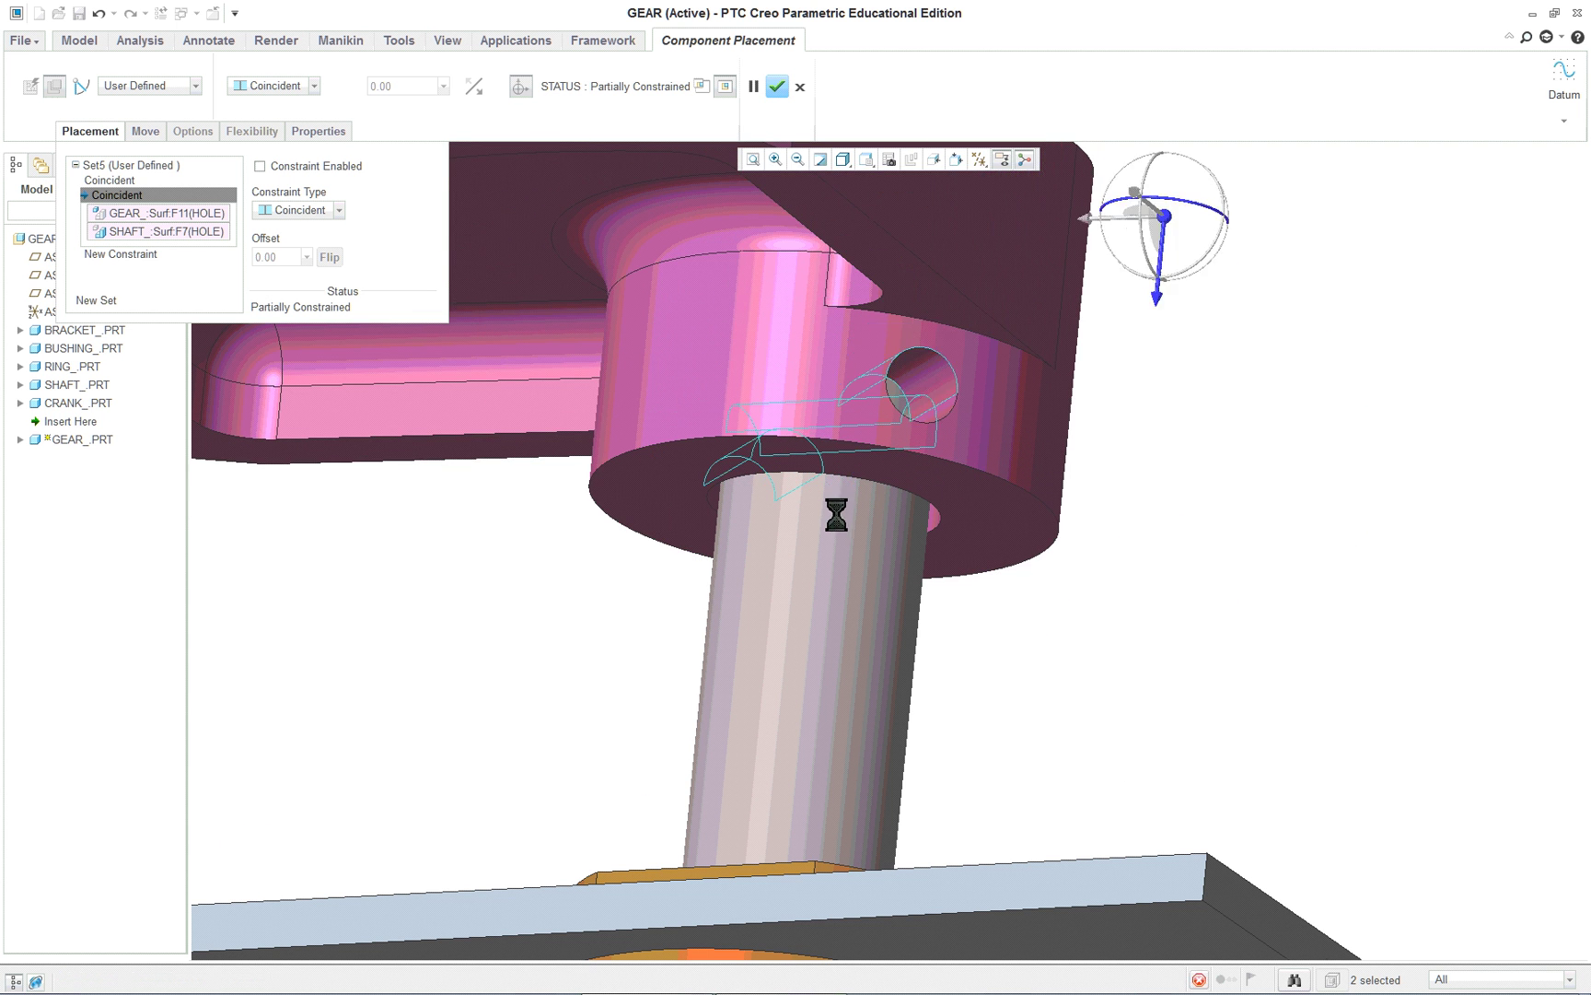
scroll(823, 505, "down", 3)
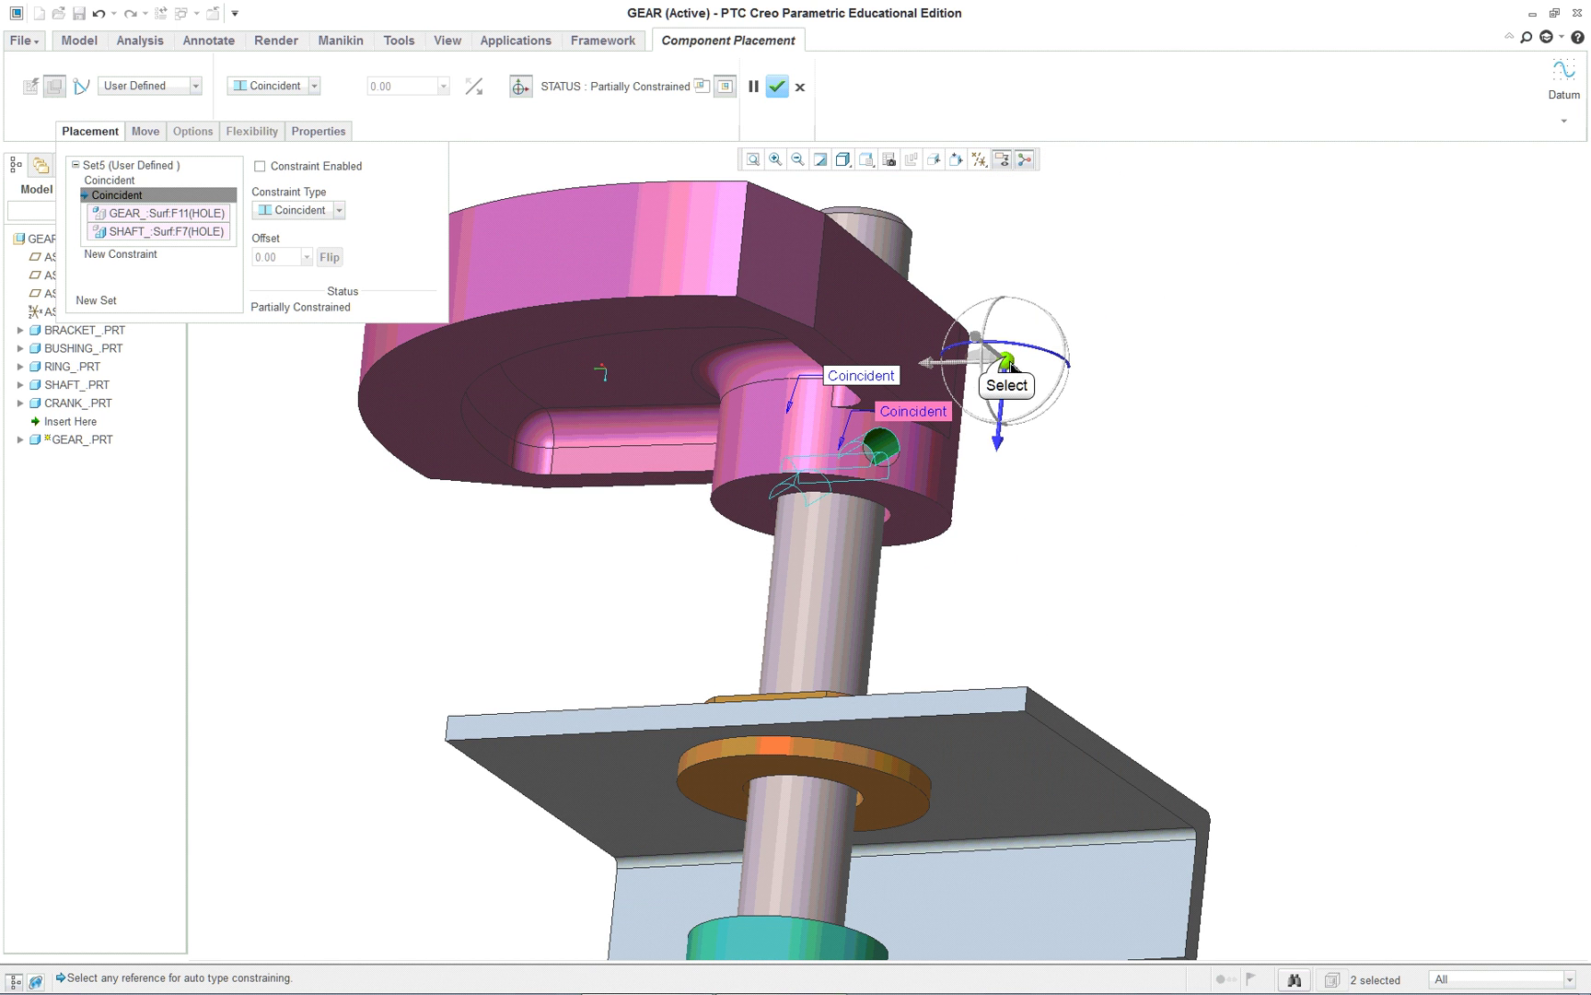
Turn the gear about the shaft until its hub cross hole roughly lines up with the shaft's cross hole, ready for the upward position.
mouse_move(1011, 364)
left_mouse_down()
mouse_move(1013, 273)
mouse_move(986, 384)
left_mouse_up()
middle_click_drag(1027, 479, 848, 537)
left_click_drag(847, 537, 824, 511)
middle_click_drag(824, 511, 909, 540)
left_click_drag(801, 541, 807, 533)
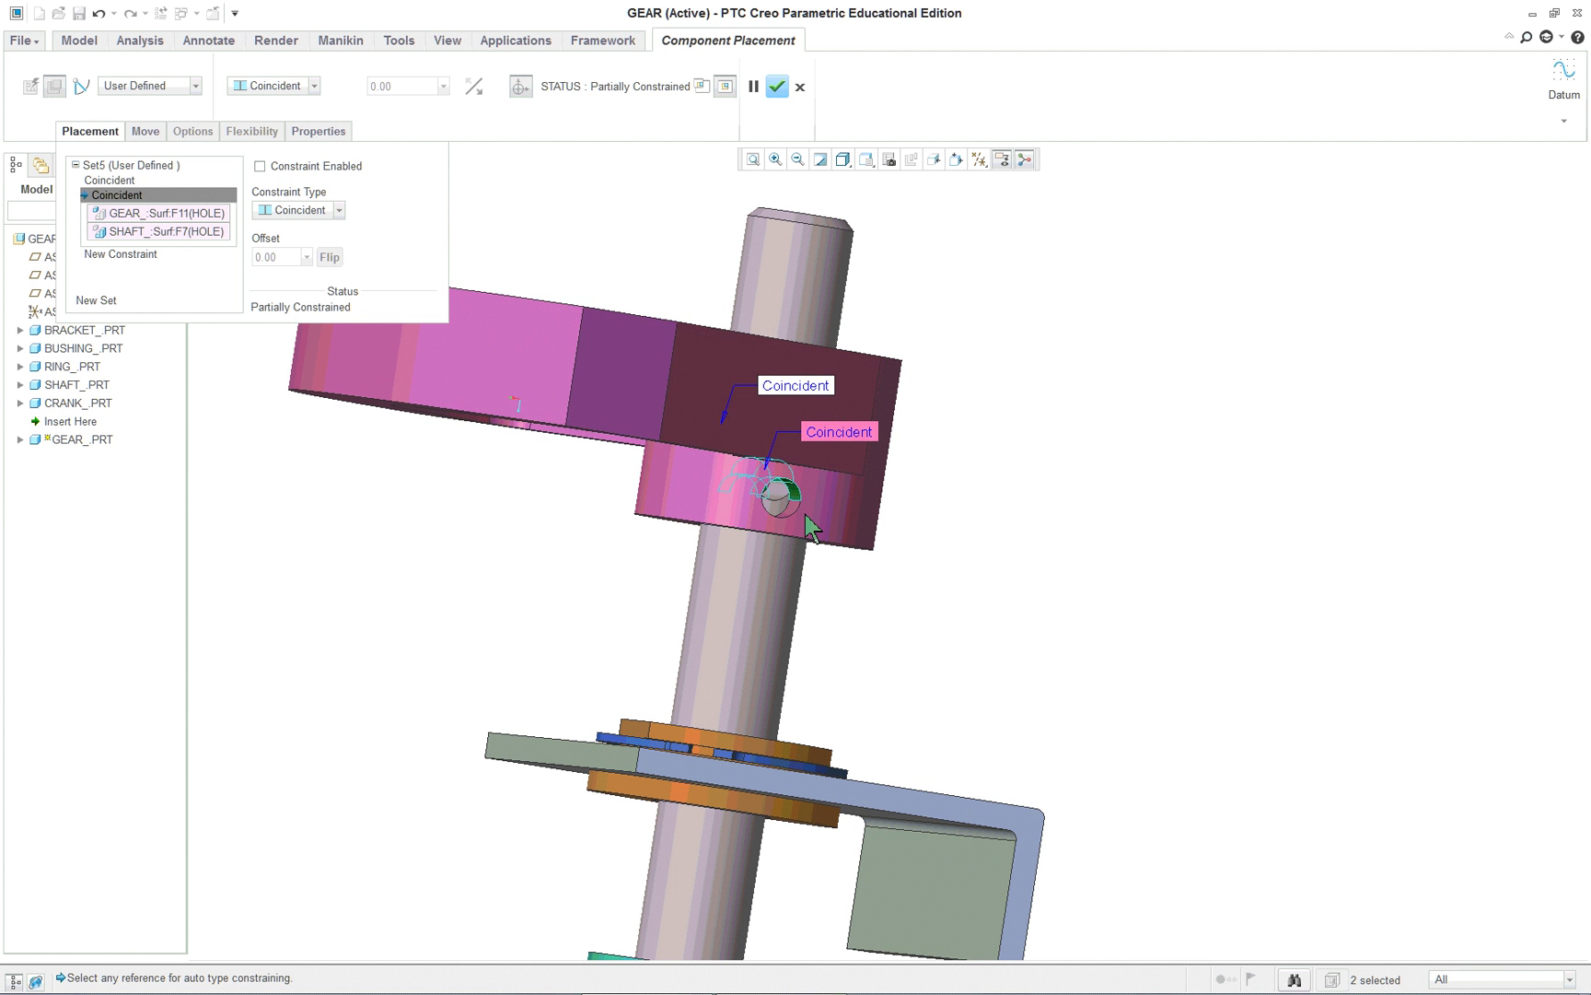
middle_click_drag(877, 566, 861, 539)
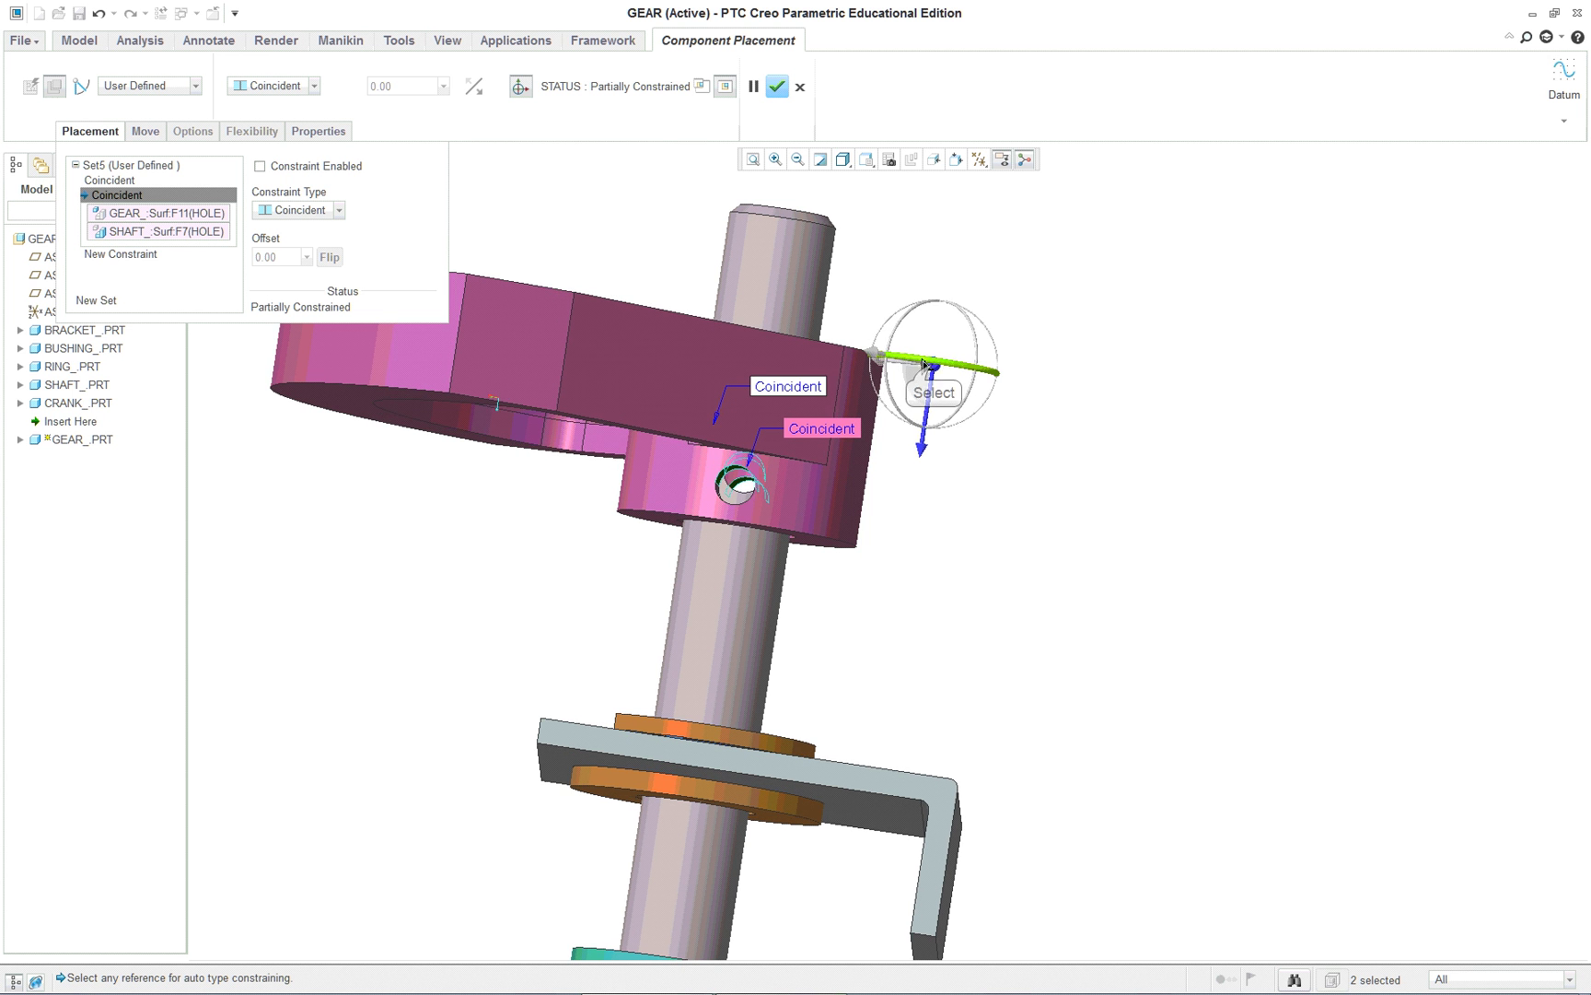
mouse_move(937, 369)
left_mouse_down()
mouse_move(871, 381)
mouse_move(935, 372)
mouse_move(915, 383)
mouse_move(916, 369)
left_mouse_up()
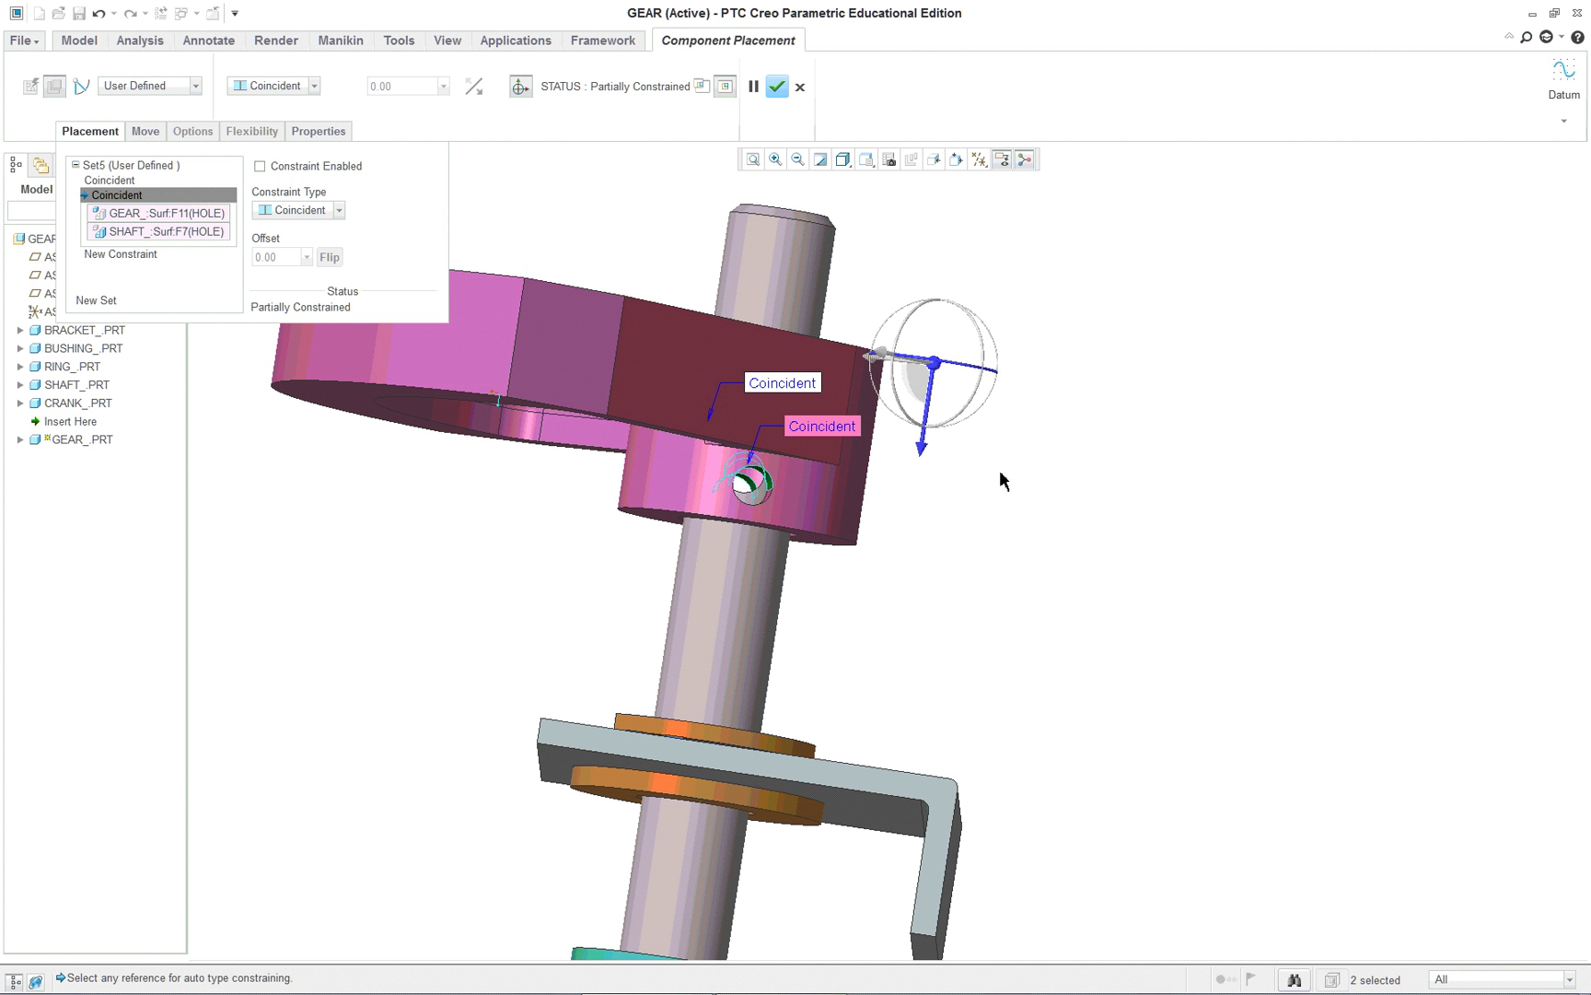
Re-enable the cross-hole Coincident constraint with the gear body pointing up, and accept the gear's placement.
left_click(260, 169)
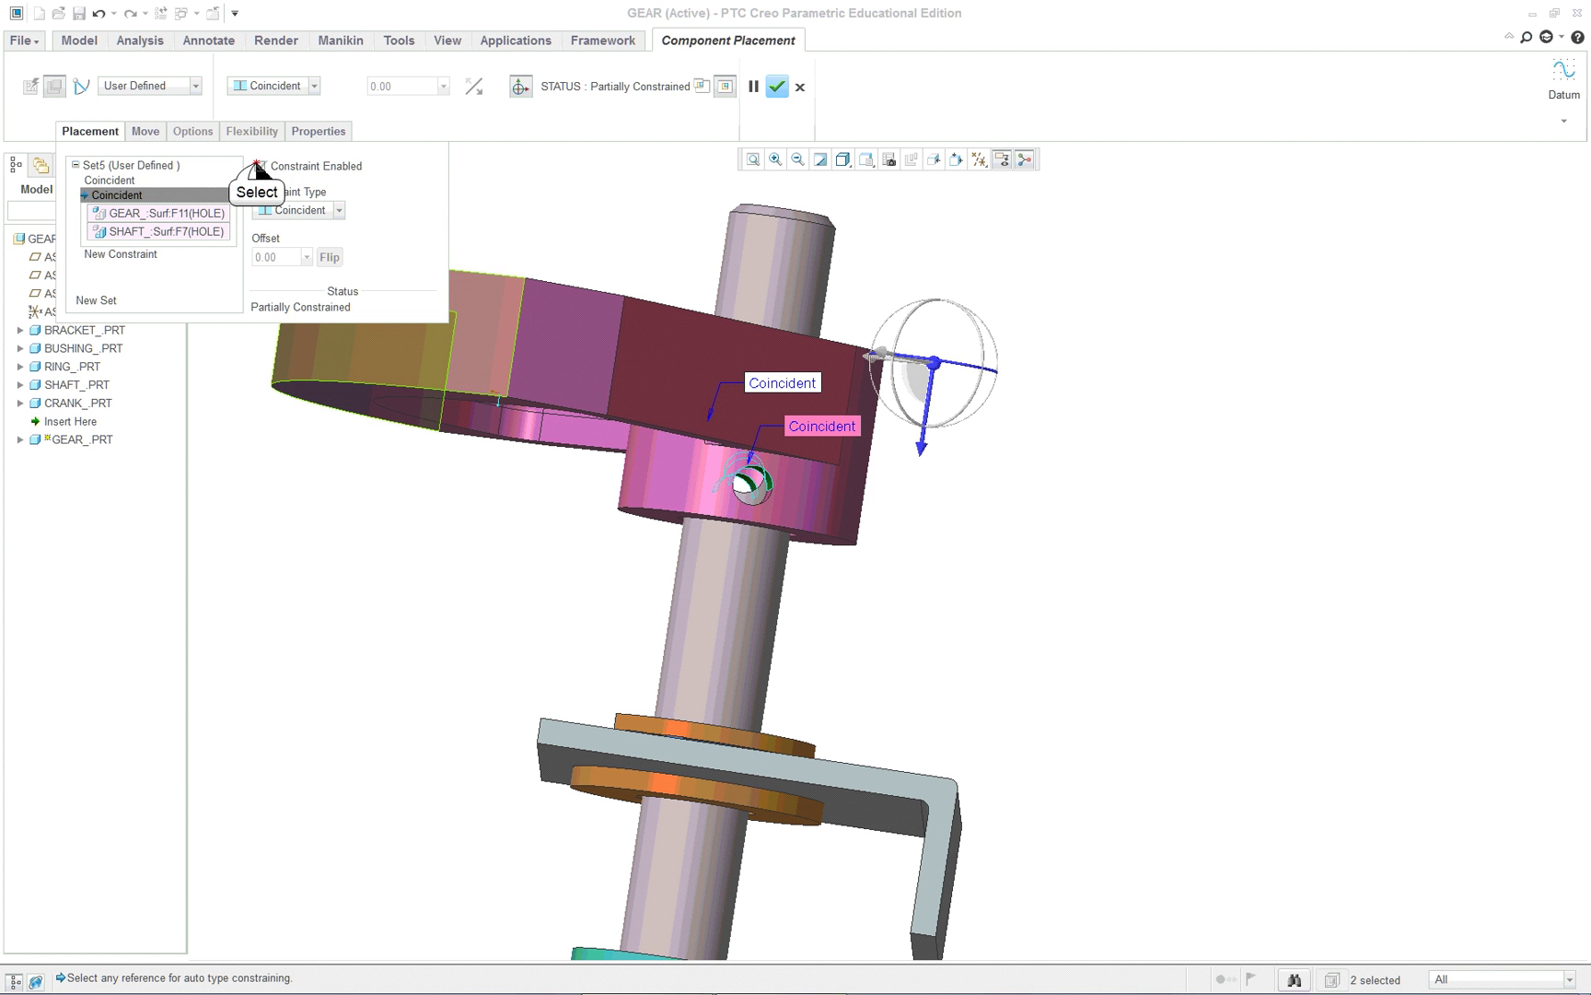
middle_click_drag(693, 526, 861, 553)
scroll(838, 470, "up", 4)
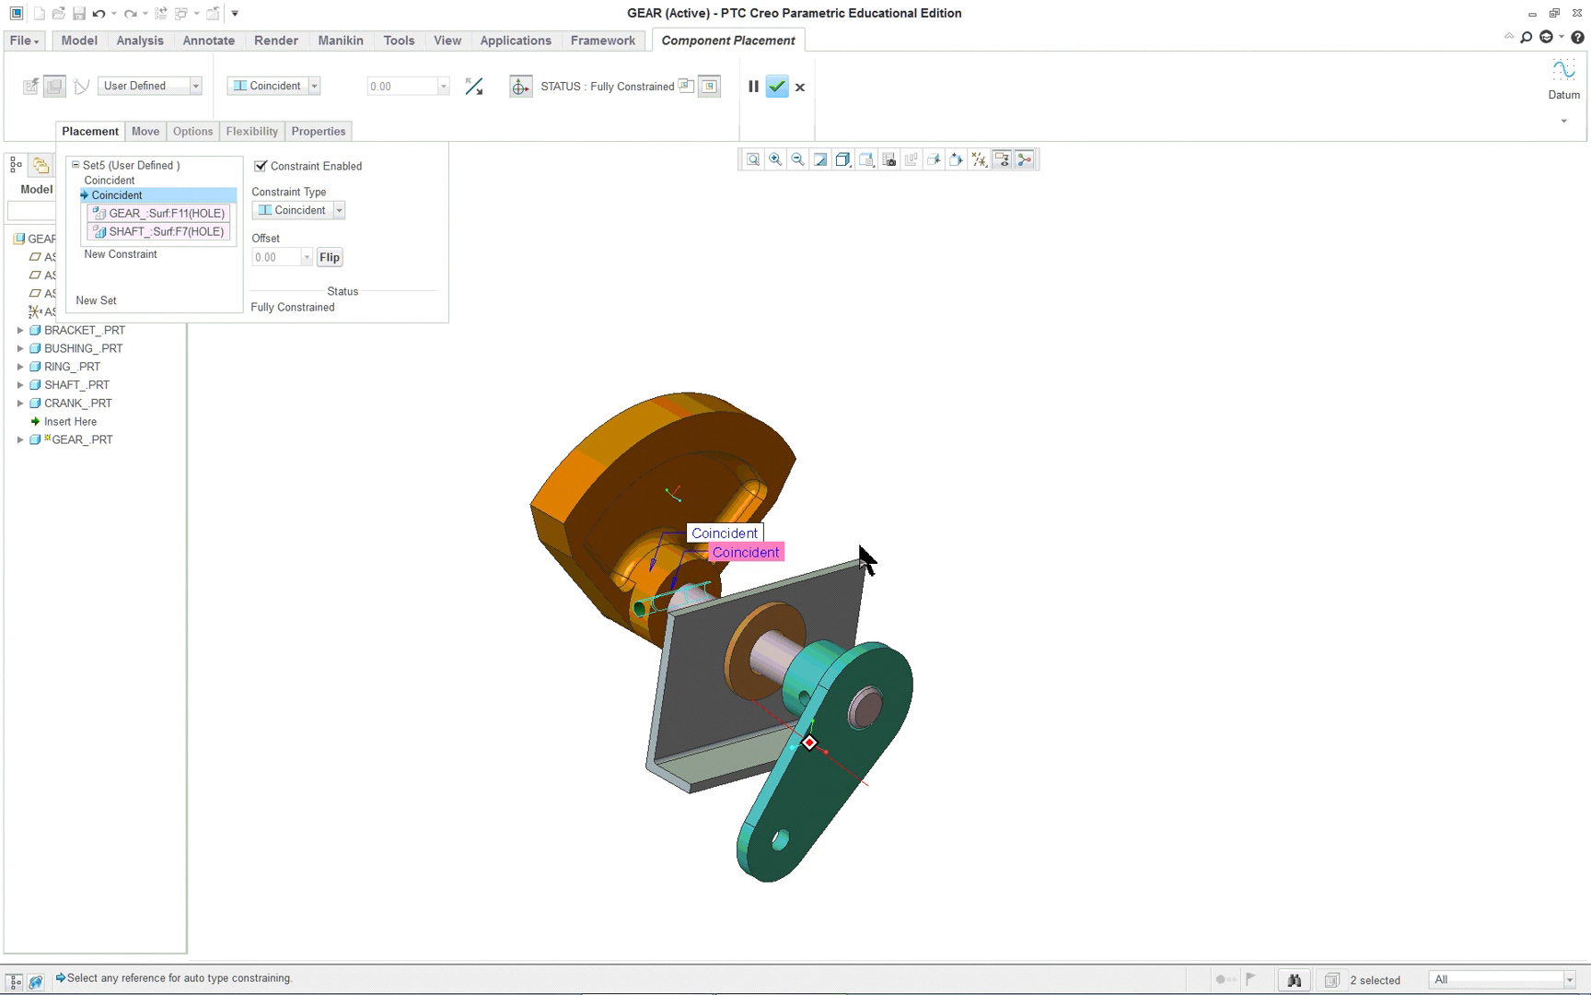
left_click(777, 86)
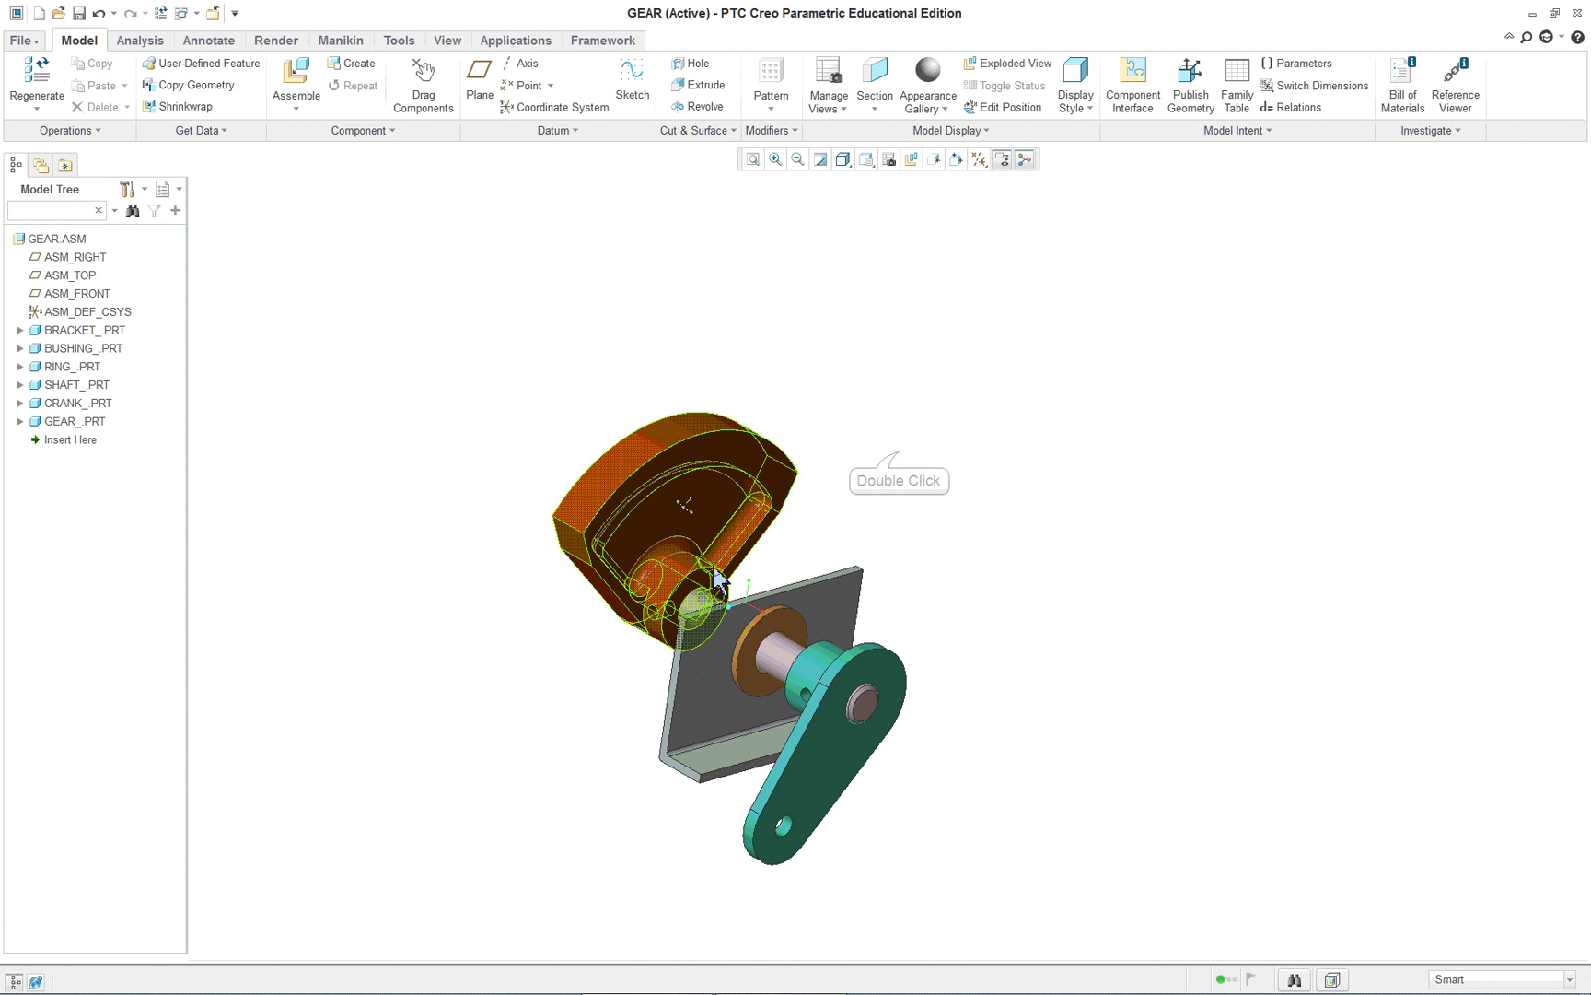
Open the crank's placement definition, examine its Coincident constraints on the shaft, and close it without changes.
scroll(719, 580, "up", 3)
scroll(788, 561, "down", 5)
scroll(888, 660, "up", 4)
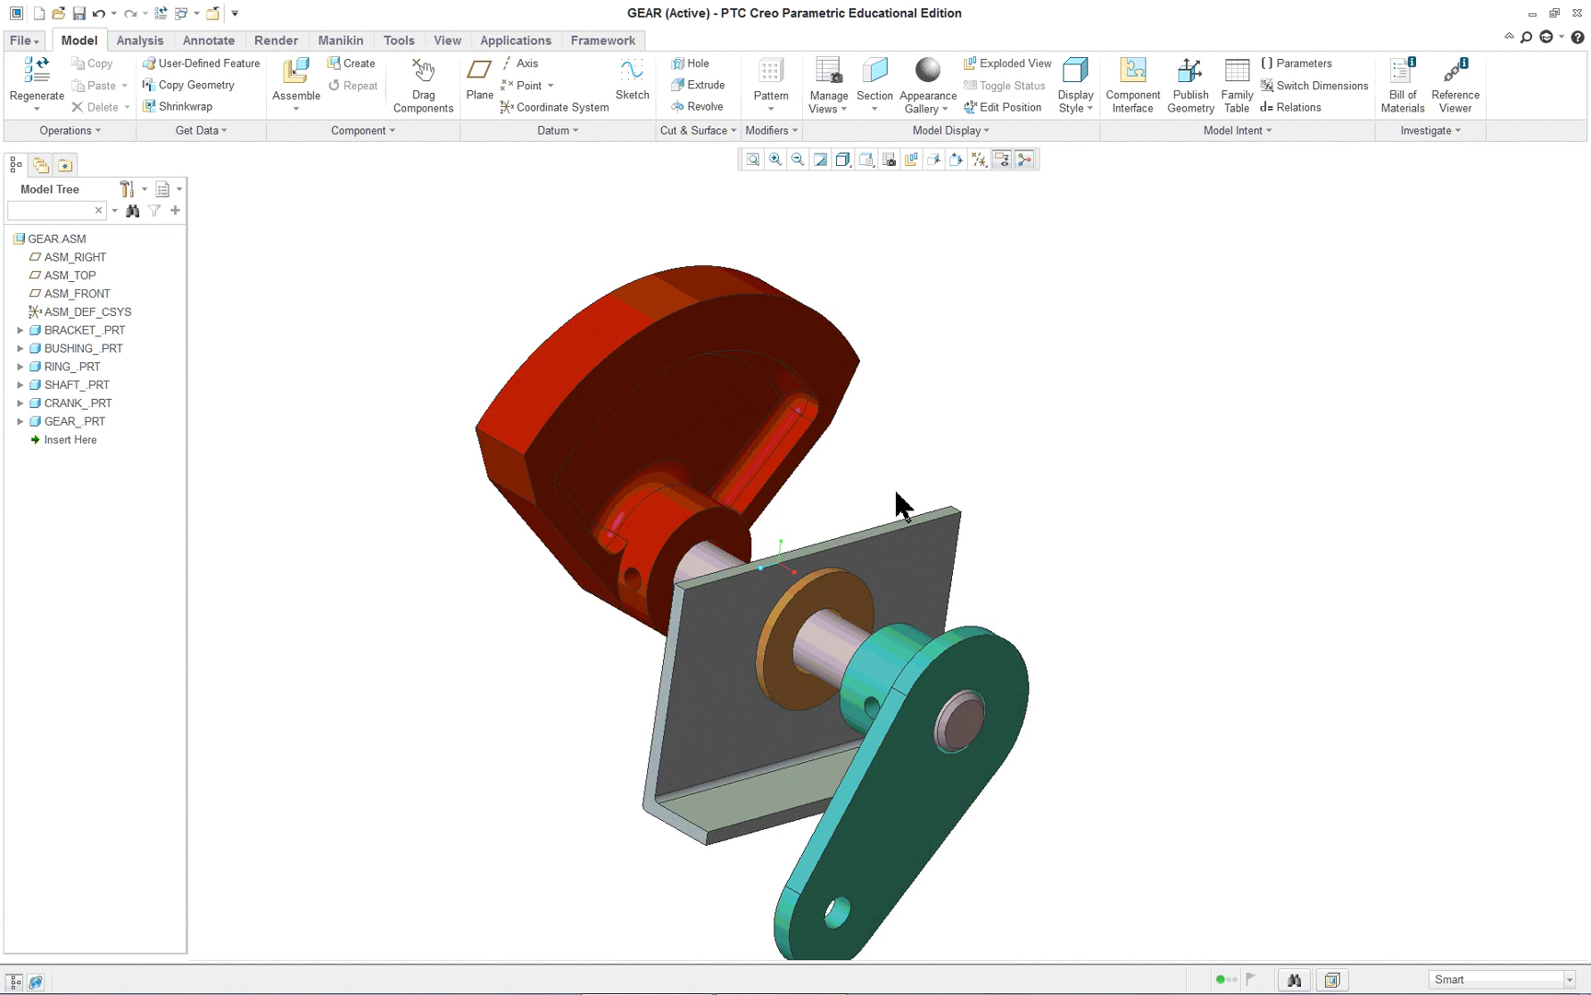
scroll(899, 553, "down", 3)
mouse_move(898, 579)
middle_mouse_down()
mouse_move(949, 507)
mouse_move(921, 559)
mouse_move(899, 559)
mouse_move(1024, 558)
mouse_move(893, 566)
middle_mouse_up()
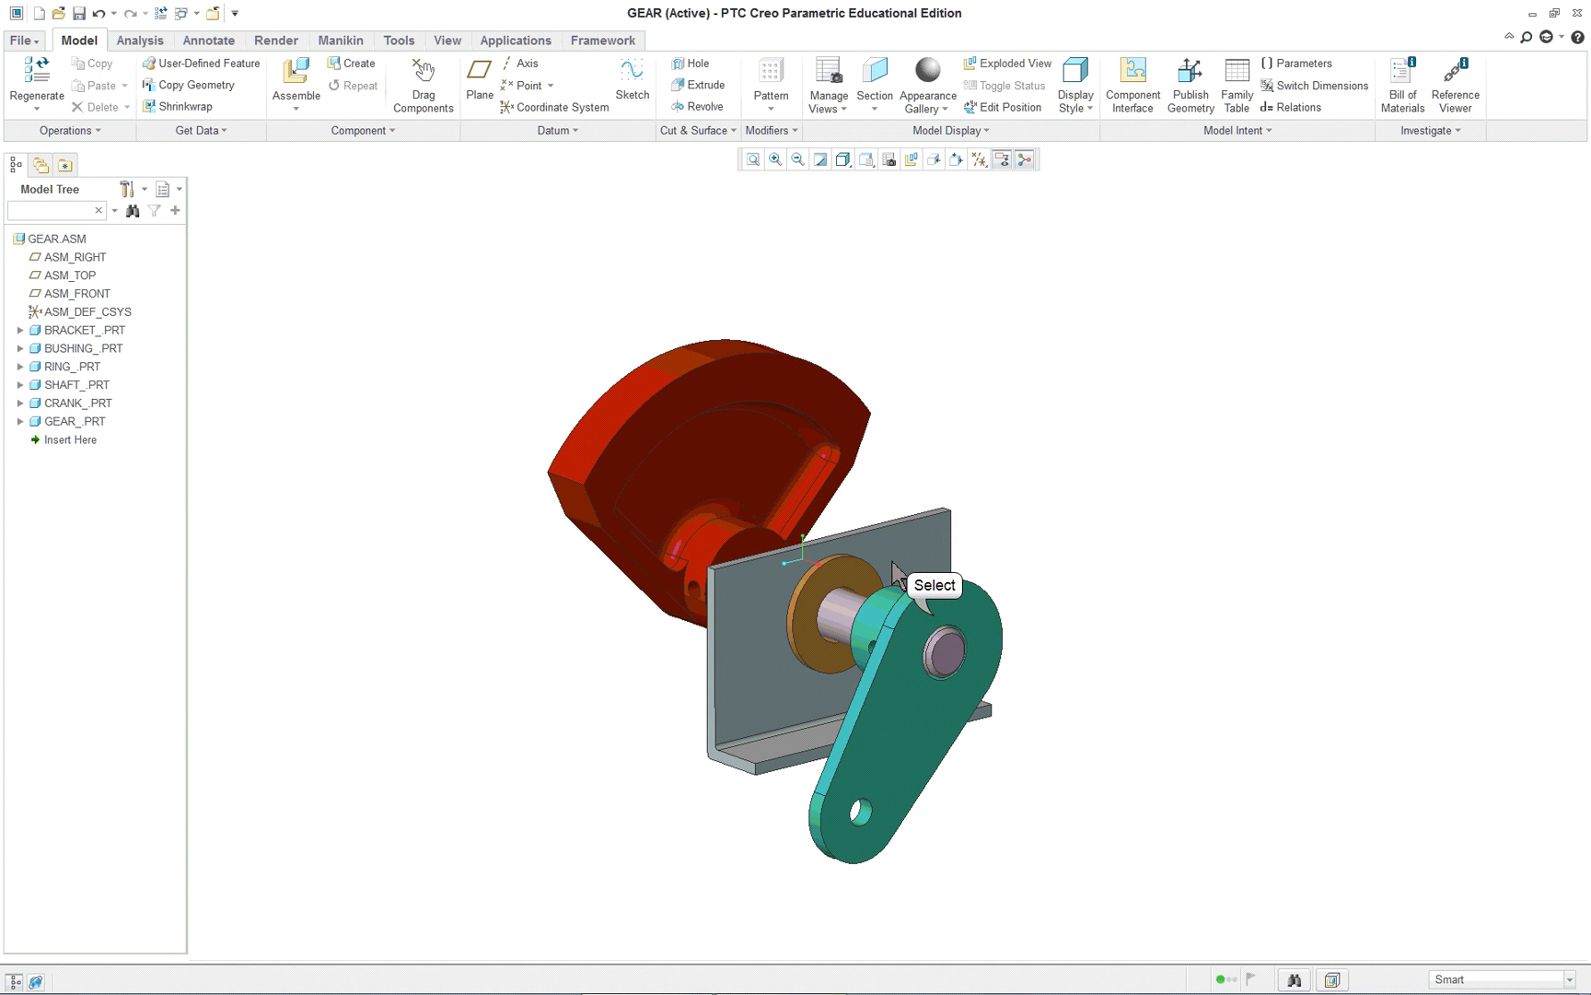
left_click(894, 566)
right_click(1116, 533)
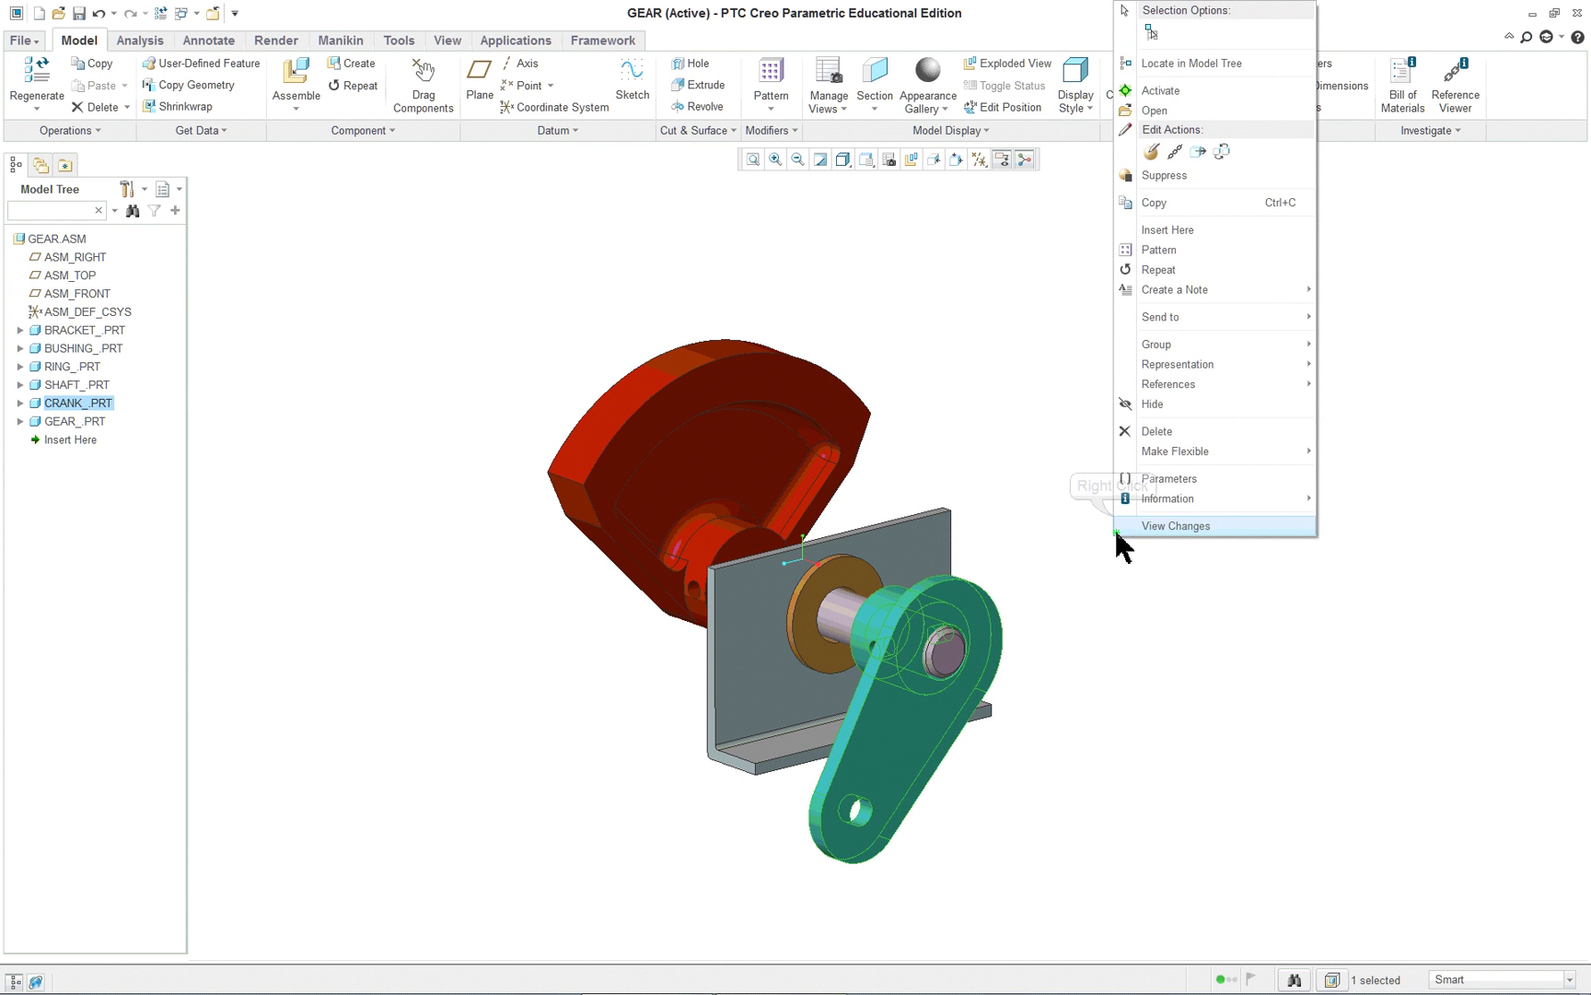
left_click(1152, 152)
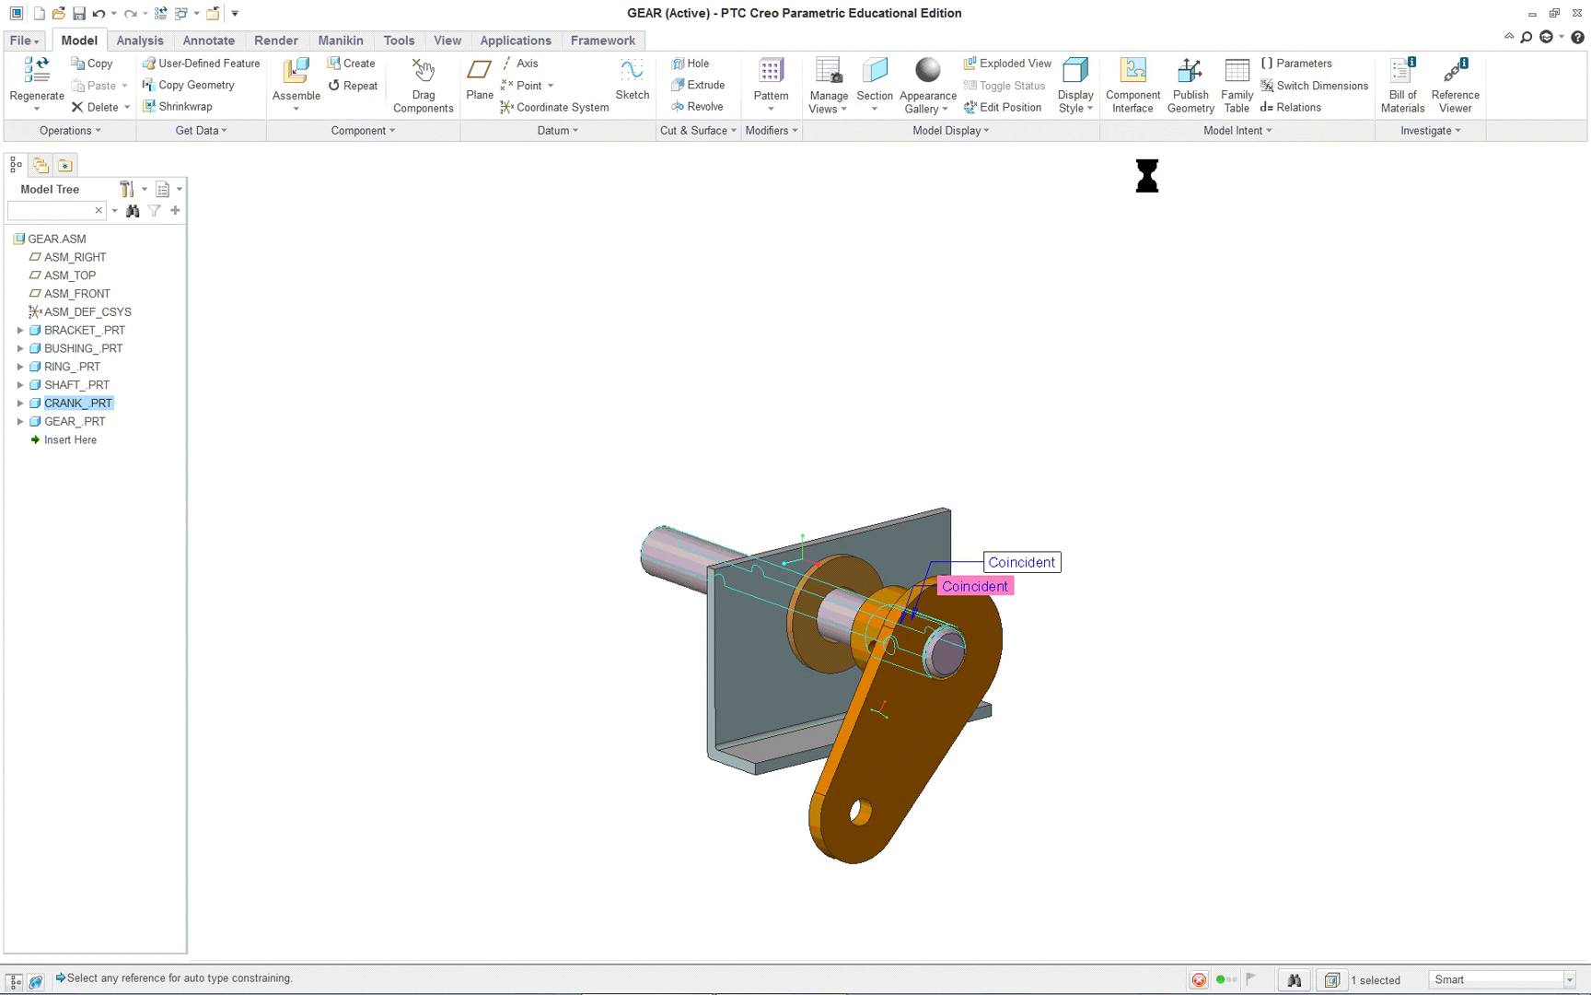
scroll(888, 707, "down", 3)
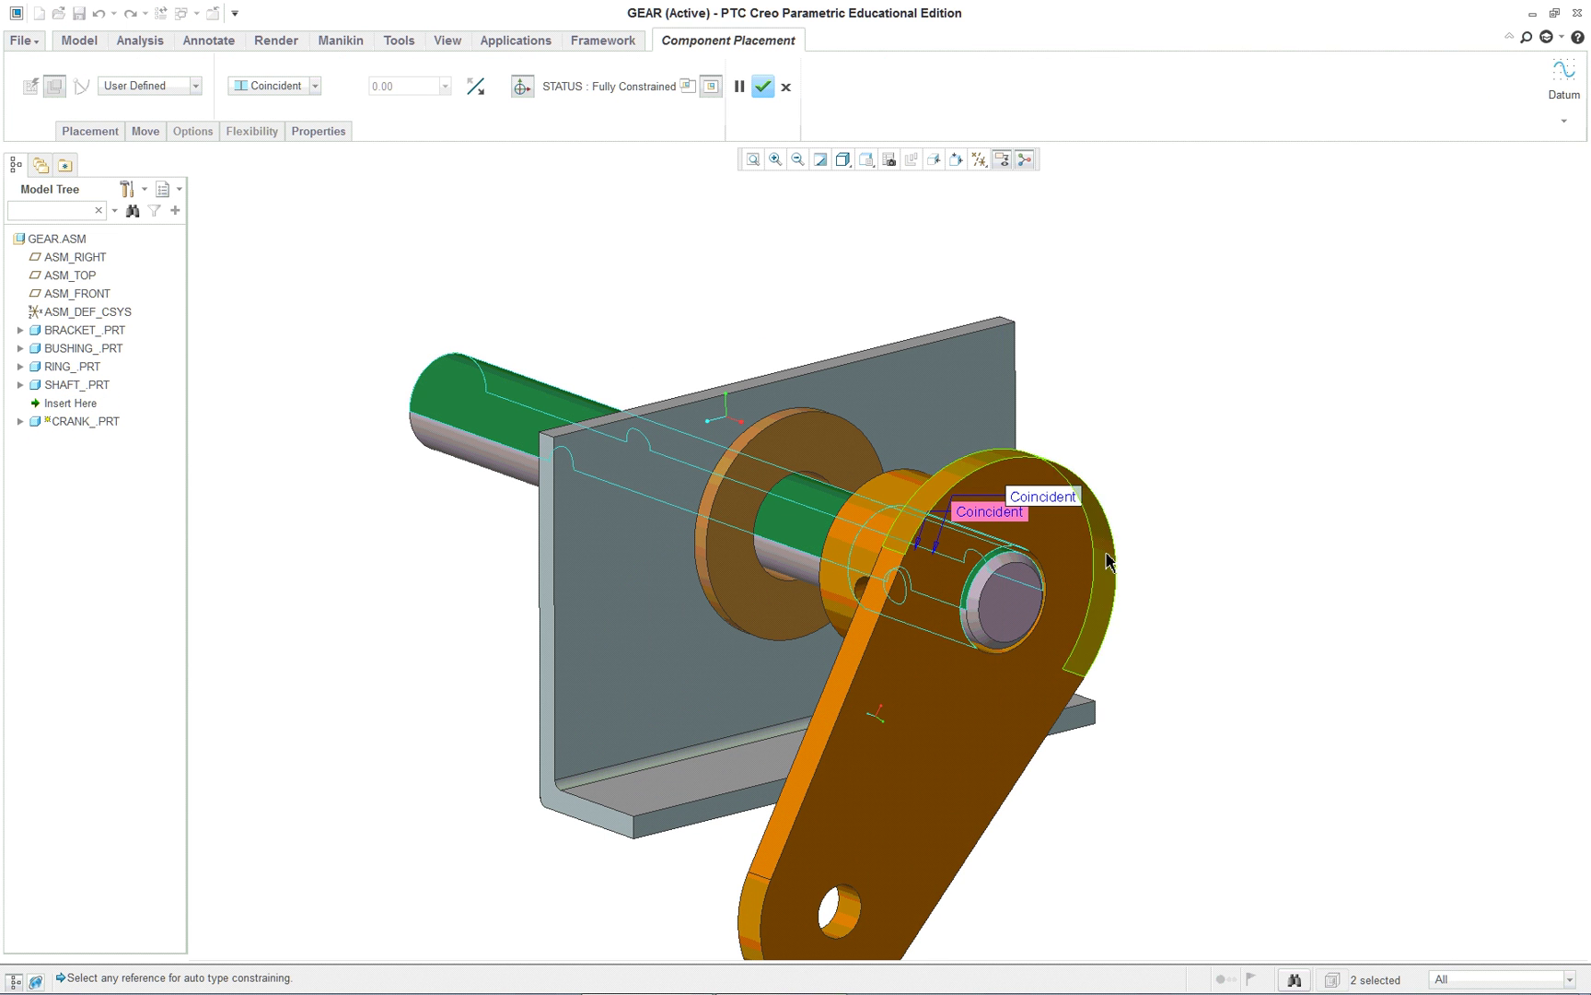
mouse_move(1160, 488)
middle_mouse_down()
mouse_move(1165, 593)
mouse_move(1124, 587)
middle_mouse_up()
middle_click(1232, 454)
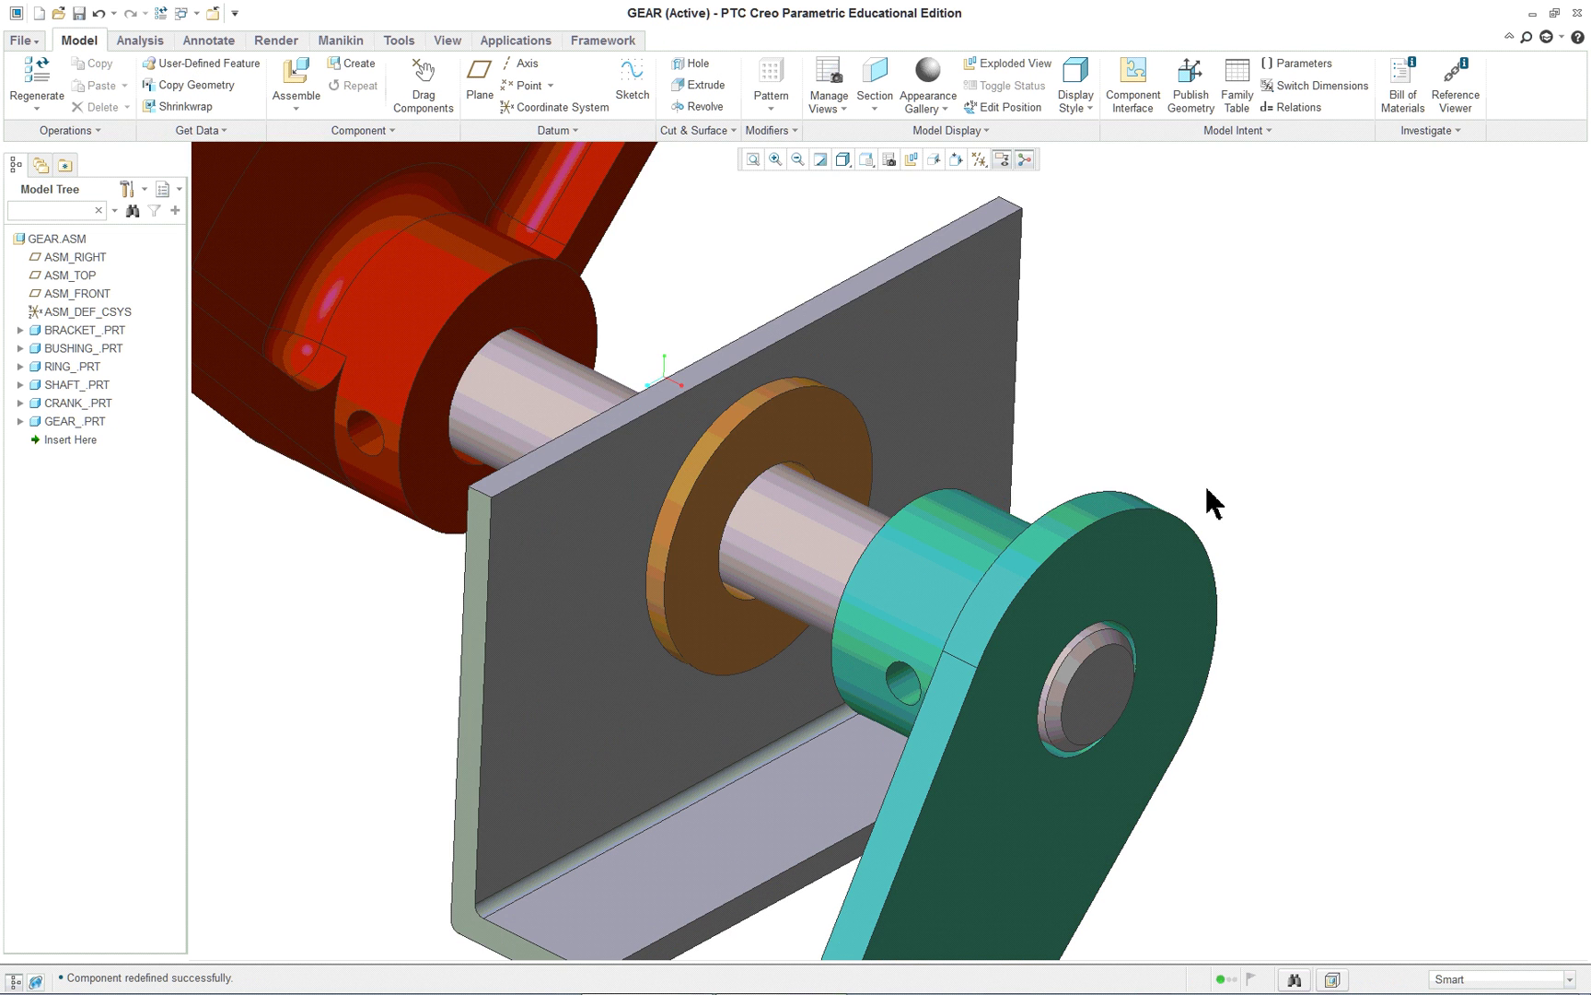
Run a Global Clearance analysis on the assembly for parts only with a clearance of 0.
scroll(1218, 516, "up", 2)
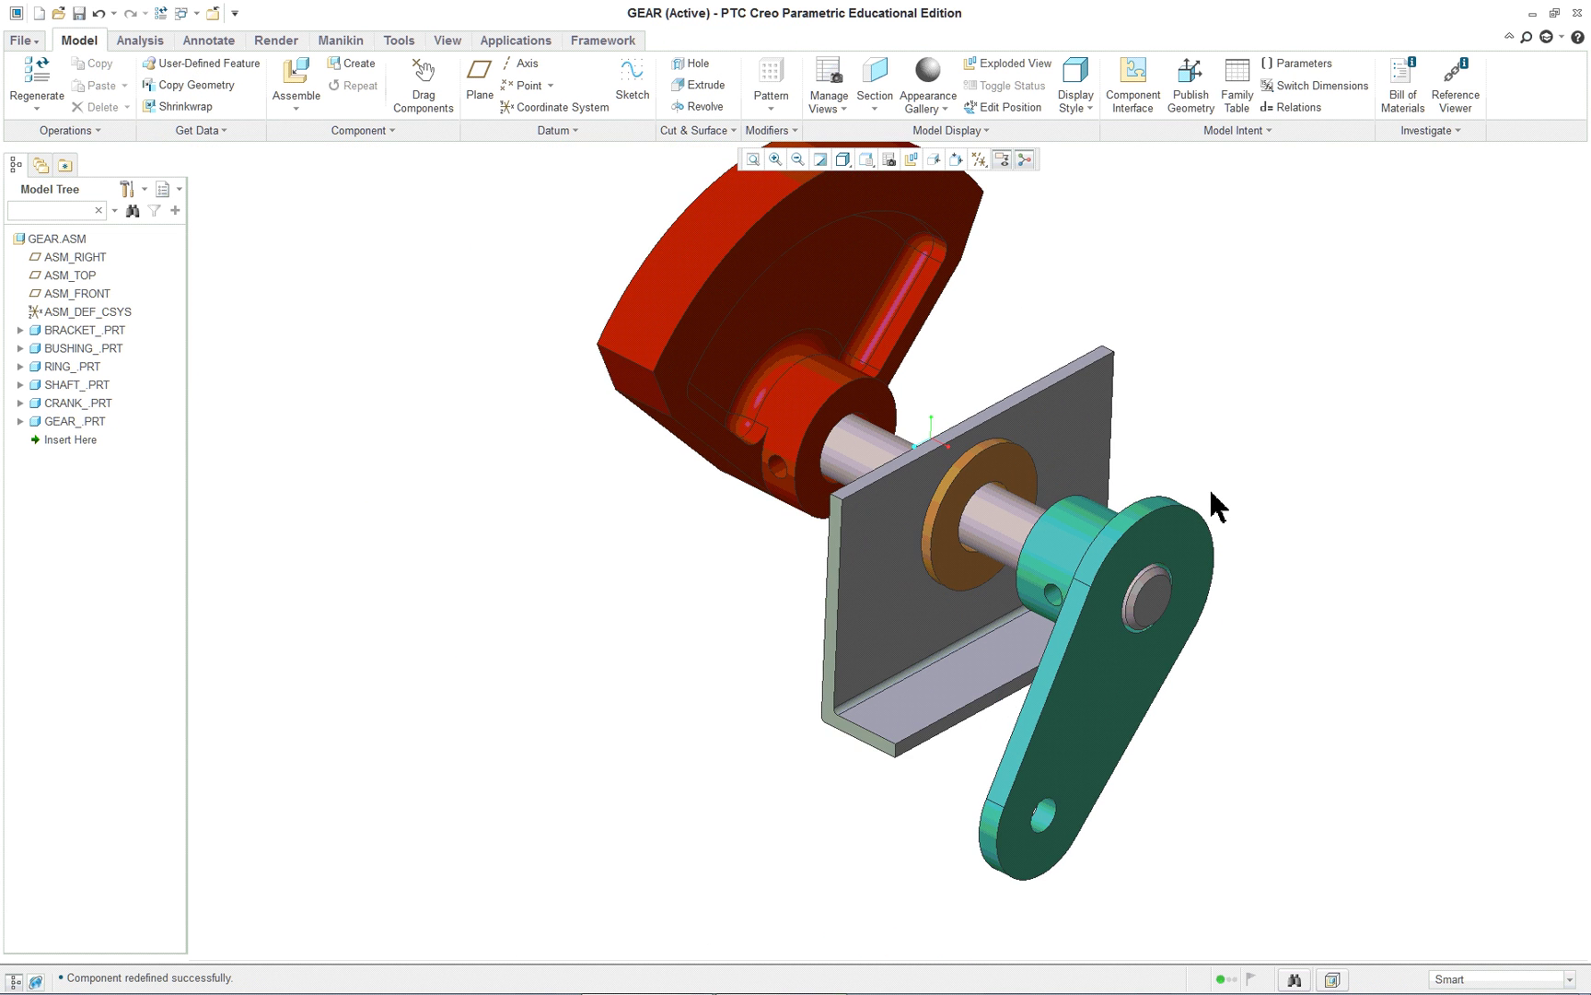
scroll(1258, 437, "up", 3)
scroll(1290, 316, "down", 3)
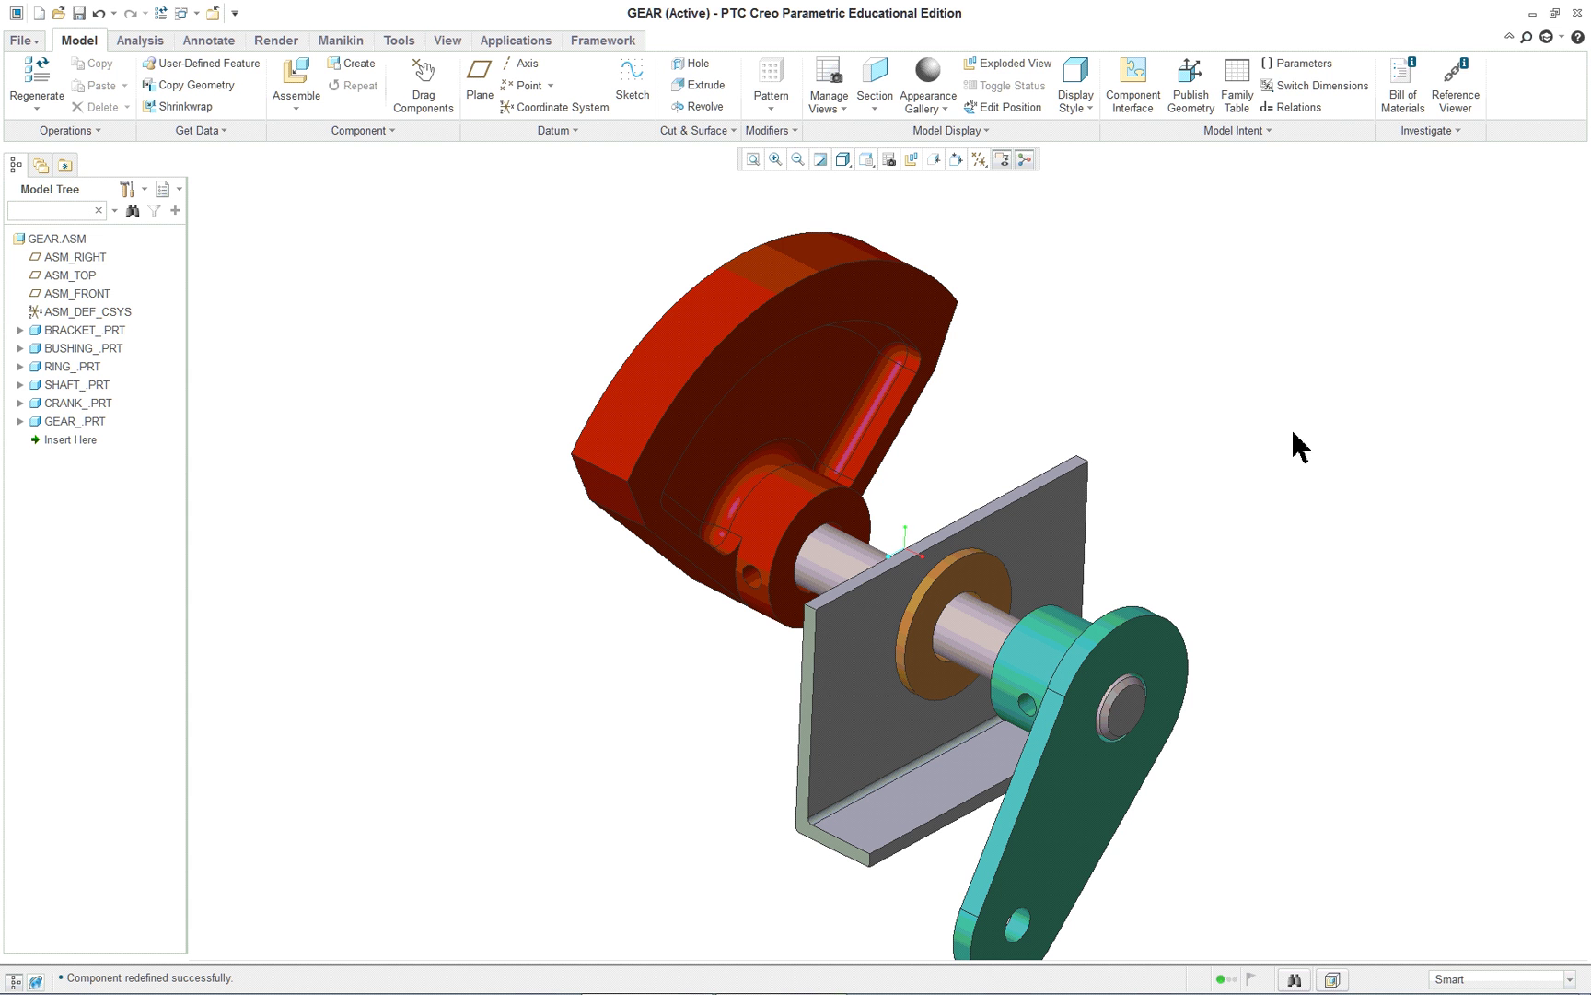
left_click(145, 41)
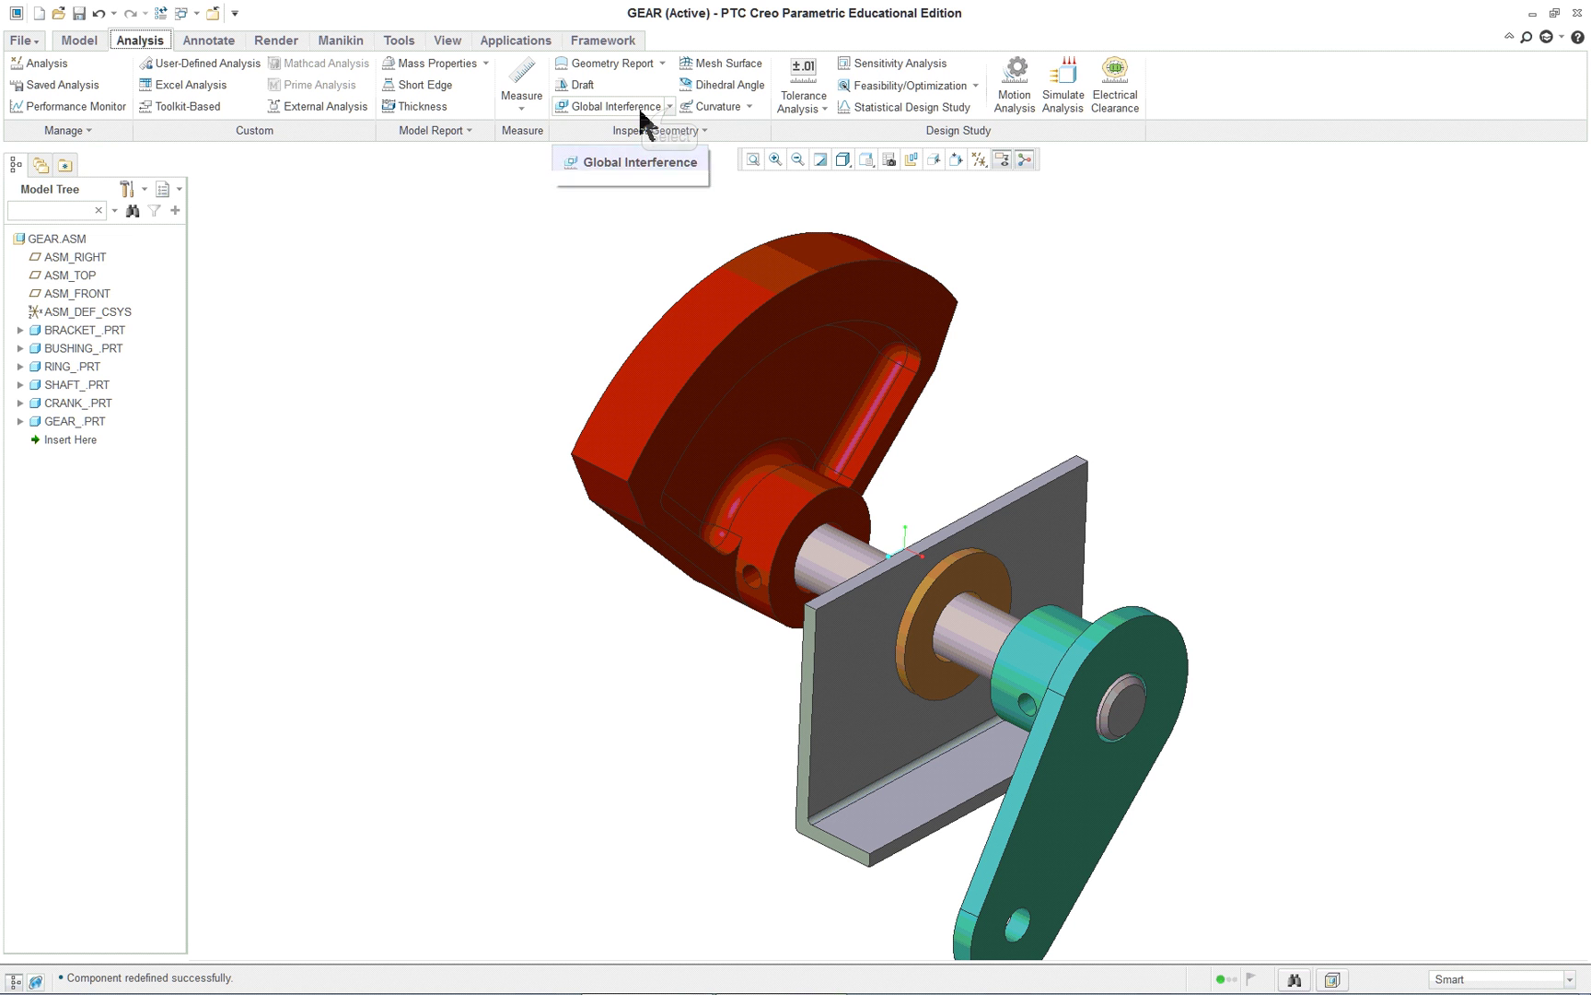
left_click(669, 107)
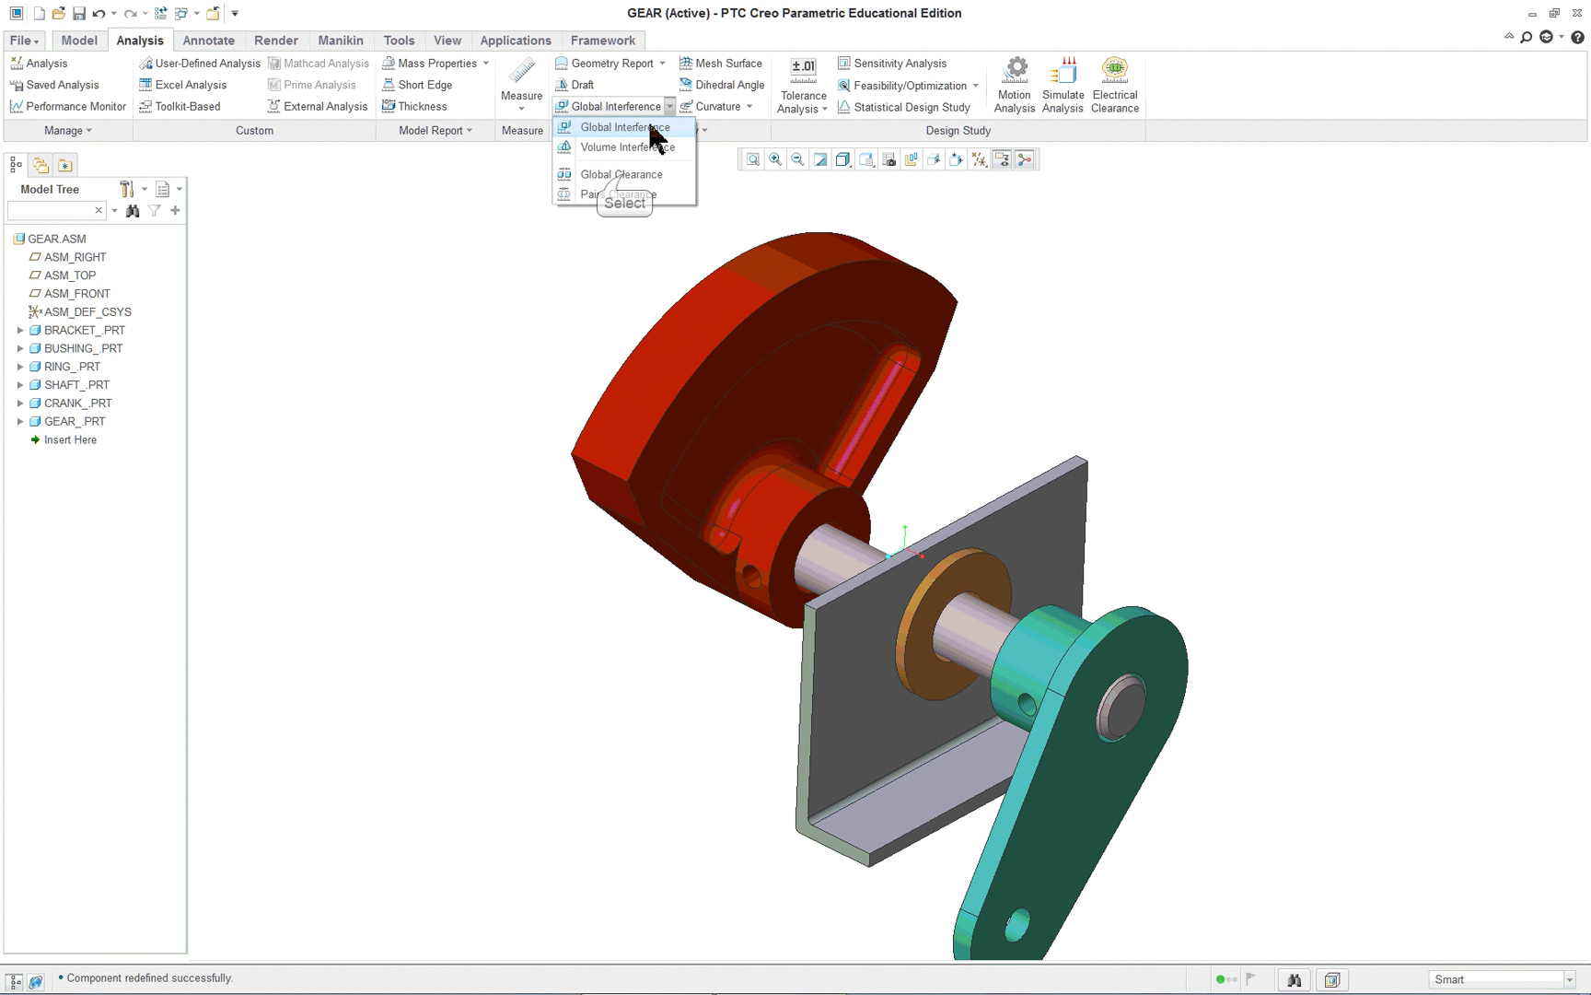
left_click(624, 175)
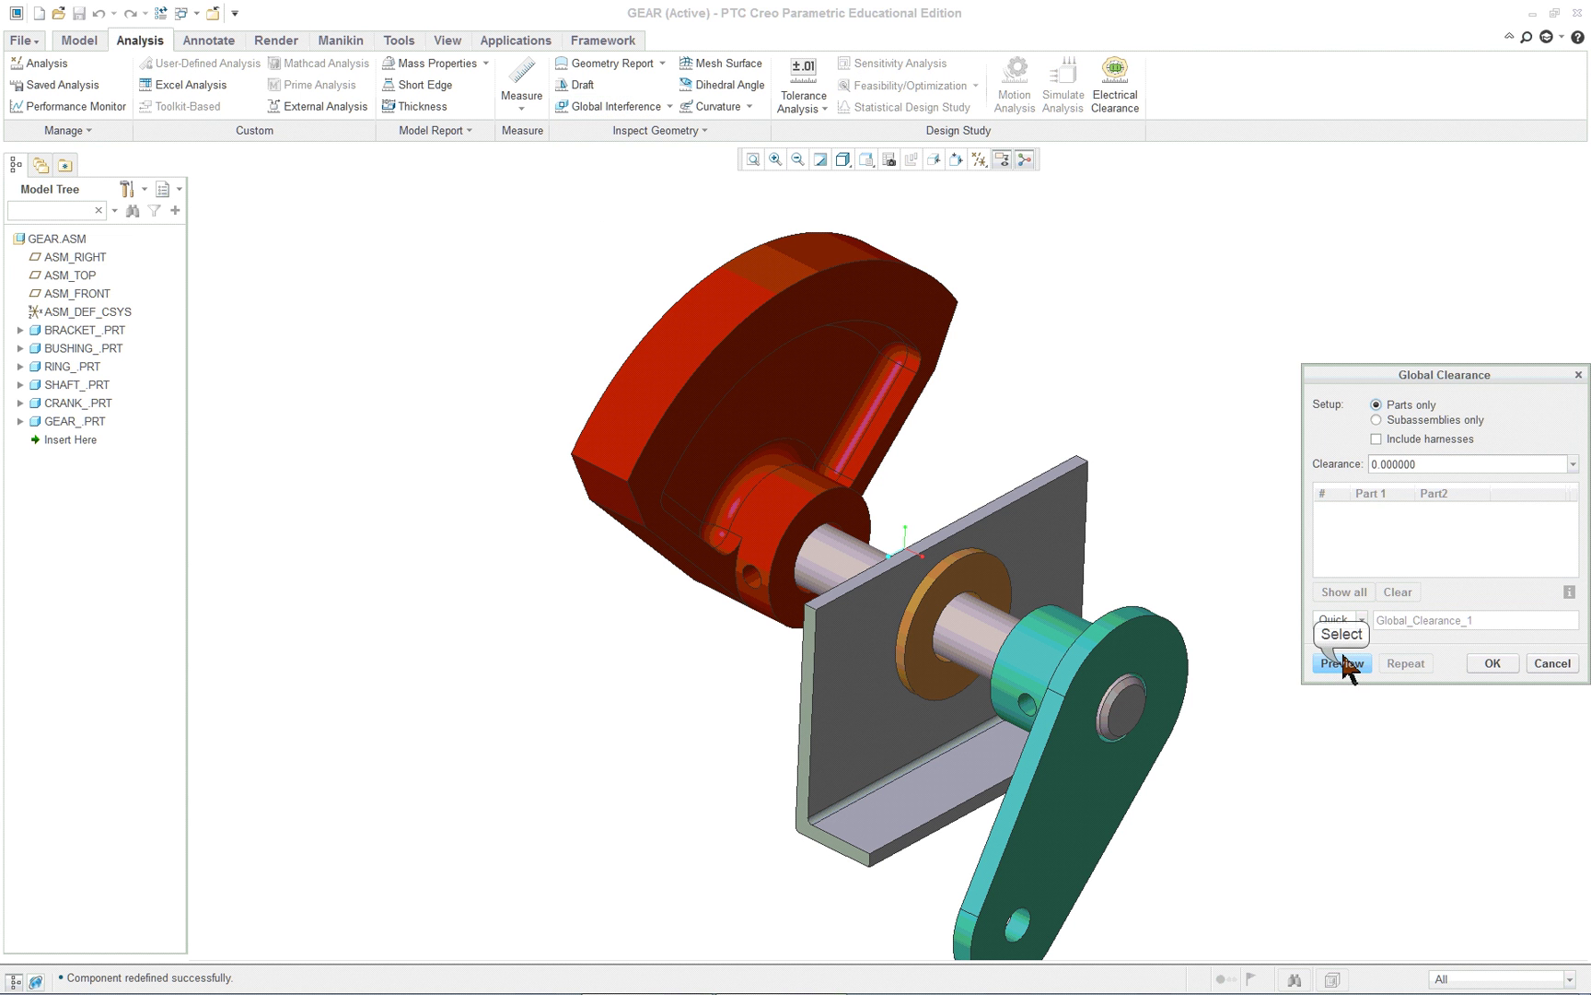
left_click(1341, 663)
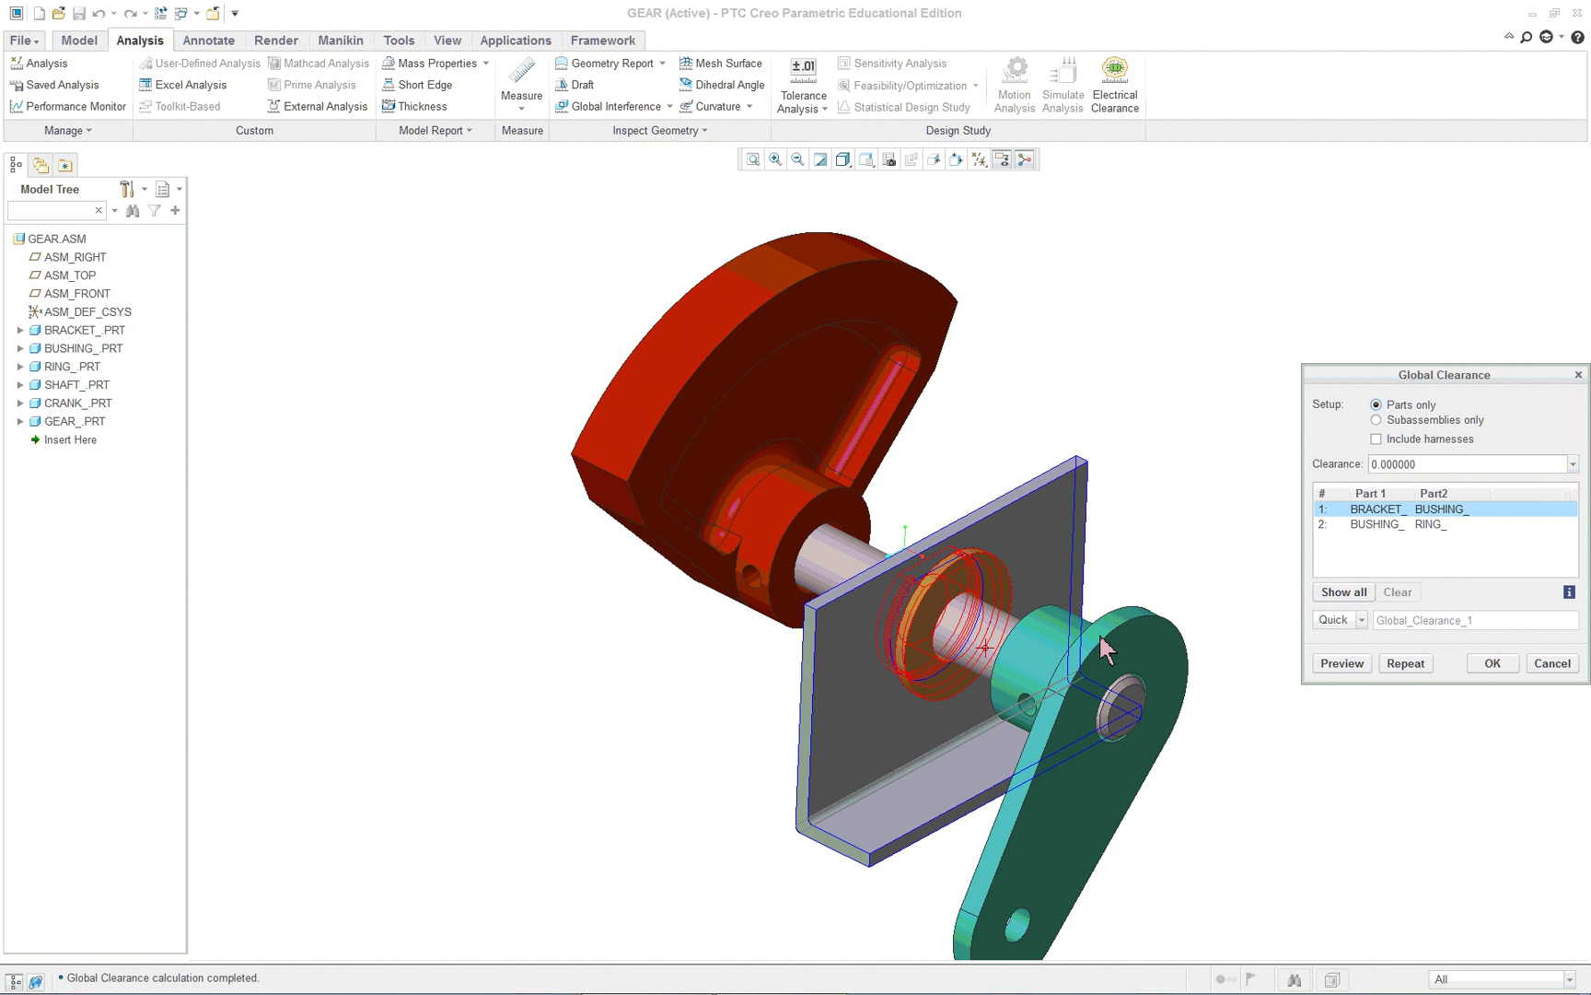
Examine each part pair listed by the clearance analysis on the model, and close the analysis.
scroll(1105, 649, "up", 5)
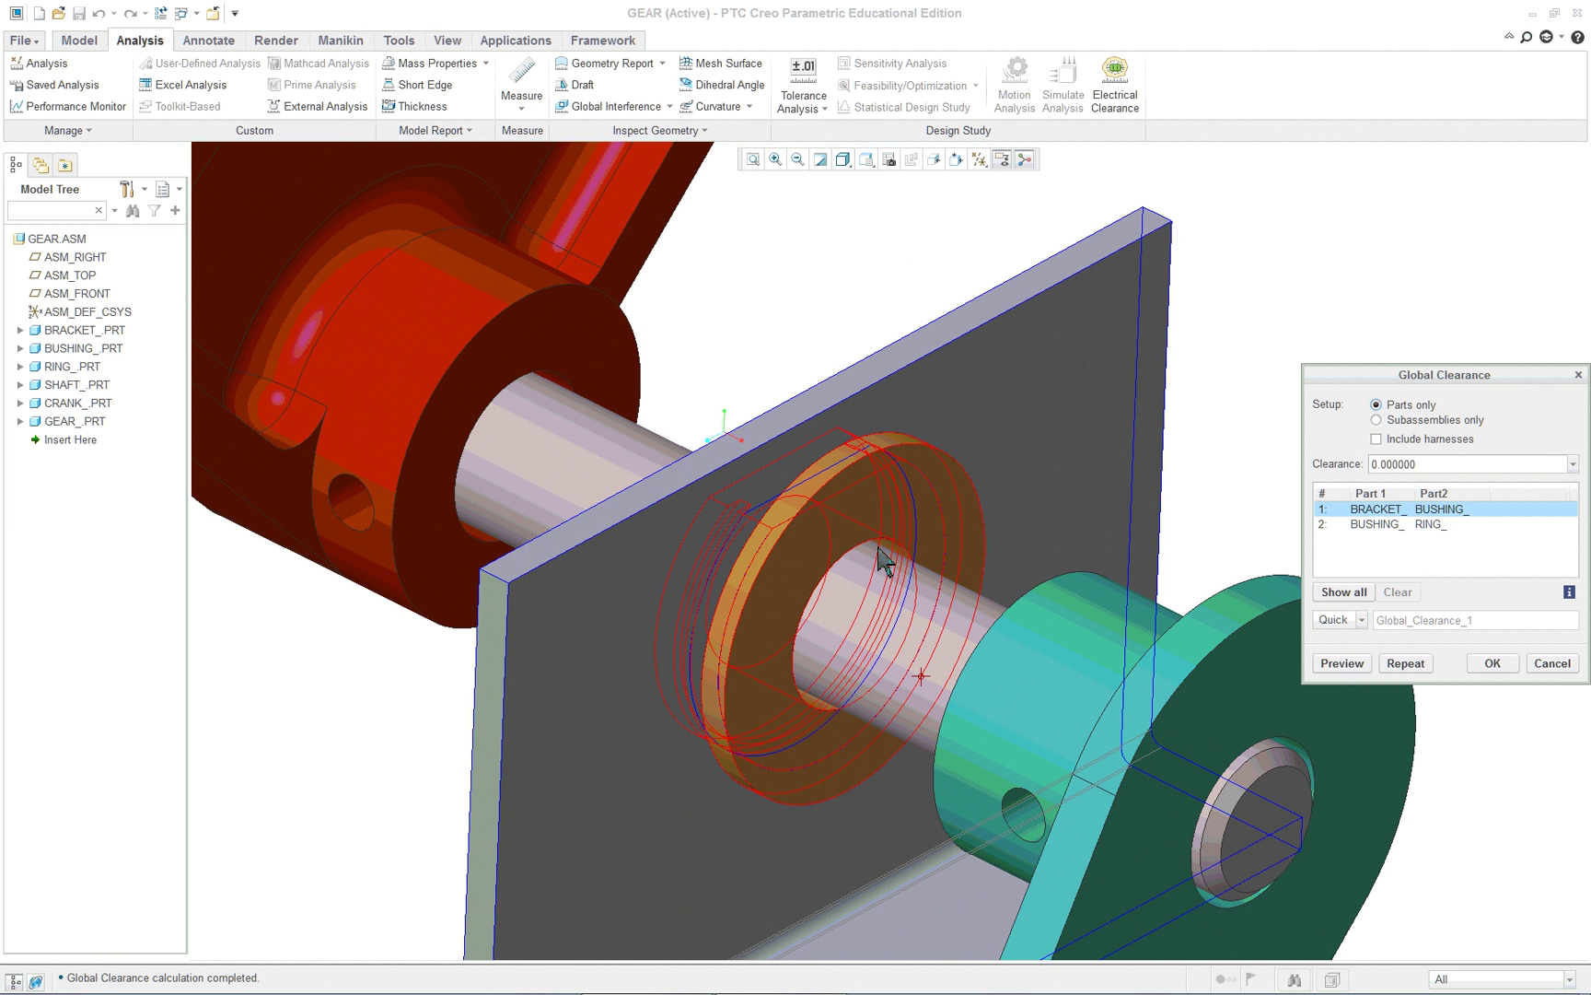
scroll(900, 600, "up", 2)
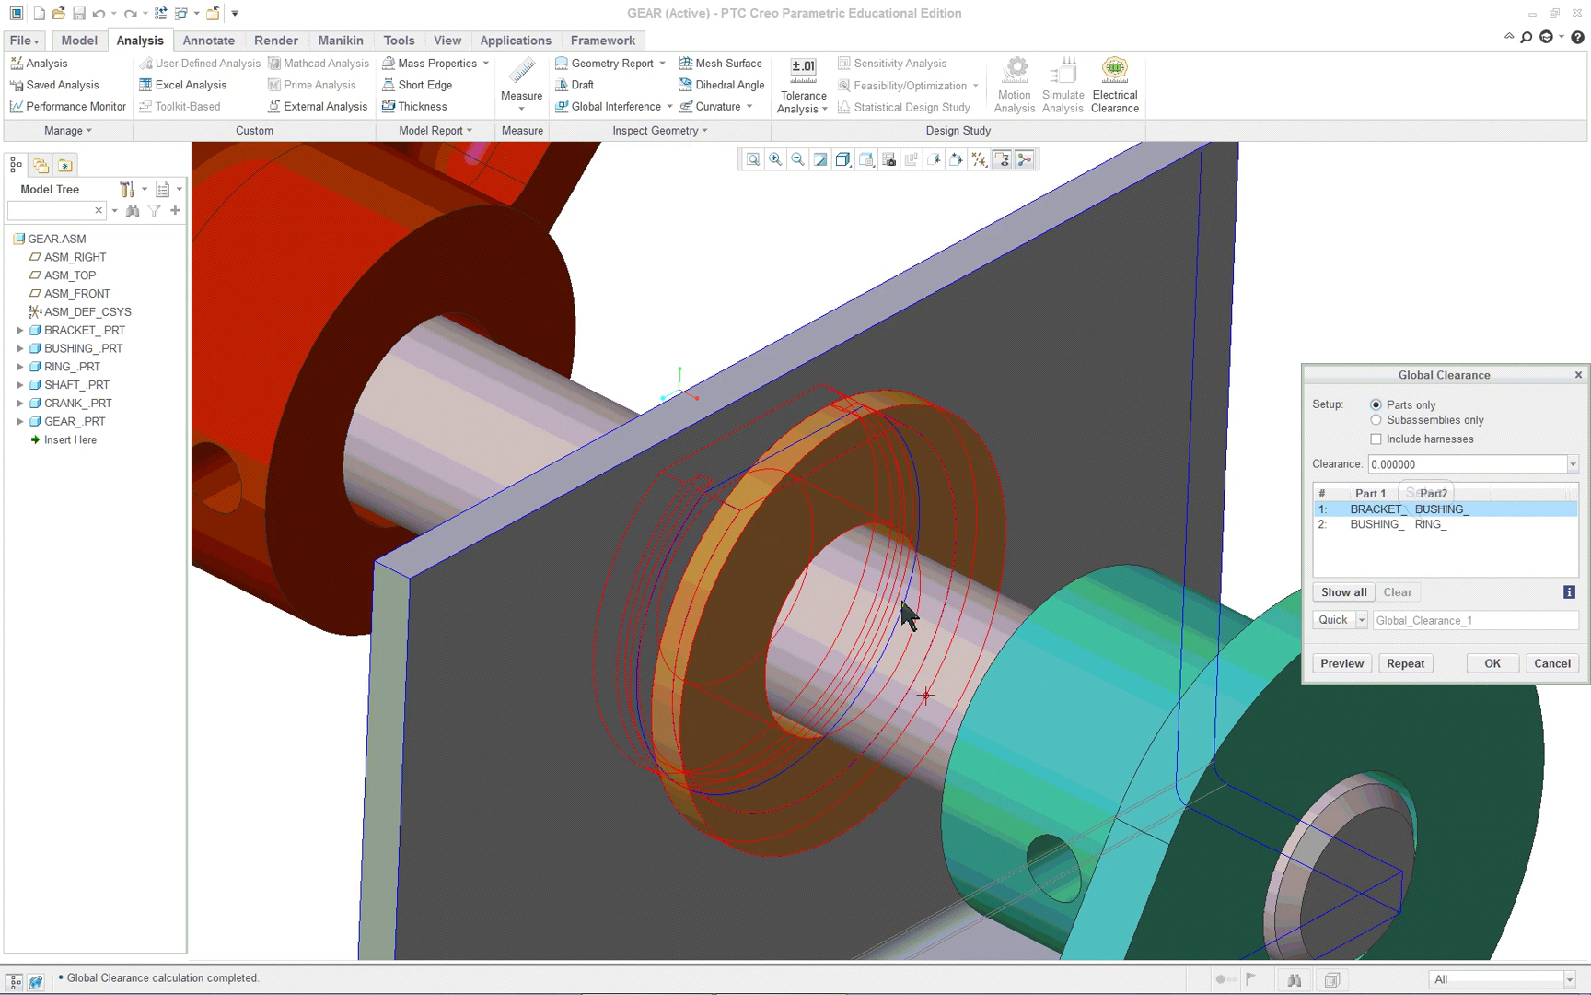
left_click(1426, 523)
left_click(1430, 512)
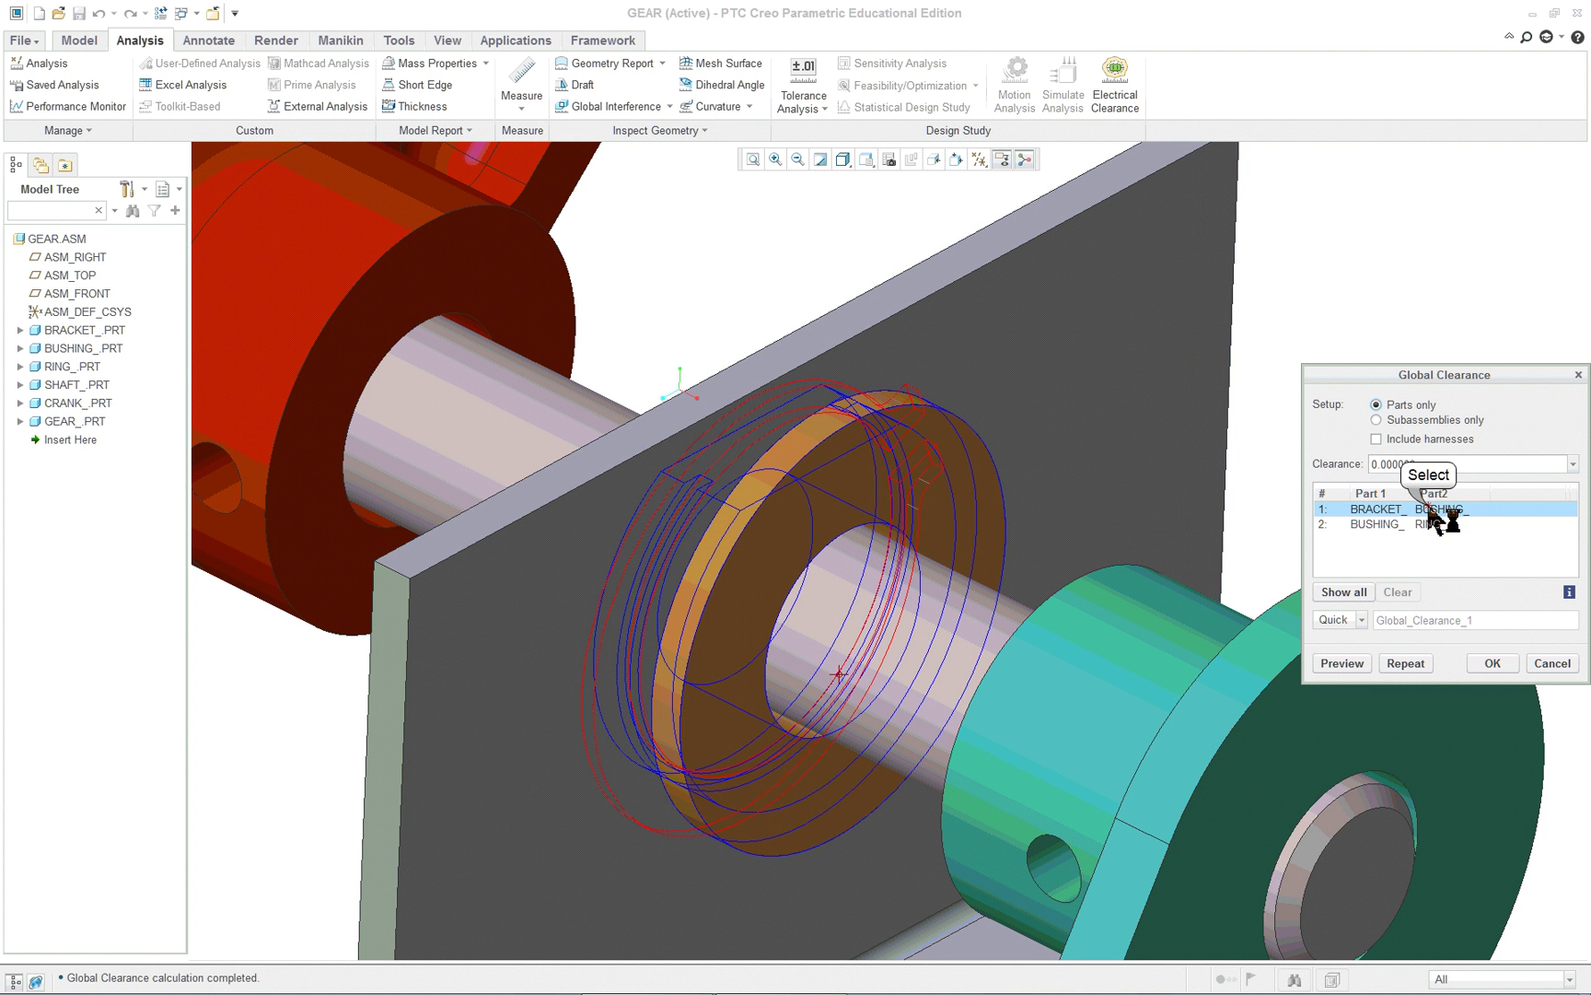
scroll(915, 556, "down", 2)
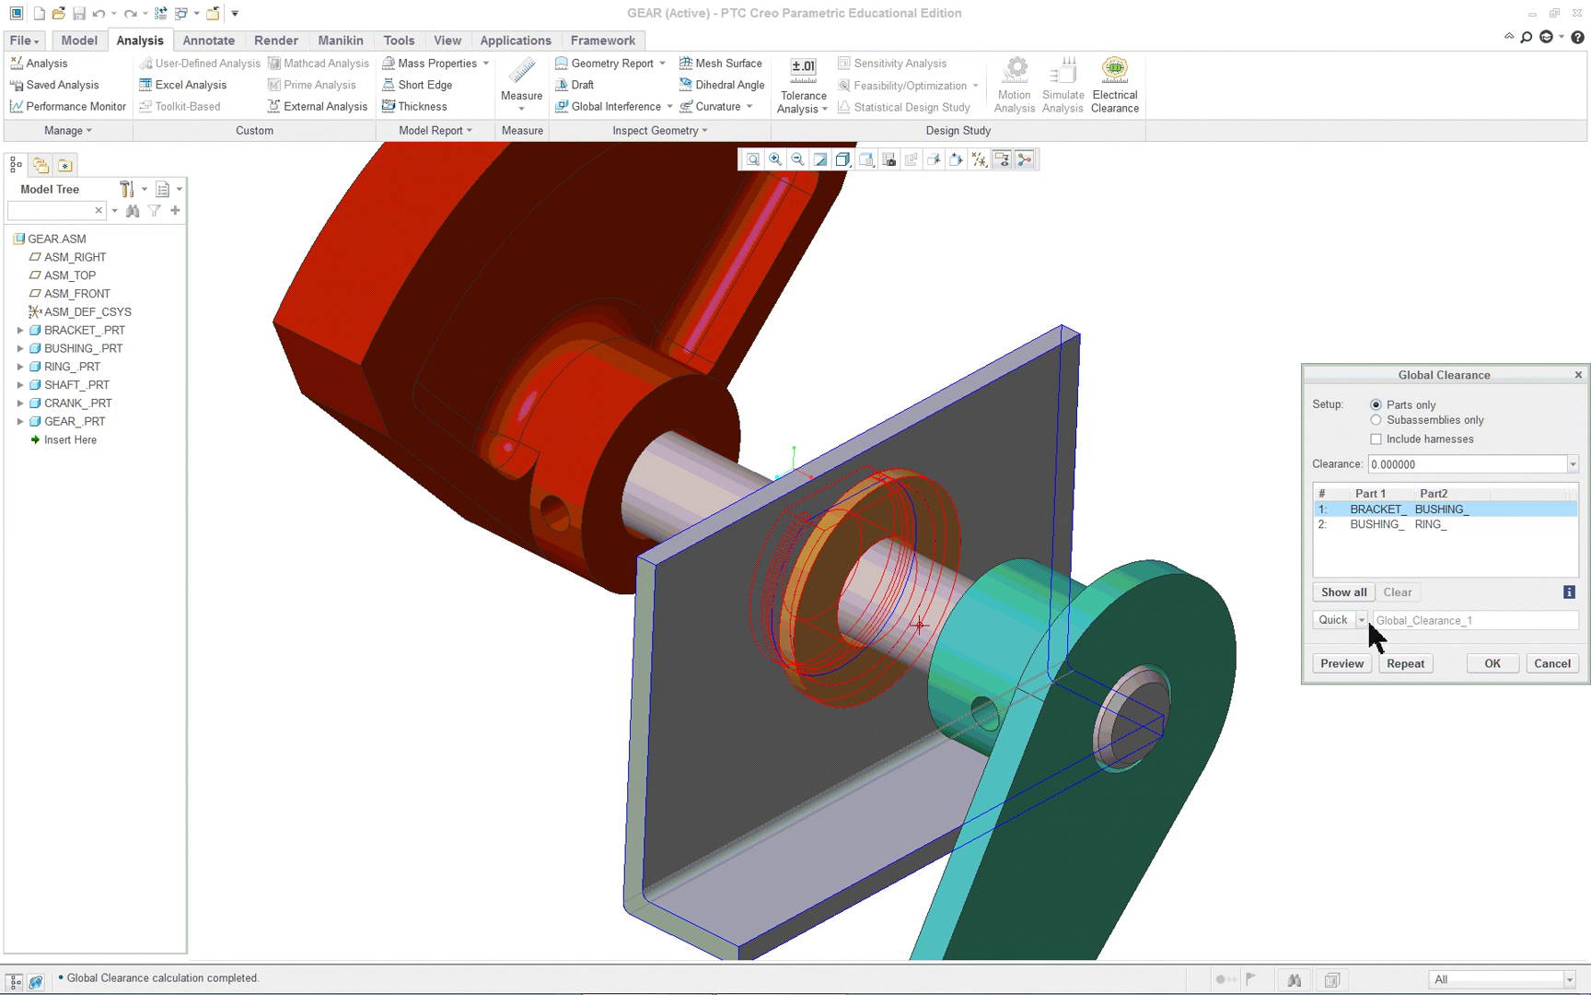
left_click(1491, 662)
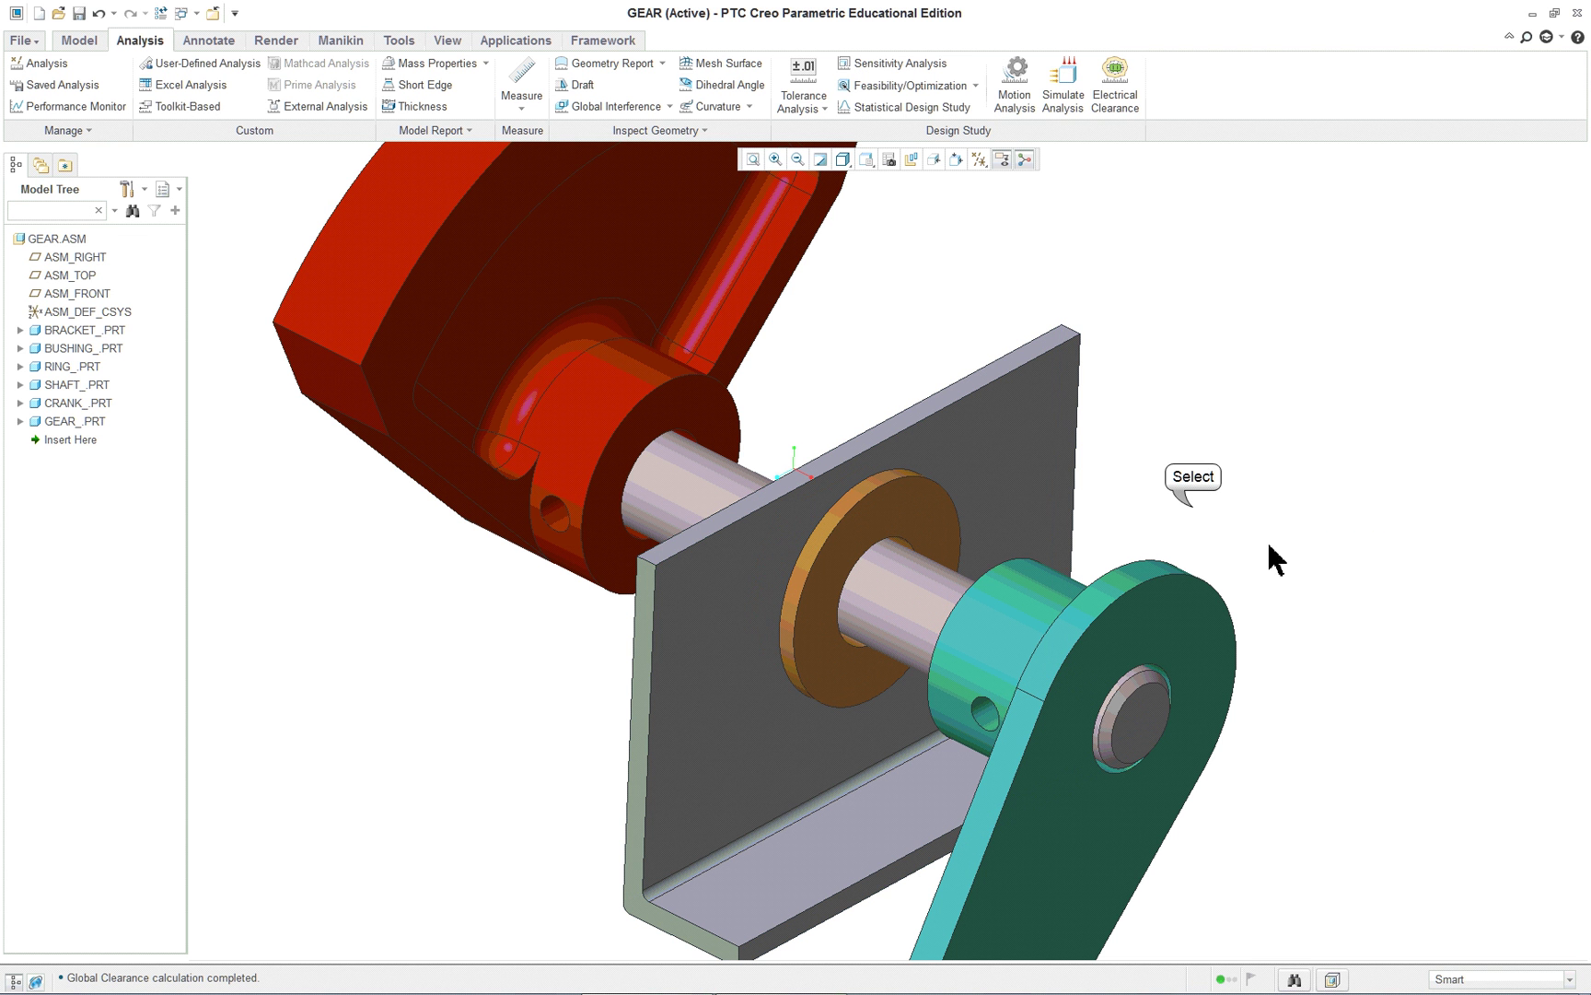
Run an exact Global Interference analysis for parts only, examine the highlighted overlap around the bushing, and close the analysis.
left_click(557, 220)
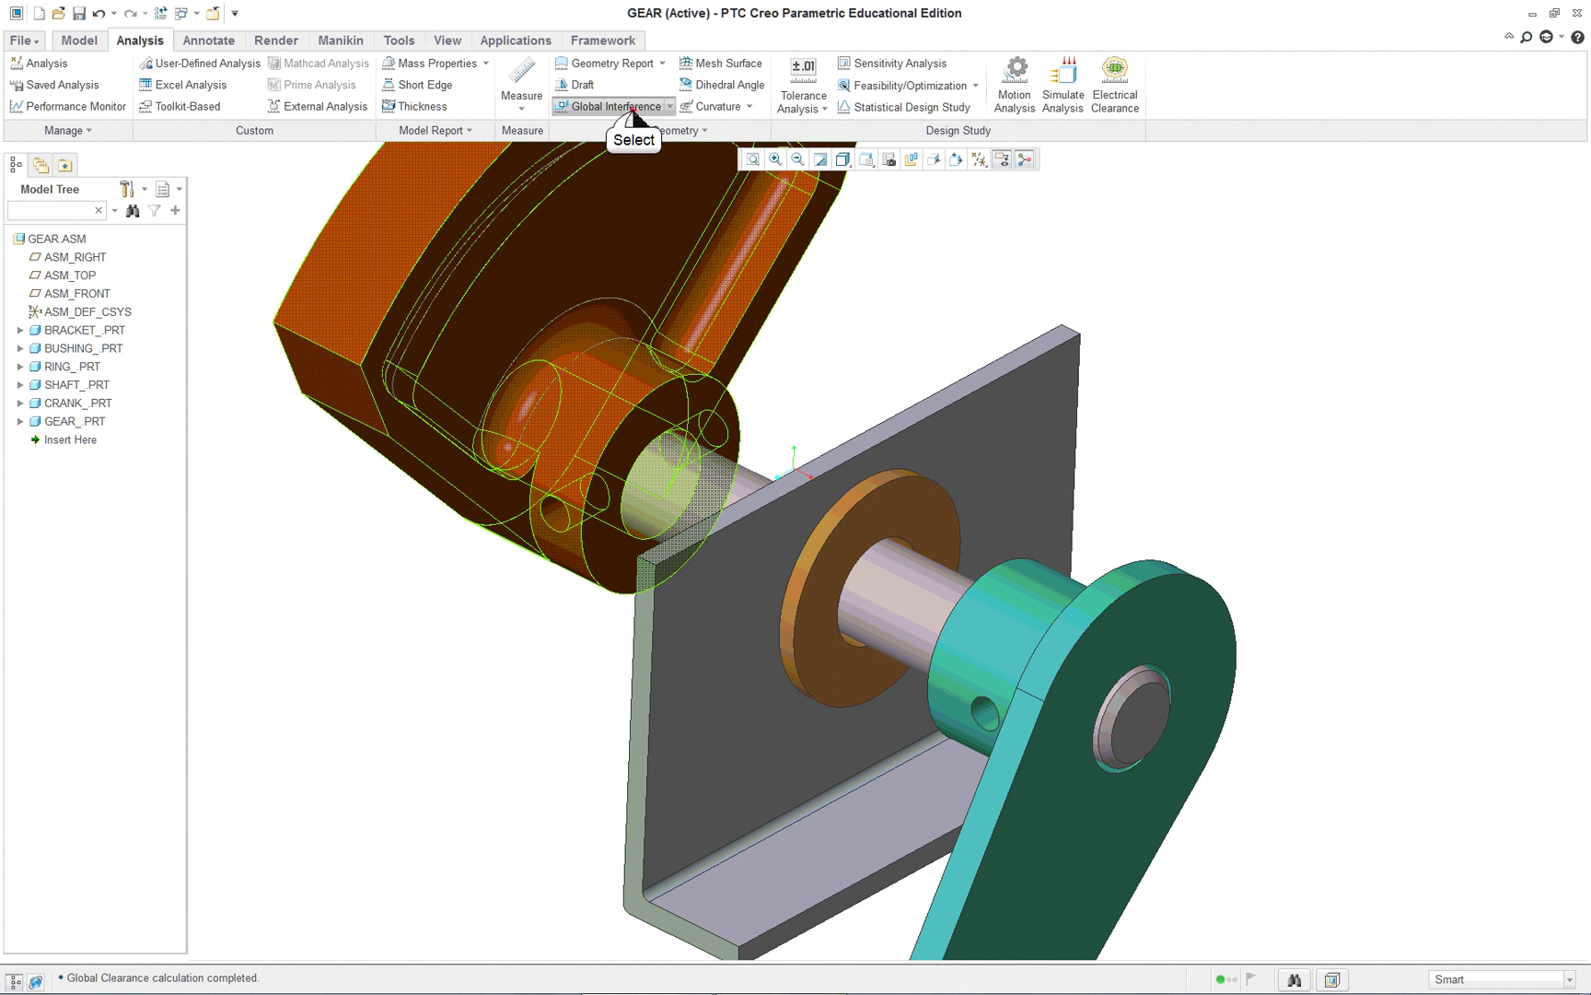
left_click(632, 109)
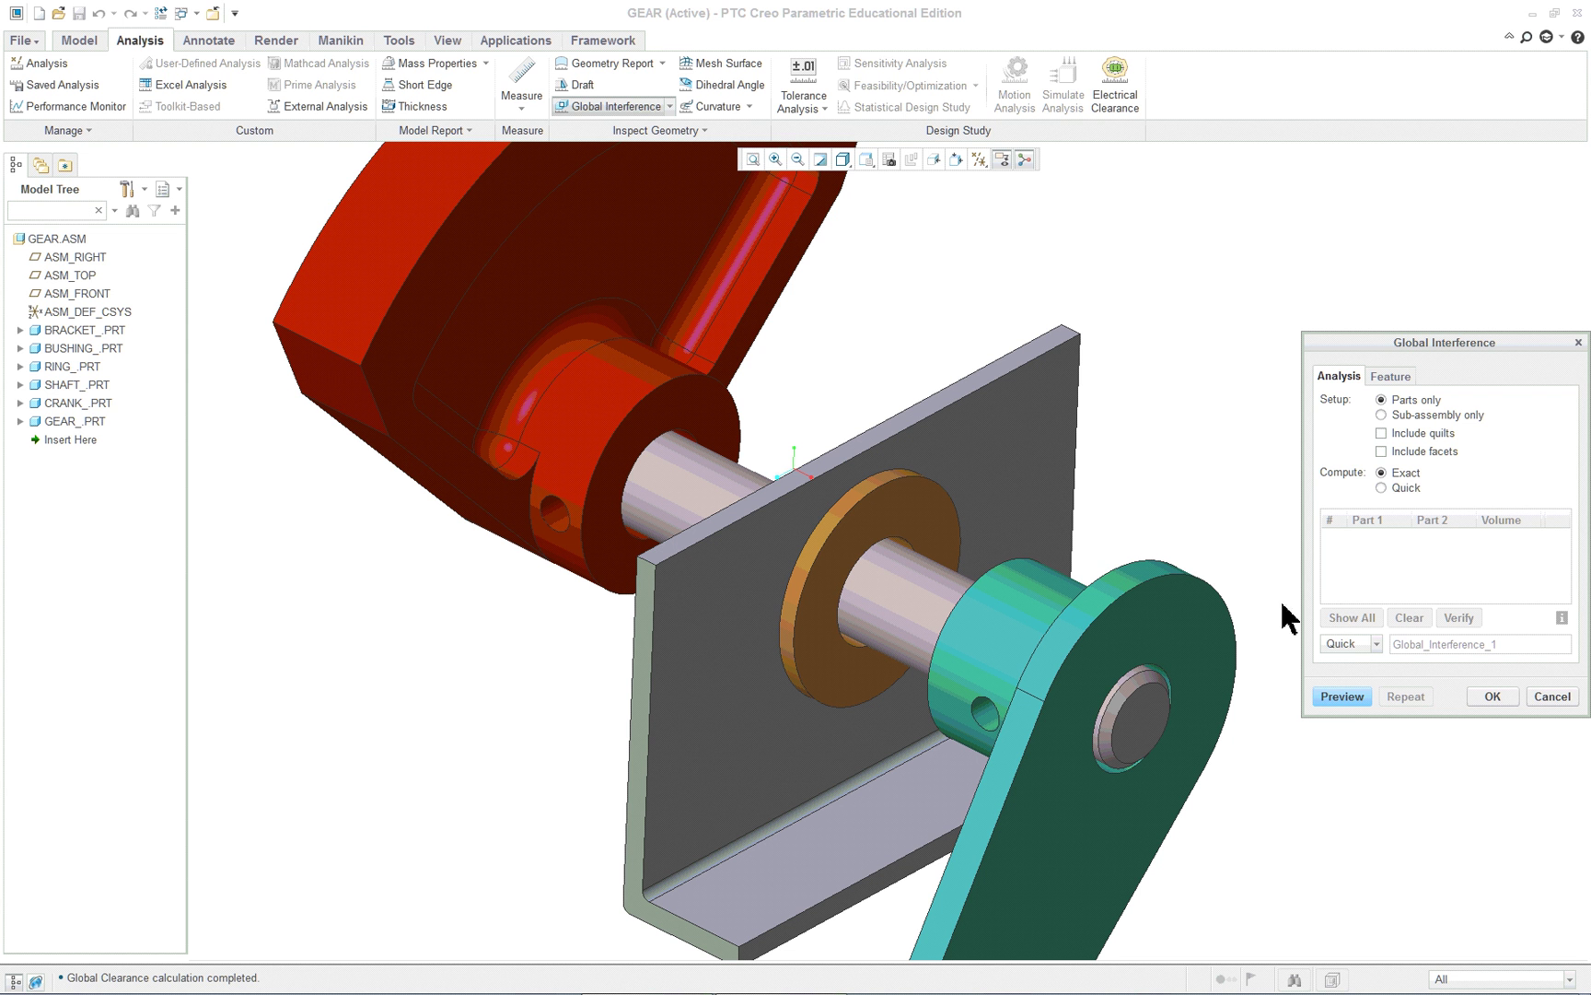
left_click(1333, 696)
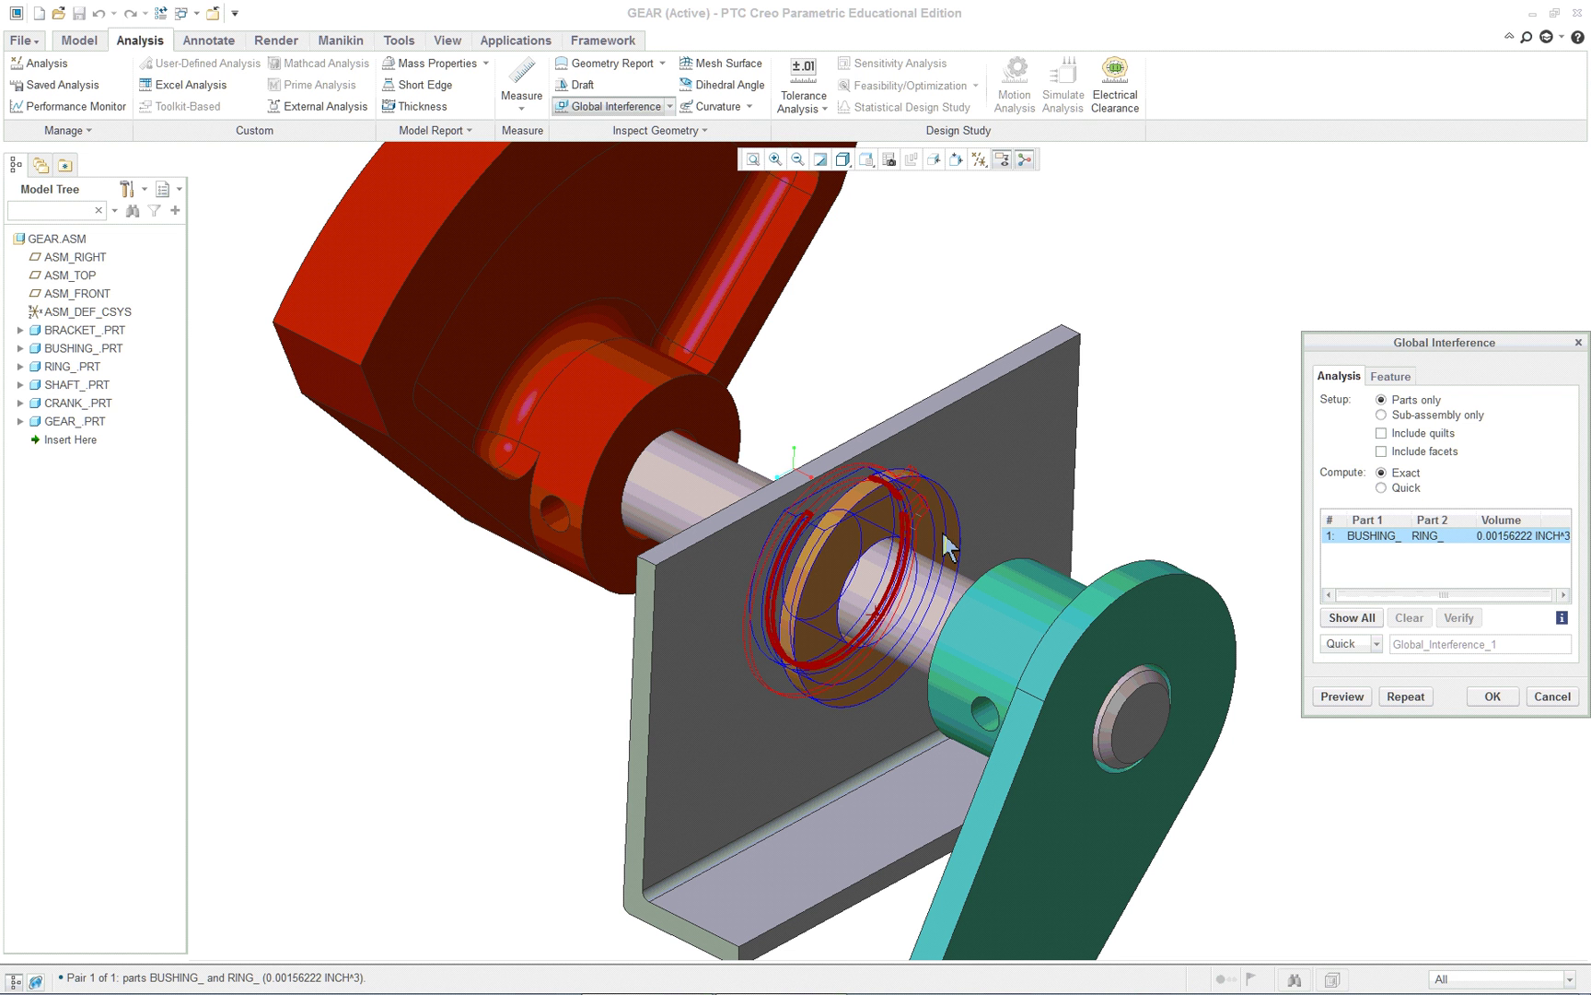
middle_click_drag(880, 557, 865, 598)
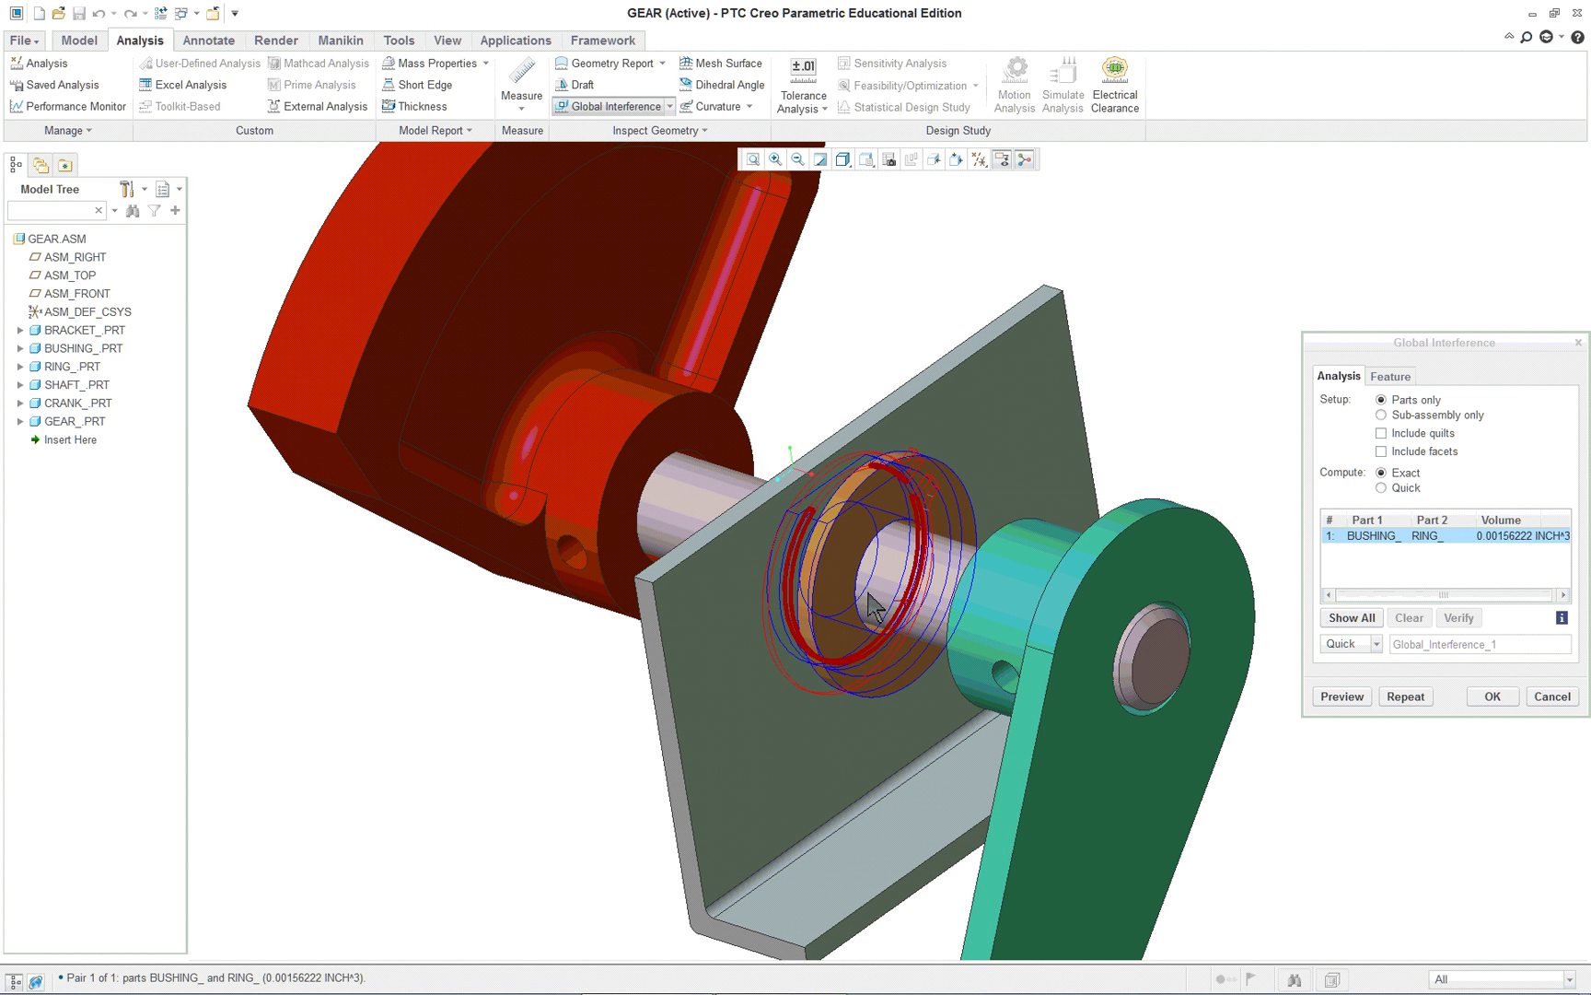
left_click(1492, 696)
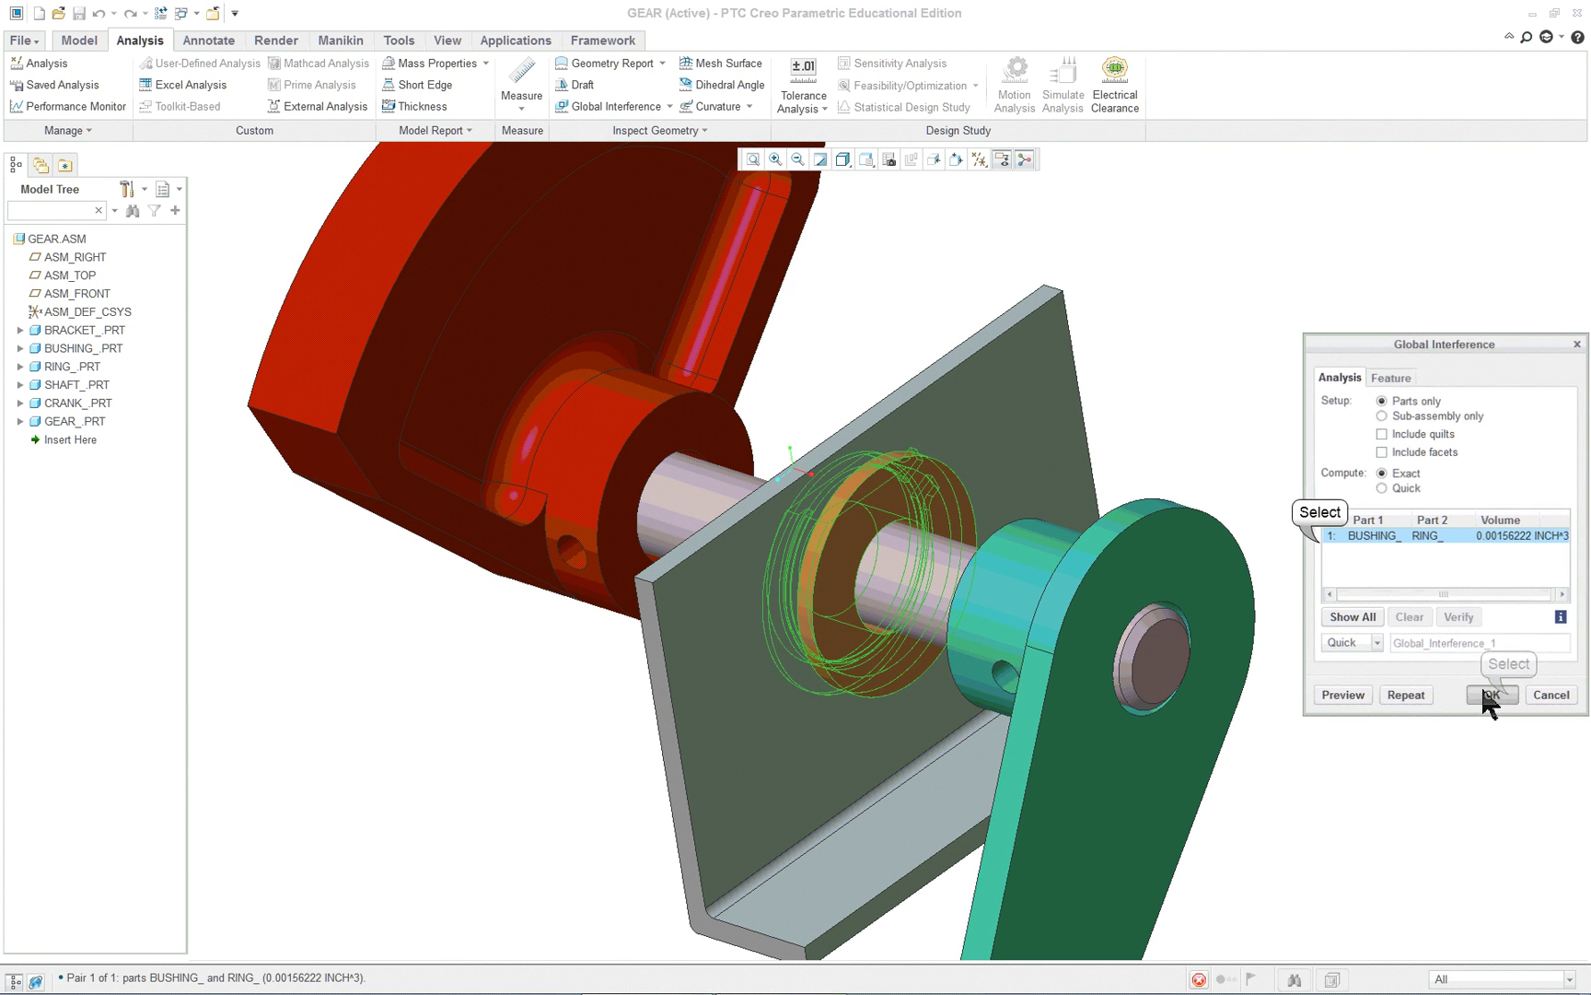
scroll(752, 559, "down", 4)
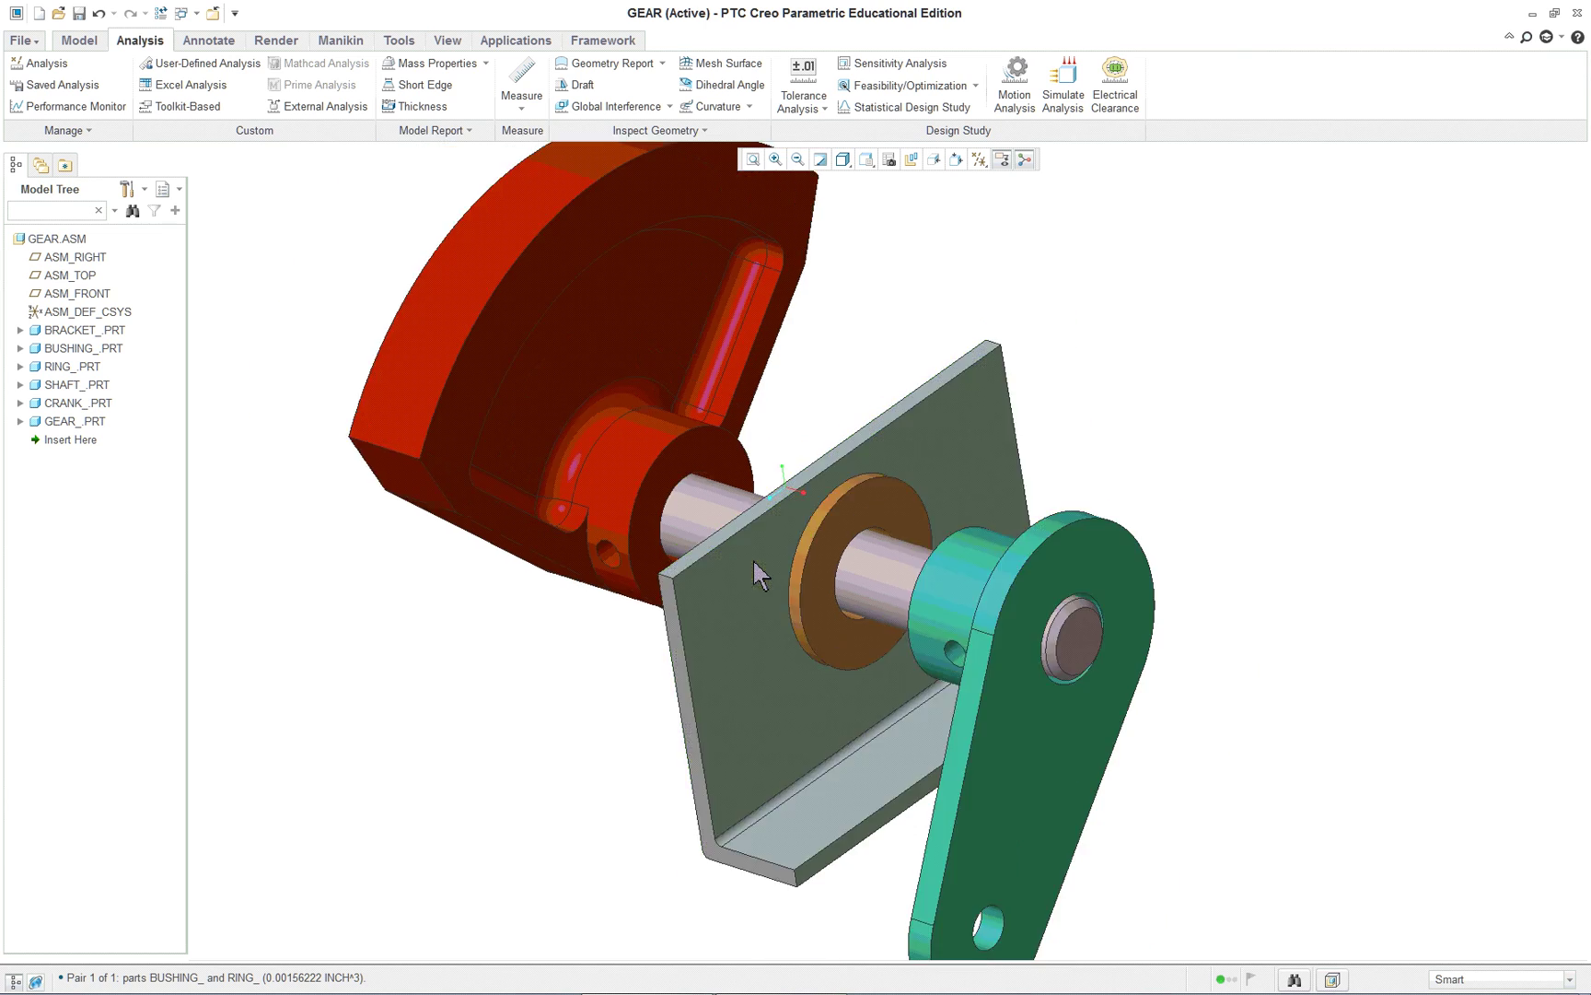
scroll(852, 589, "up", 7)
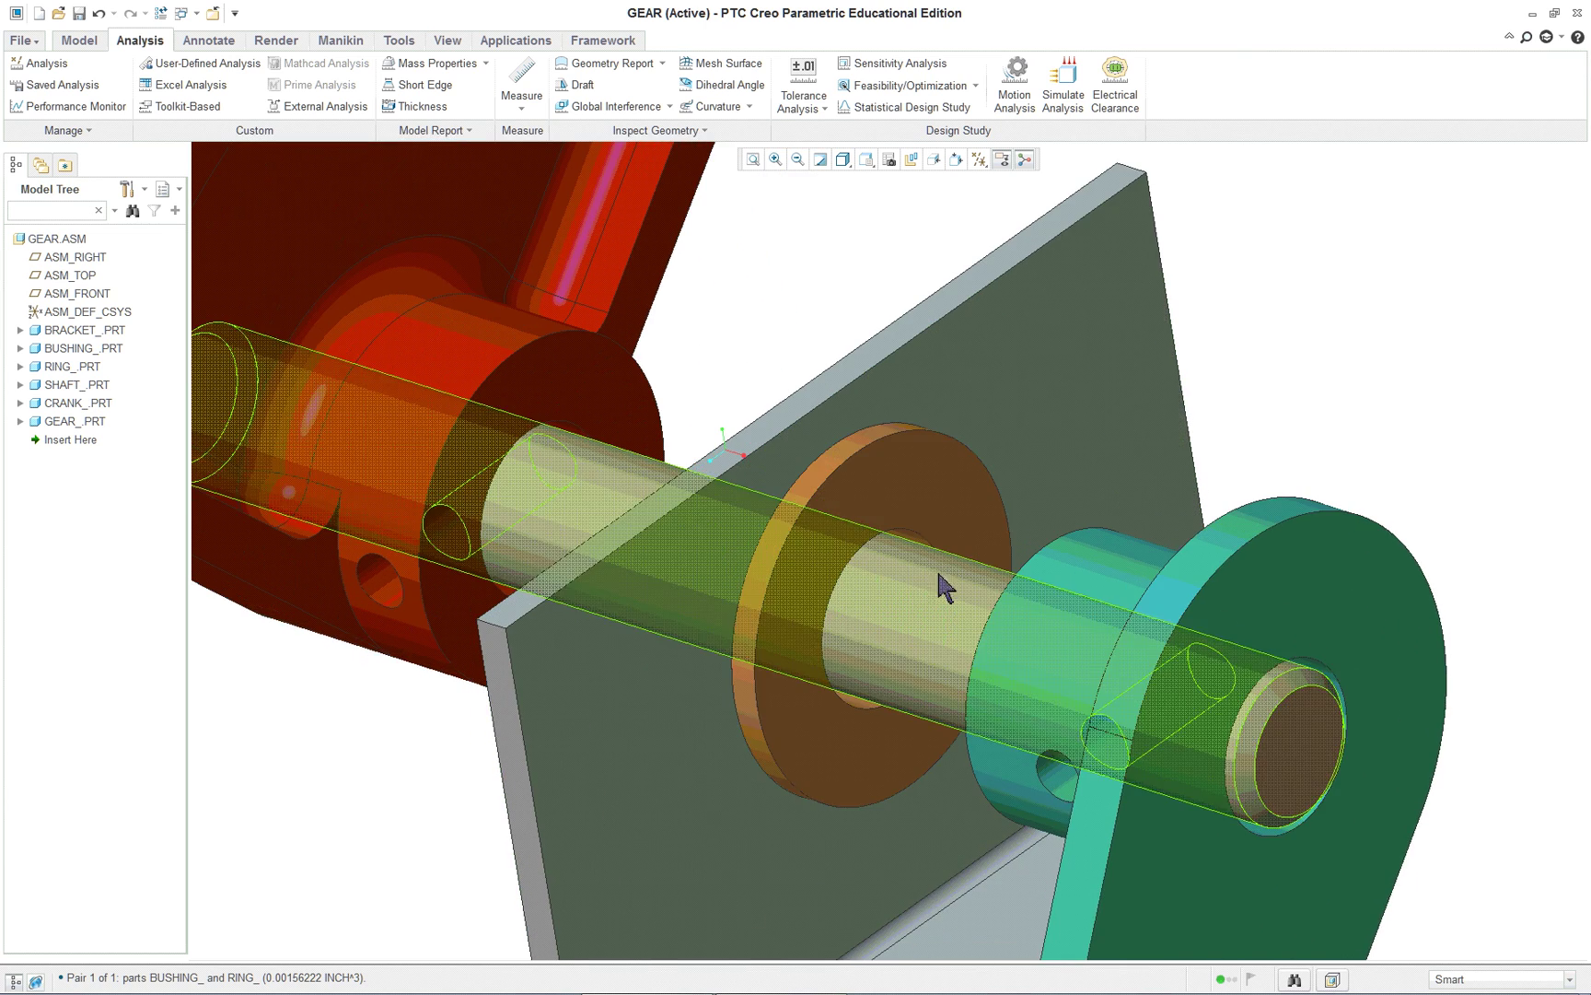
Examine the fit around the shaft, bushing and crank, and measure the shaft's diameter on its cylindrical surface.
scroll(935, 571, "up", 5)
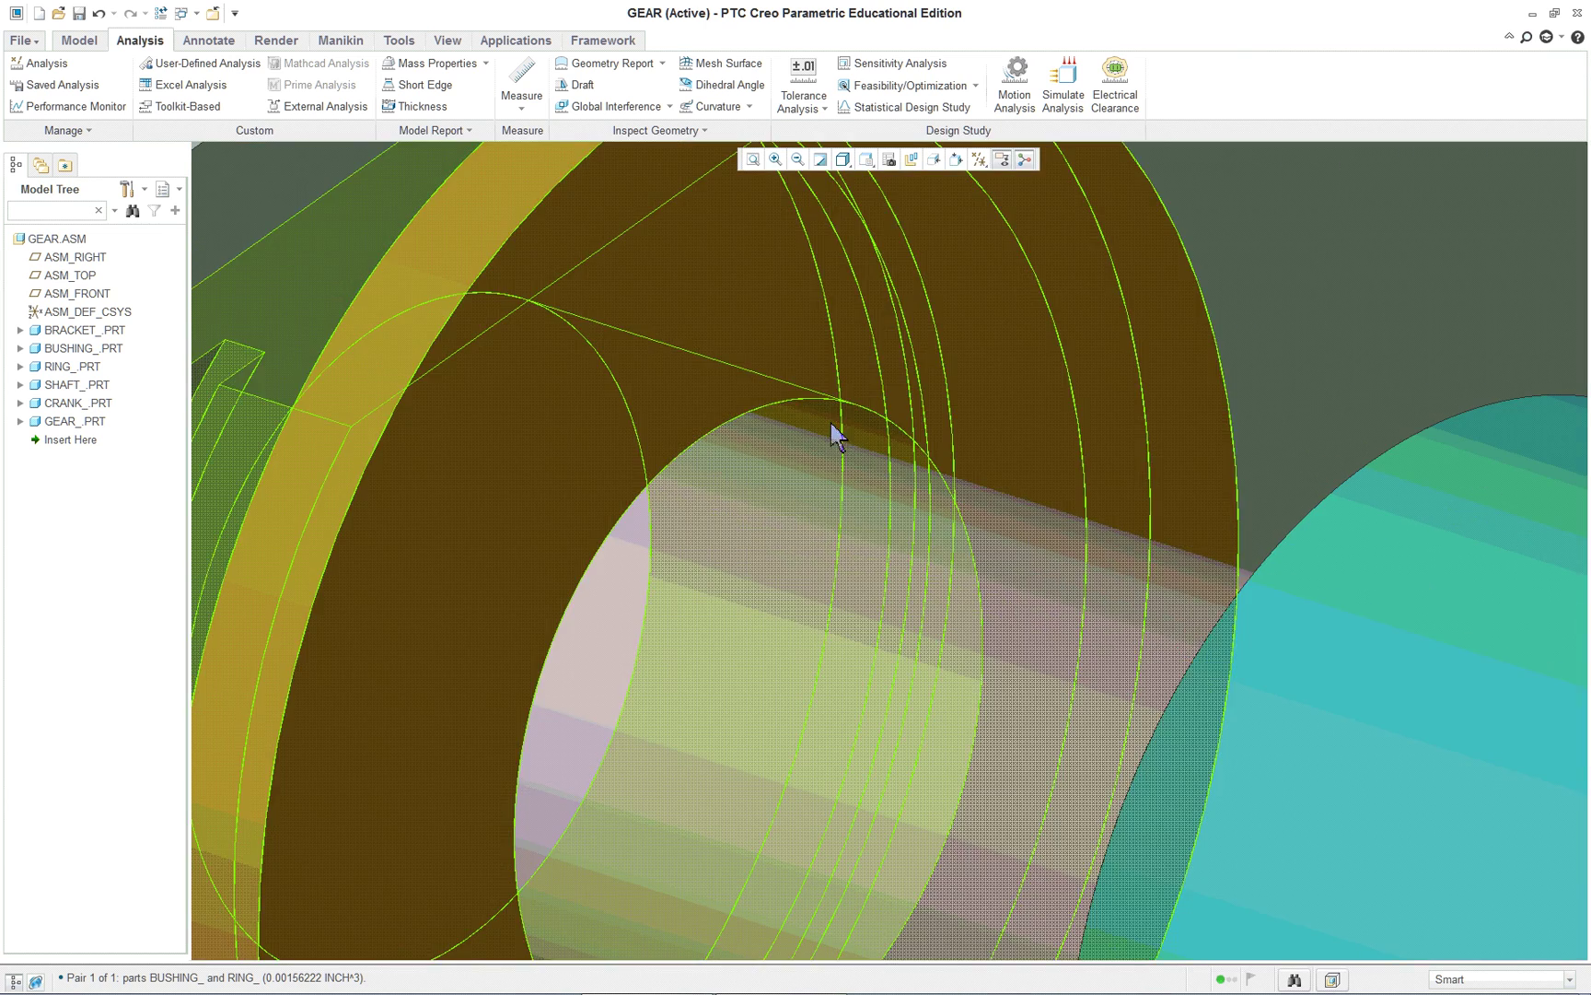
scroll(834, 431, "down", 8)
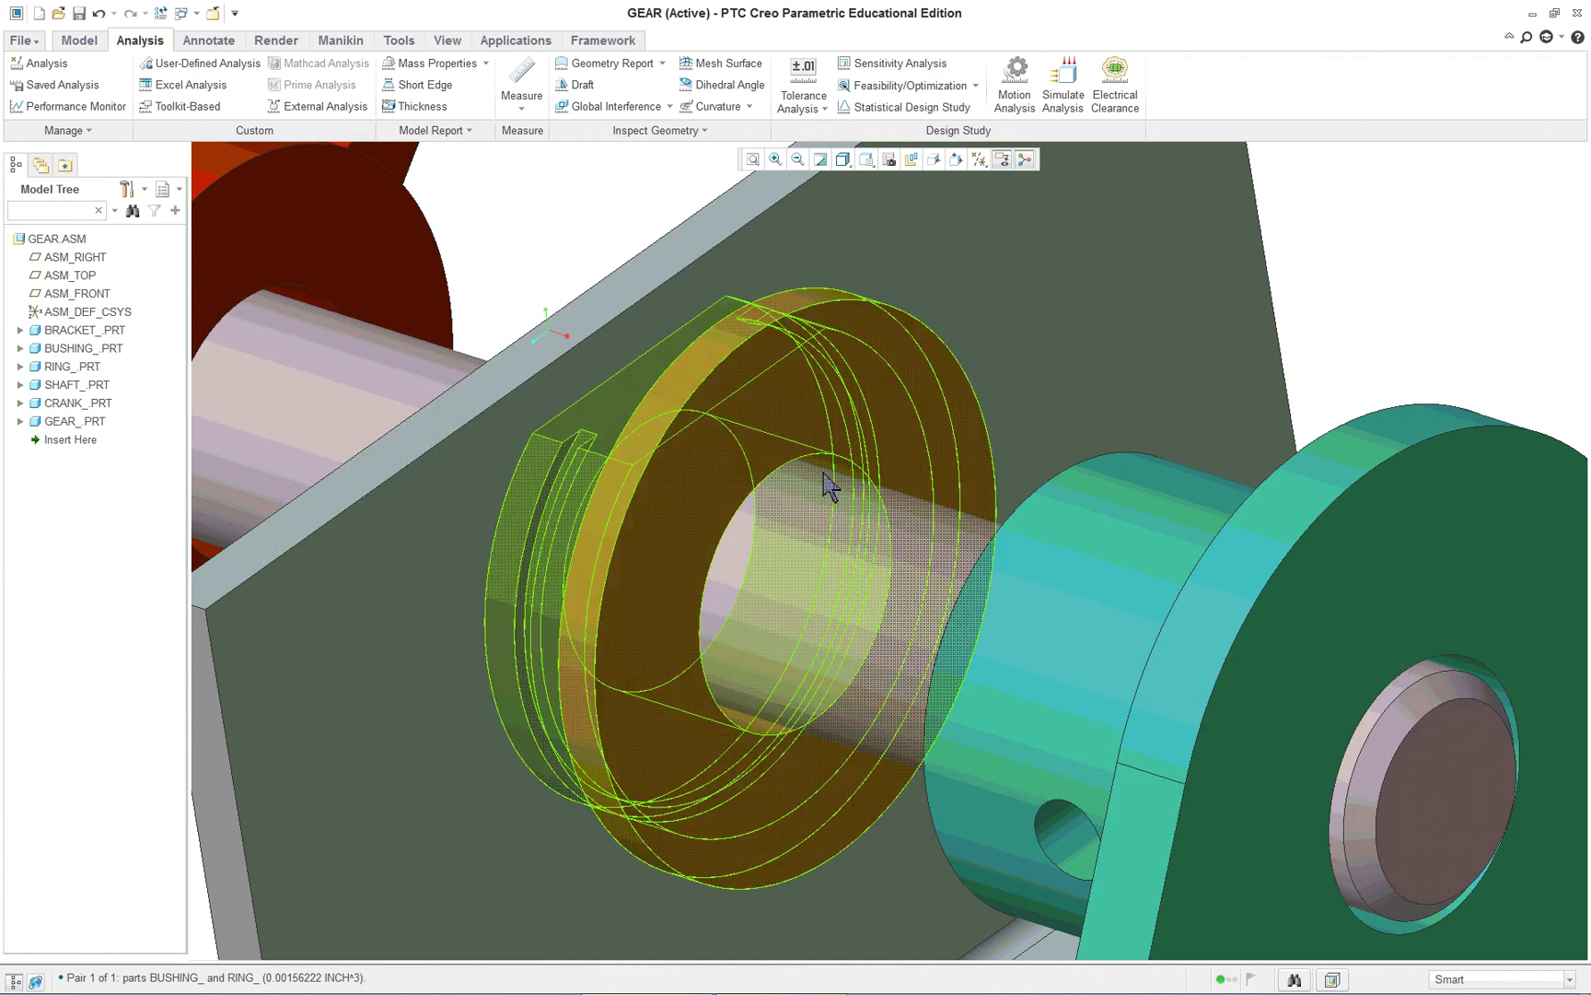
scroll(1133, 682, "up", 8)
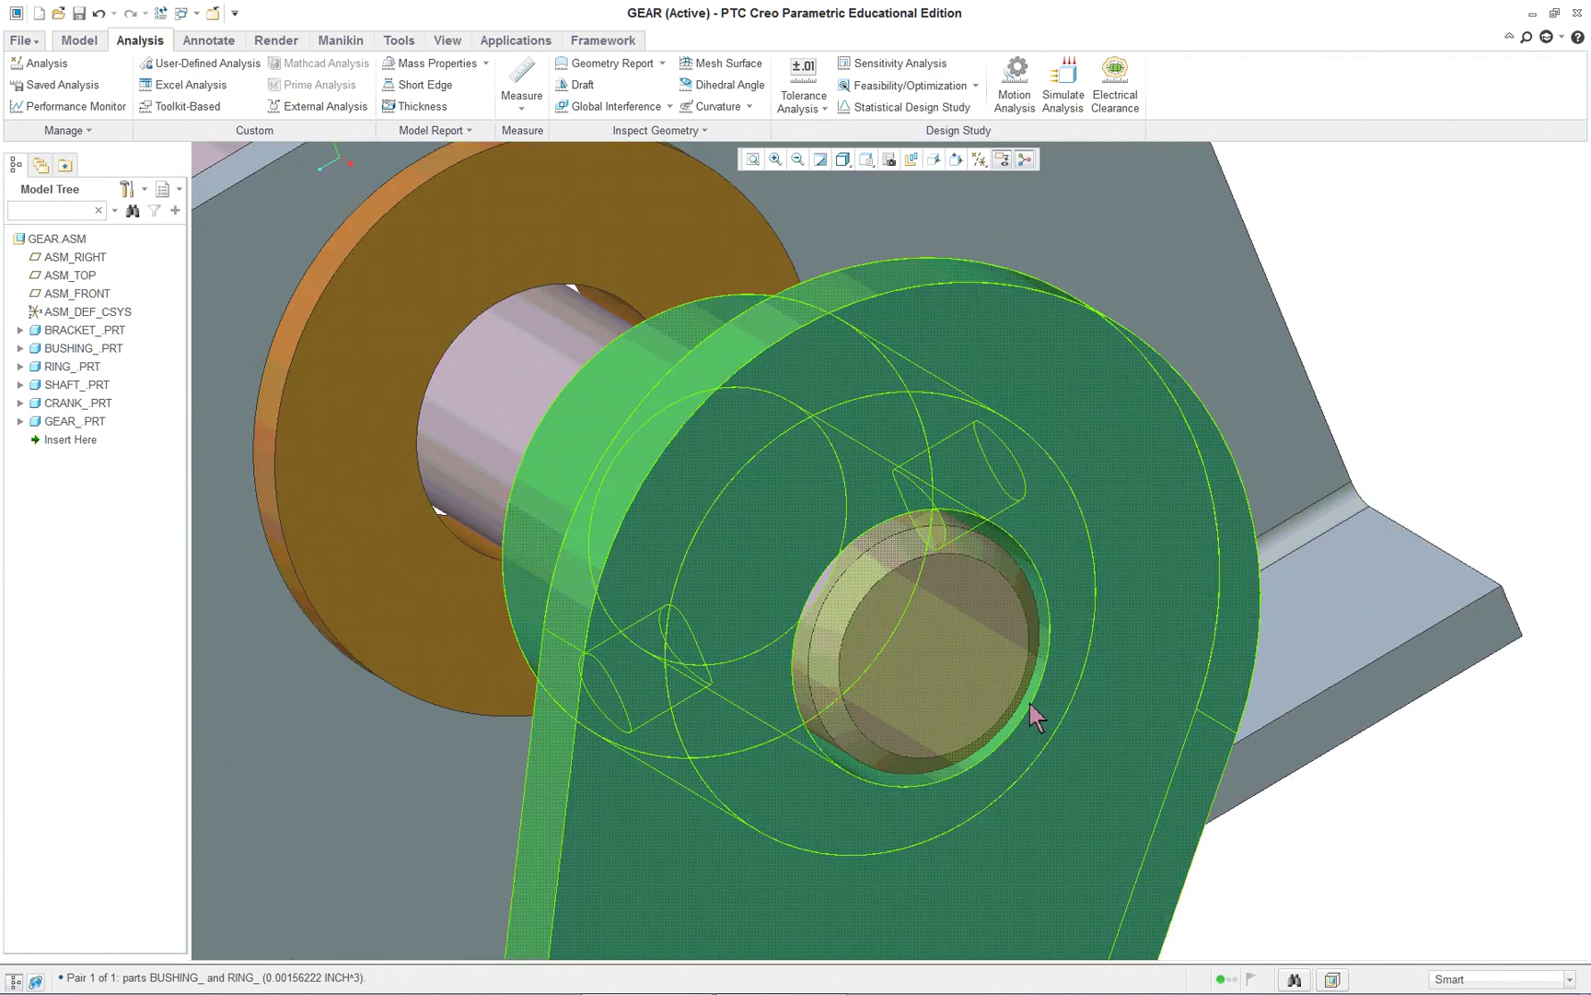
scroll(911, 647, "down", 8)
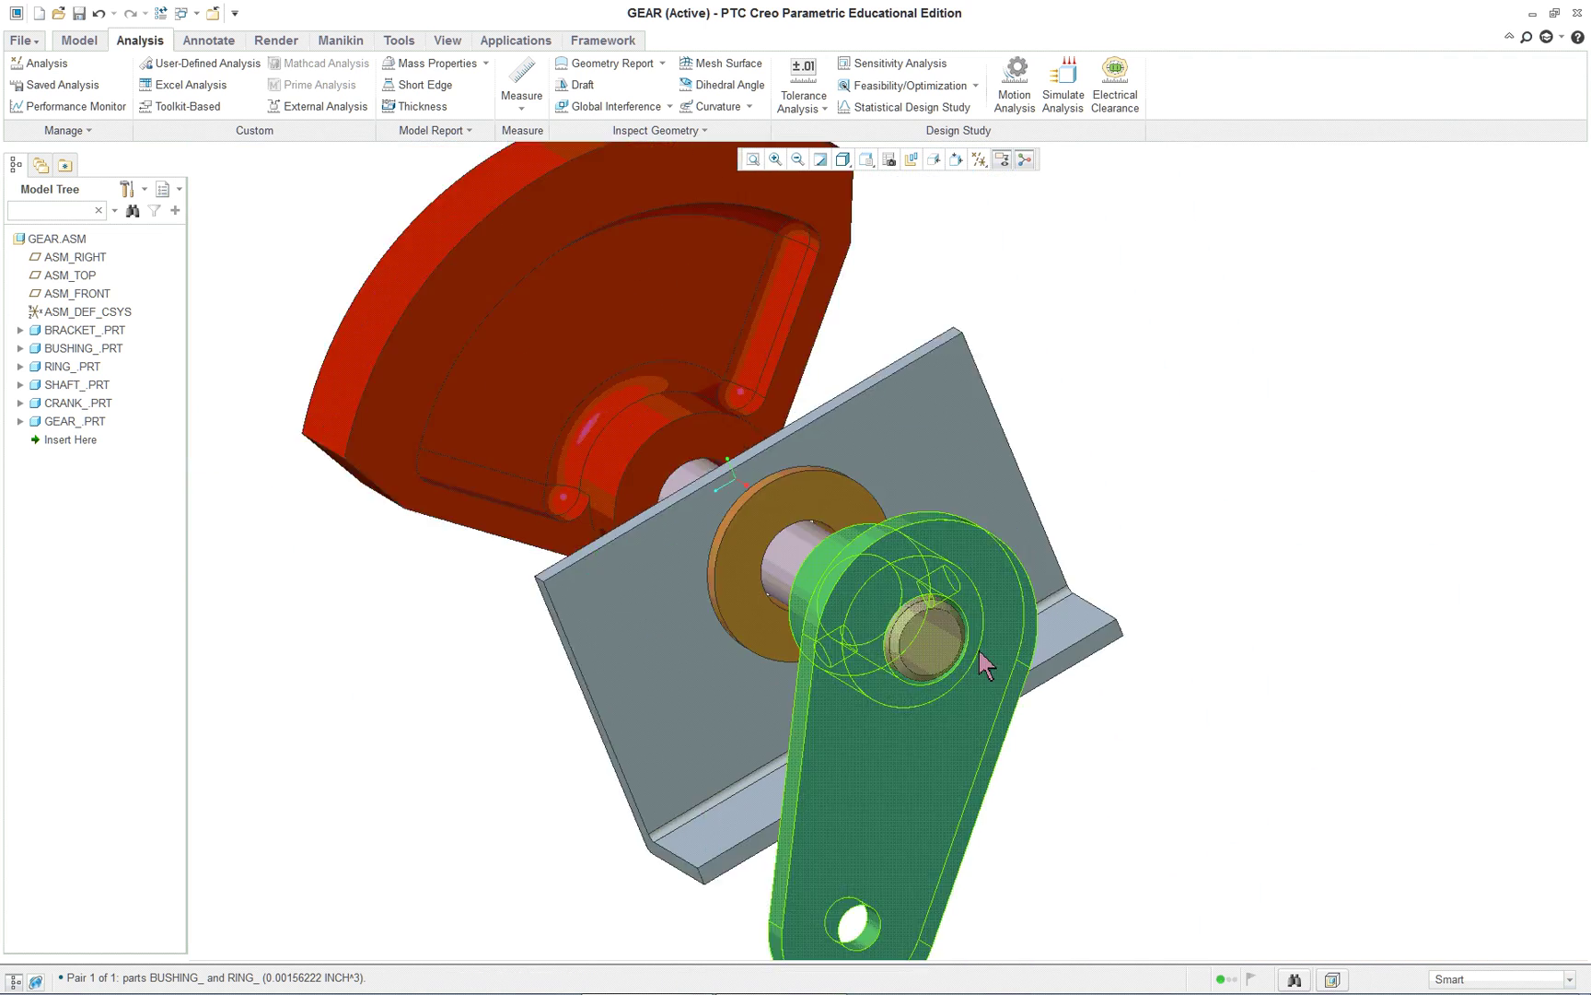
middle_click_drag(1035, 670, 1073, 682)
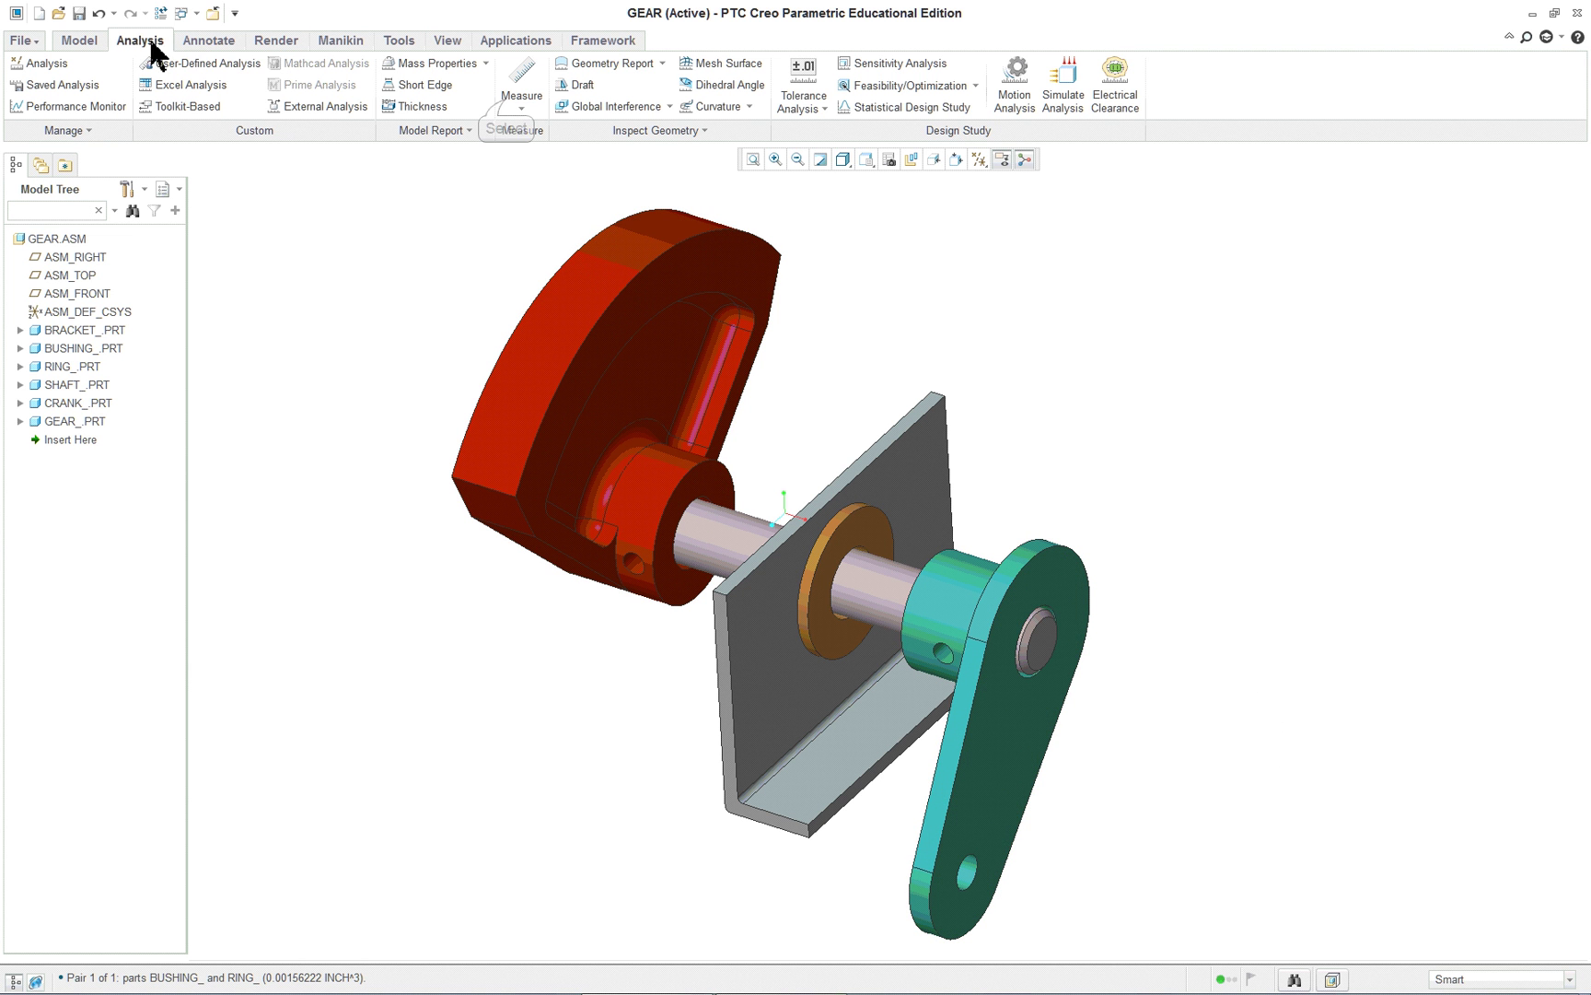
left_click(508, 105)
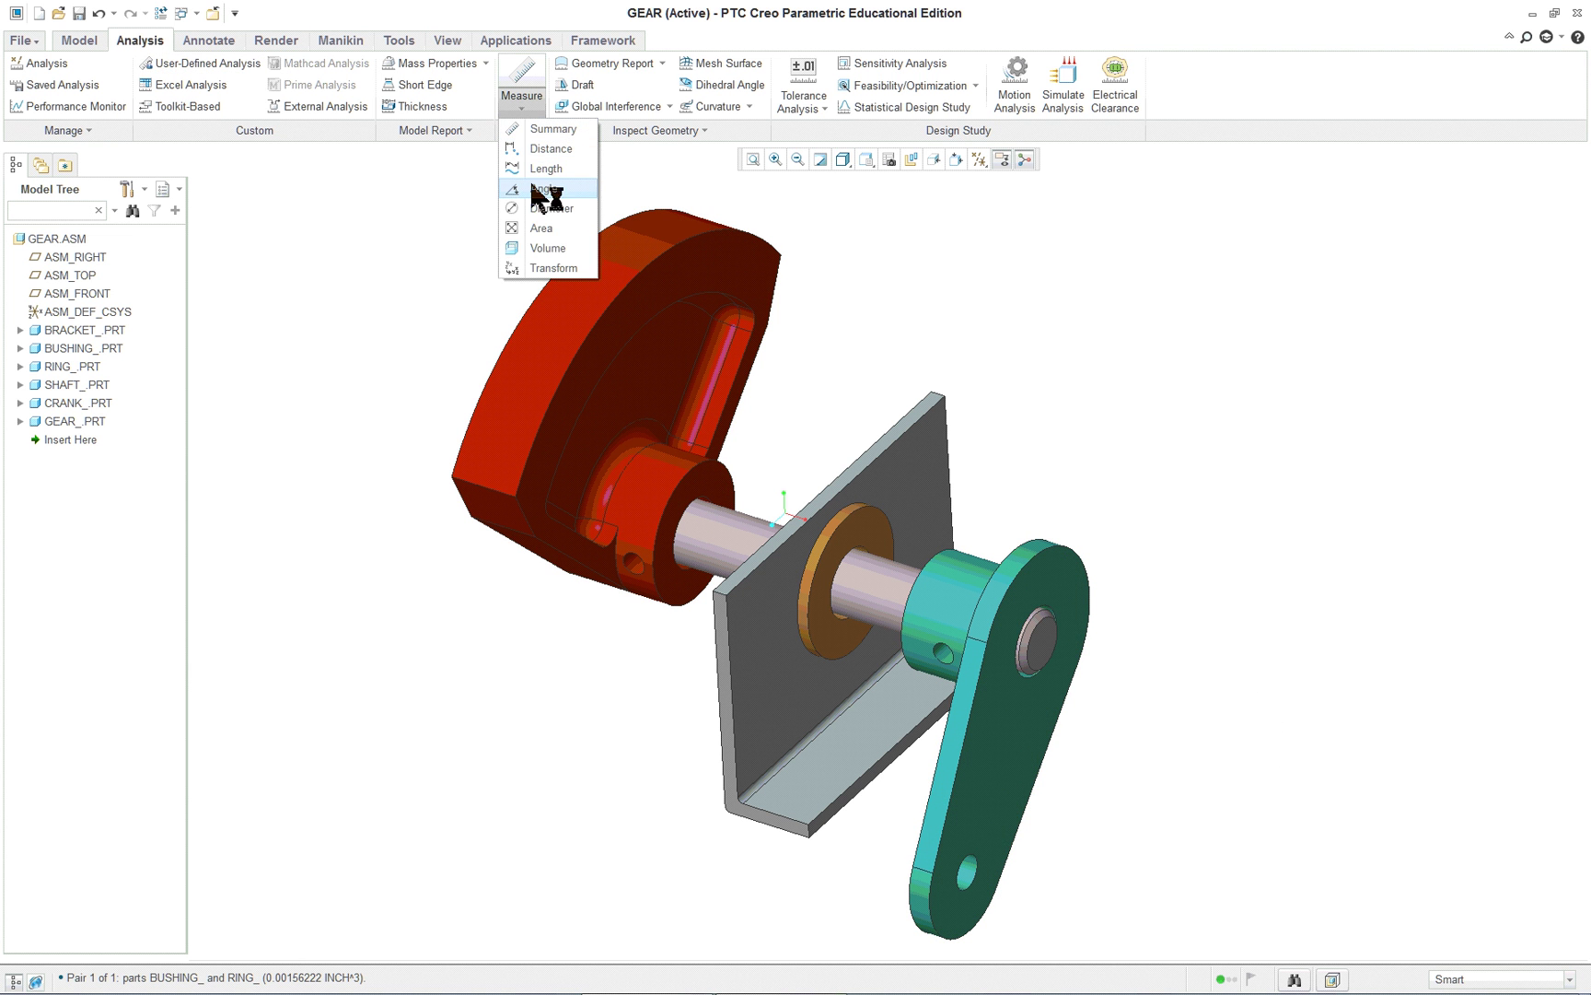
left_click(548, 209)
scroll(1021, 575, "up", 5)
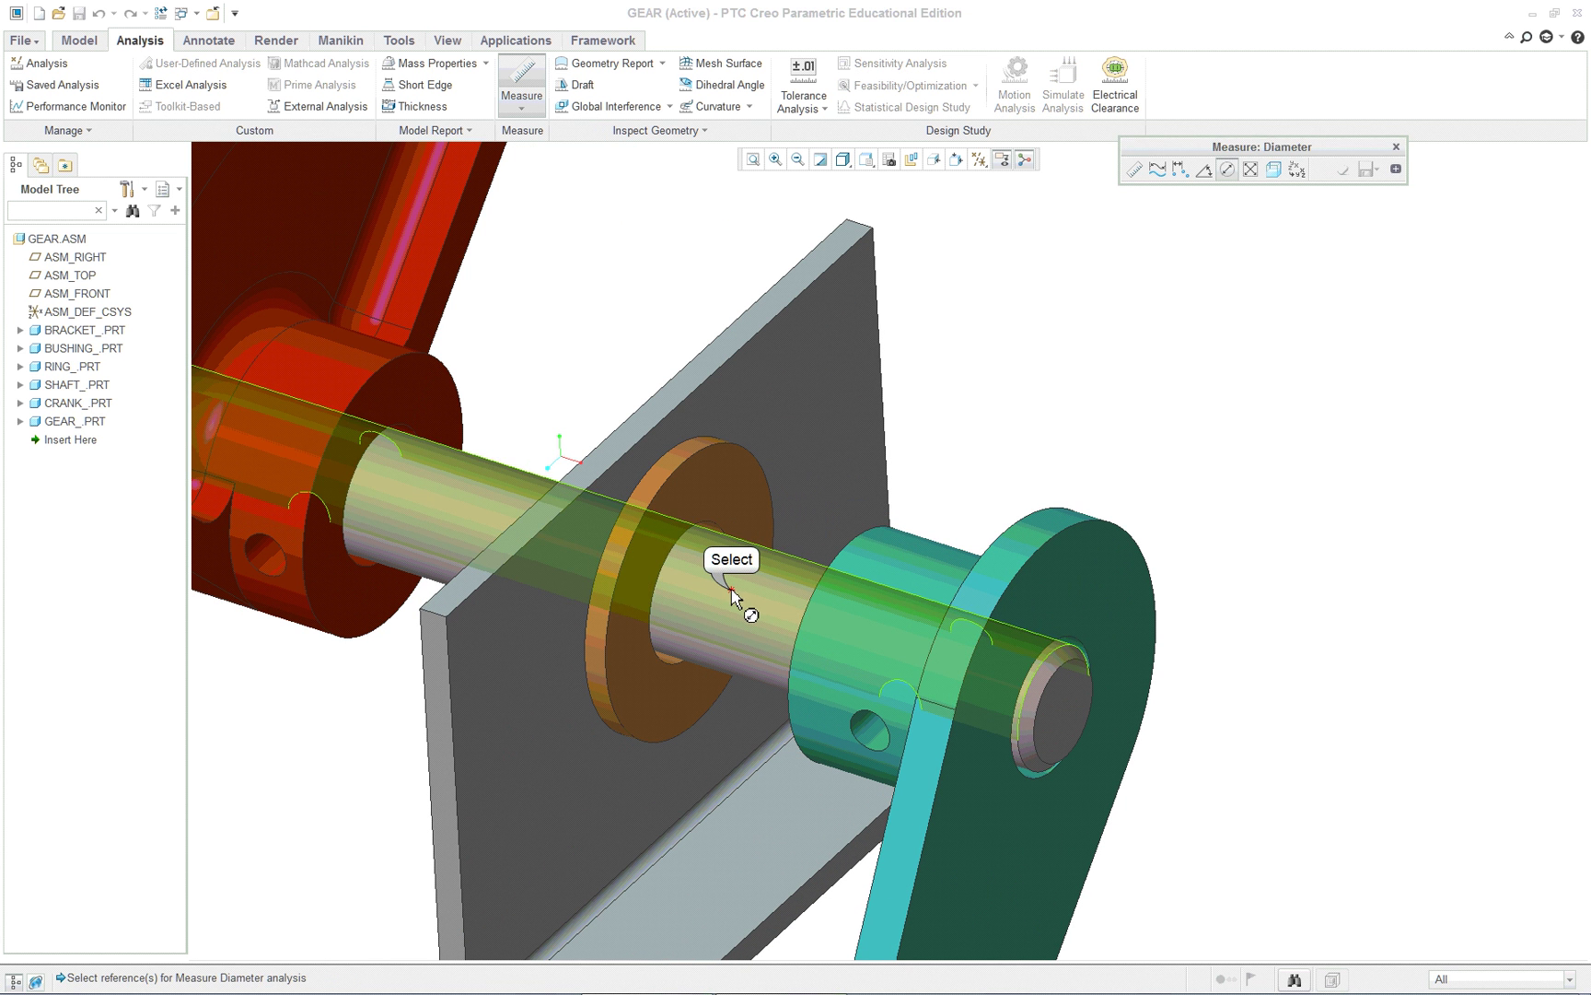
left_click(731, 589)
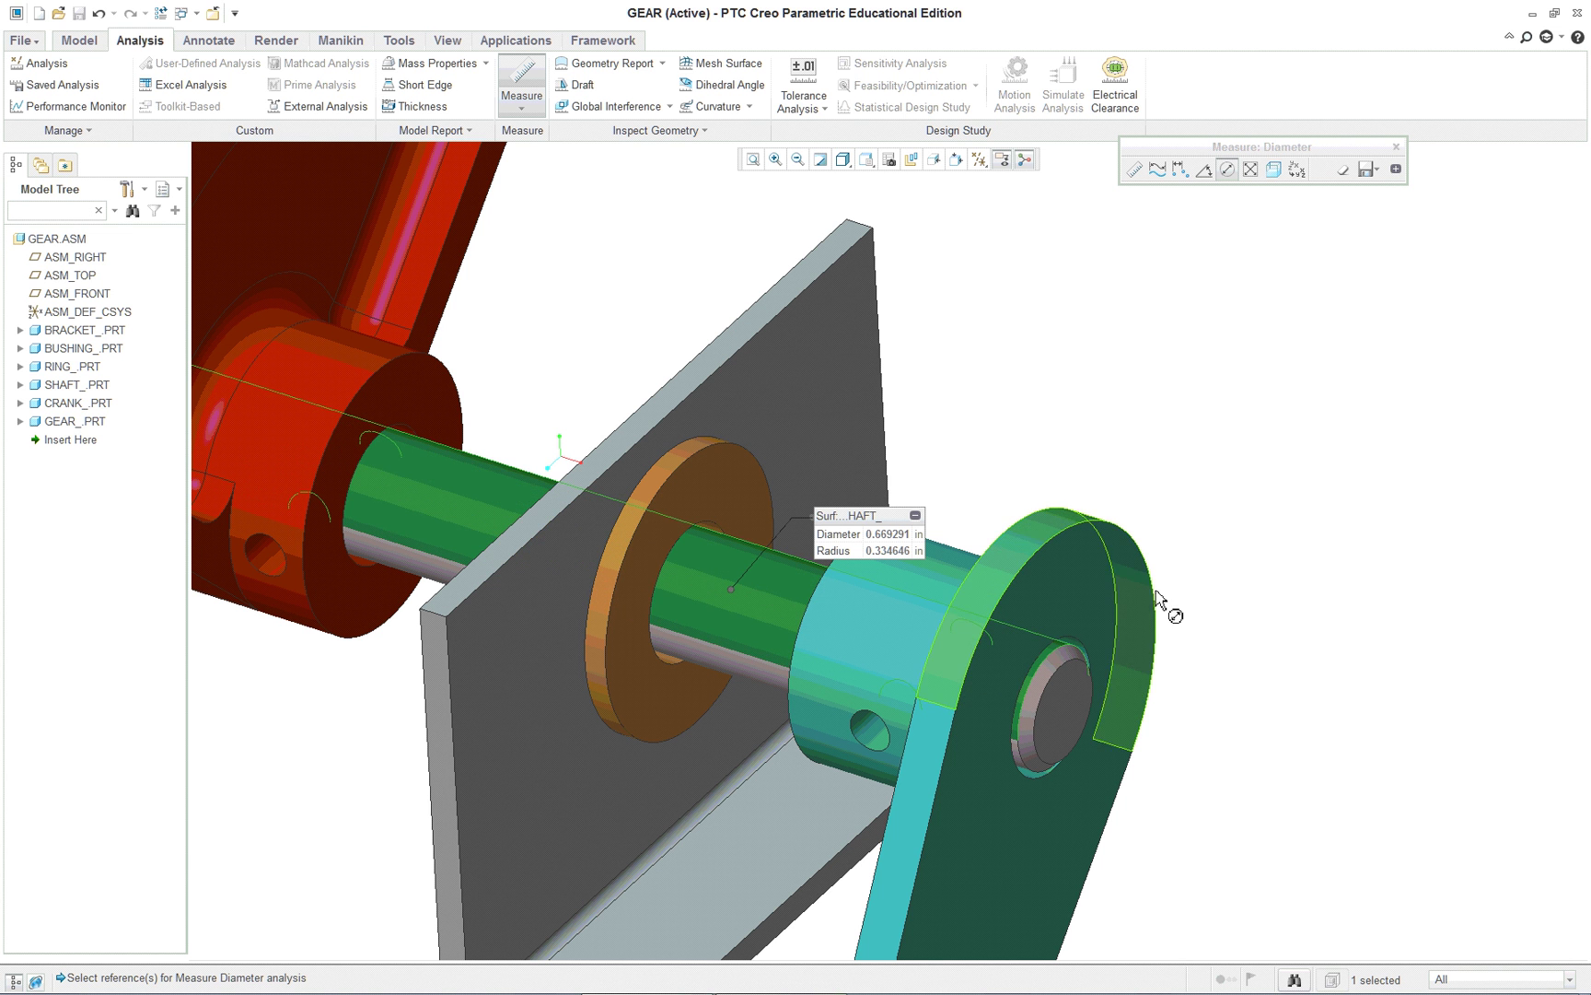
middle_click(1254, 547)
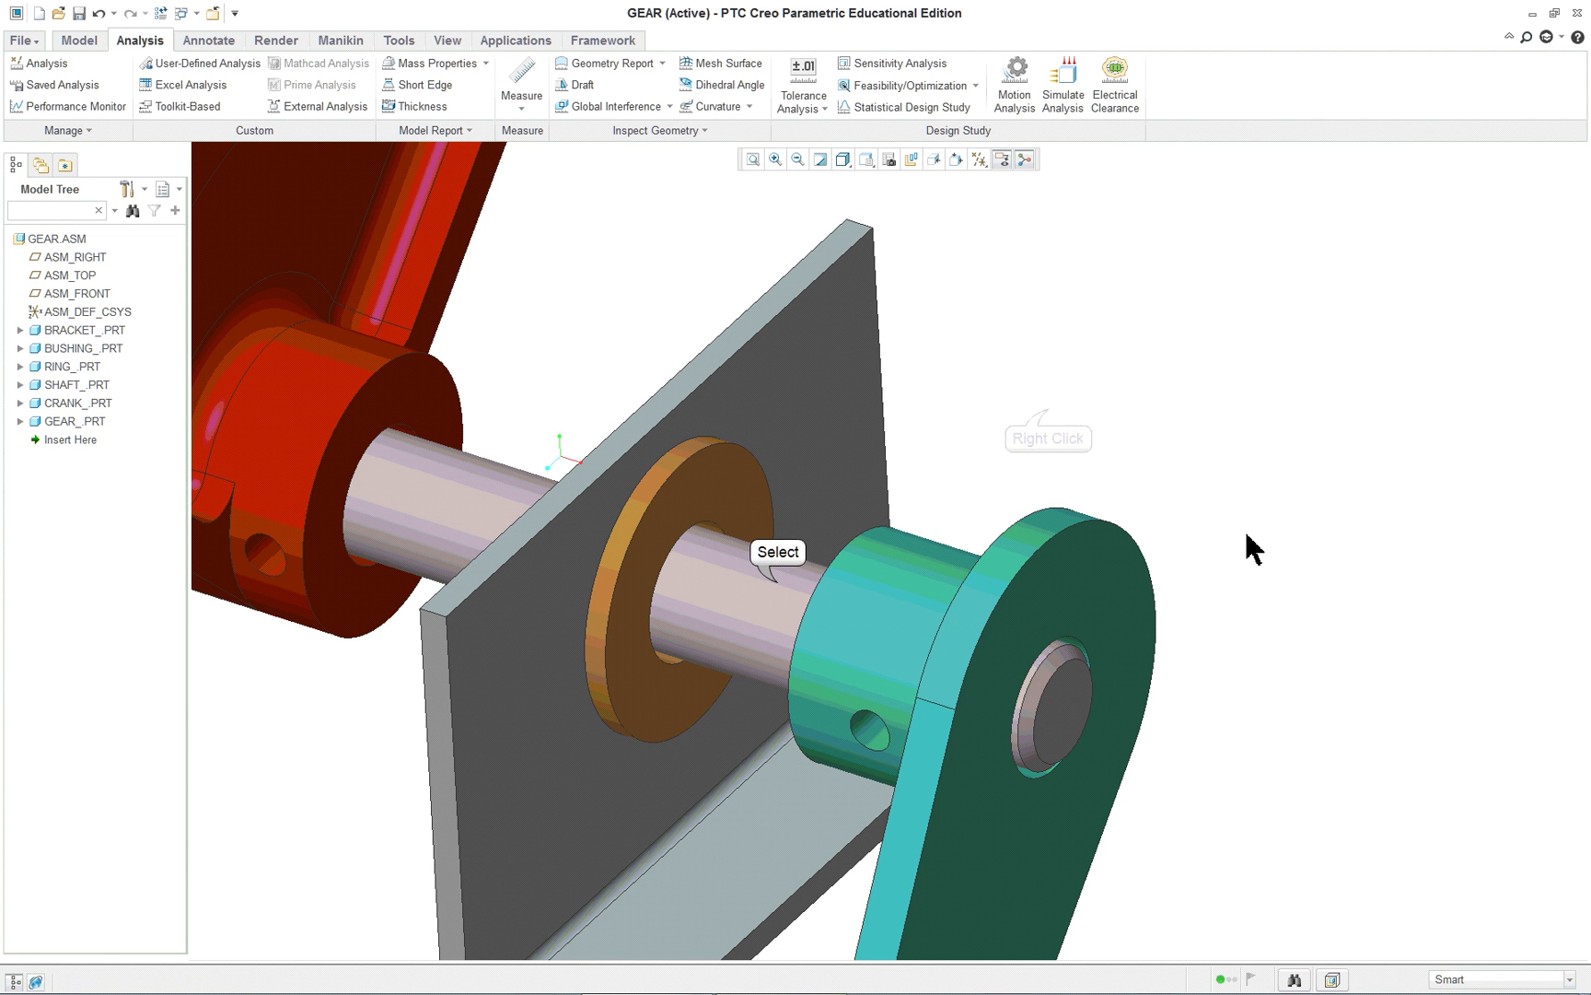
Open the shaft part from the assembly in its own window.
left_click(778, 590)
right_click(1049, 415)
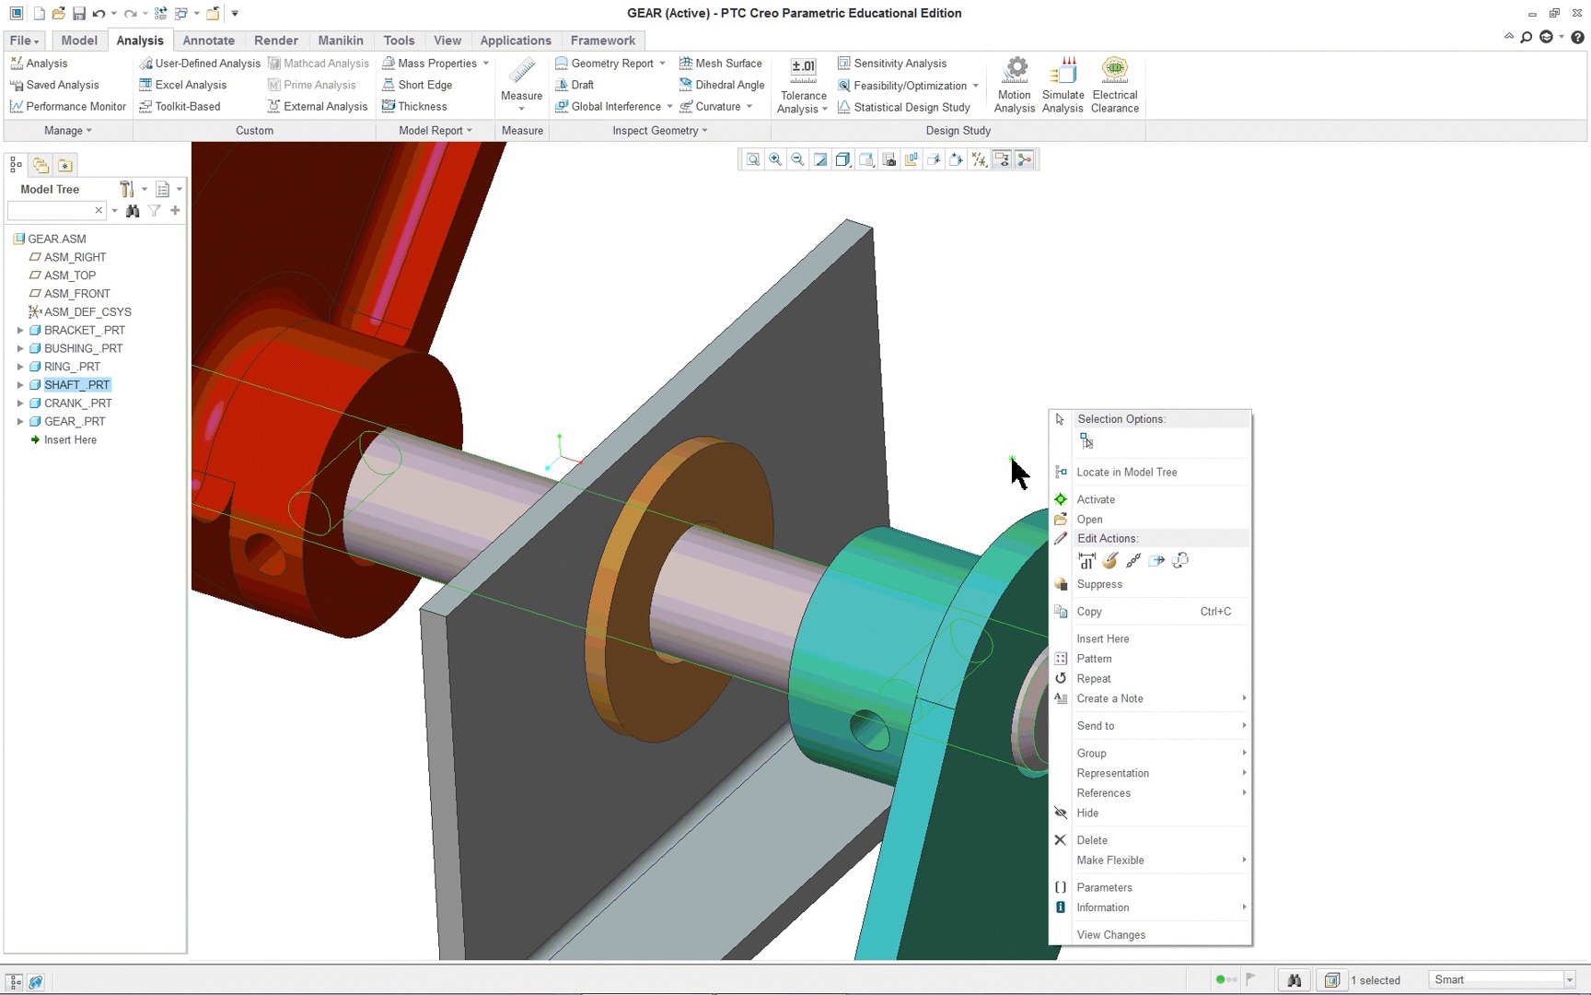
left_click(1092, 519)
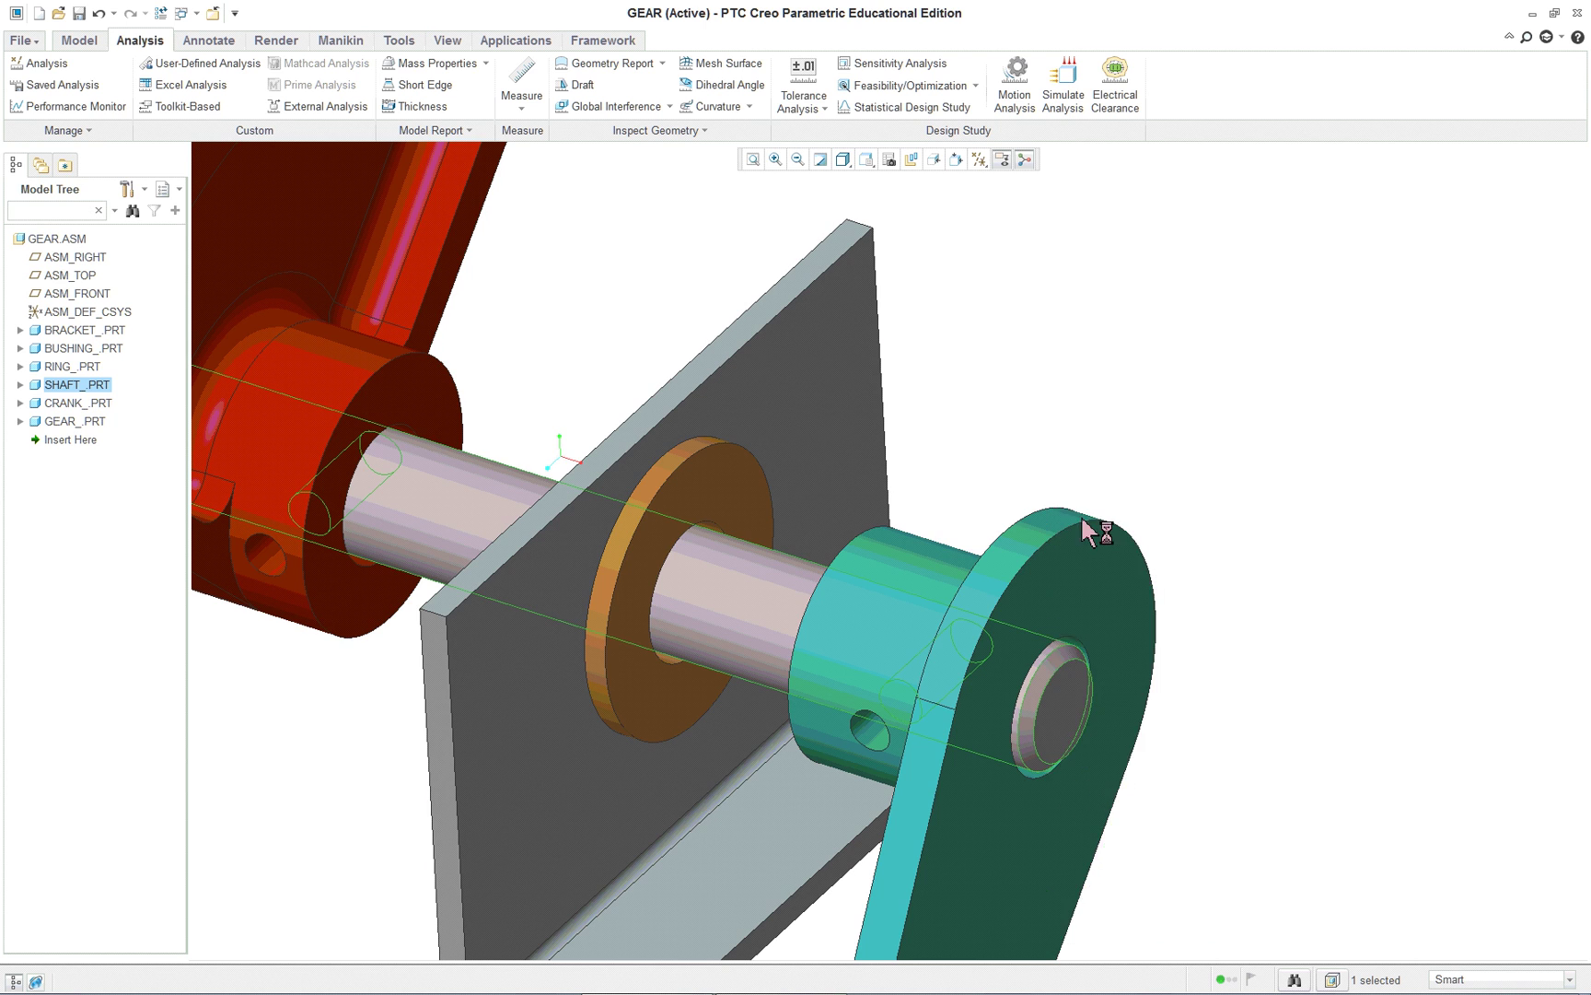
right_click(316, 306)
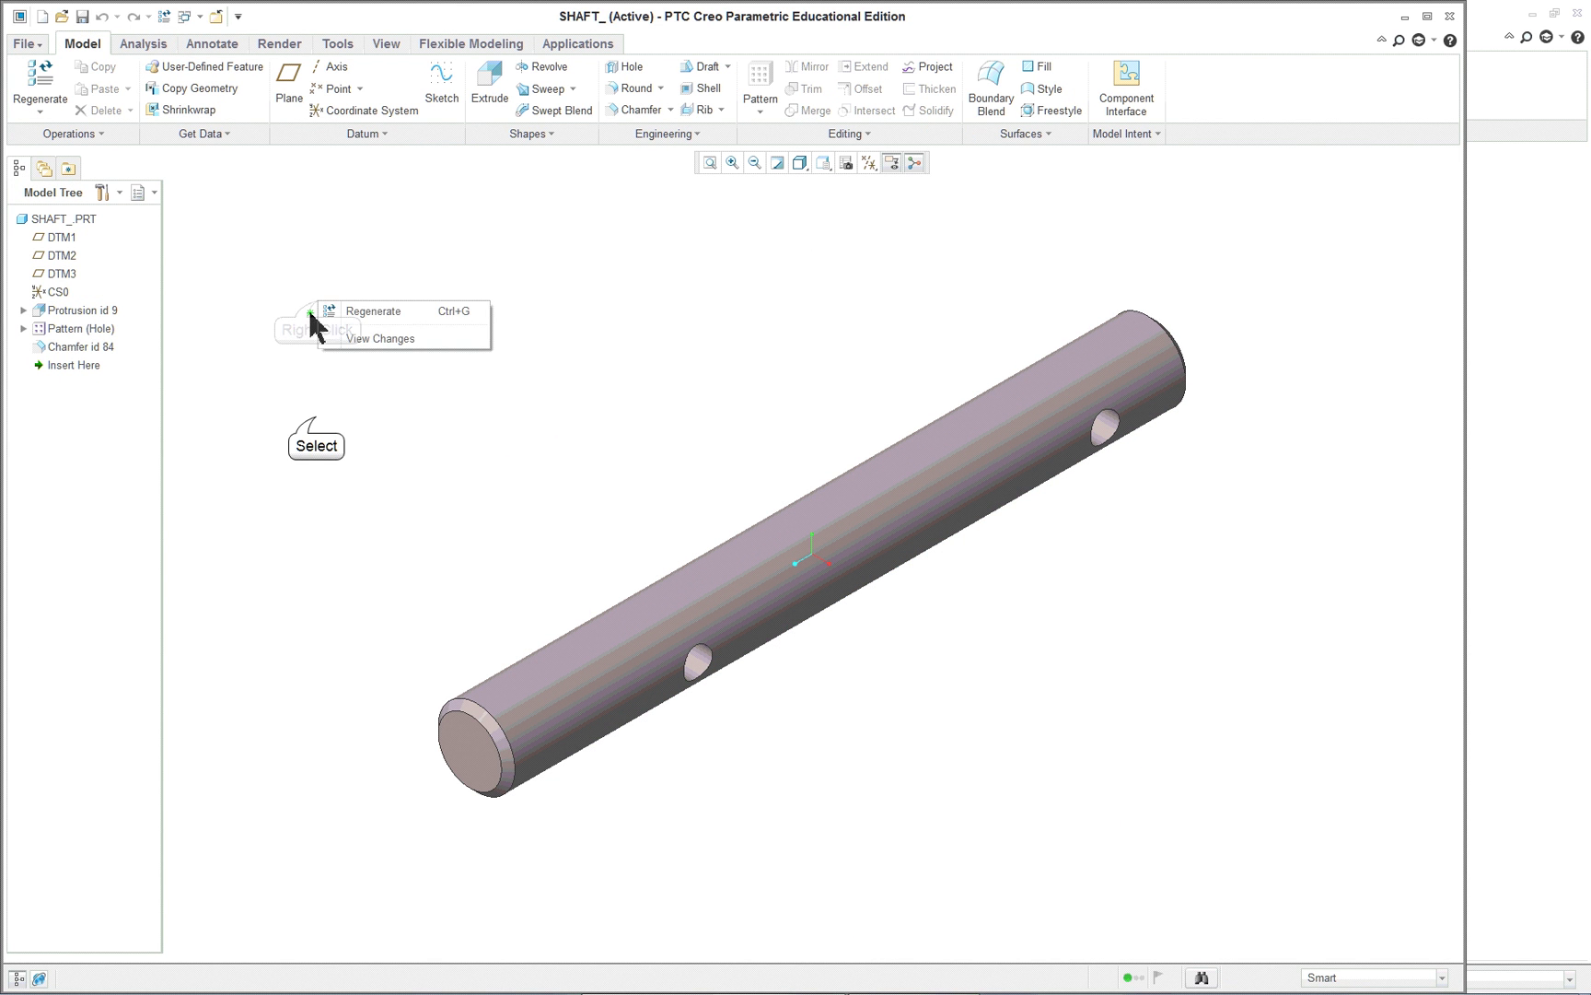
left_click(316, 422)
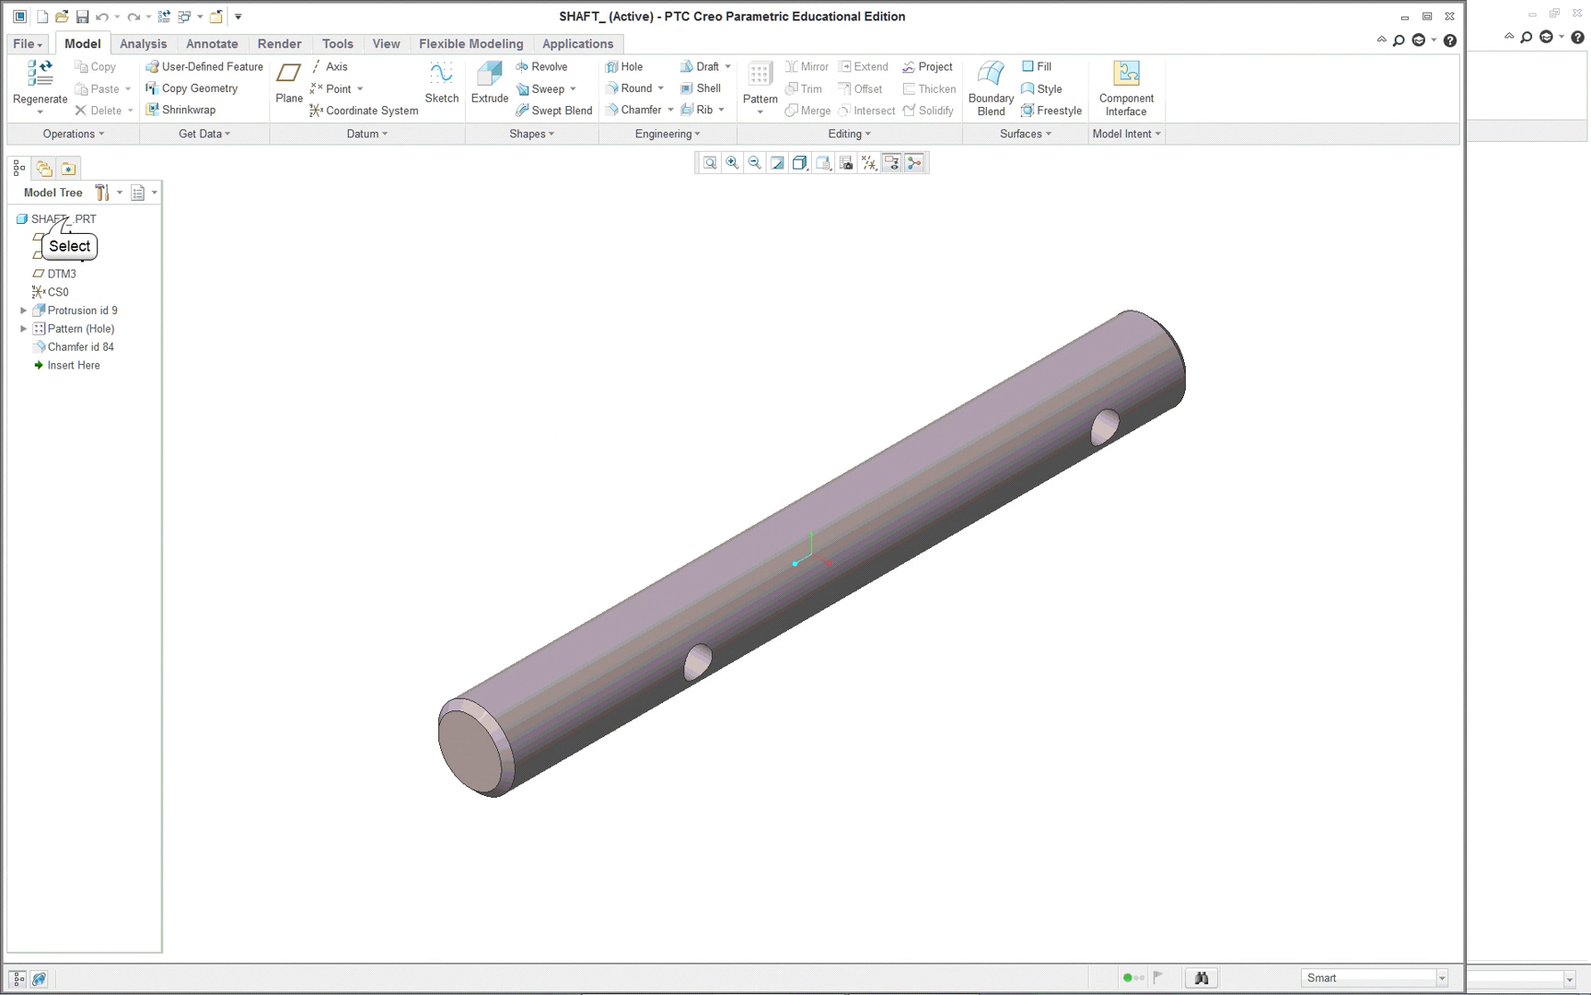
Show the shaft part's model information, examine its length units, and close the part window.
left_click(69, 221)
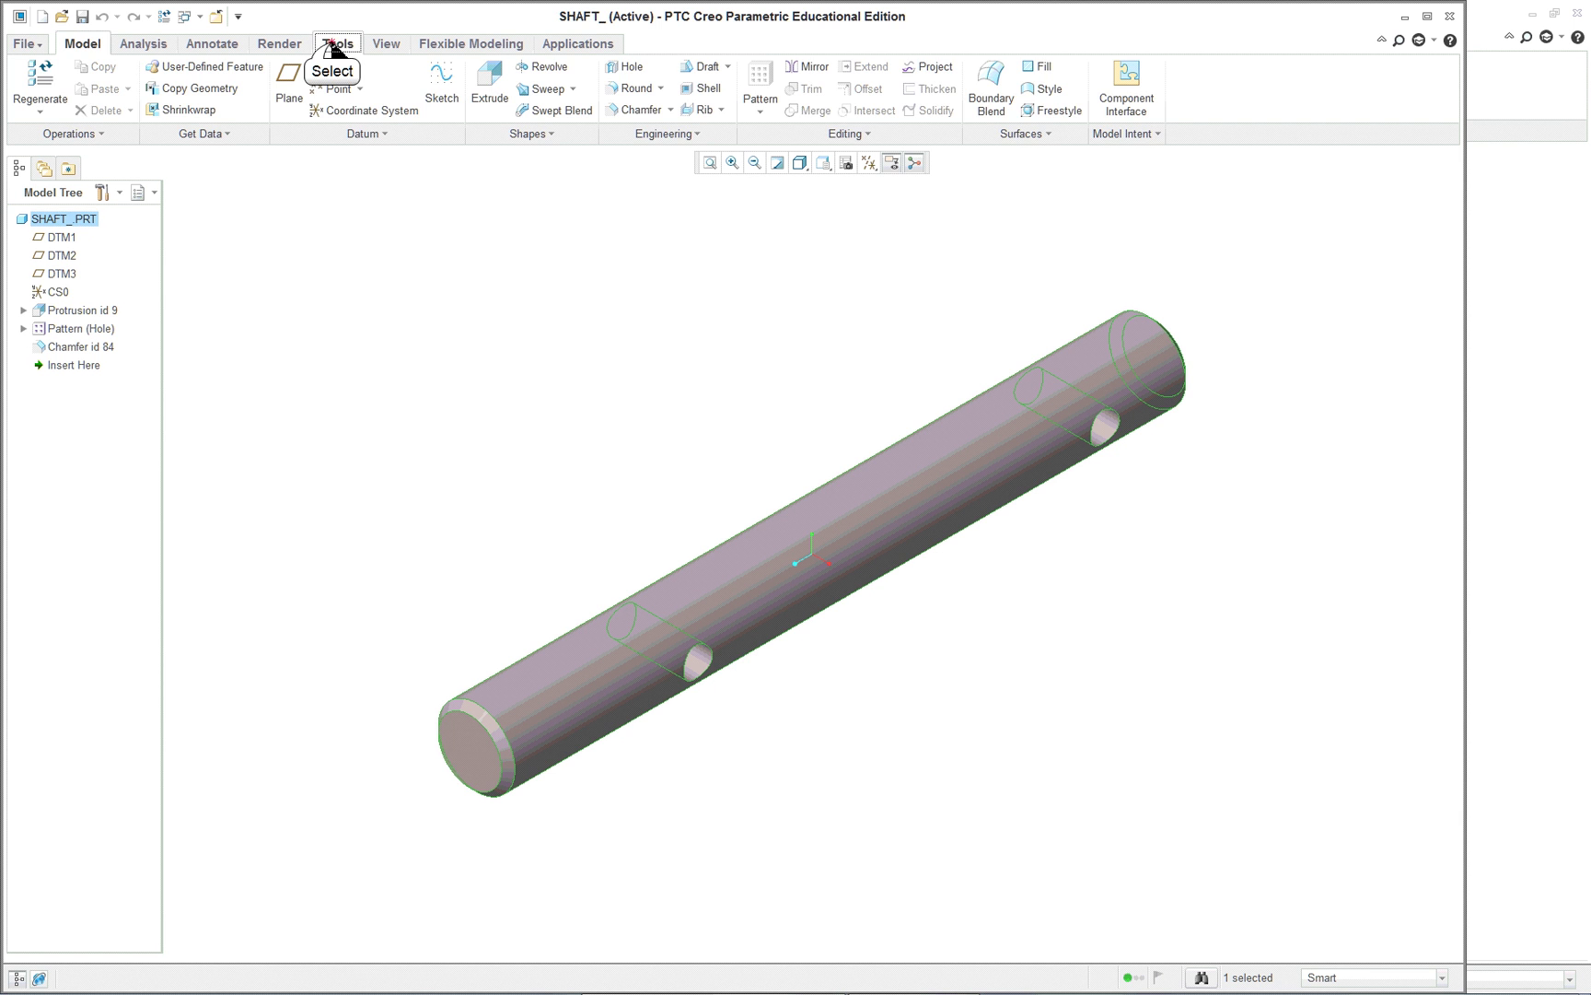
left_click(336, 46)
left_click(124, 89)
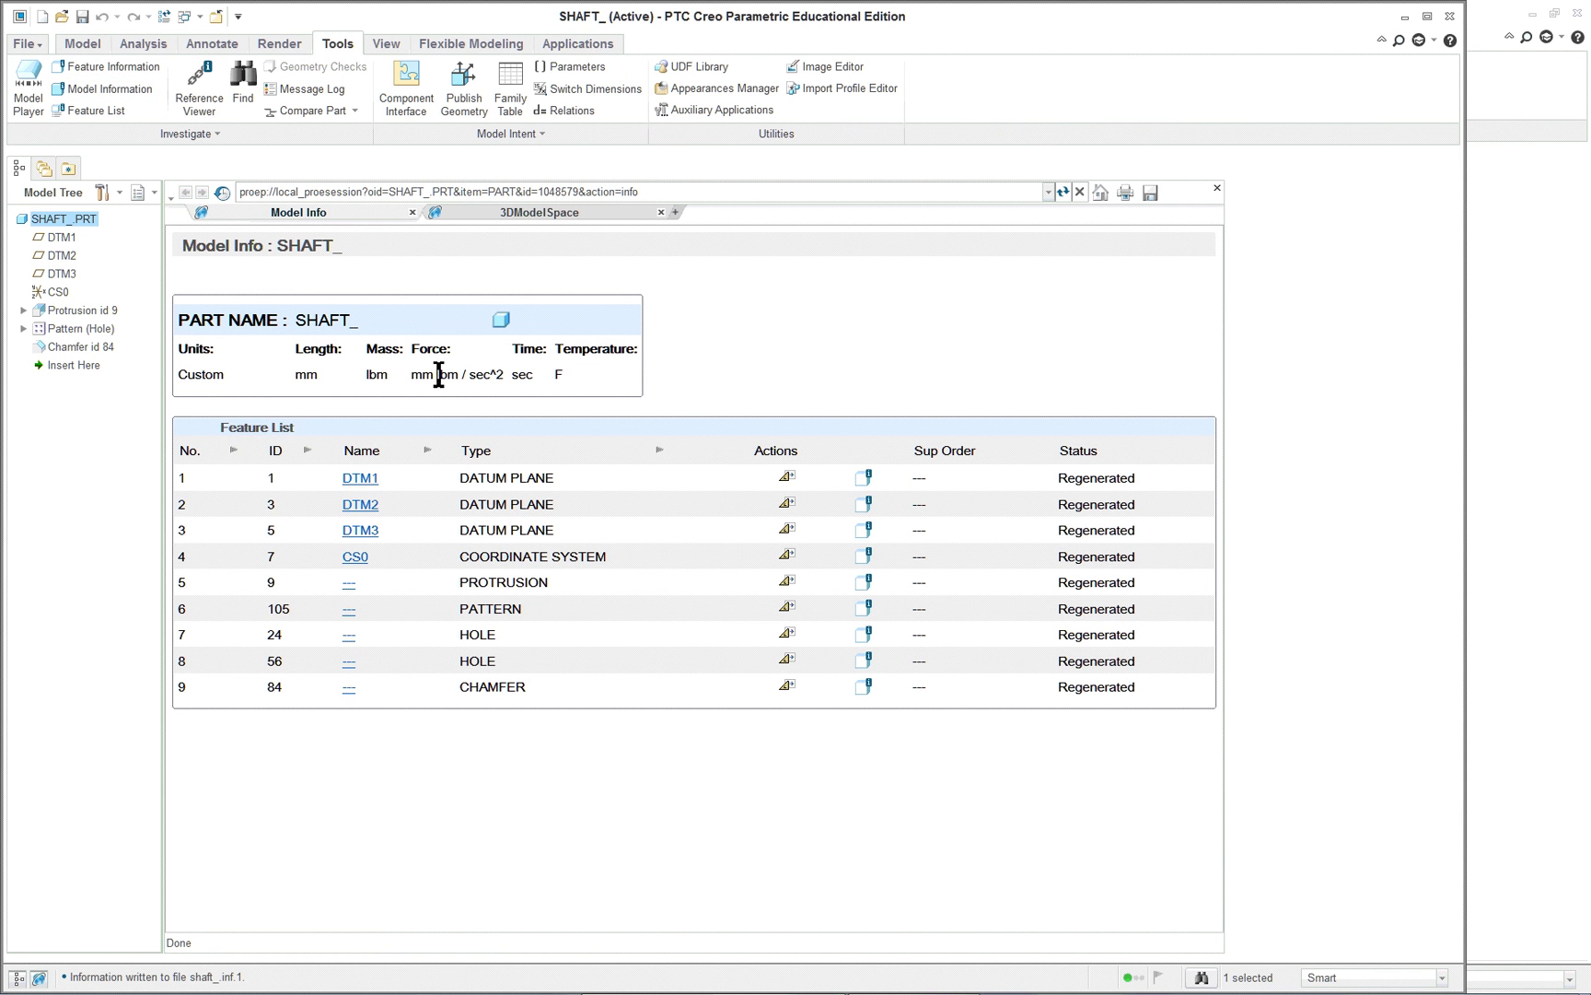
double_click(306, 374)
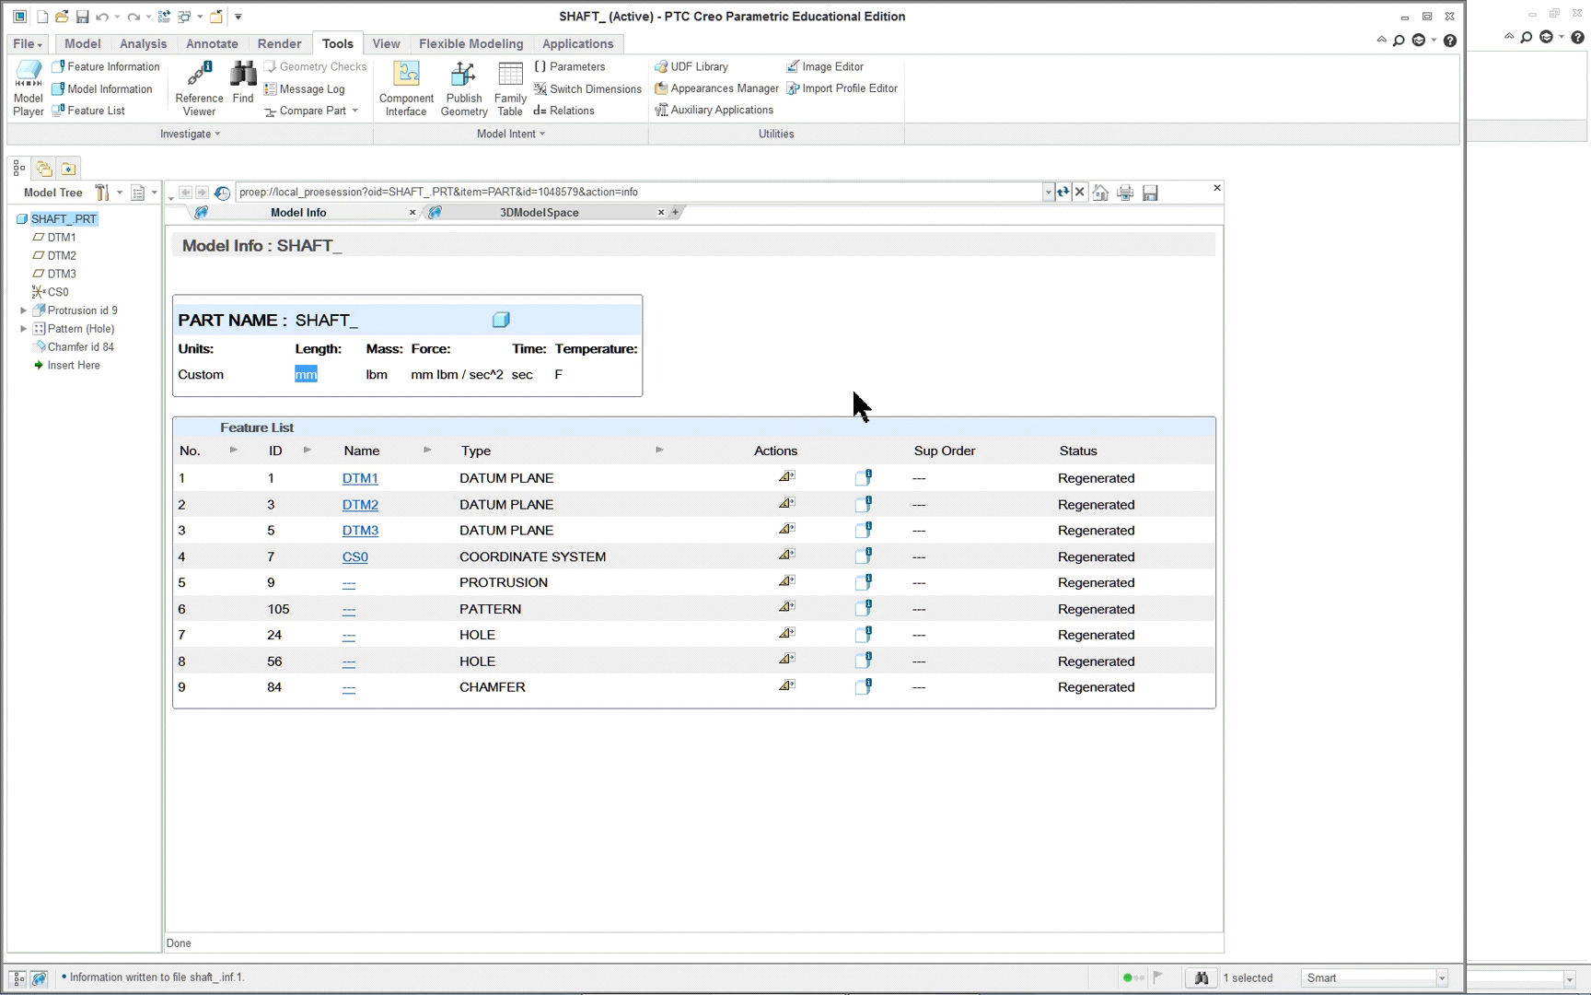
left_click(1450, 17)
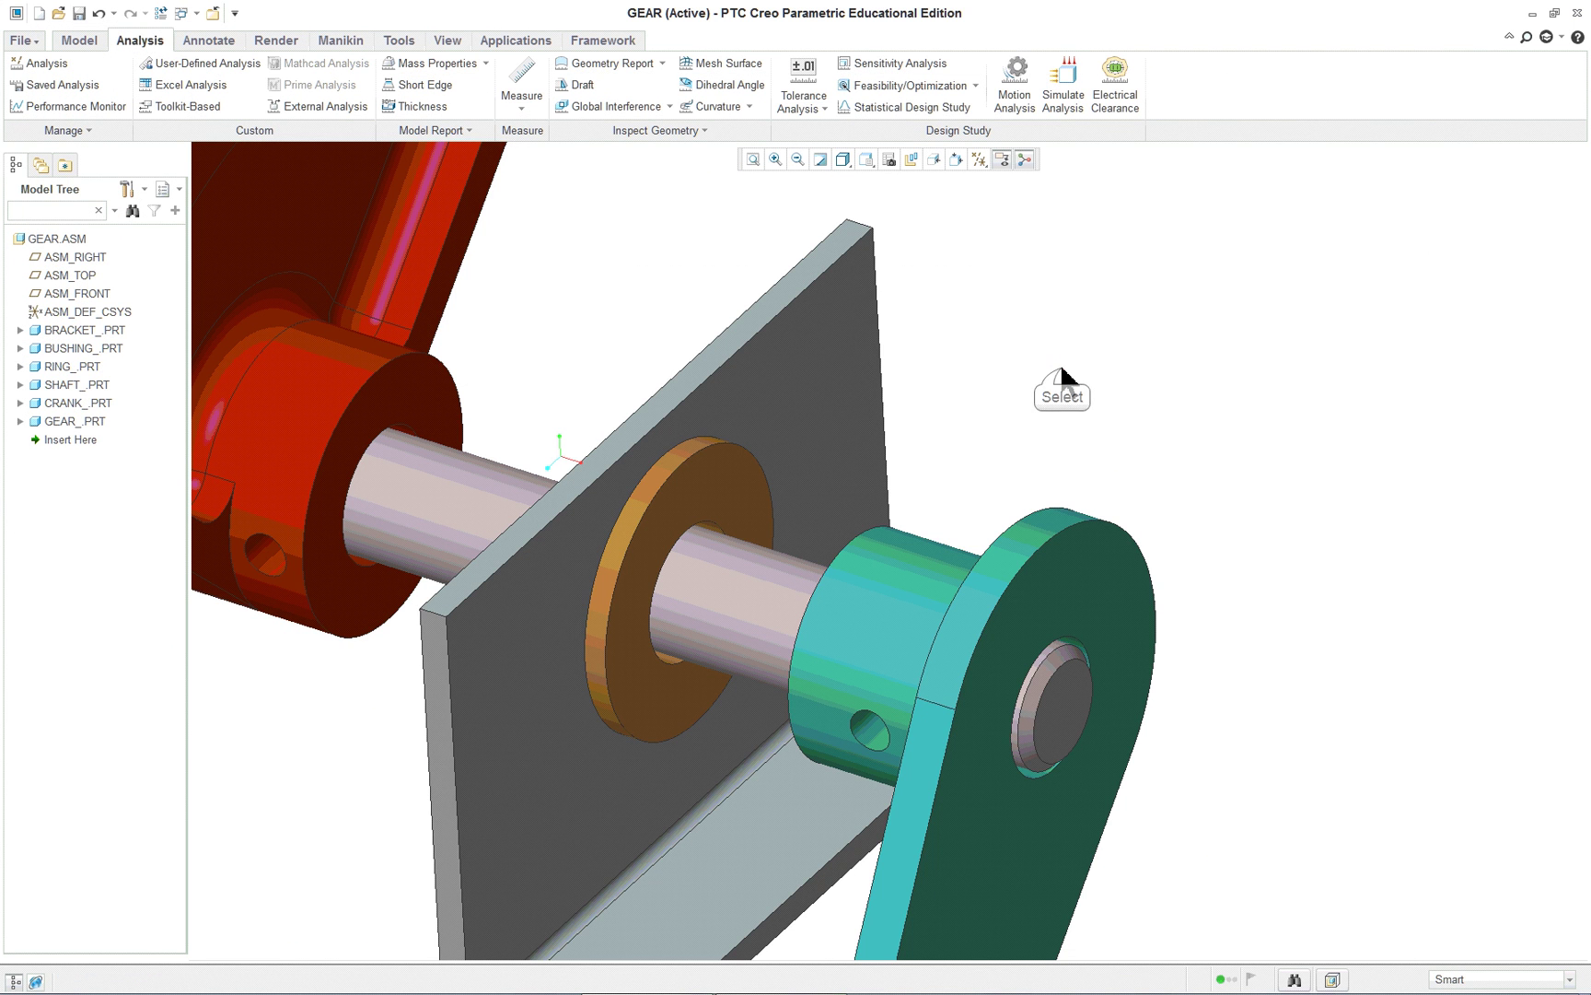
Change the assembly's unit system to millimeter Newton Second (mmNs), converting the existing dimensions, and close the model properties.
scroll(775, 365, "down", 3)
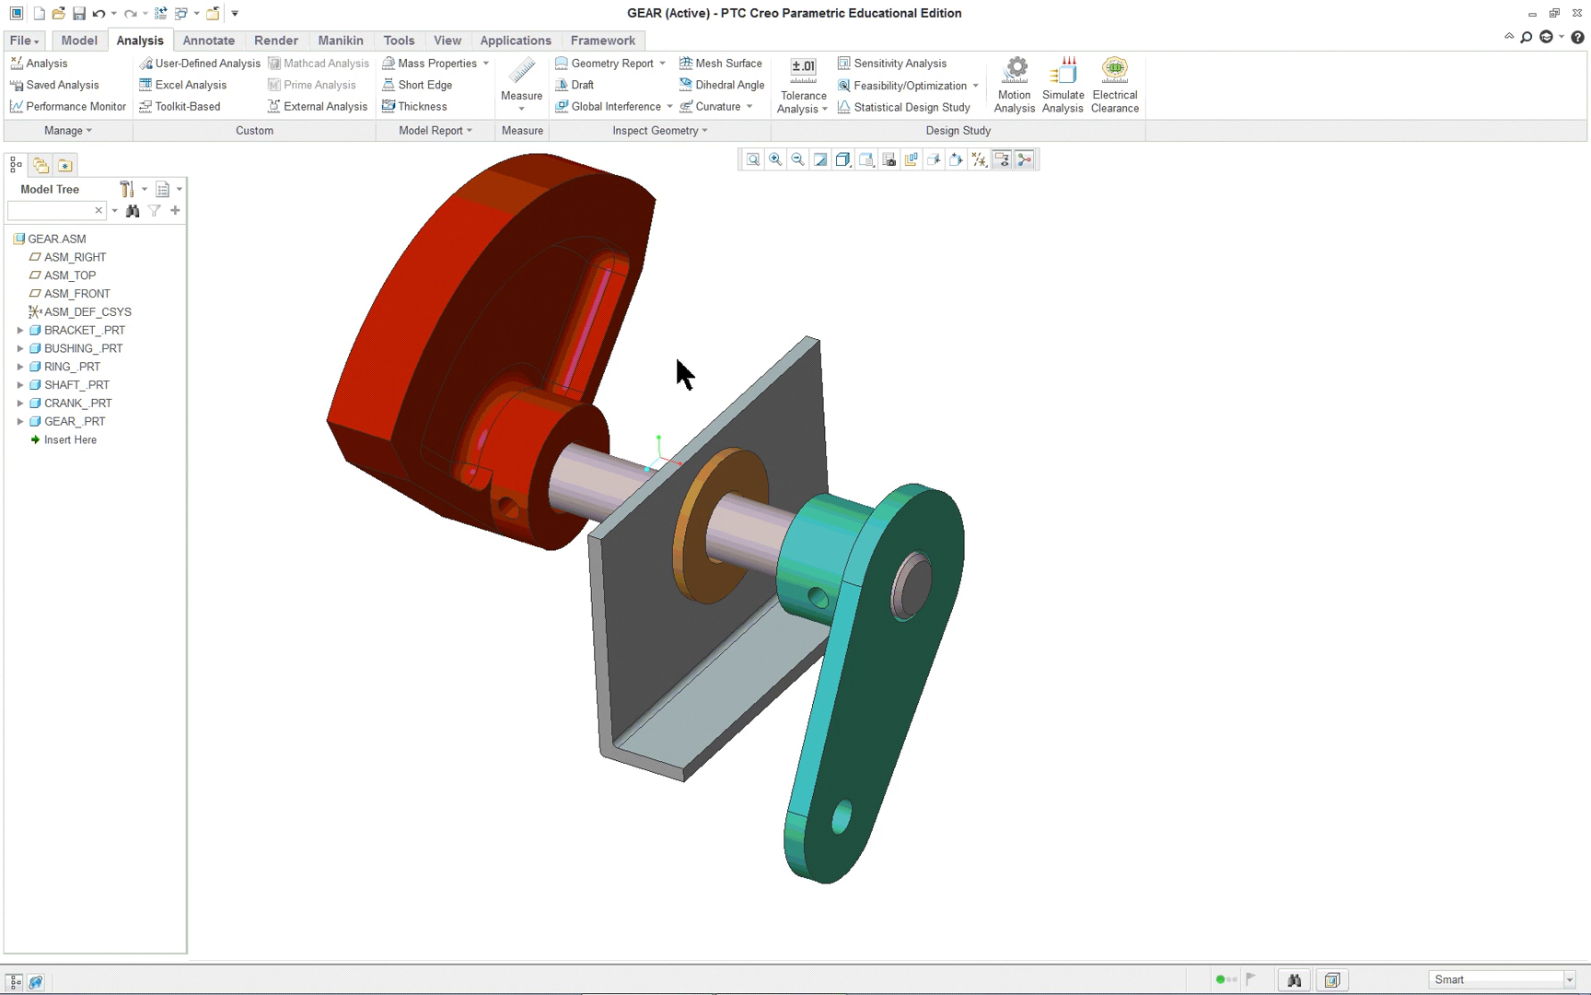
scroll(677, 344, "up", 2)
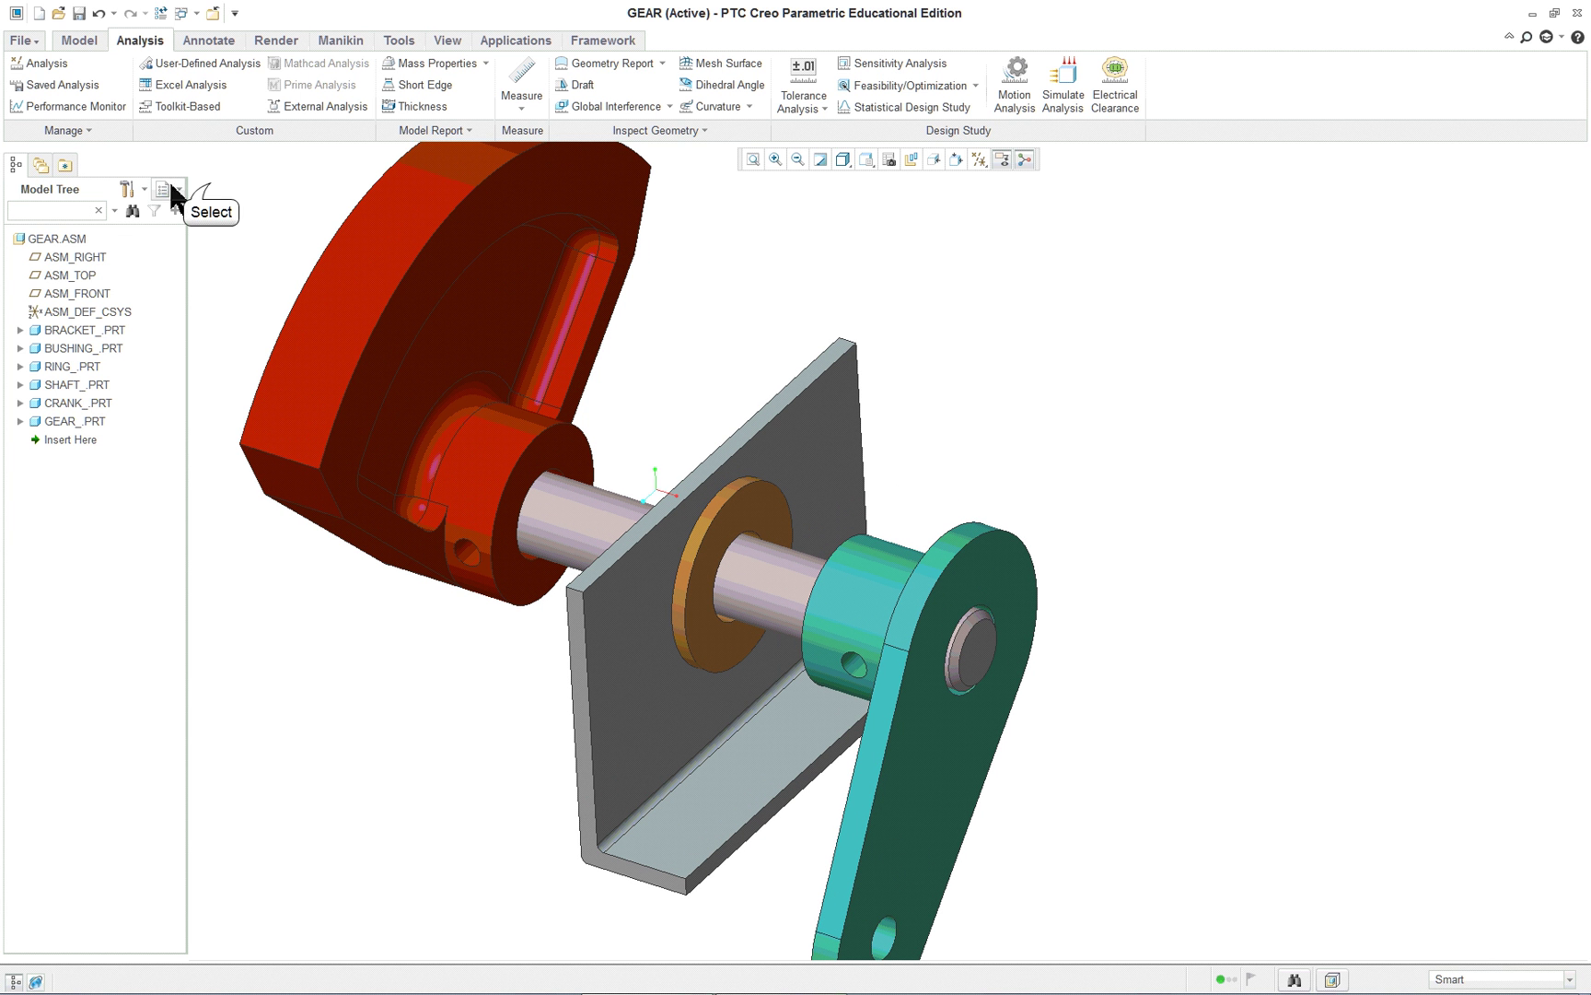
left_click(18, 41)
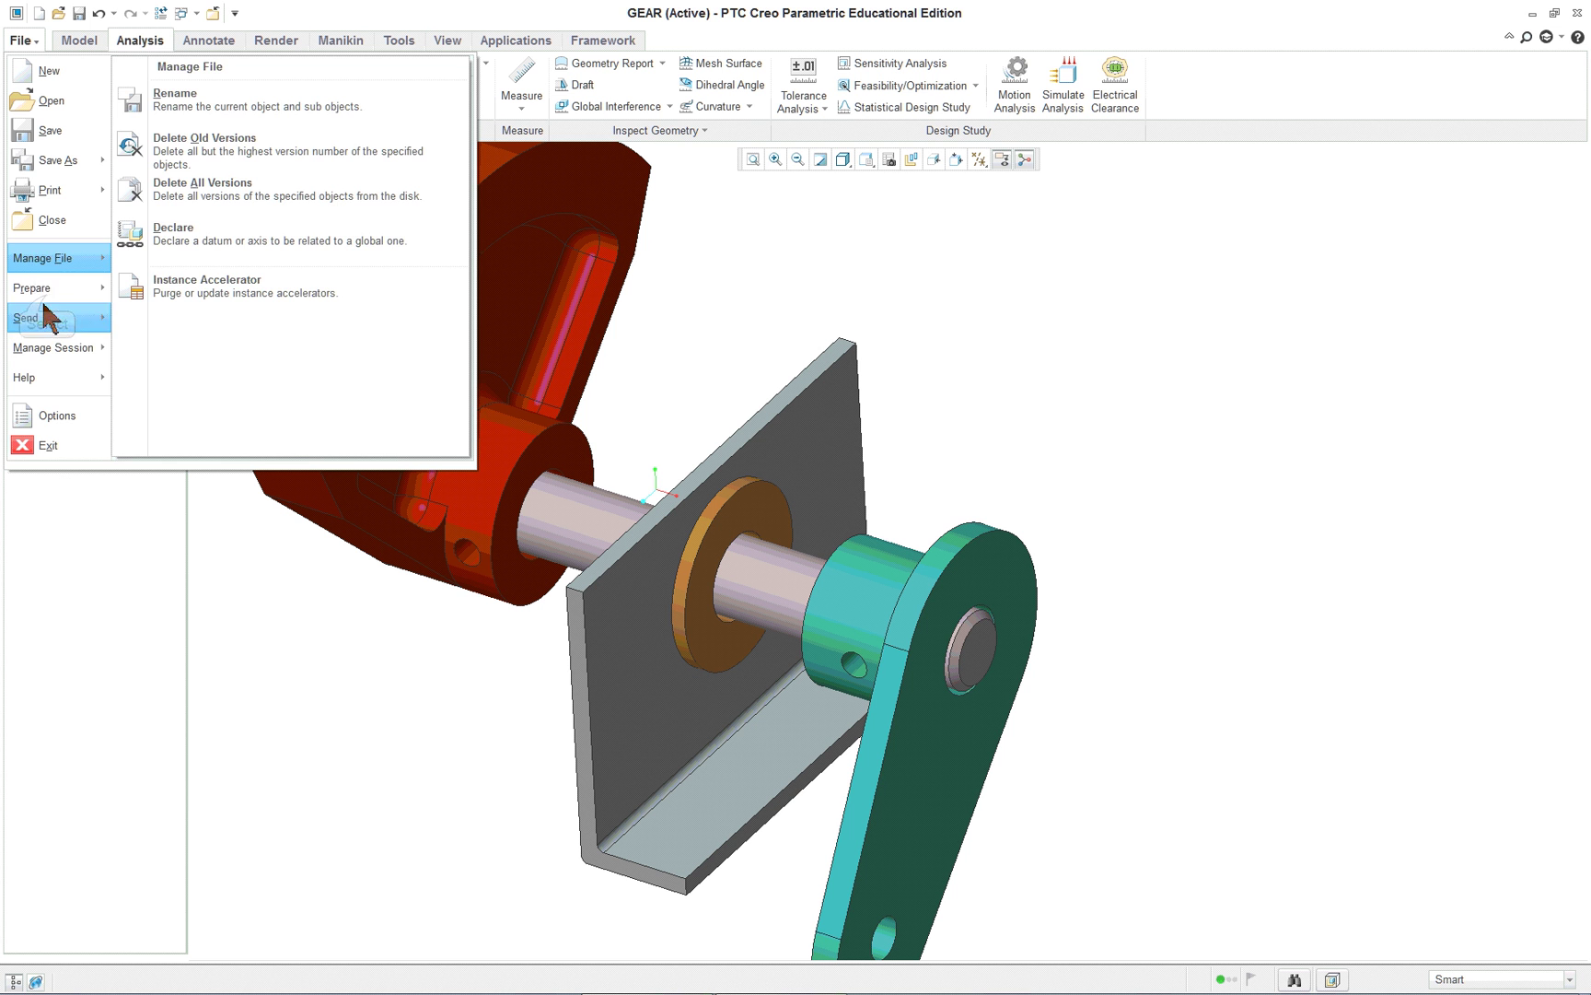
mouse_move(41, 289)
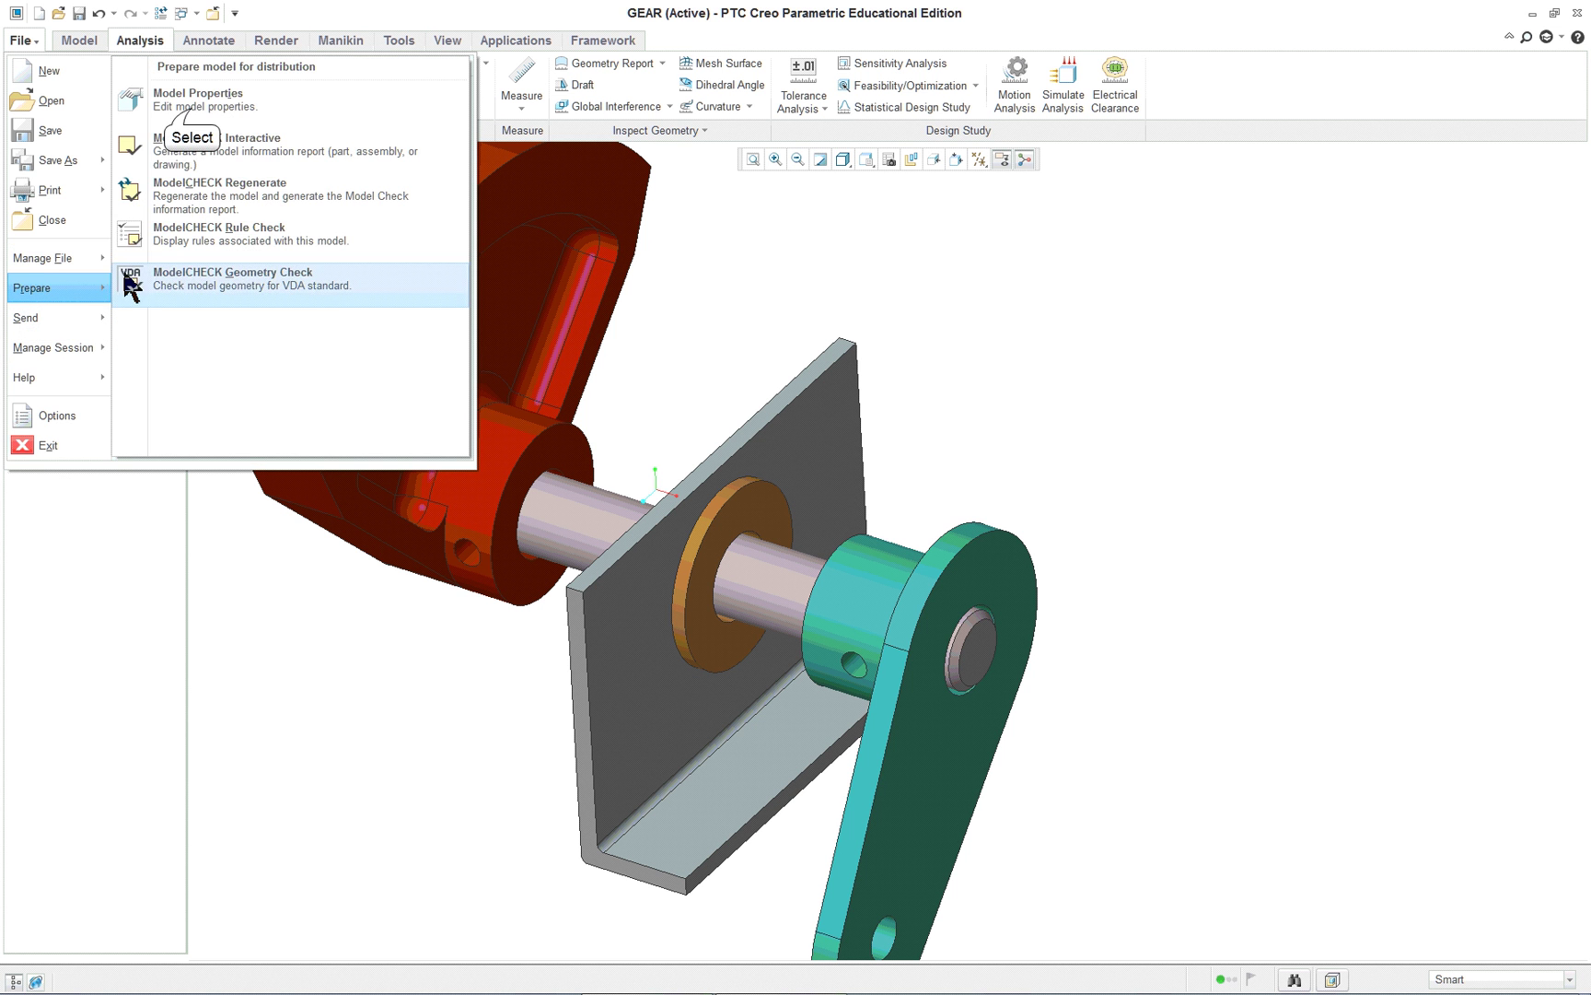
left_click(193, 115)
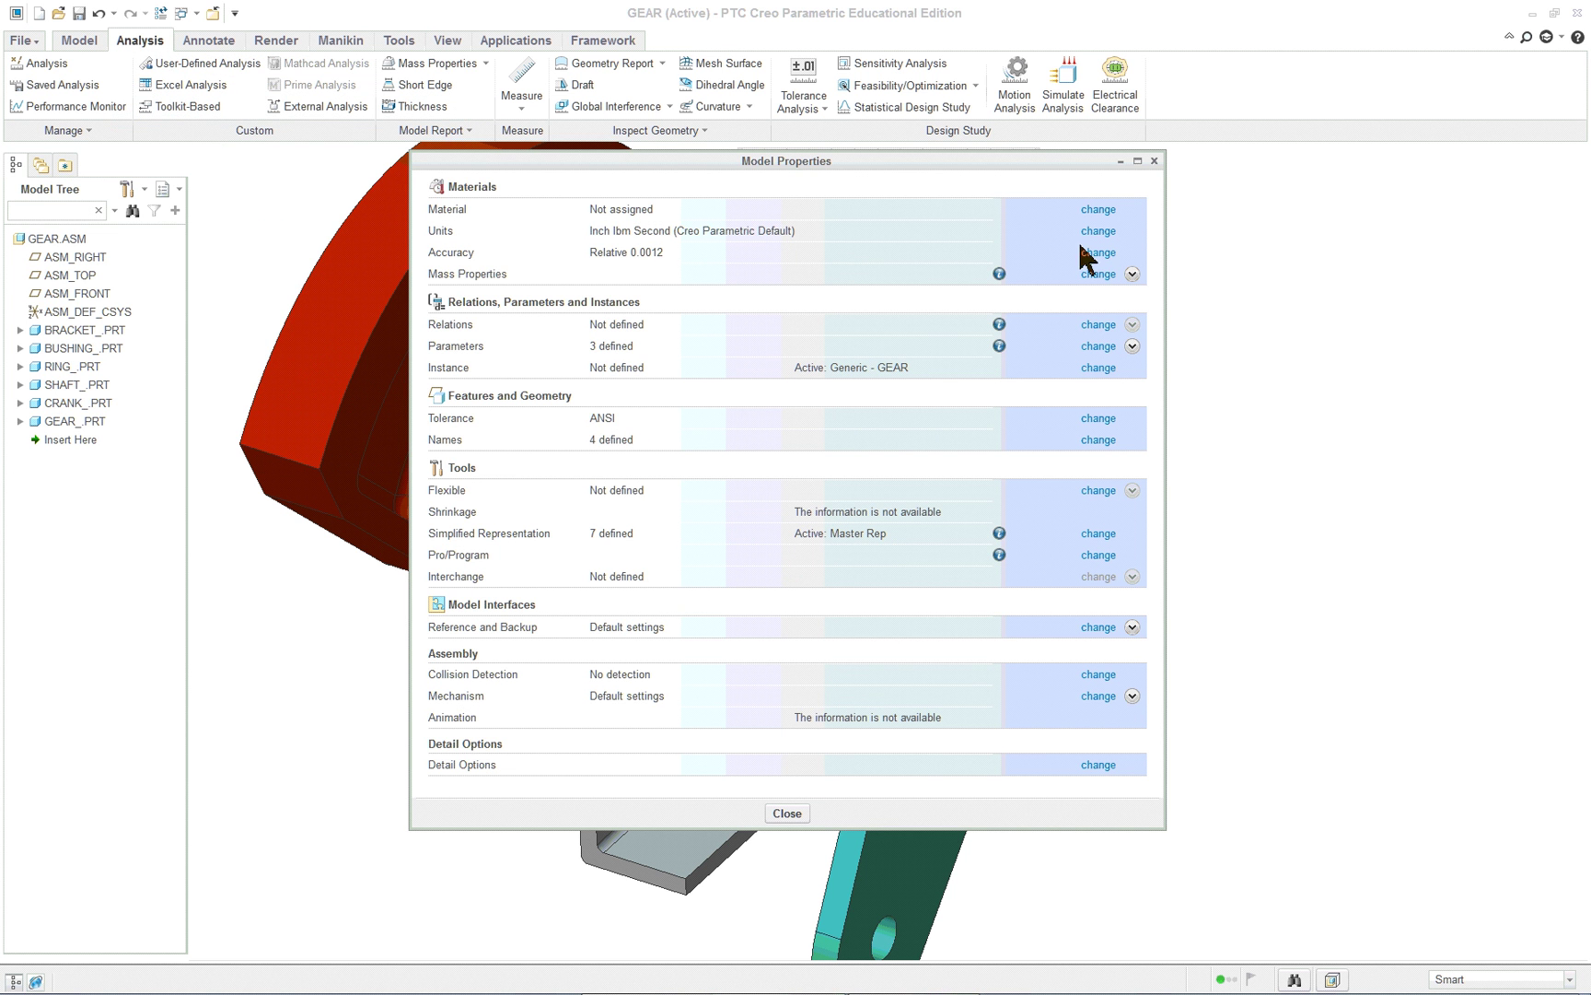
left_click(1099, 231)
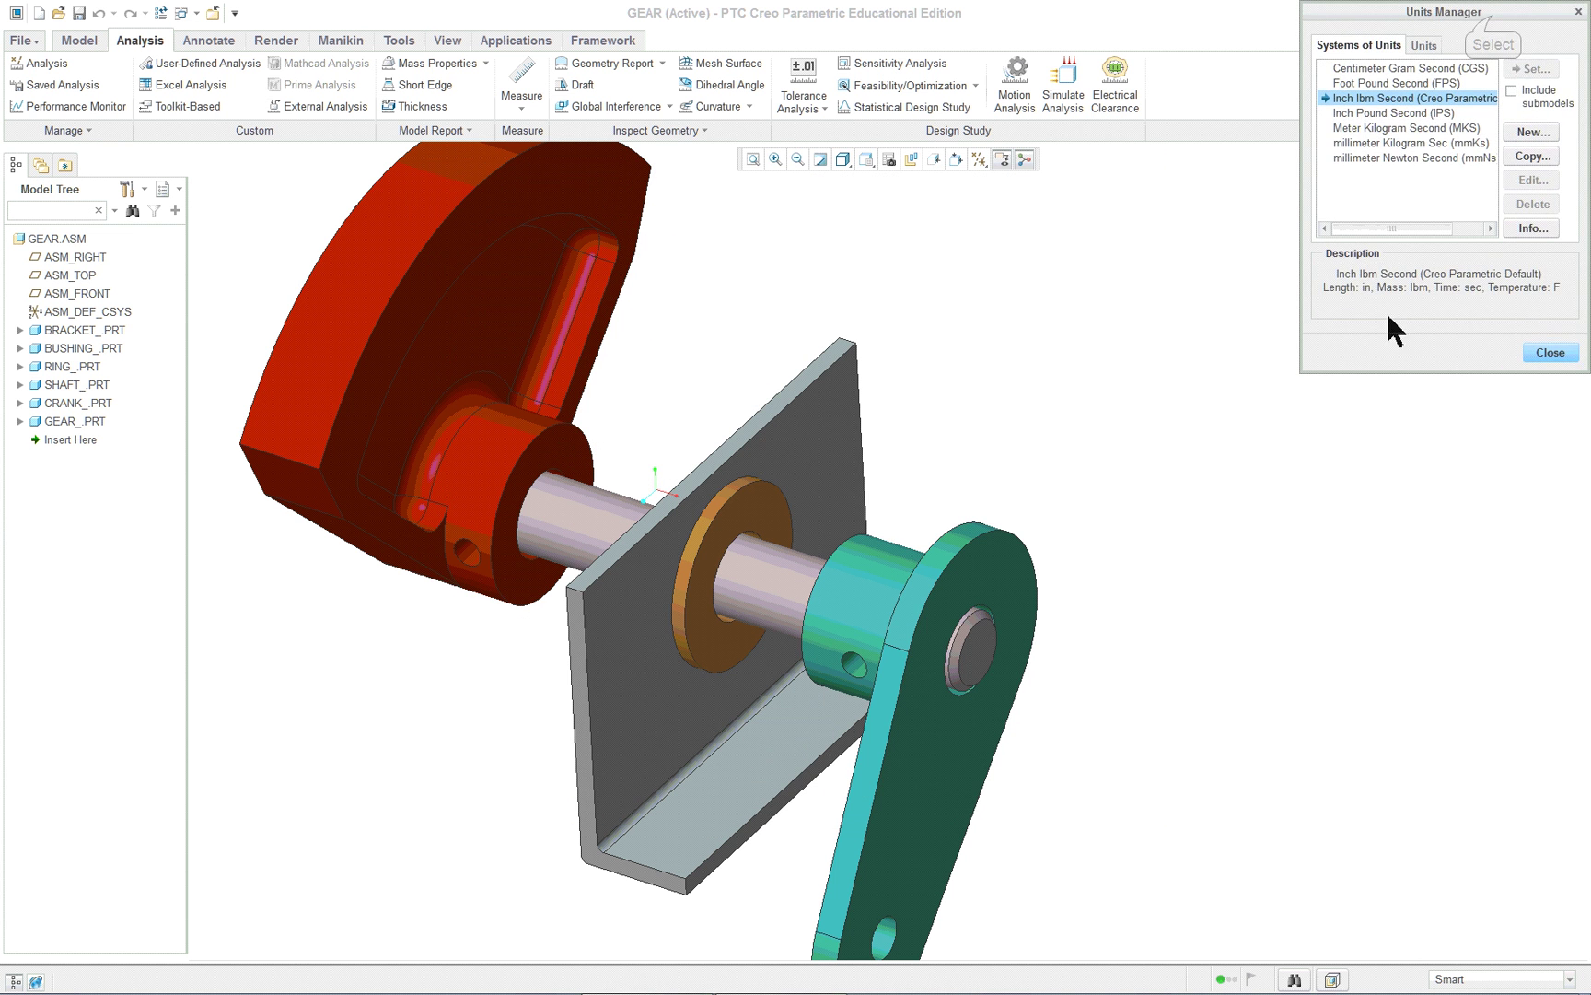
left_click_drag(1492, 23, 1219, 272)
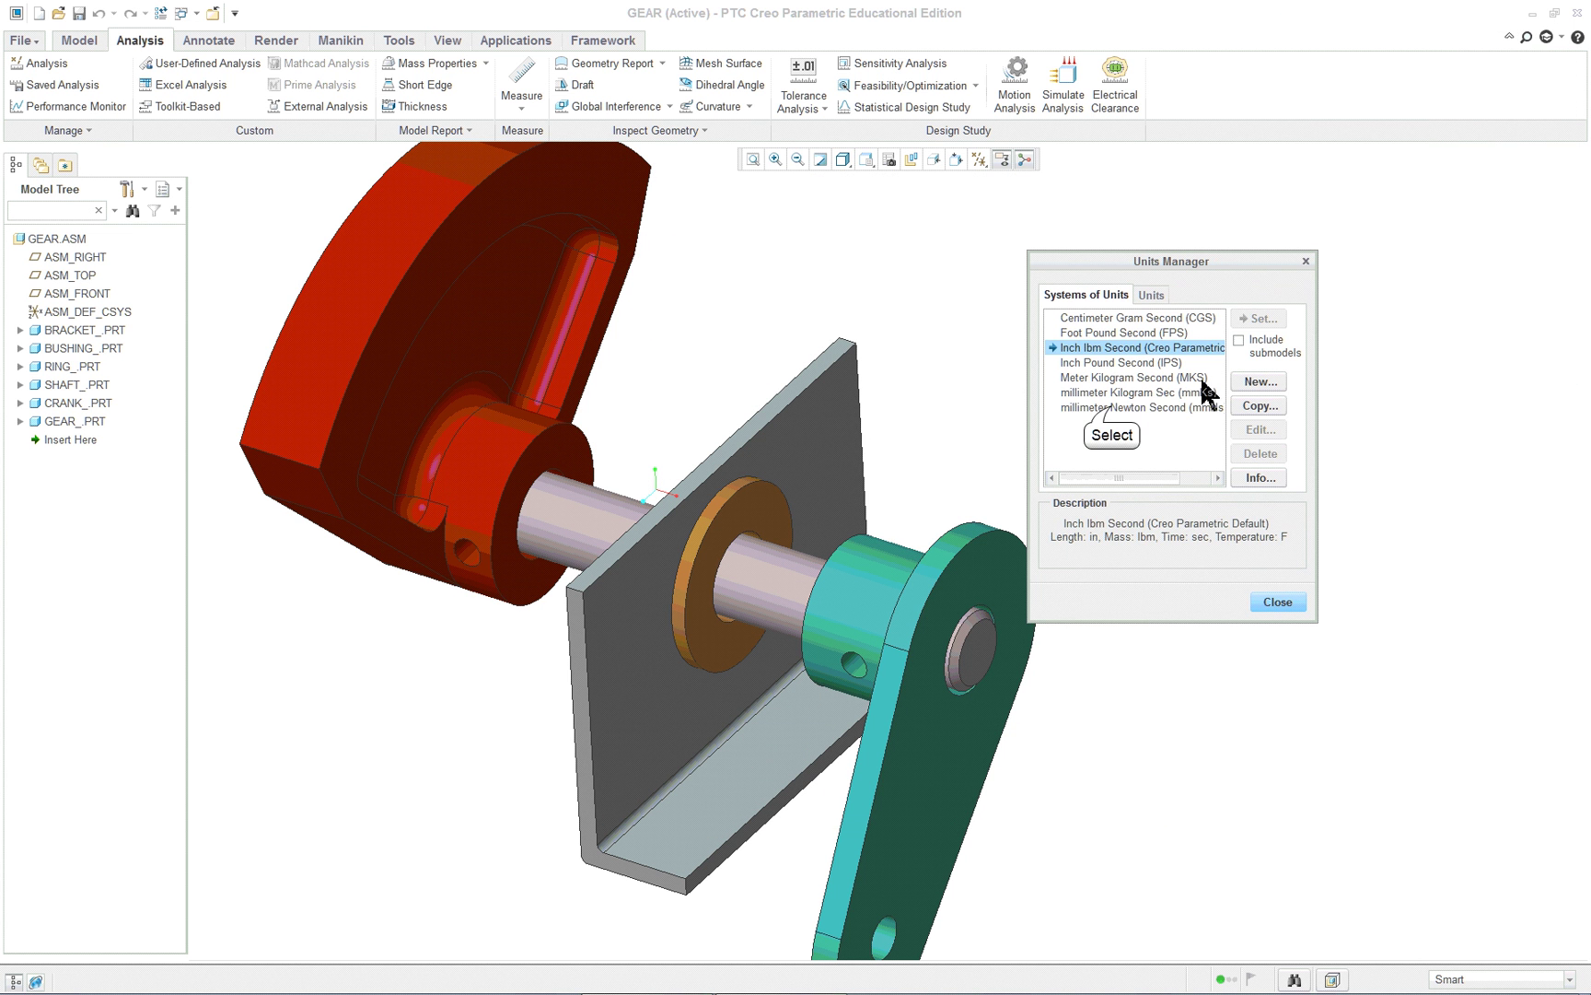
left_click(1112, 406)
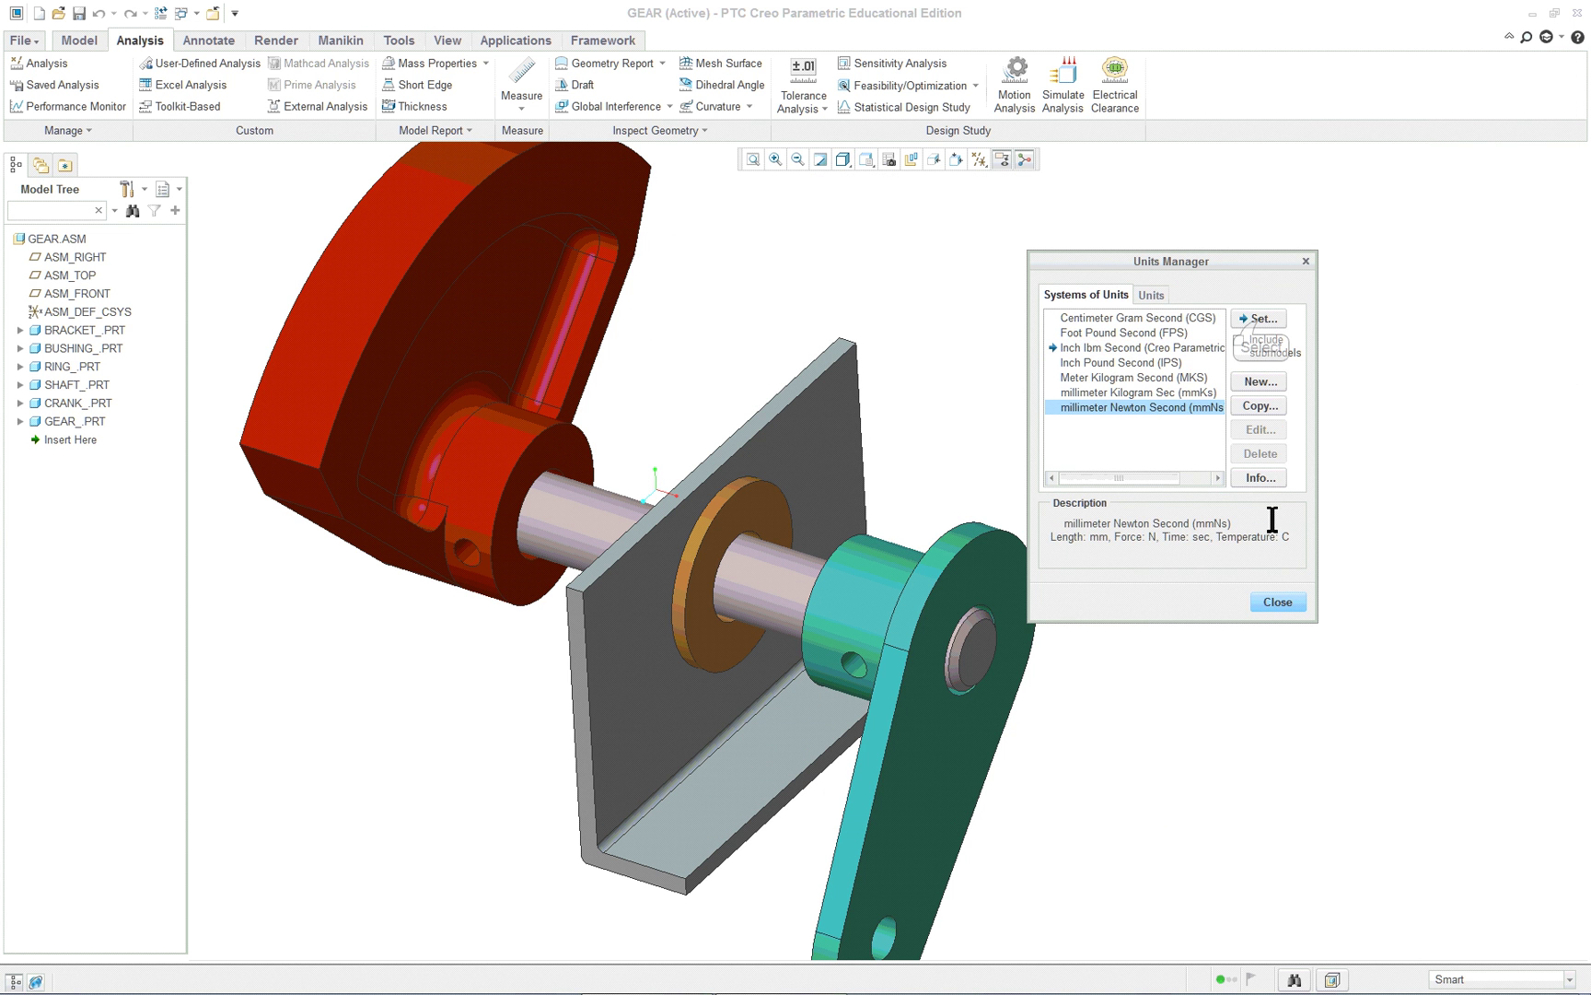
left_click(1260, 319)
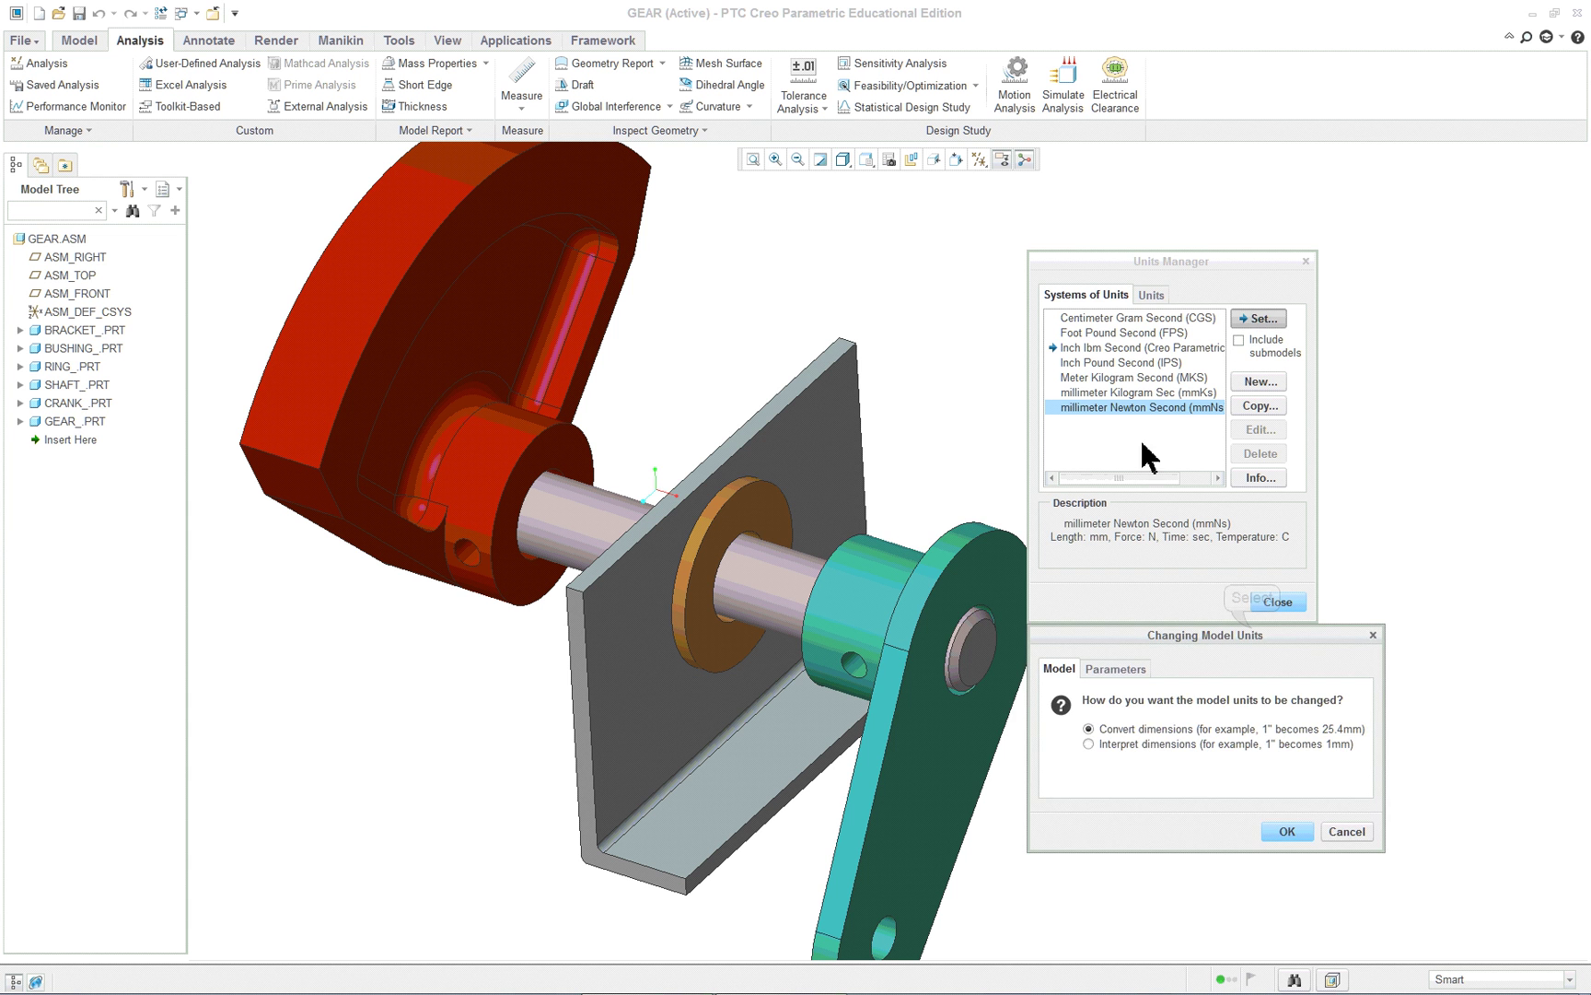
left_click_drag(1252, 645, 862, 327)
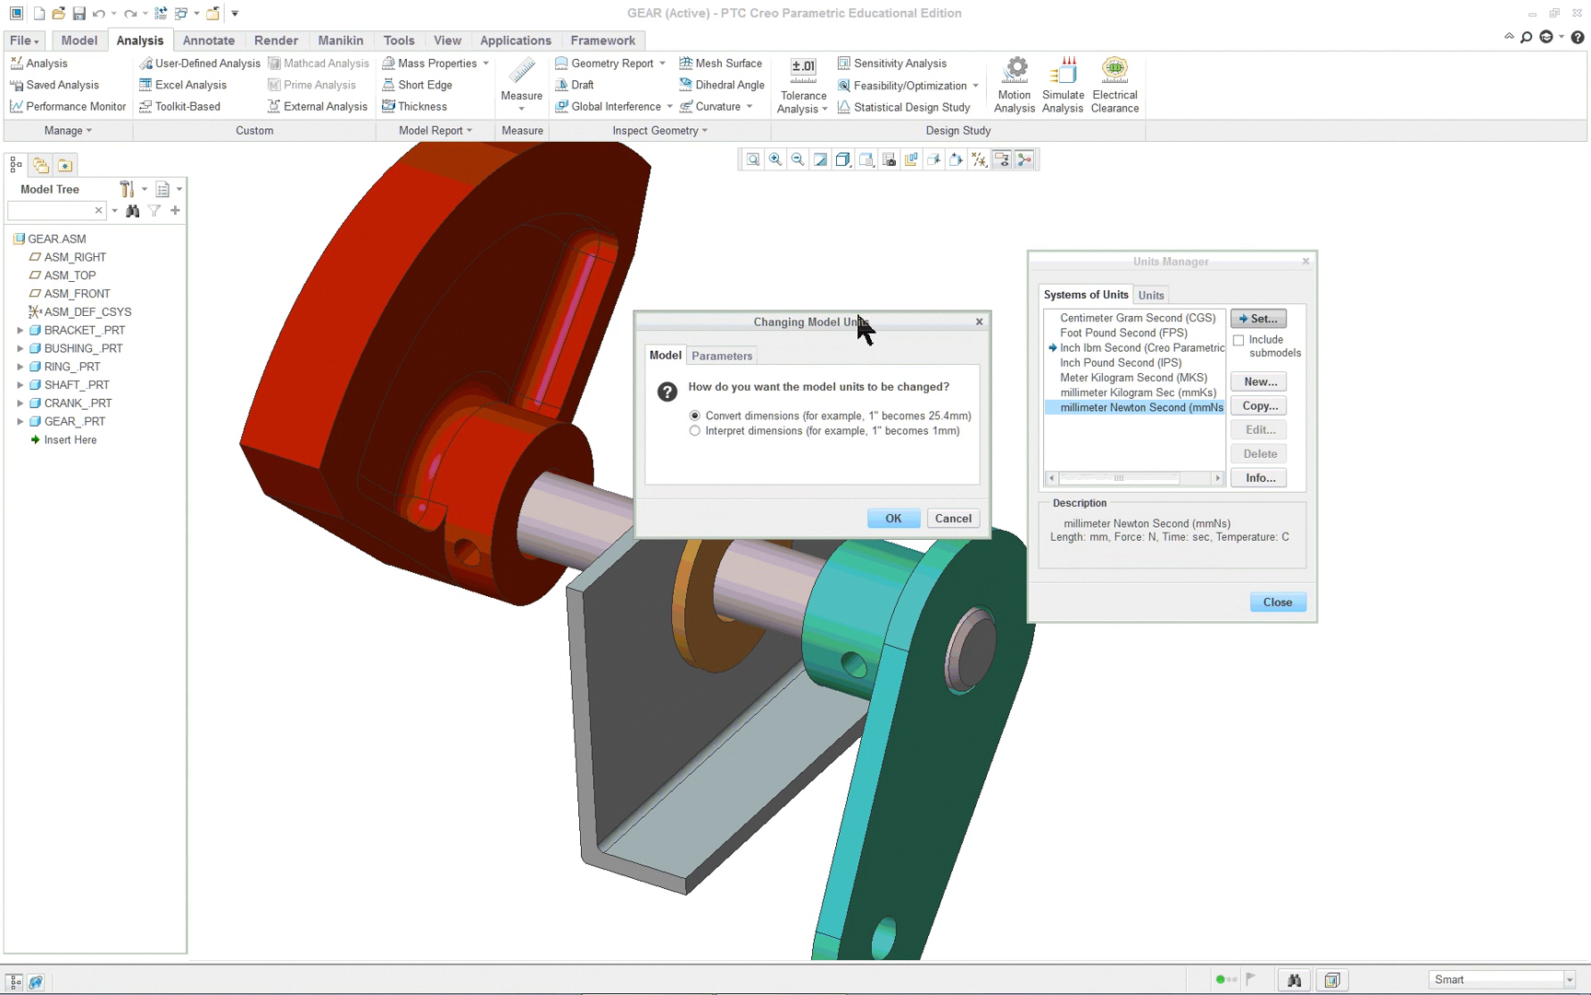
left_click(894, 519)
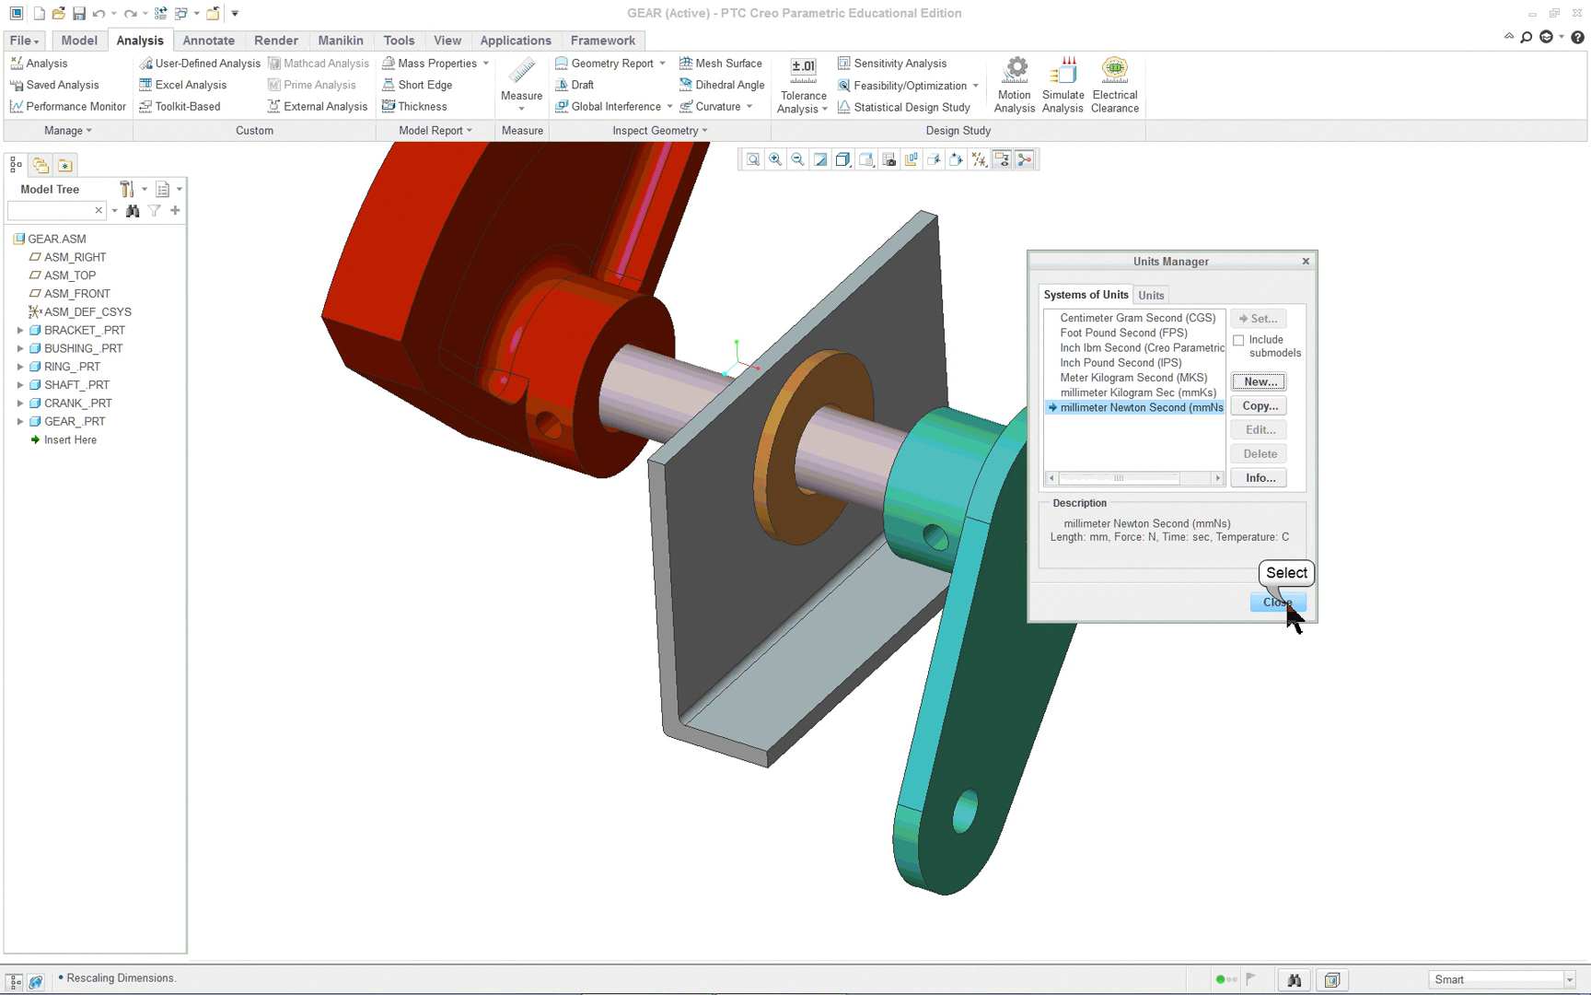
left_click(1285, 605)
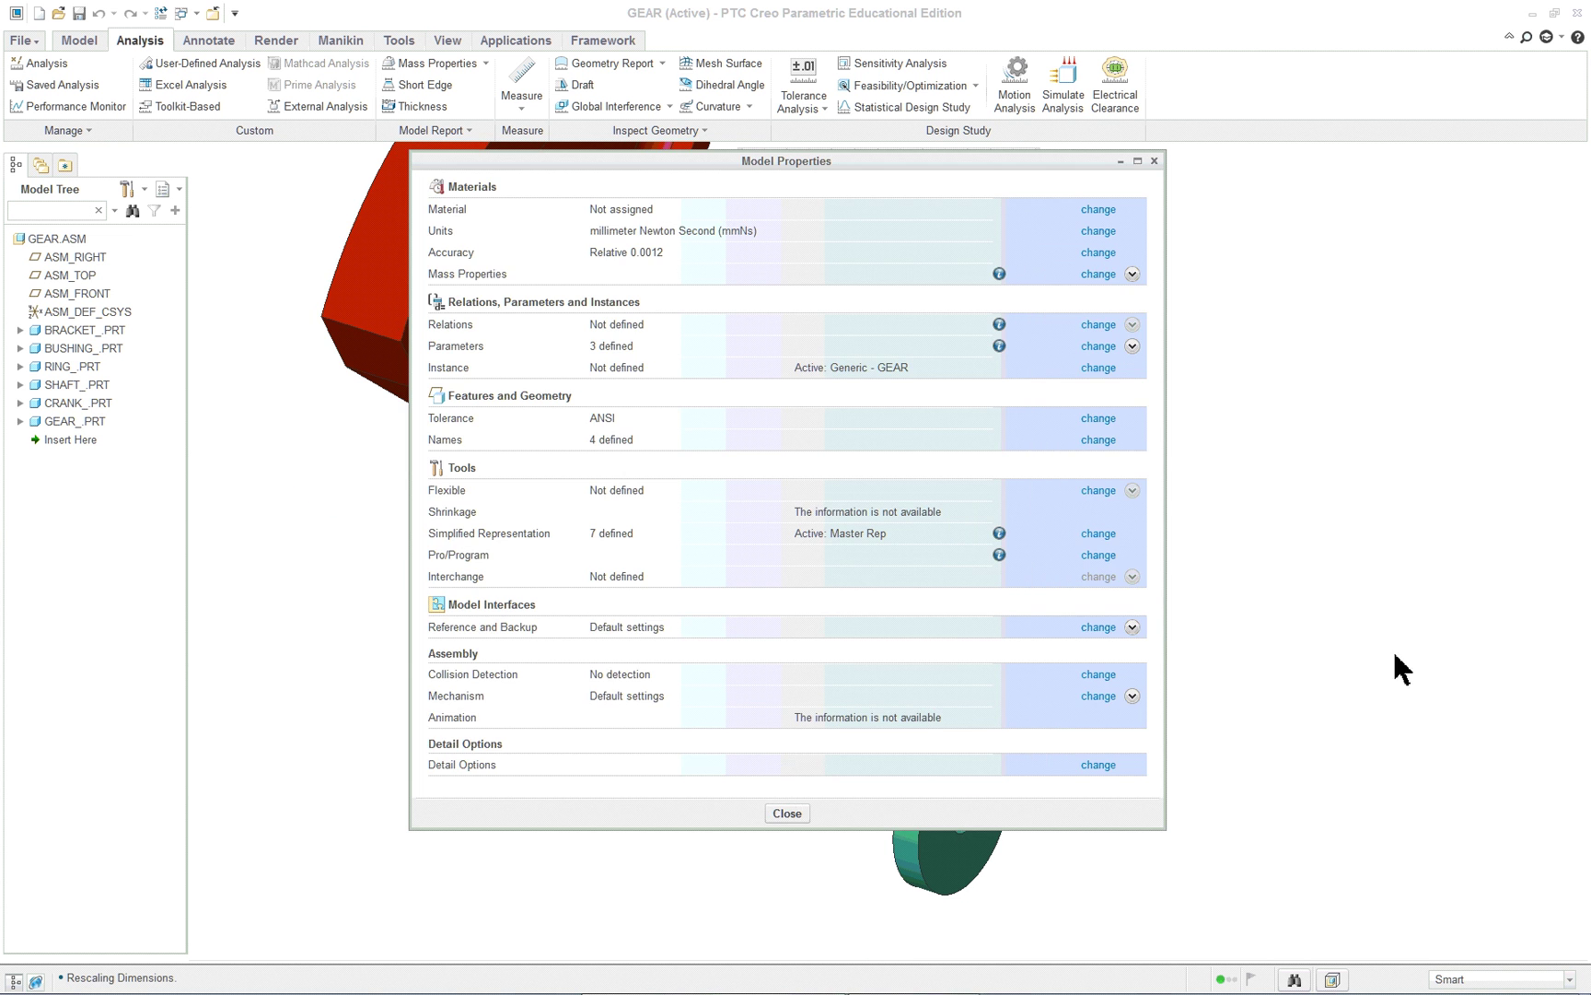
left_click(803, 808)
Set the shaft's placement offset along its axis to 75 mm and regenerate the assembly.
double_click(862, 445)
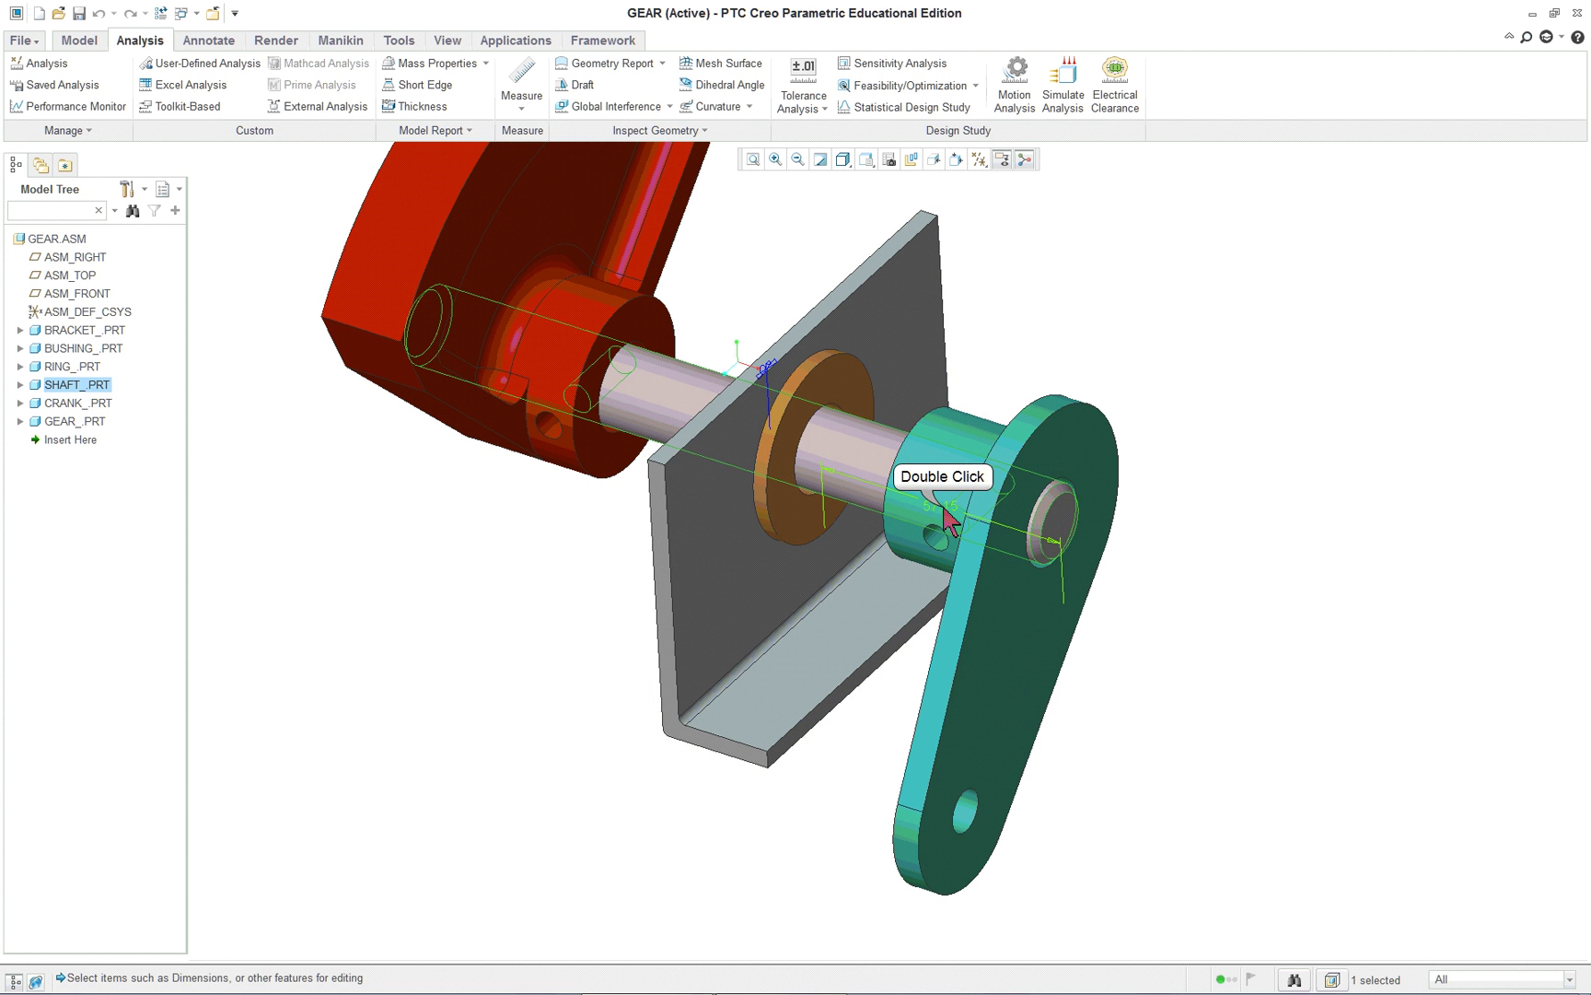
double_click(944, 506)
scroll(1197, 551, "up", 2)
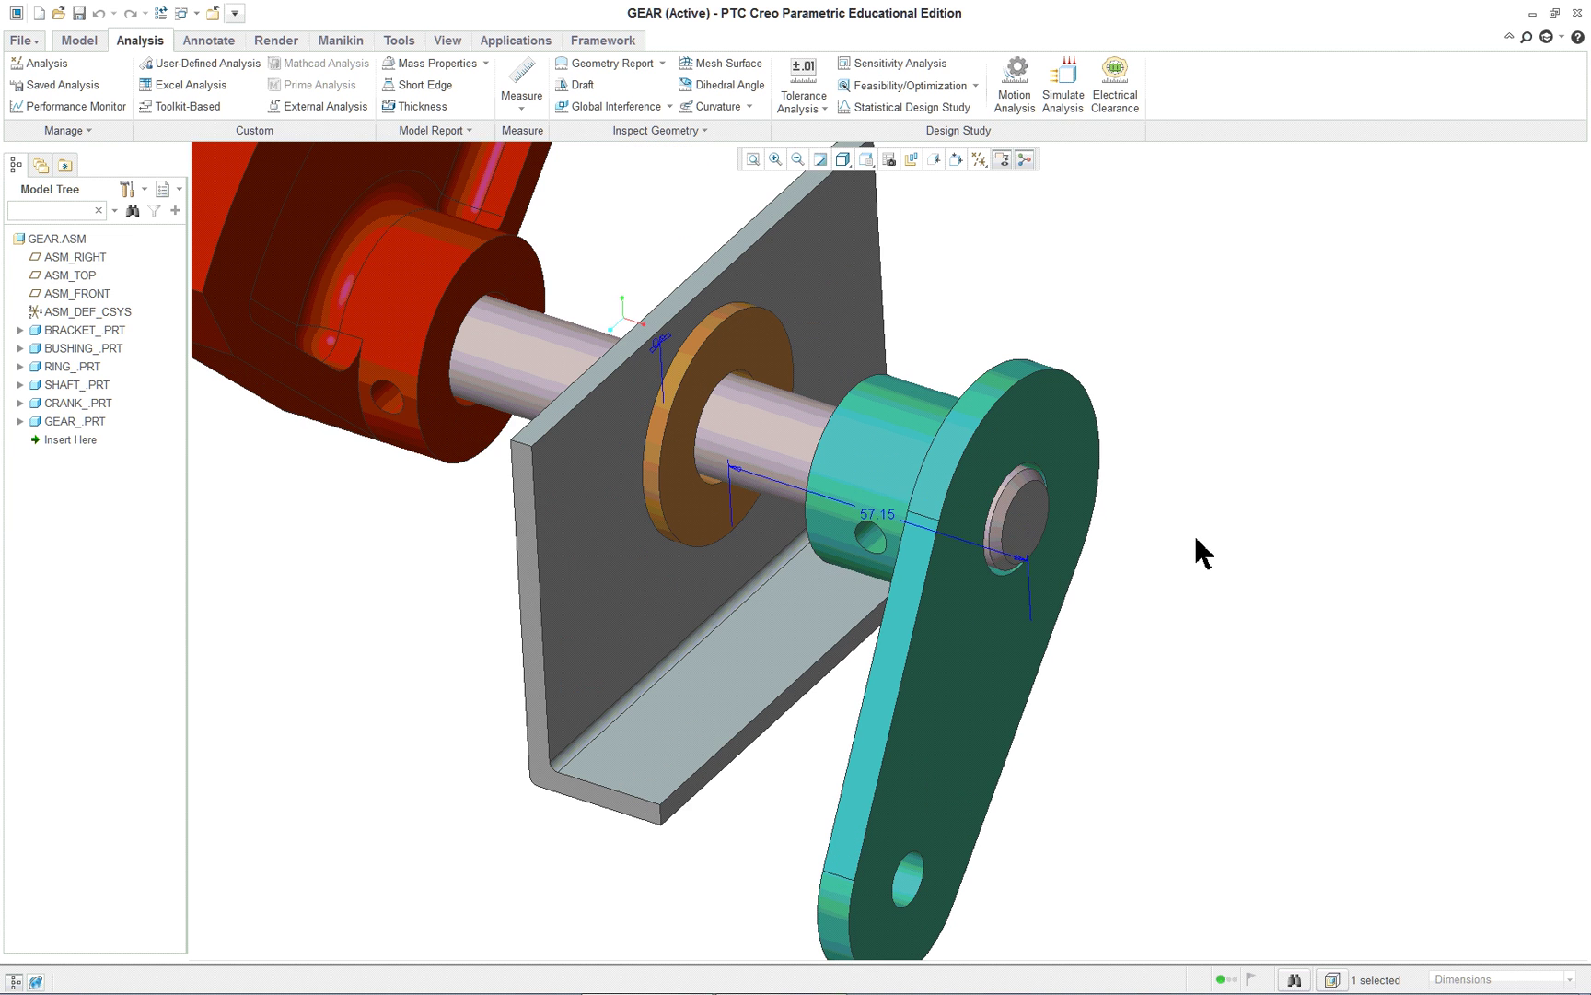
double_click(893, 522)
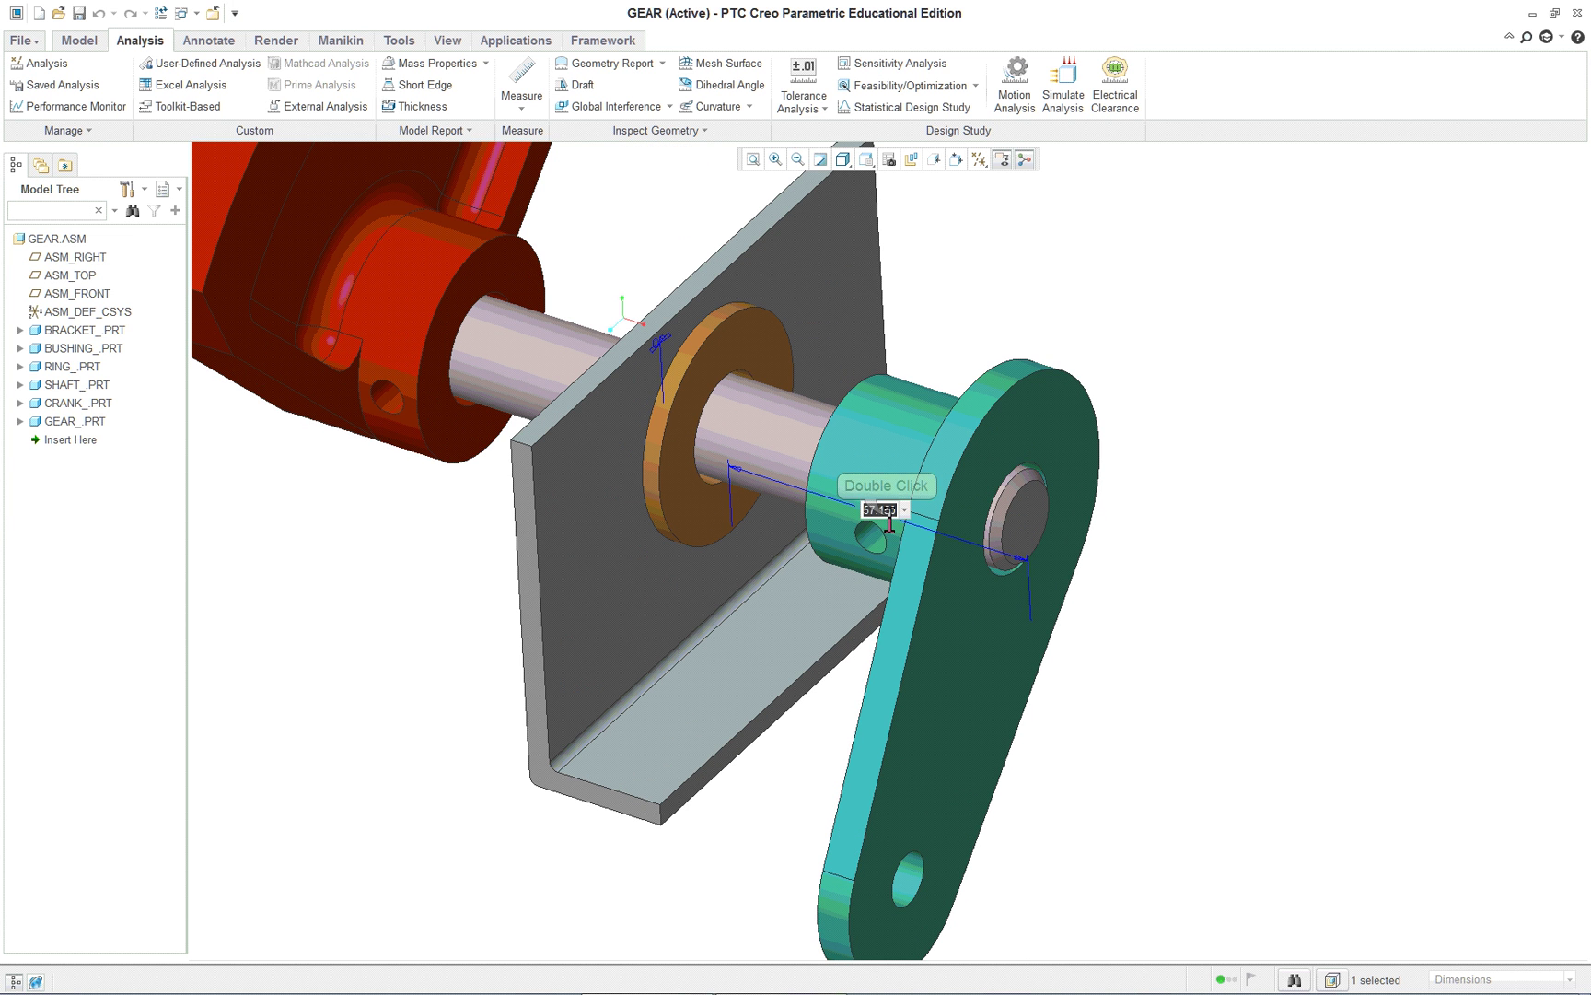
key("Return")
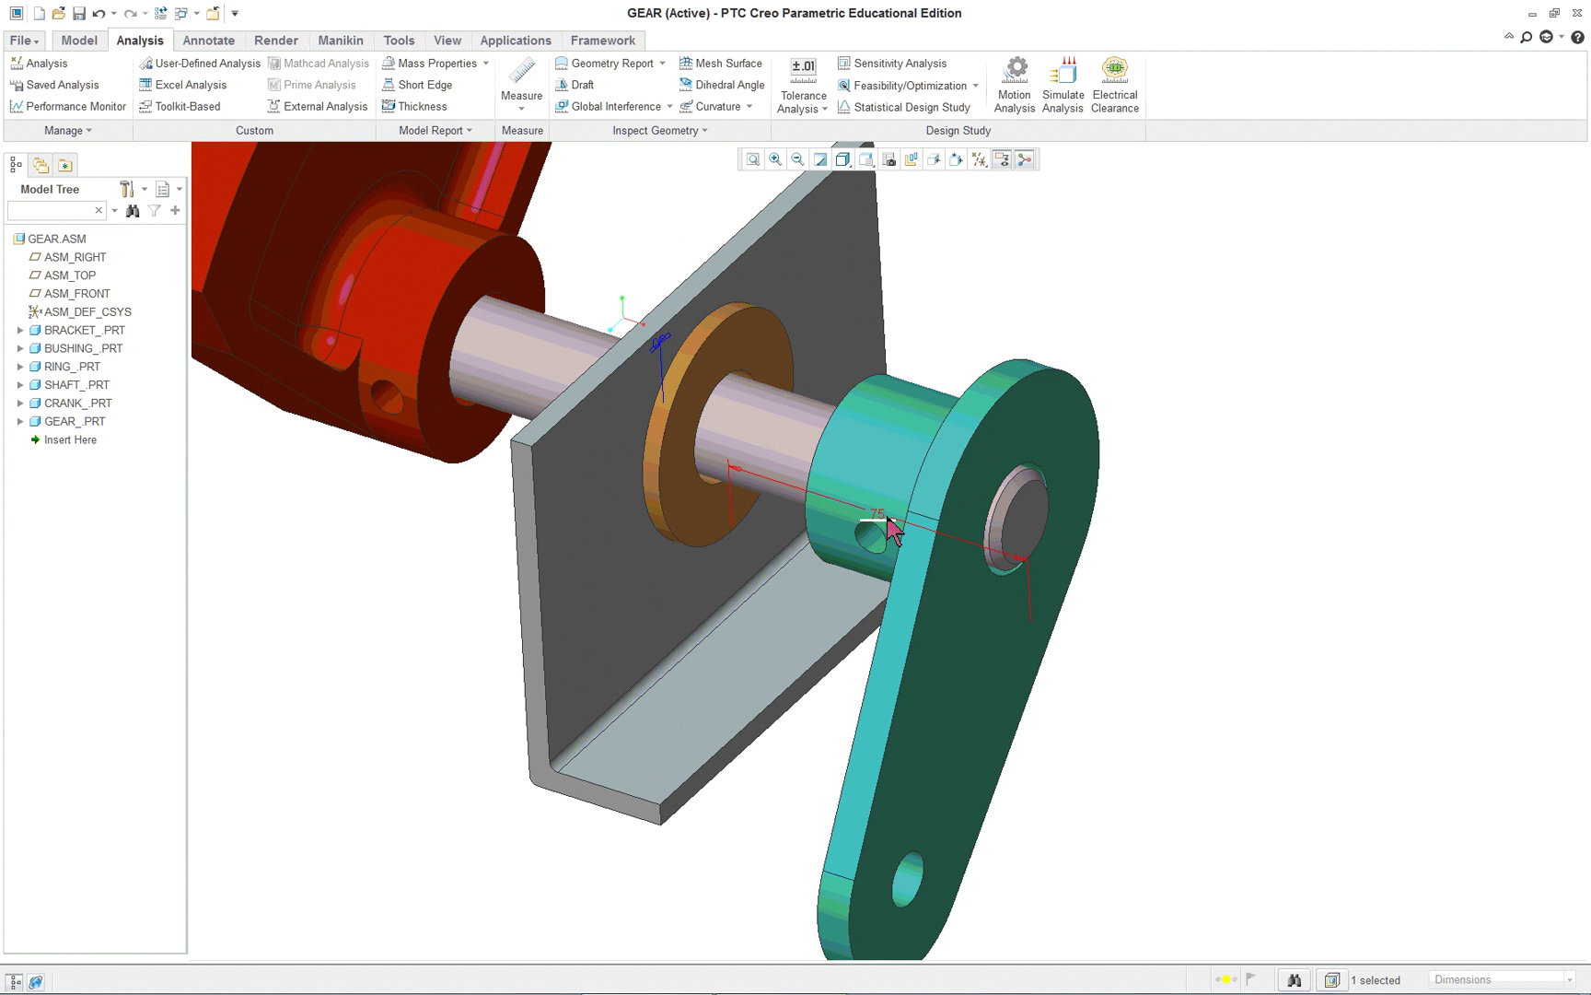
left_click(76, 41)
left_click(61, 74)
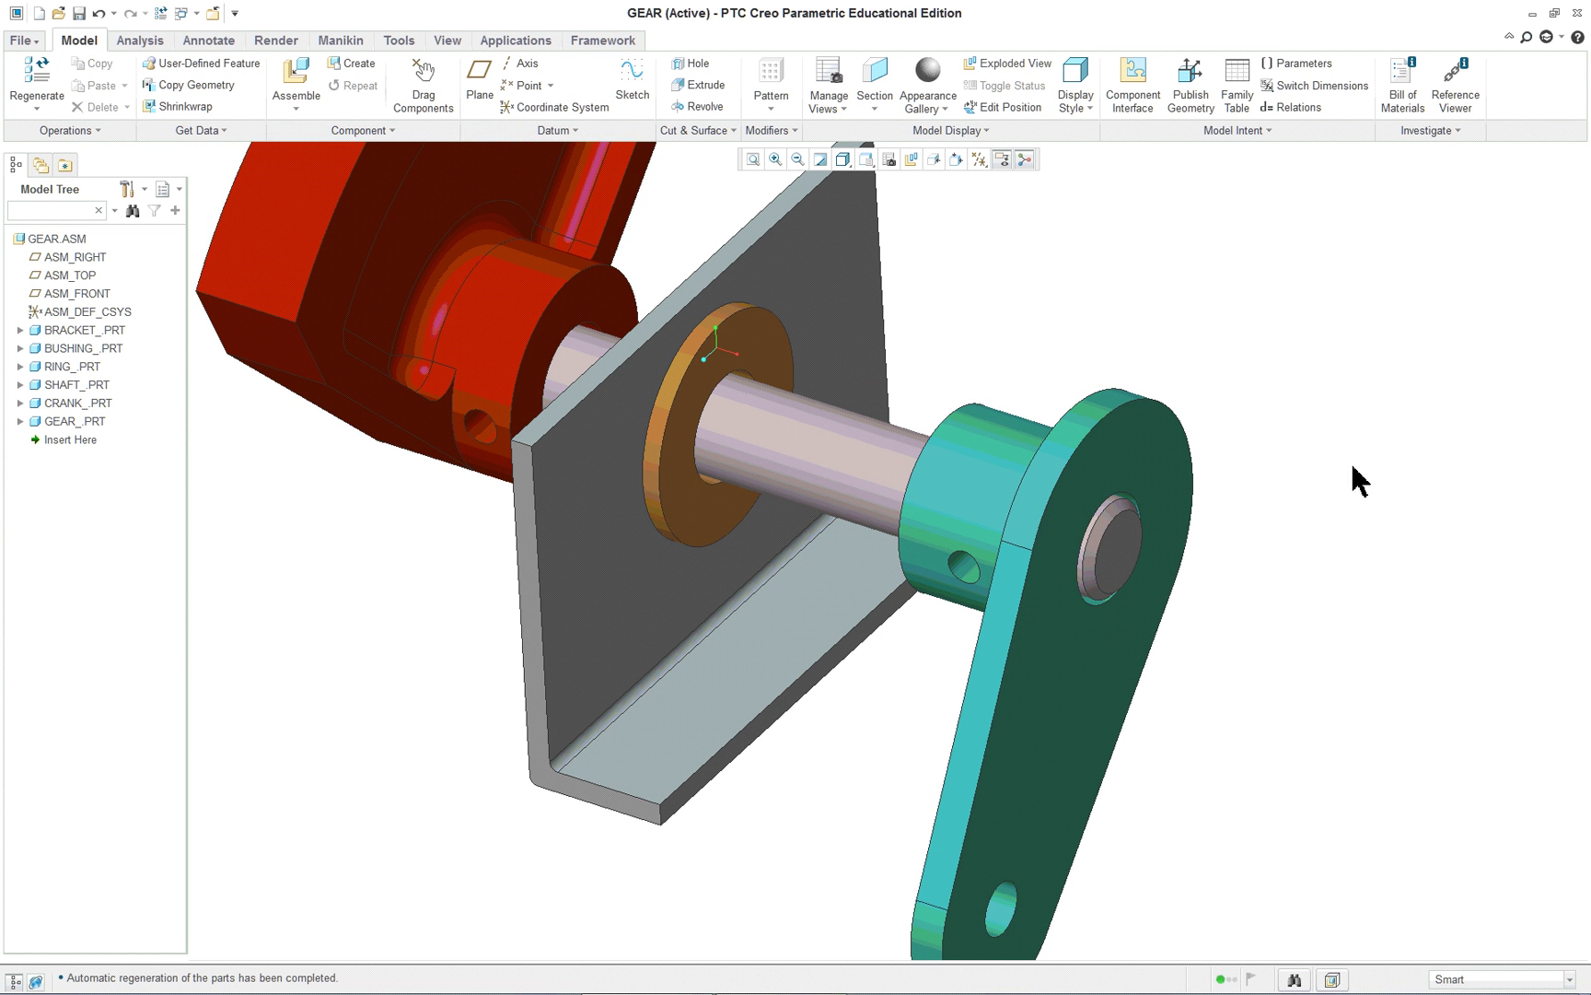
mouse_move(1361, 481)
middle_mouse_down()
mouse_move(1452, 452)
mouse_move(1351, 472)
middle_mouse_up()
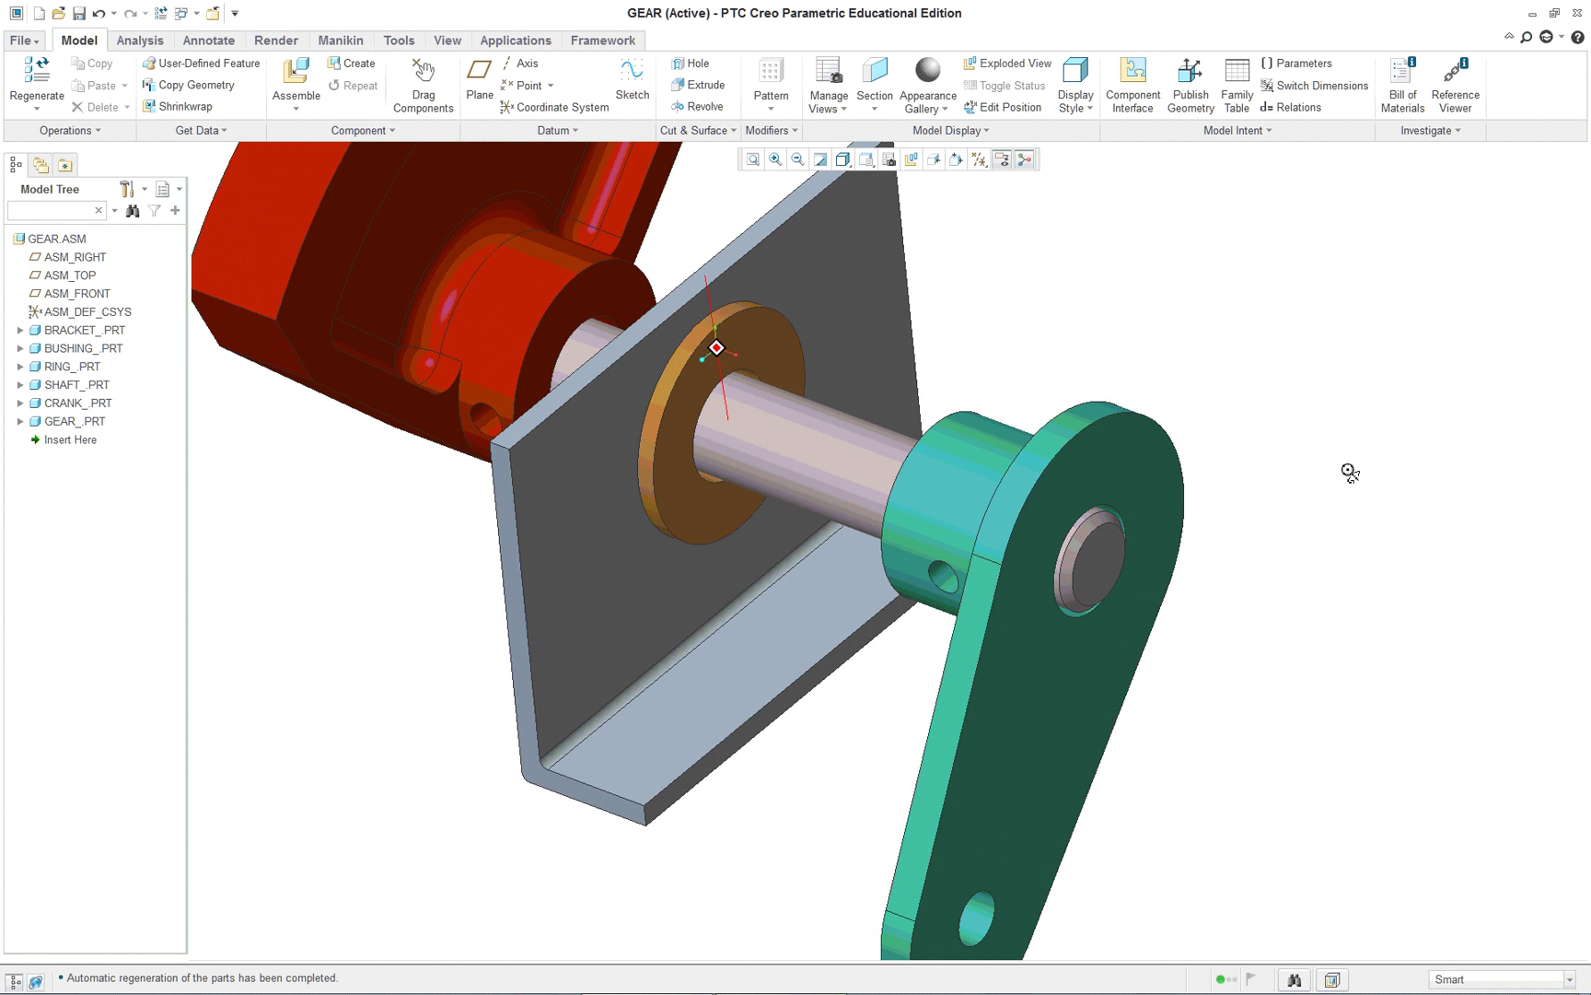
right_click(827, 462)
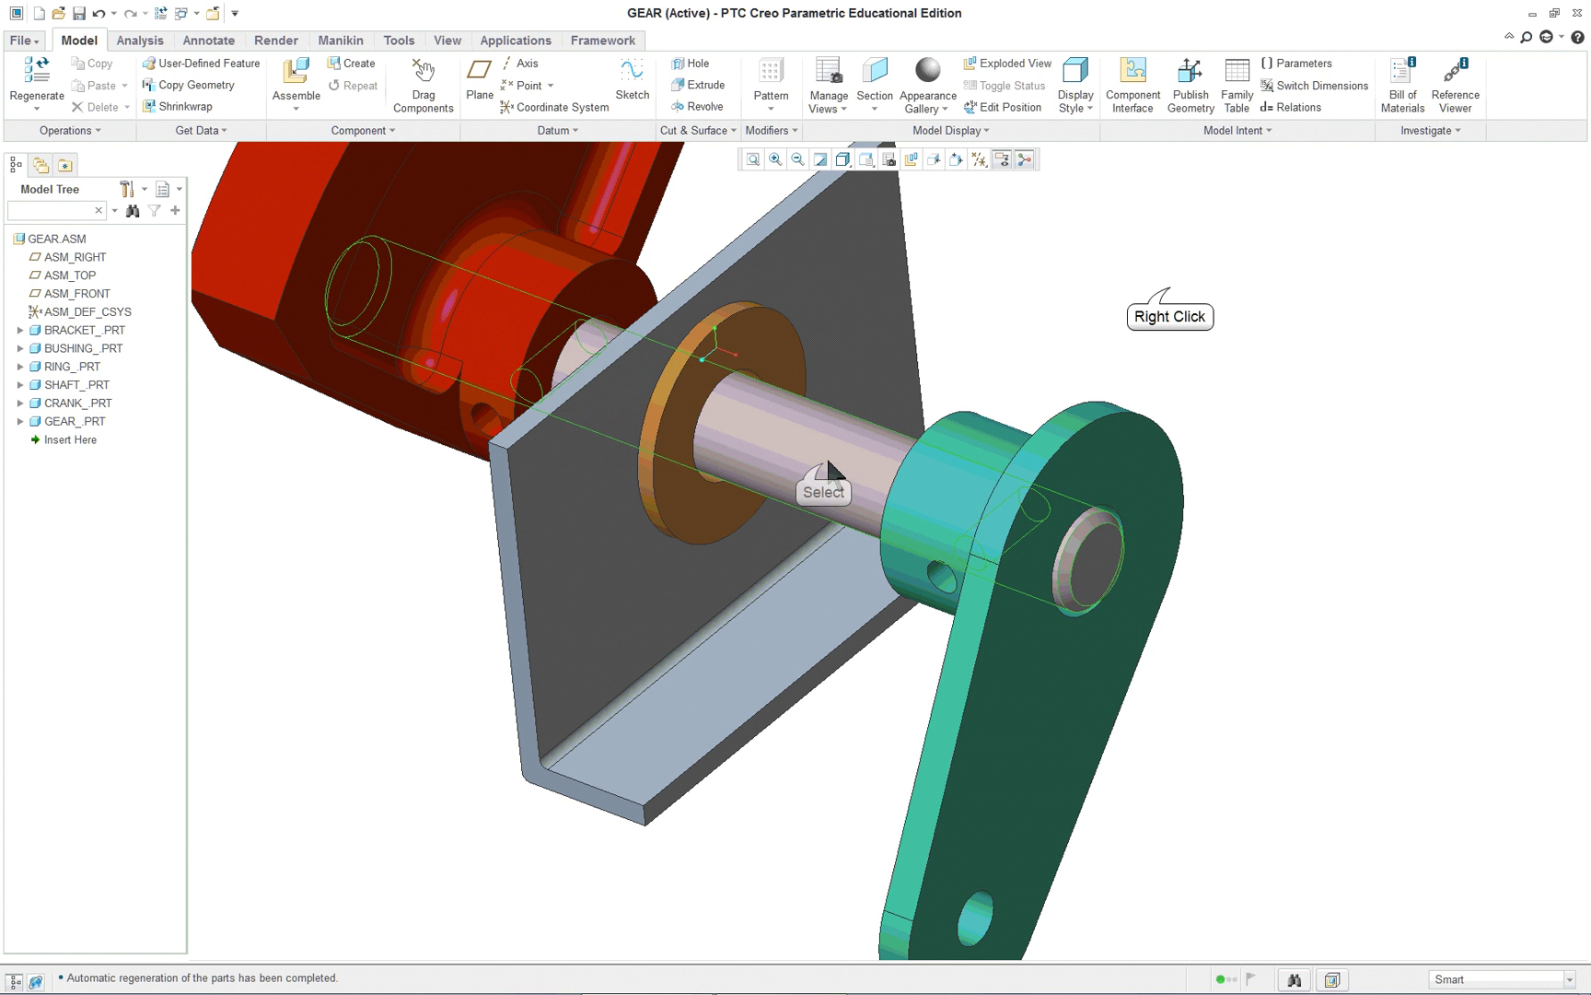
right_click(1152, 294)
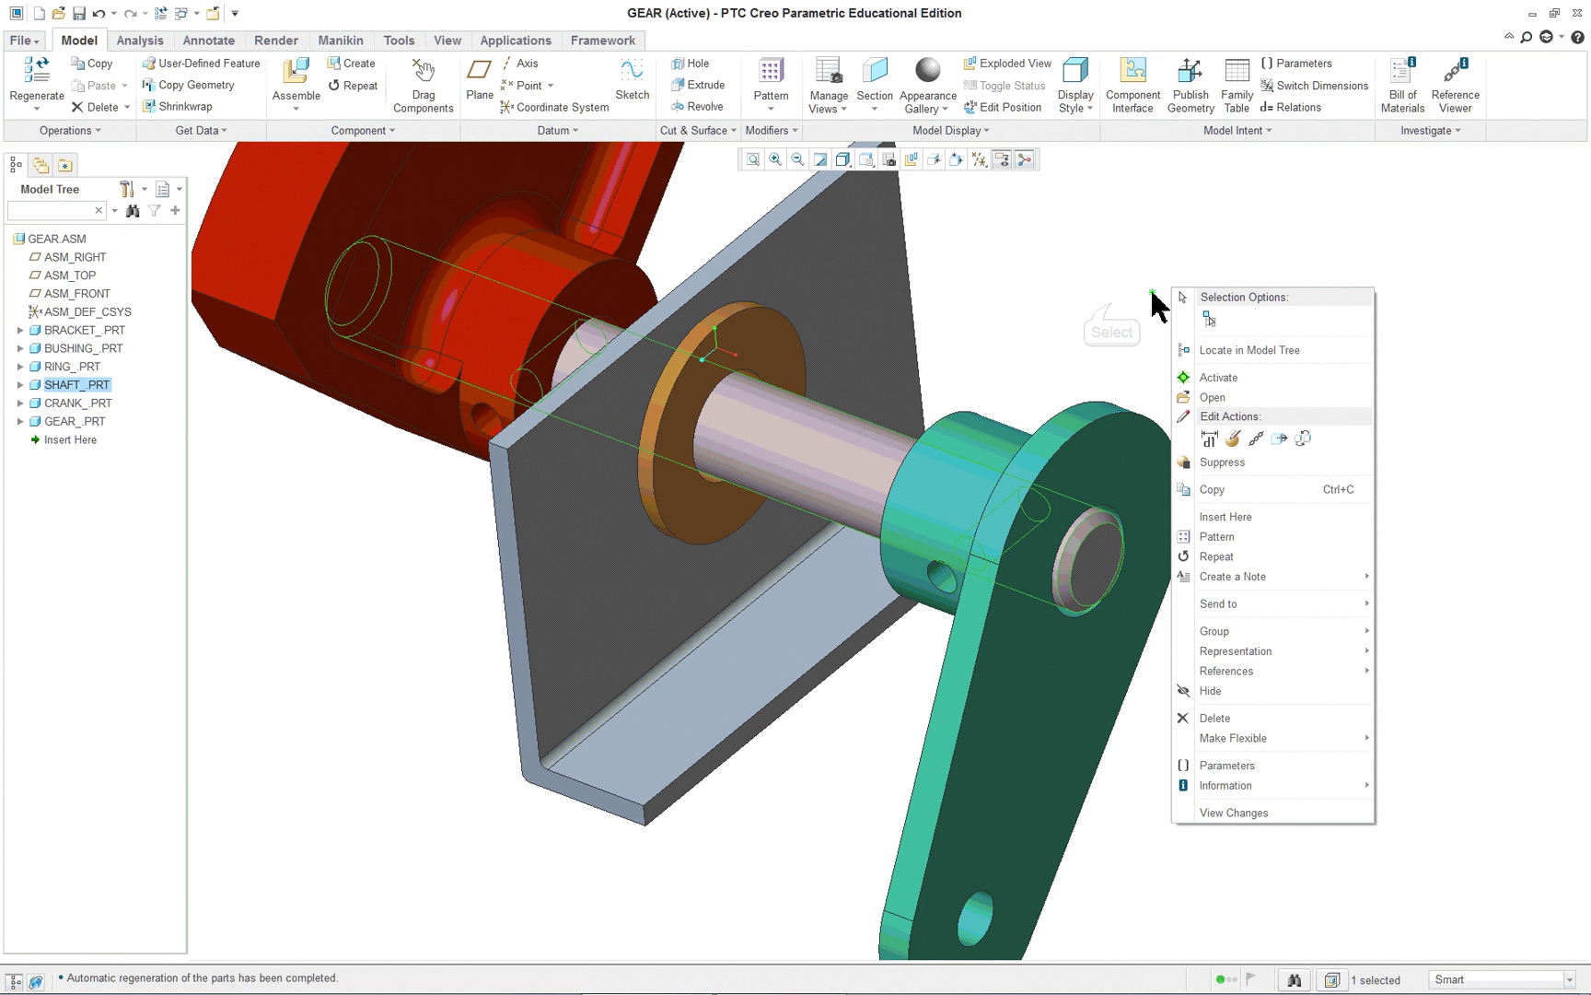
left_click(1112, 313)
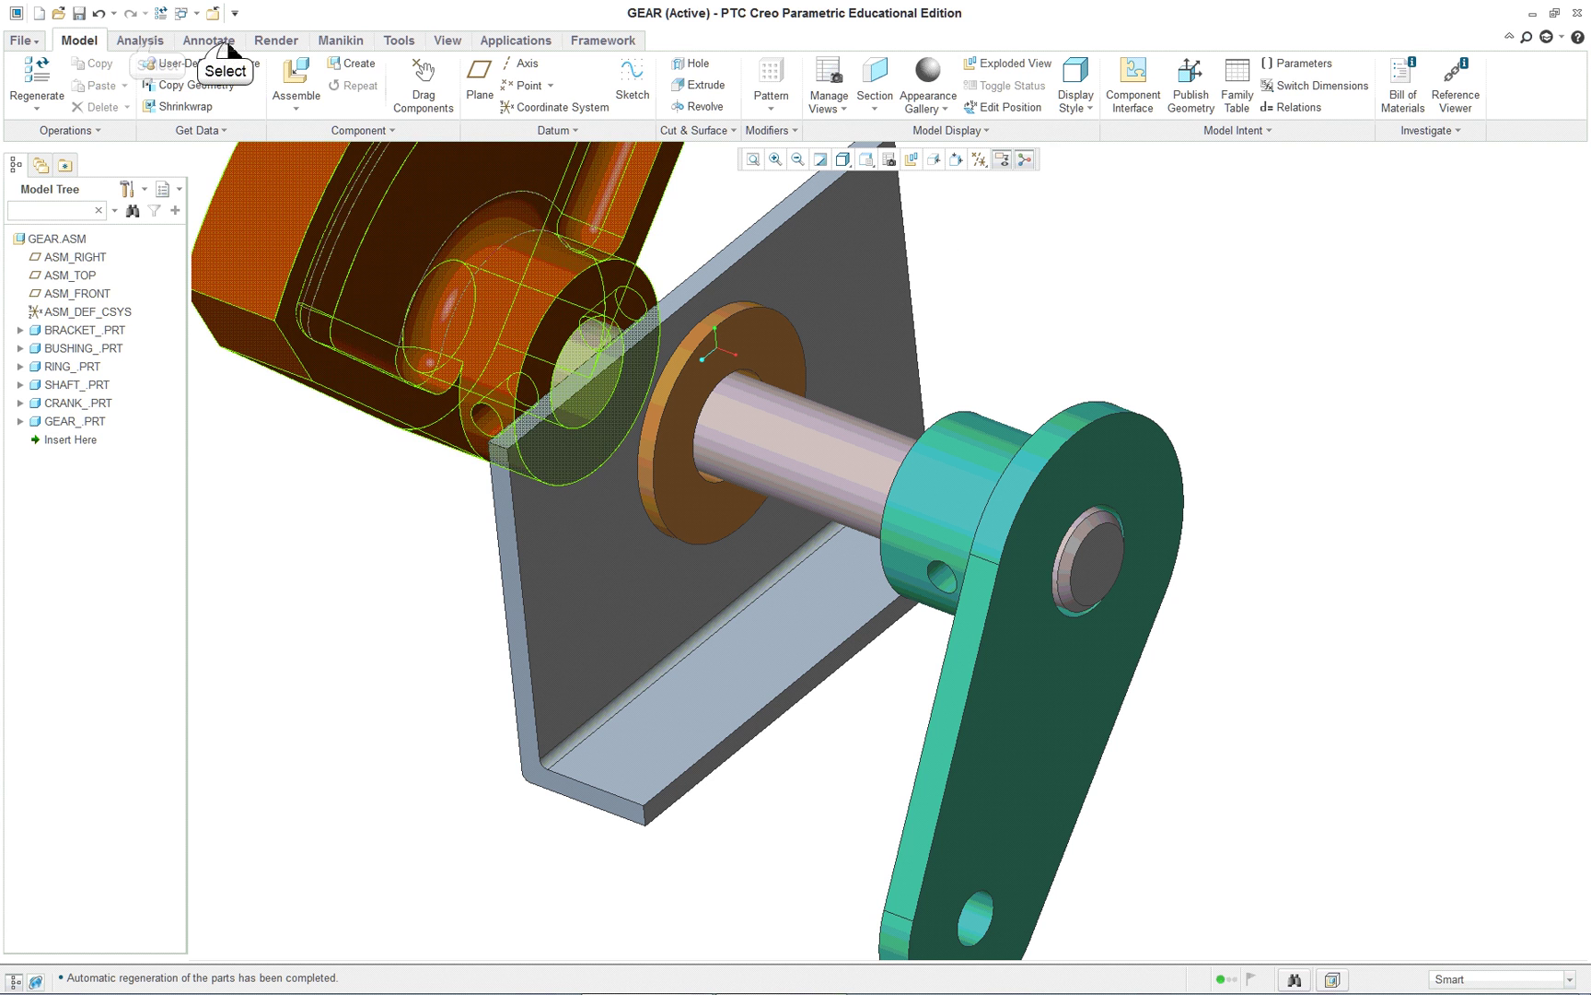
Measure the diameters of the shaft's cylindrical surface and the bushing's inner bore.
left_click(209, 40)
left_click(139, 40)
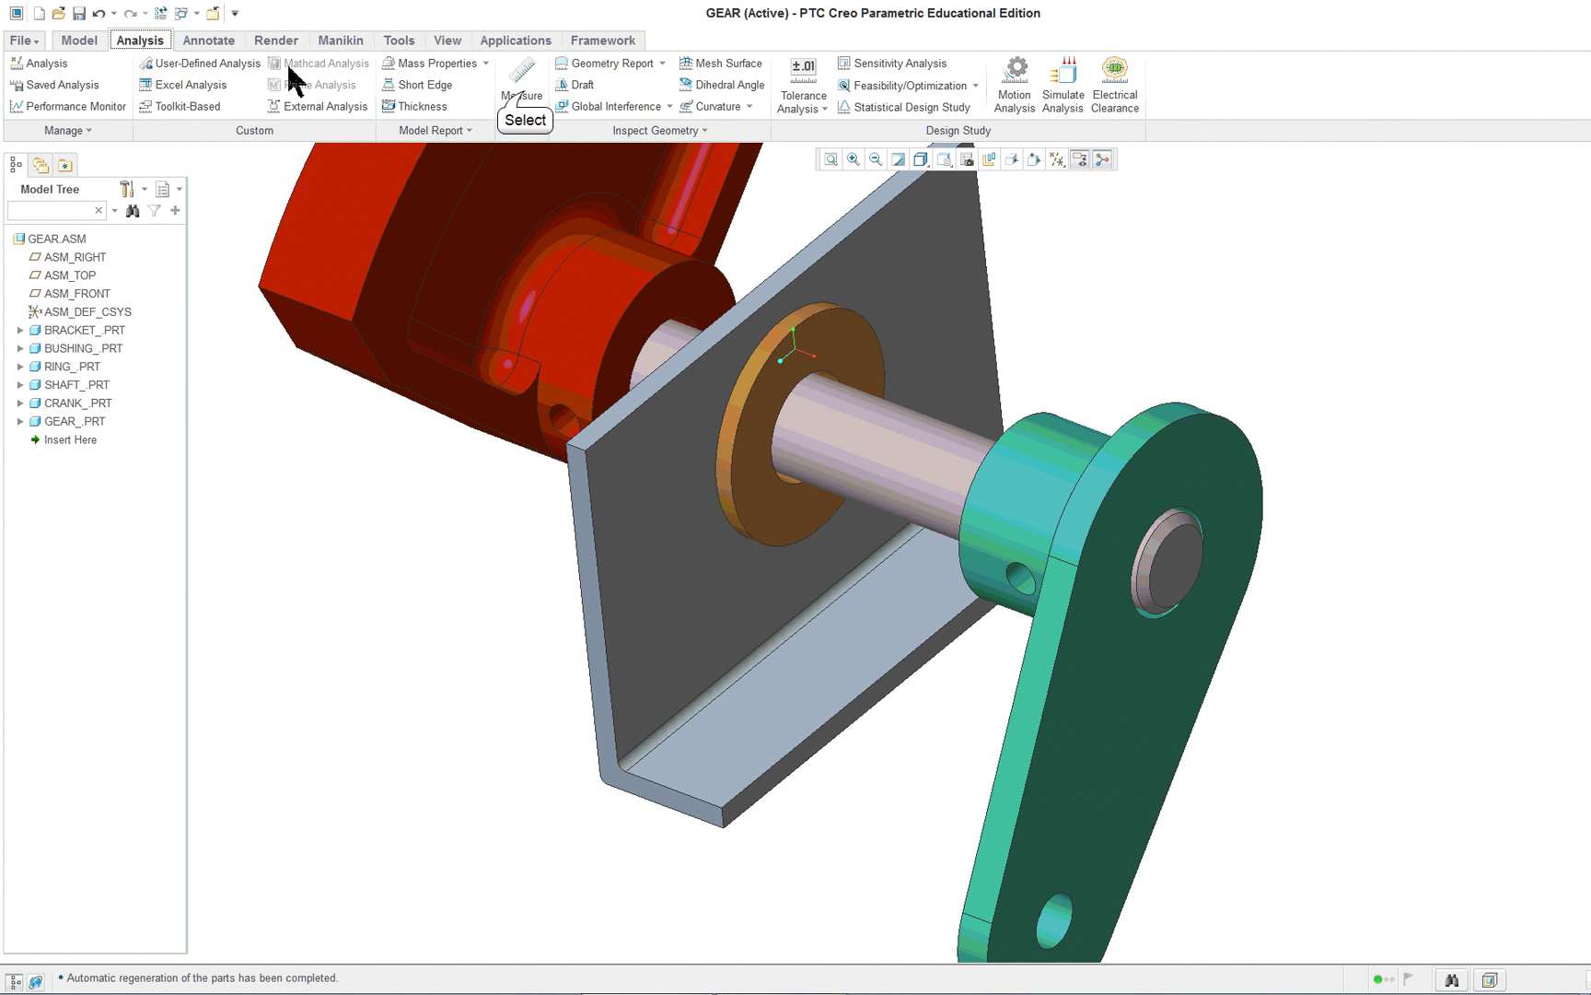
left_click(521, 108)
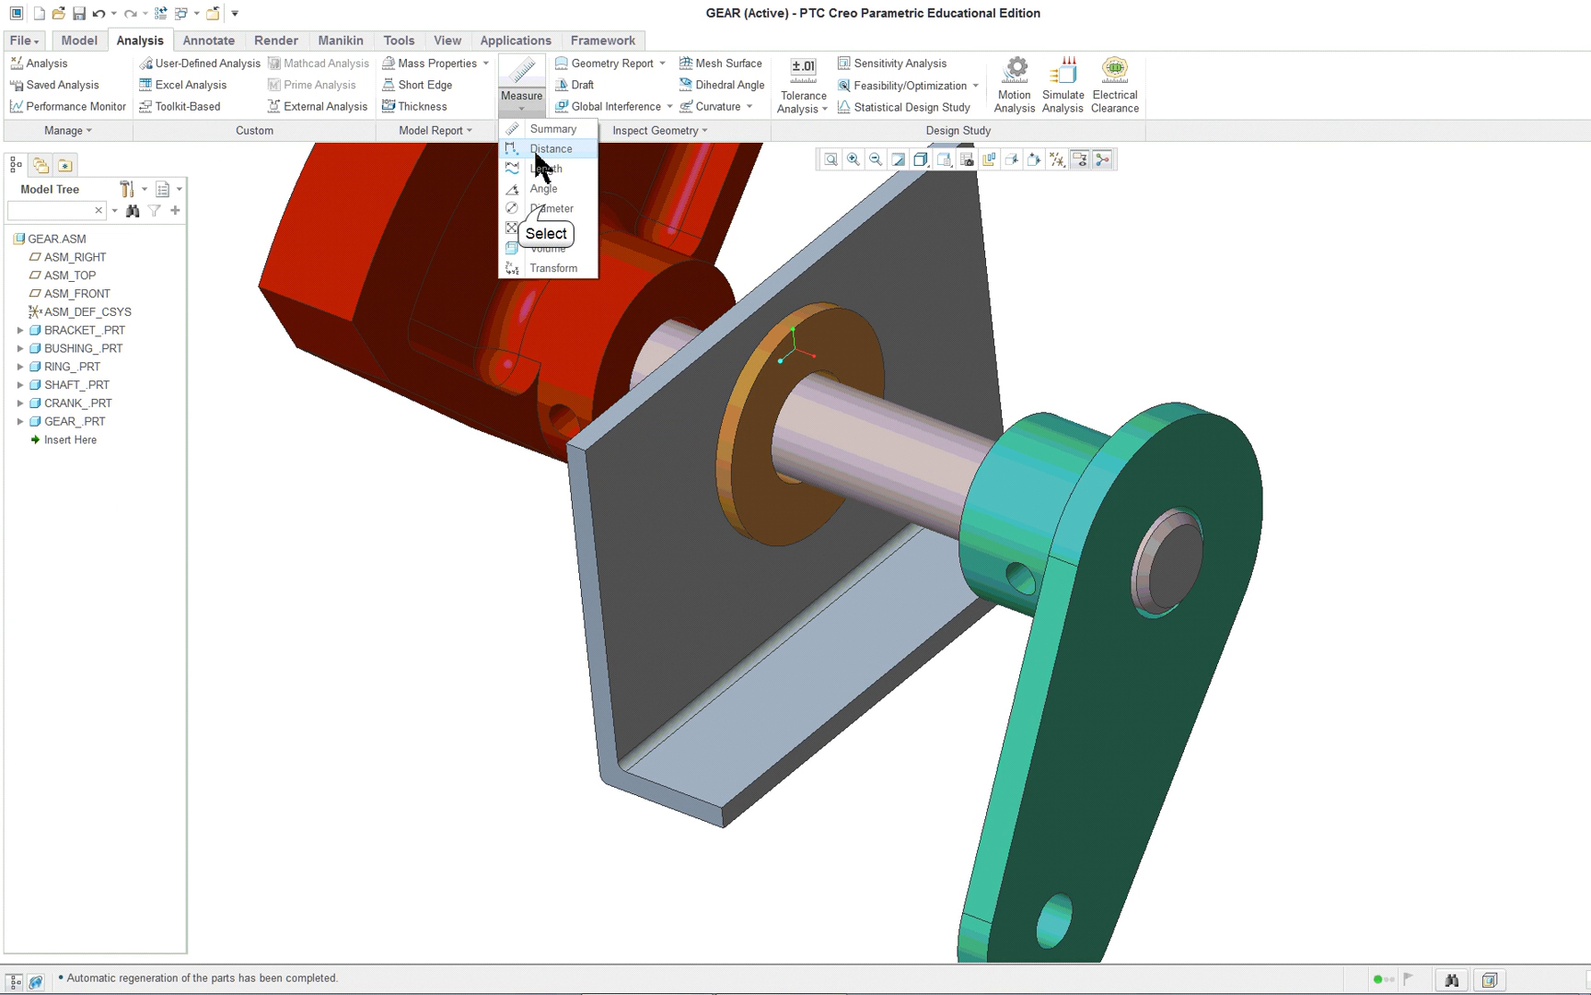
left_click(552, 208)
scroll(866, 449, "up", 3)
left_click(870, 448)
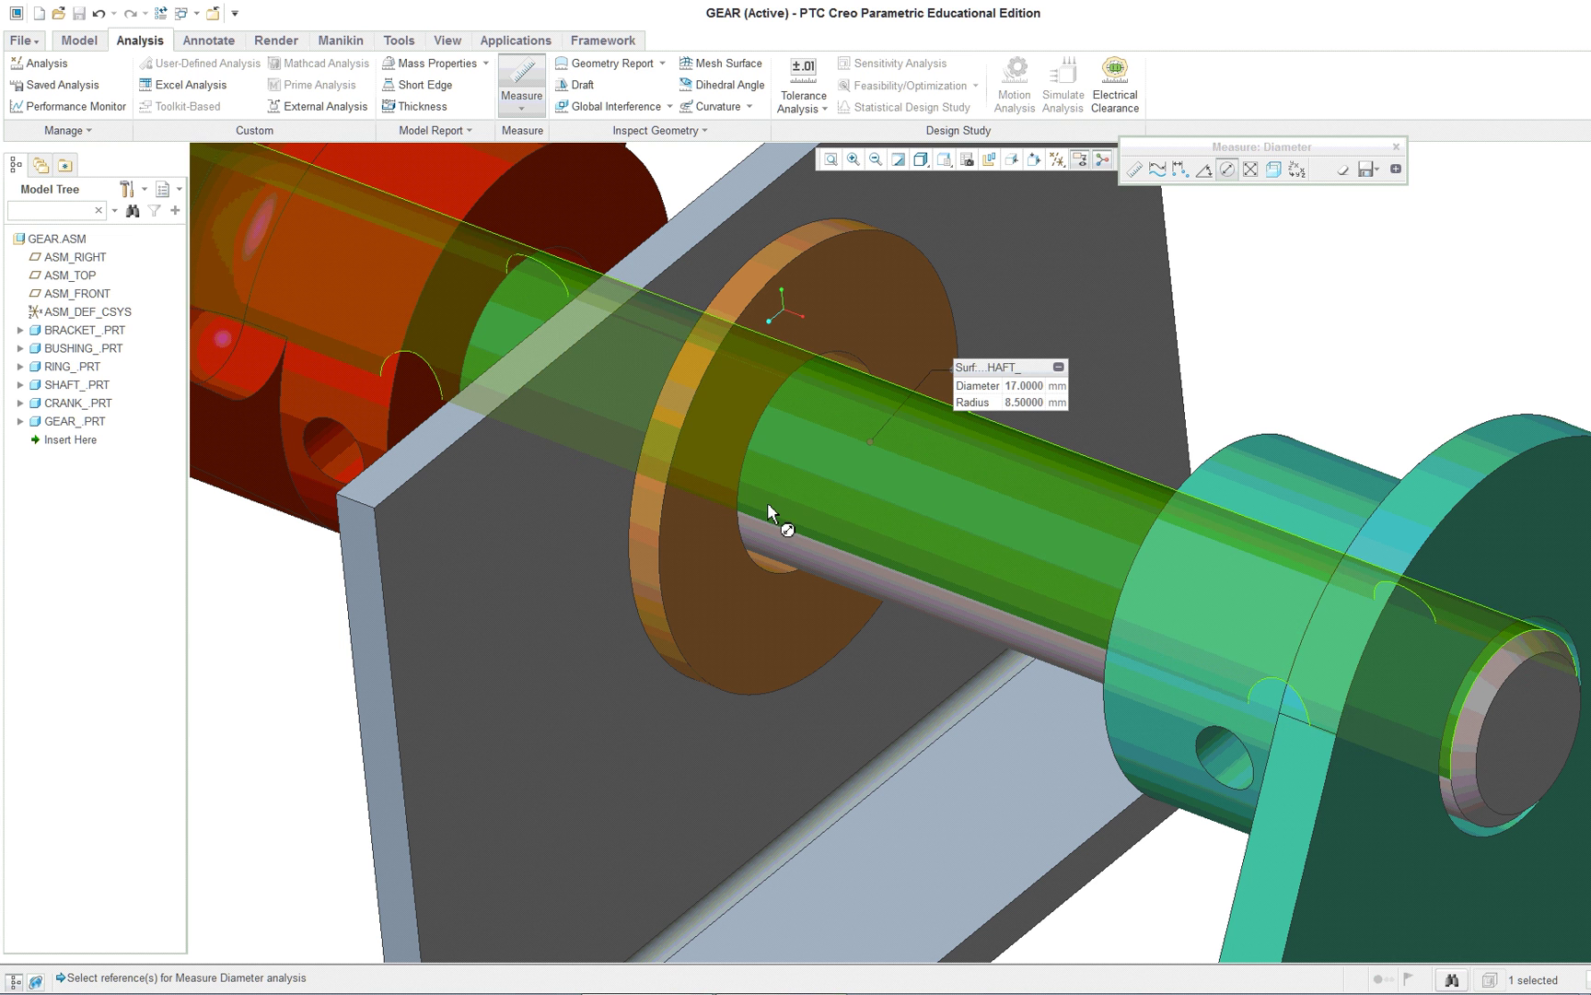
left_click(766, 562)
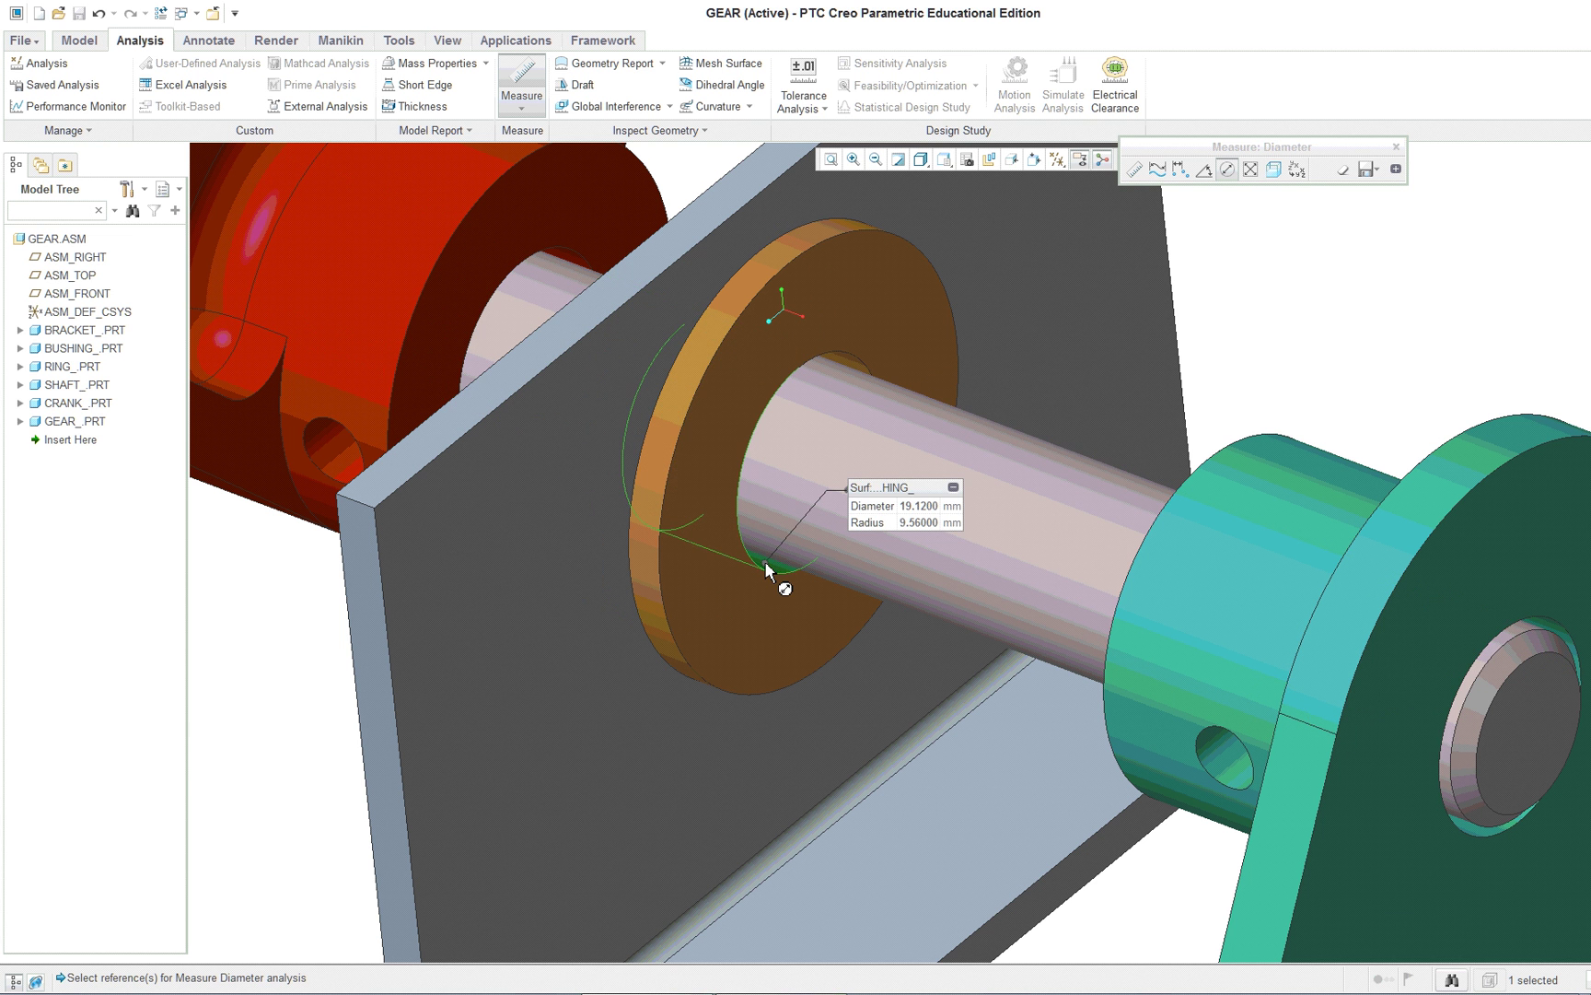
Measure the diameter of the crank's shaft bore and measure the bushing's bore again for comparison.
scroll(767, 566, "down", 2)
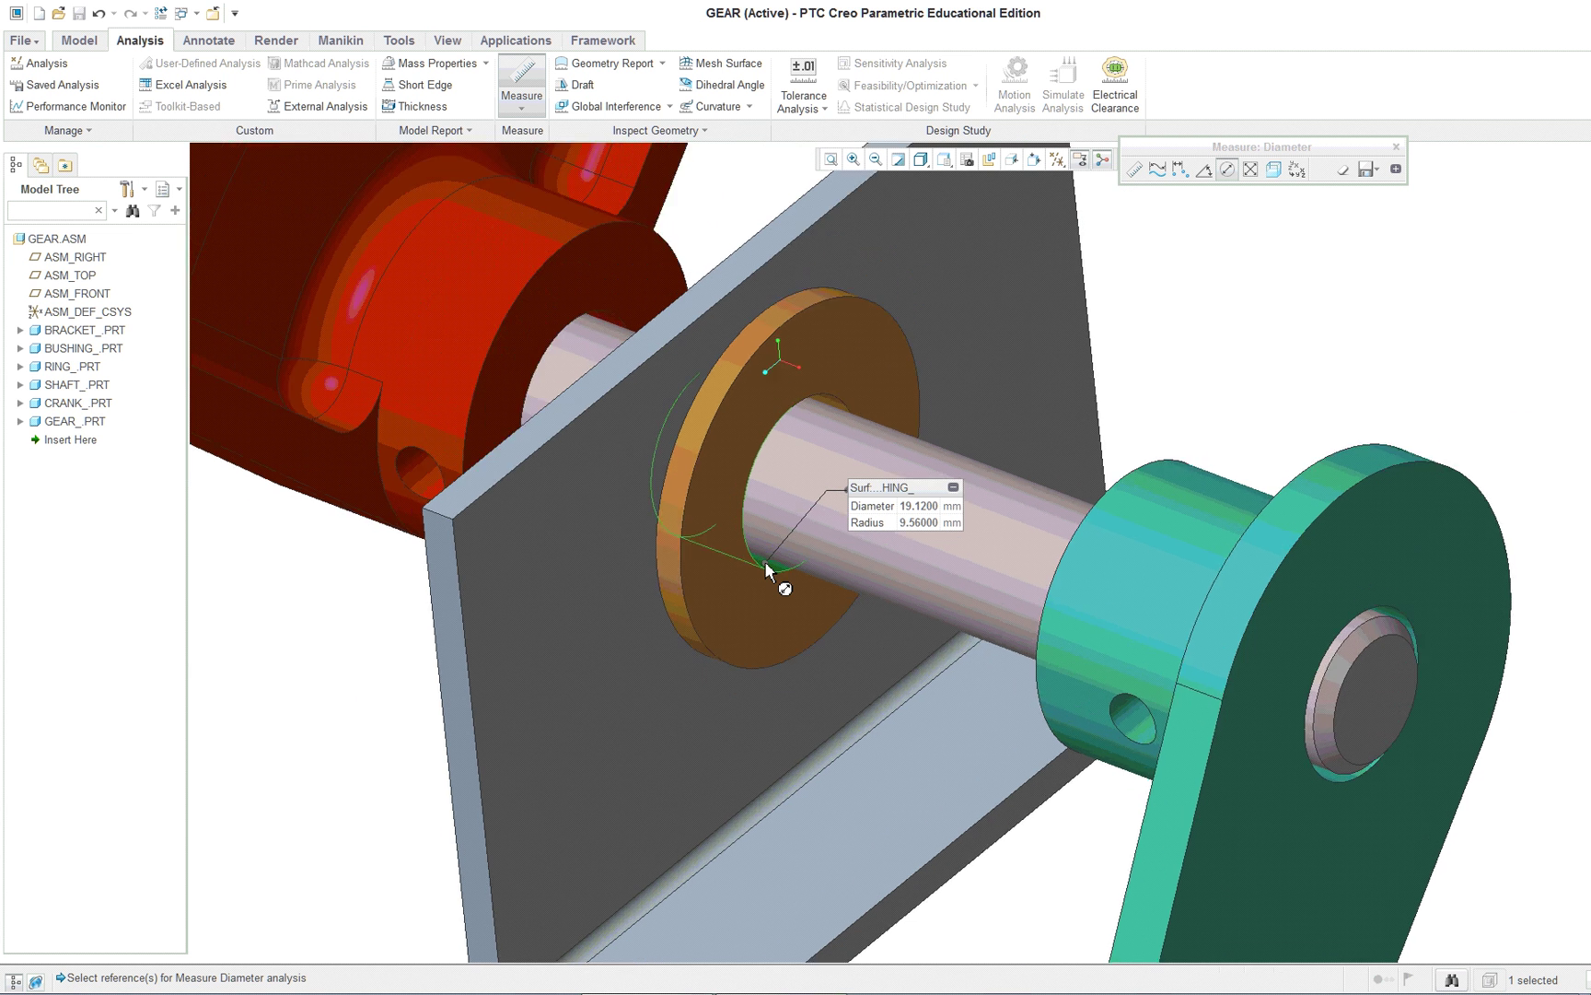
scroll(1194, 663, "up", 3)
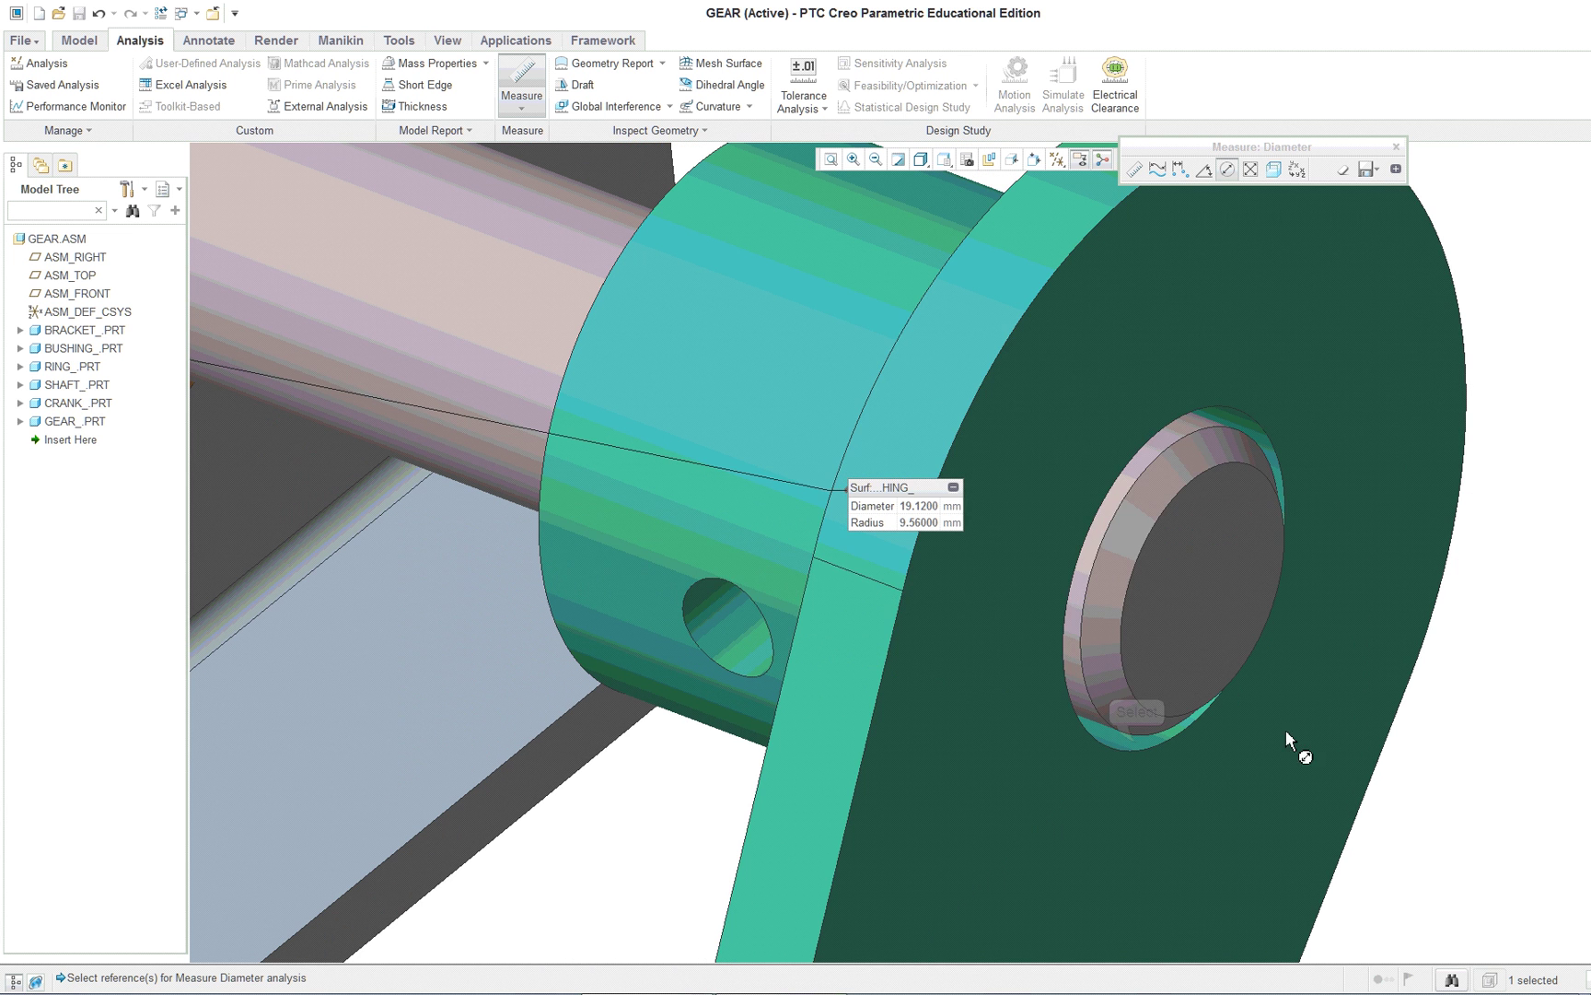
left_click(1136, 742)
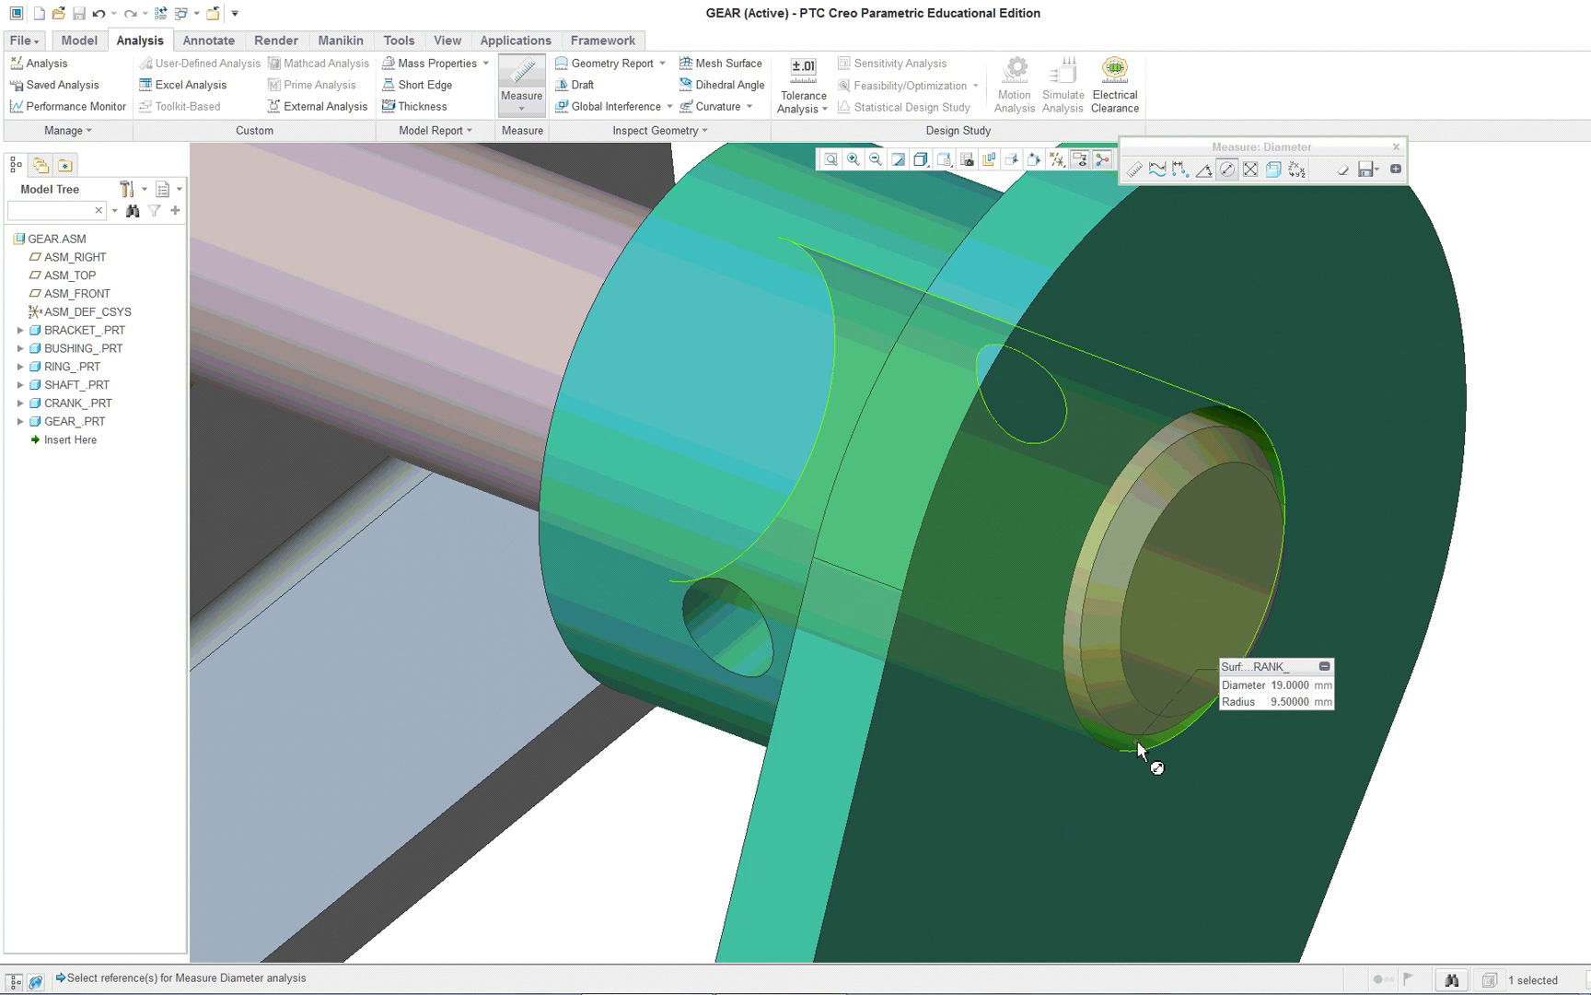
scroll(1140, 742, "down", 4)
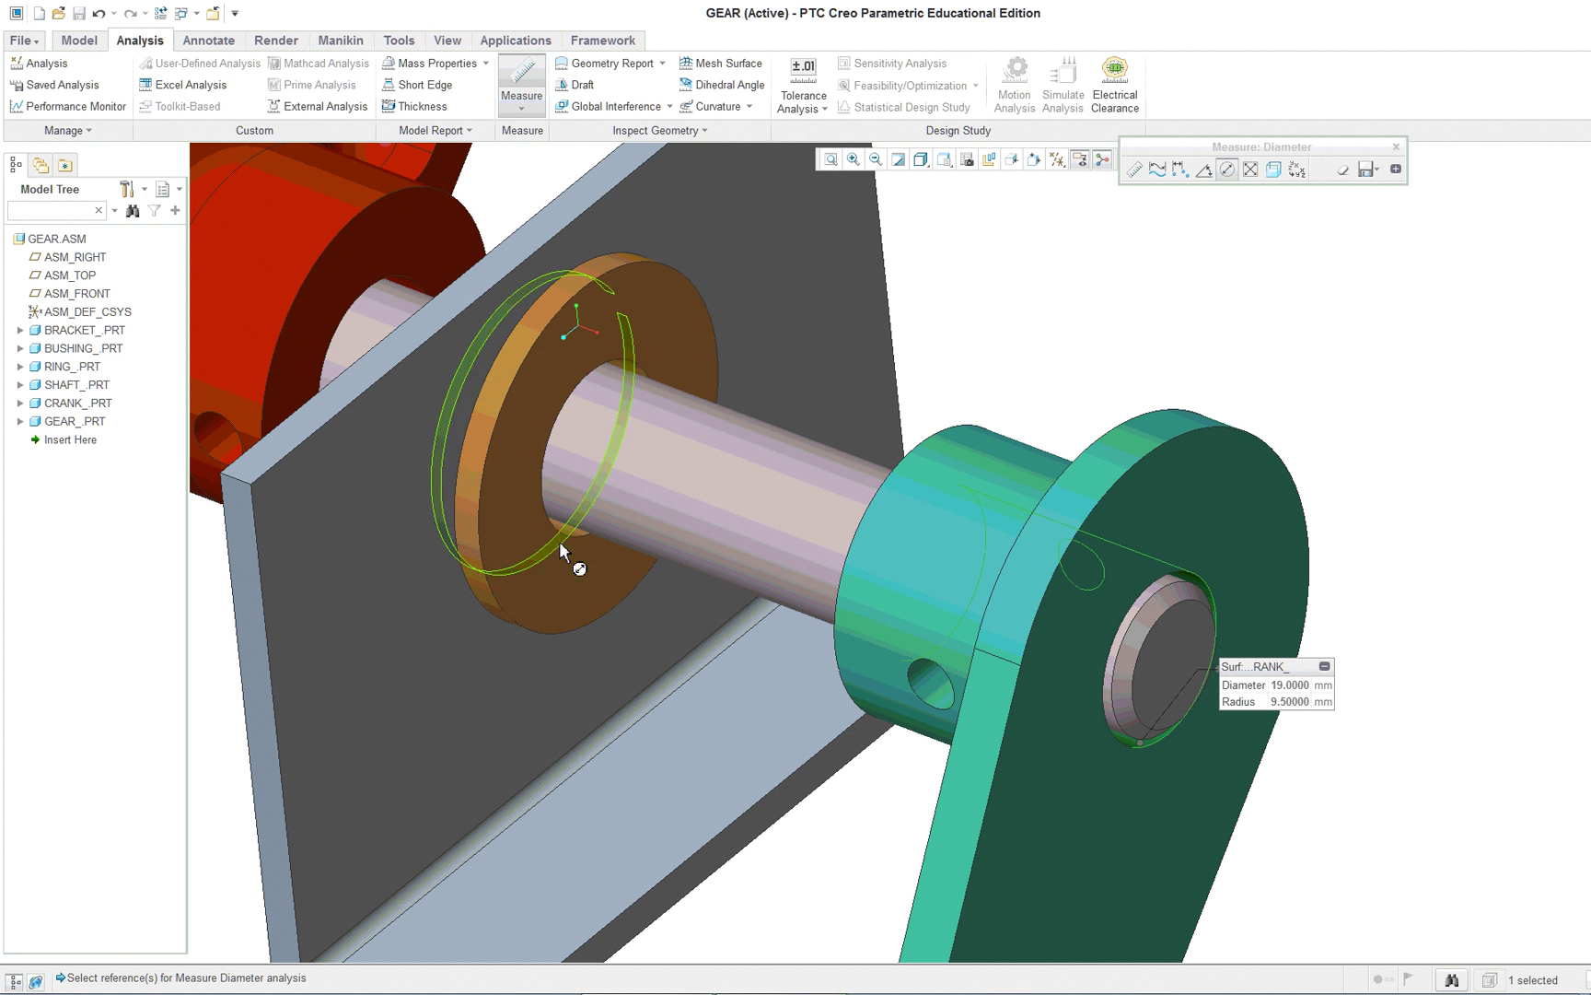
left_click(564, 527)
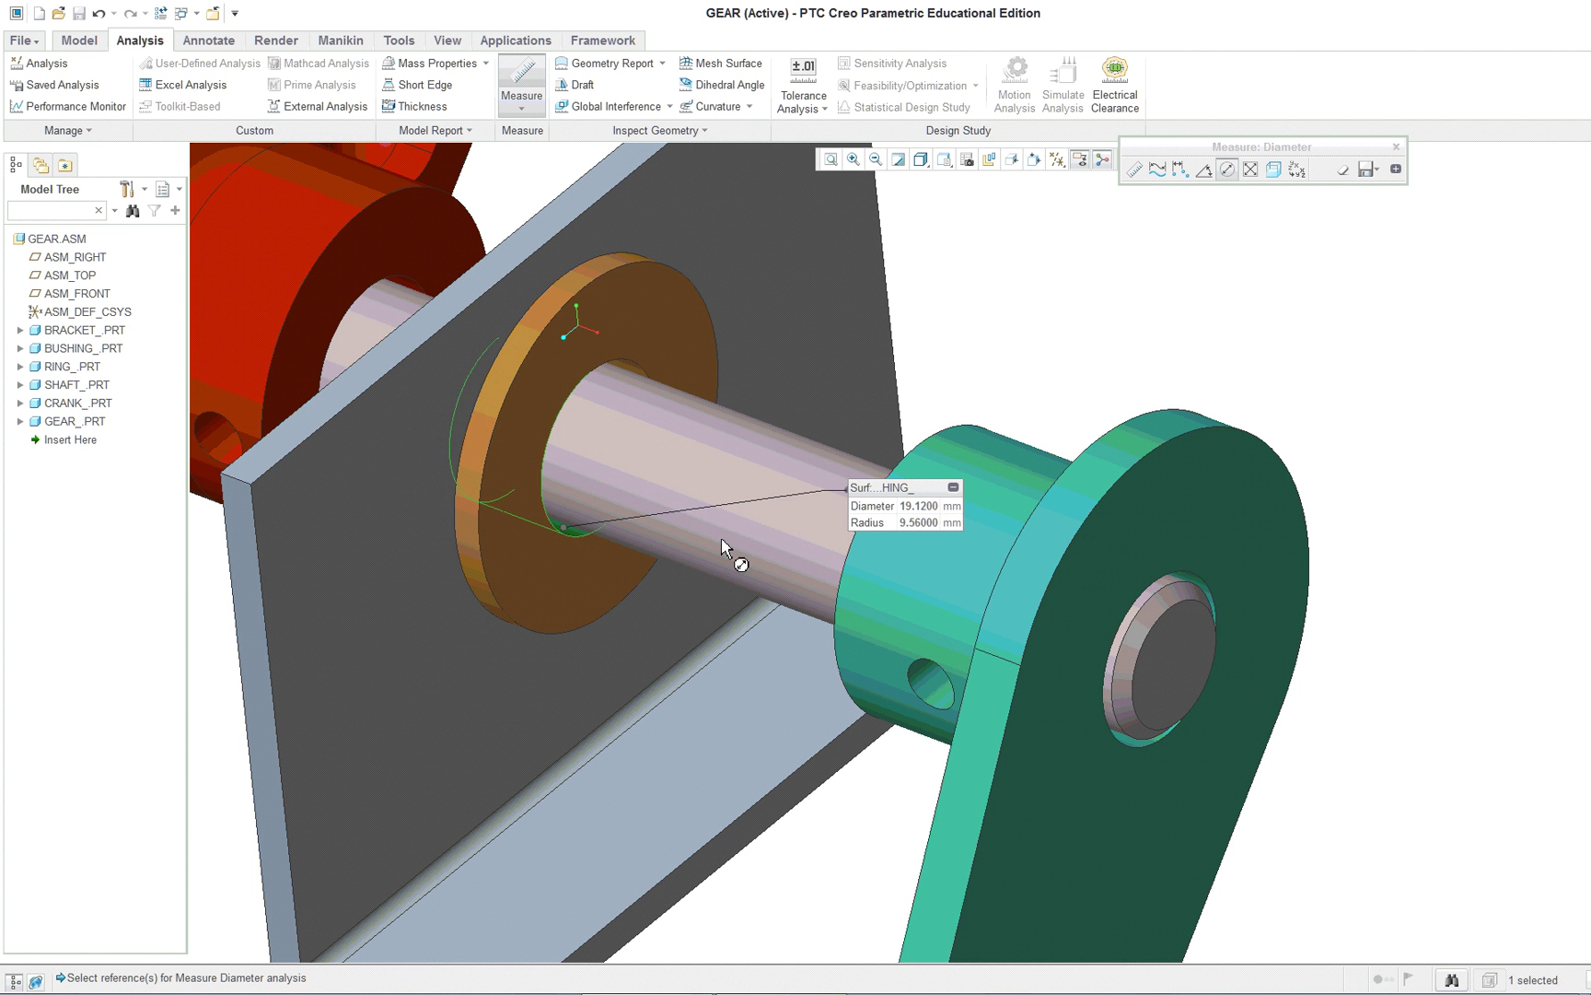
Measure the diameter of the gear's shaft bore and close the diameter measurement.
scroll(601, 546, "down", 2)
scroll(490, 504, "up", 6)
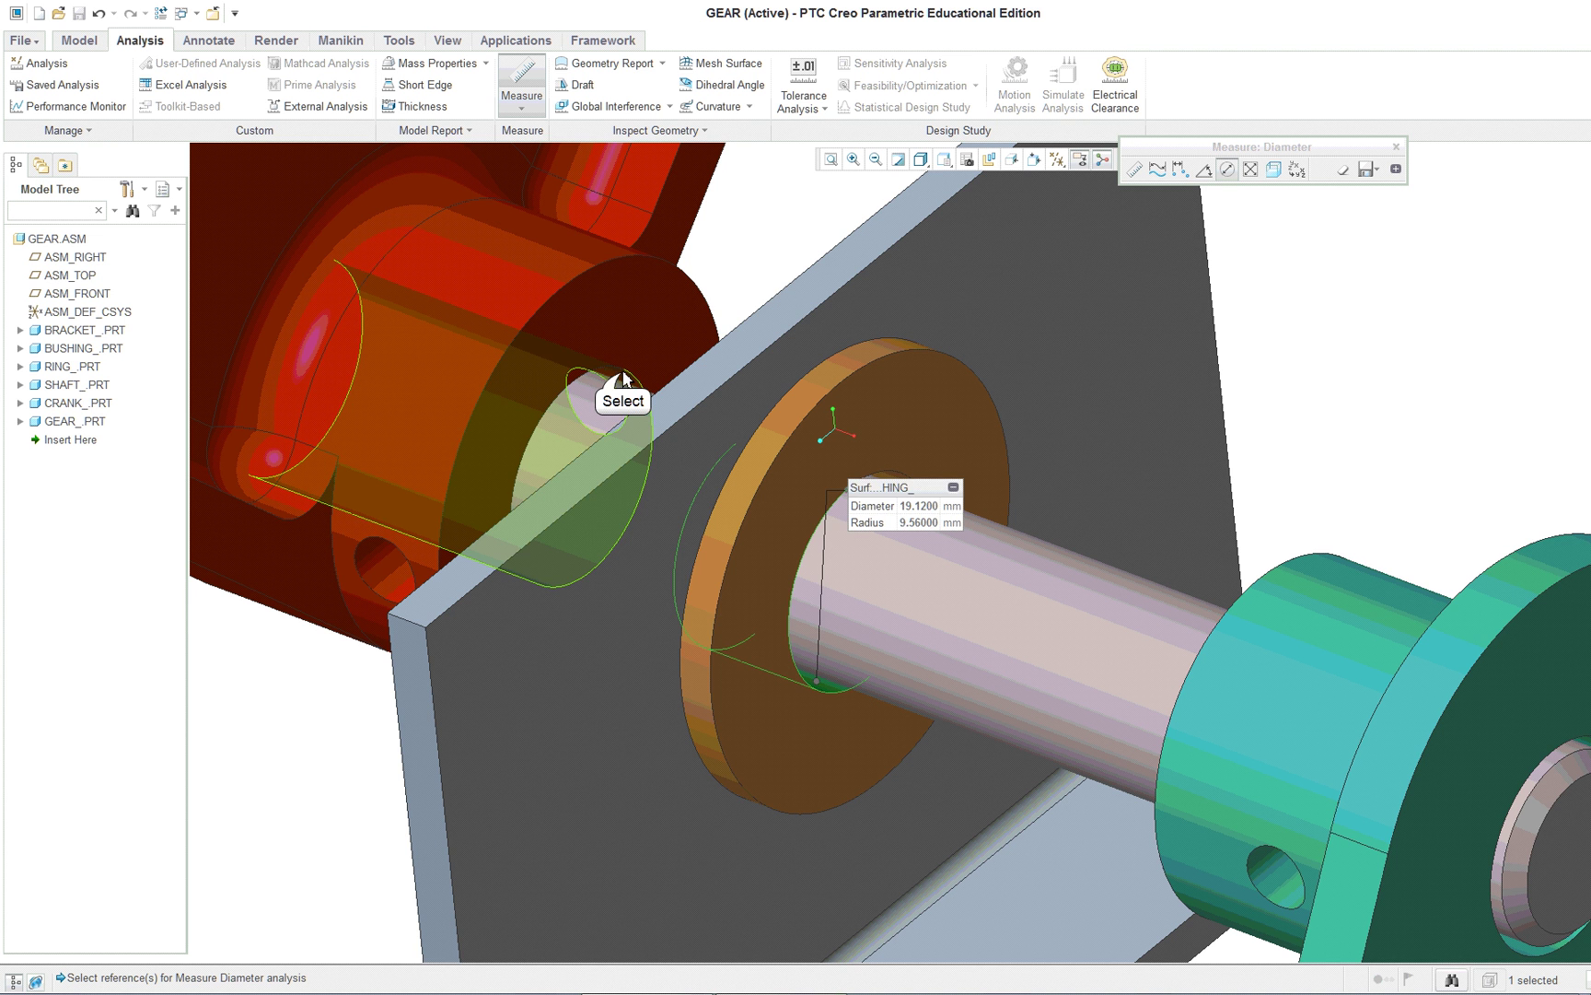
left_click(625, 378)
scroll(779, 419, "down", 3)
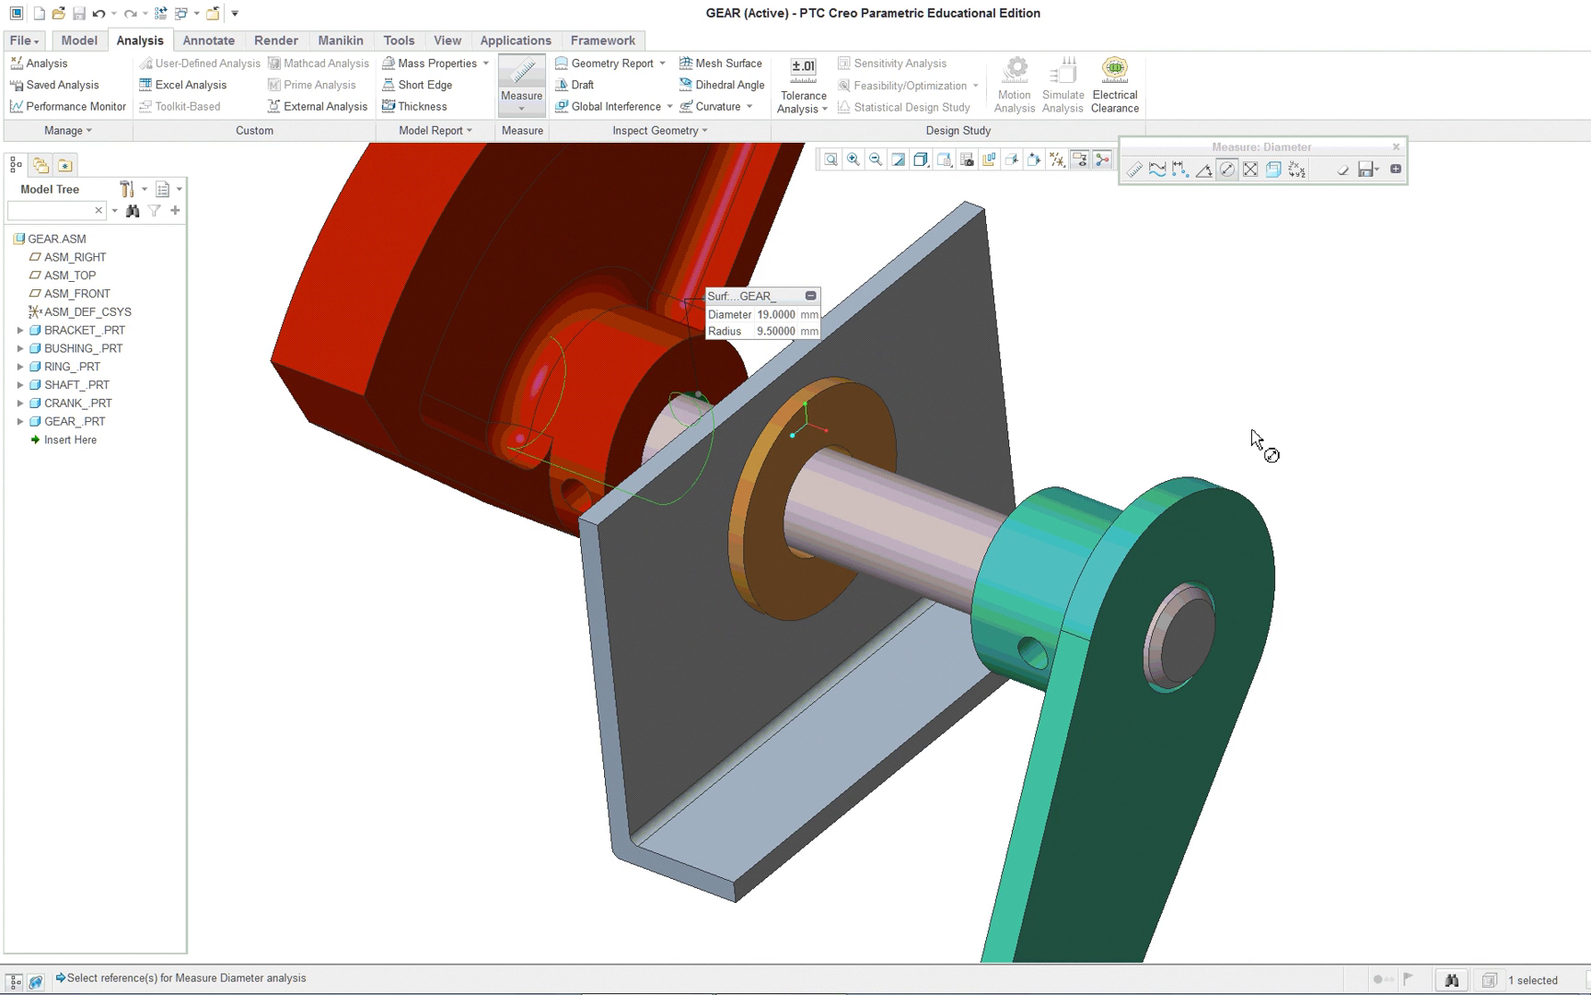
key("Escape")
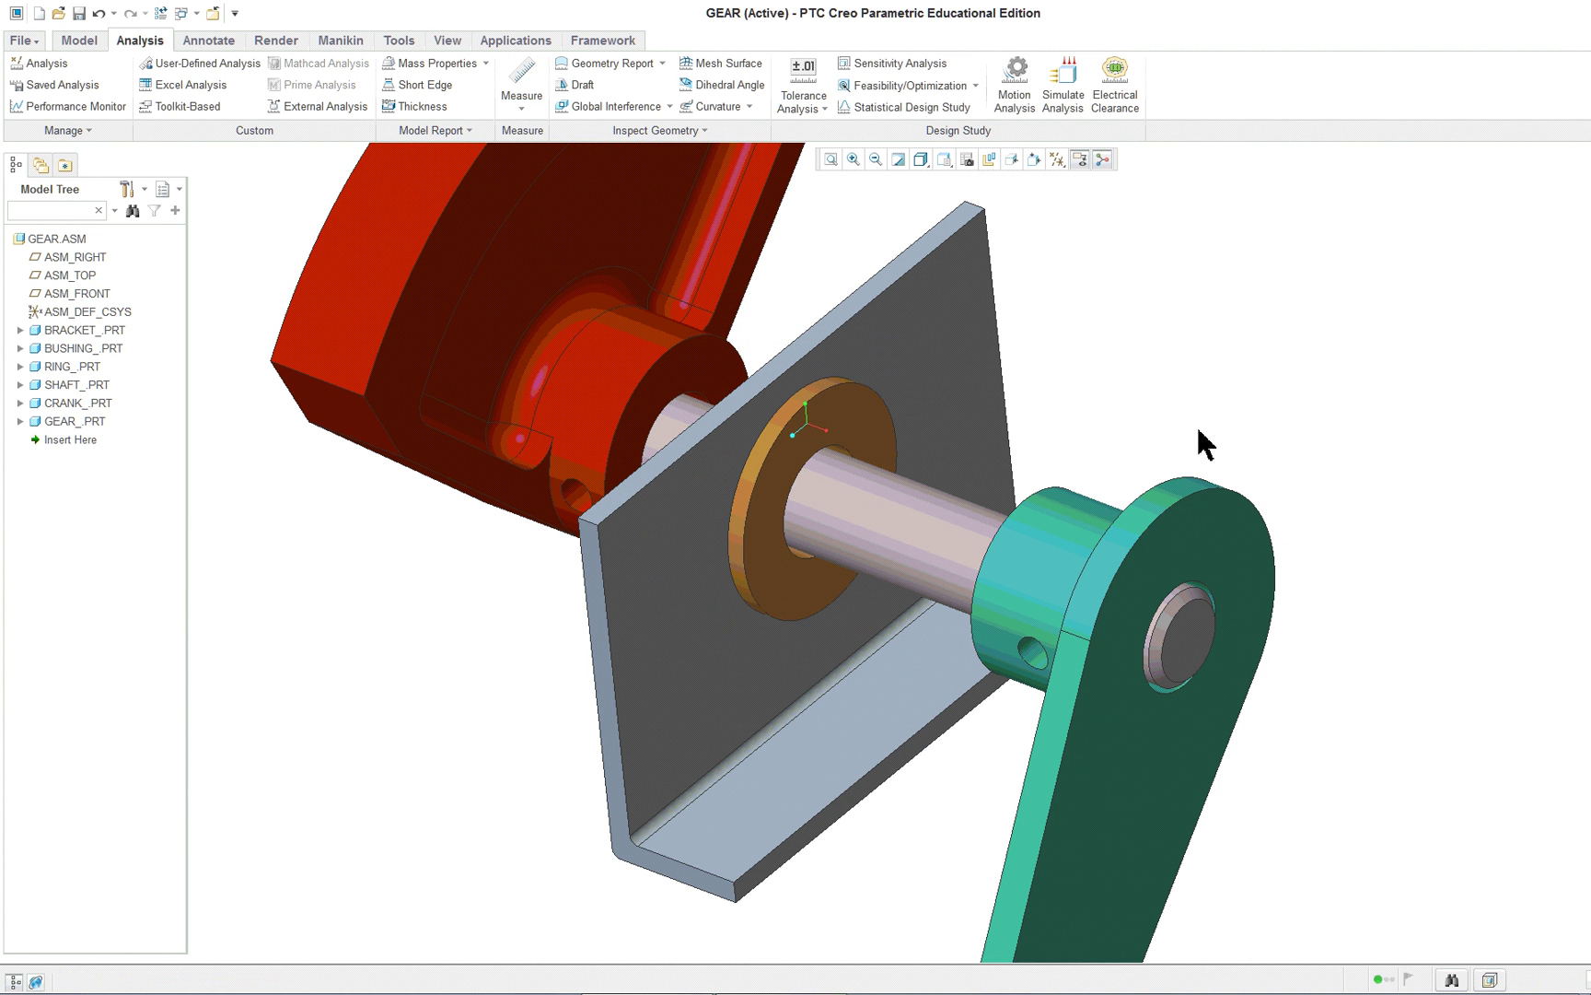
Activate the shaft part within the assembly and show the dimensions of its cylindrical body.
left_click(898, 520)
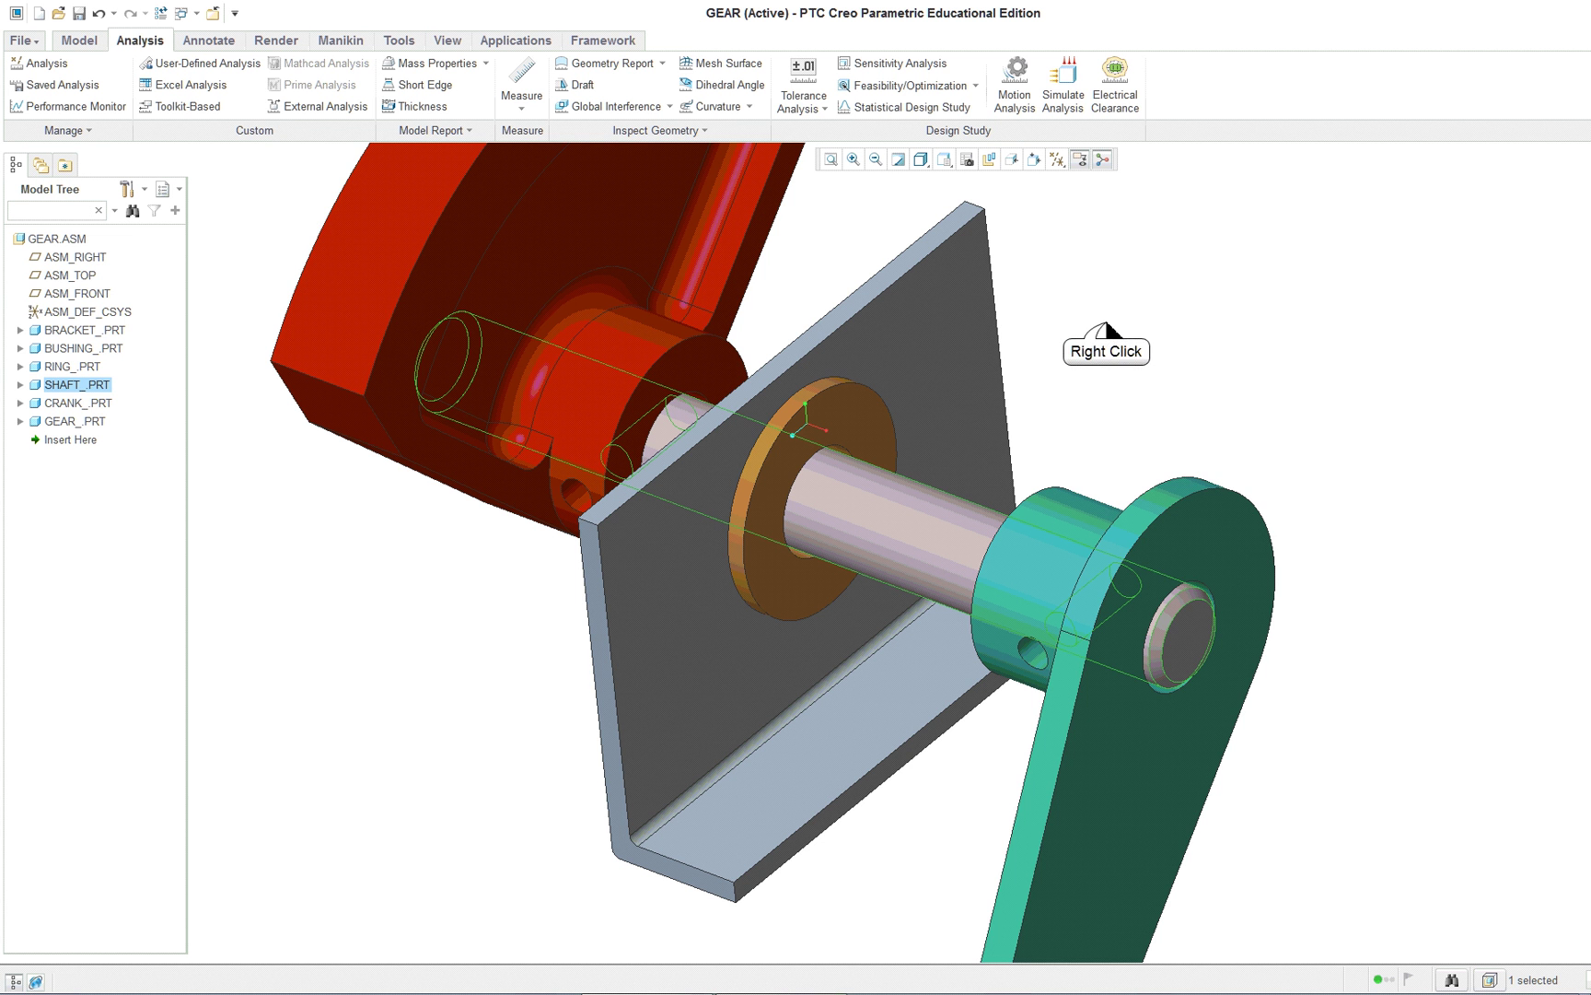
right_click(1108, 330)
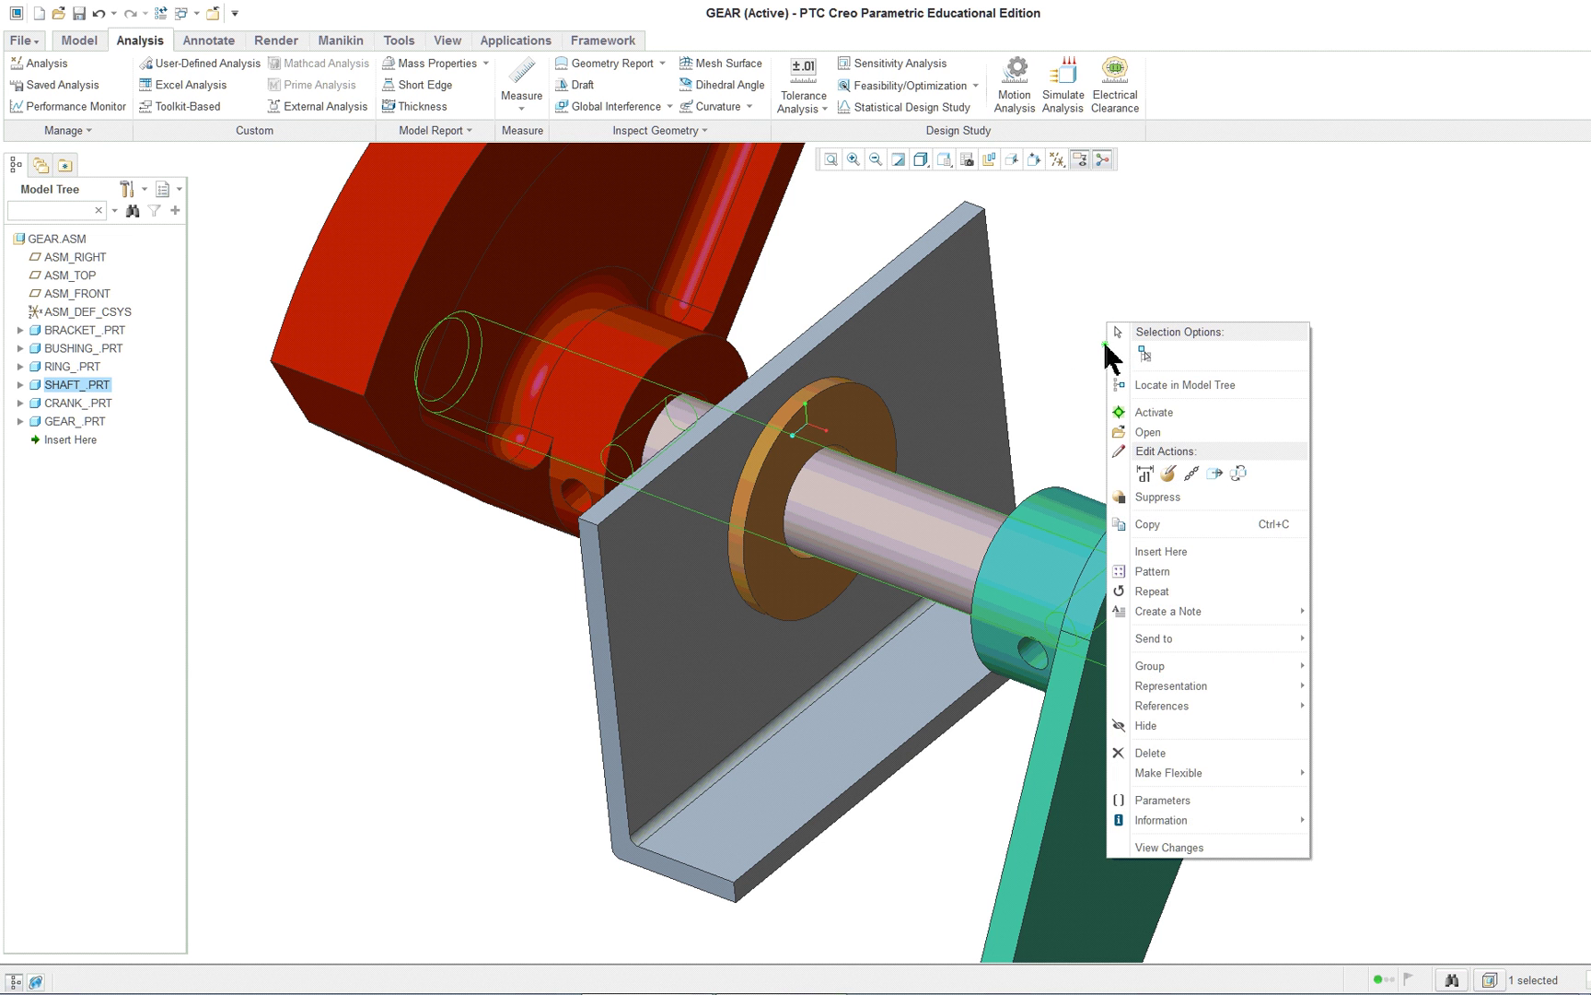
left_click(1161, 416)
double_click(907, 518)
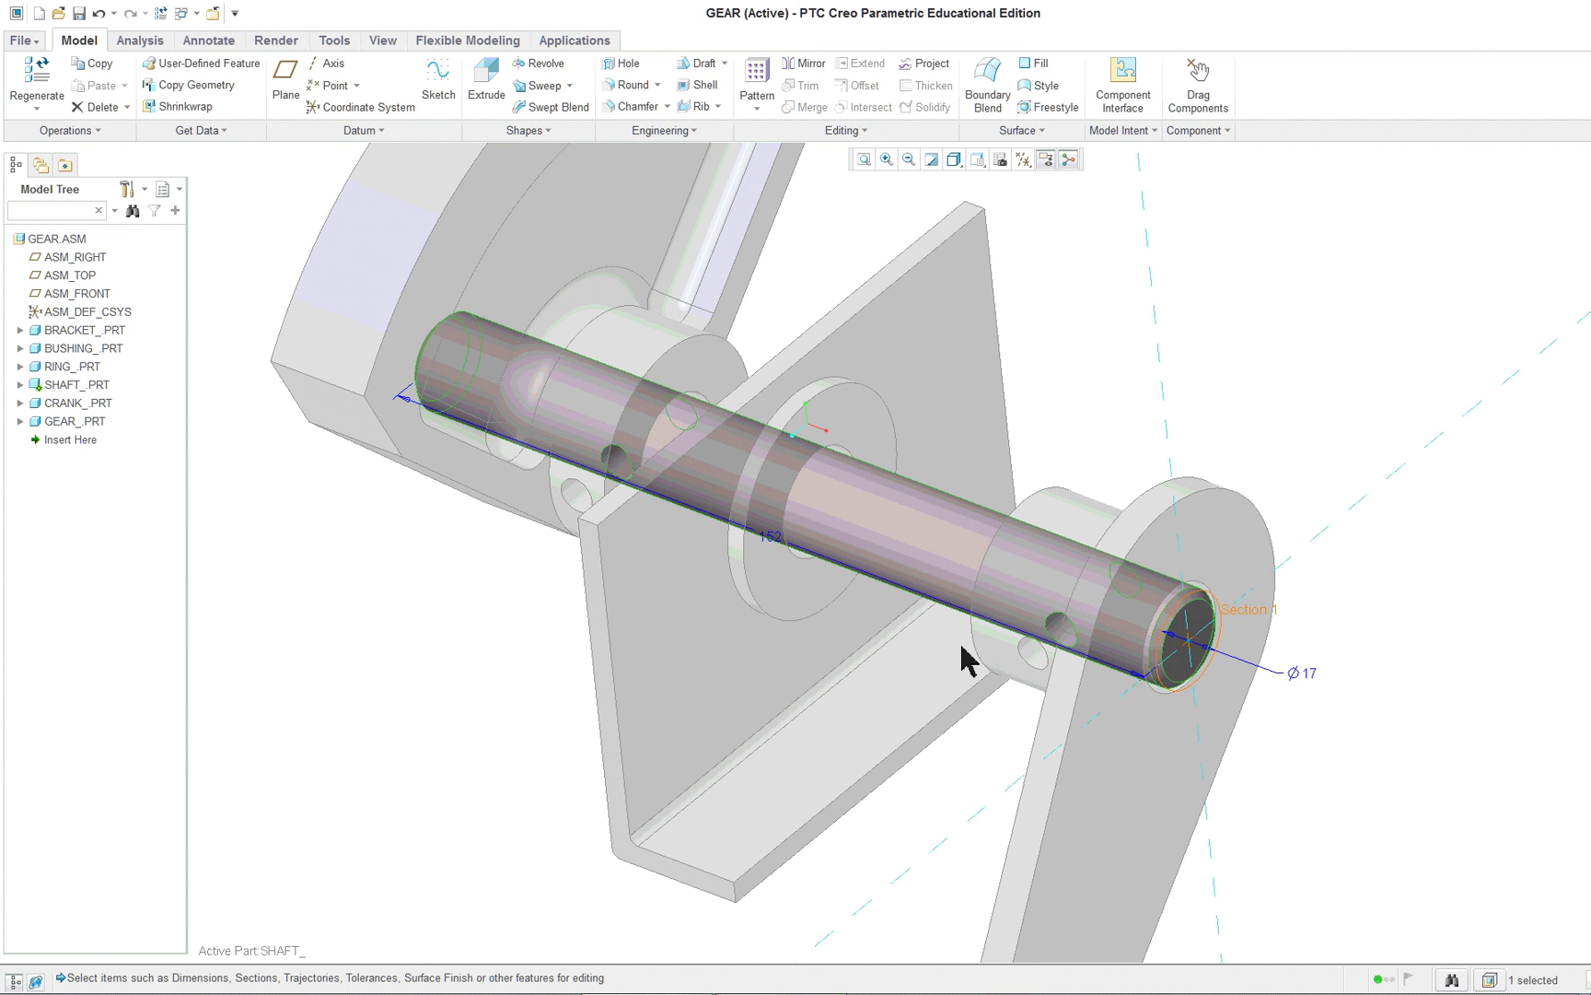
Set the shaft's diameter to 19 mm and regenerate the part.
scroll(1315, 696, "down", 3)
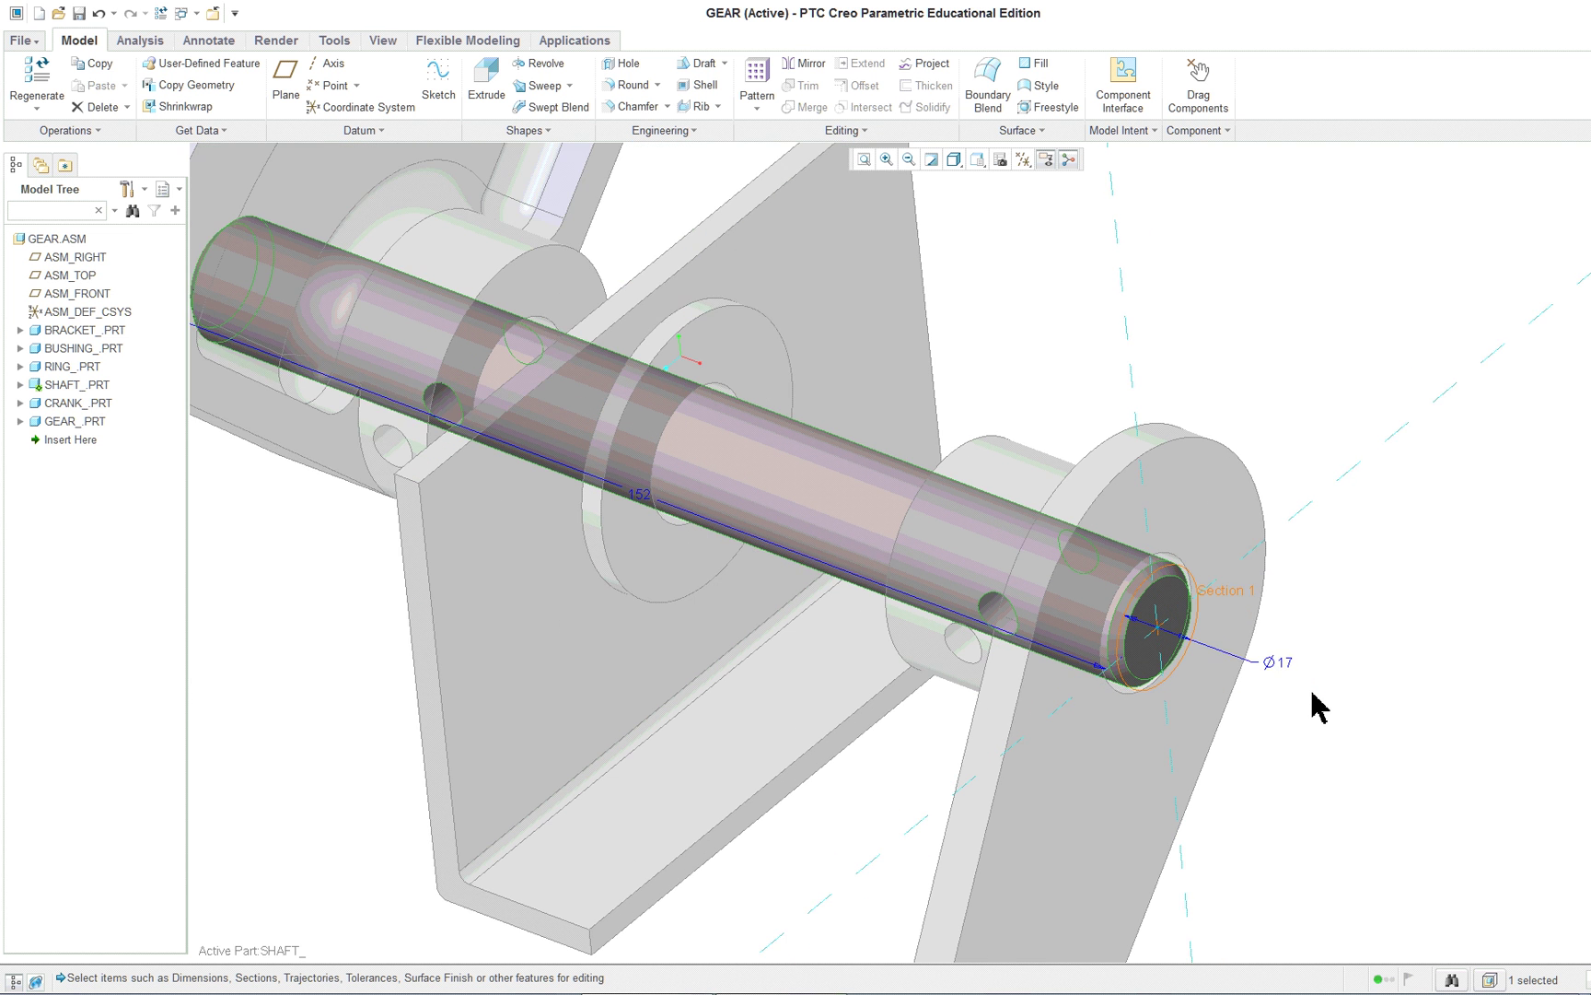
double_click(1300, 691)
double_click(1258, 649)
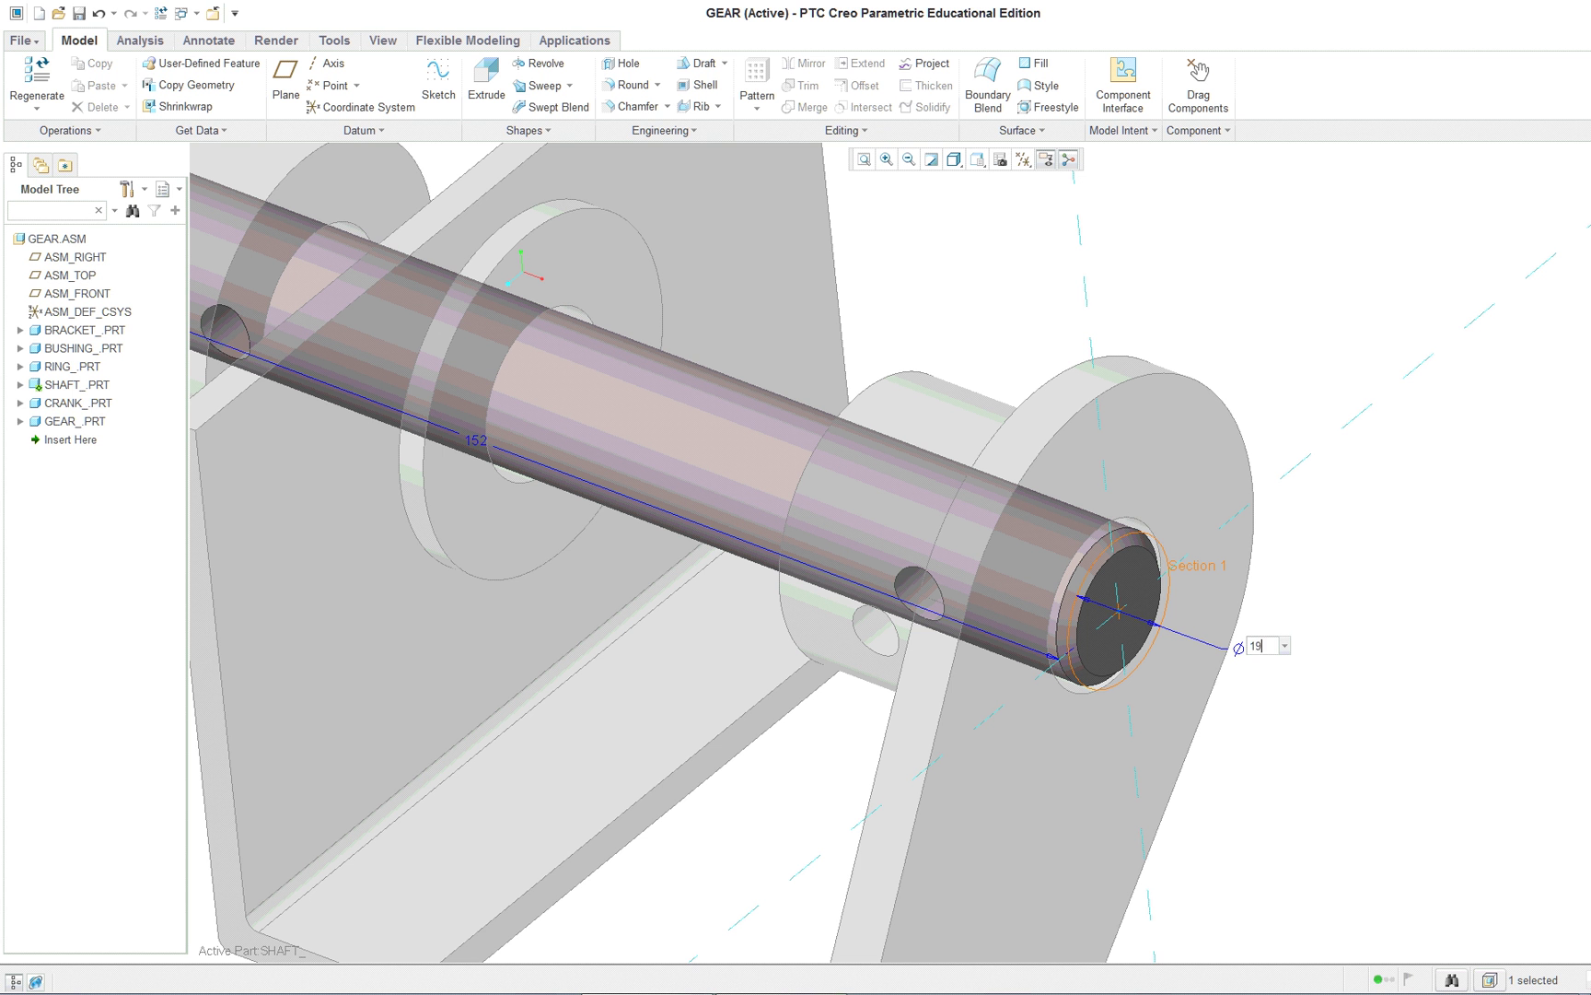
key("Return")
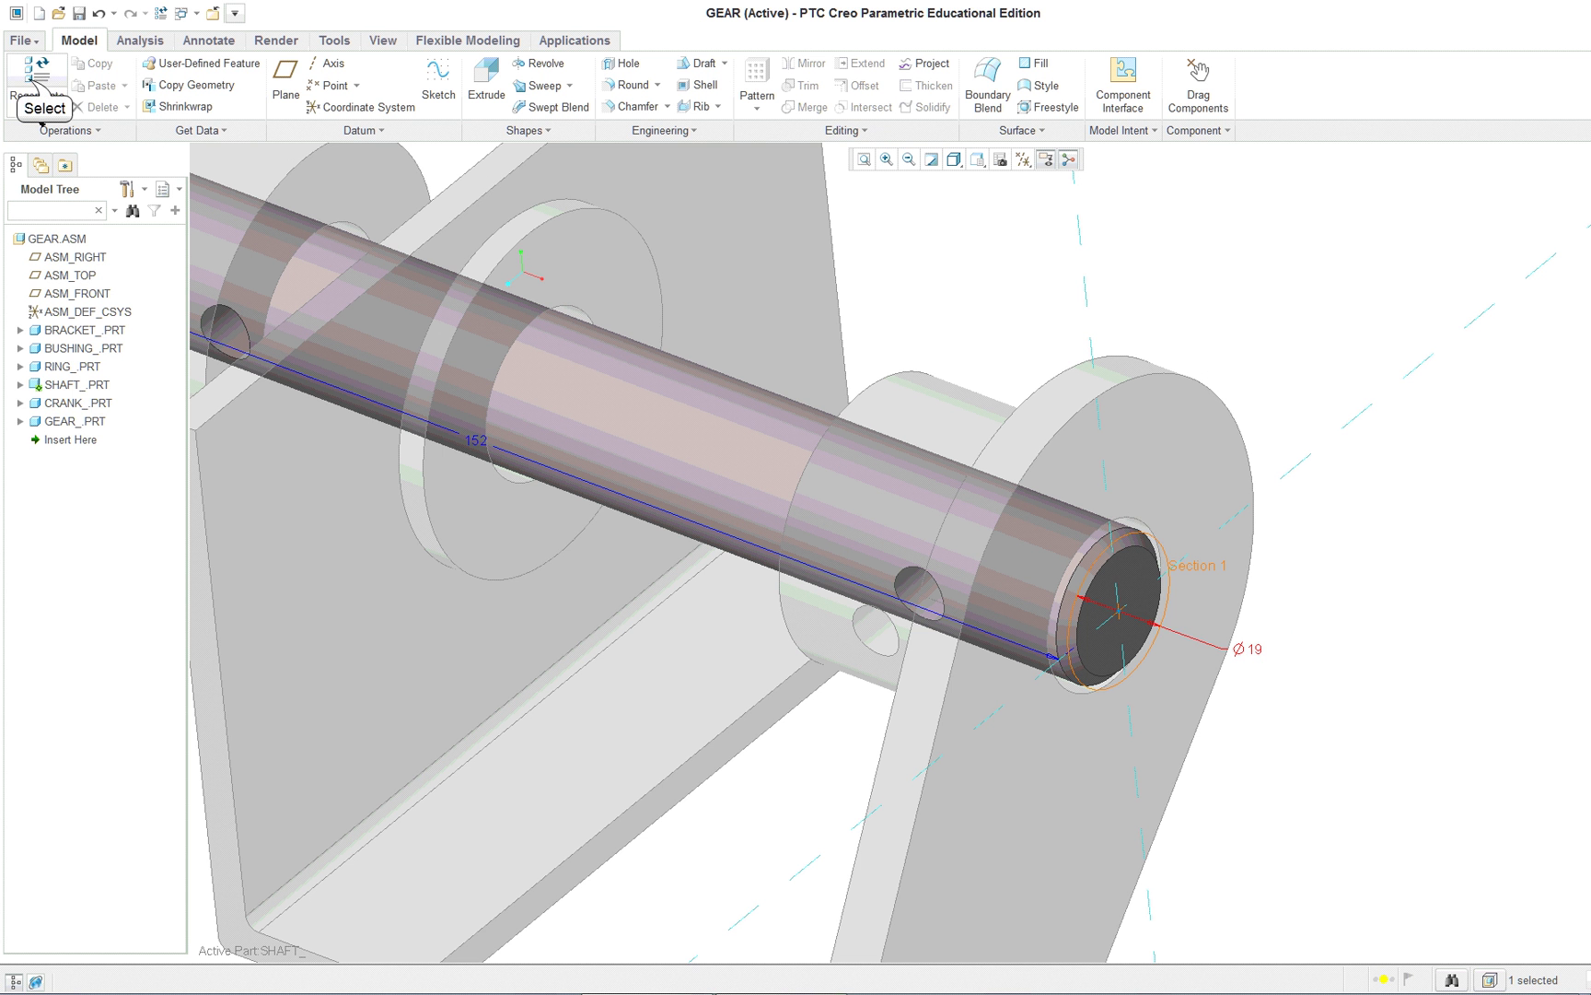
left_click(37, 87)
Reactivate the top-level GEAR assembly so that the shaft is no longer the active part.
middle_click_drag(665, 356, 717, 296)
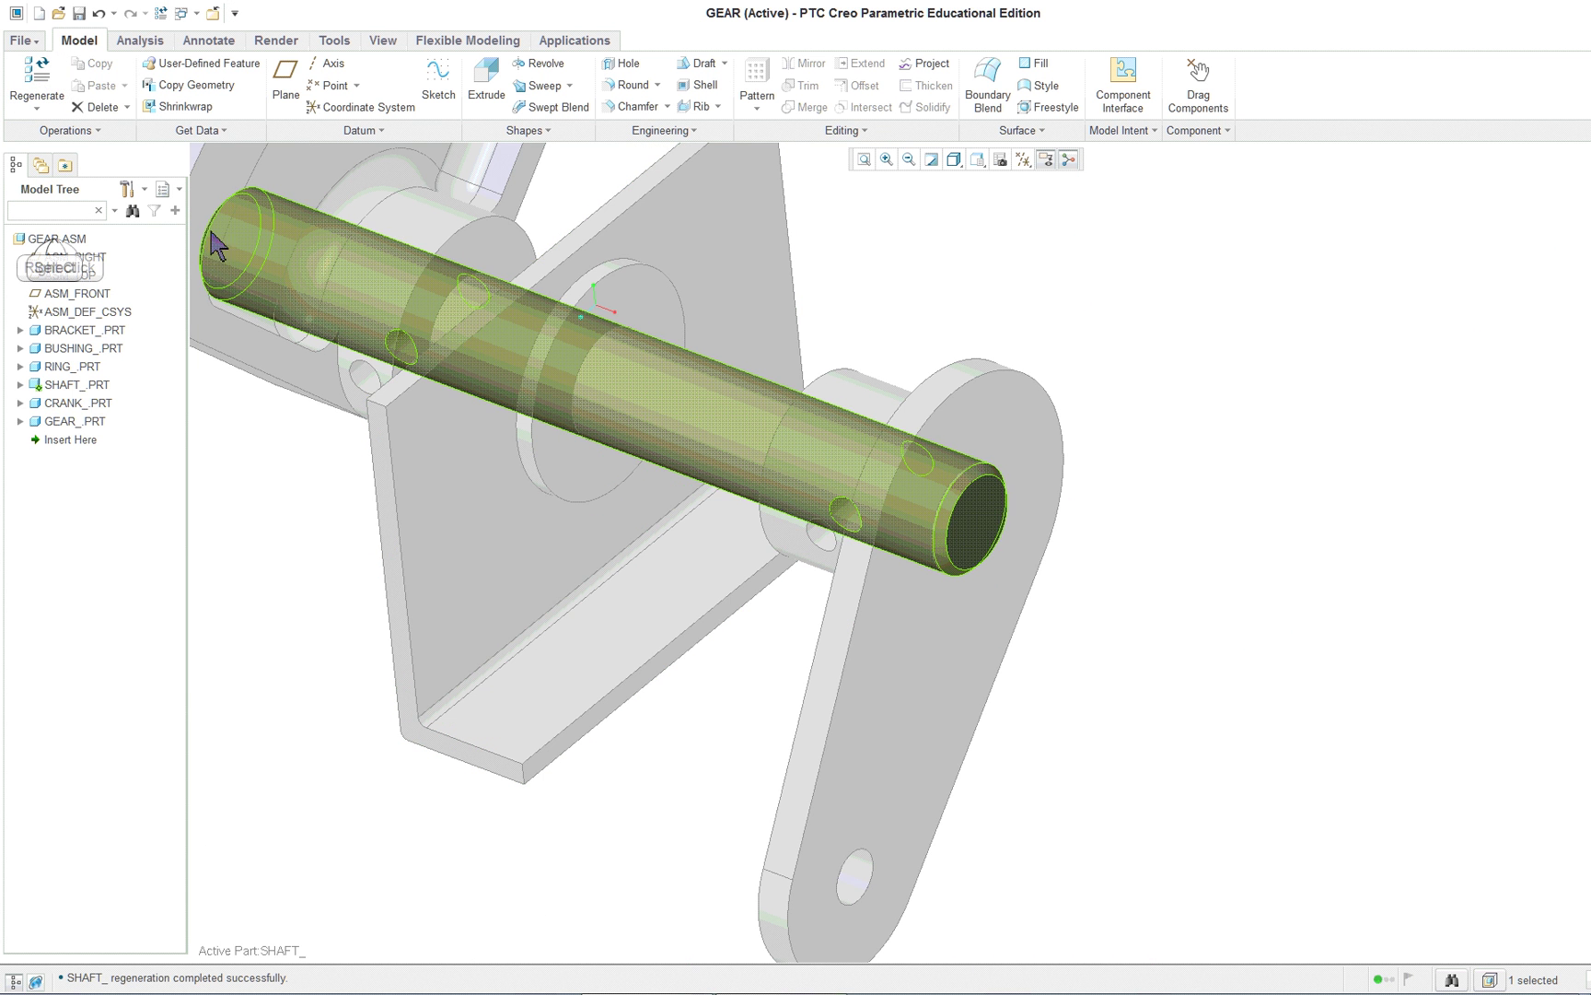
right_click(59, 240)
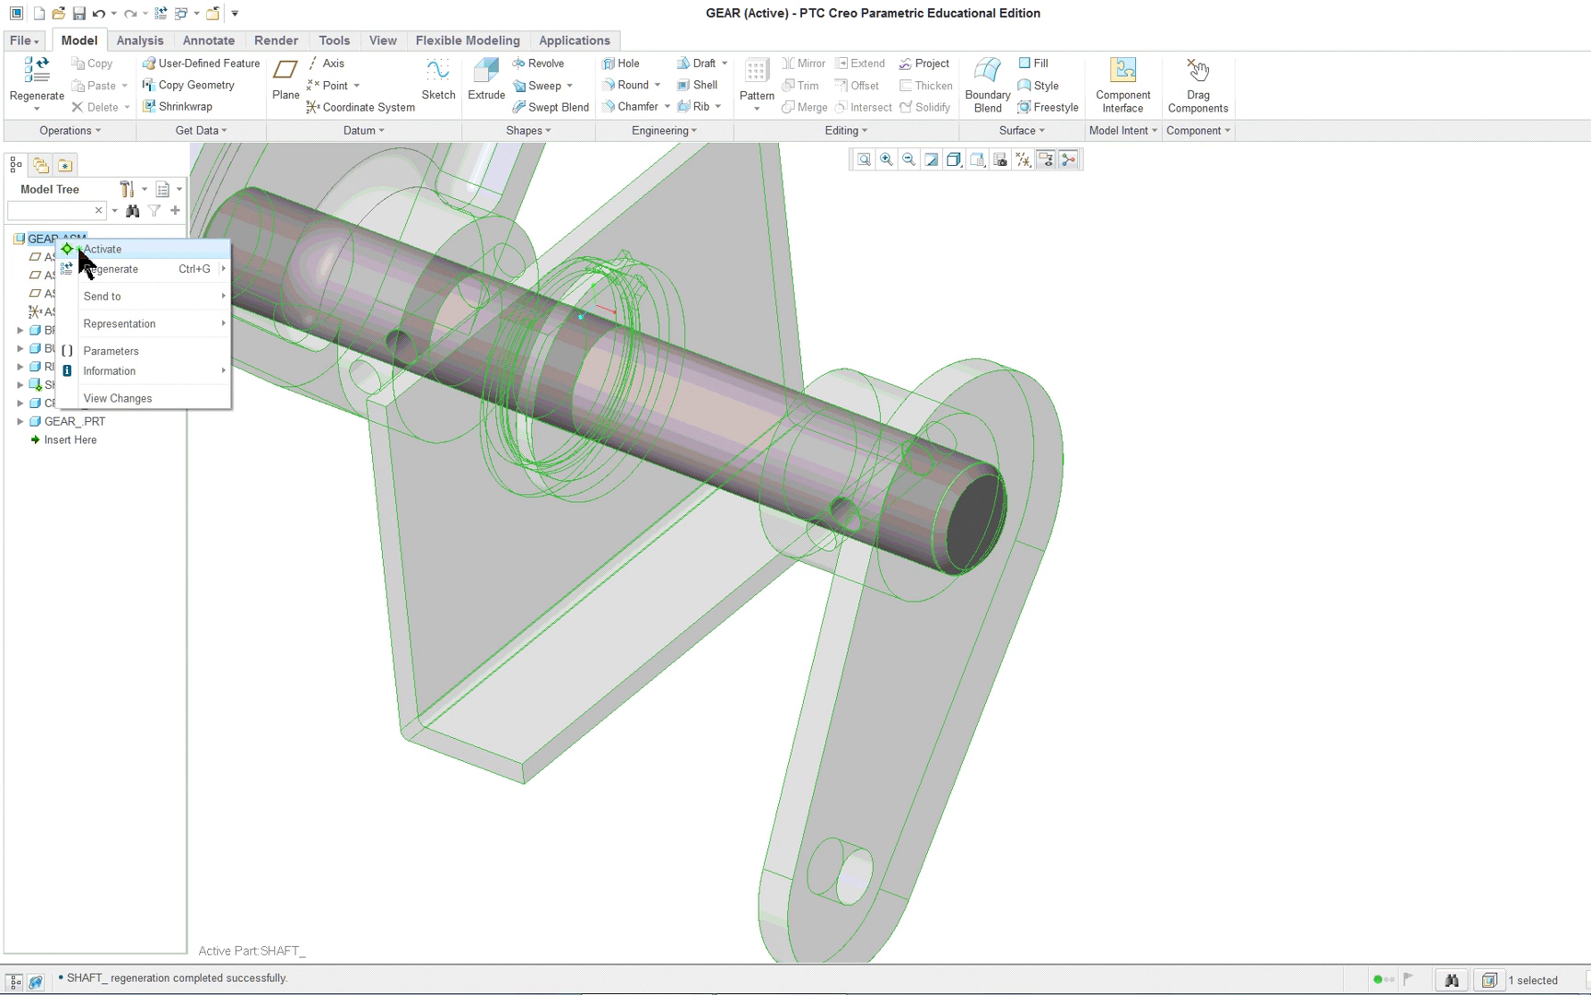
left_click(74, 248)
left_click(1299, 330)
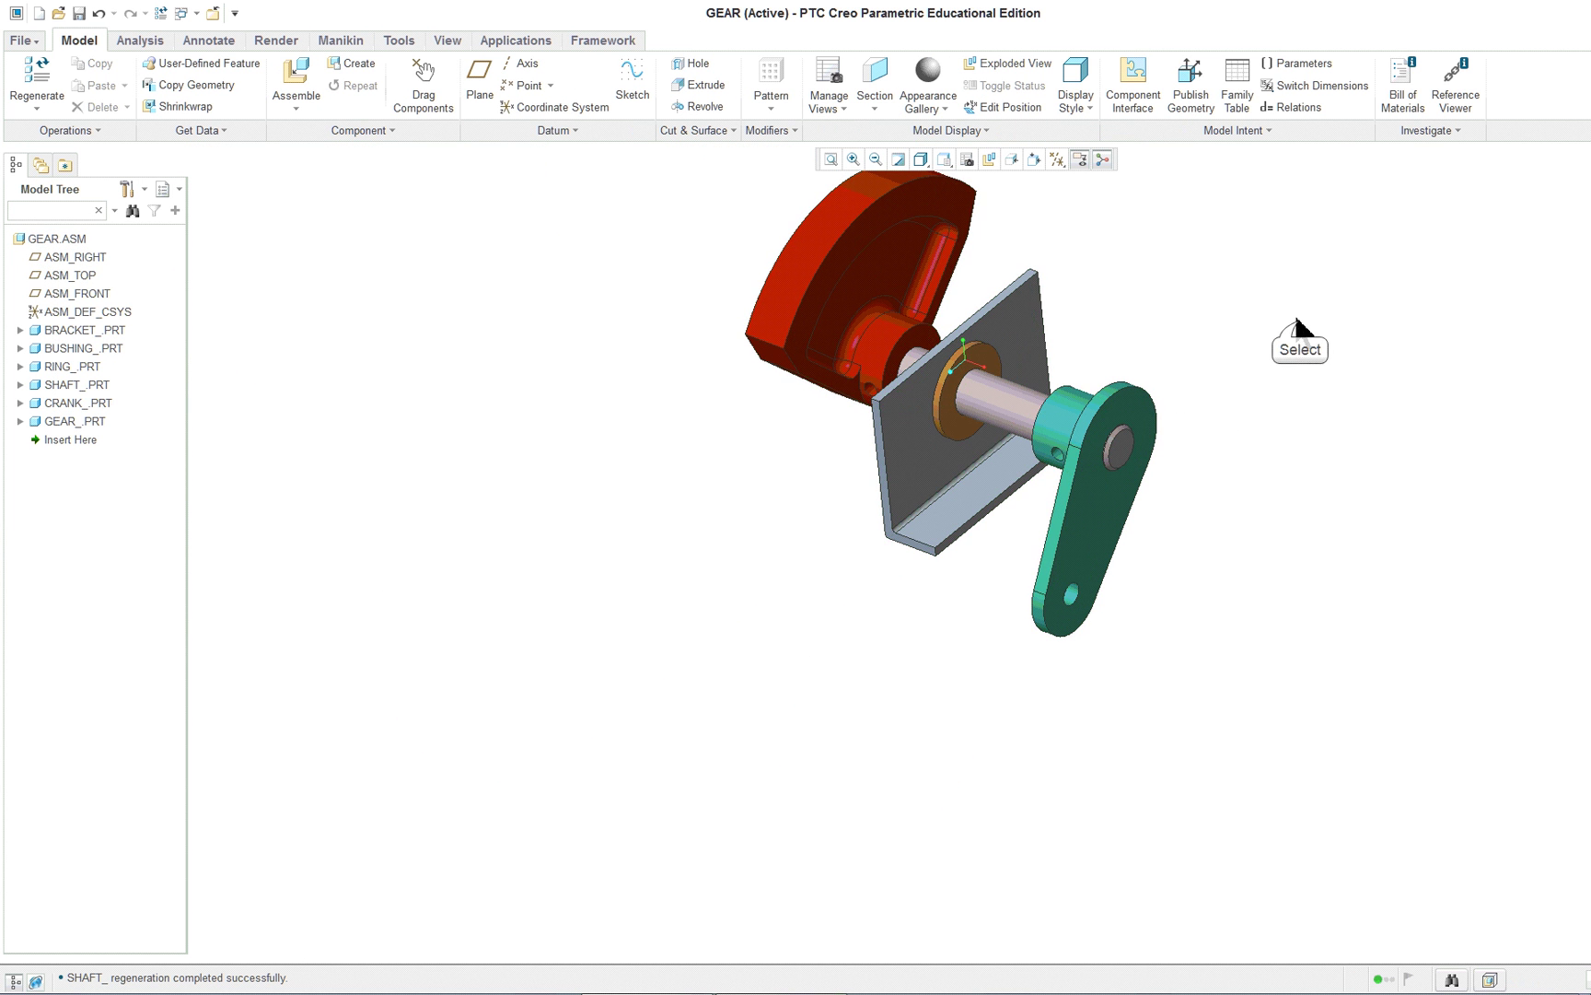
mouse_move(1218, 305)
middle_mouse_down()
mouse_move(1193, 355)
mouse_move(1241, 293)
middle_mouse_up()
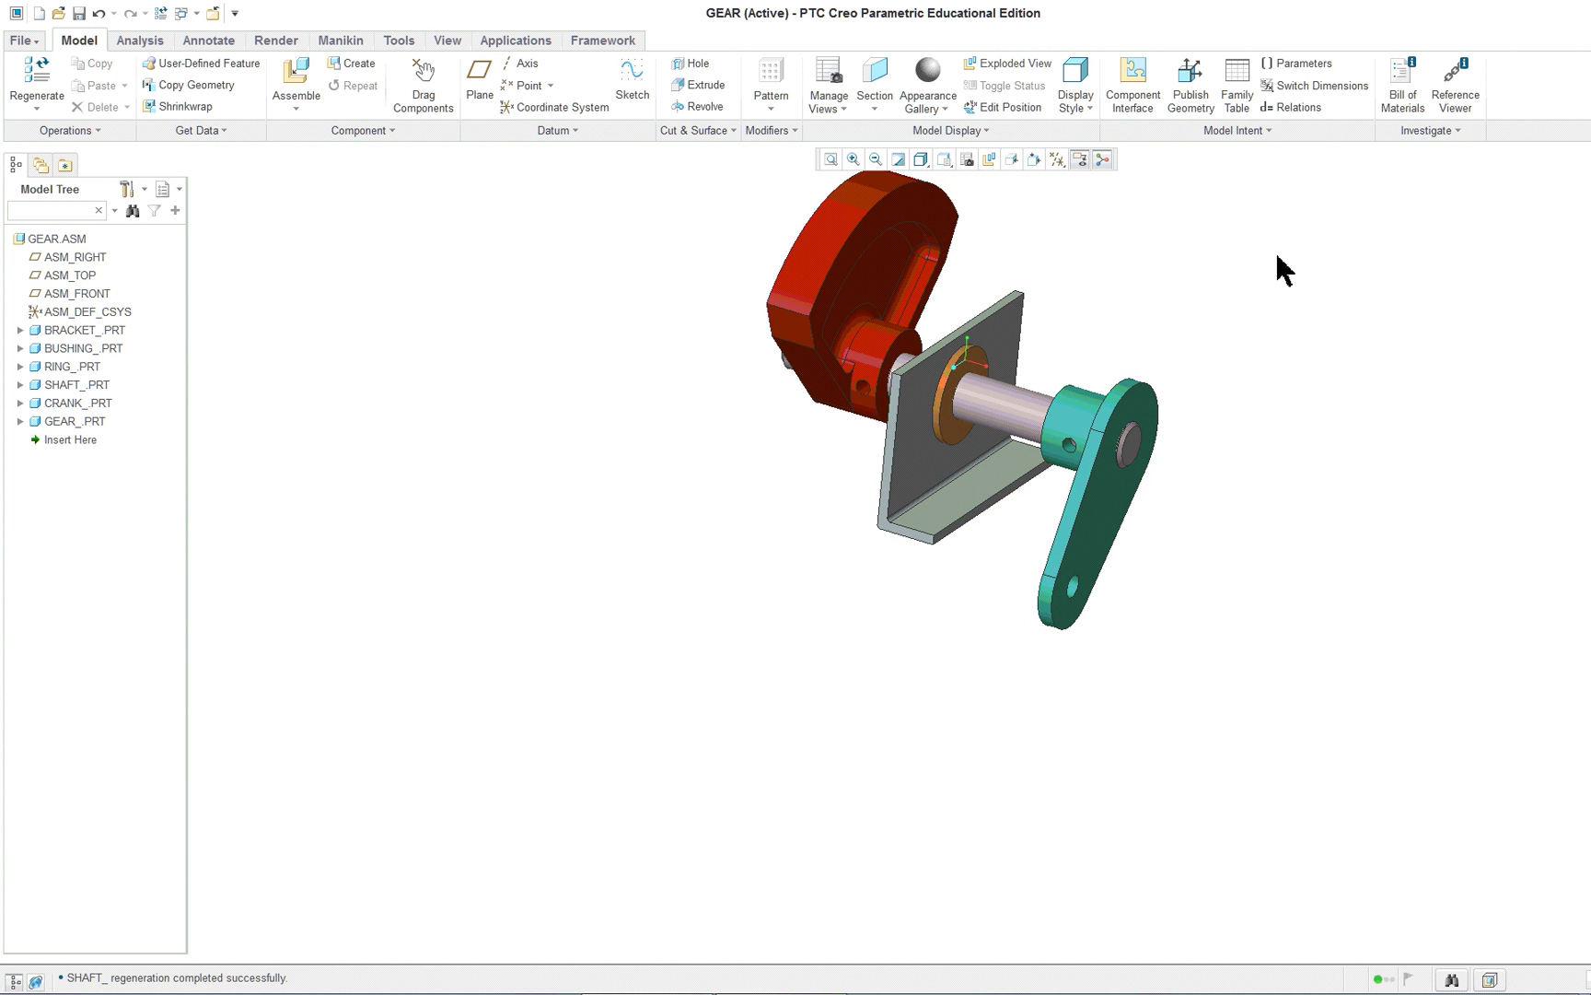
scroll(1261, 263, "up", 5)
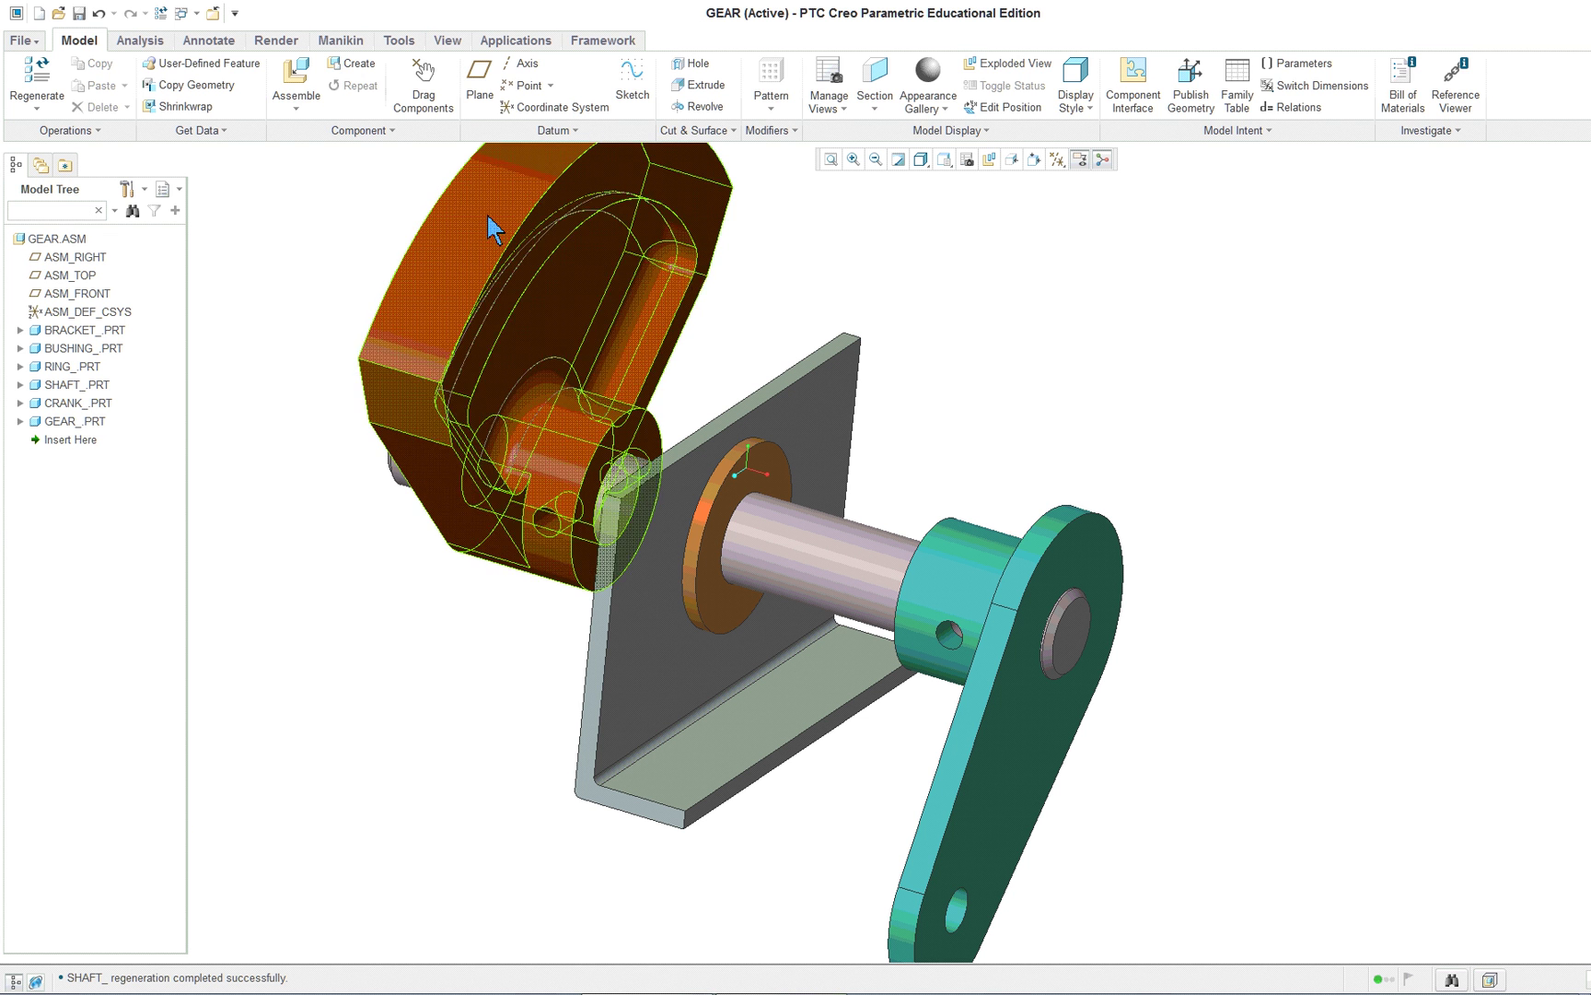
Compute a global interference analysis of the assembly for parts only with exact calculation.
left_click(140, 40)
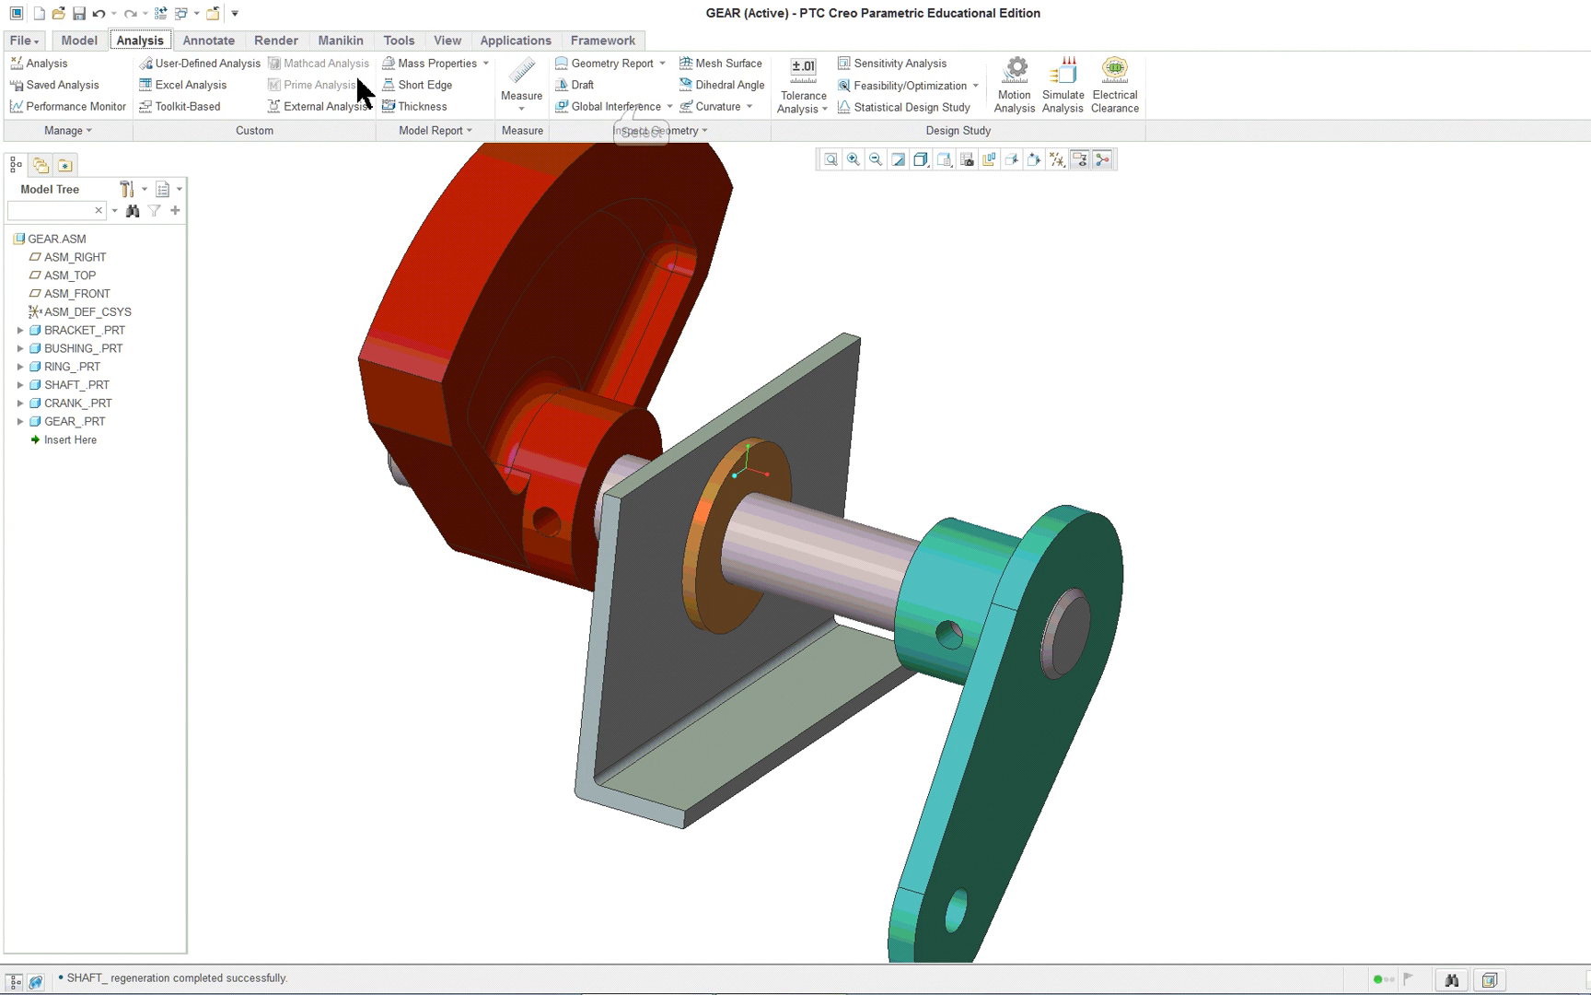
left_click(642, 107)
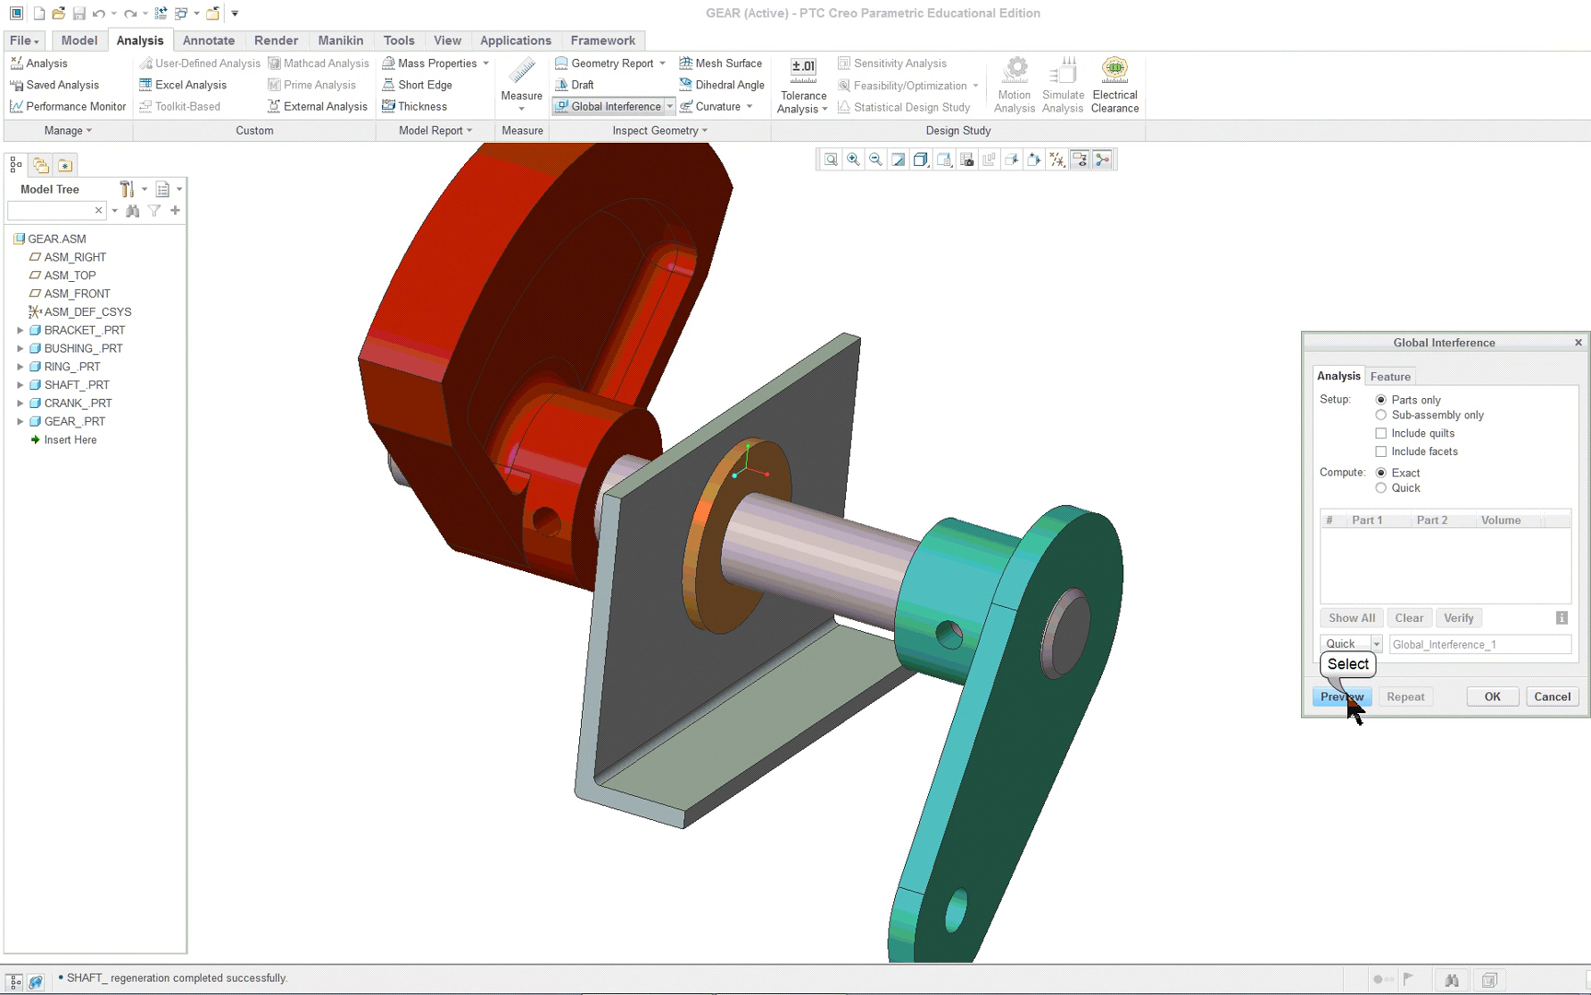
left_click(1345, 698)
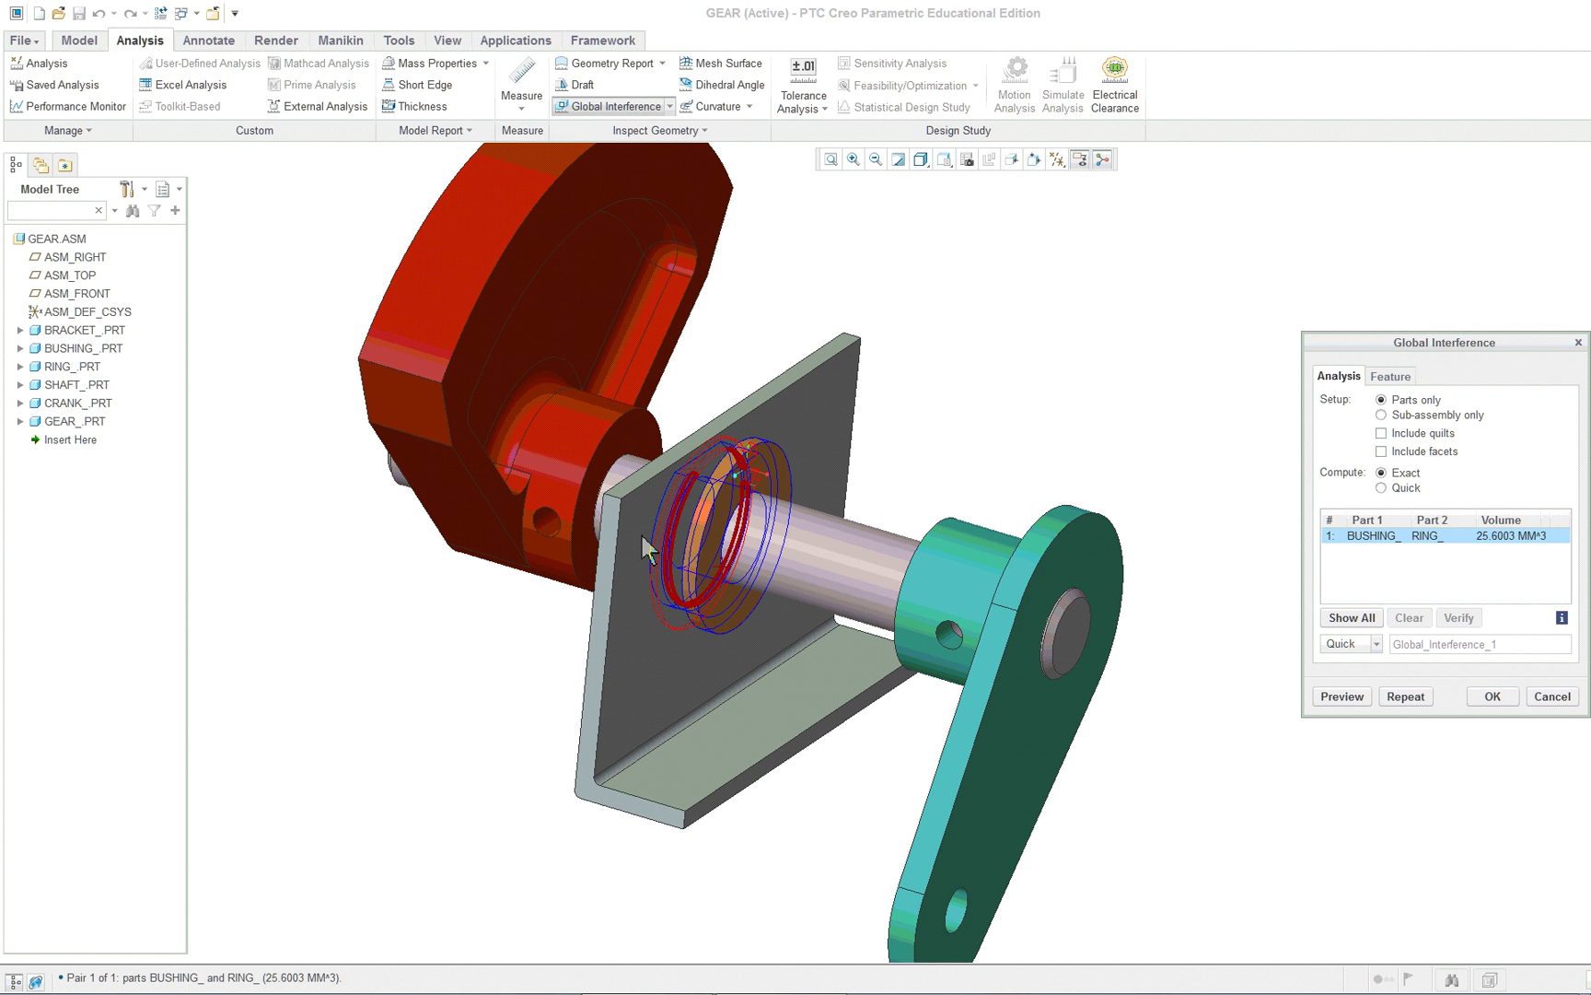
Examine the highlighted region between the bushing and the ring from several angles, and close the global interference analysis.
mouse_move(610, 583)
middle_mouse_down()
mouse_move(741, 597)
mouse_move(584, 578)
middle_mouse_up()
key("ctrl+d")
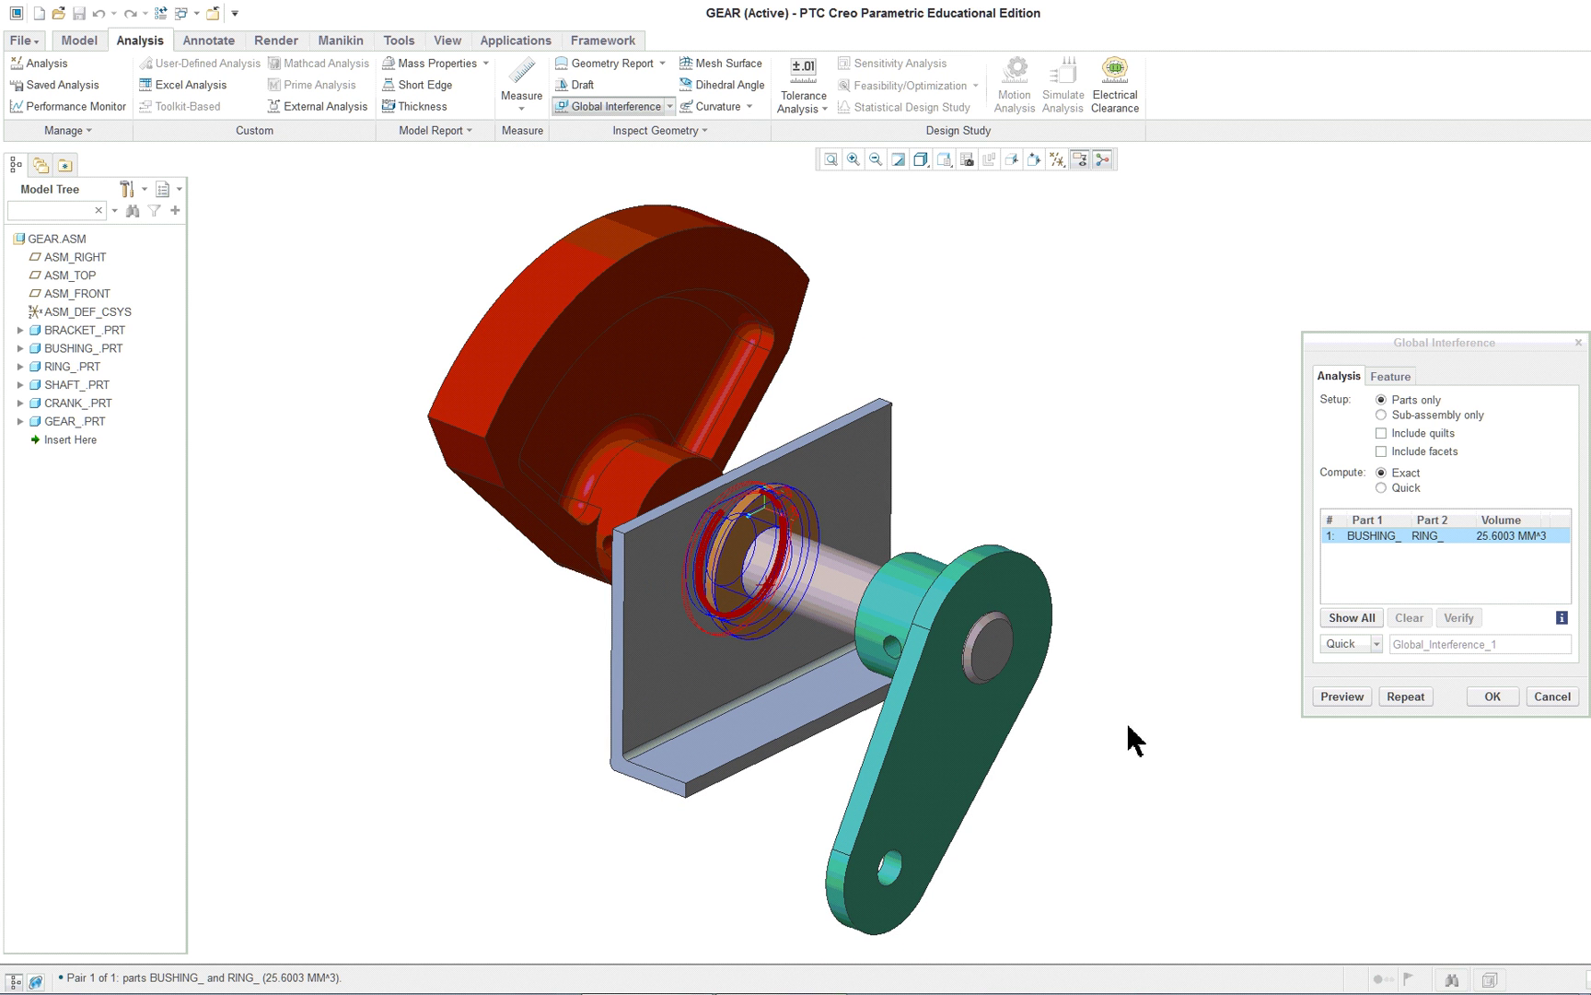
middle_click_drag(1129, 723, 1168, 709)
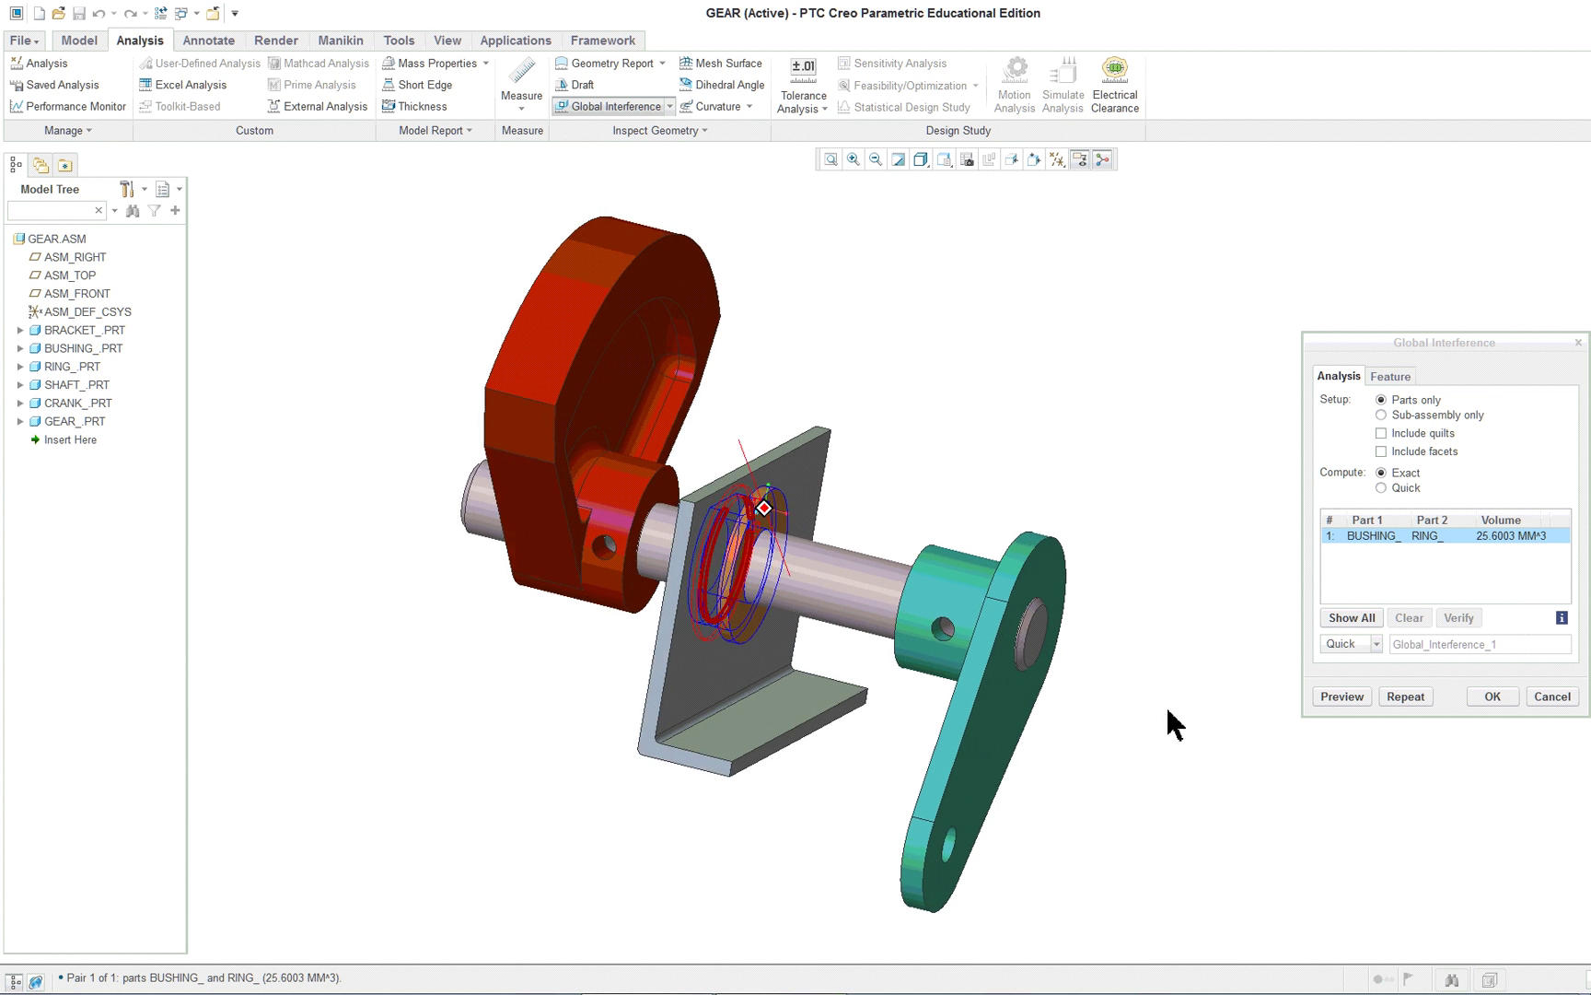
scroll(990, 661, "down", 3)
scroll(889, 609, "up", 2)
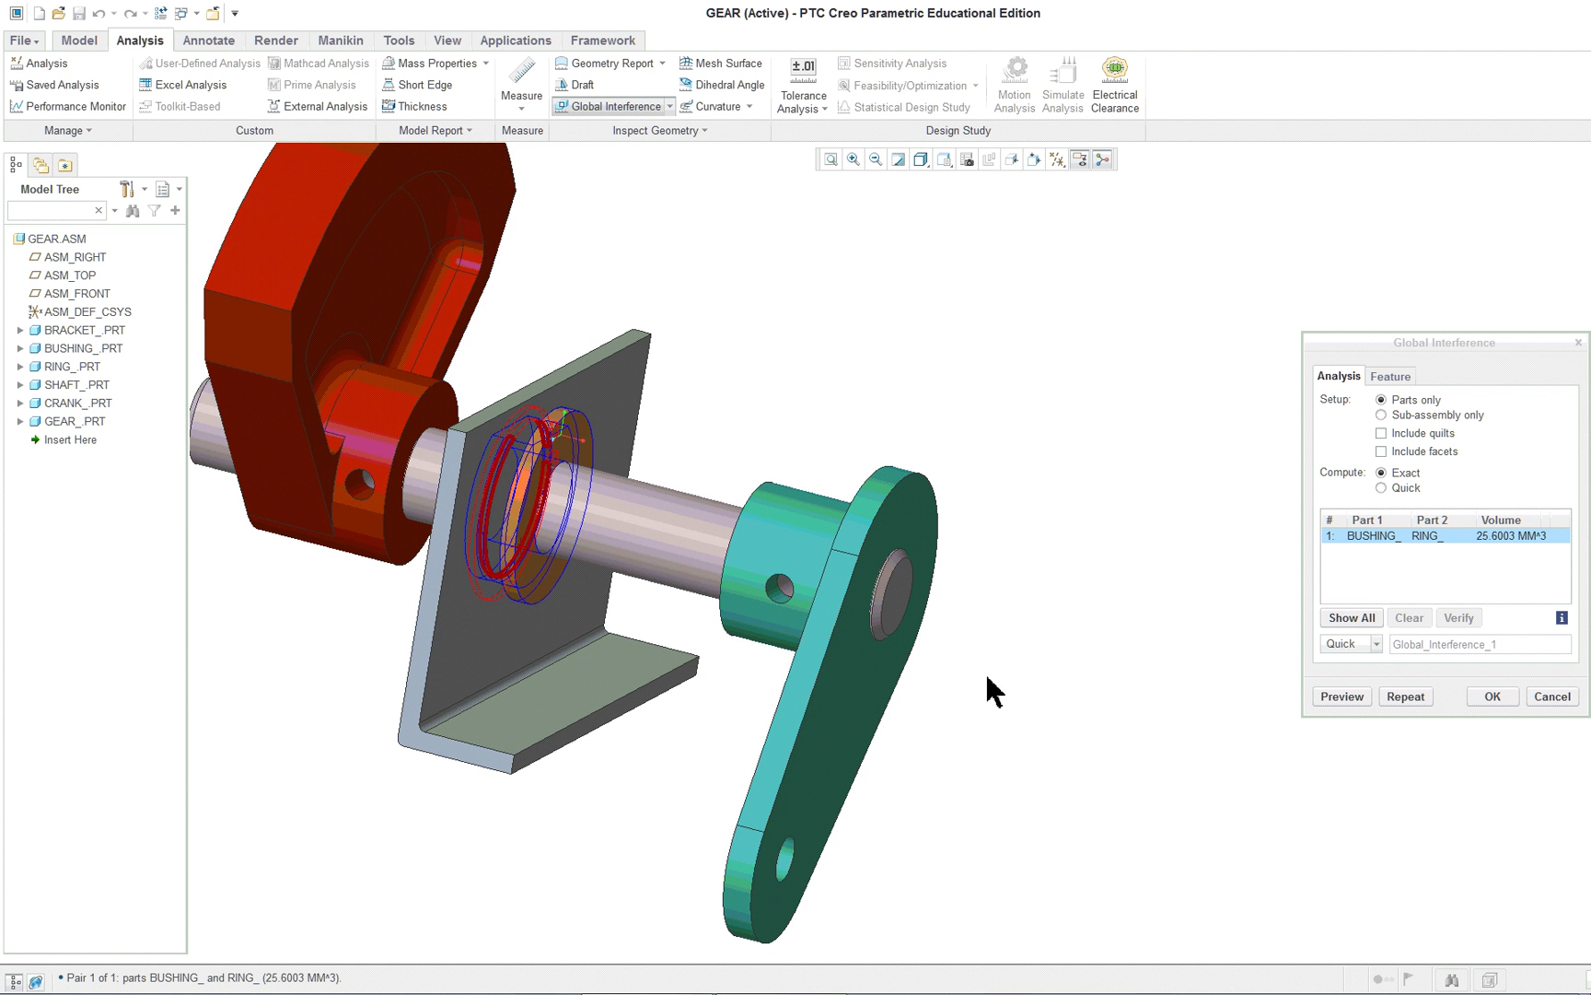
mouse_move(993, 691)
middle_mouse_down()
mouse_move(934, 710)
mouse_move(1006, 697)
middle_mouse_up()
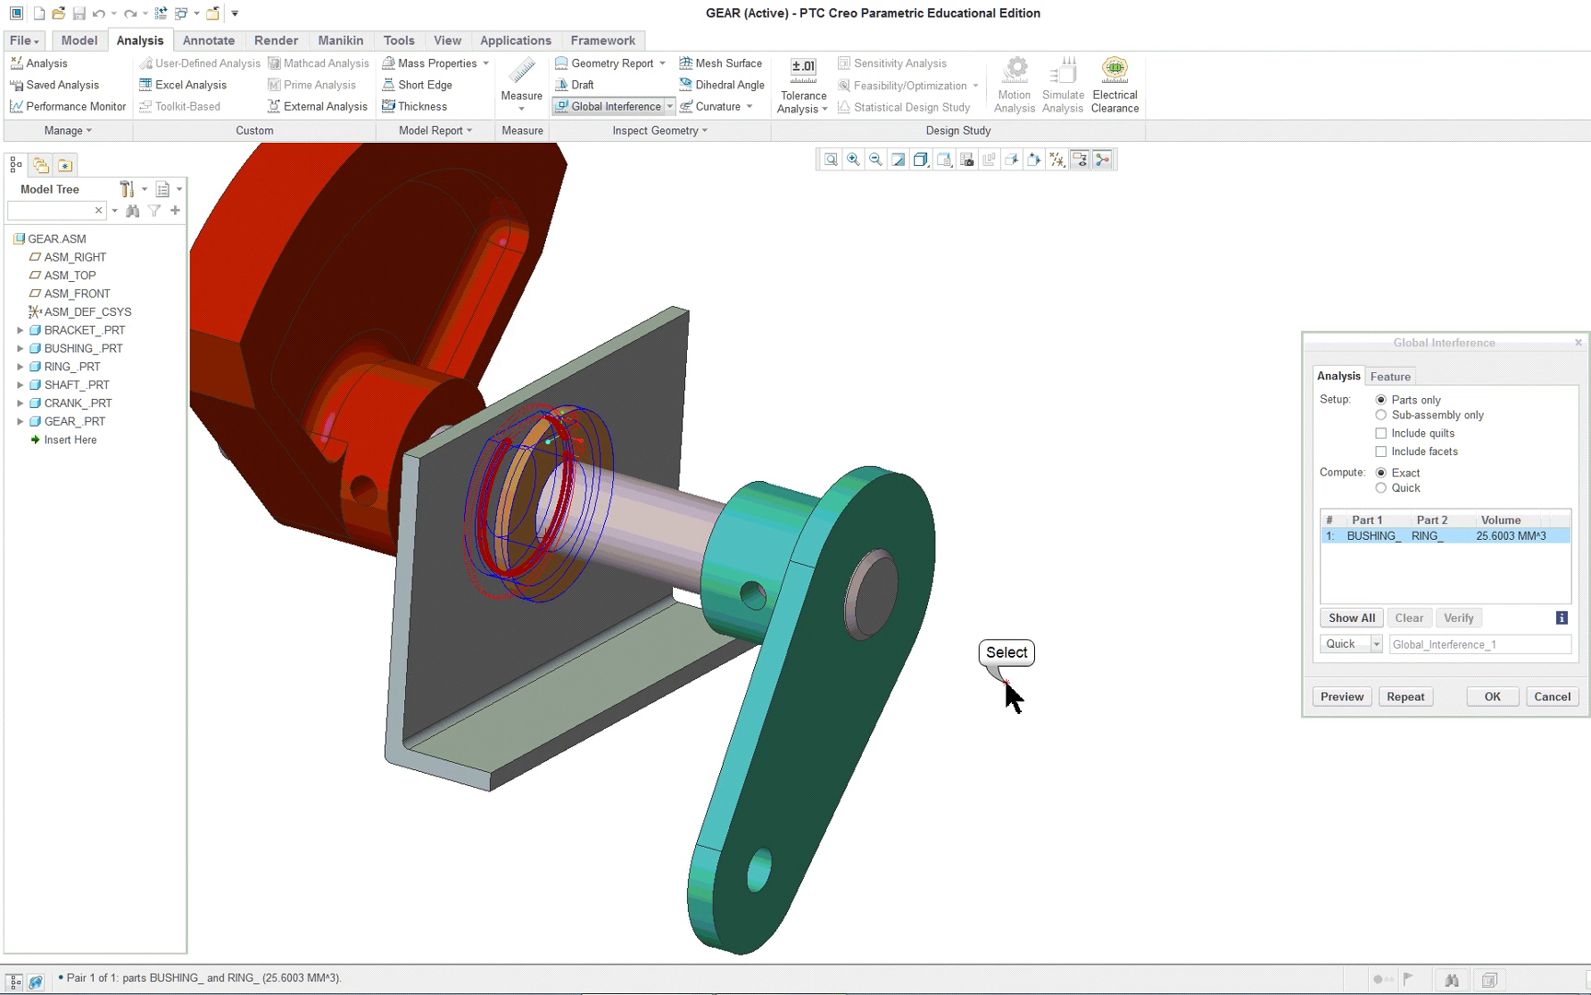
scroll(1007, 697, "up", 1)
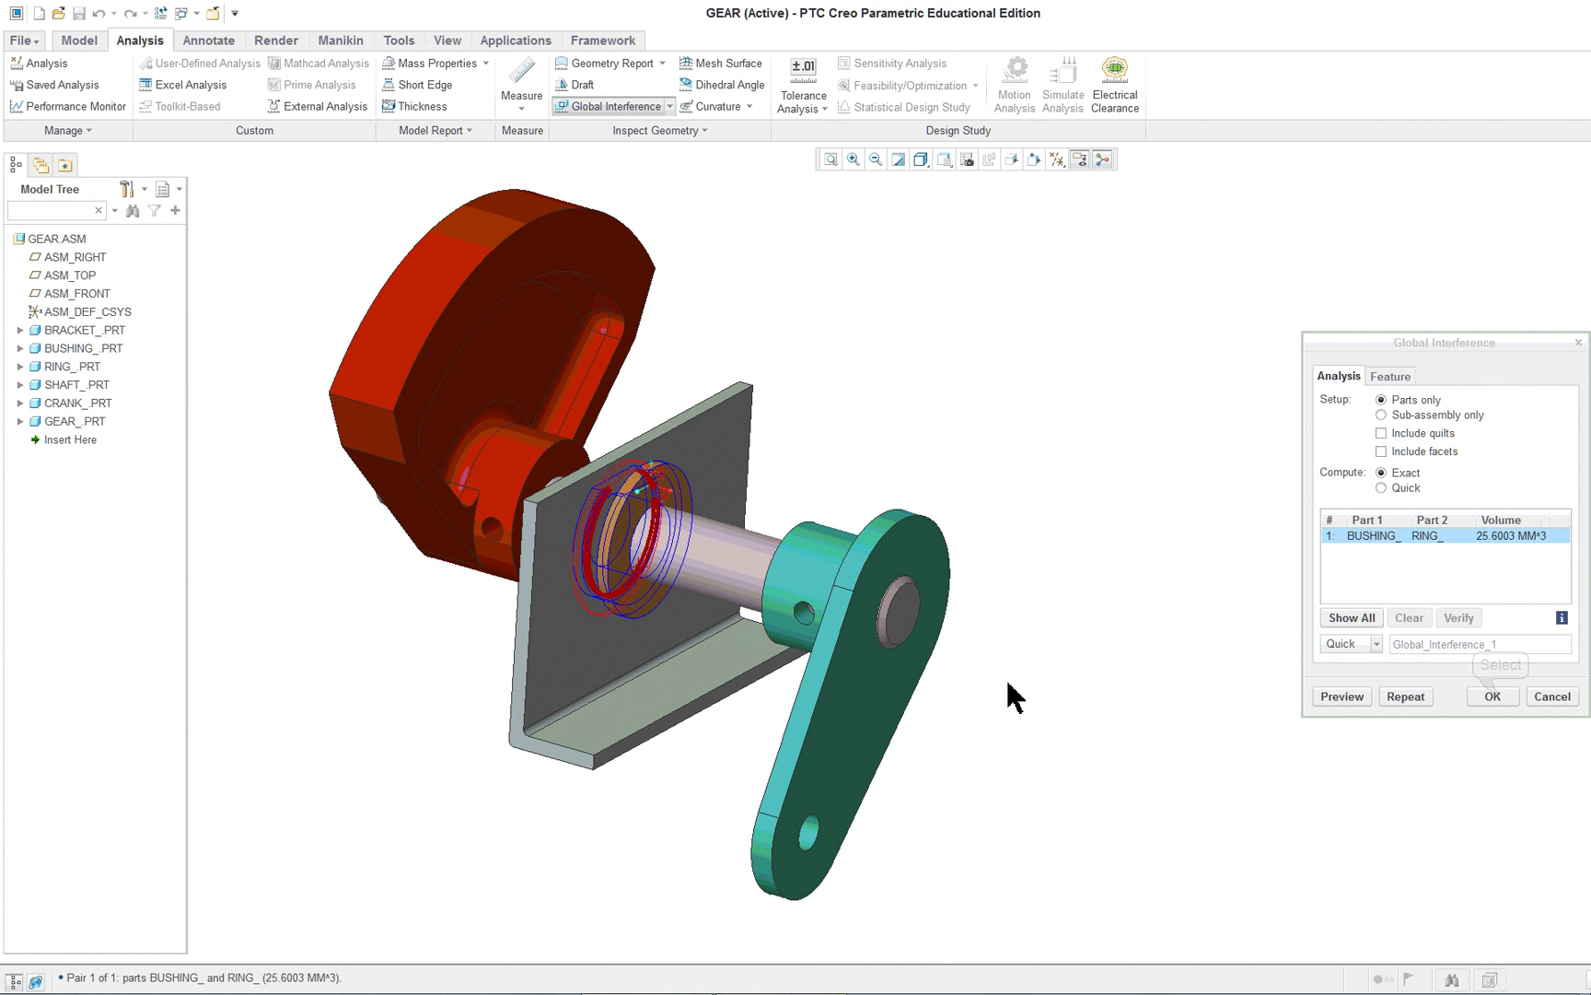
left_click(1496, 696)
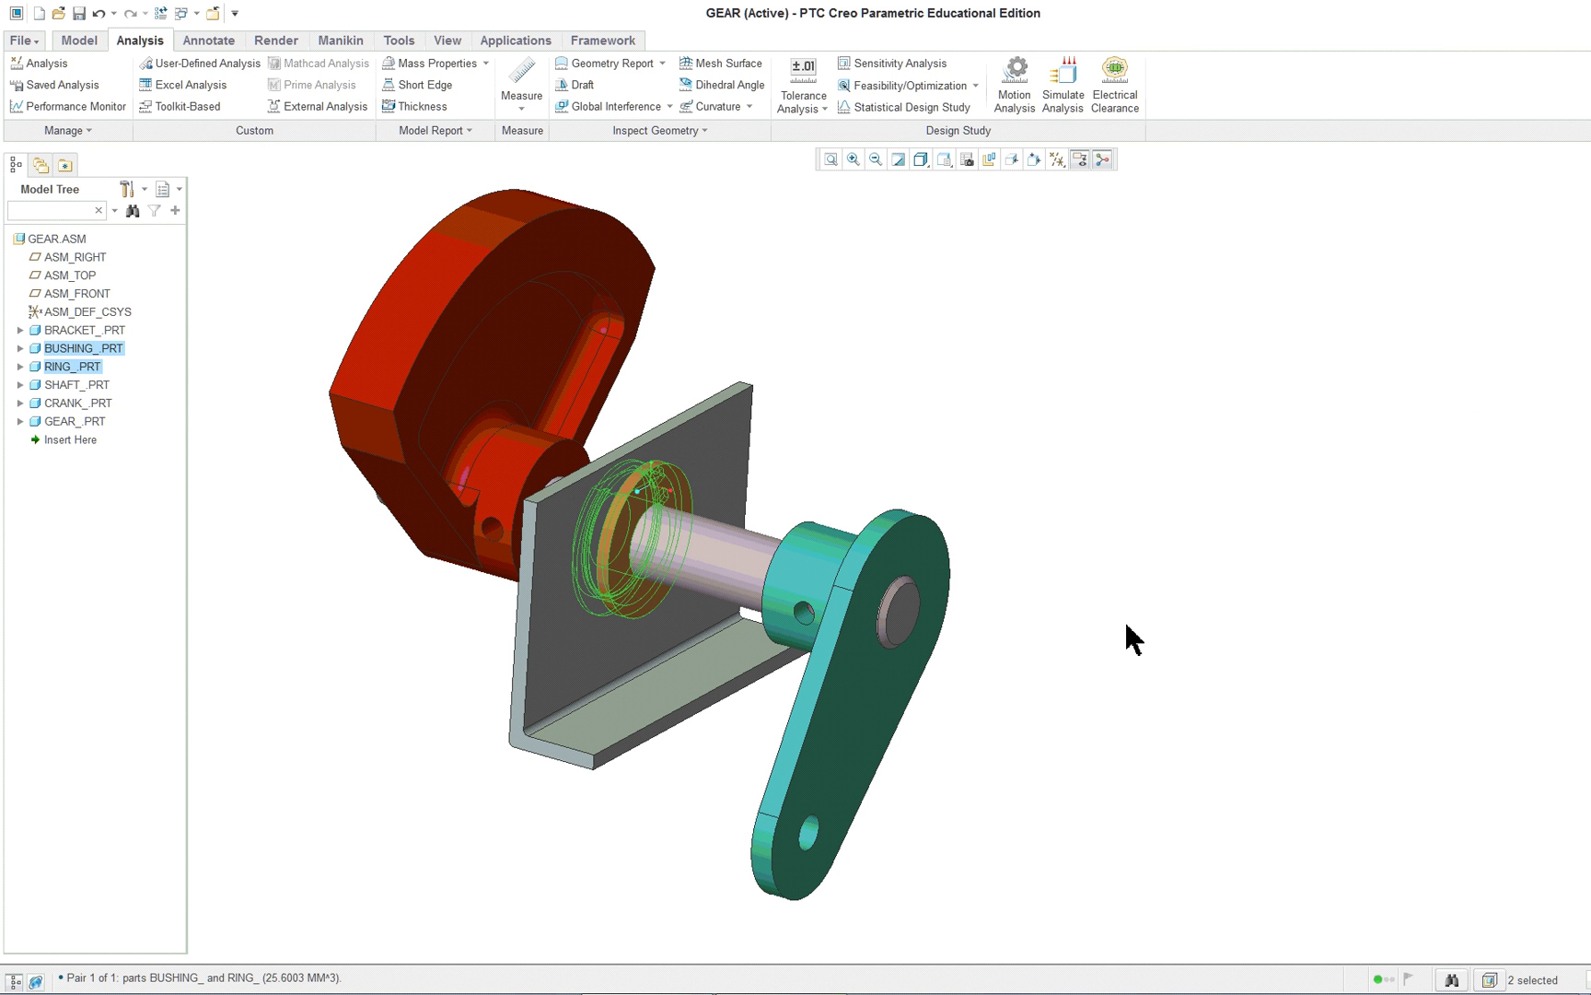